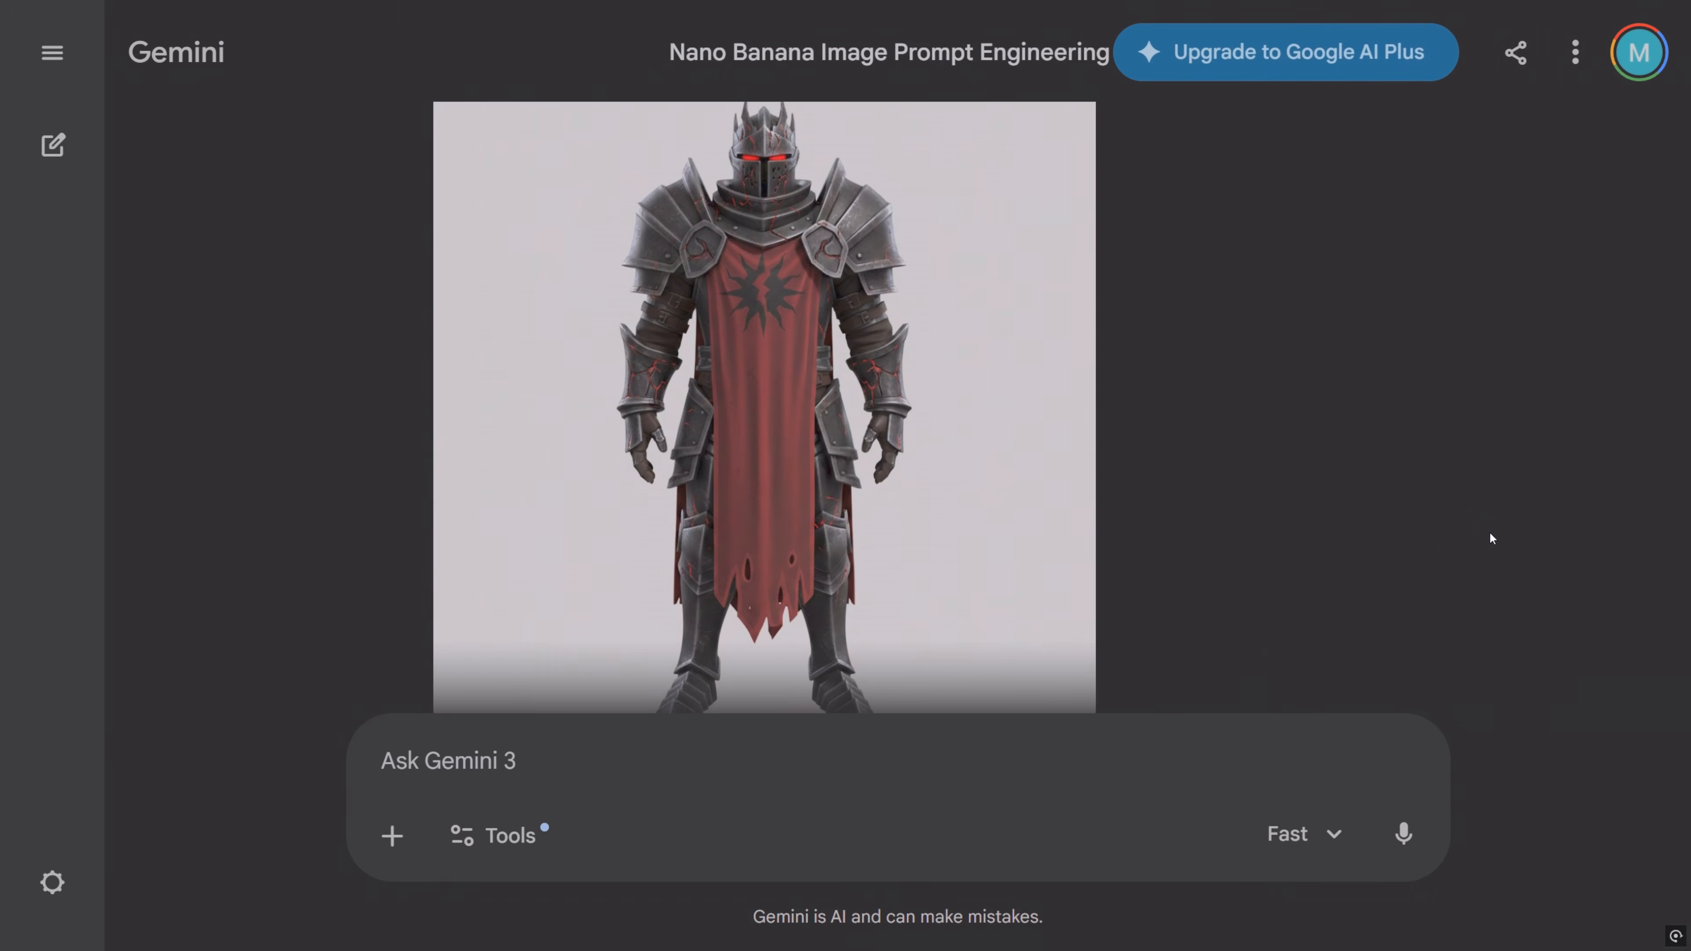
Step: Review the fallen knight prompts and generated images, including the T-pose request with a more visible face
{"action": "scroll", "coordinate": [1491, 538], "scroll_direction": "down", "scroll_amount": 10}
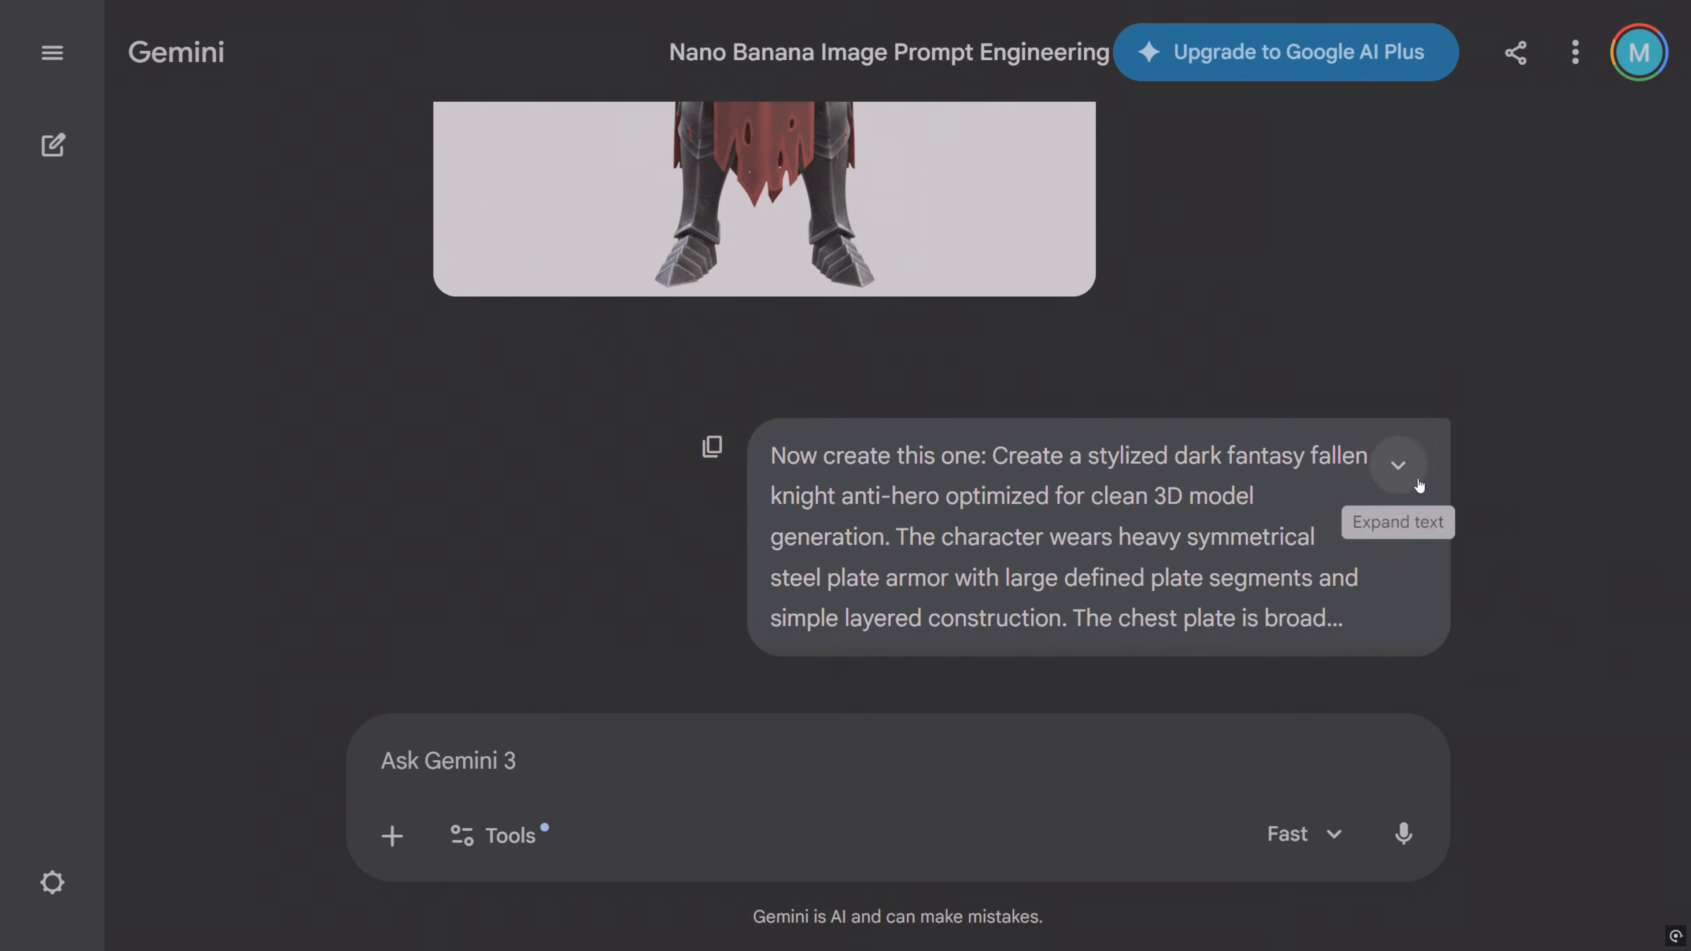
{"action": "left_click", "coordinate": [1397, 462]}
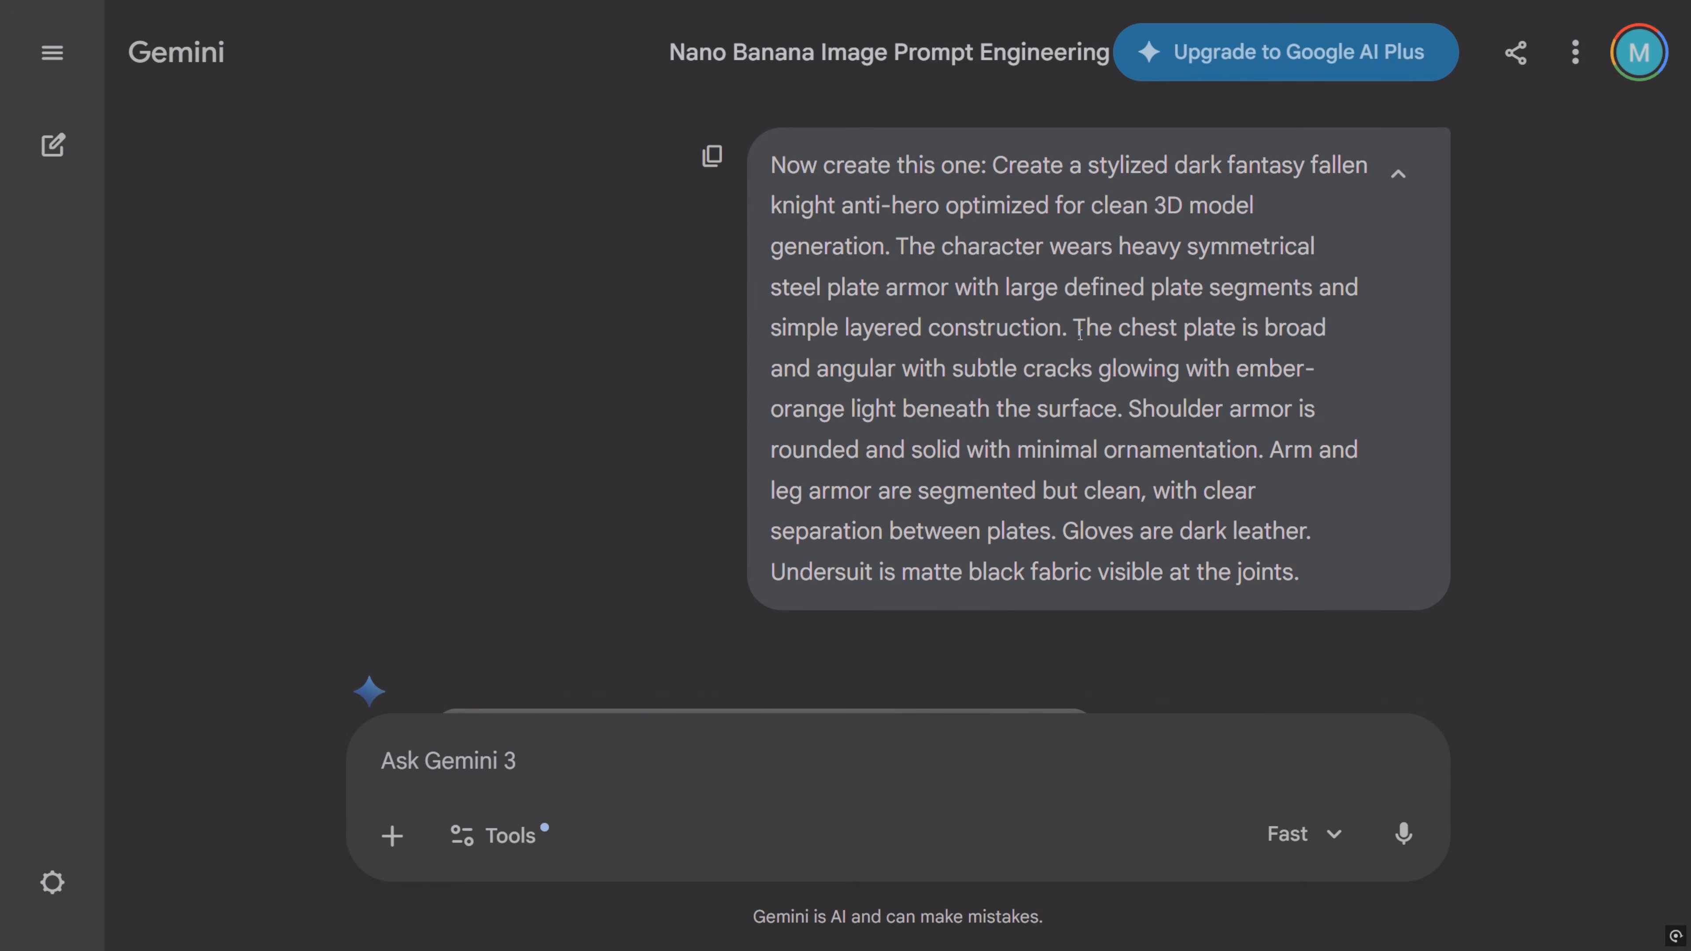
{"action": "left_click_drag", "start_coordinate": [1073, 329], "coordinate": [1126, 409]}
{"action": "left_click", "coordinate": [1124, 478]}
{"action": "scroll", "coordinate": [1536, 455], "scroll_direction": "down", "scroll_amount": 8}
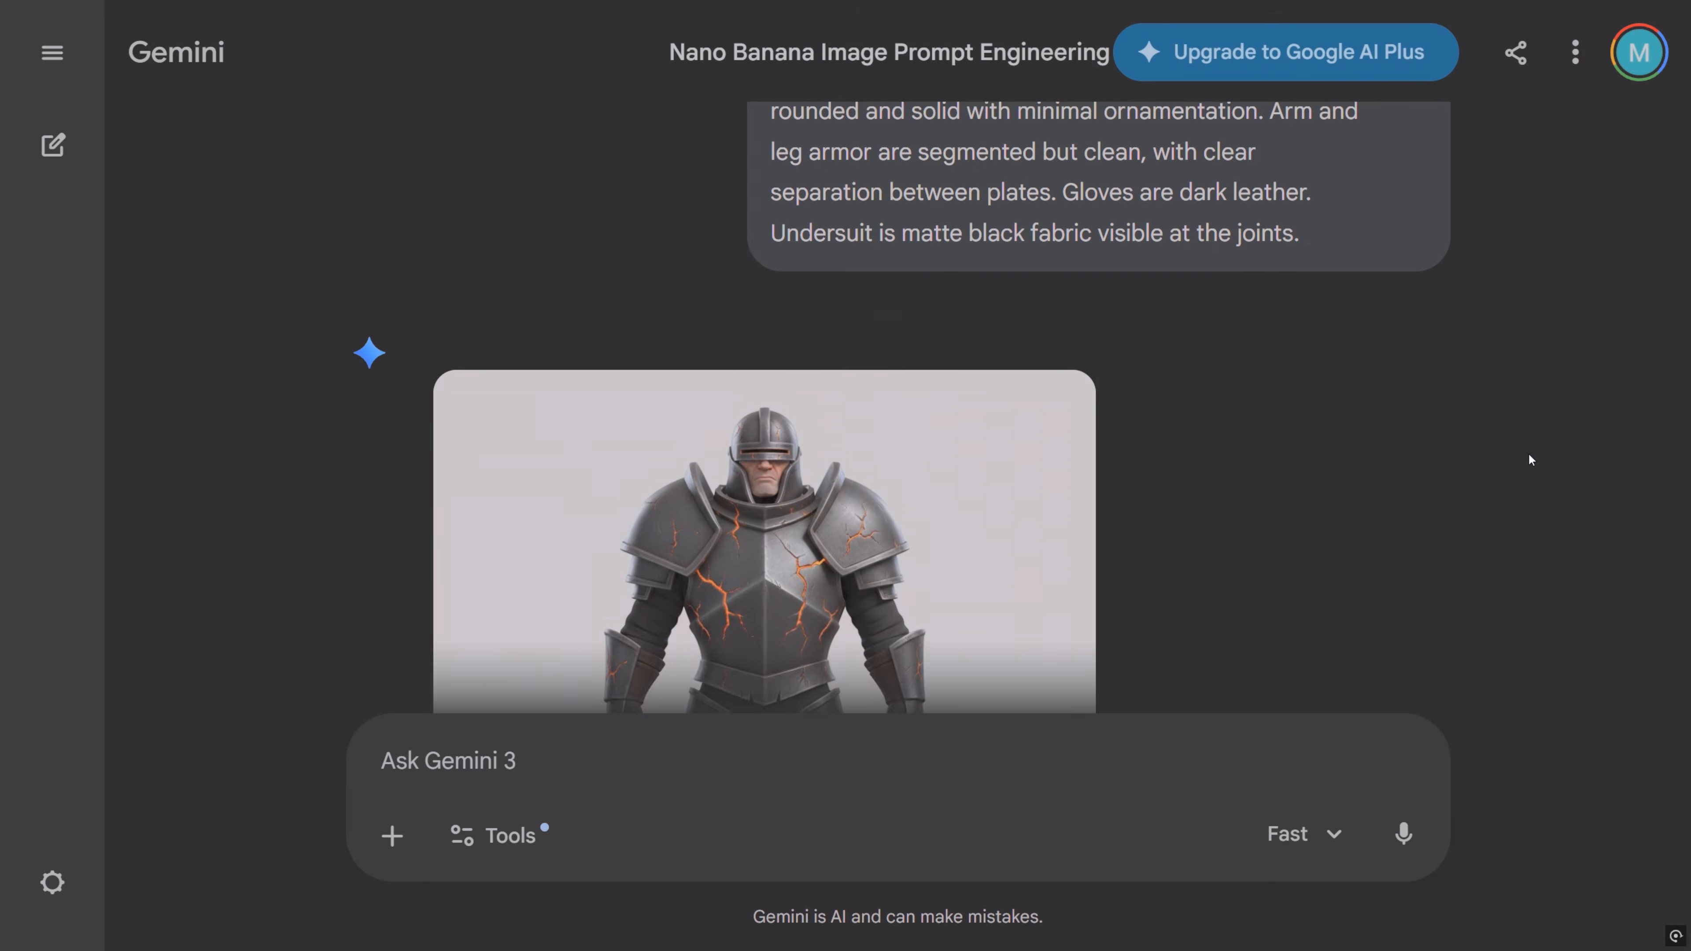
{"action": "scroll", "coordinate": [1529, 458], "scroll_direction": "down", "scroll_amount": 1}
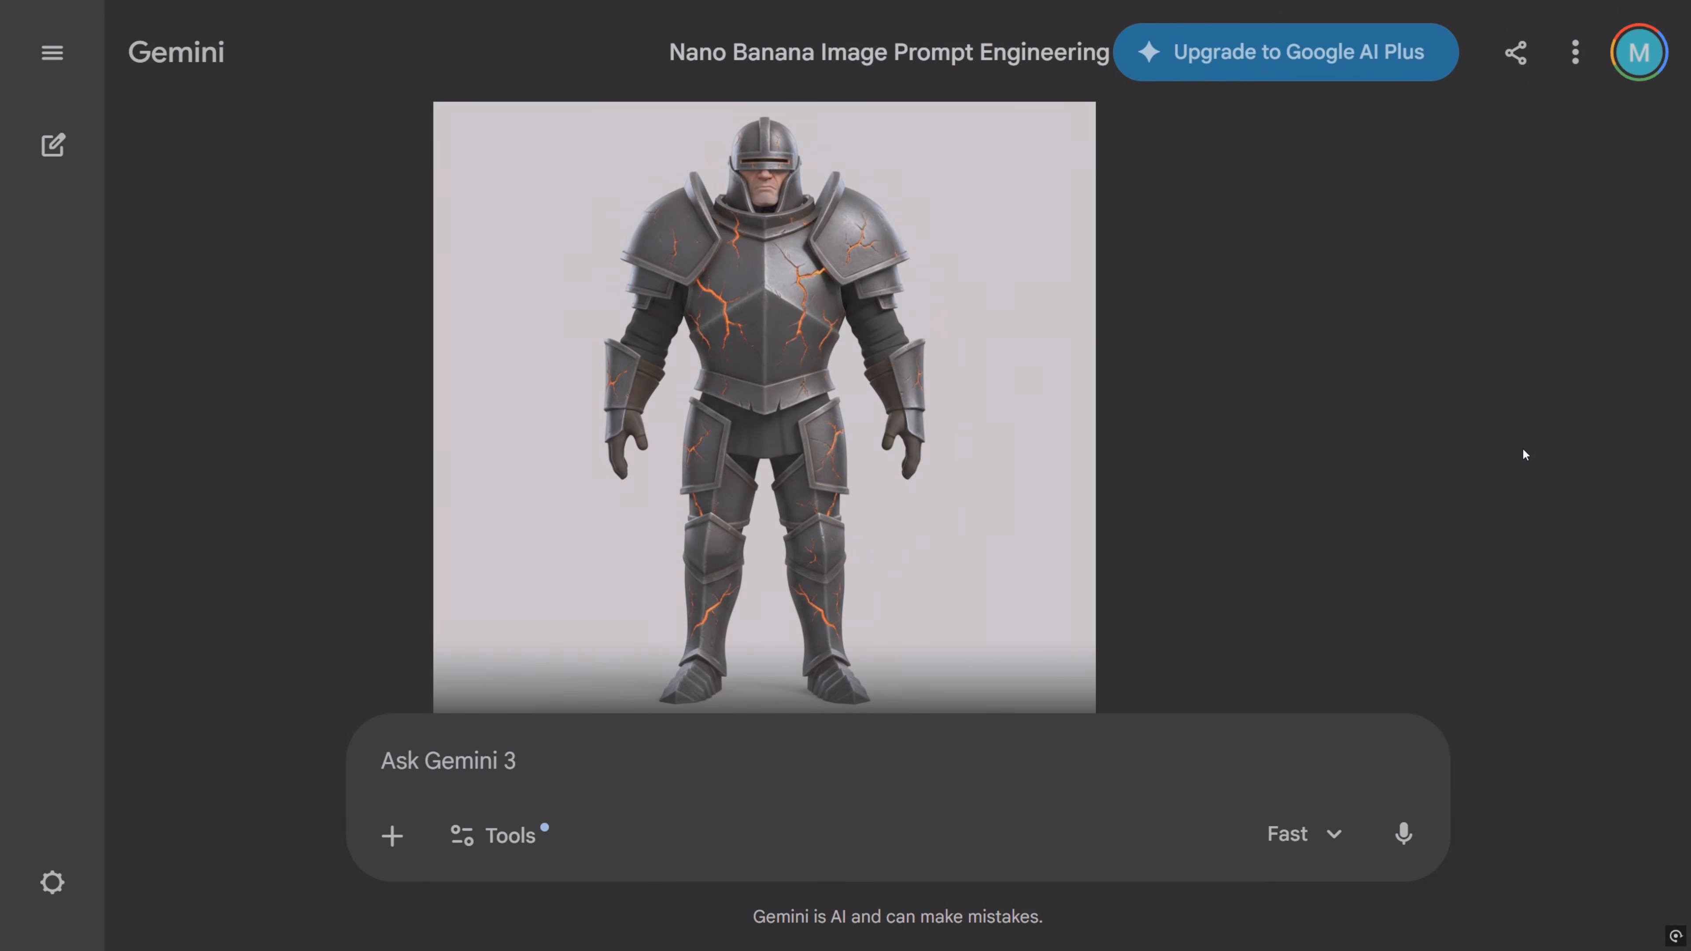
{"action": "scroll", "coordinate": [1523, 454], "scroll_direction": "down", "scroll_amount": 9}
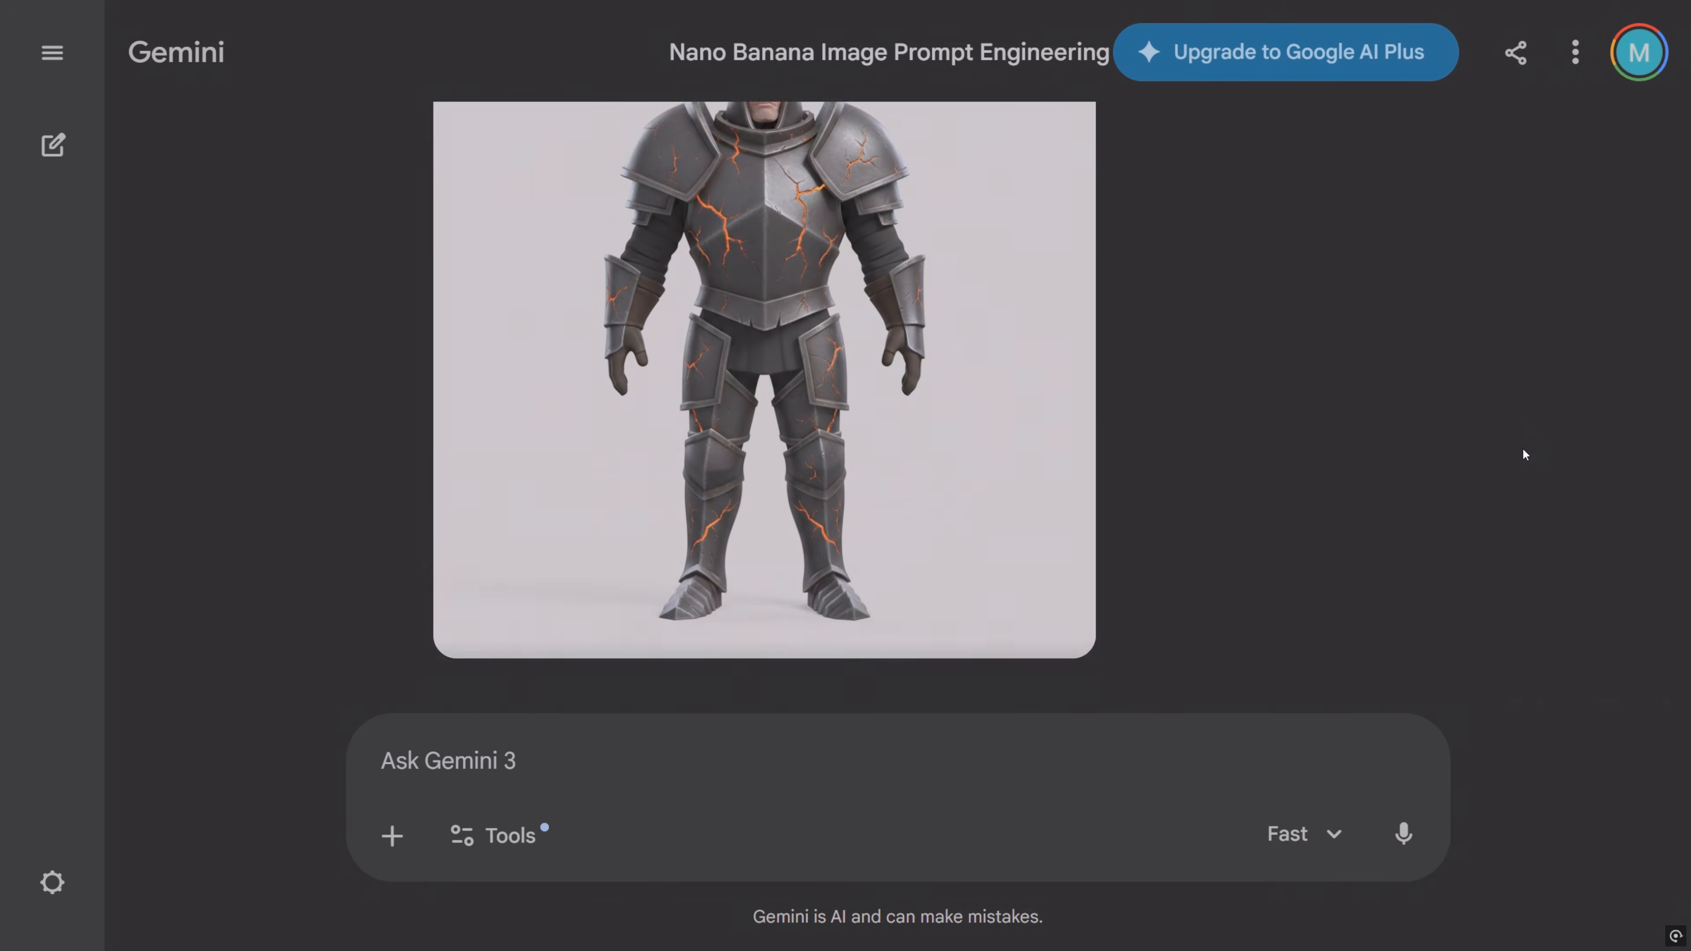
{"action": "scroll", "coordinate": [1521, 452], "scroll_direction": "down", "scroll_amount": 2}
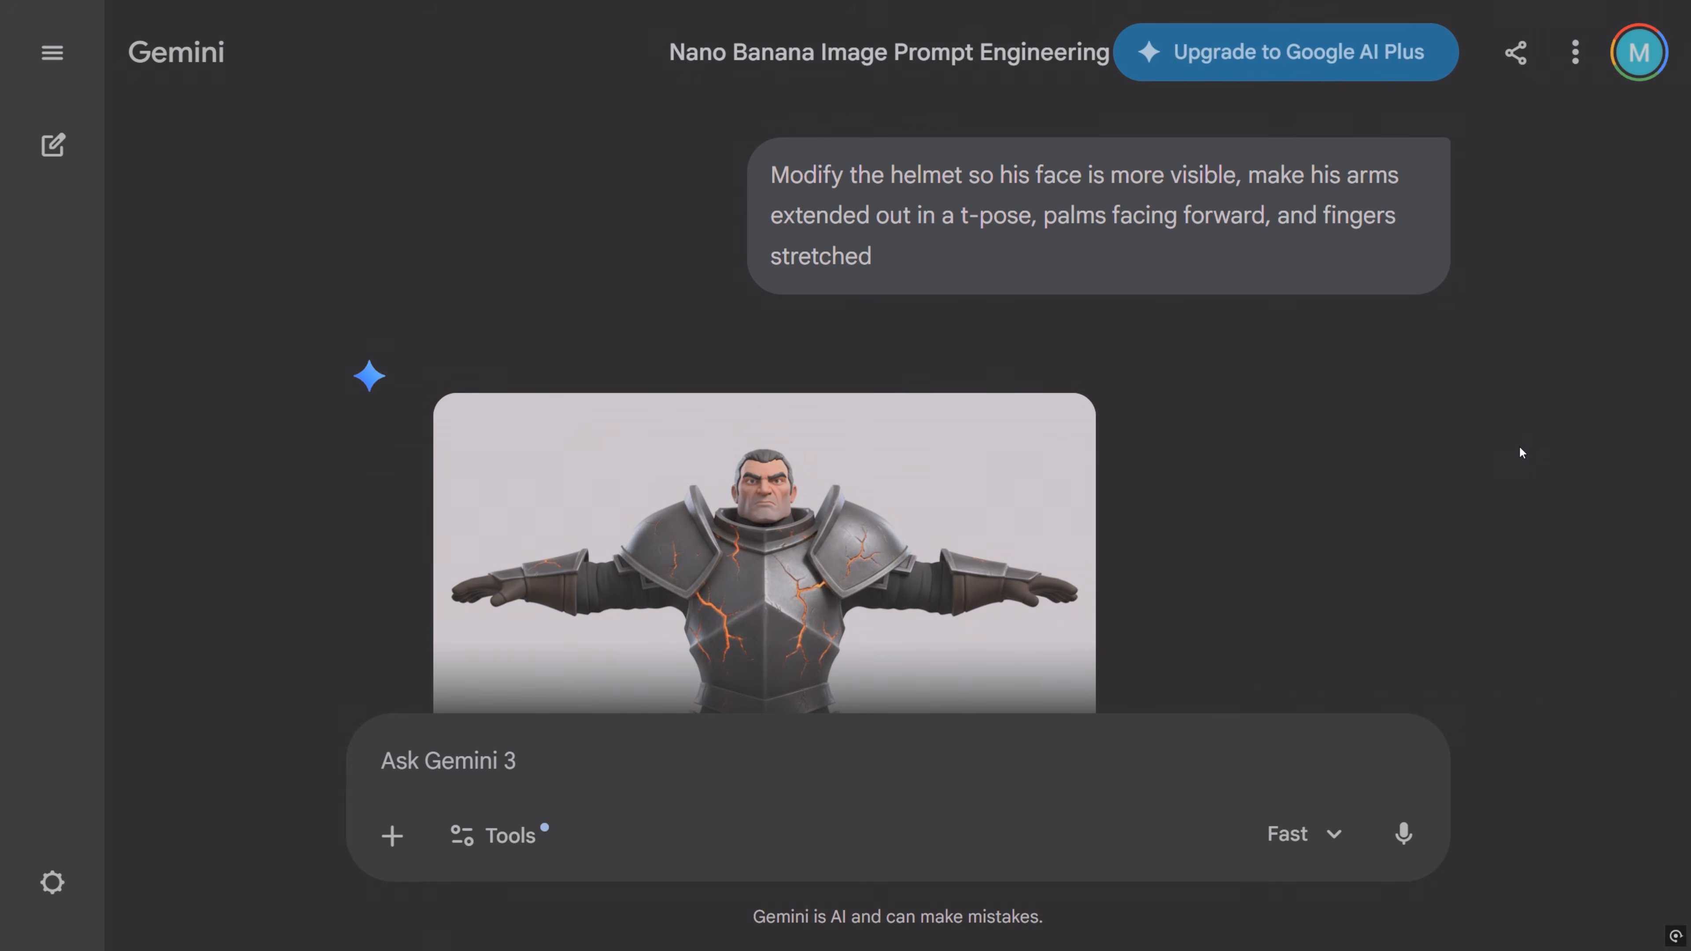
{"action": "scroll", "coordinate": [1520, 446], "scroll_direction": "down", "scroll_amount": 6}
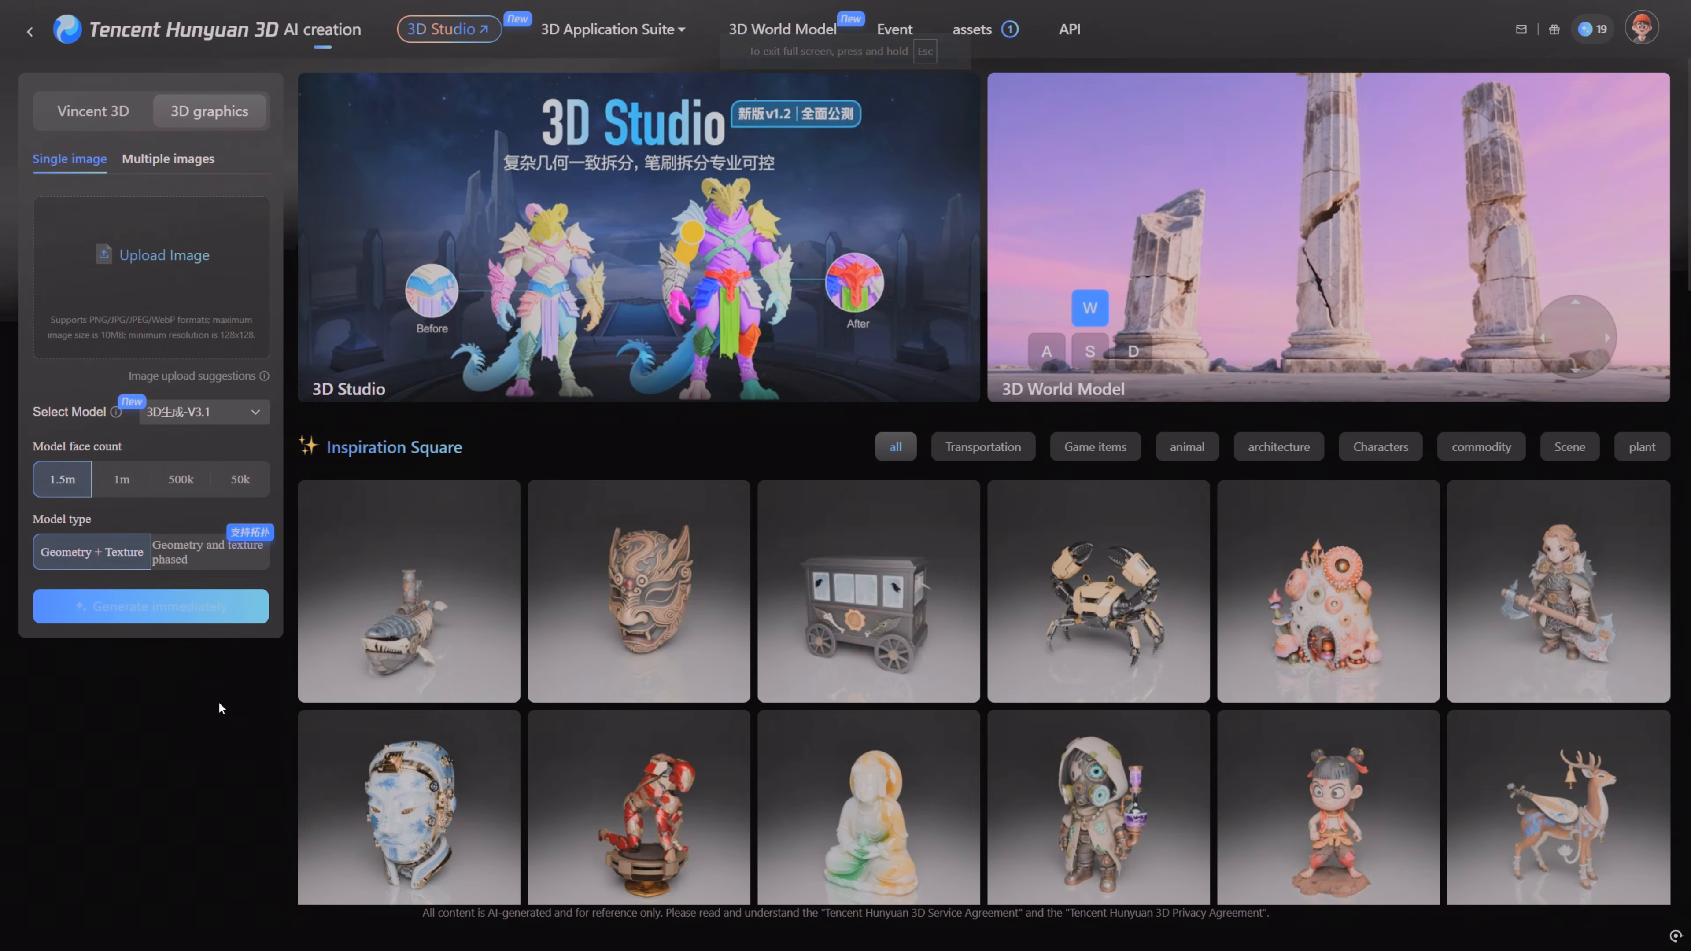
Step: Switch to Tencent Hunyuan 3D and open the laboratory's 3D Intelligent Topology application
{"action": "right_click", "coordinate": [220, 706]}
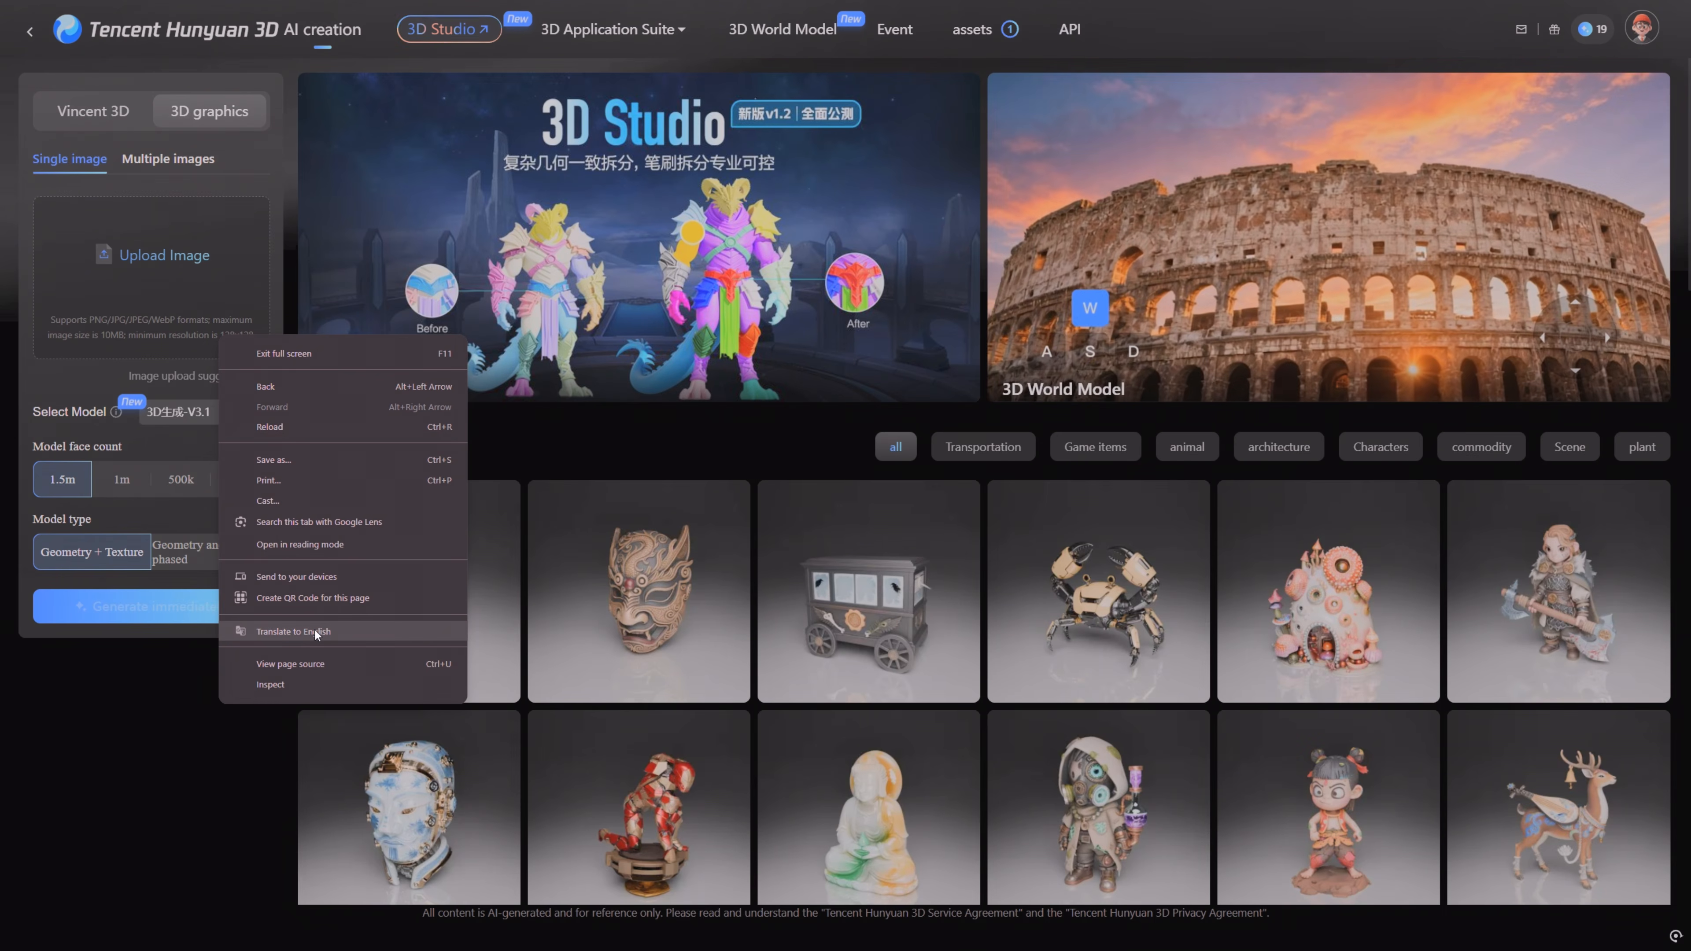
{"action": "left_click", "coordinate": [184, 739]}
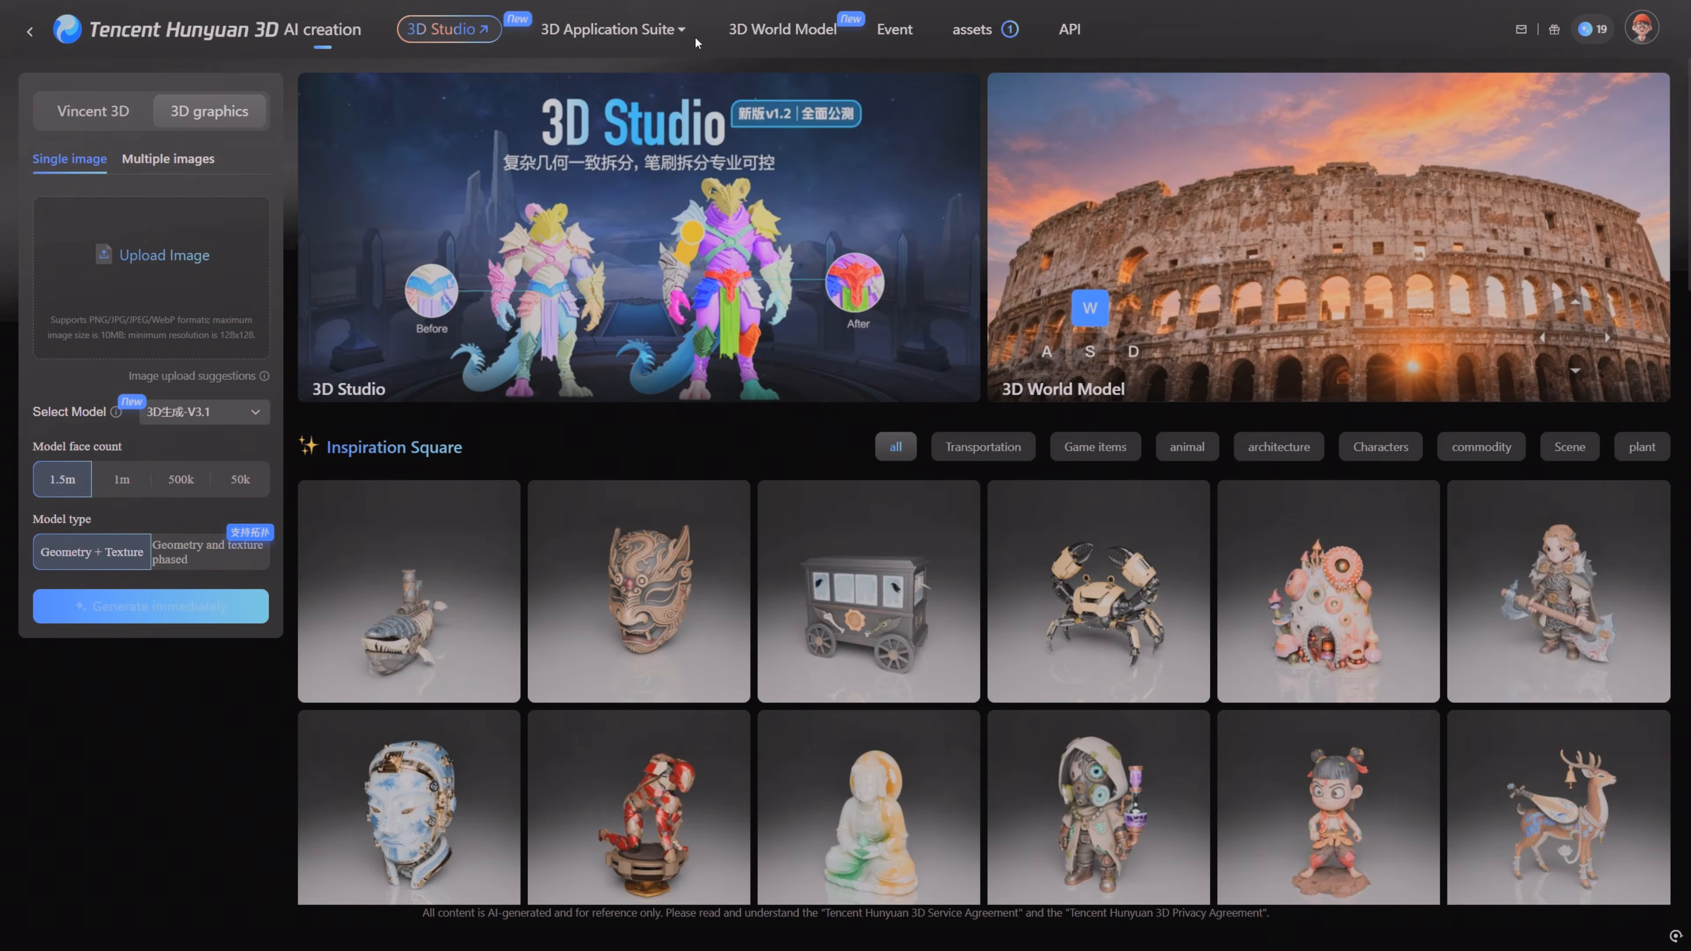
{"action": "mouse_move", "coordinate": [682, 30]}
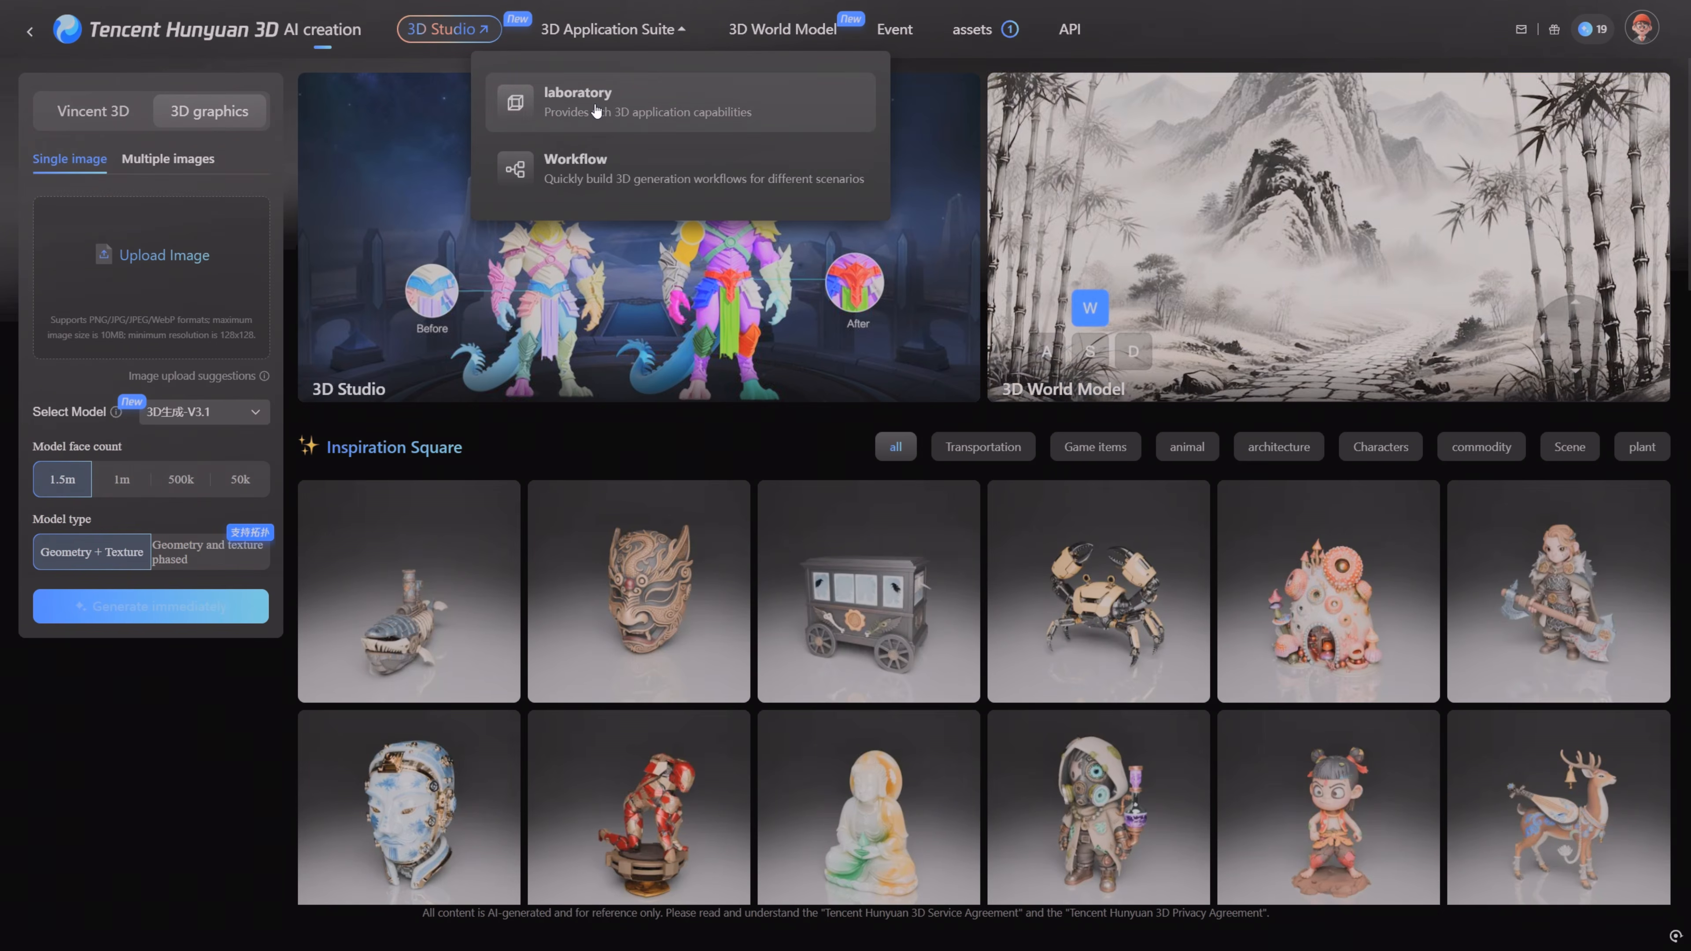
{"action": "left_click", "coordinate": [597, 111]}
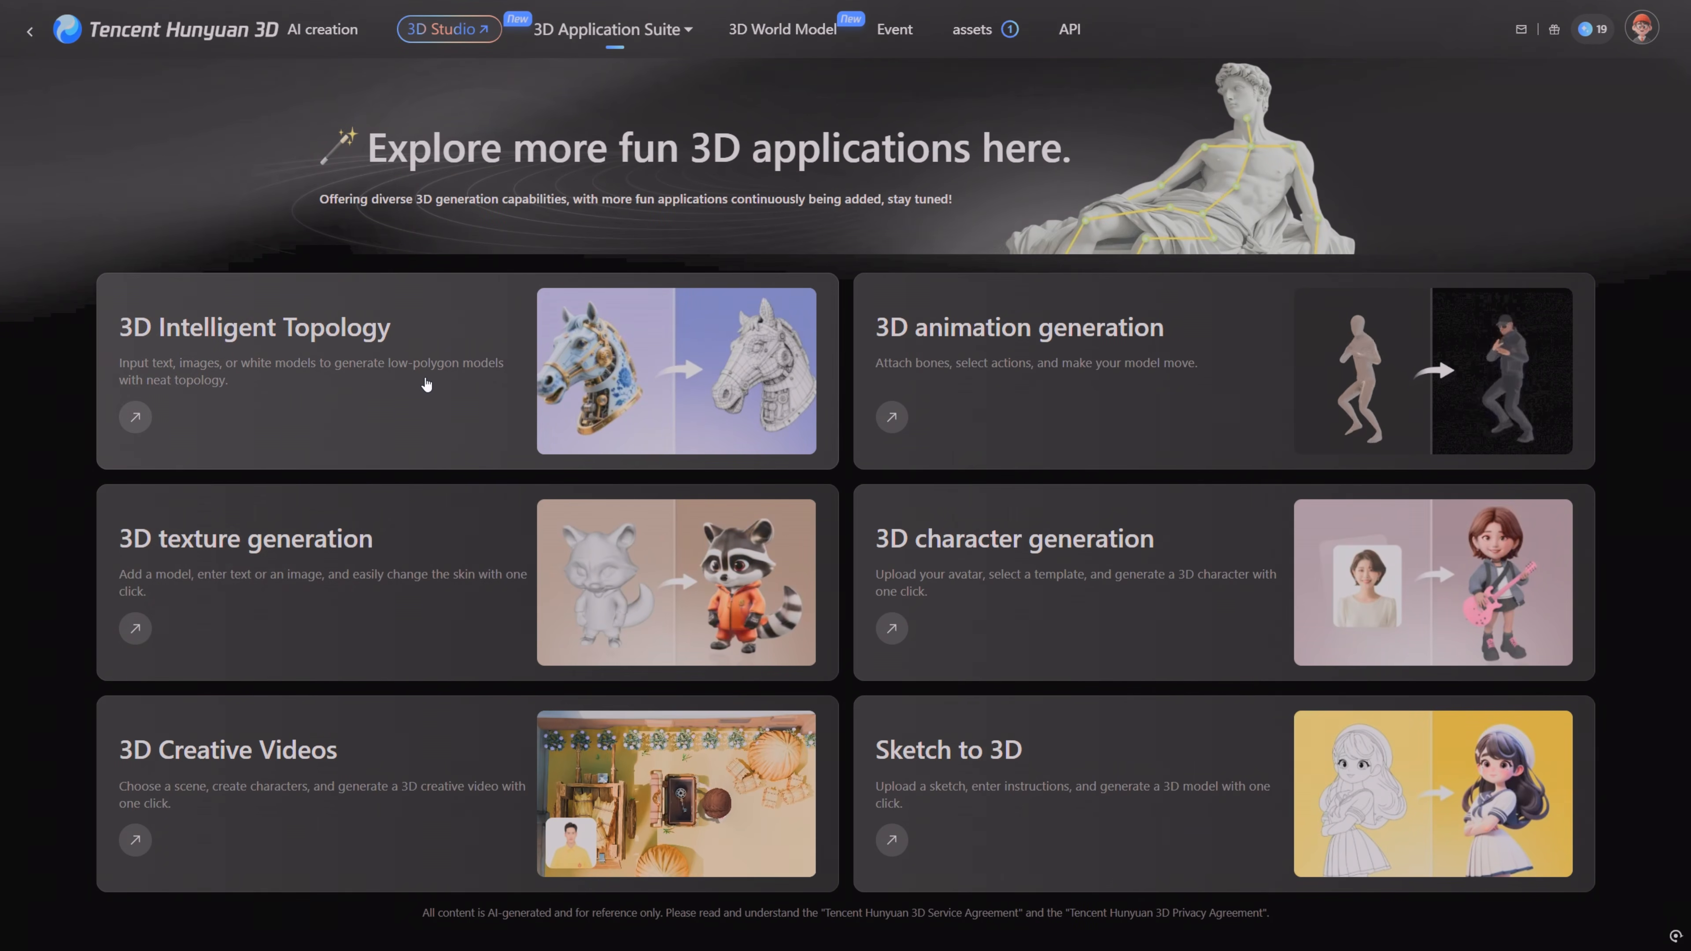
{"action": "left_click", "coordinate": [427, 390]}
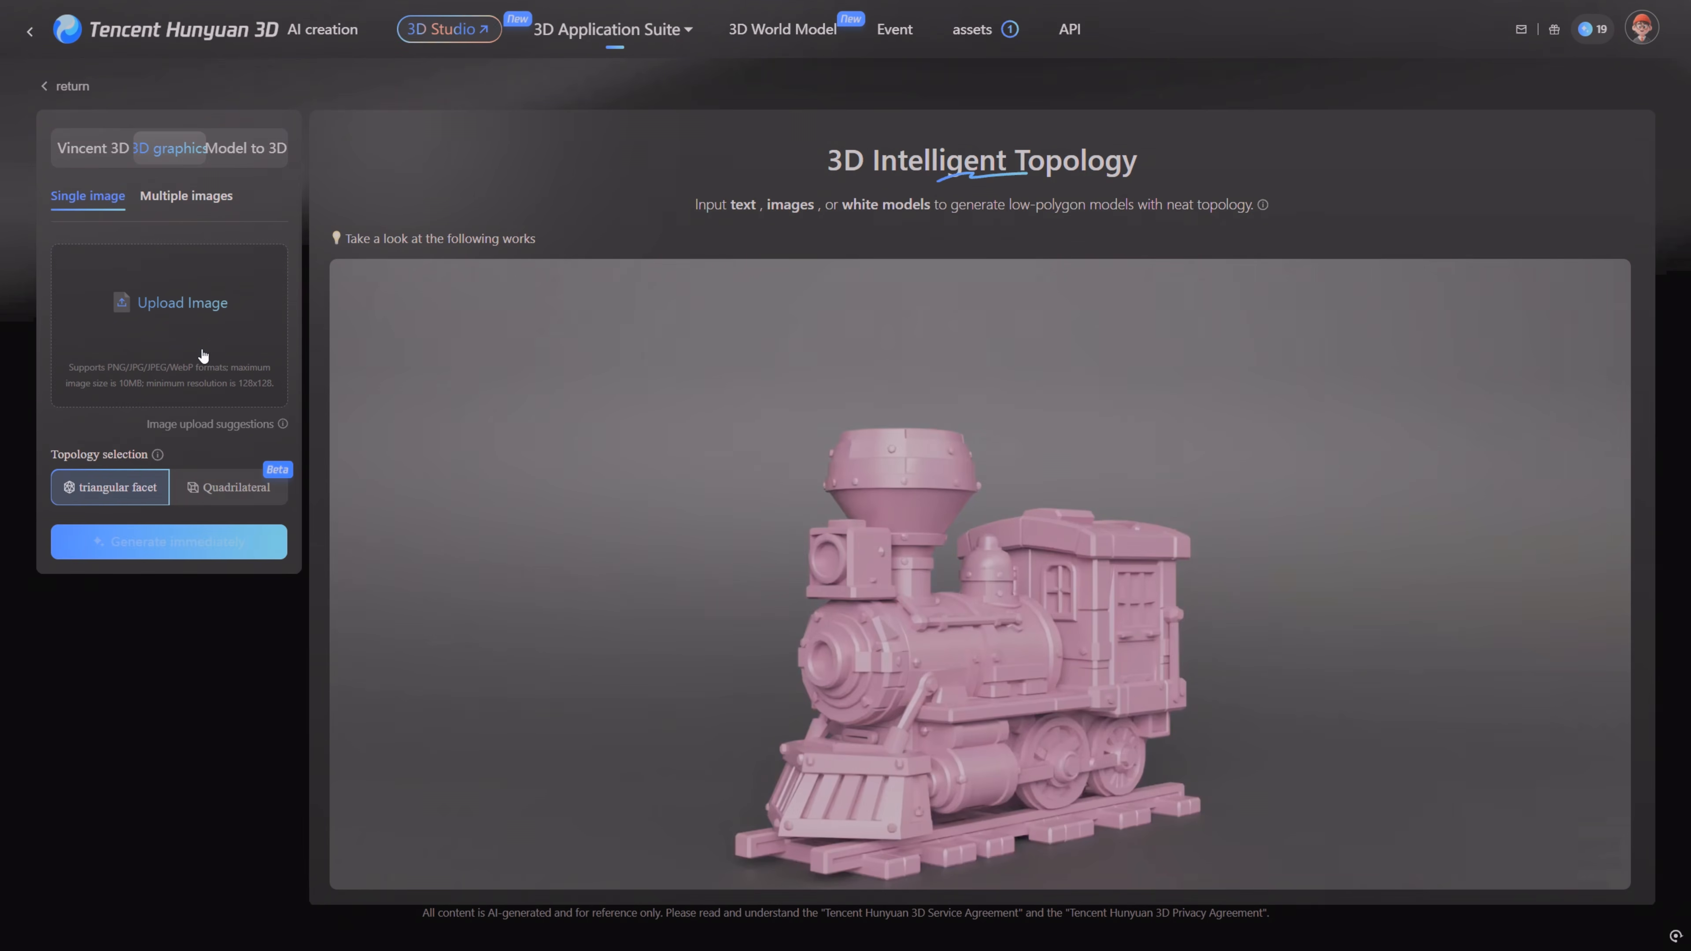
Step: Upload the T-pose knight image and generate a 3D model with Quadrilateral topology
{"action": "left_click", "coordinate": [190, 322]}
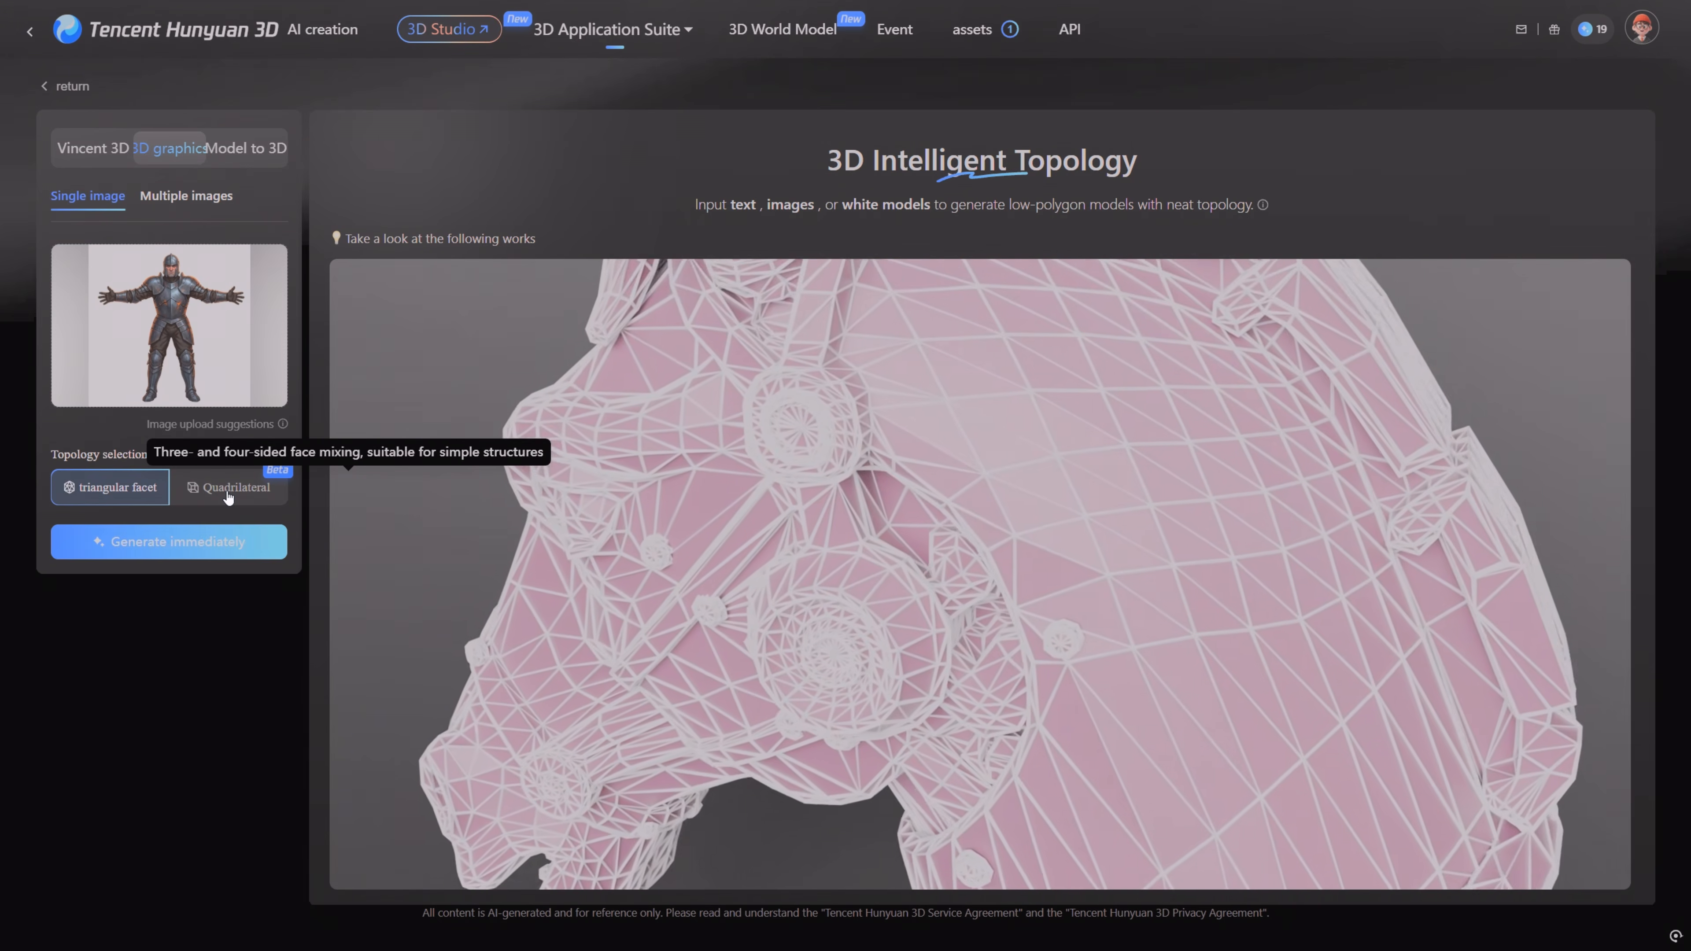
{"action": "left_click", "coordinate": [228, 488]}
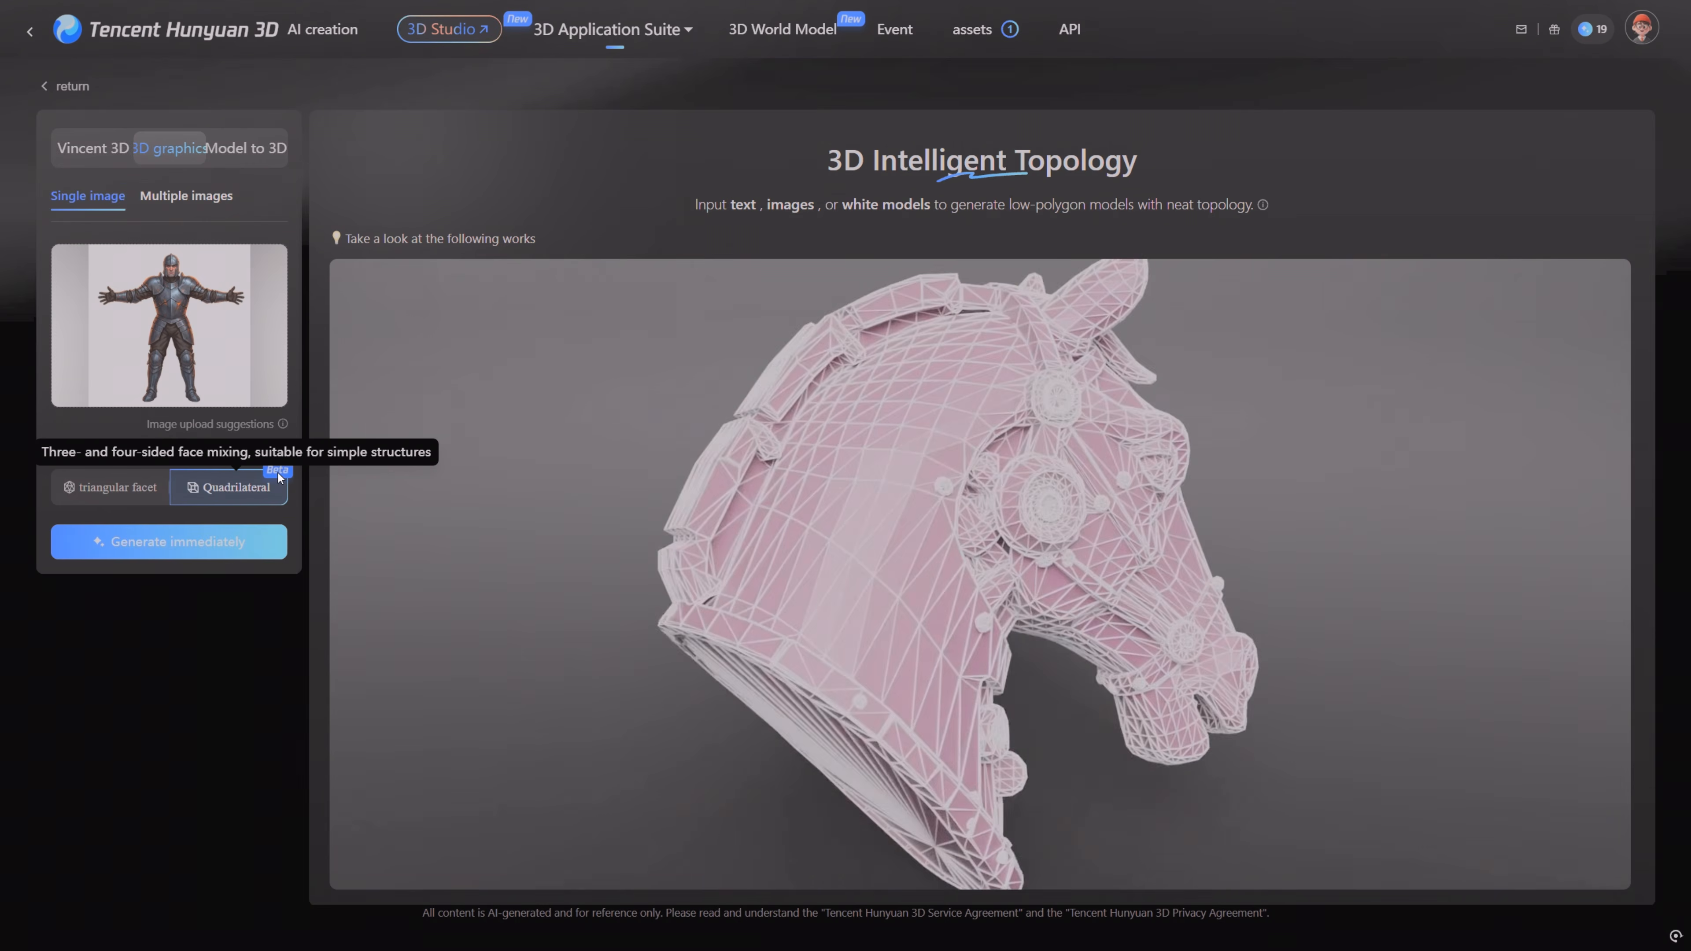
{"action": "mouse_move", "coordinate": [206, 321]}
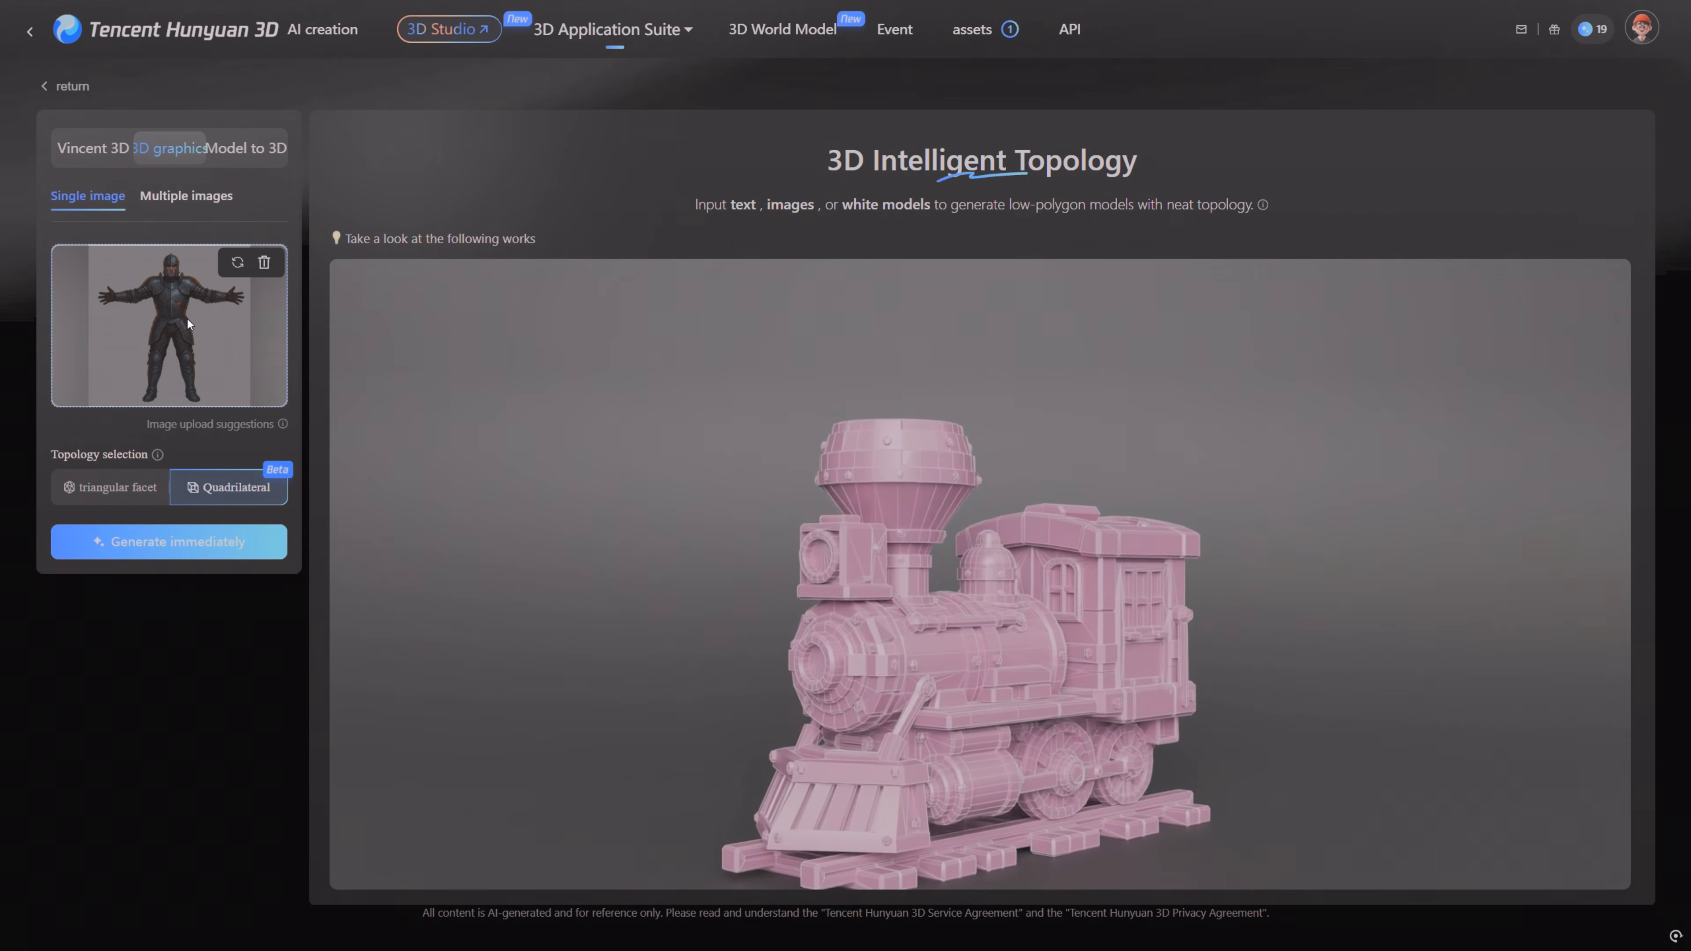
{"action": "left_click", "coordinate": [180, 542]}
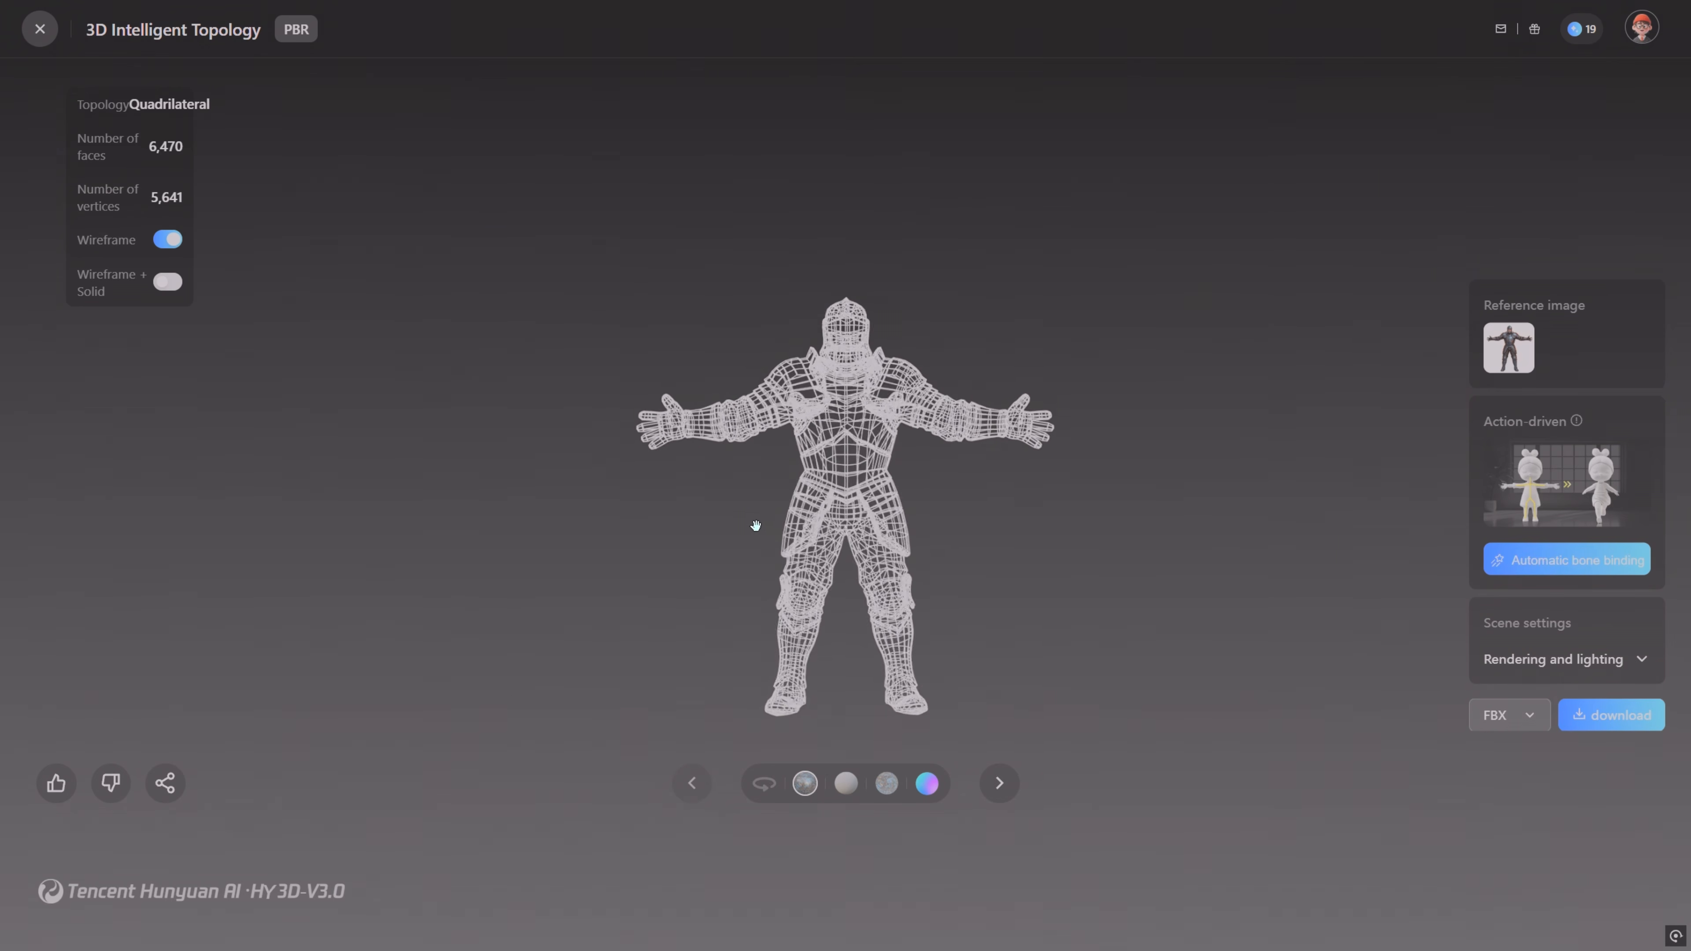
Step: Inspect the generated knight from several angles with Wireframe + Solid on, comparing the untextured and albedo displays
{"action": "left_click", "coordinate": [169, 283]}
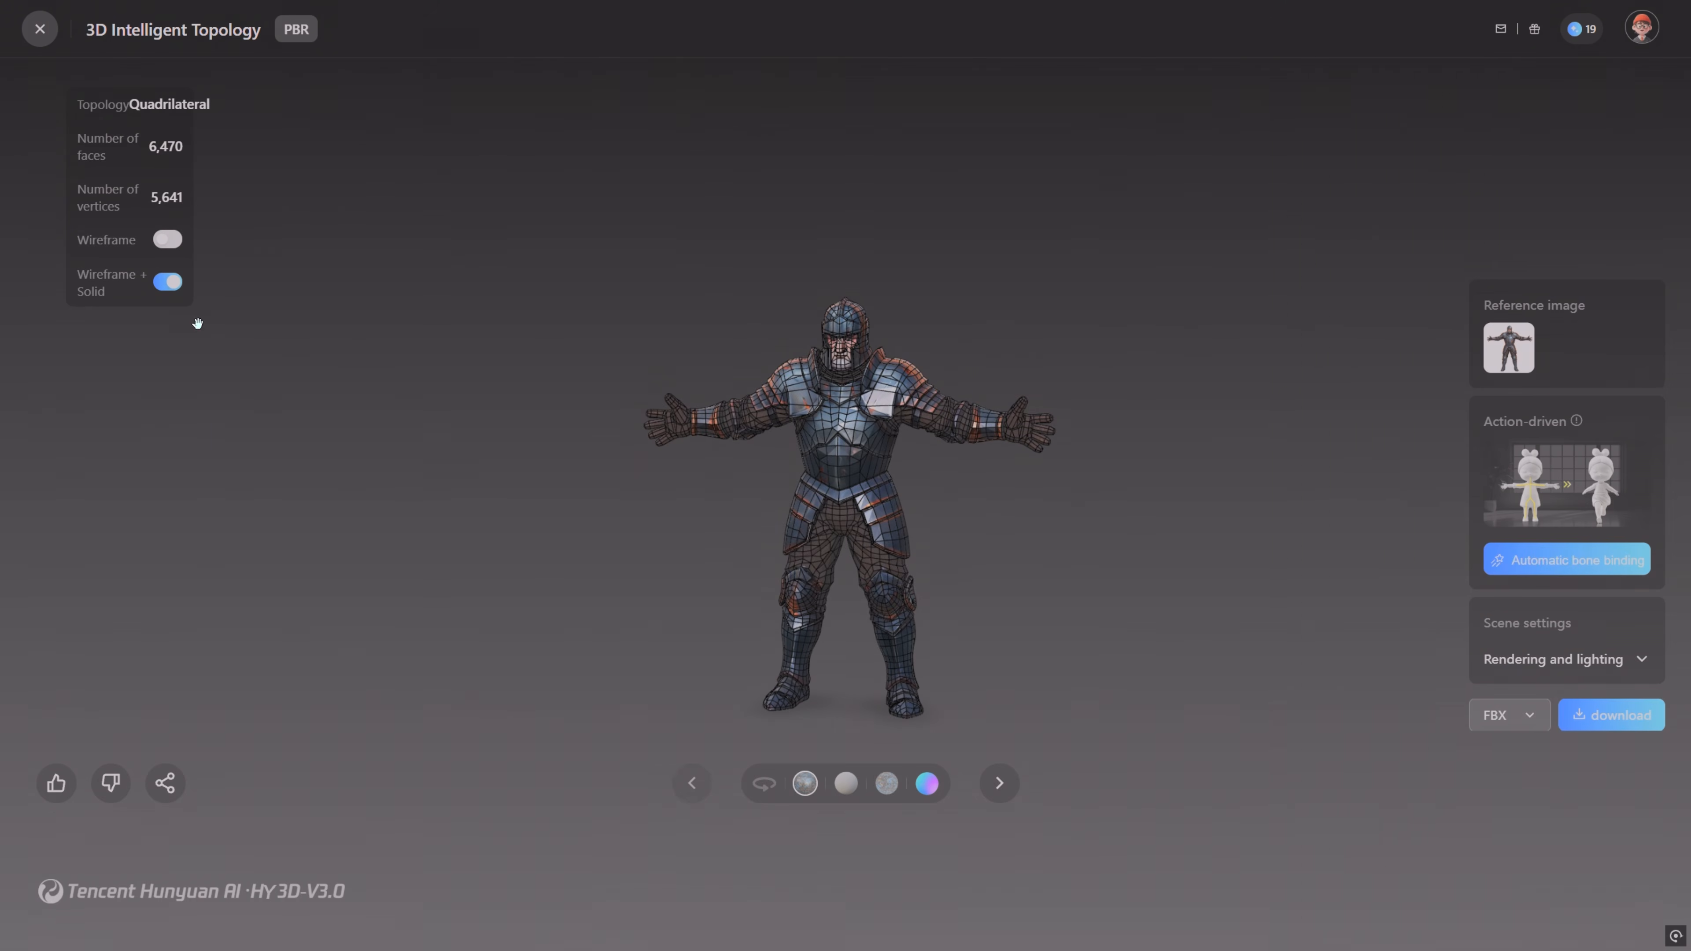
{"action": "left_click_drag", "start_coordinate": [800, 519], "coordinate": [719, 561]}
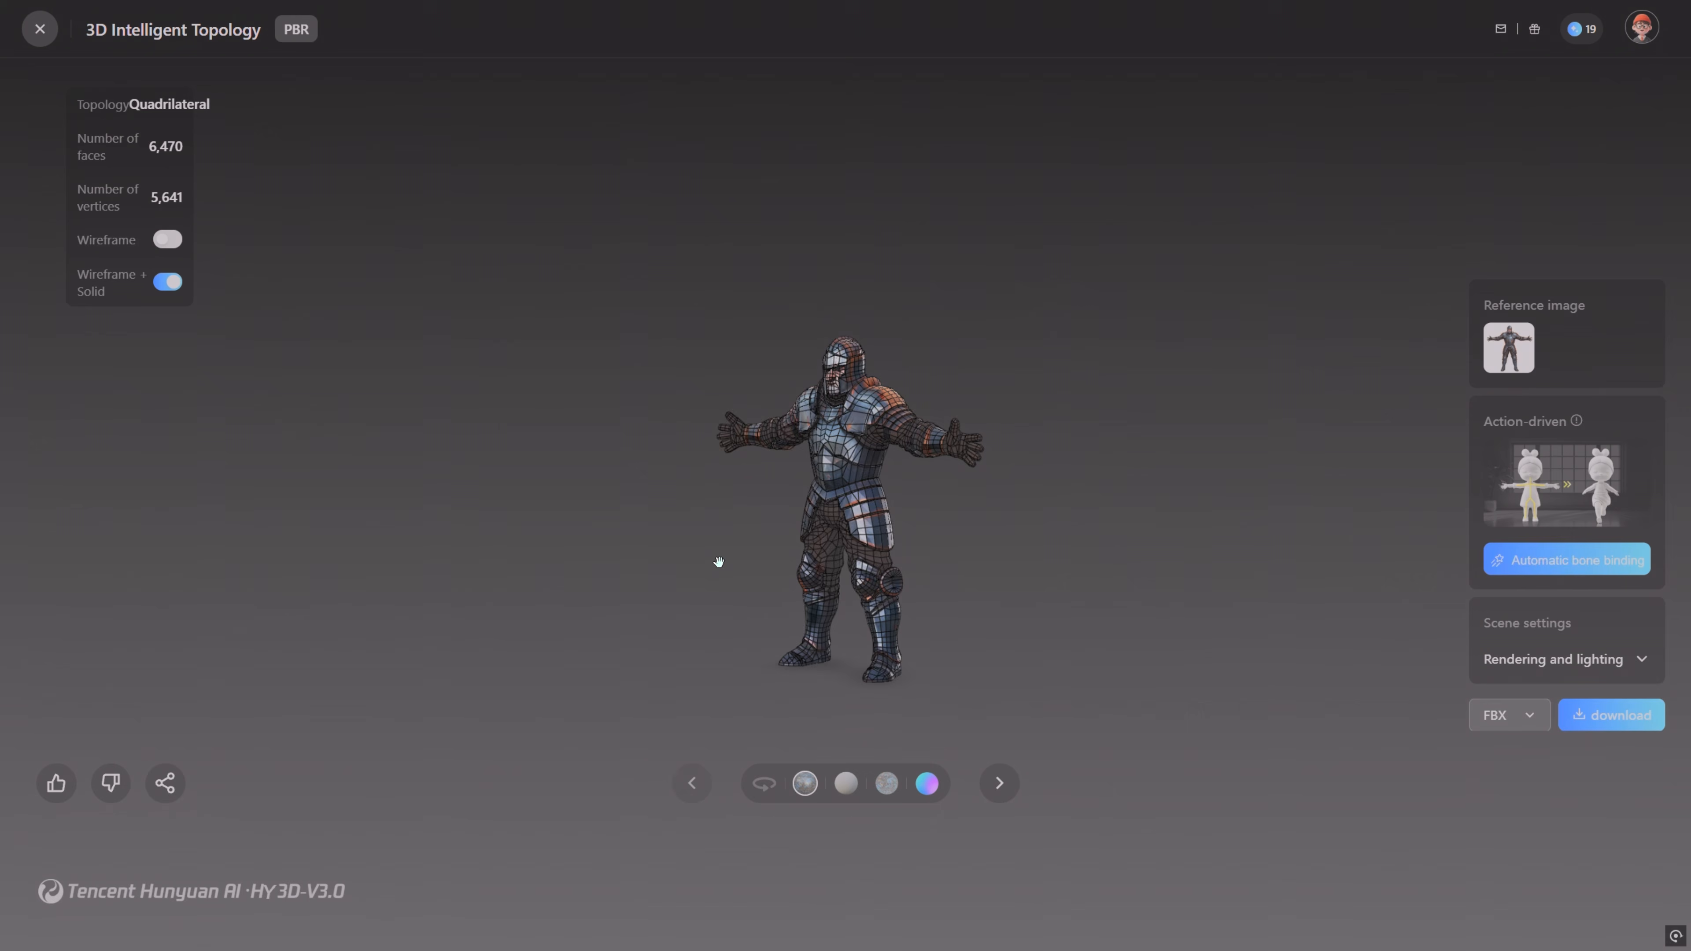
{"action": "left_click", "coordinate": [844, 786]}
{"action": "left_click", "coordinate": [889, 785]}
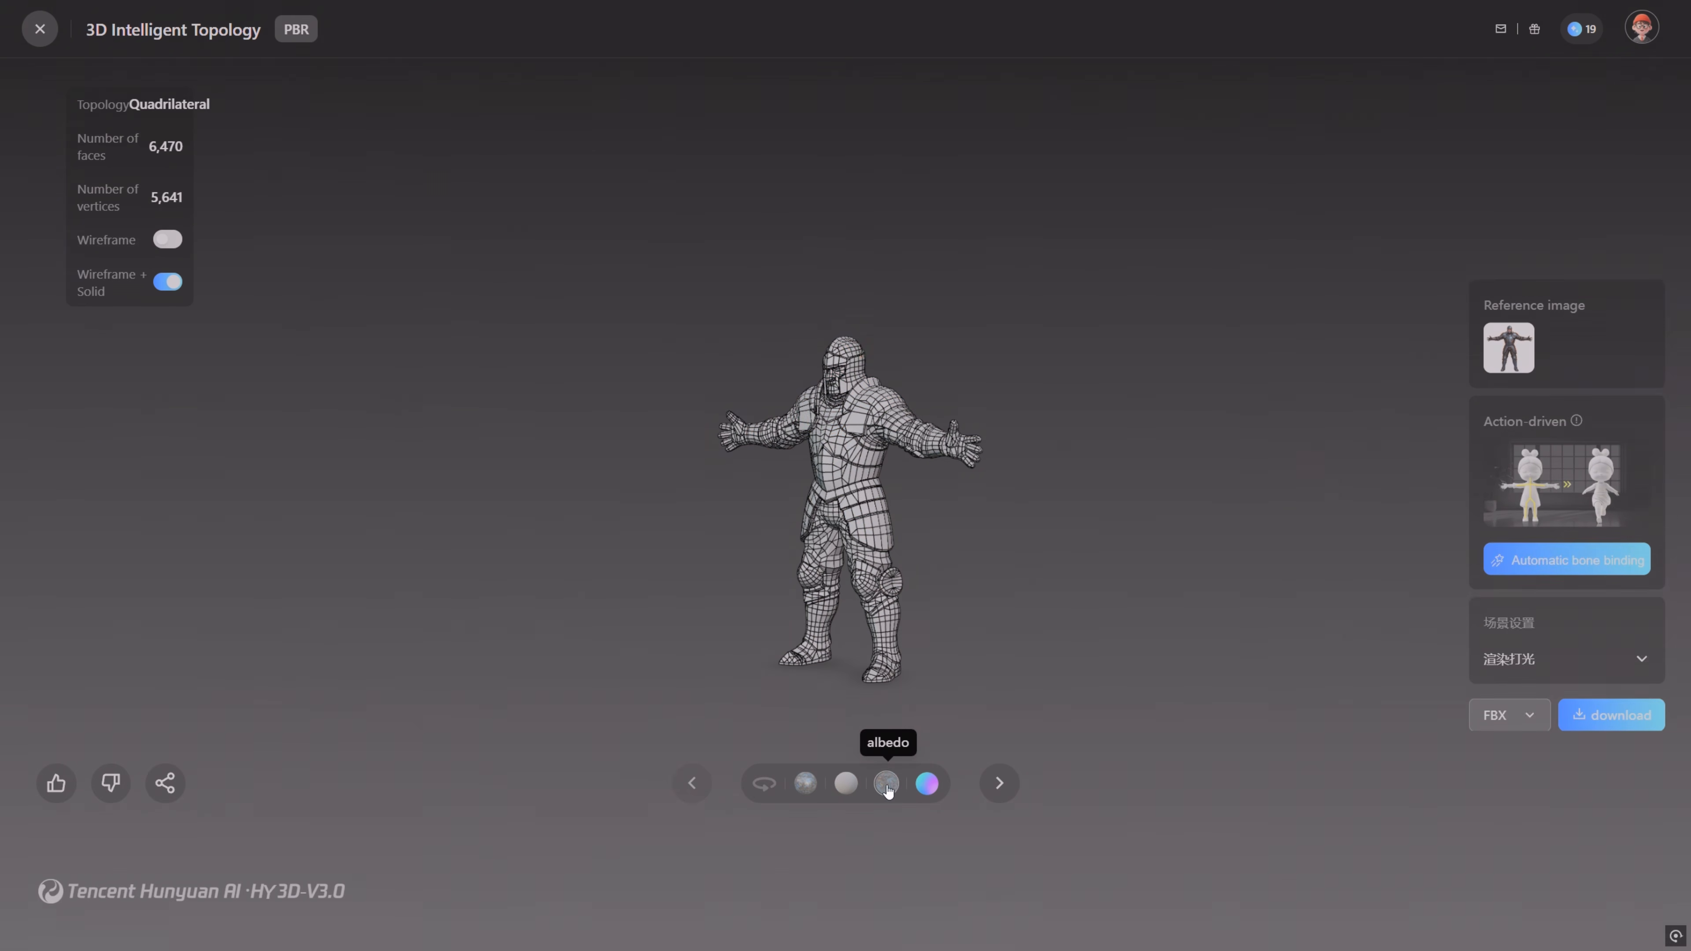
{"action": "left_click_drag", "start_coordinate": [789, 566], "coordinate": [899, 541]}
{"action": "scroll", "coordinate": [930, 561], "scroll_direction": "up", "scroll_amount": 5}
{"action": "left_click_drag", "start_coordinate": [733, 538], "coordinate": [1016, 548]}
{"action": "left_click_drag", "start_coordinate": [726, 515], "coordinate": [804, 555]}
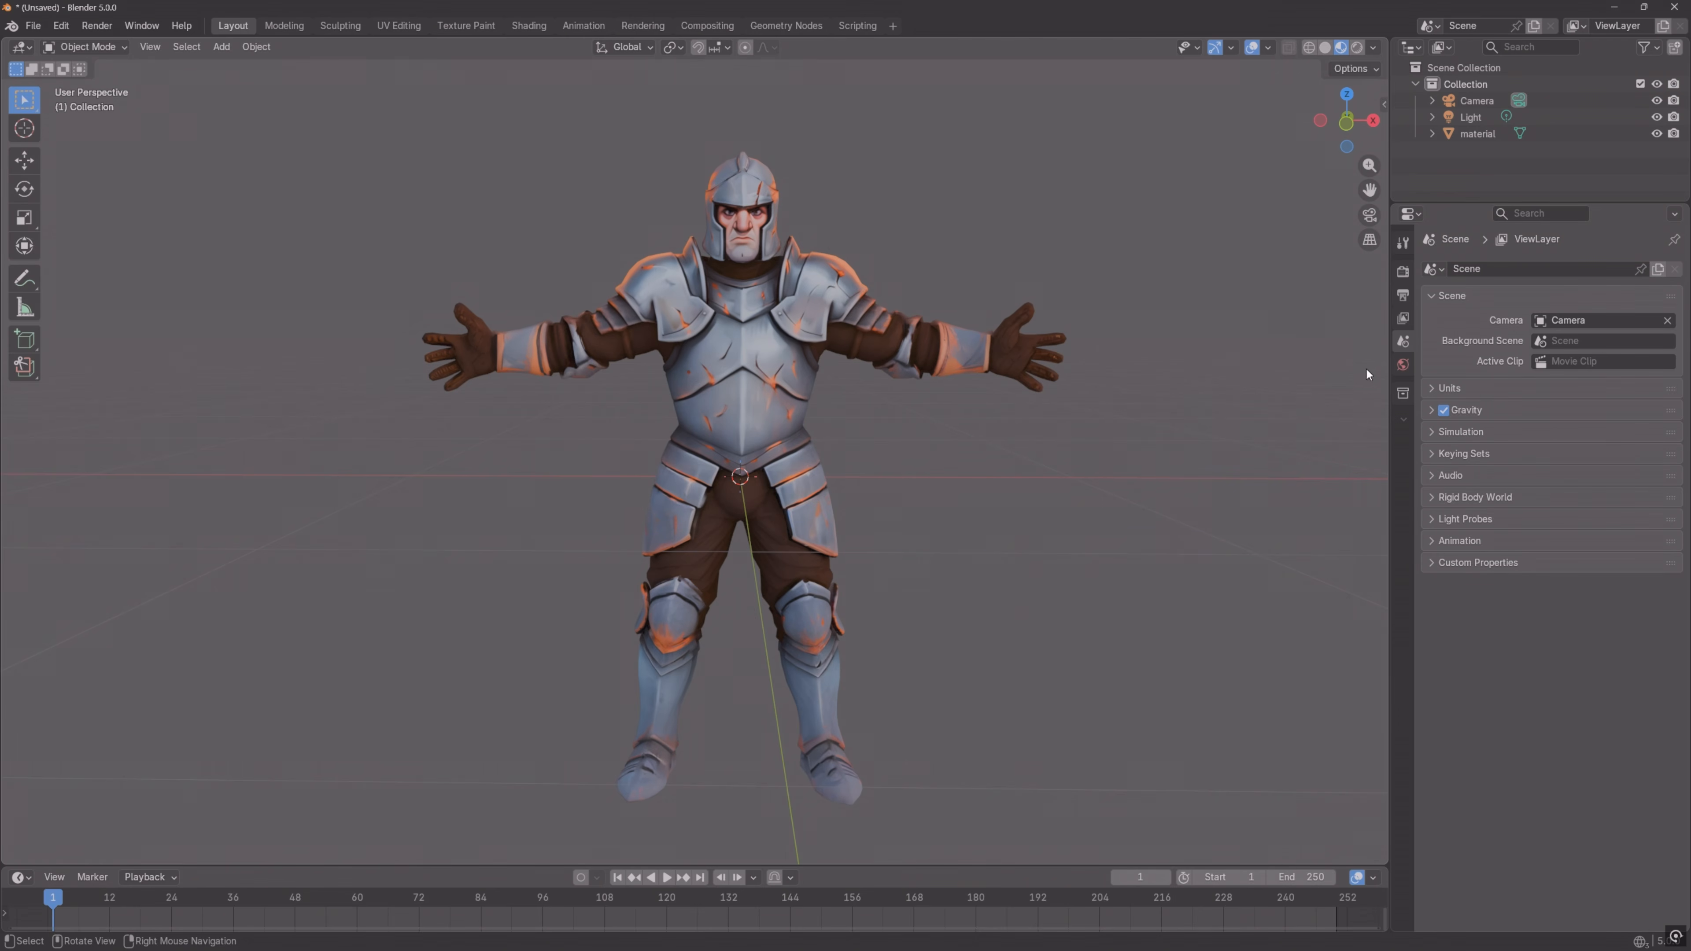
Step: Switch to Blender, widen the 3D viewport and examine the textured knight from the front, sides and back in walk navigation
{"action": "left_click_drag", "start_coordinate": [1390, 326], "coordinate": [1566, 318]}
{"action": "key", "text": "shift+grave"}
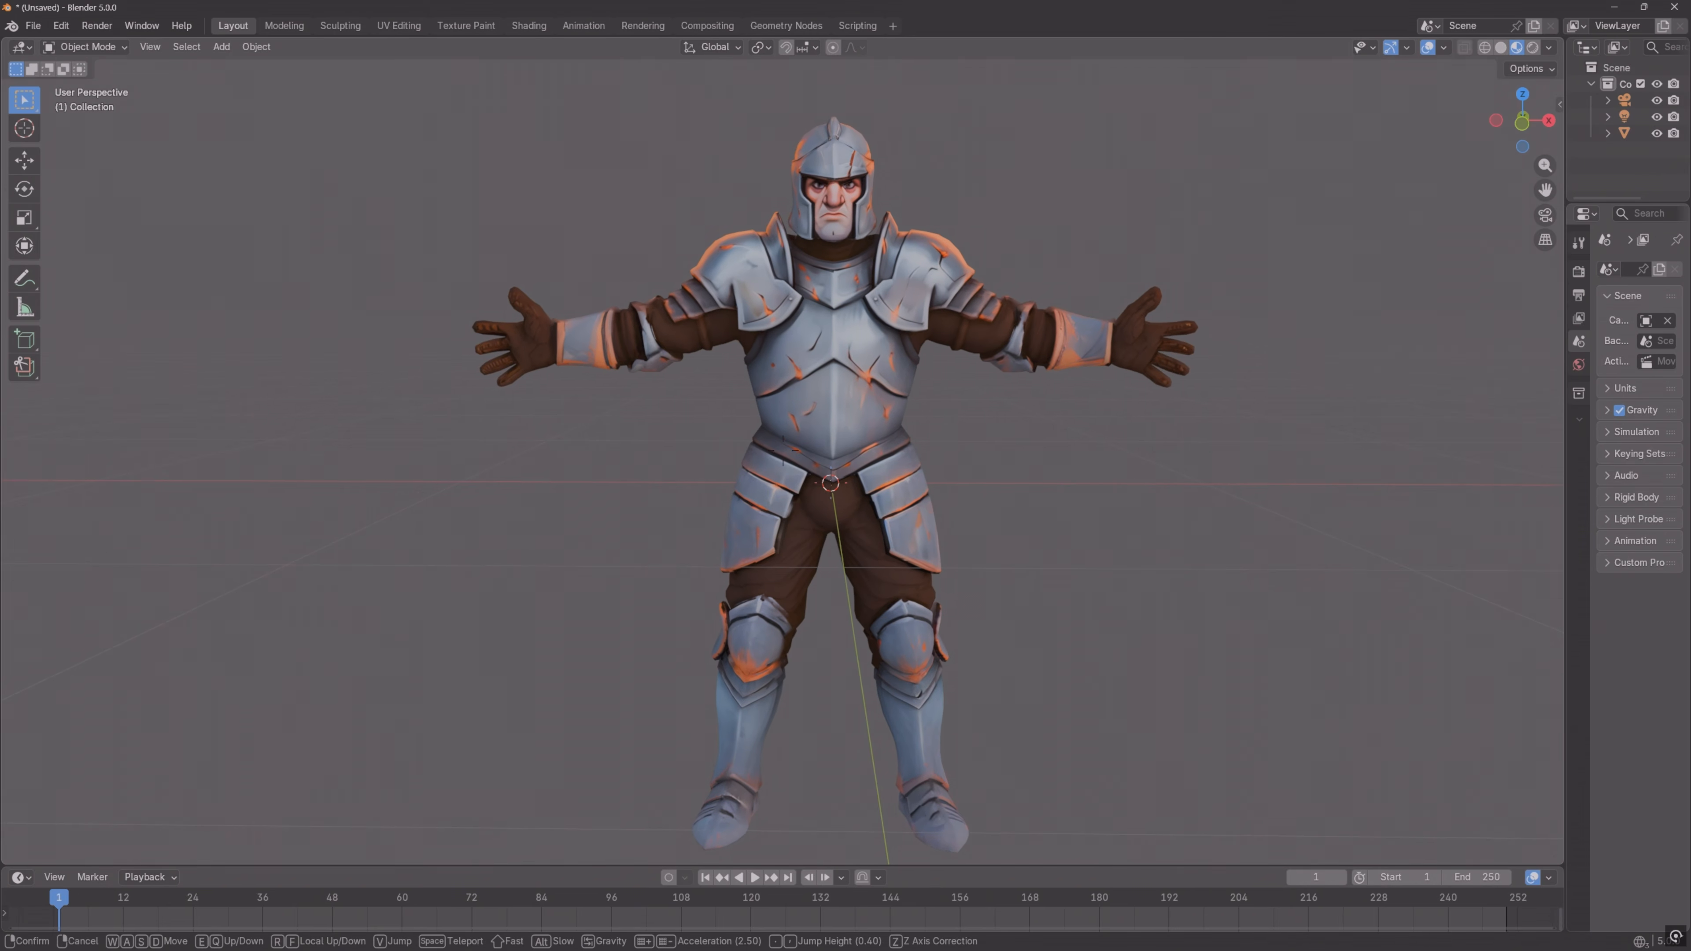
{"action": "key", "text": "a"}
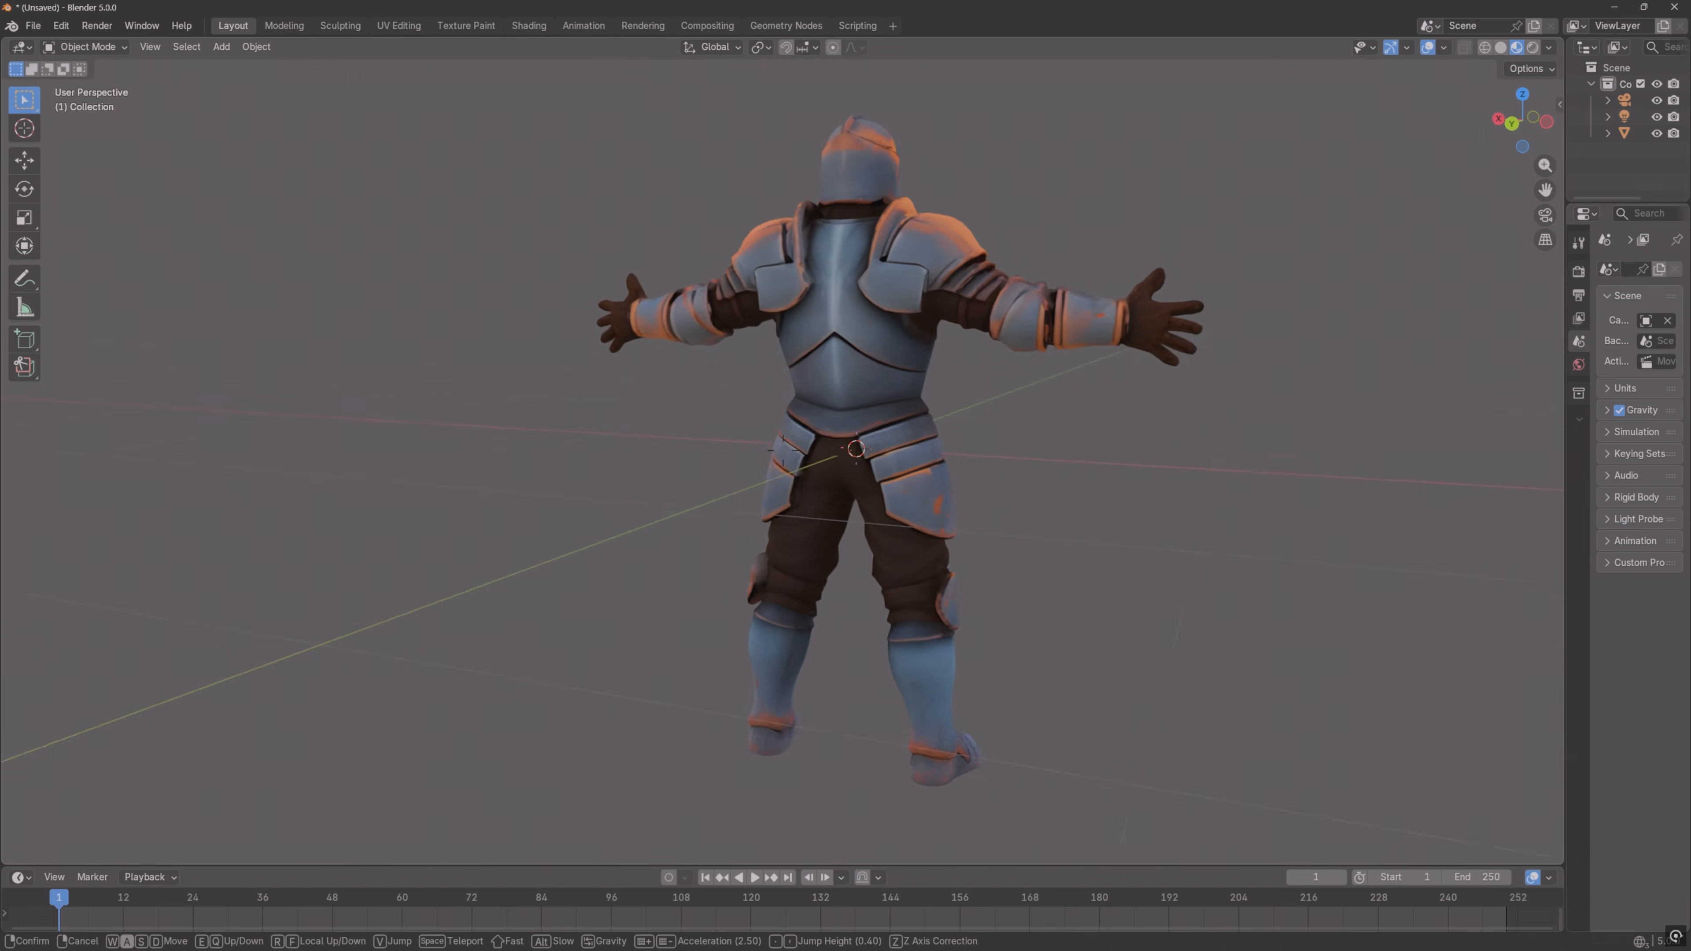
{"action": "key", "text": "w"}
{"action": "key", "text": "s"}
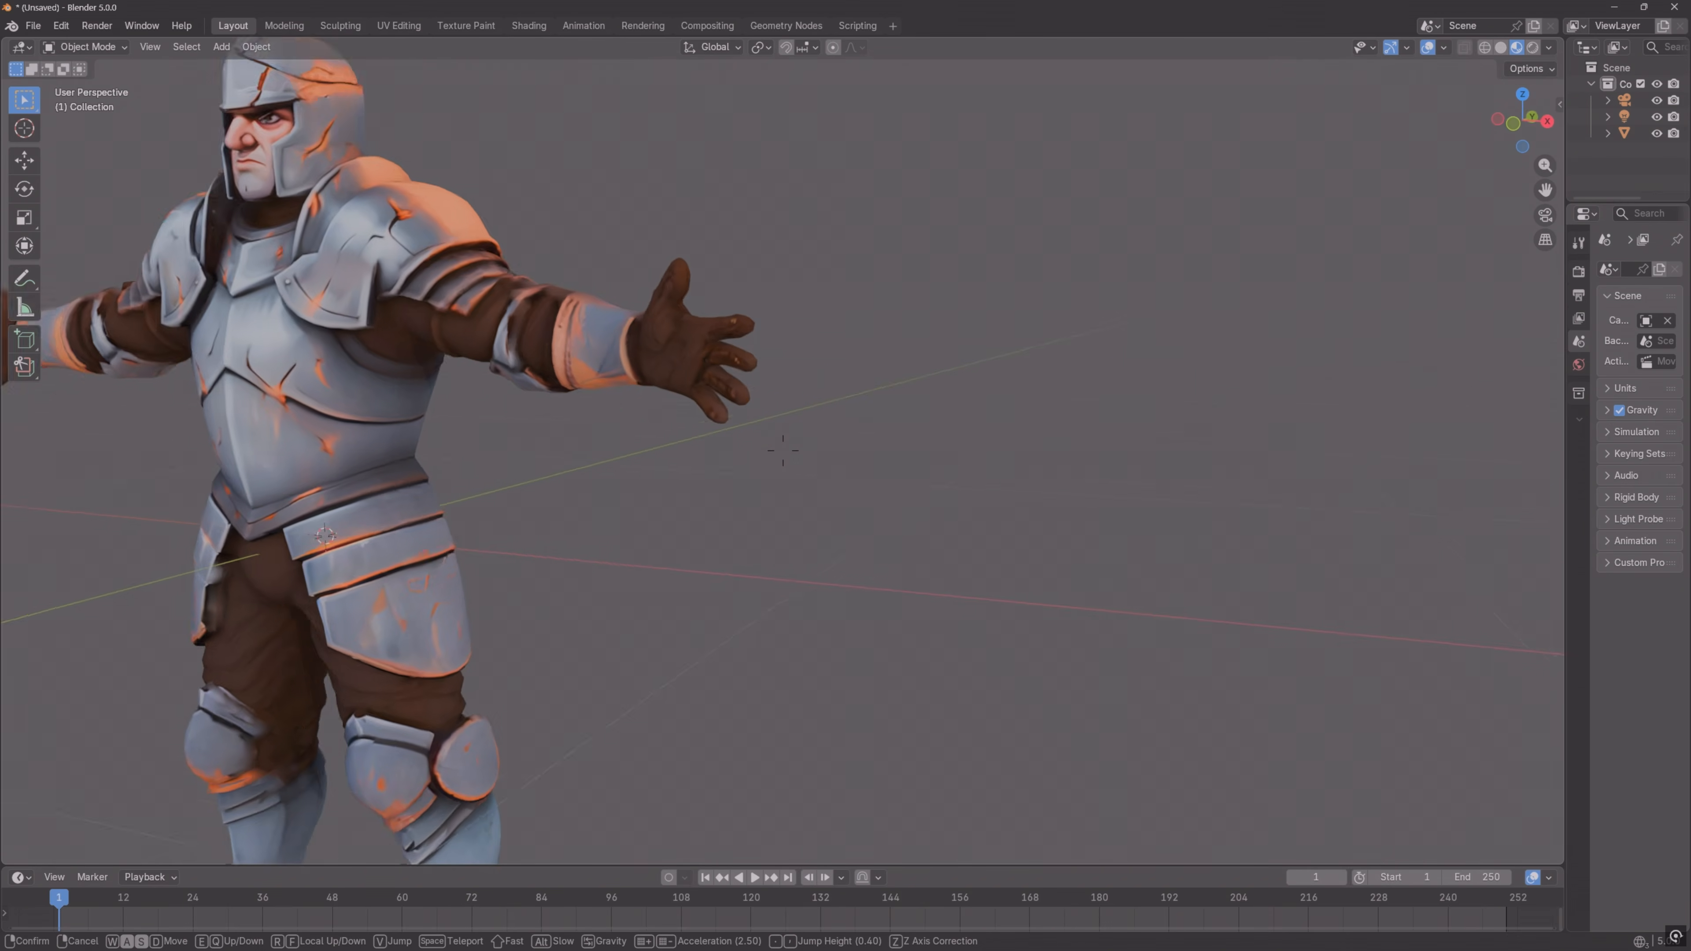
{"action": "key", "text": "w"}
{"action": "key", "text": "w"}
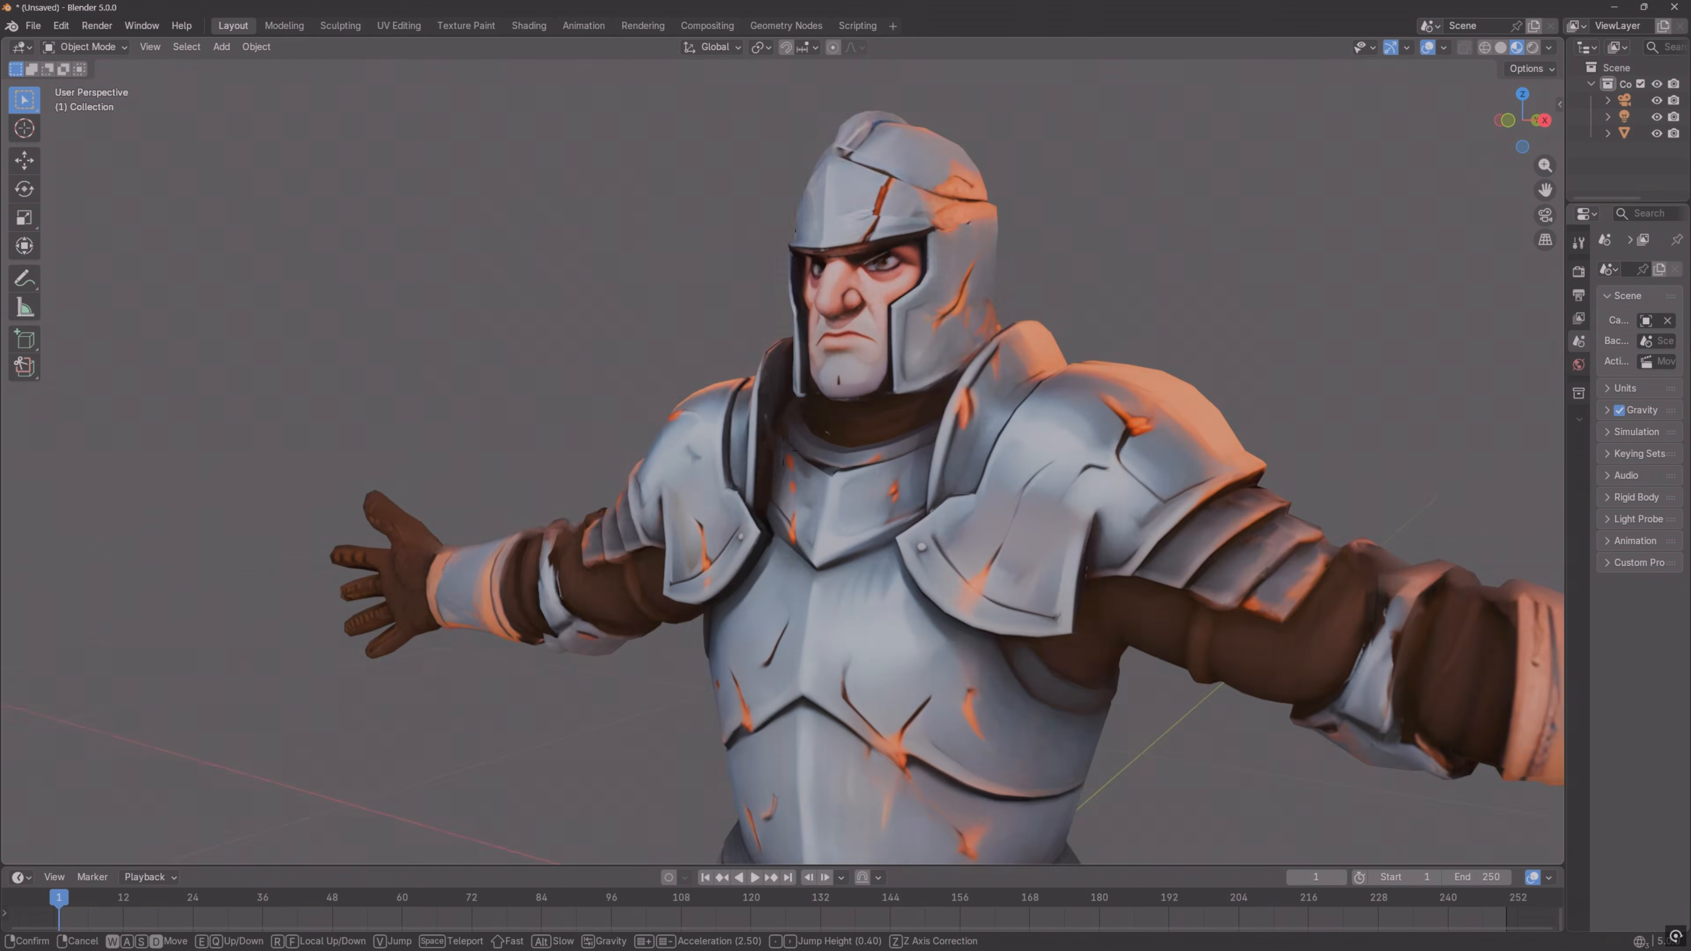
{"action": "key", "text": "a"}
{"action": "key", "text": "w"}
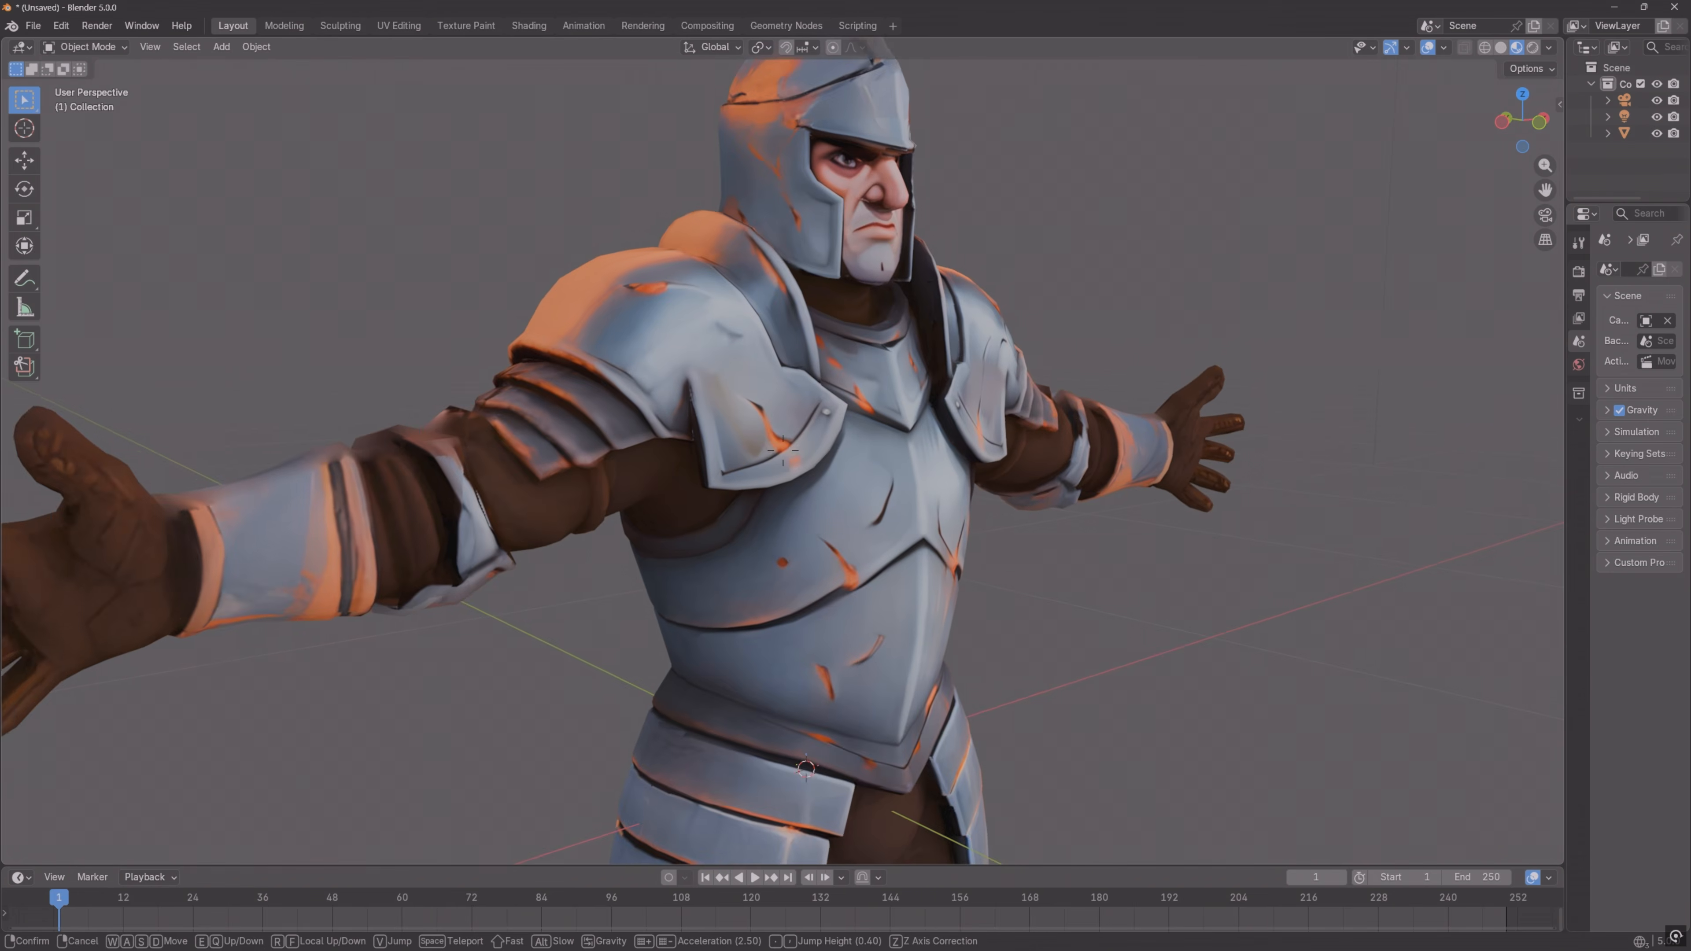
{"action": "key", "text": "s"}
{"action": "key", "text": "d"}
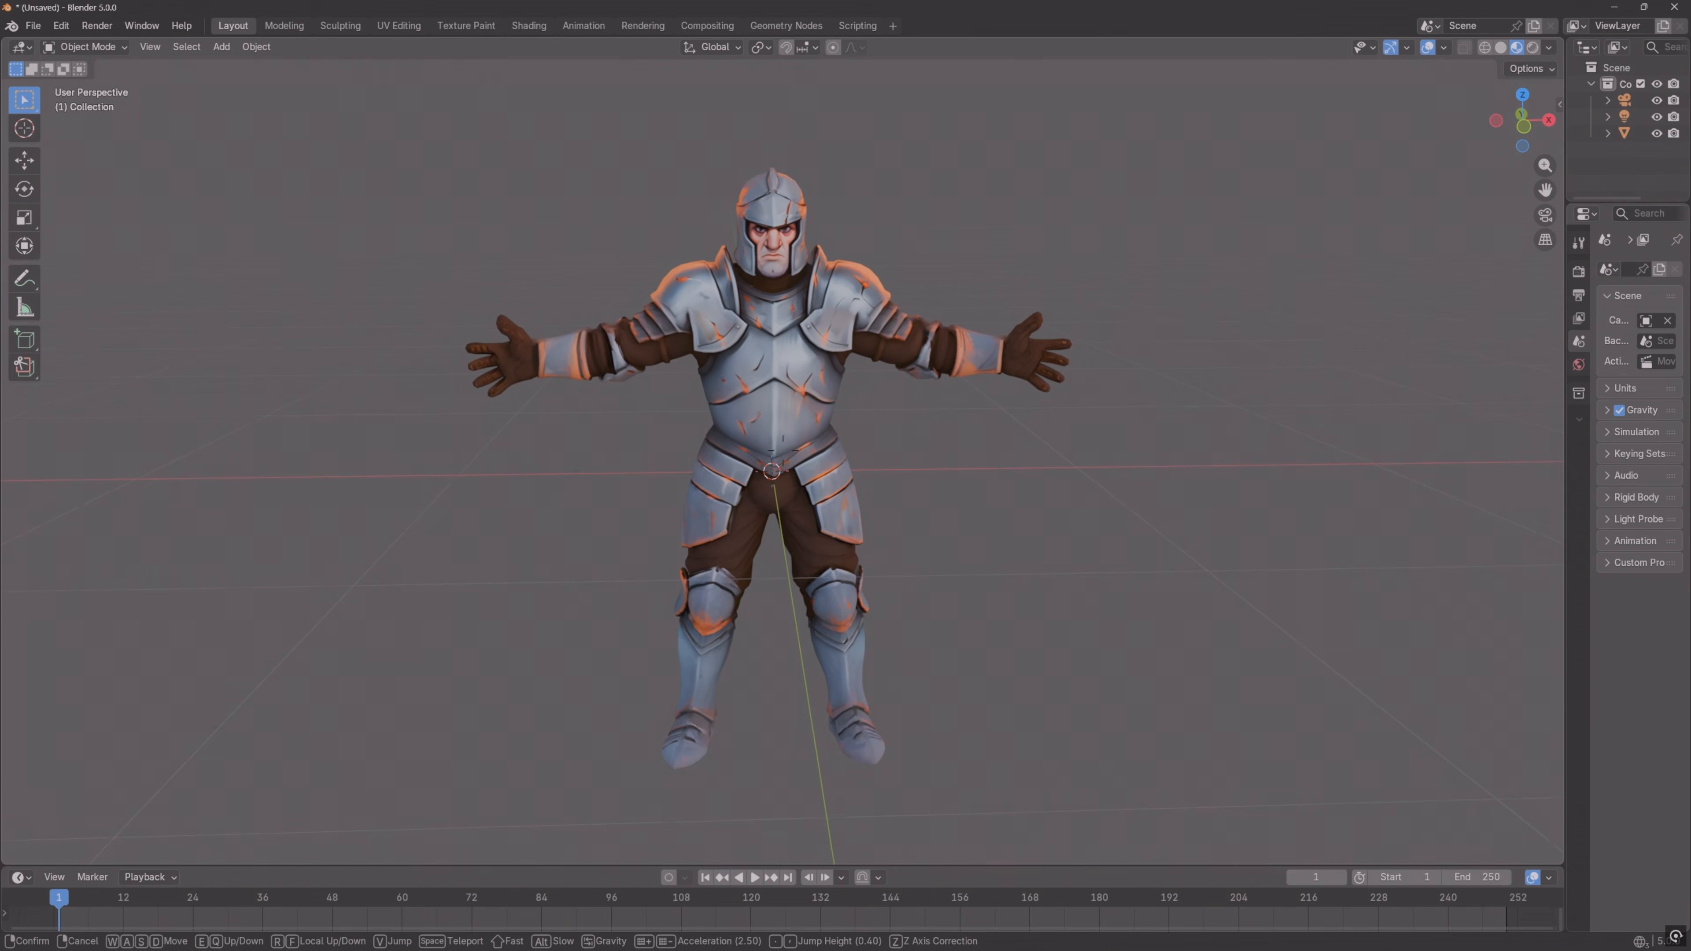
{"action": "left_click", "coordinate": [783, 451]}
Step: Examine the knight's mesh density up close in wireframe shading, then return the viewport to solid shading
{"action": "left_click", "coordinate": [1484, 47]}
{"action": "key", "text": "shift+grave"}
{"action": "key", "text": "w"}
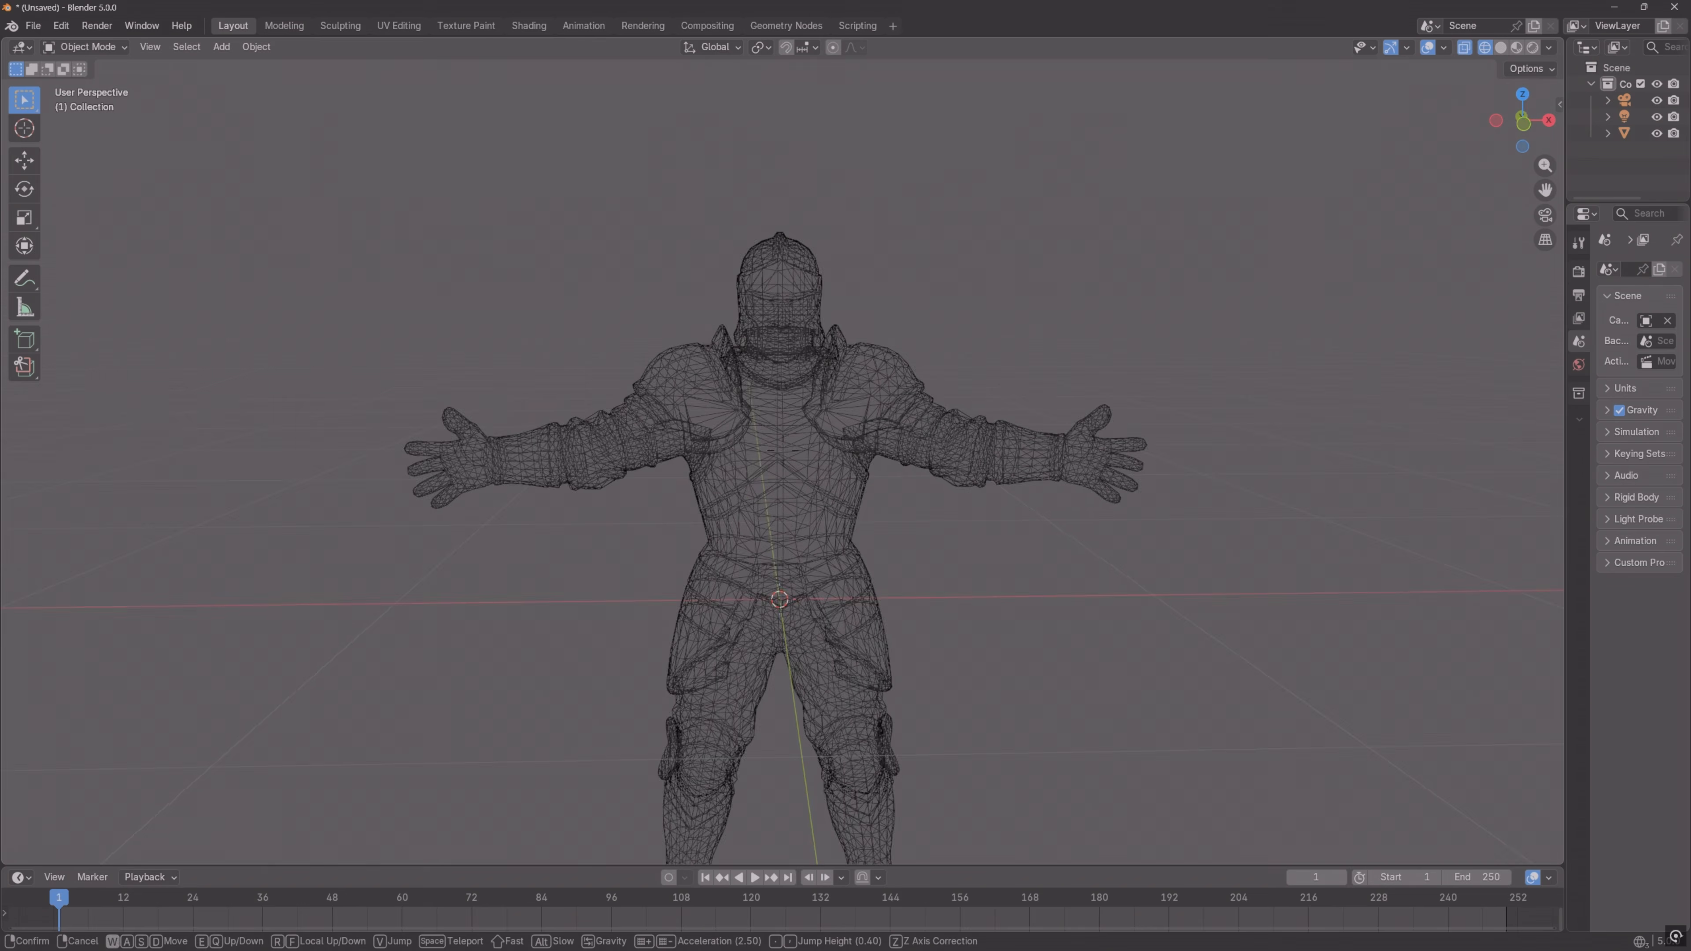
{"action": "key", "text": "s"}
{"action": "key", "text": "d"}
{"action": "key", "text": "a"}
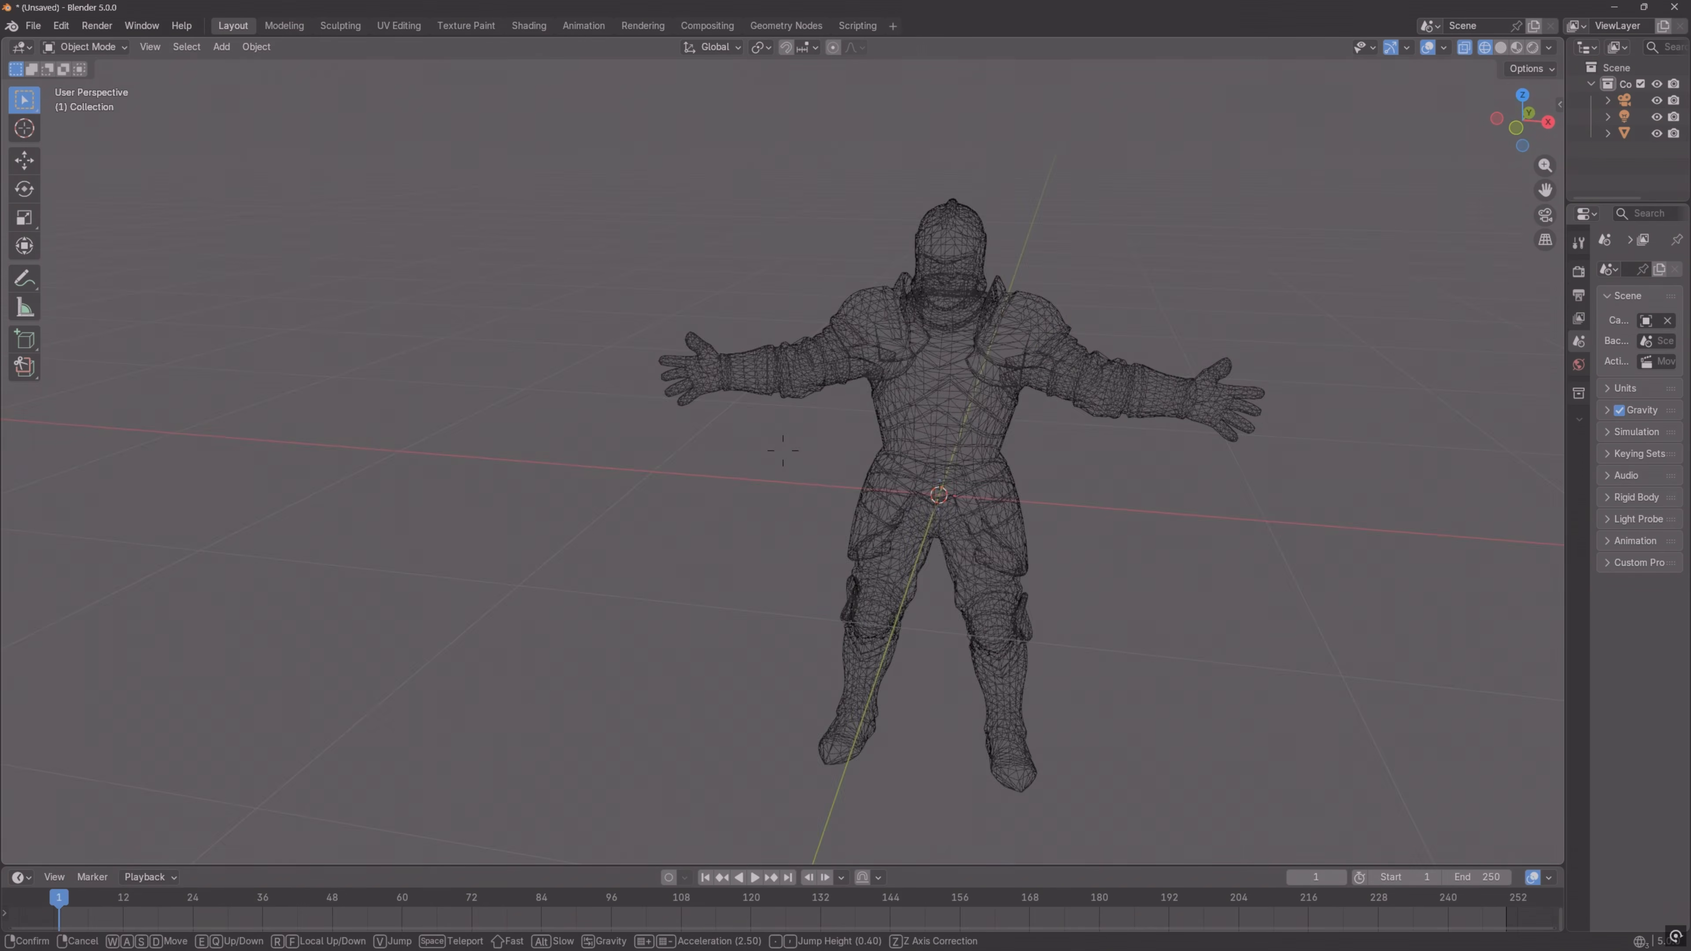
{"action": "key", "text": "w"}
{"action": "key", "text": "d"}
{"action": "key", "text": "s"}
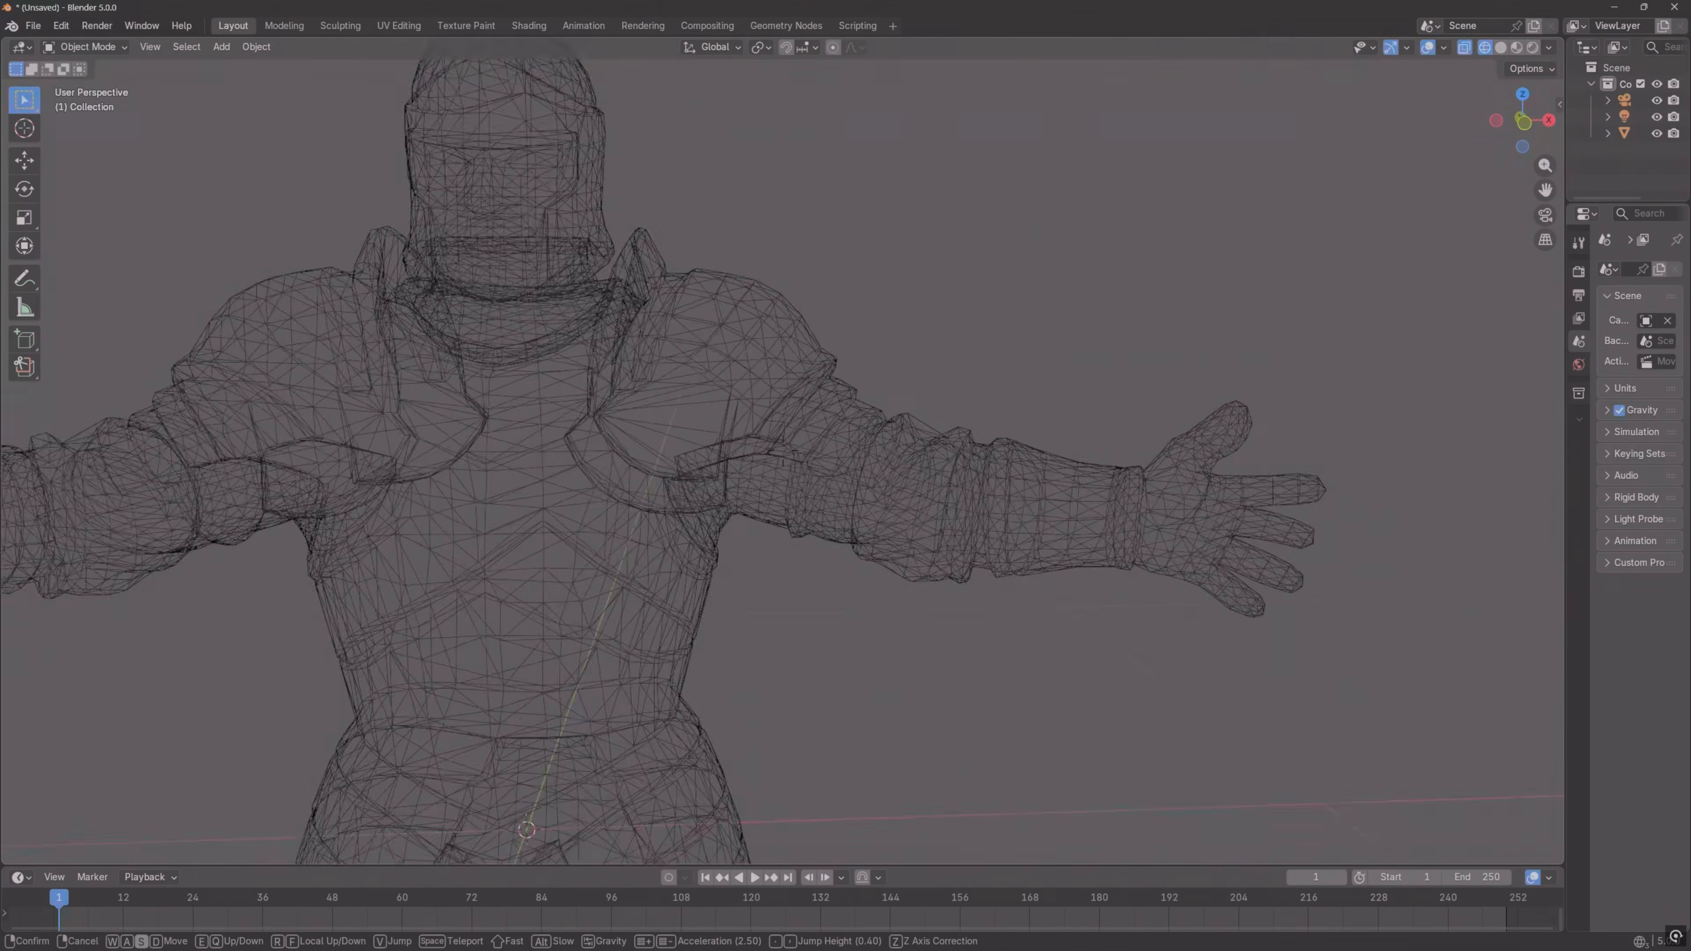
{"action": "key", "text": "a"}
{"action": "left_click", "coordinate": [961, 521]}
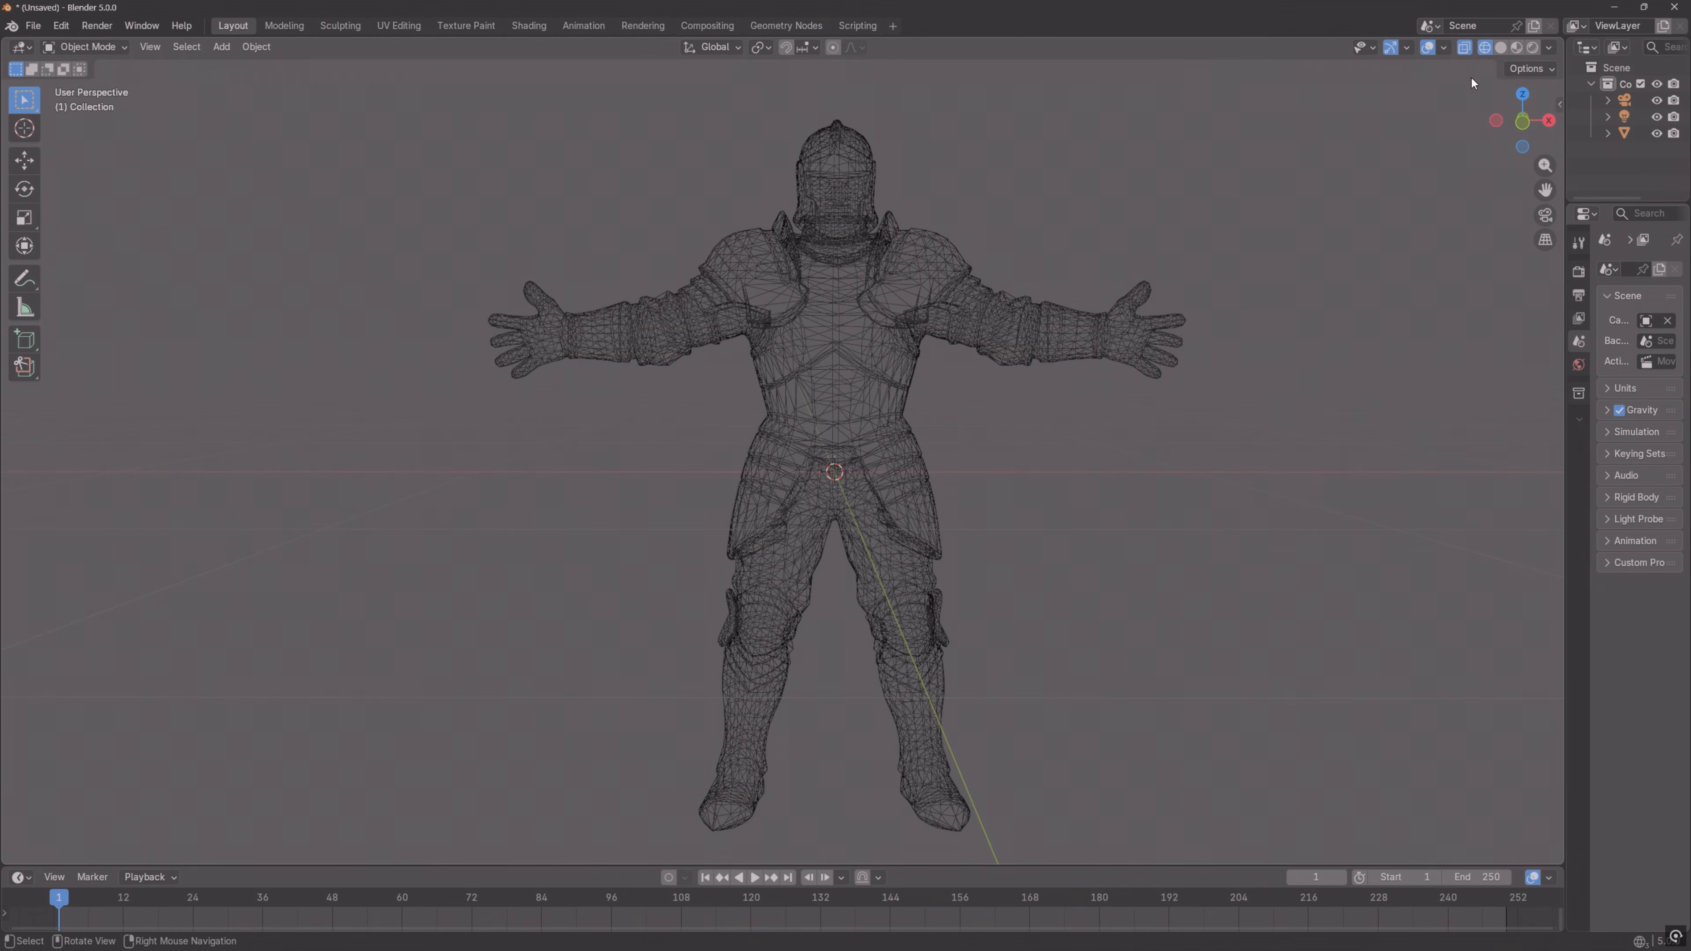
{"action": "left_click", "coordinate": [1501, 48]}
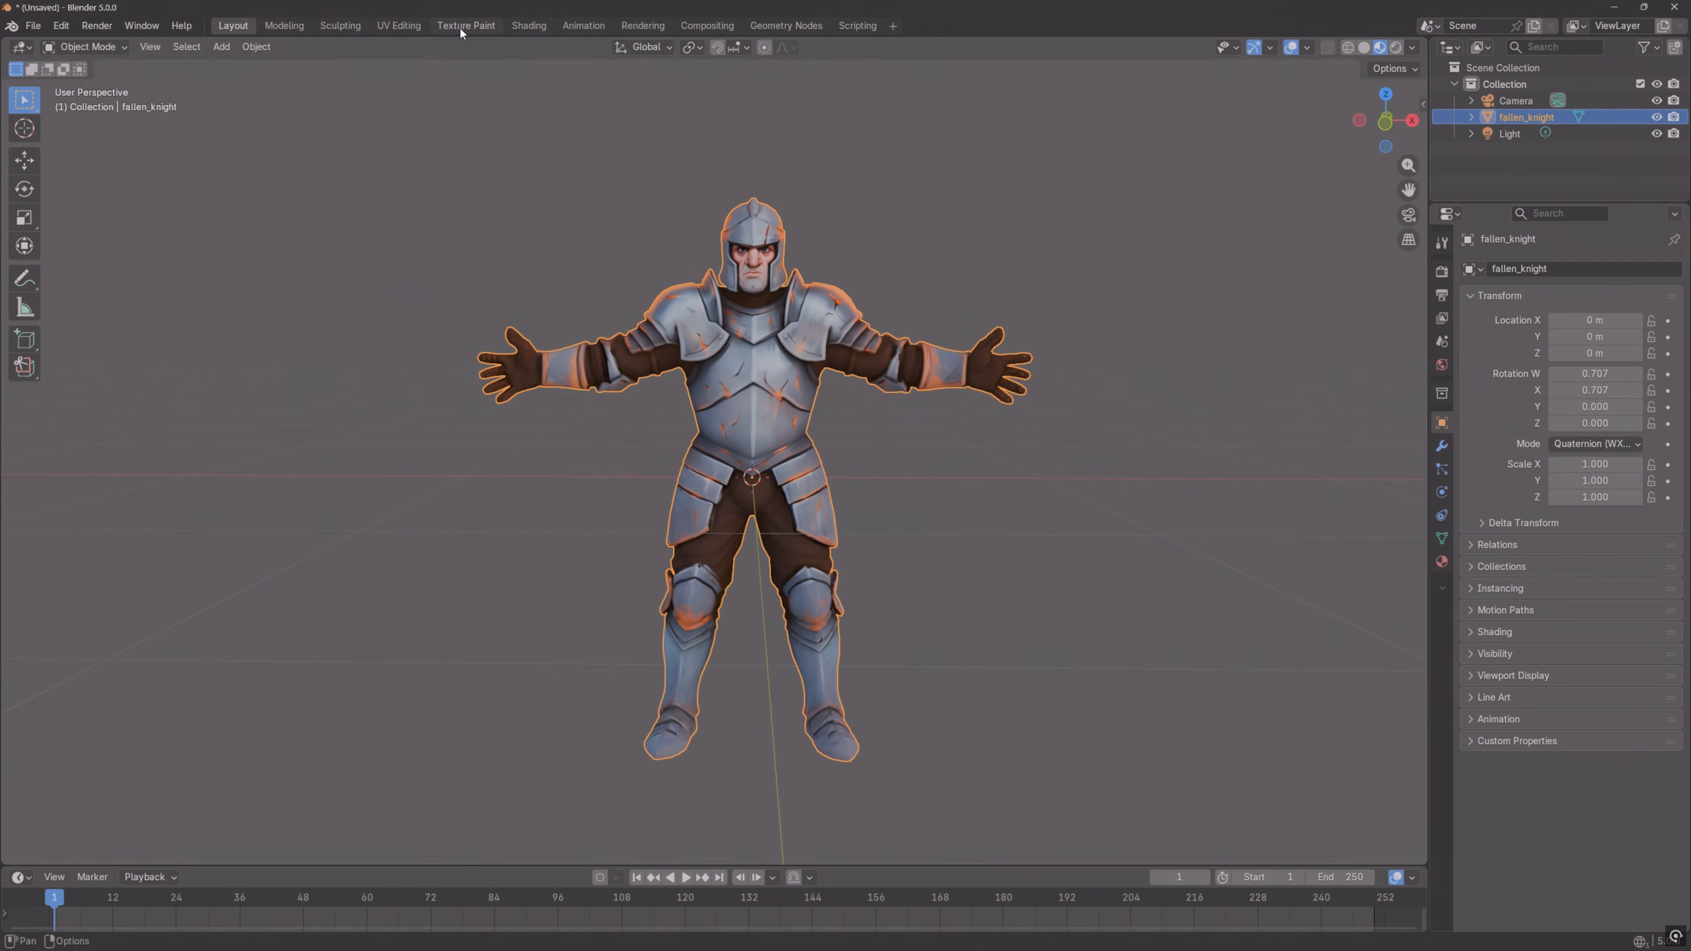
Step: Open the Texture Paint workspace for fallen_knight and show its whole texture map in the image editor
{"action": "left_click", "coordinate": [464, 27]}
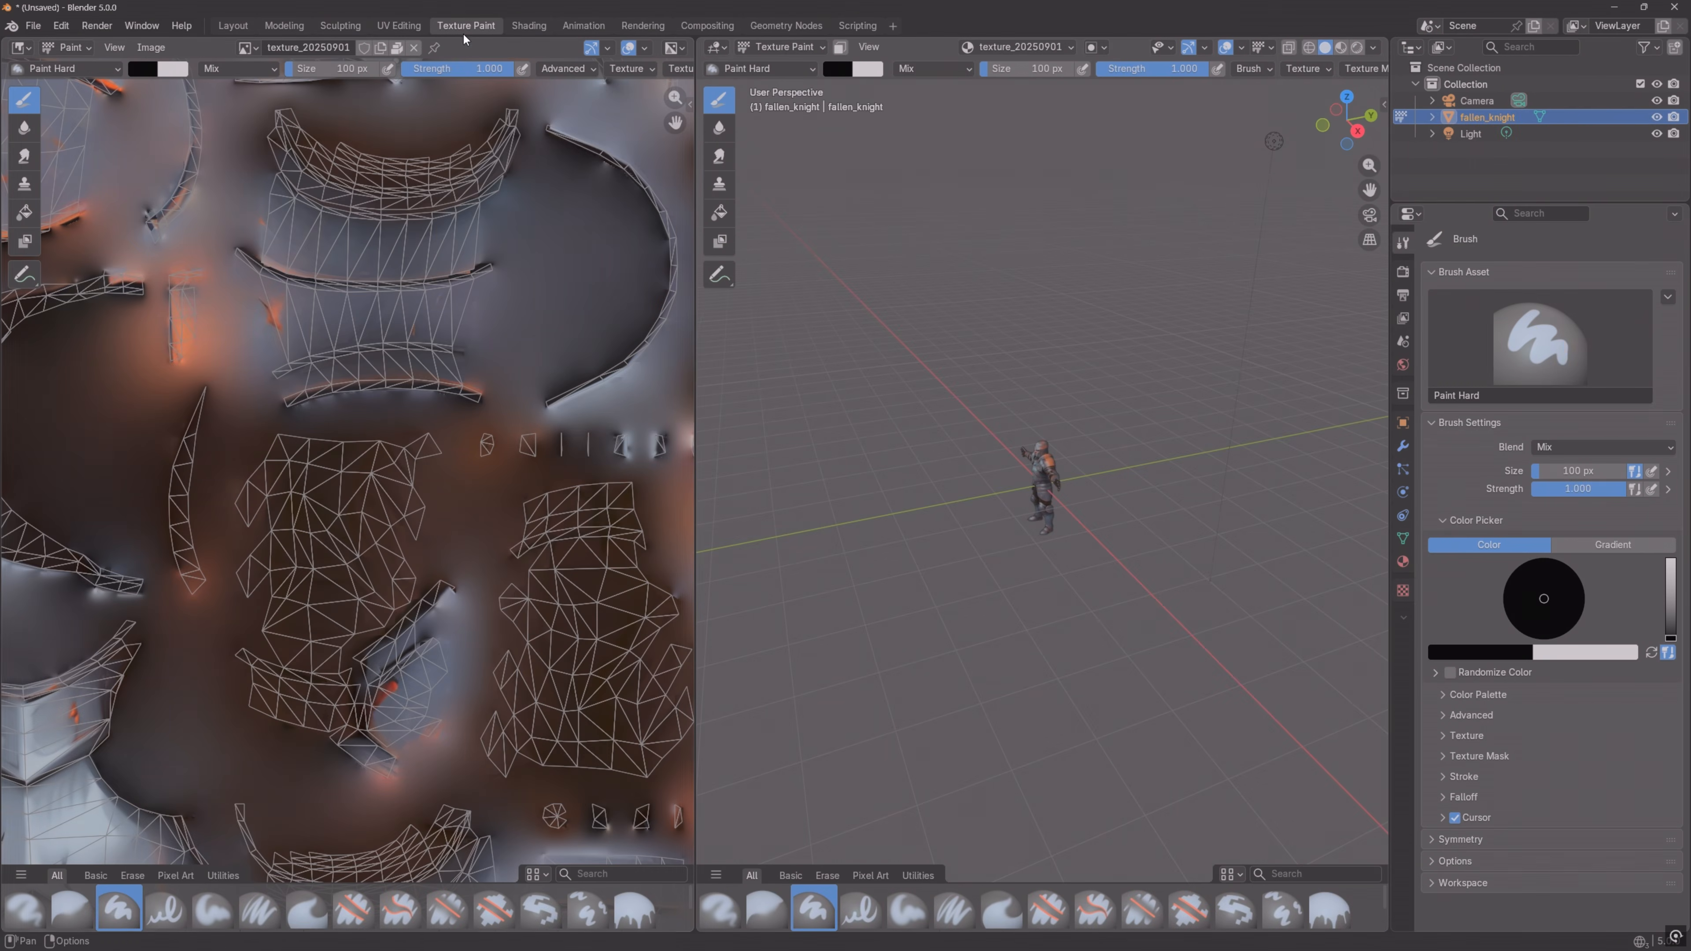
{"action": "scroll", "coordinate": [481, 482], "scroll_direction": "down", "scroll_amount": 6}
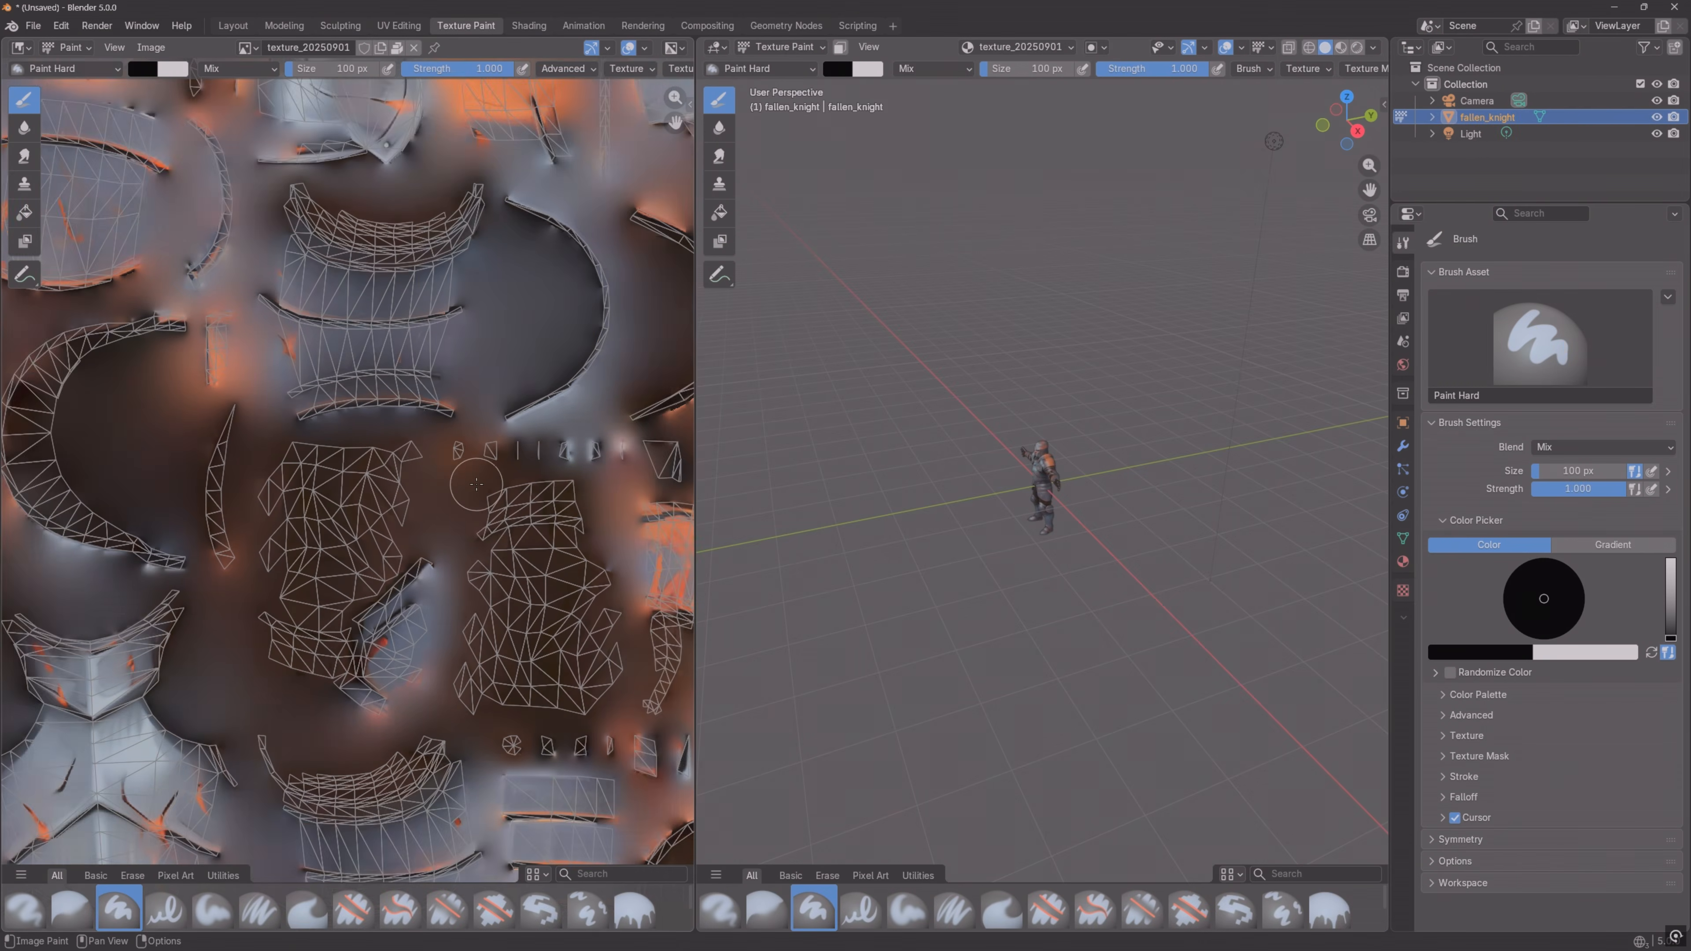
{"action": "scroll", "coordinate": [472, 469], "scroll_direction": "up", "scroll_amount": 2}
{"action": "scroll", "coordinate": [447, 470], "scroll_direction": "down", "scroll_amount": 1}
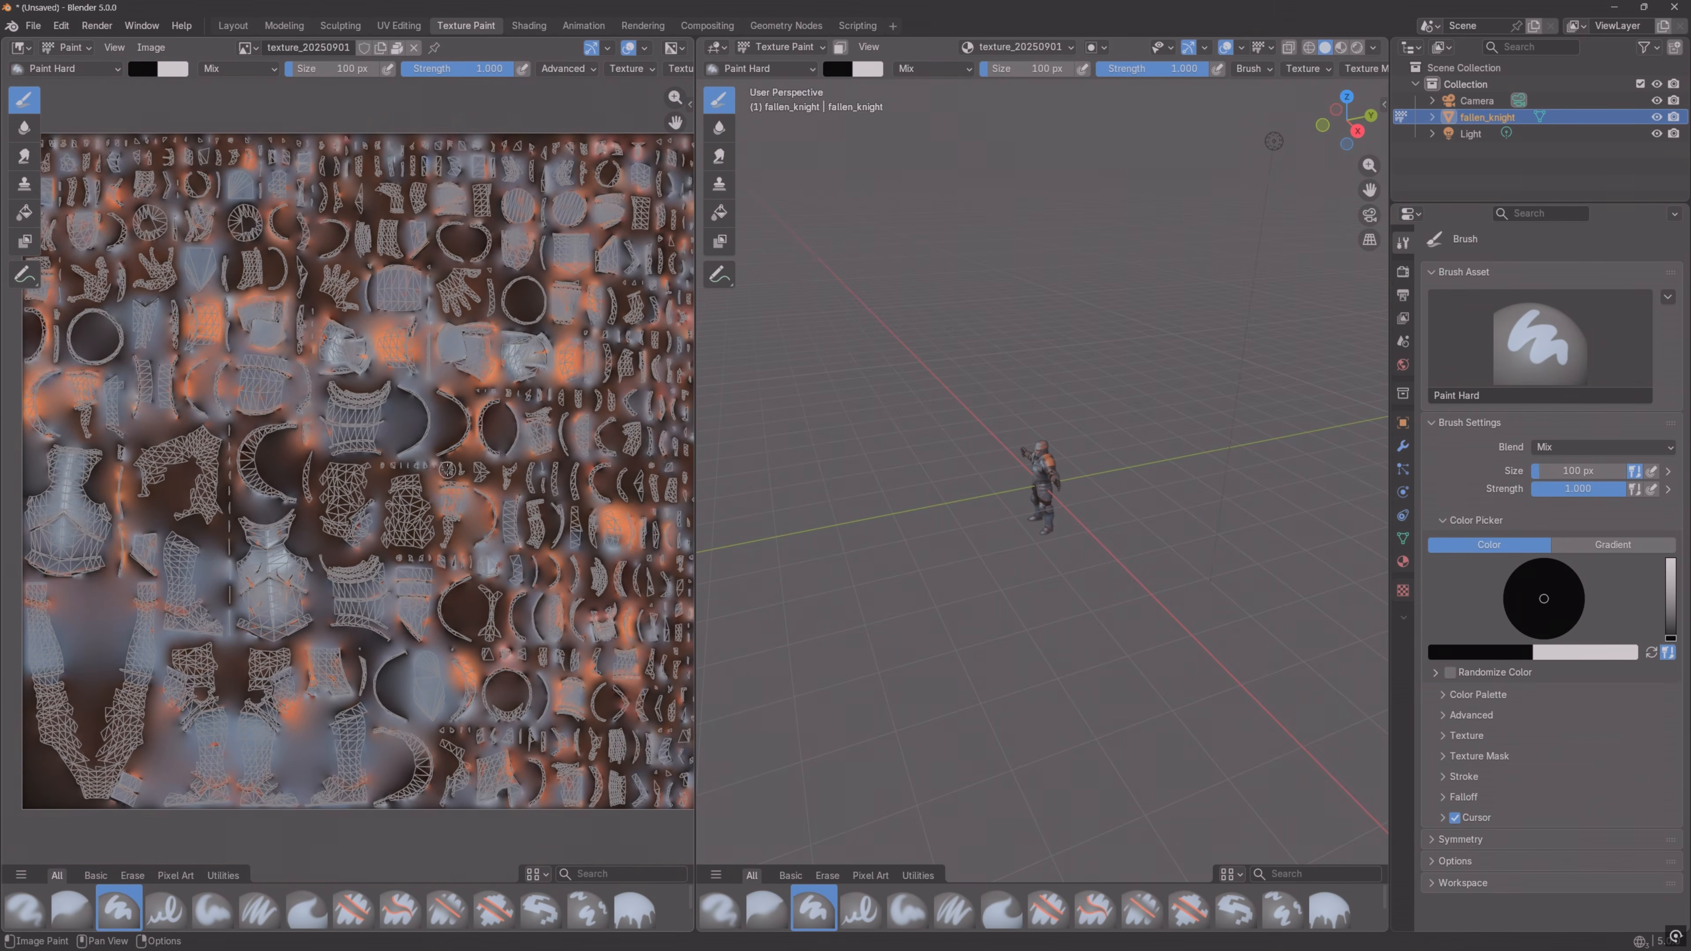
{"action": "scroll", "coordinate": [411, 457], "scroll_direction": "down", "scroll_amount": 2}
{"action": "scroll", "coordinate": [404, 445], "scroll_direction": "up", "scroll_amount": 1}
{"action": "mouse_move", "coordinate": [362, 446]}
{"action": "middle_mouse_down"}
{"action": "mouse_move", "coordinate": [396, 440]}
{"action": "mouse_move", "coordinate": [378, 454]}
{"action": "middle_mouse_up"}
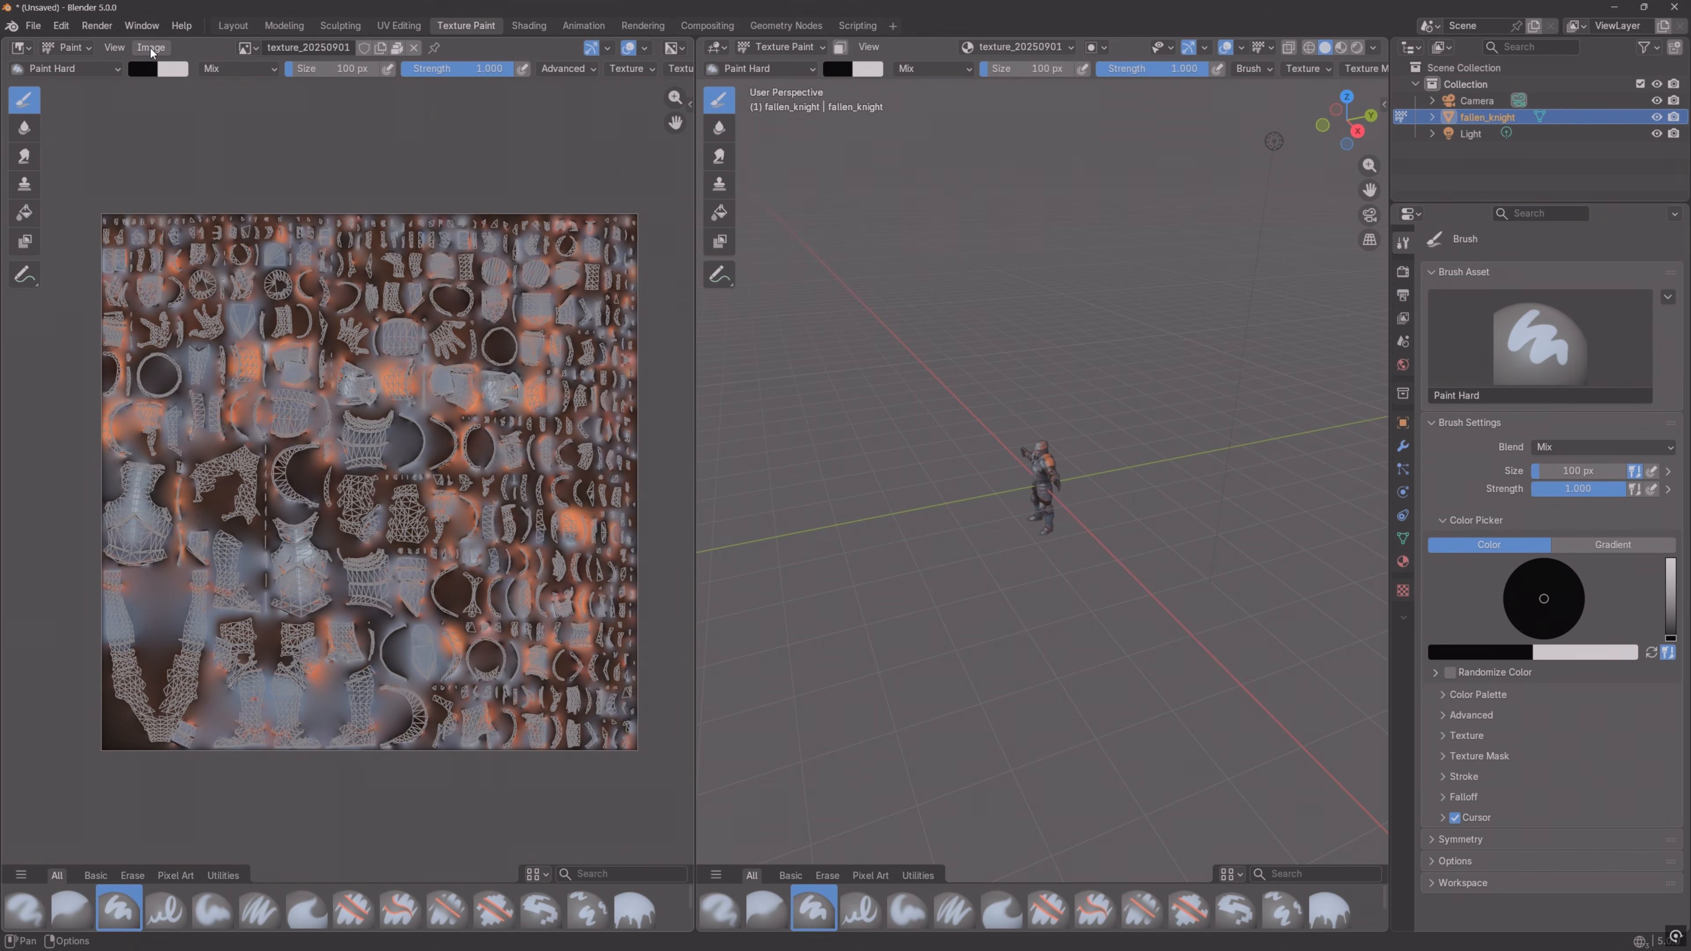
Step: Save a copy of the knight's texture image as fallen_knight.png
{"action": "left_click", "coordinate": [150, 47]}
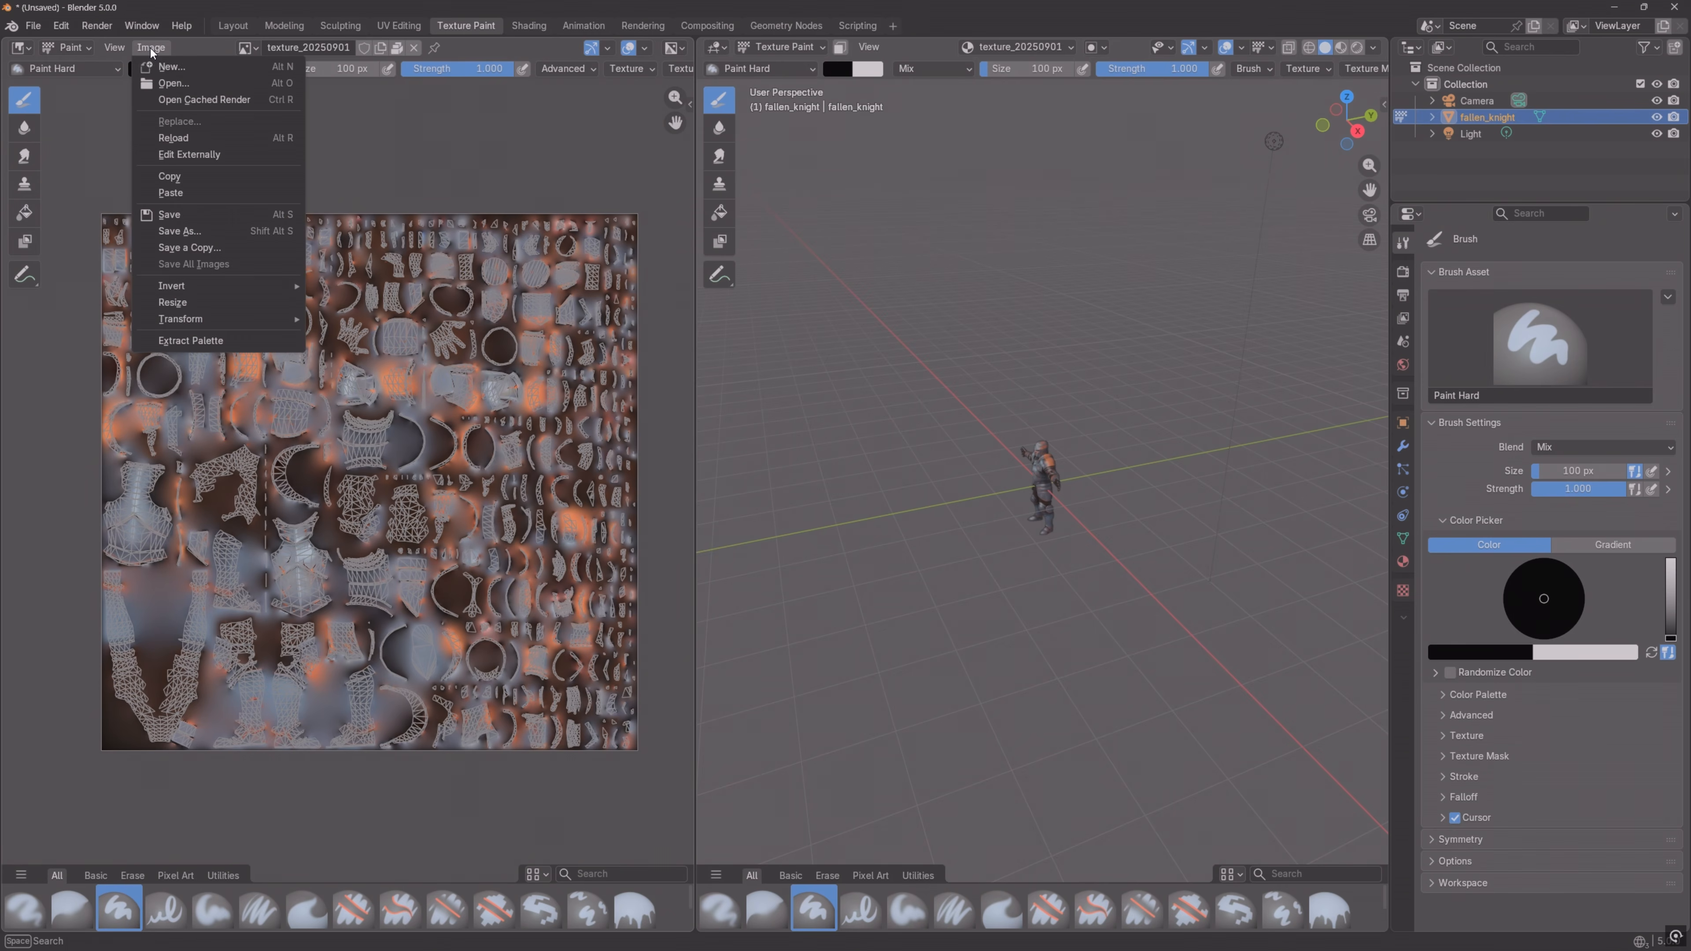
{"action": "left_click", "coordinate": [185, 247]}
{"action": "type", "text": "fallen_knight.png"}
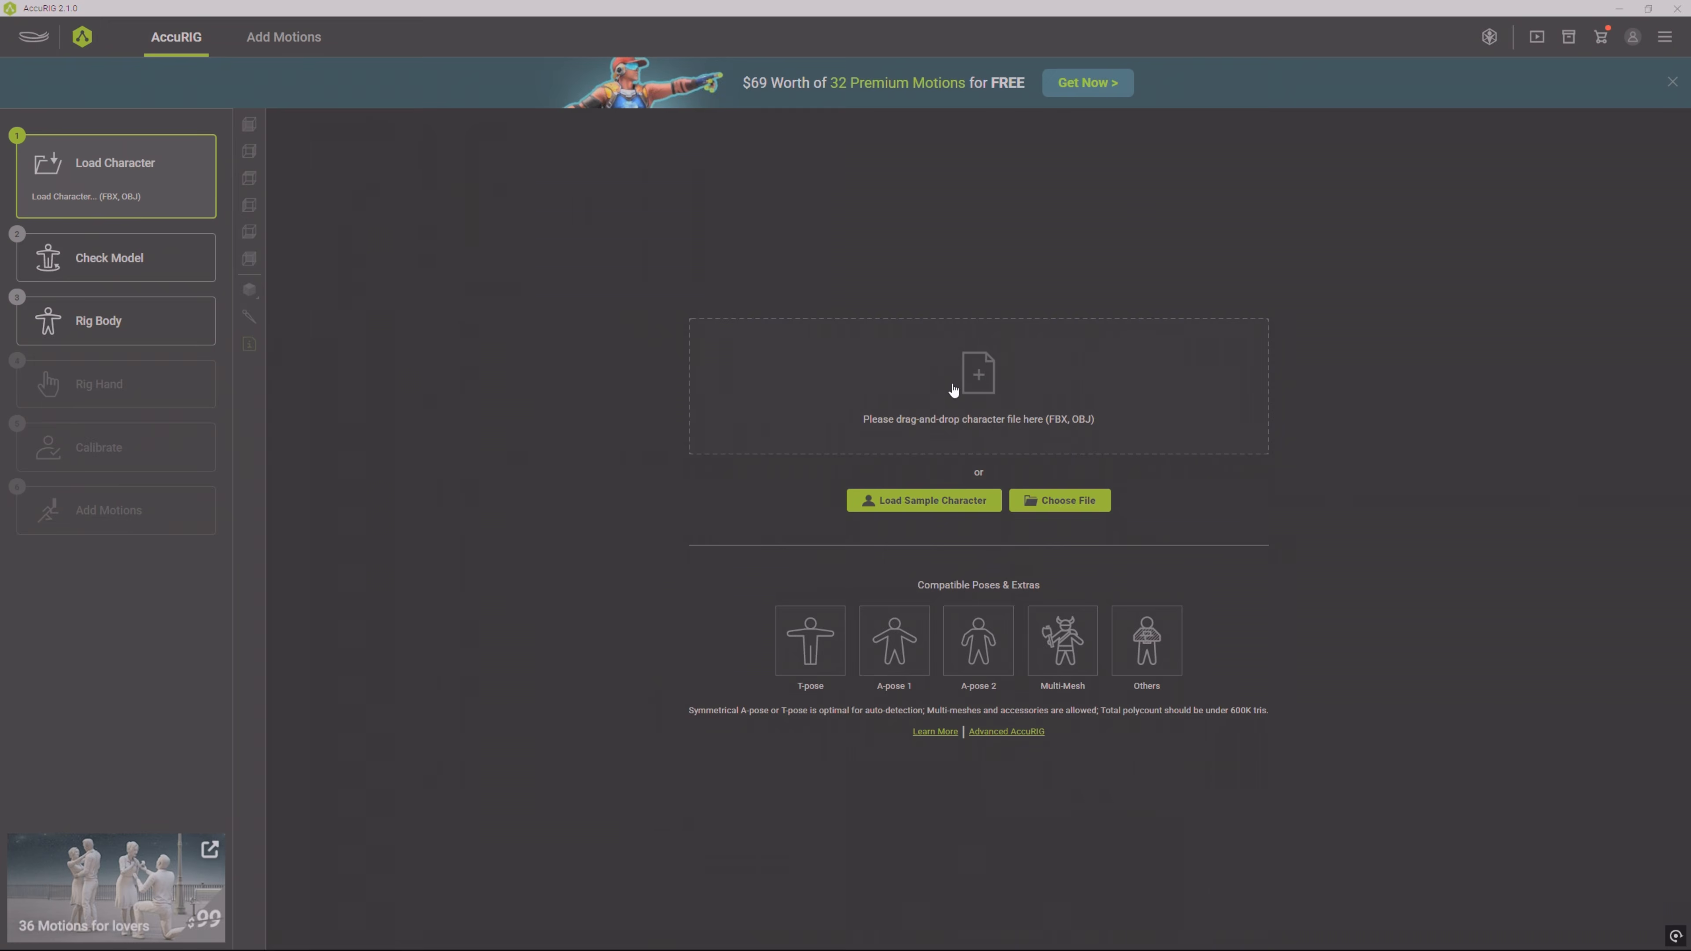
Step: Switch to AccuRIG, load the knight character file and generate its body joints
{"action": "left_click", "coordinate": [995, 373]}
{"action": "double_click", "coordinate": [499, 338]}
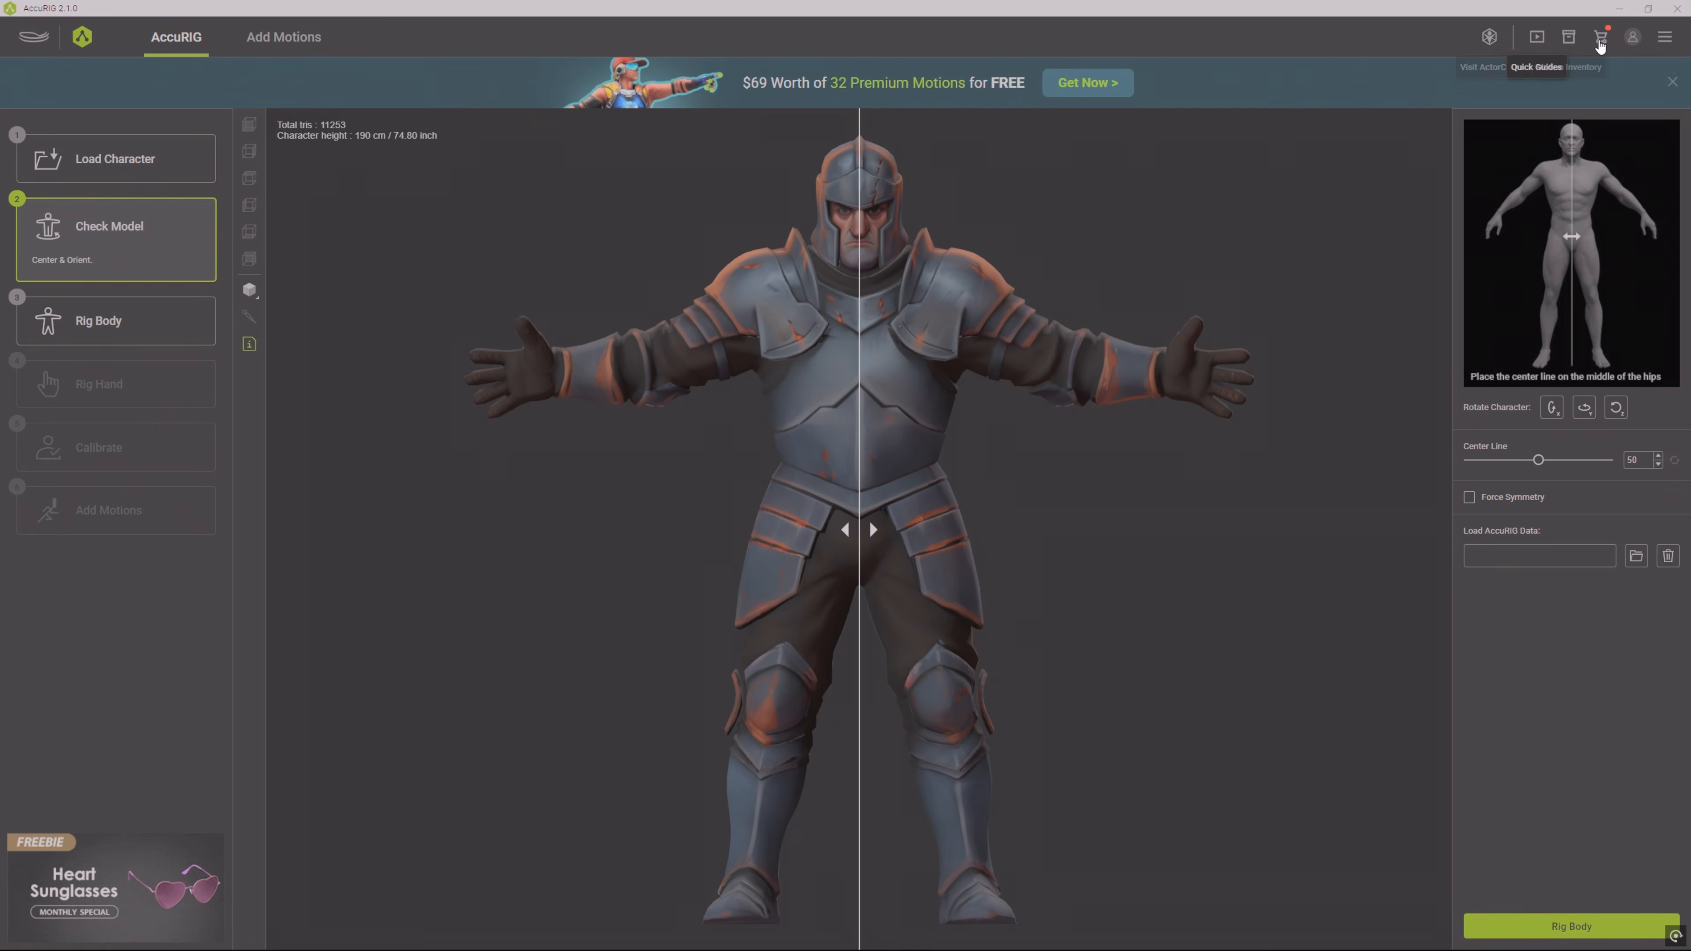
{"action": "left_click", "coordinate": [1547, 930]}
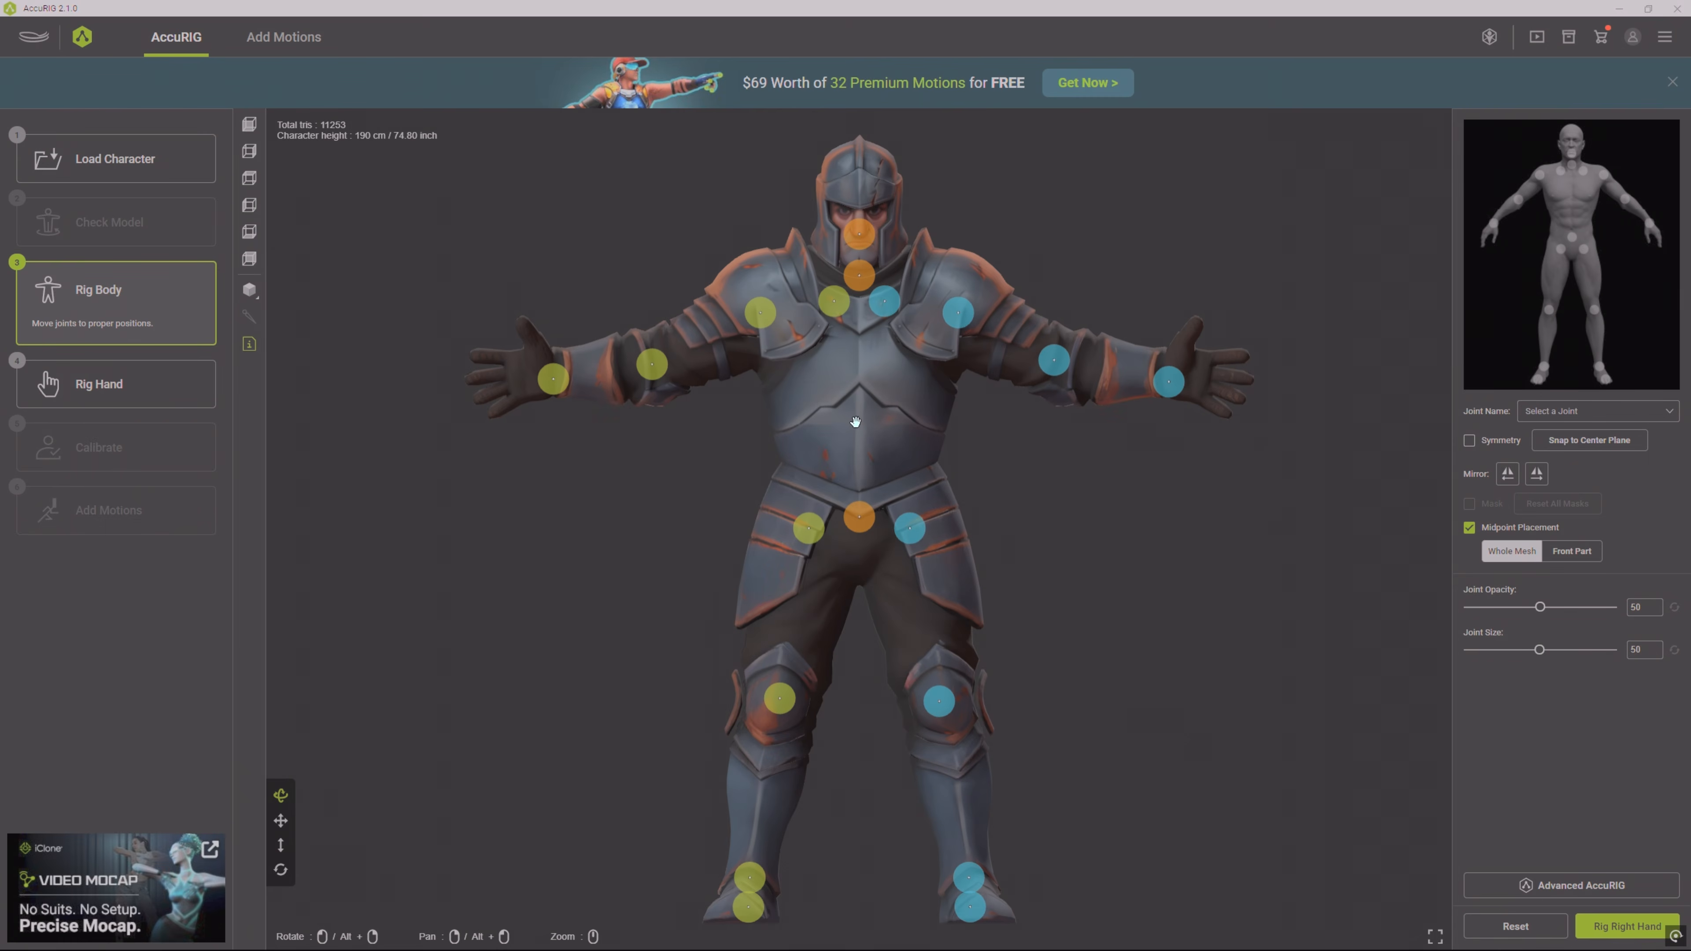
Step: Enable joint symmetry, shift the wrist joints toward the forearms, spread the collarbone joints outward and slightly lower the head joint
{"action": "left_click", "coordinate": [557, 371]}
{"action": "left_click", "coordinate": [1470, 440]}
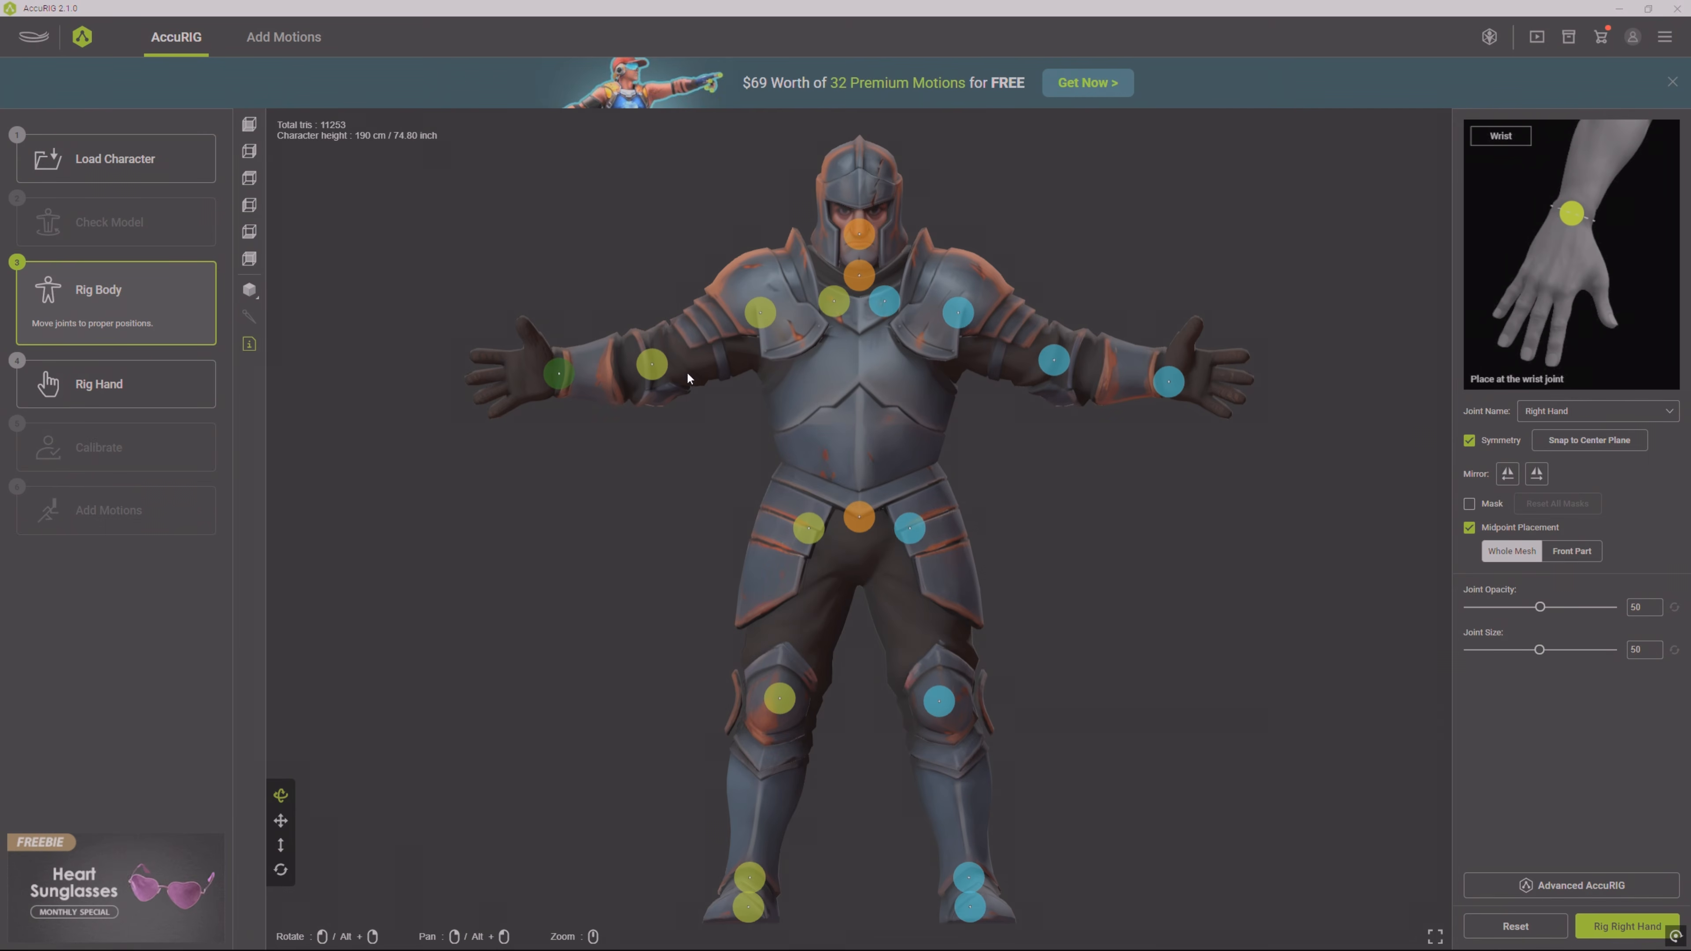
{"action": "left_click", "coordinate": [557, 366]}
{"action": "left_click_drag", "start_coordinate": [837, 305], "coordinate": [801, 296]}
{"action": "left_click", "coordinate": [813, 302]}
{"action": "left_click", "coordinate": [859, 234]}
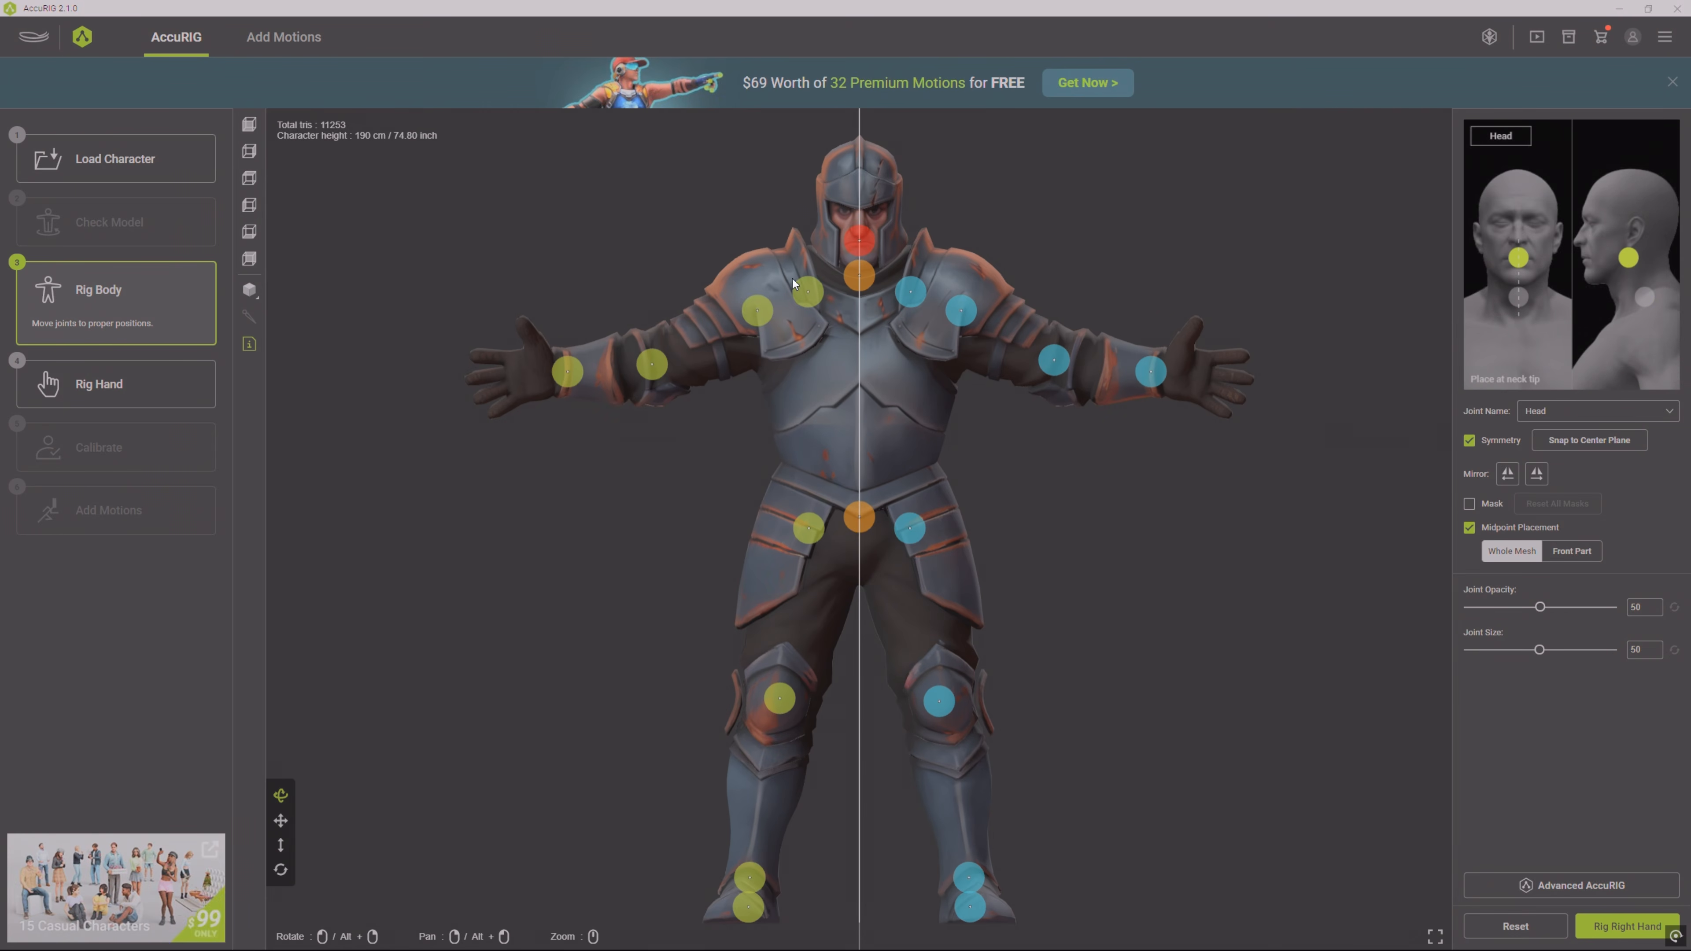
Step: Raise the hip joint to the knight's belt, align the thigh and knee joints symmetrically, and check the placement from an angle
{"action": "left_click", "coordinate": [860, 519]}
{"action": "left_click", "coordinate": [808, 527]}
{"action": "left_click", "coordinate": [779, 698]}
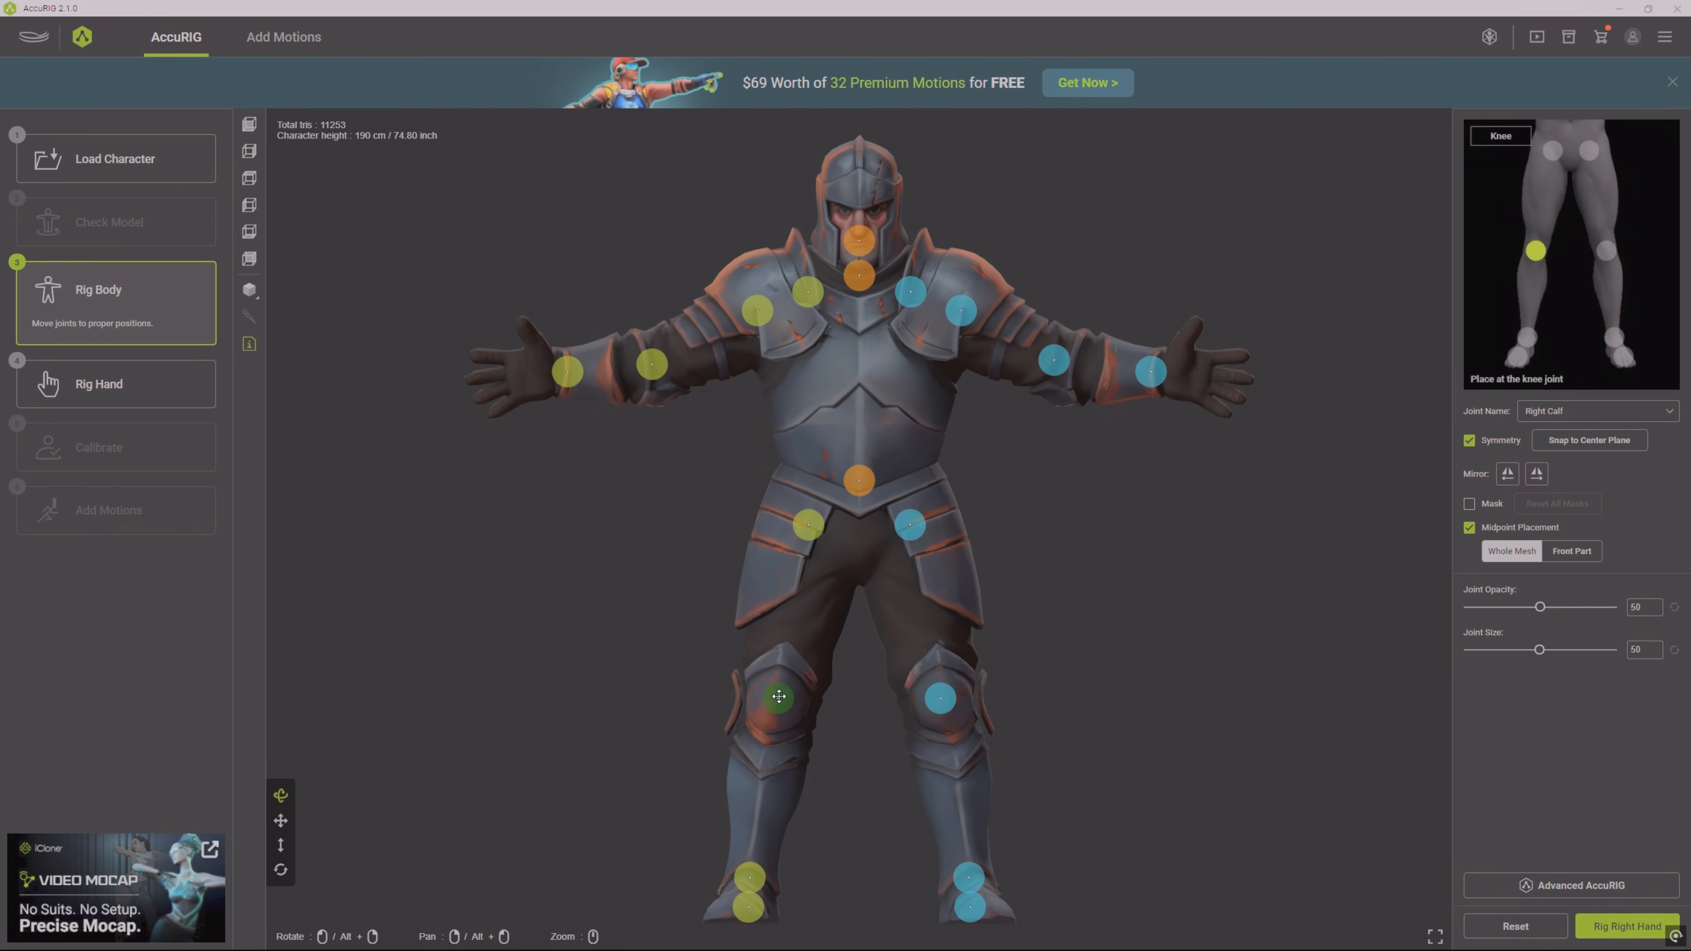
{"action": "left_click_drag", "start_coordinate": [805, 812], "coordinate": [922, 816]}
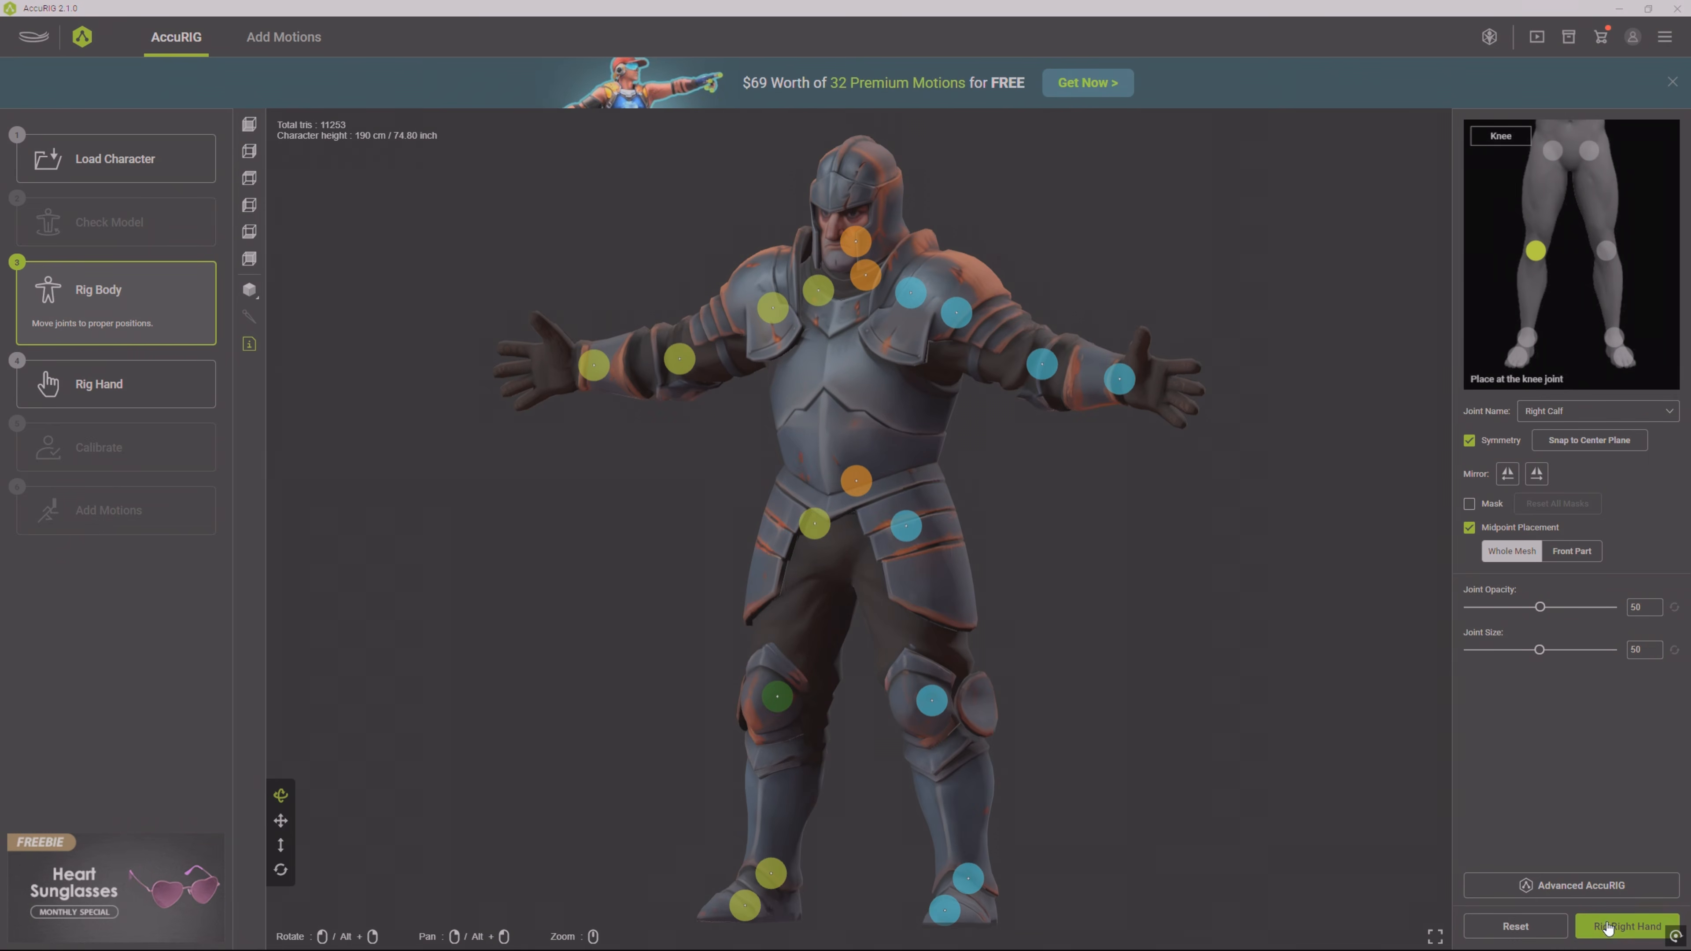
Step: Start rigging the right hand and align the index, middle and ring finger joints along the fingers with the Hierarchy transform type
{"action": "left_click", "coordinate": [1610, 928]}
{"action": "left_click", "coordinate": [802, 571]}
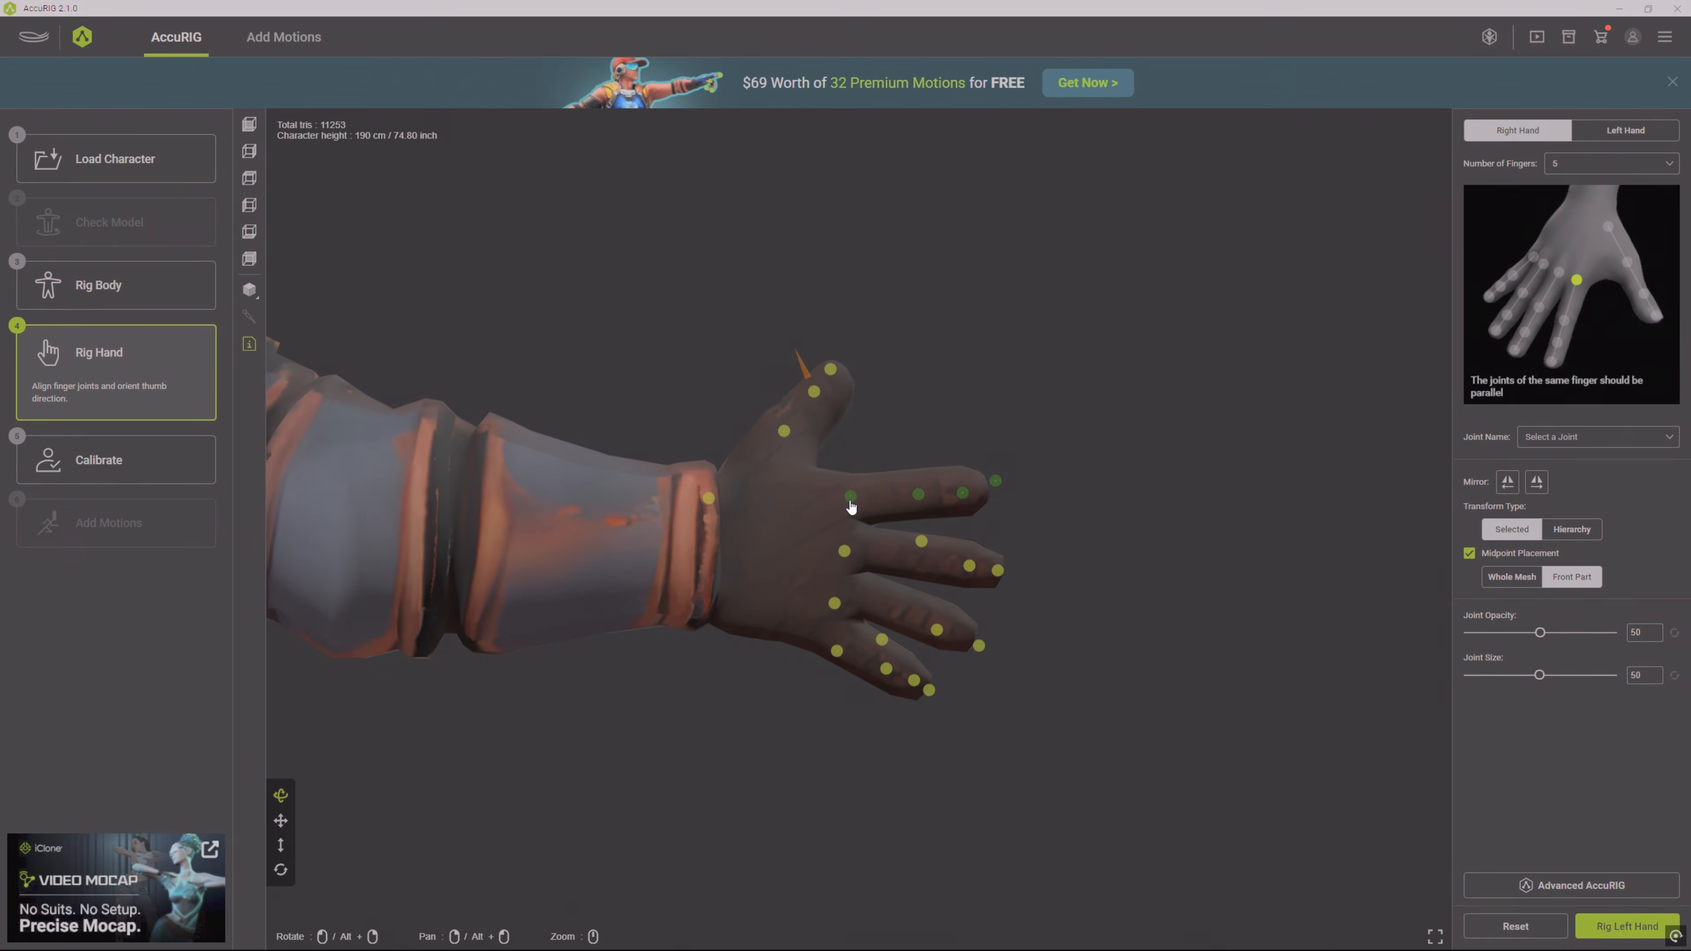
{"action": "left_click", "coordinate": [1557, 530]}
{"action": "left_click_drag", "start_coordinate": [842, 499], "coordinate": [849, 501]}
{"action": "left_click", "coordinate": [921, 500]}
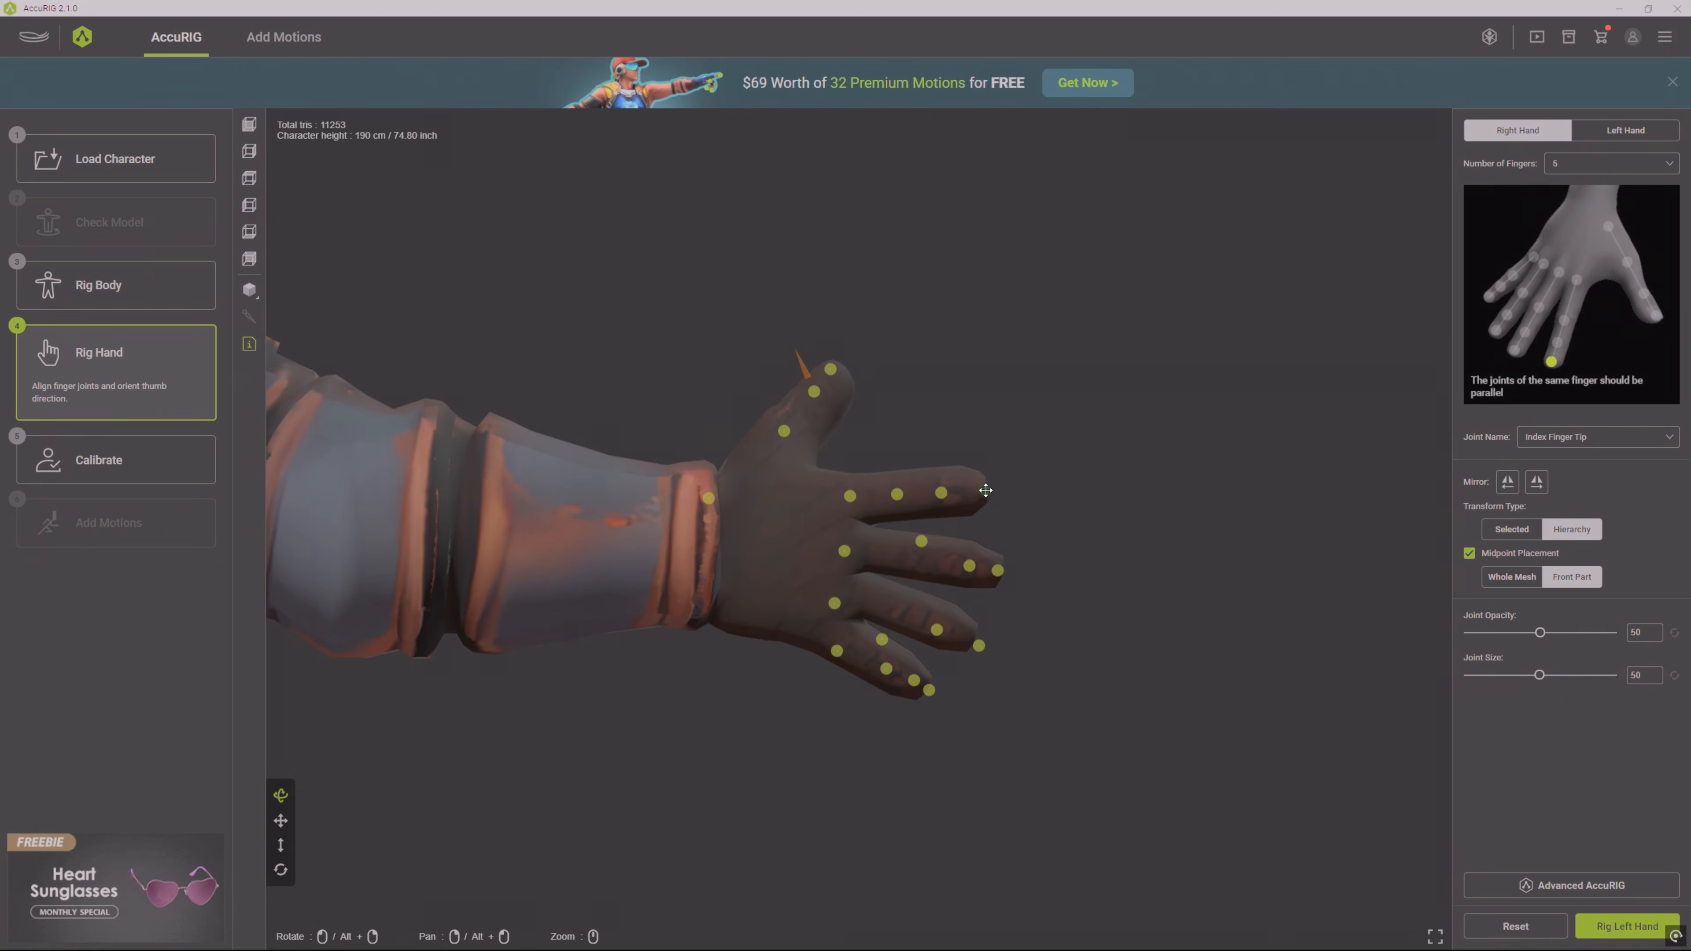
{"action": "left_click_drag", "start_coordinate": [948, 577], "coordinate": [950, 563]}
{"action": "left_click_drag", "start_coordinate": [976, 567], "coordinate": [994, 572]}
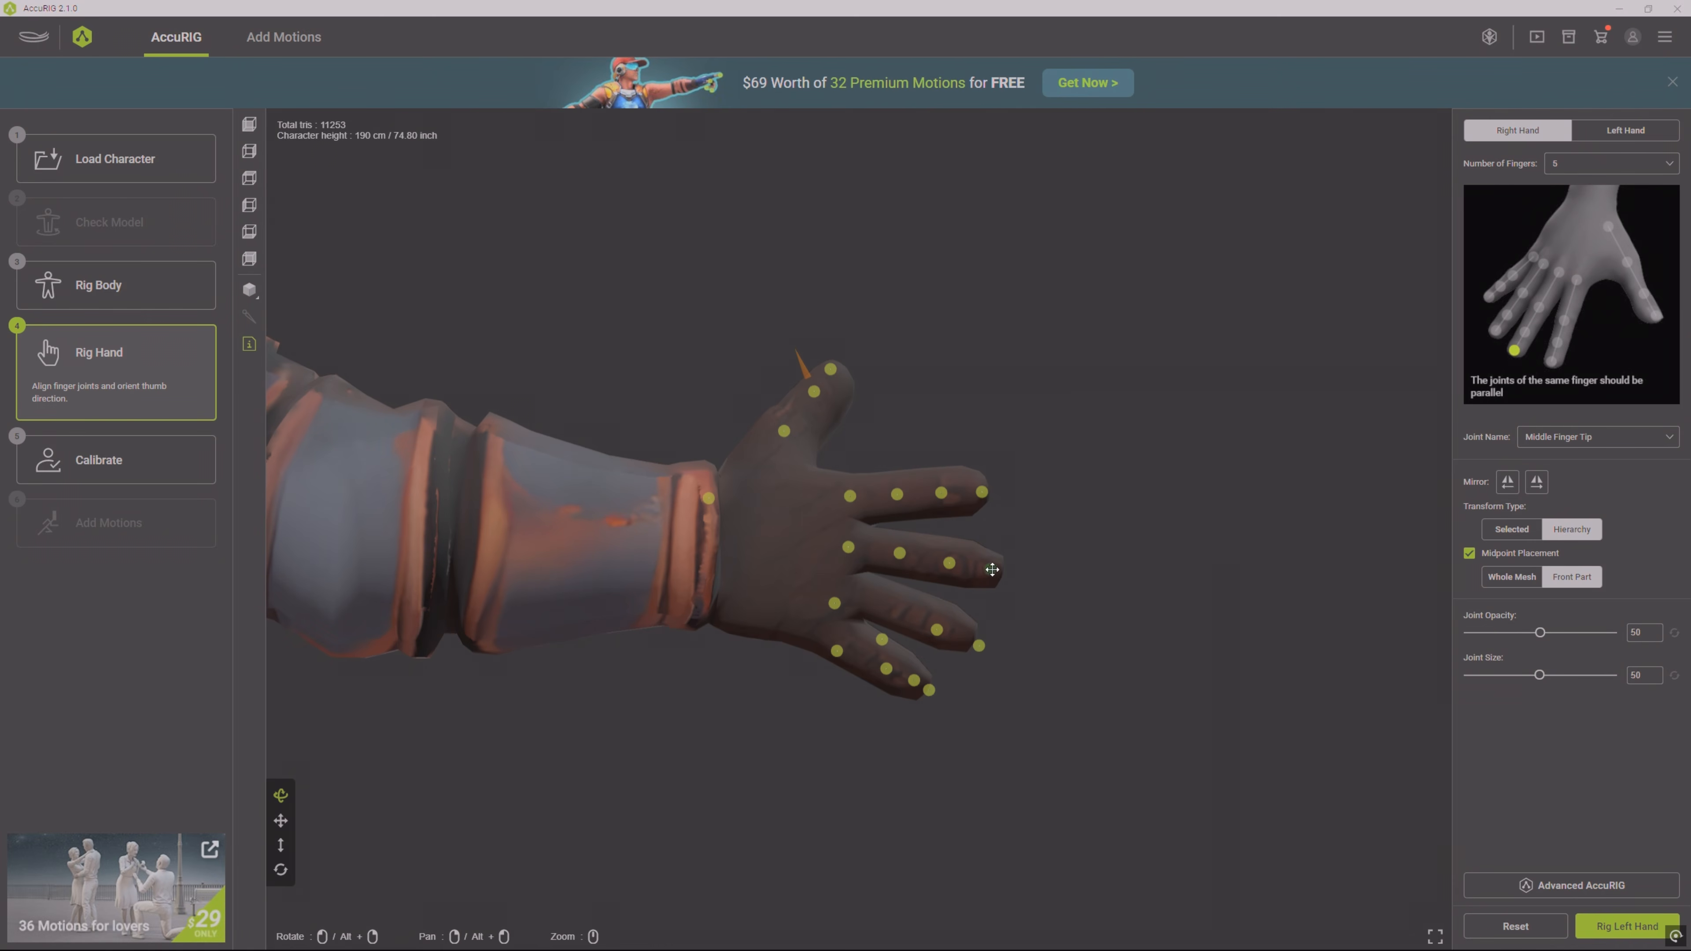
{"action": "left_click_drag", "start_coordinate": [834, 603], "coordinate": [889, 606]}
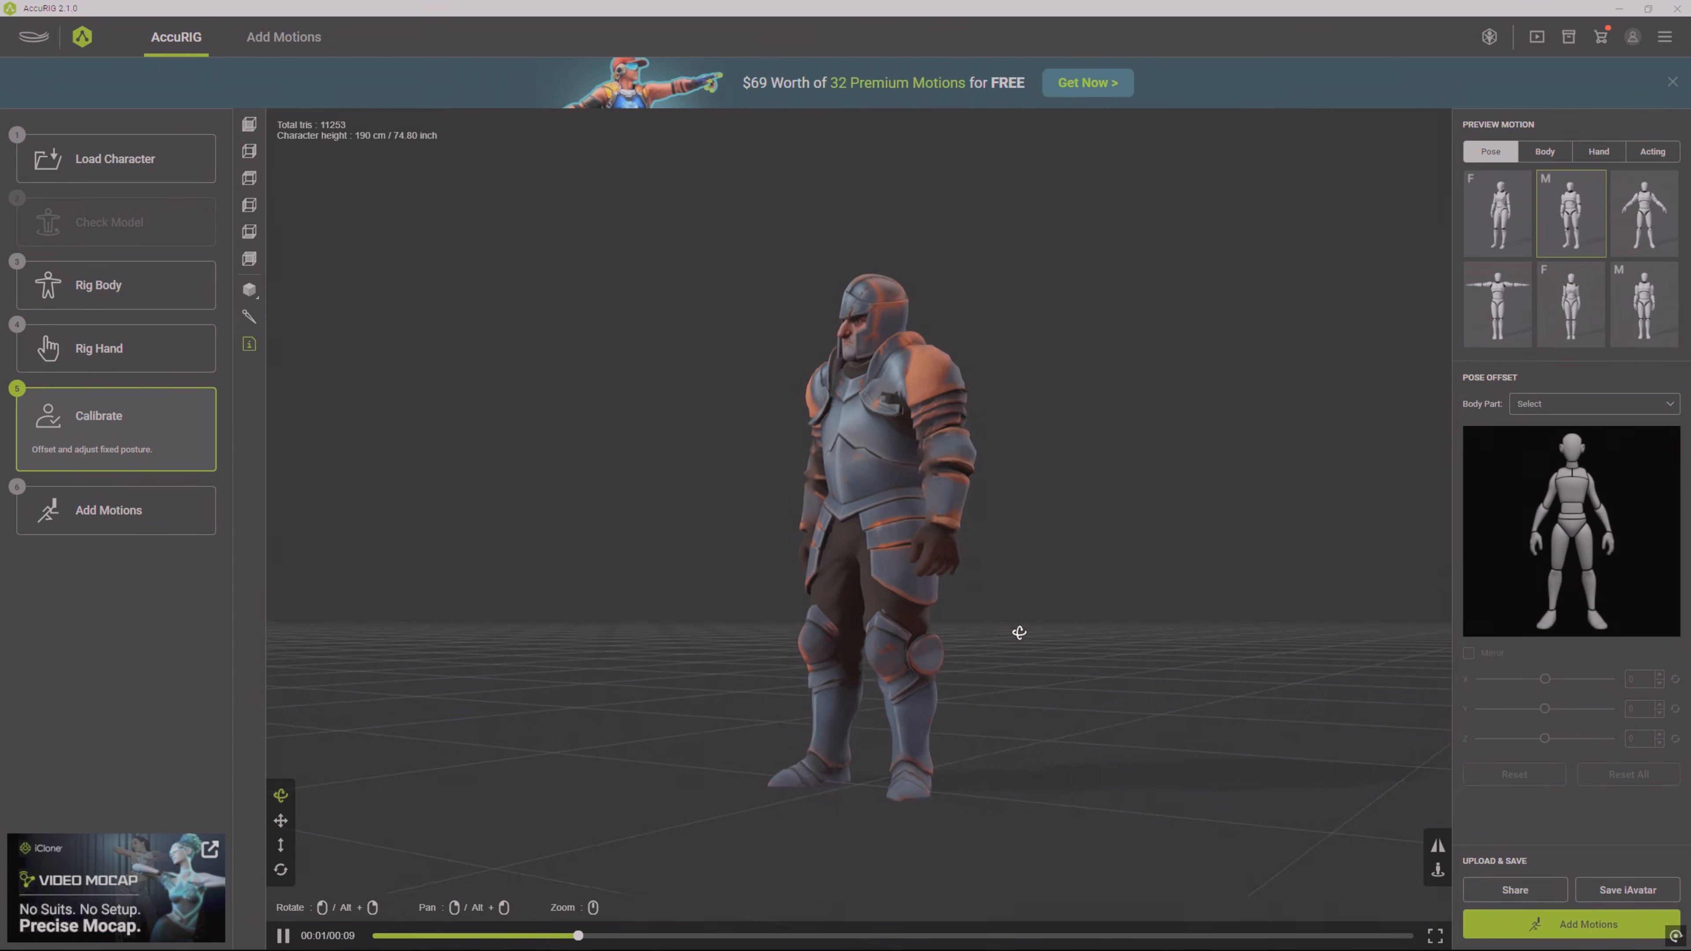
Step: Check the rigged knight's deformation from several angles in the standing pose, the first Body motion and the male walking Acting motion
{"action": "left_click_drag", "start_coordinate": [1018, 632], "coordinate": [1174, 639]}
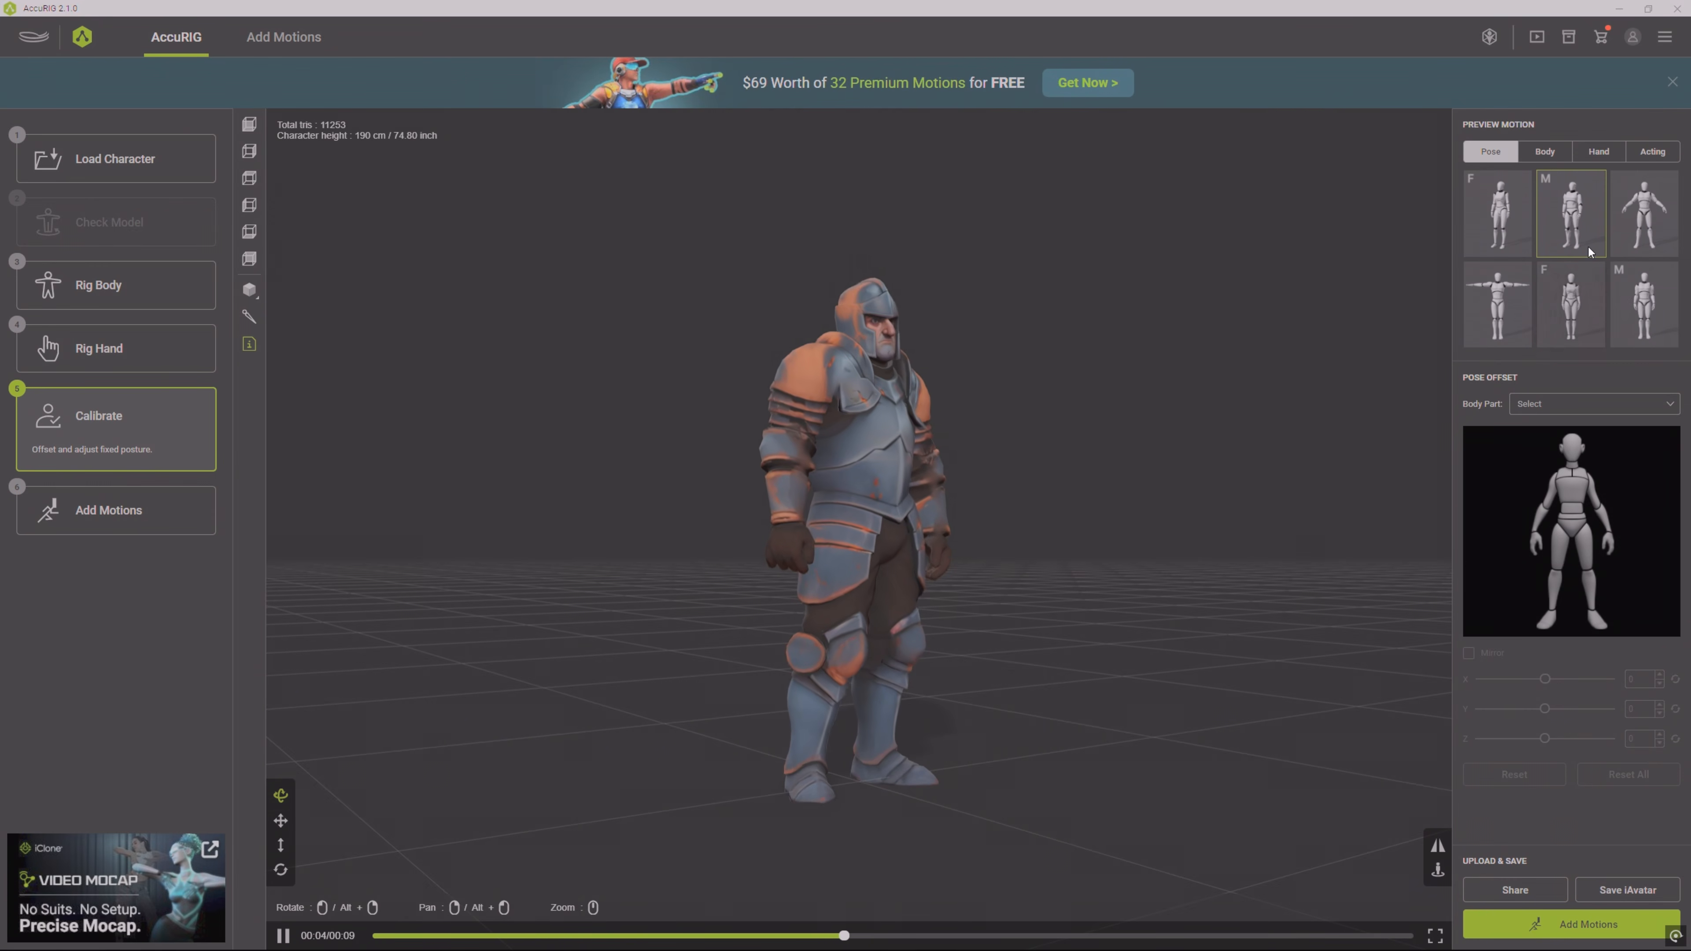
{"action": "left_click", "coordinate": [1545, 152]}
{"action": "left_click", "coordinate": [1527, 215]}
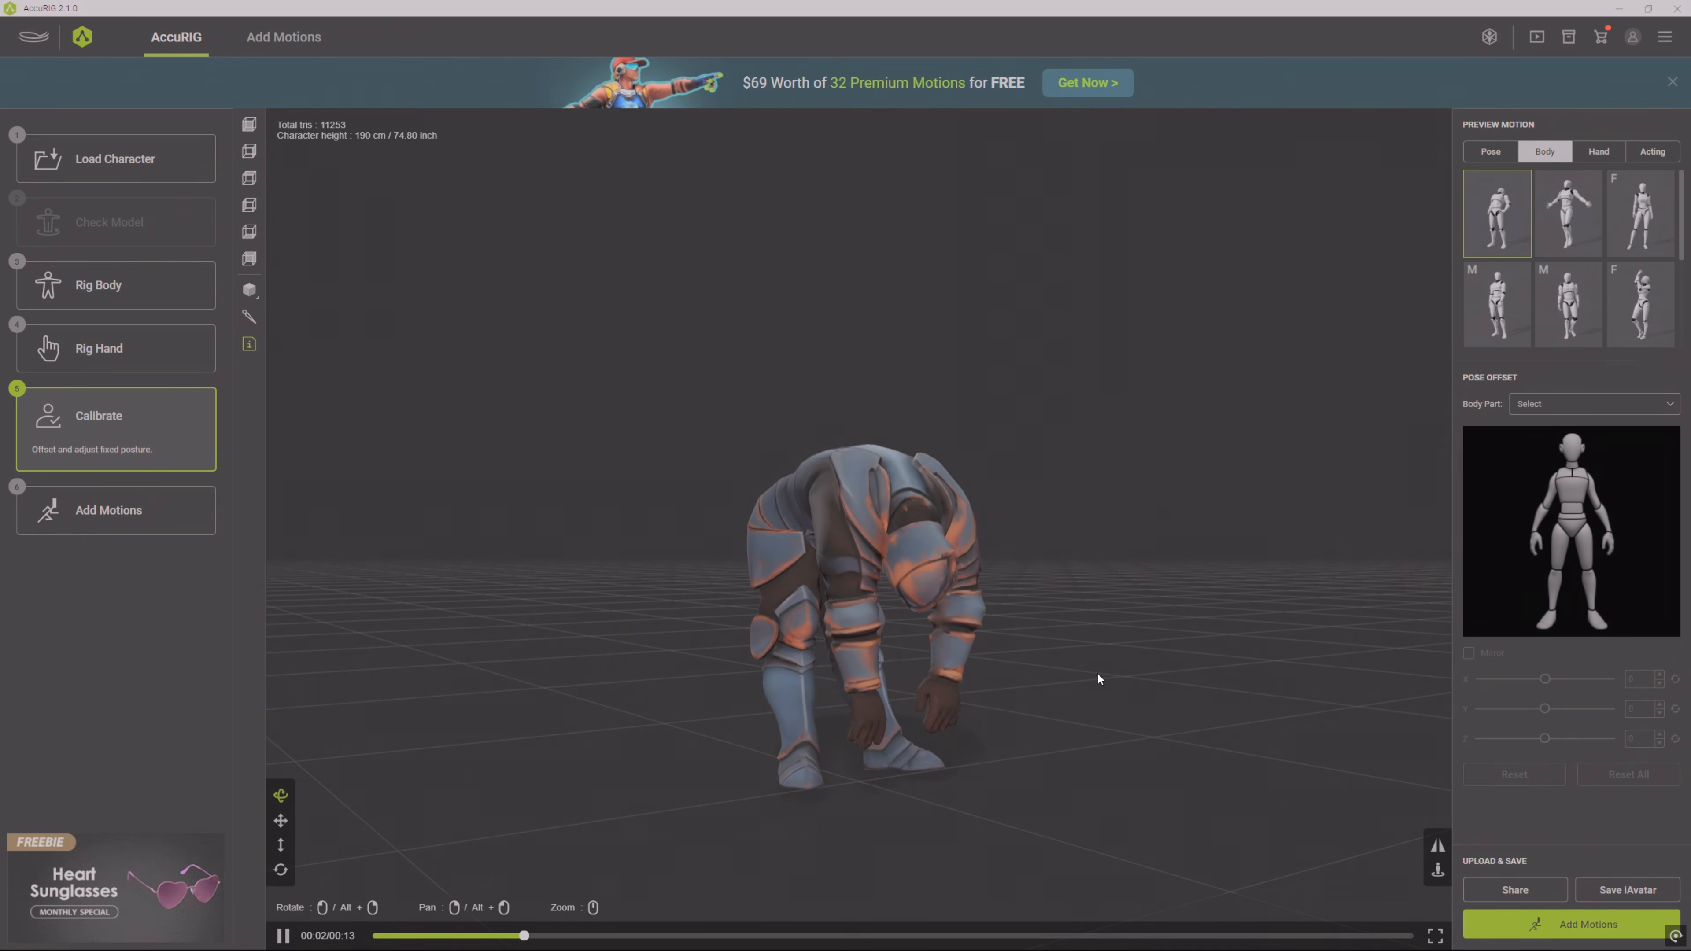
{"action": "left_click_drag", "start_coordinate": [1097, 671], "coordinate": [978, 708]}
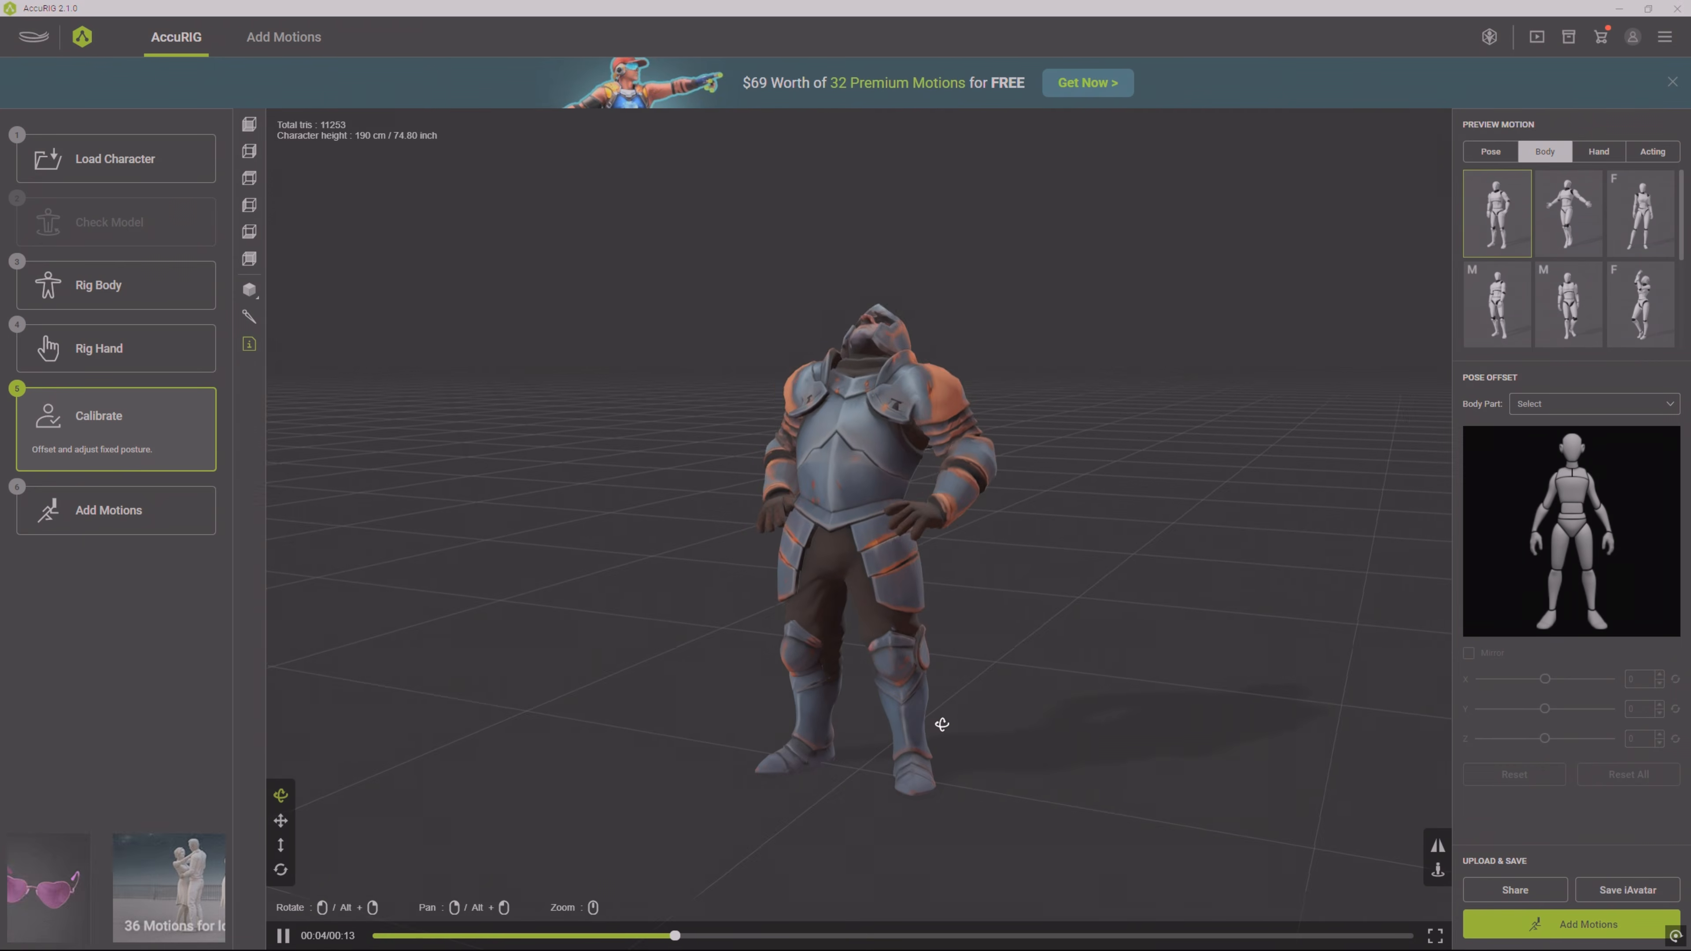
{"action": "left_click", "coordinate": [1652, 152]}
{"action": "left_click", "coordinate": [1498, 304]}
{"action": "mouse_move", "coordinate": [962, 645]}
{"action": "left_mouse_down"}
{"action": "mouse_move", "coordinate": [1049, 638]}
{"action": "mouse_move", "coordinate": [979, 629]}
{"action": "left_mouse_up"}
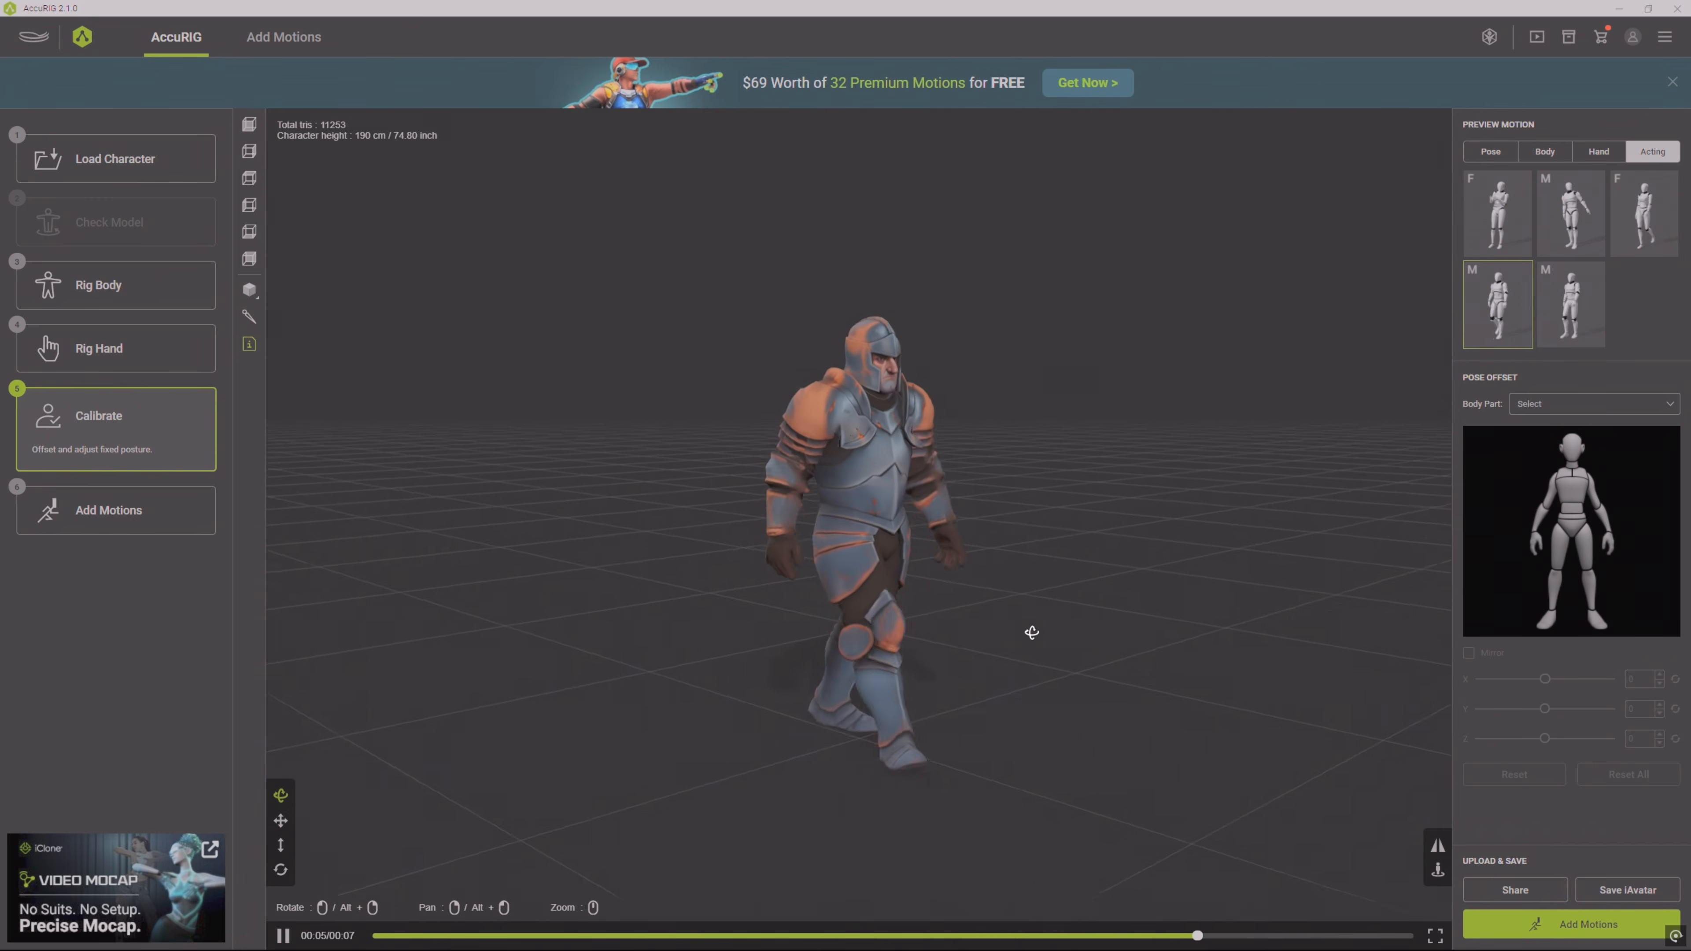
Step: Take the rigged knight to Add Motions and export it as FBX
{"action": "left_click", "coordinate": [1602, 926]}
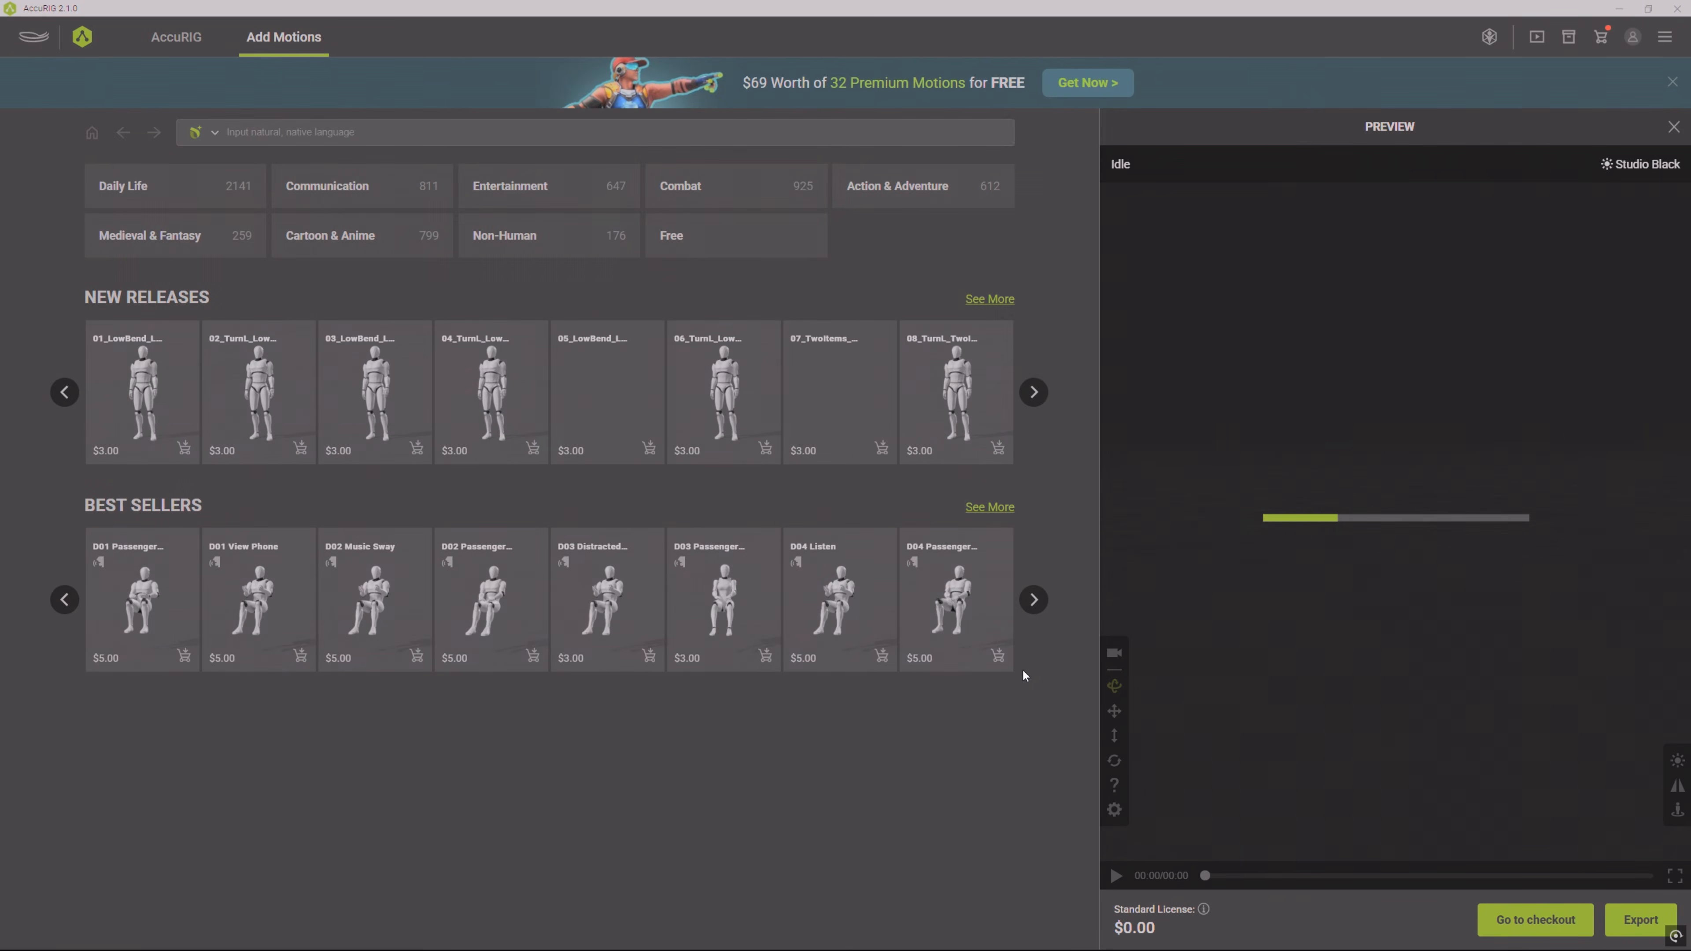
{"action": "left_click", "coordinate": [1640, 920]}
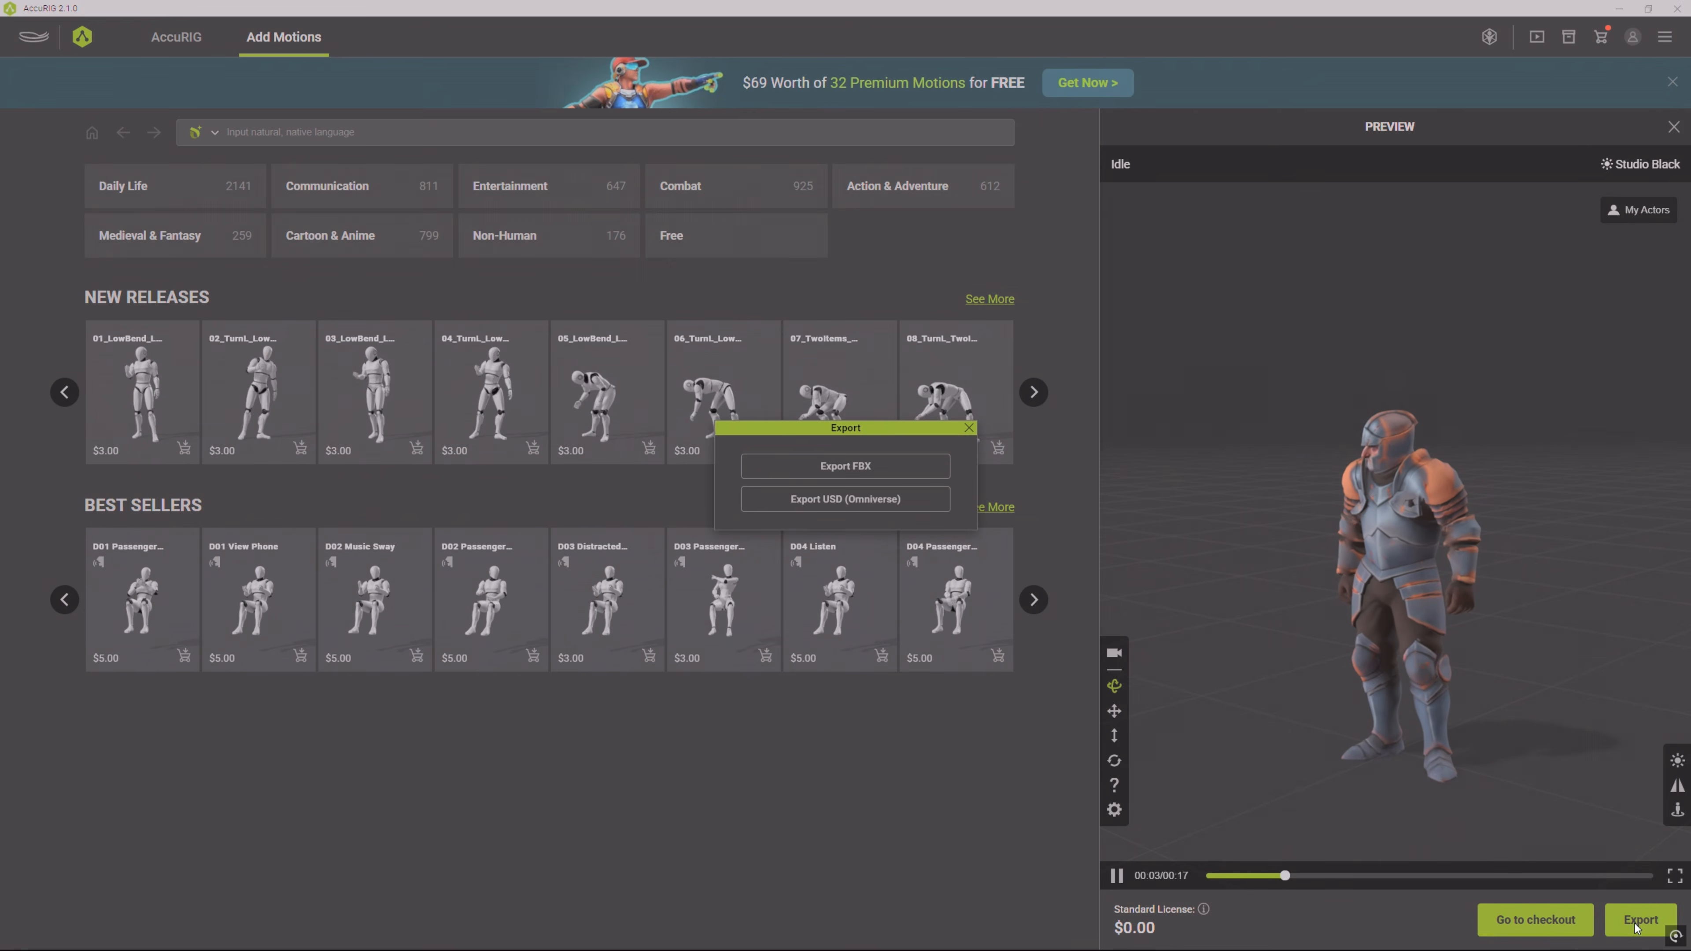
{"action": "left_click", "coordinate": [844, 467]}
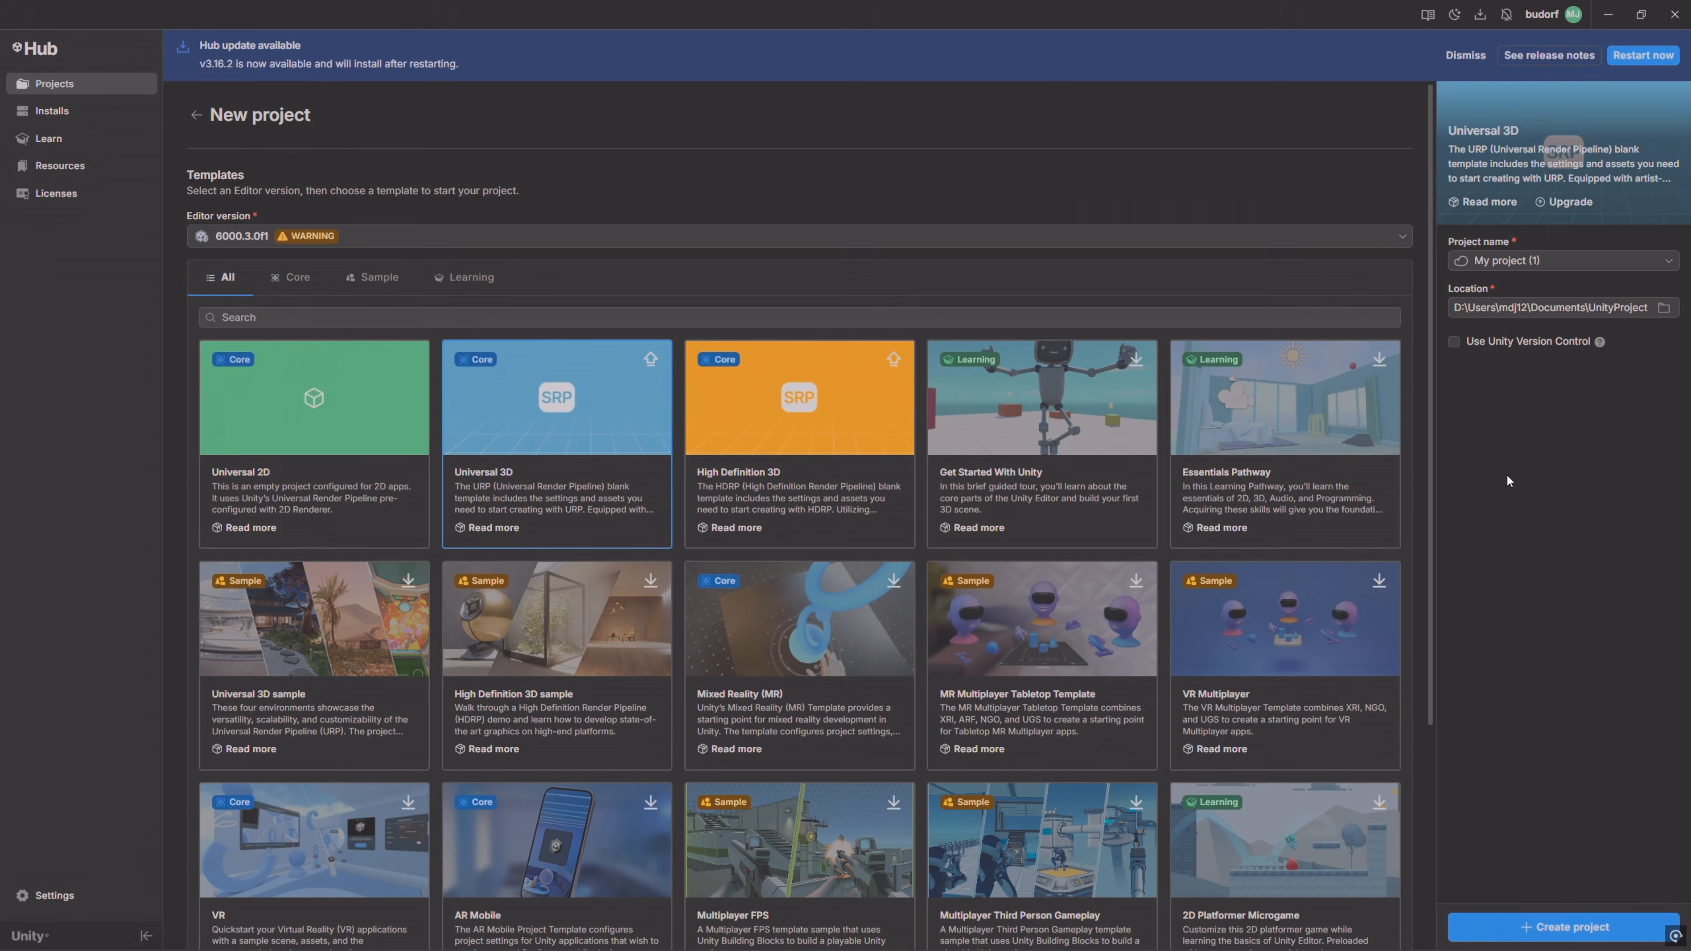
Step: Switch to Unity Hub and create a Universal 3D project named Fallen_Knight
{"action": "left_click", "coordinate": [1545, 260]}
{"action": "left_click_drag", "start_coordinate": [1543, 261], "coordinate": [1452, 254]}
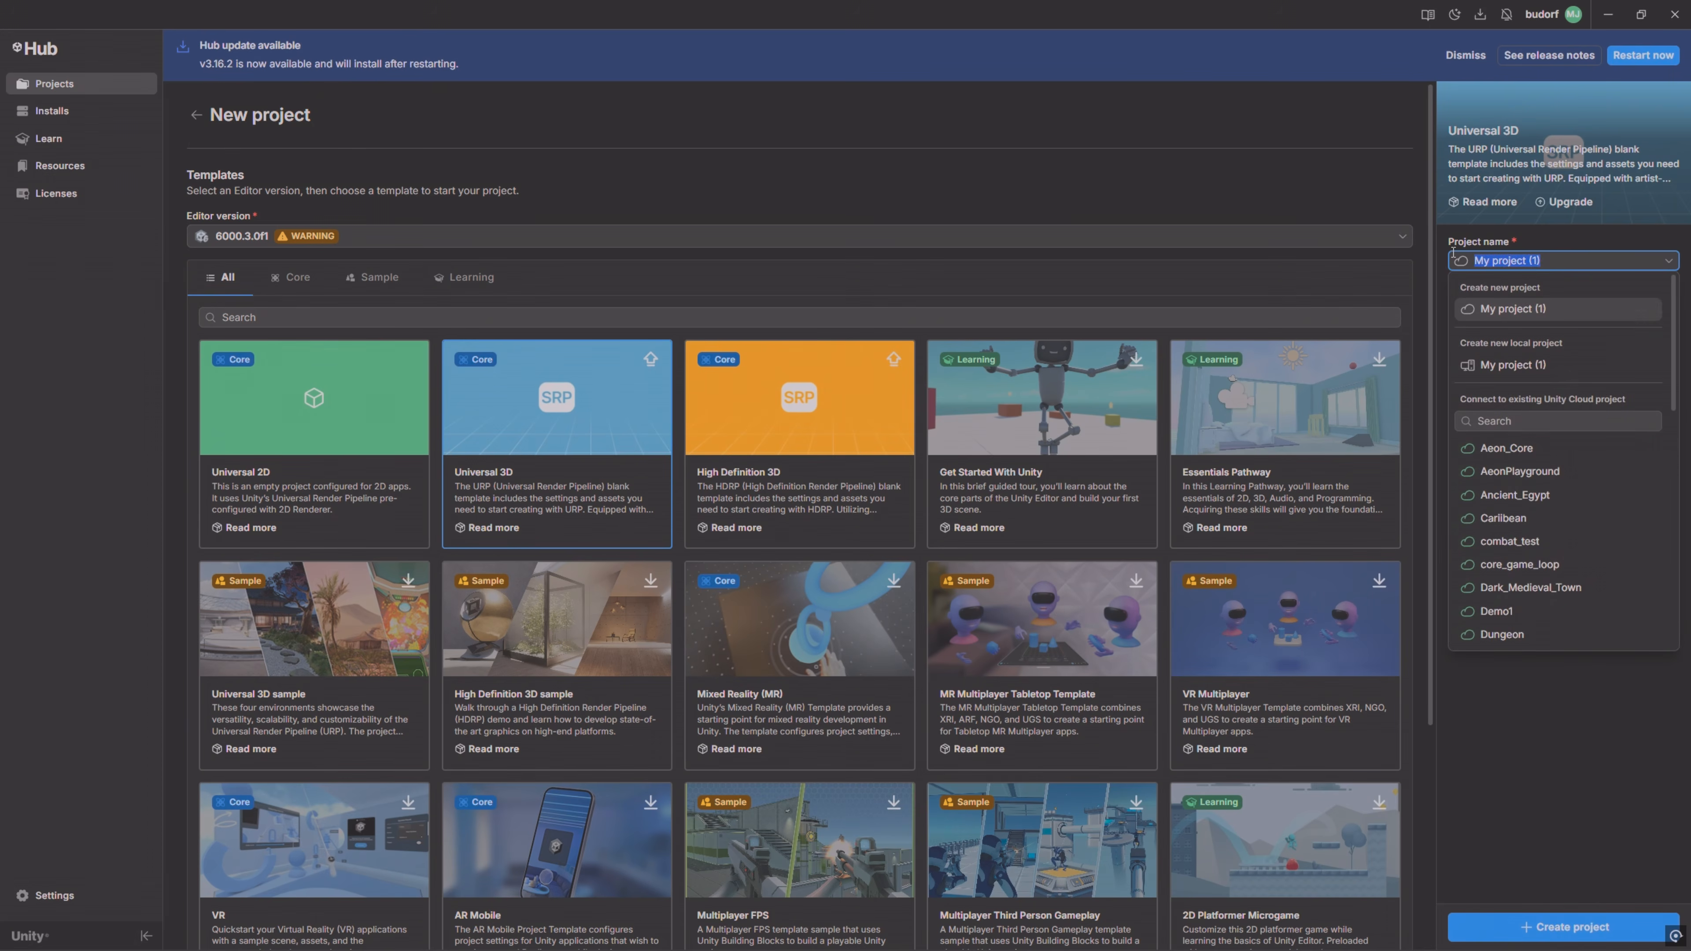
{"action": "type", "text": "Falle"}
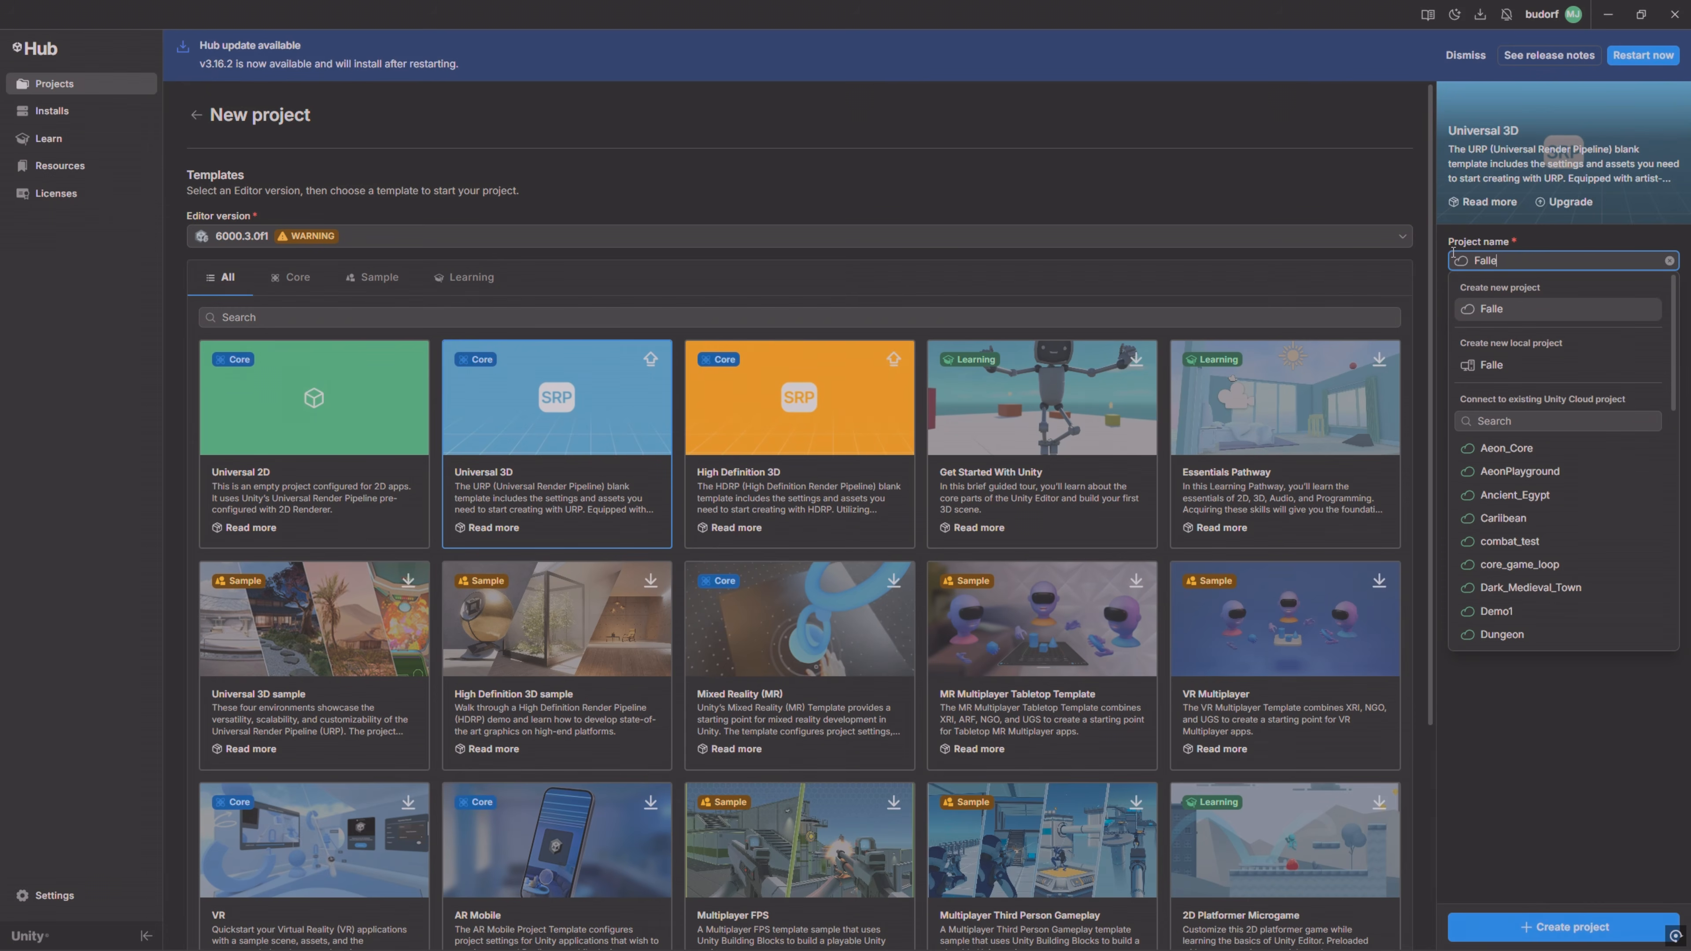
{"action": "type", "text": "n_Knight"}
{"action": "left_click", "coordinate": [1525, 841]}
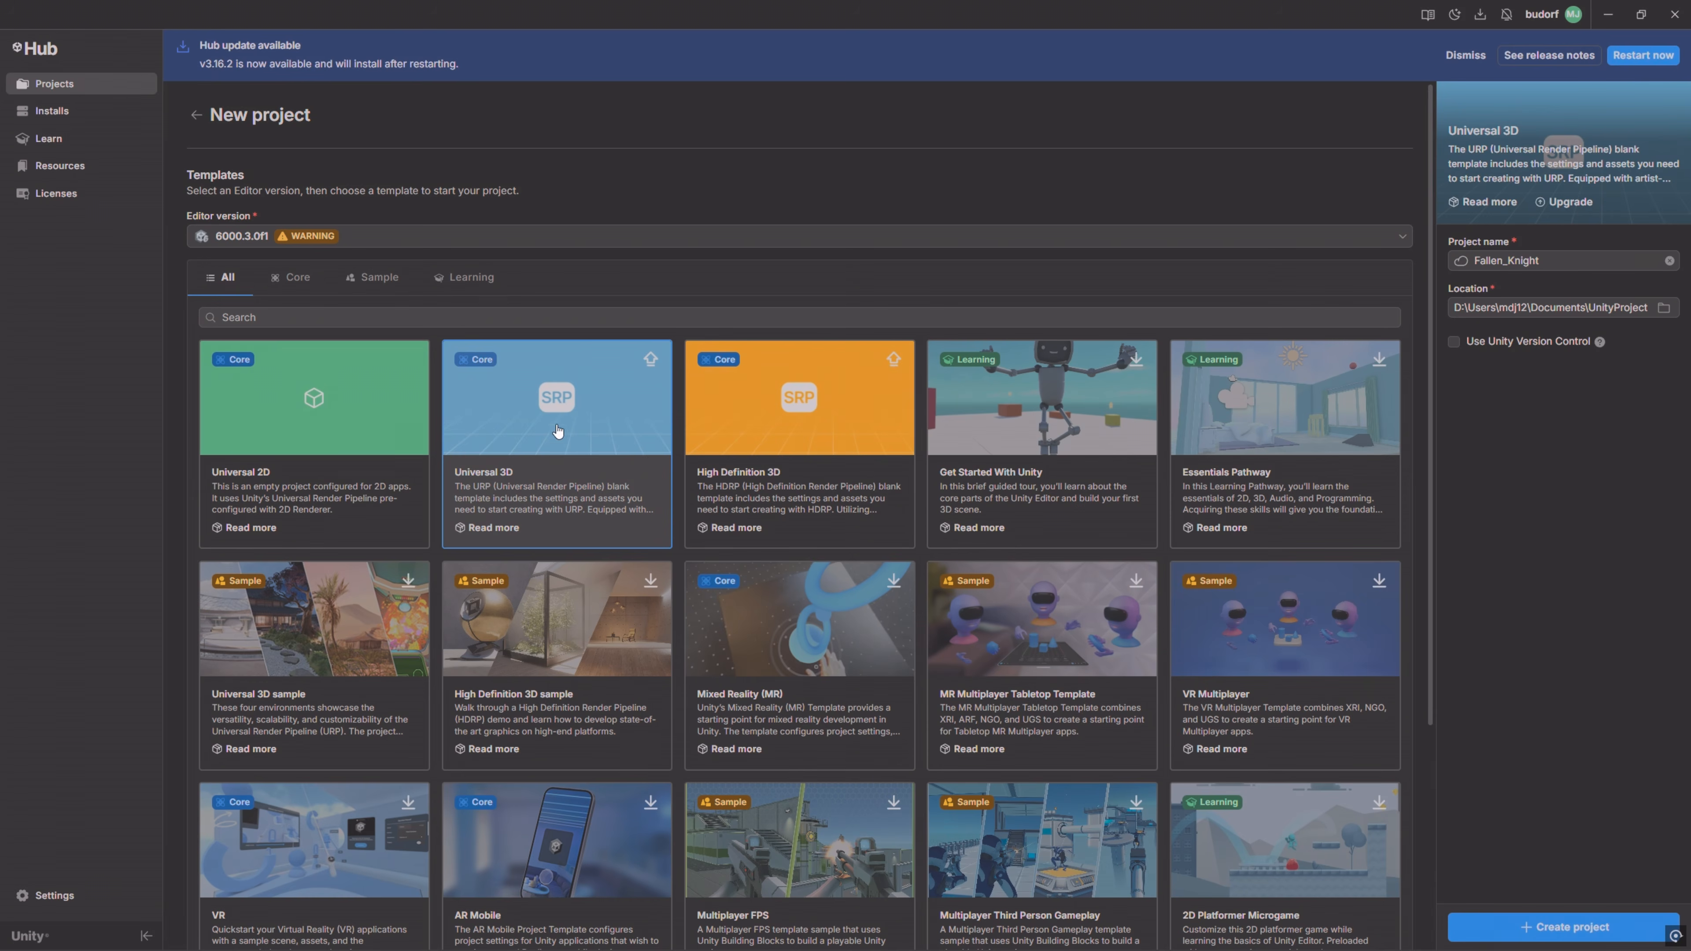
{"action": "left_click", "coordinate": [1535, 931]}
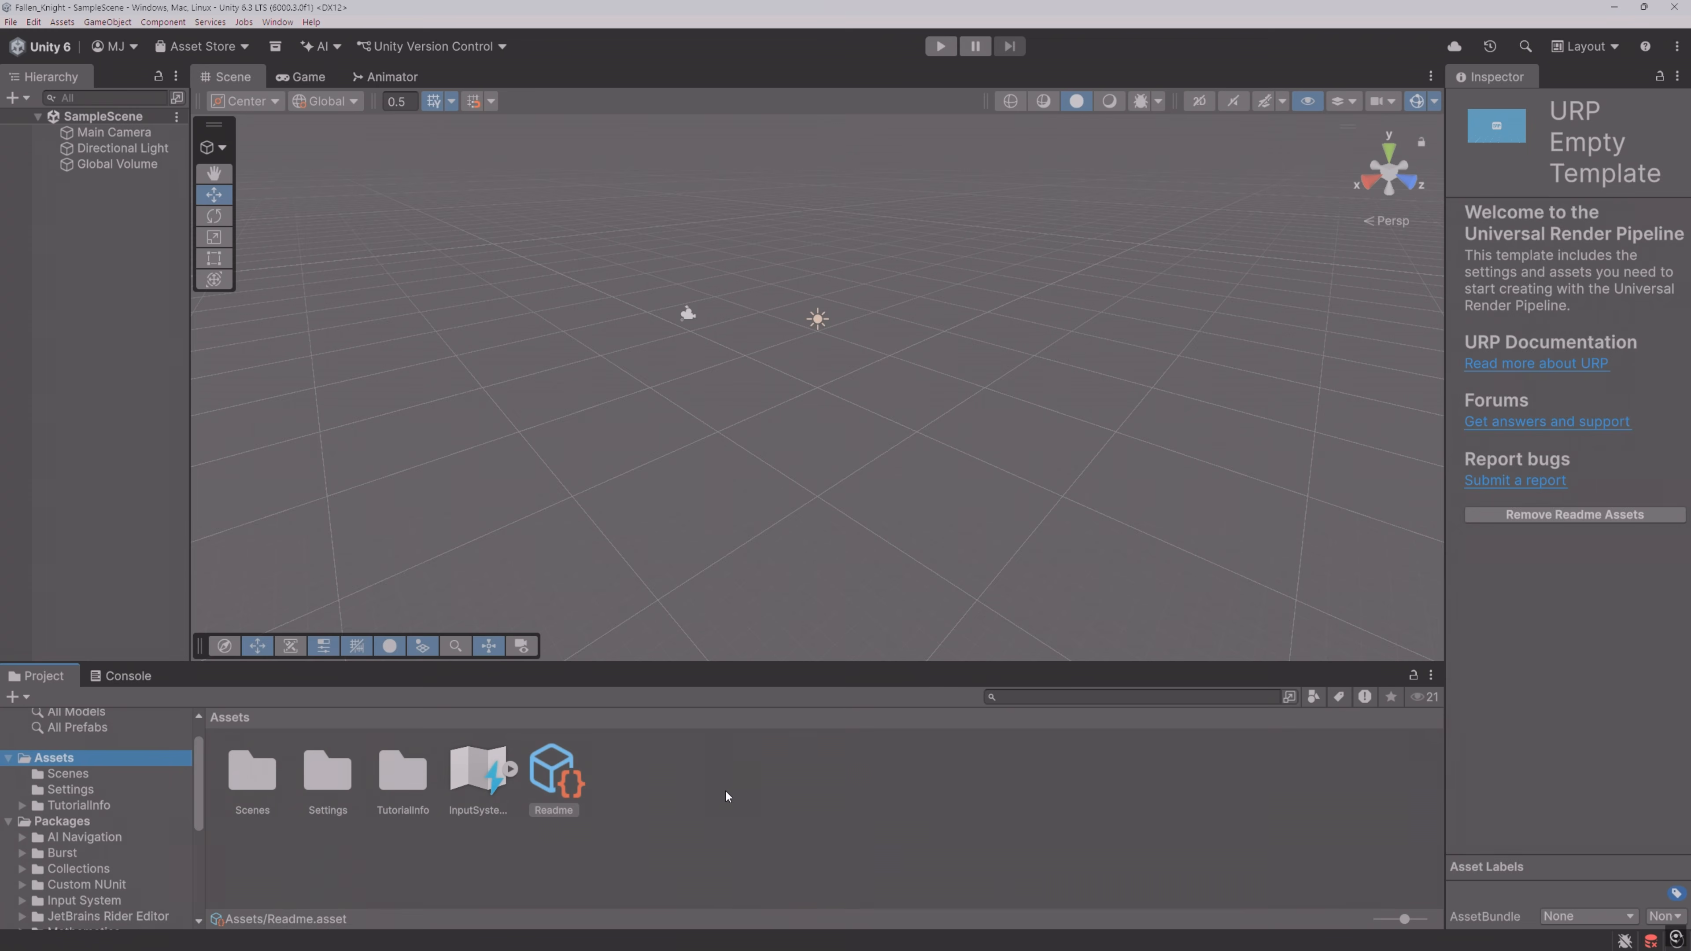
Step: Create a folder named Player in the project's Assets and open it
{"action": "right_click", "coordinate": [717, 784]}
{"action": "mouse_move", "coordinate": [779, 409]}
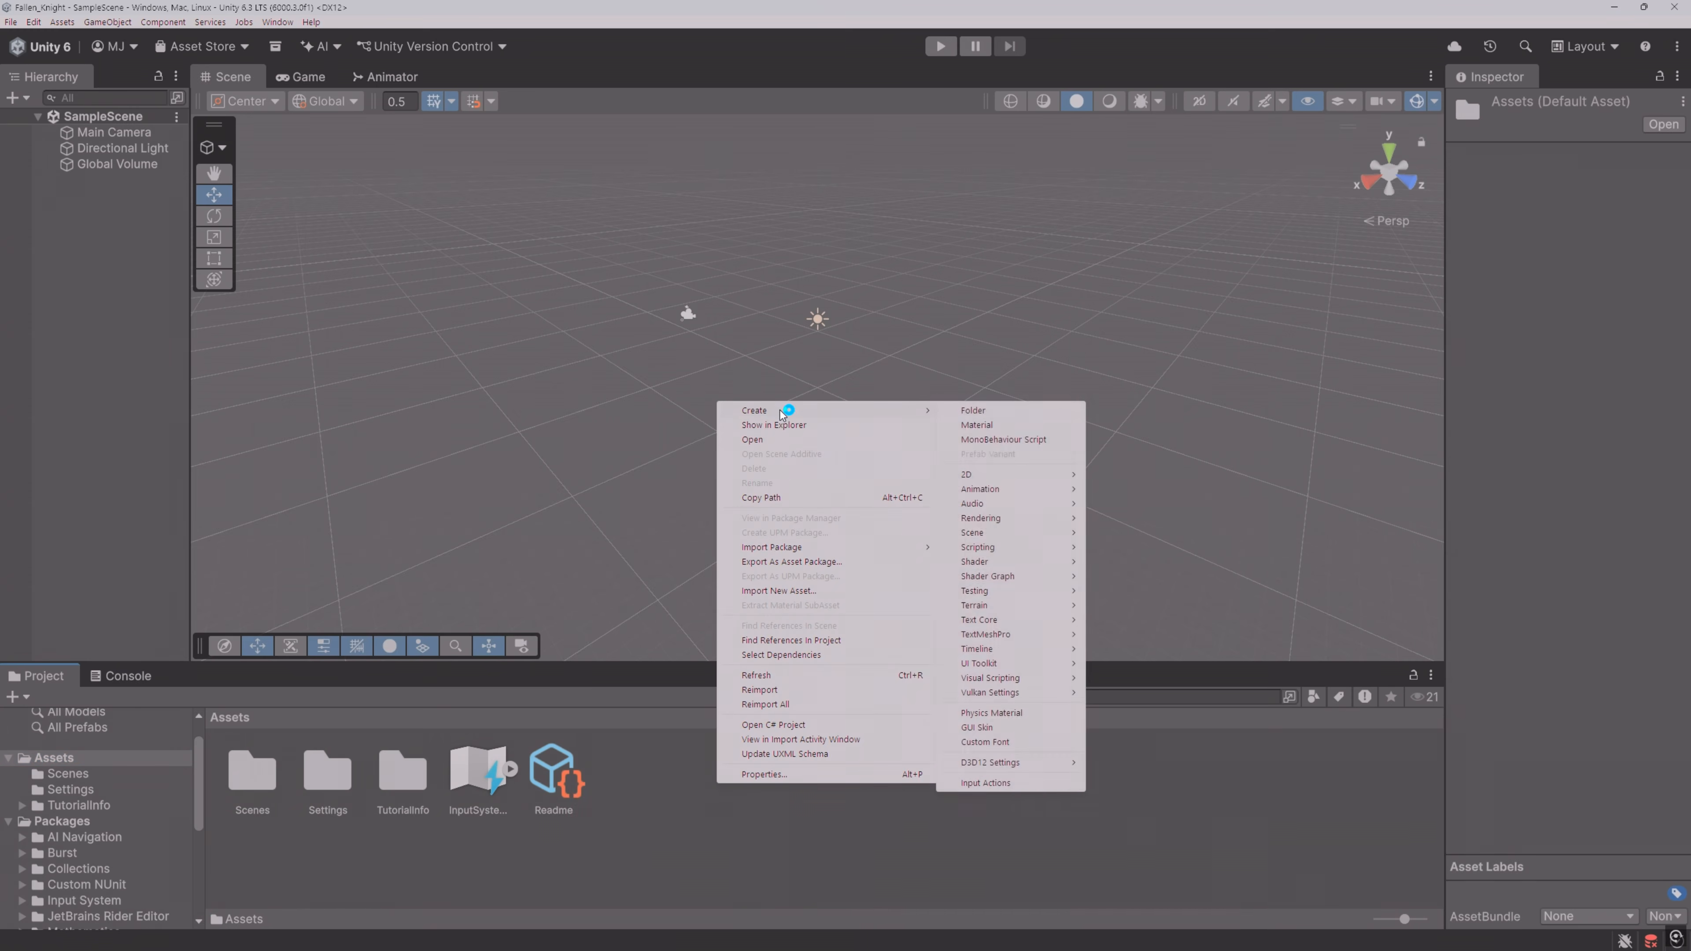
{"action": "left_click", "coordinate": [1049, 411]}
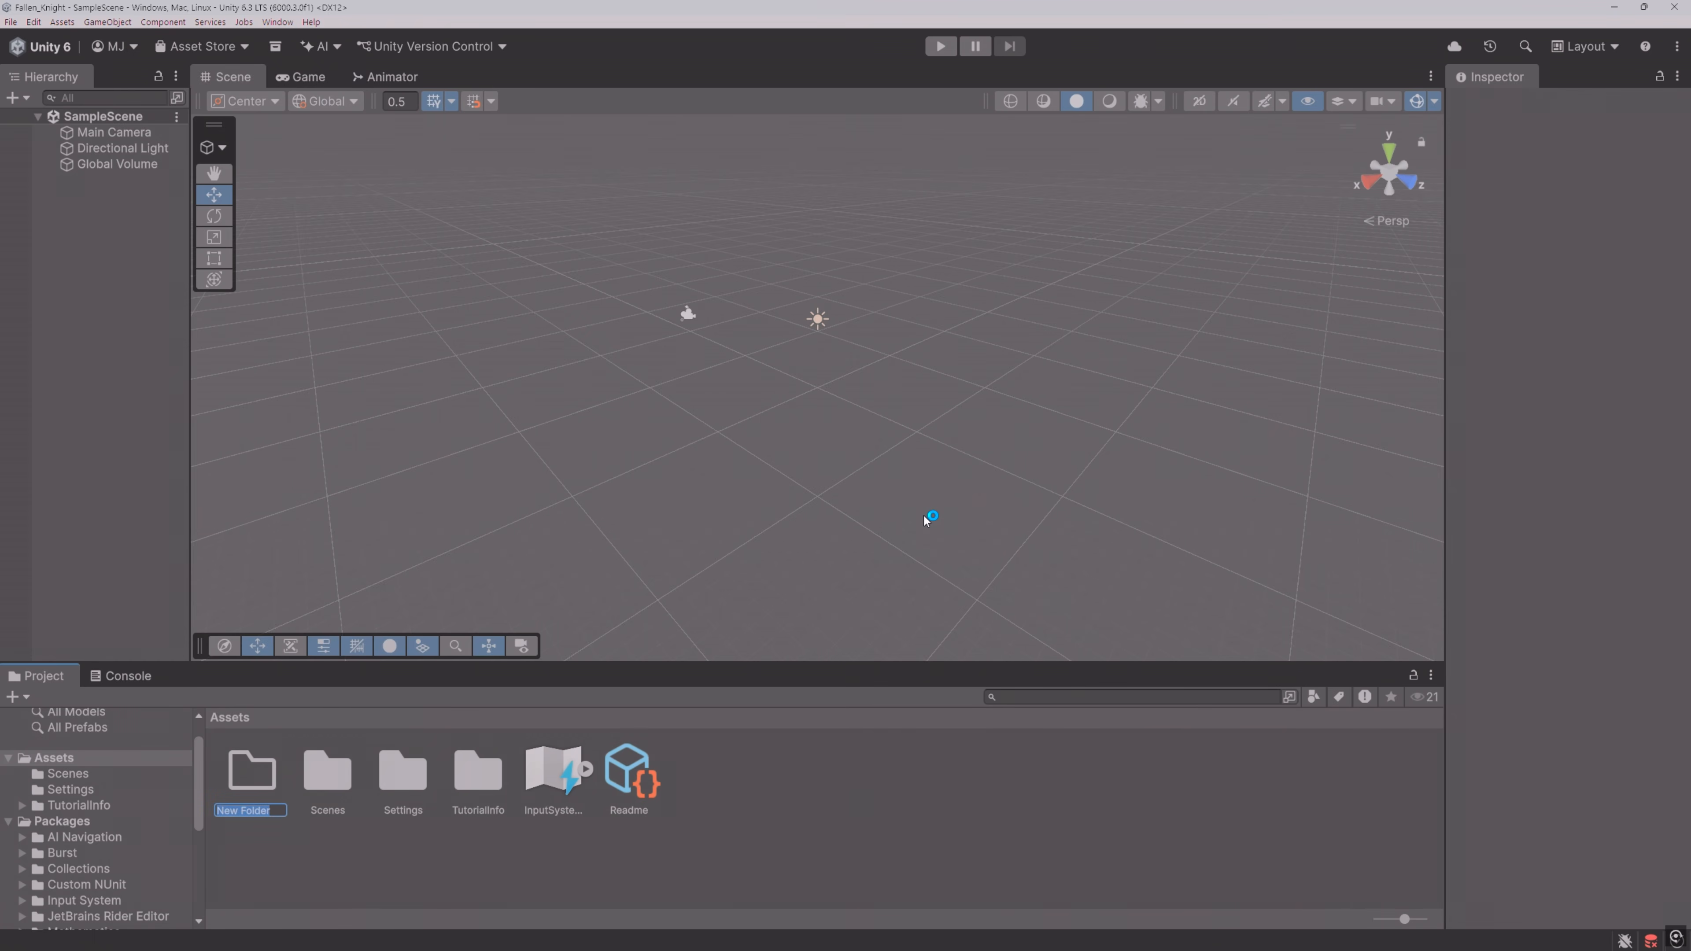
{"action": "type", "text": "Player"}
{"action": "key", "text": "Return"}
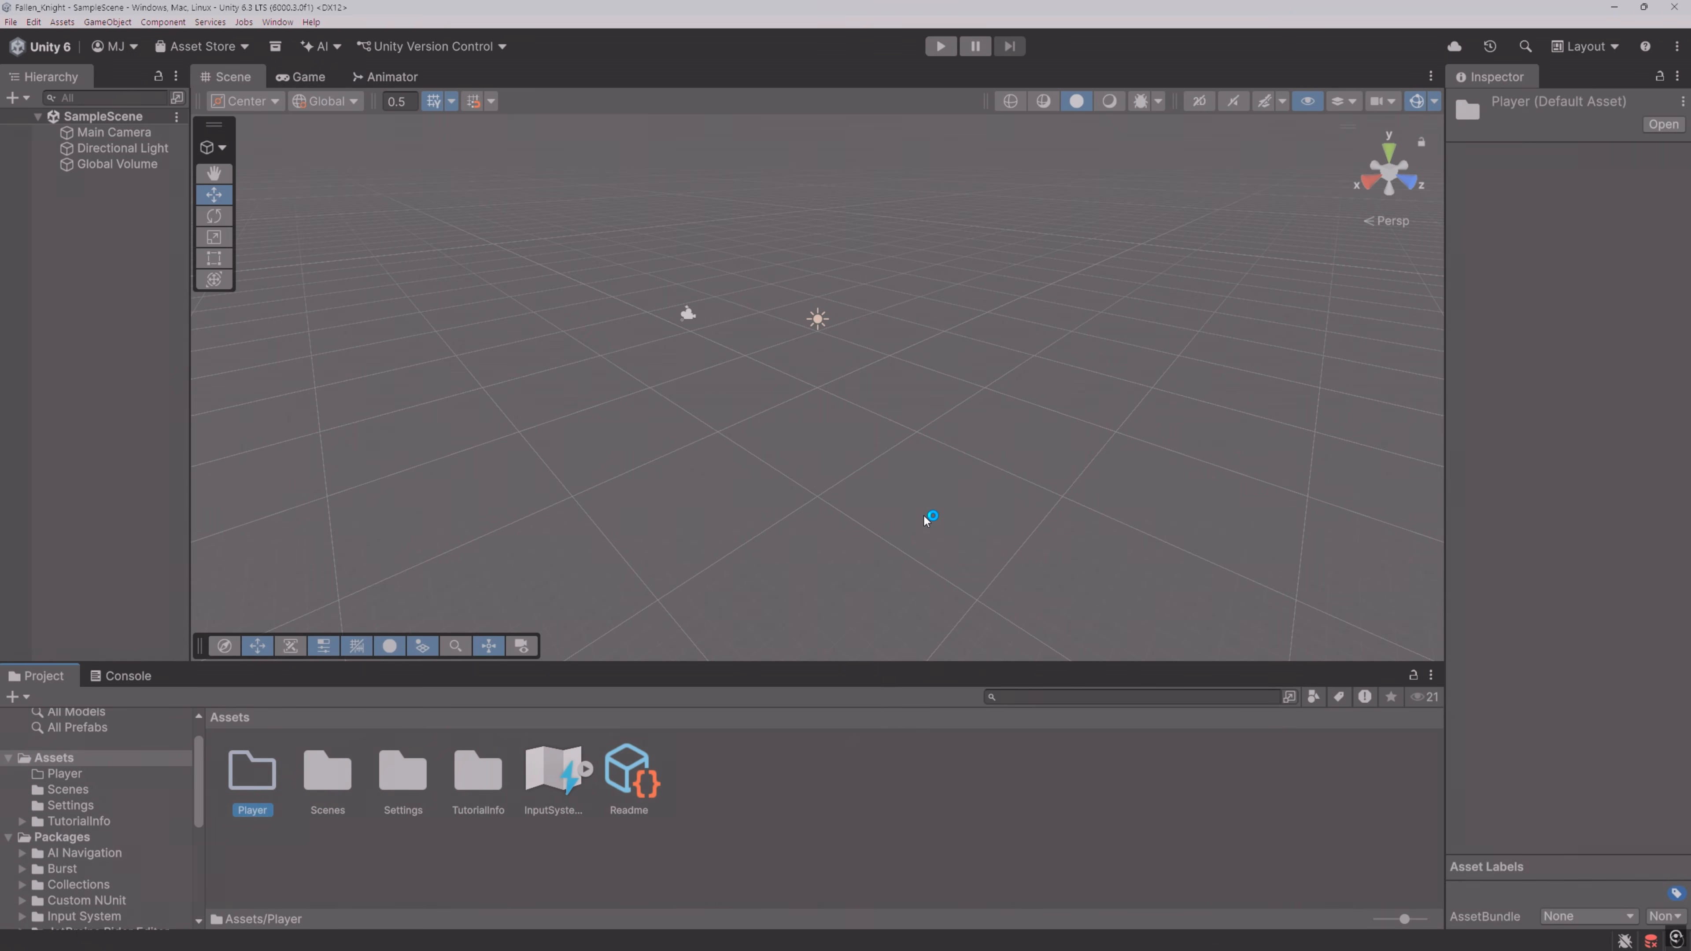
{"action": "double_click", "coordinate": [253, 773]}
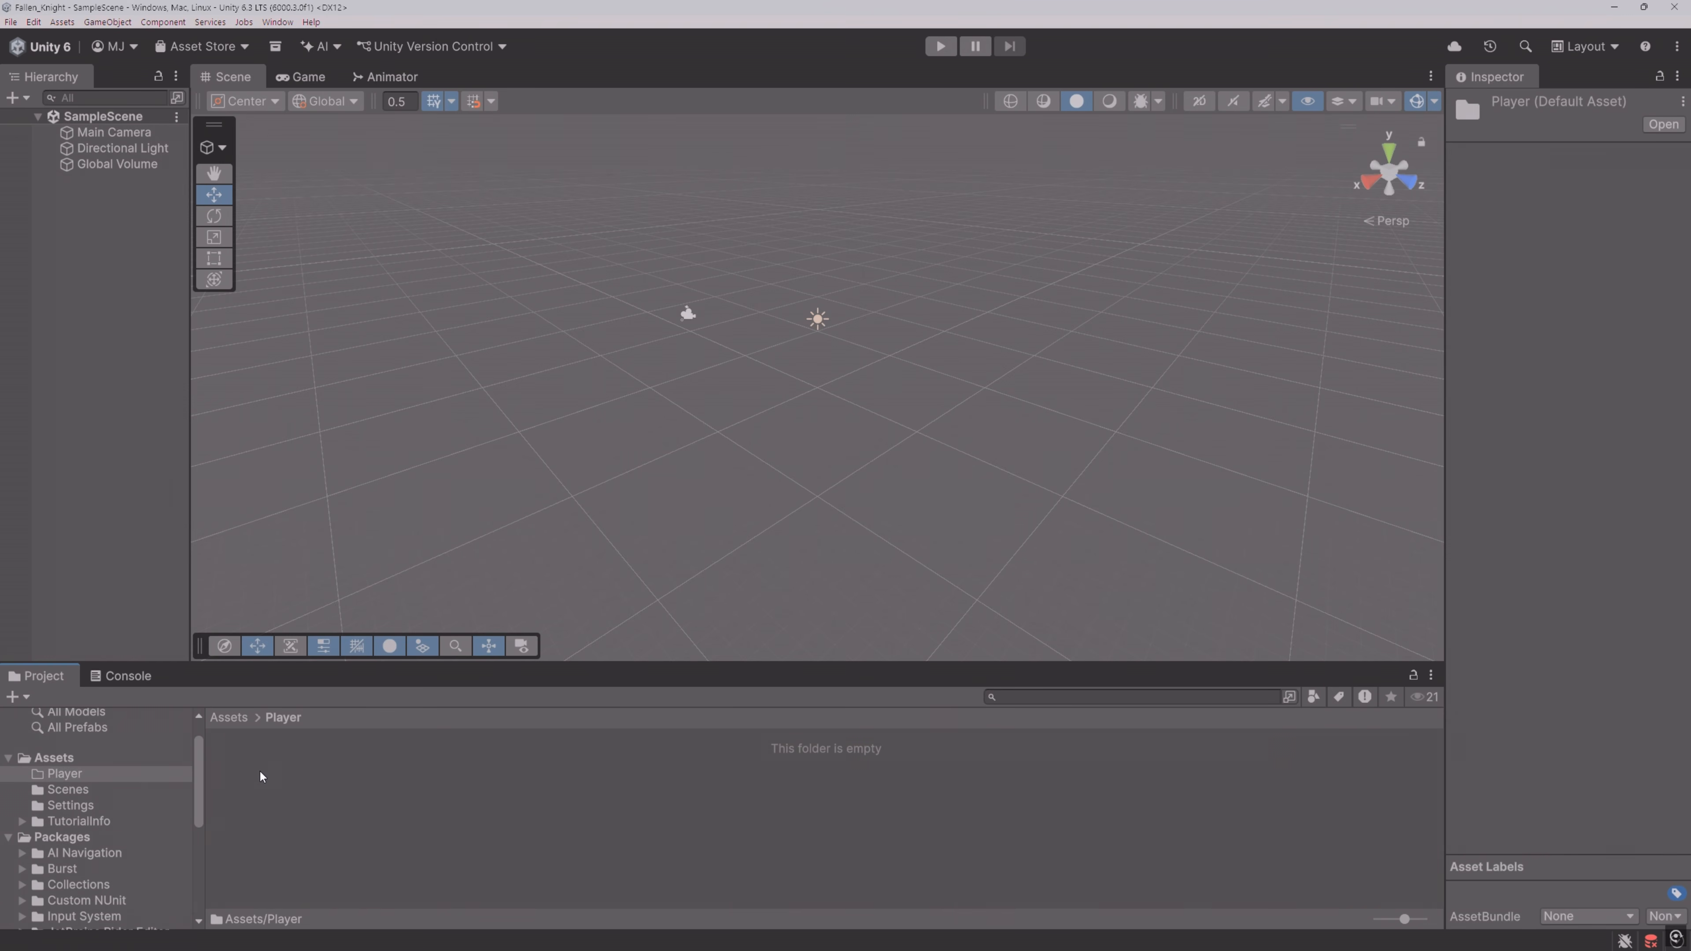
Step: Import knight_rigged.fbx and fallen_knight.png from Downloads into the Player folder and close the file browser
{"action": "key", "text": "alt+Tab"}
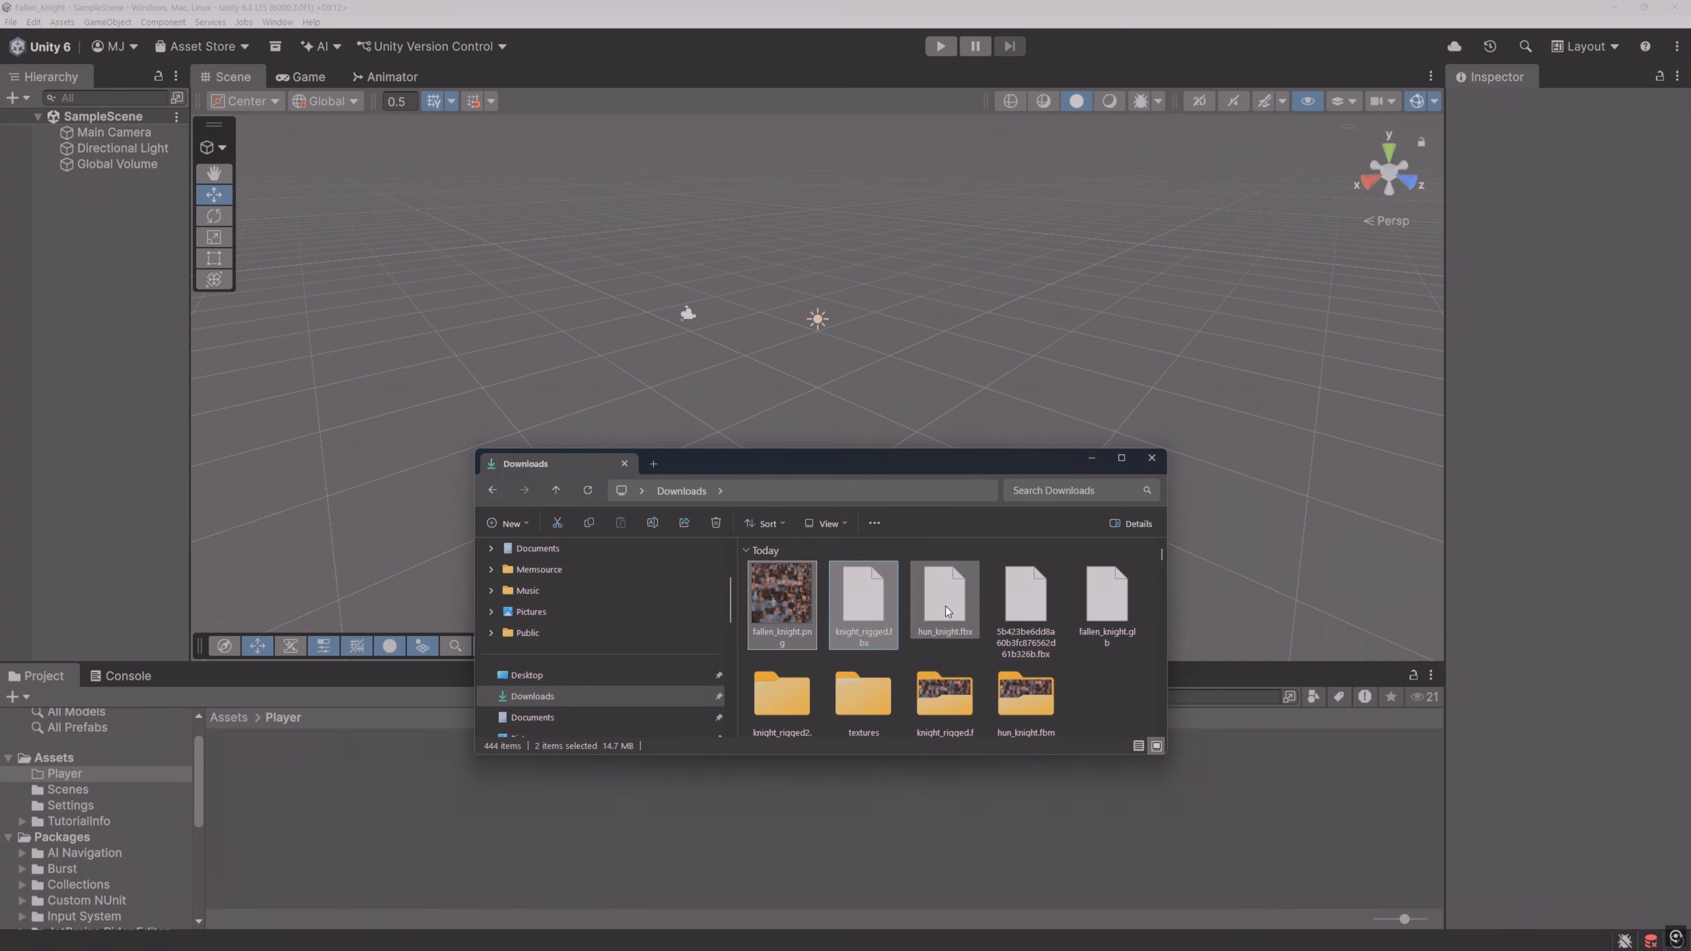
{"action": "left_click", "coordinate": [856, 633]}
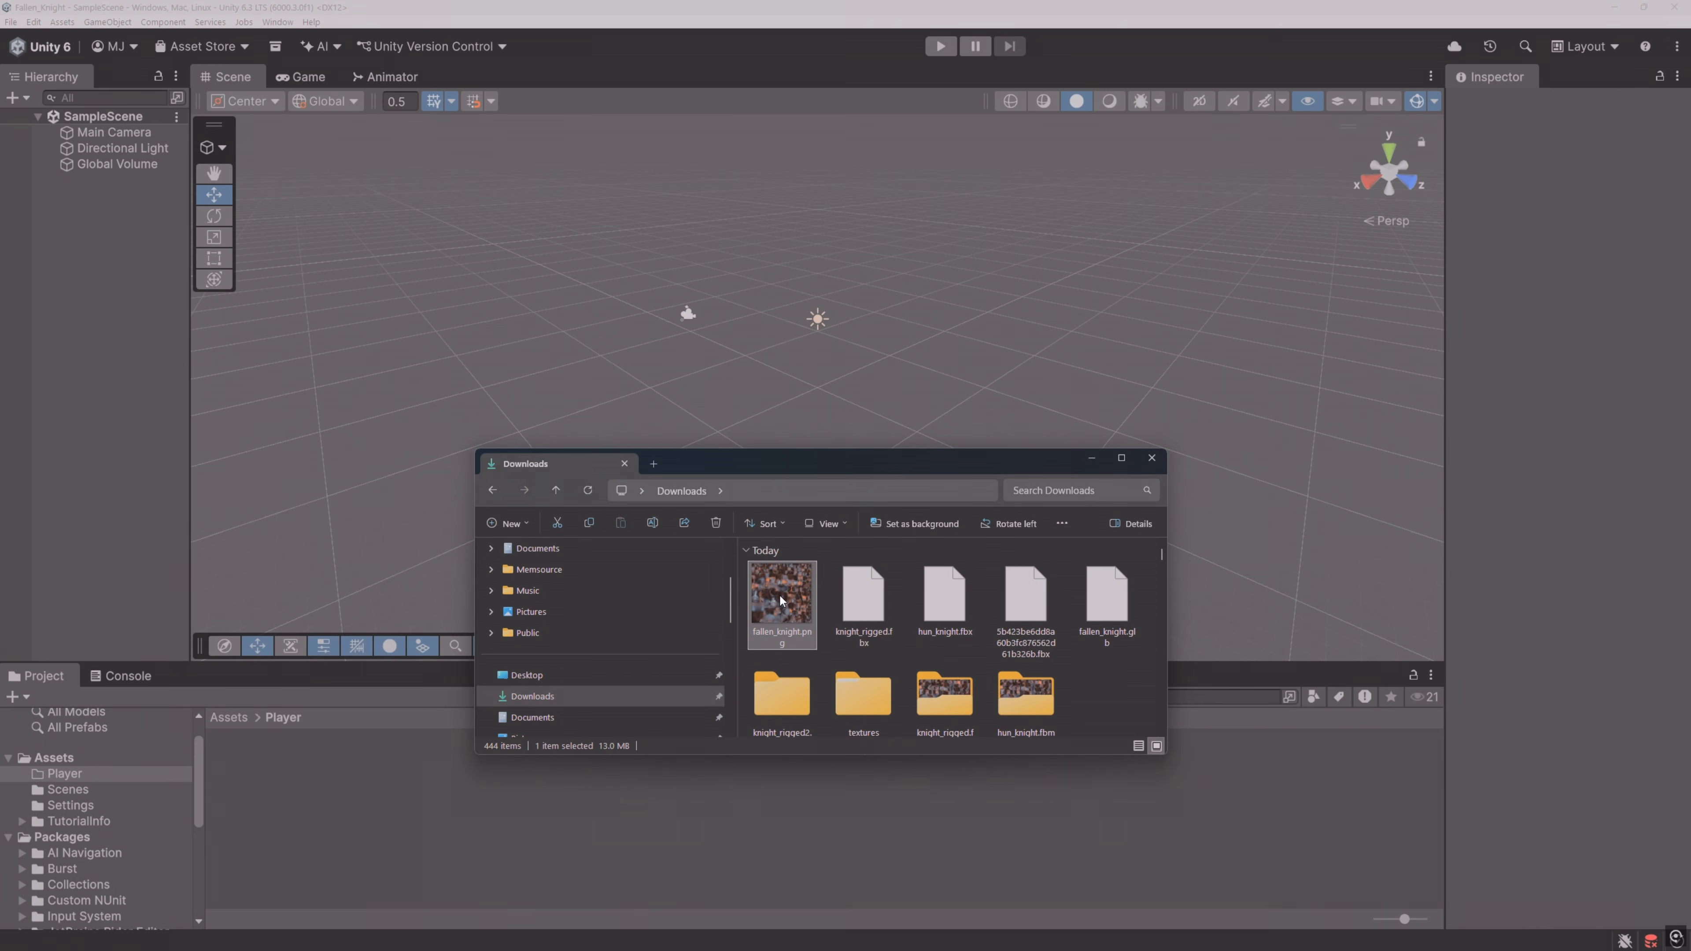
{"action": "left_click_drag", "start_coordinate": [853, 608], "coordinate": [363, 793]}
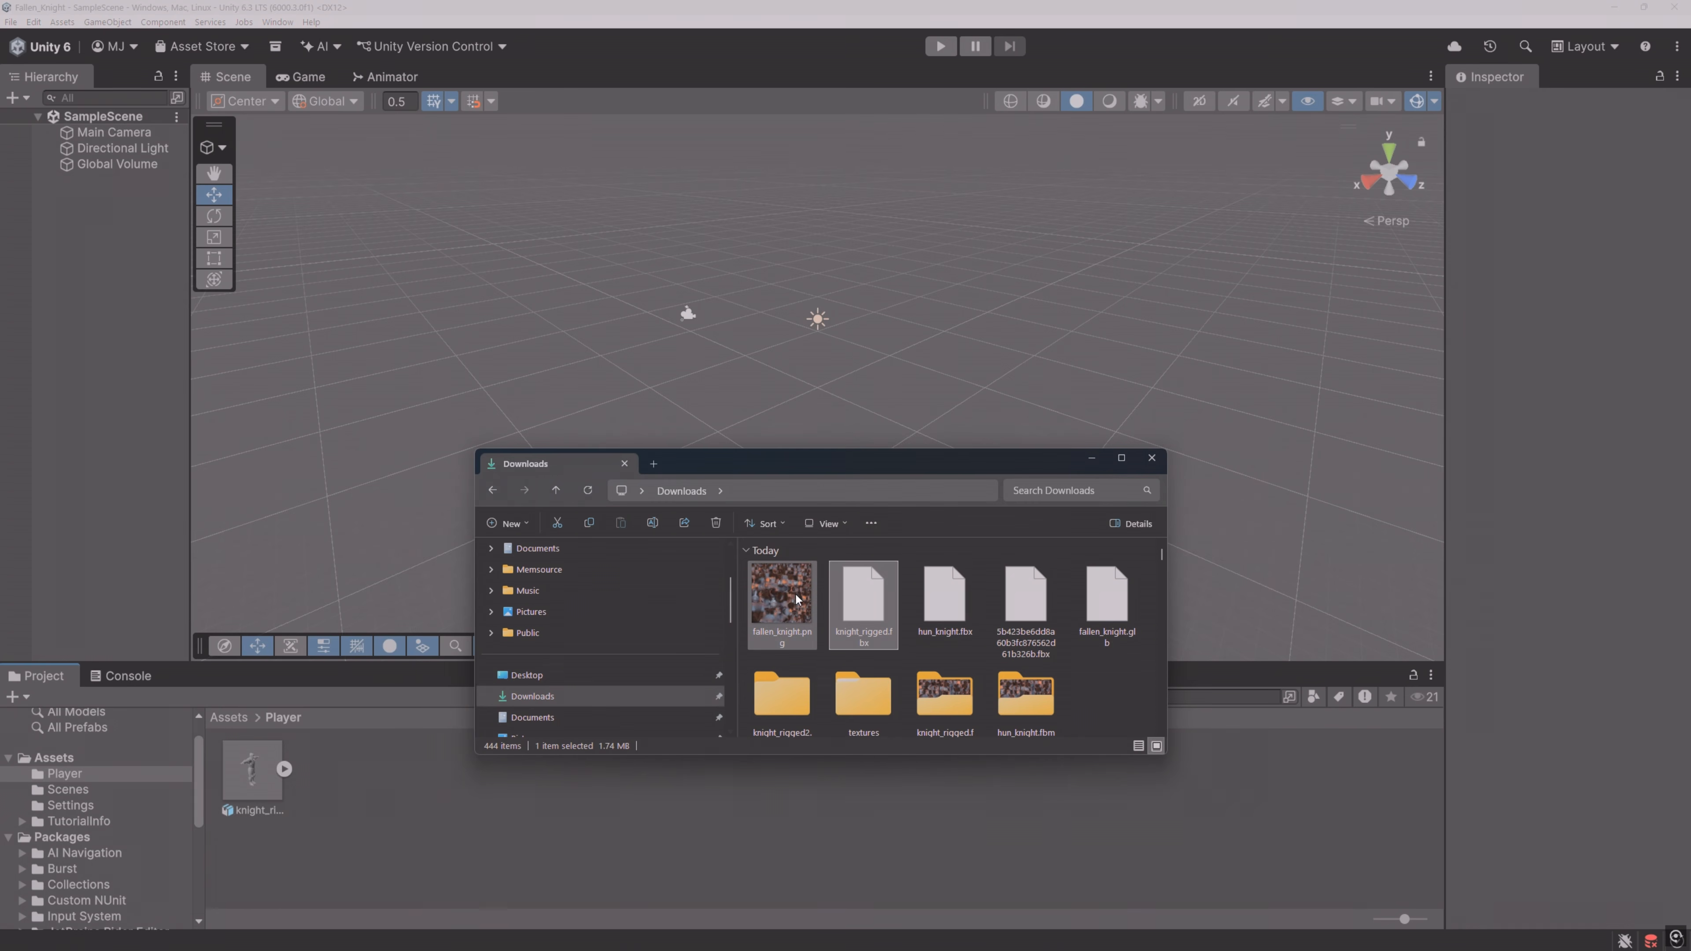
{"action": "left_click_drag", "start_coordinate": [793, 596], "coordinate": [365, 803]}
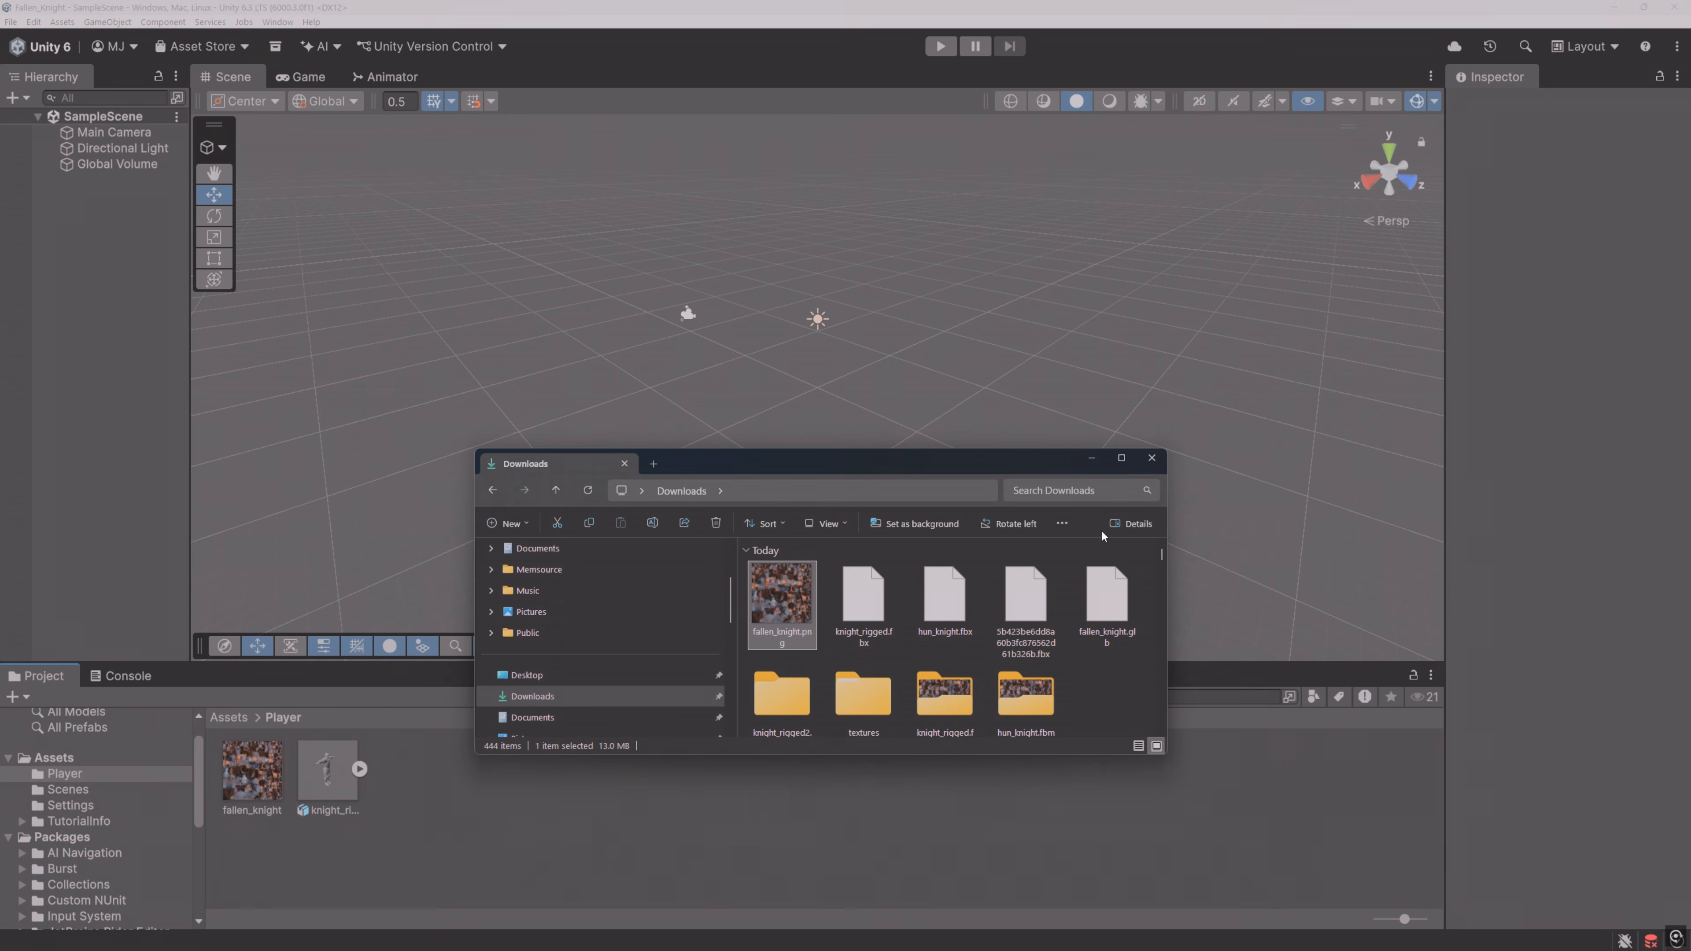
{"action": "left_click", "coordinate": [1152, 460]}
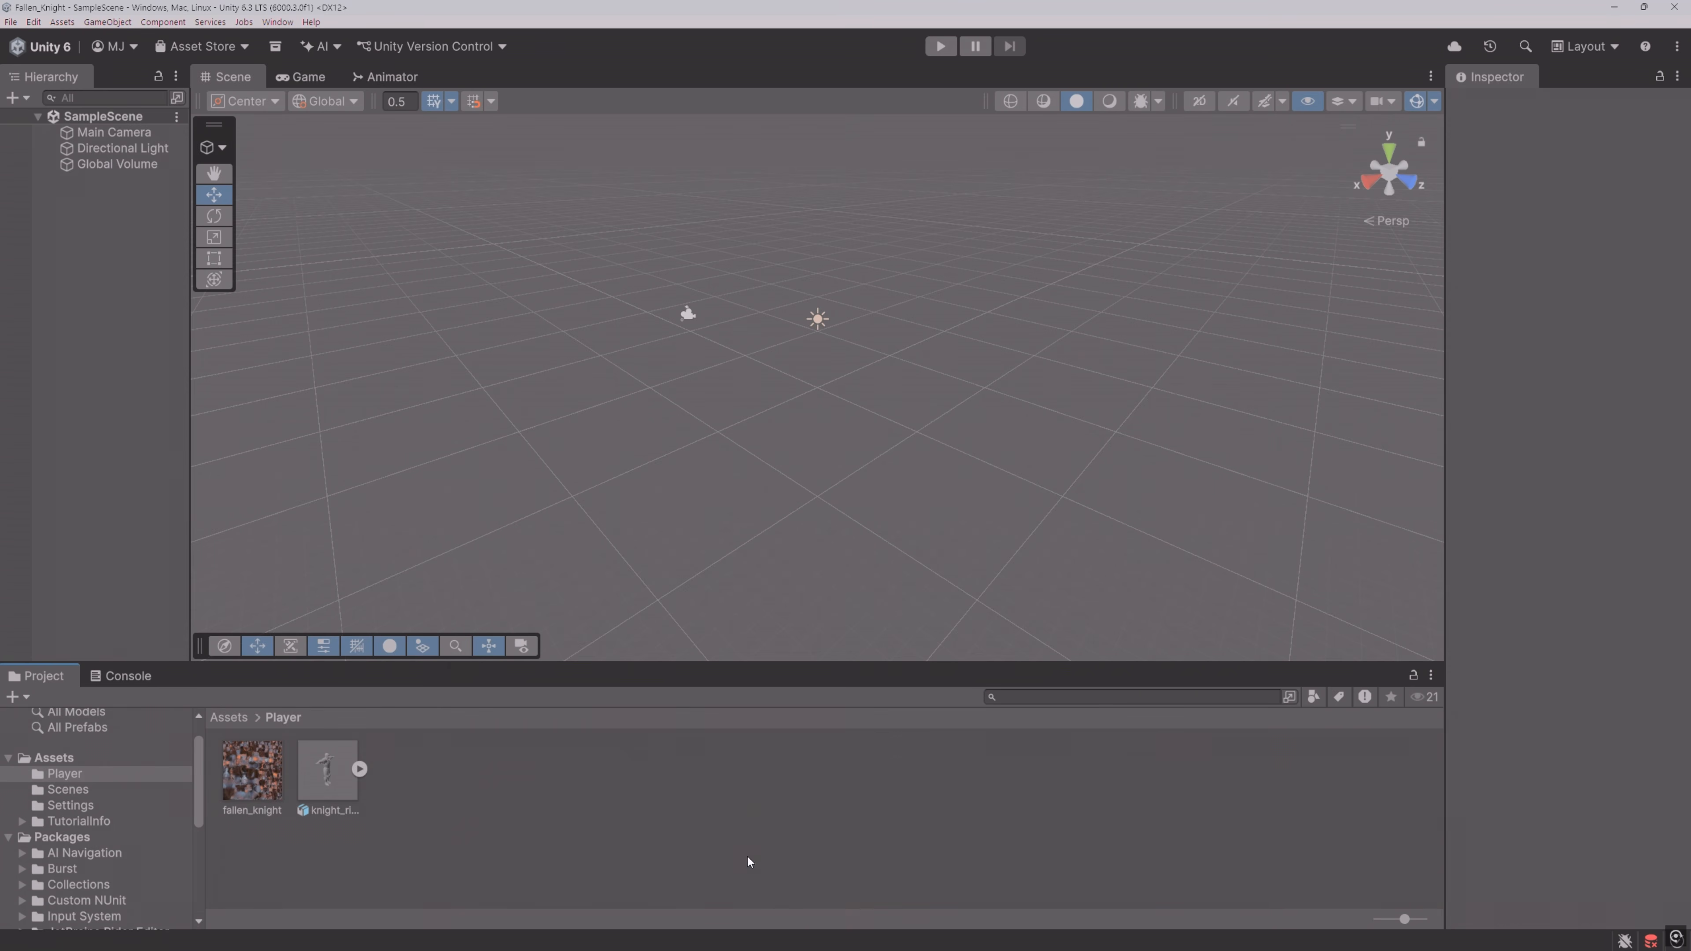
Step: Show the import settings of knight_rigged and enlarge the Project and Inspector panels
{"action": "left_click_drag", "start_coordinate": [683, 663], "coordinate": [679, 640]}
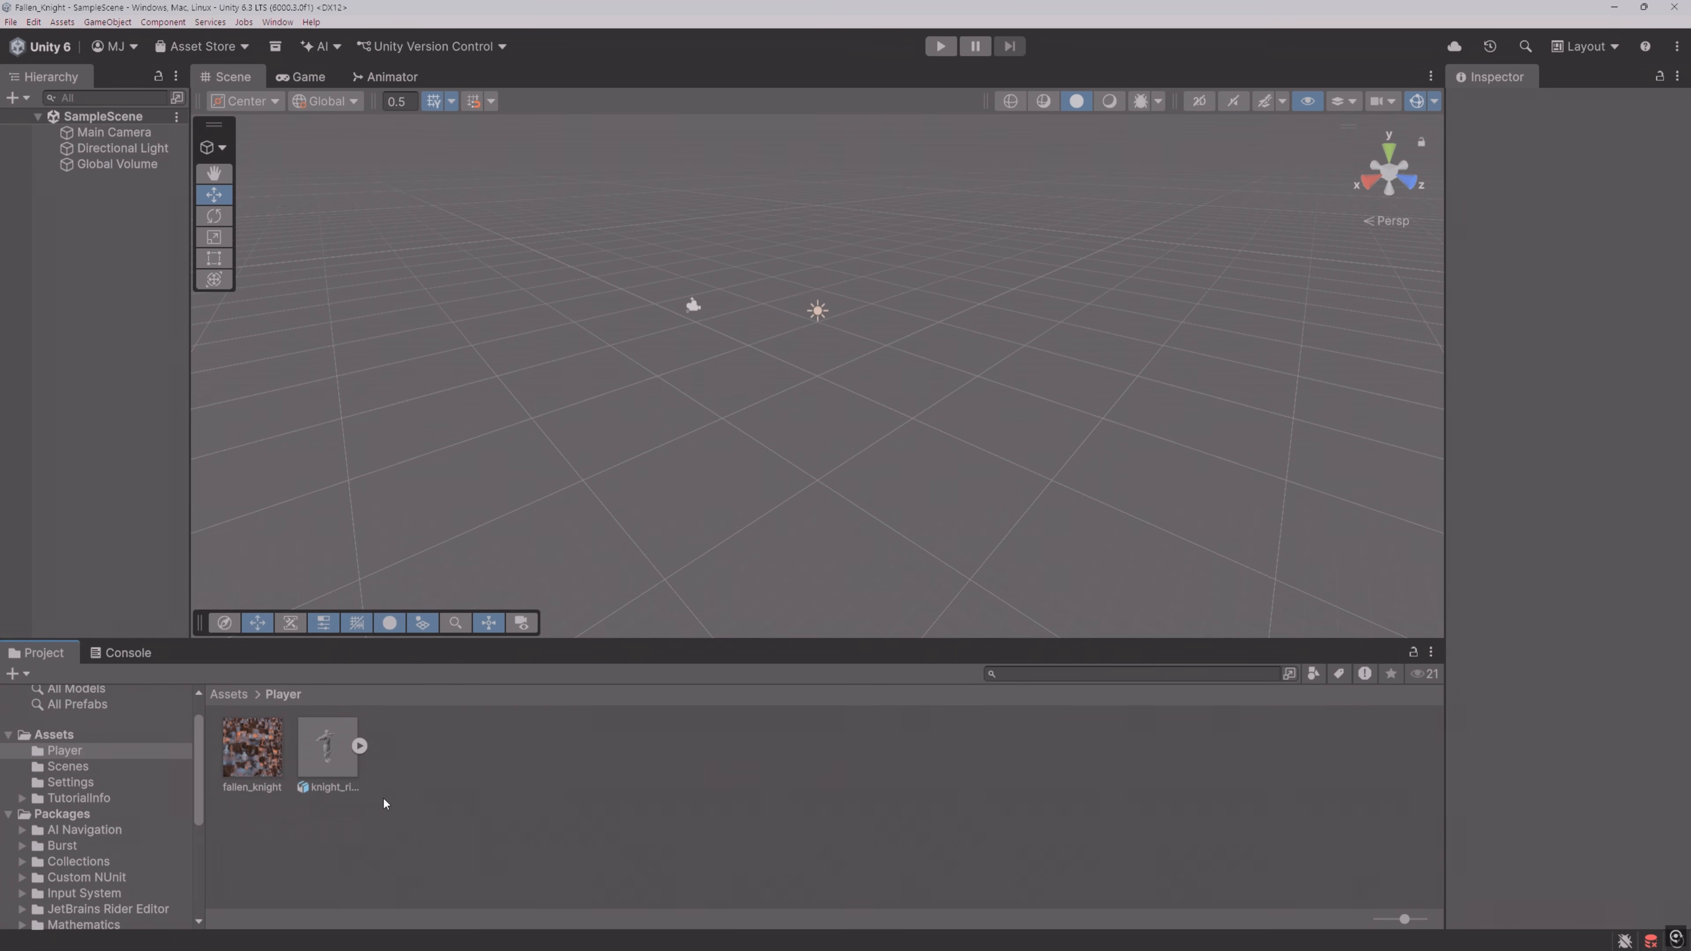
{"action": "left_click", "coordinate": [341, 747]}
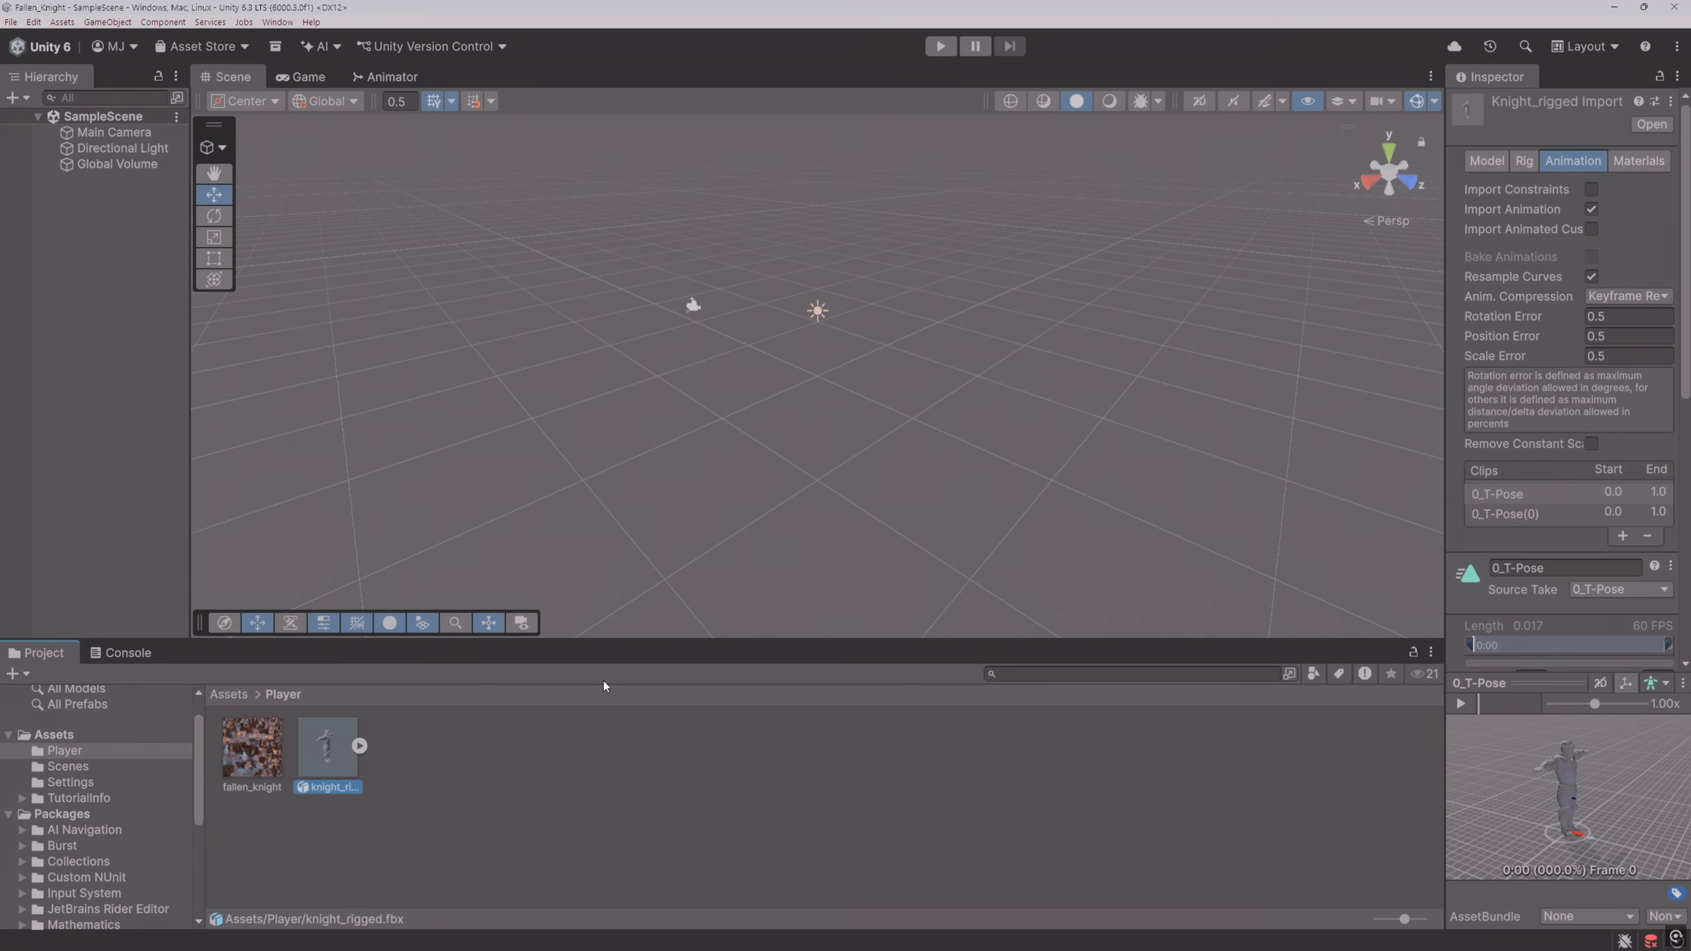
{"action": "left_click_drag", "start_coordinate": [1440, 467], "coordinate": [1369, 480]}
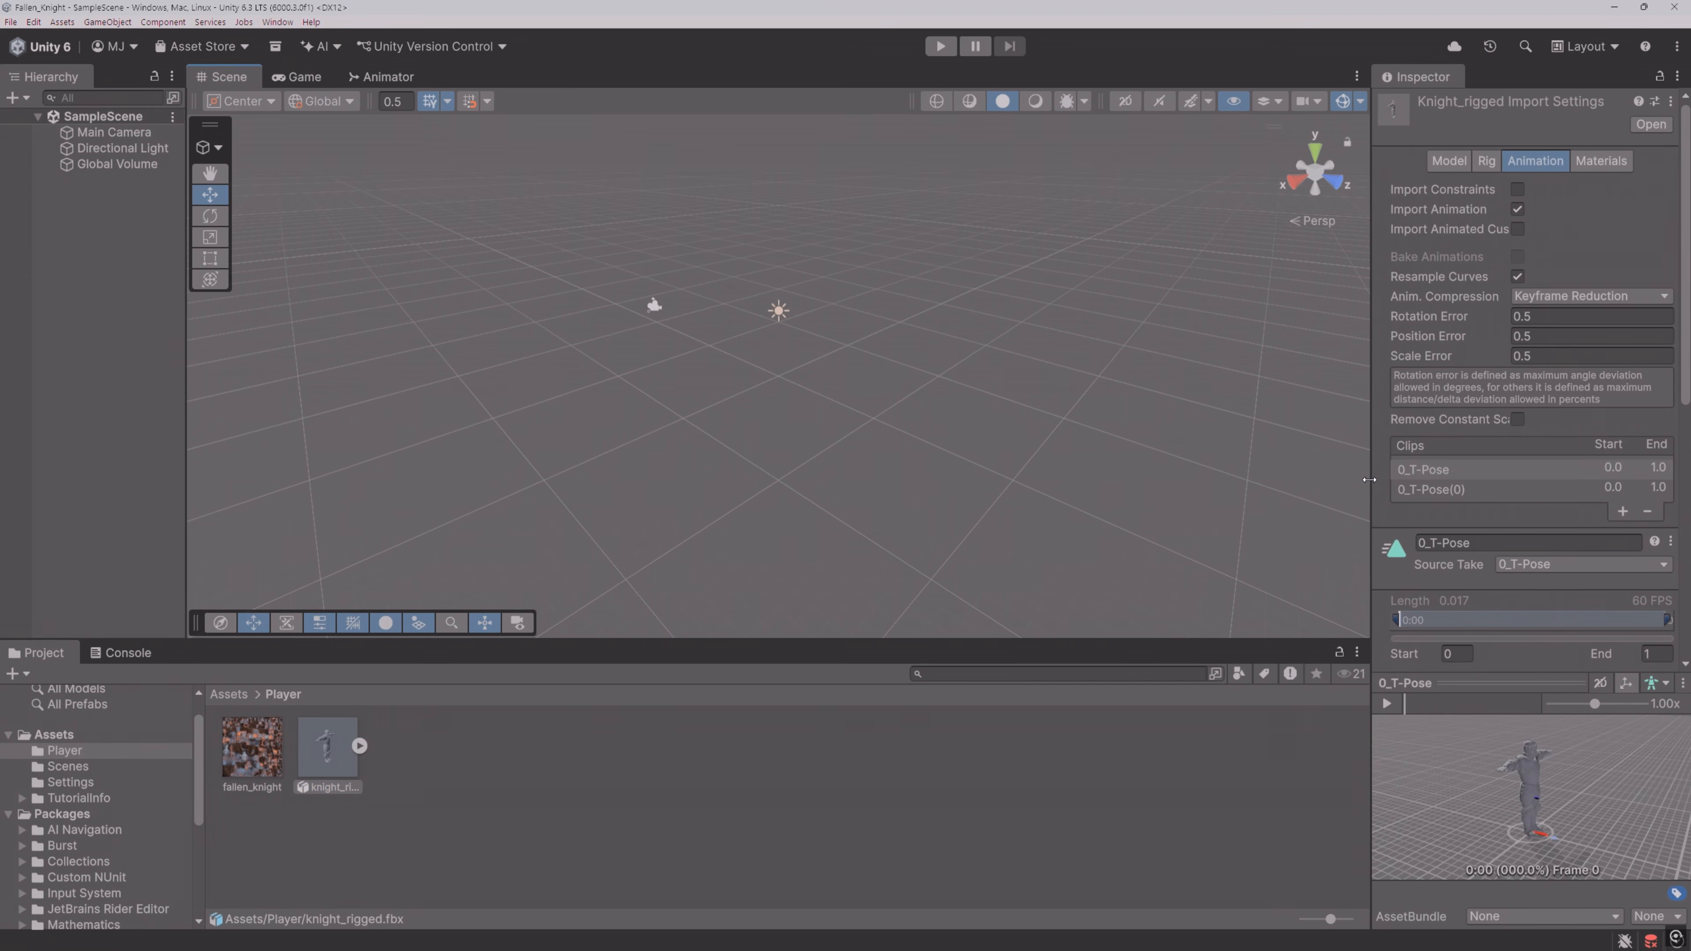
Step: Set the Normals of the knight_rigged model import to Calculate and apply the change
{"action": "left_click", "coordinate": [1448, 162]}
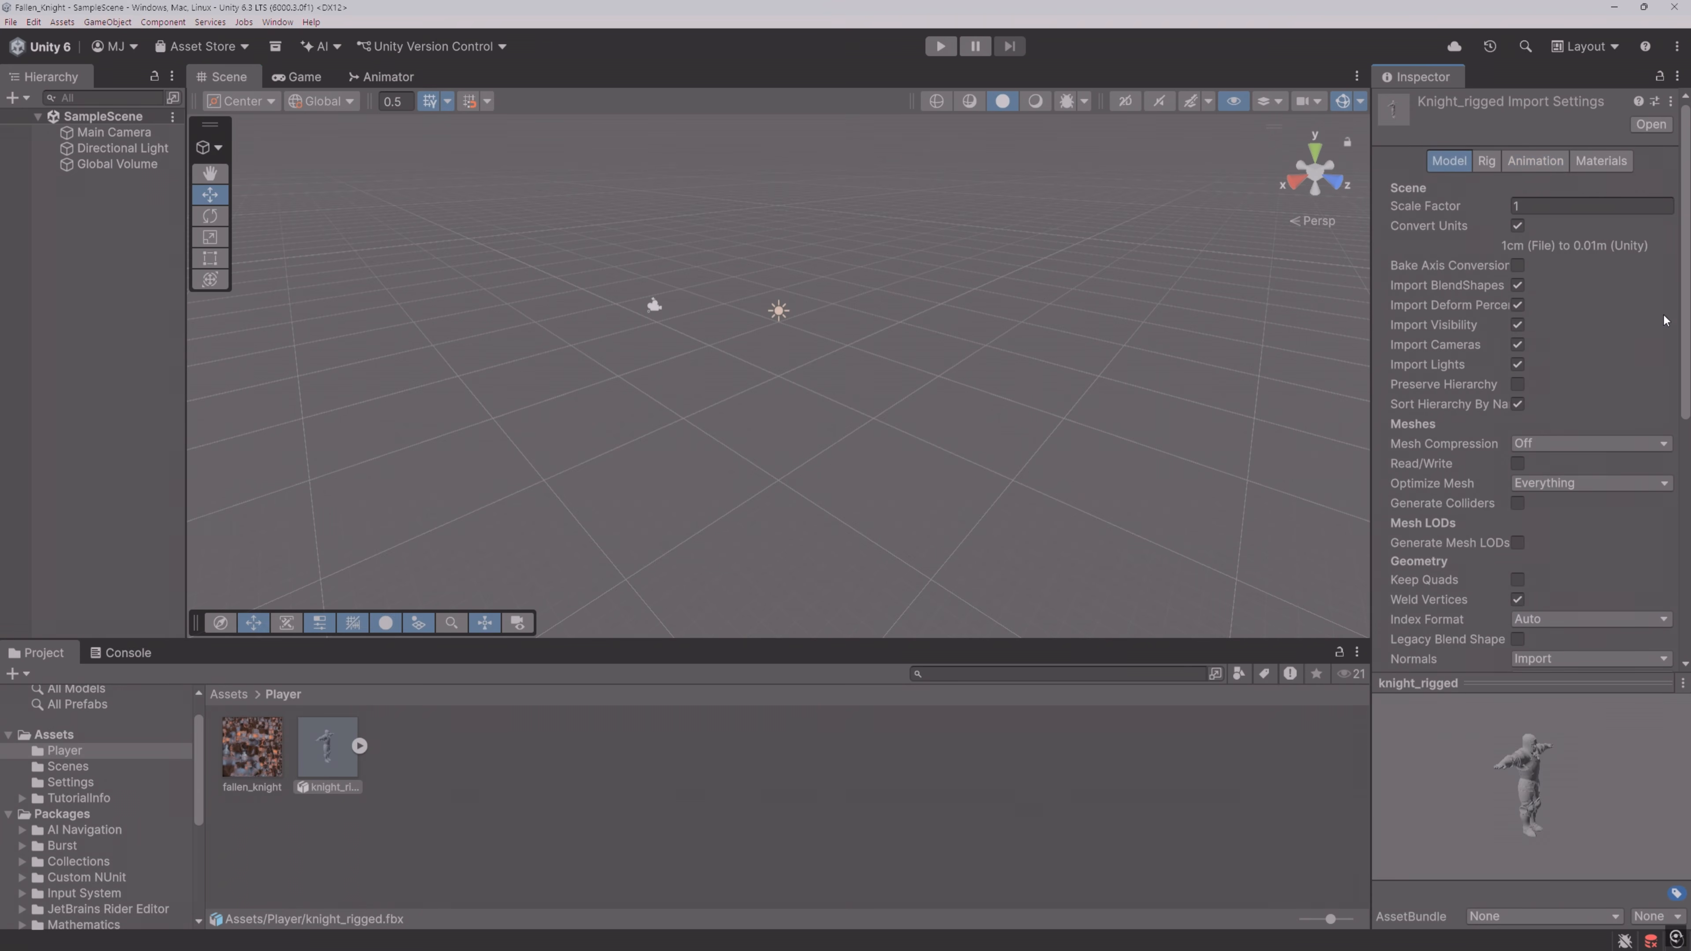
{"action": "left_click_drag", "start_coordinate": [1688, 268], "coordinate": [1686, 448]}
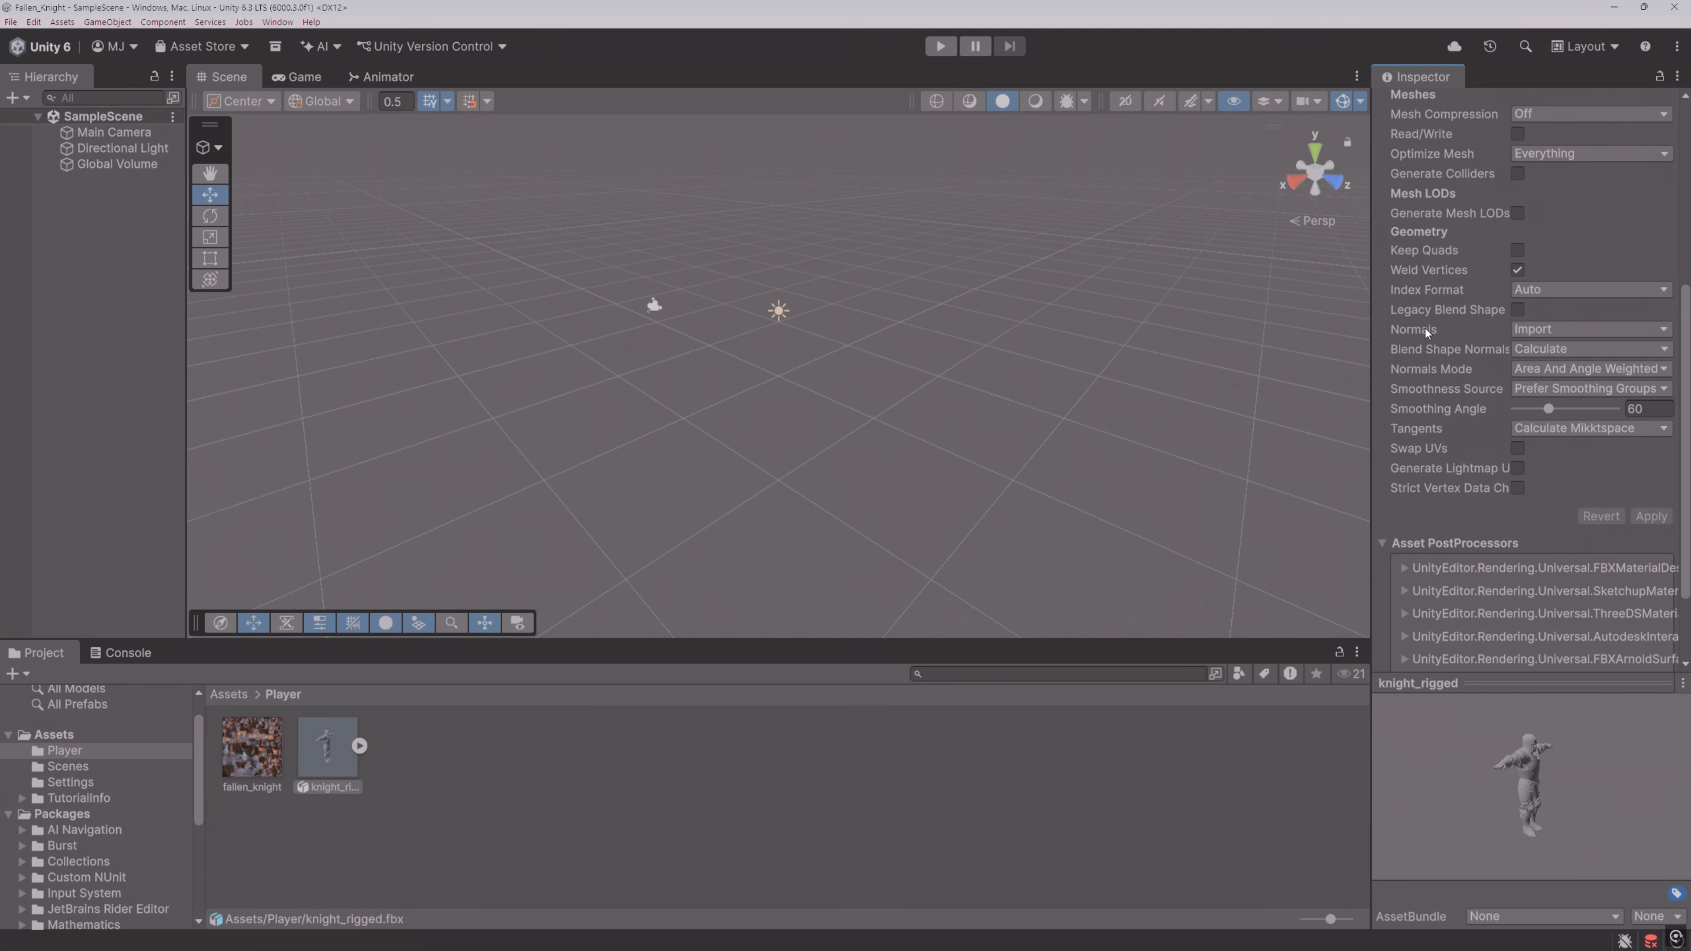
{"action": "left_click", "coordinate": [1585, 333]}
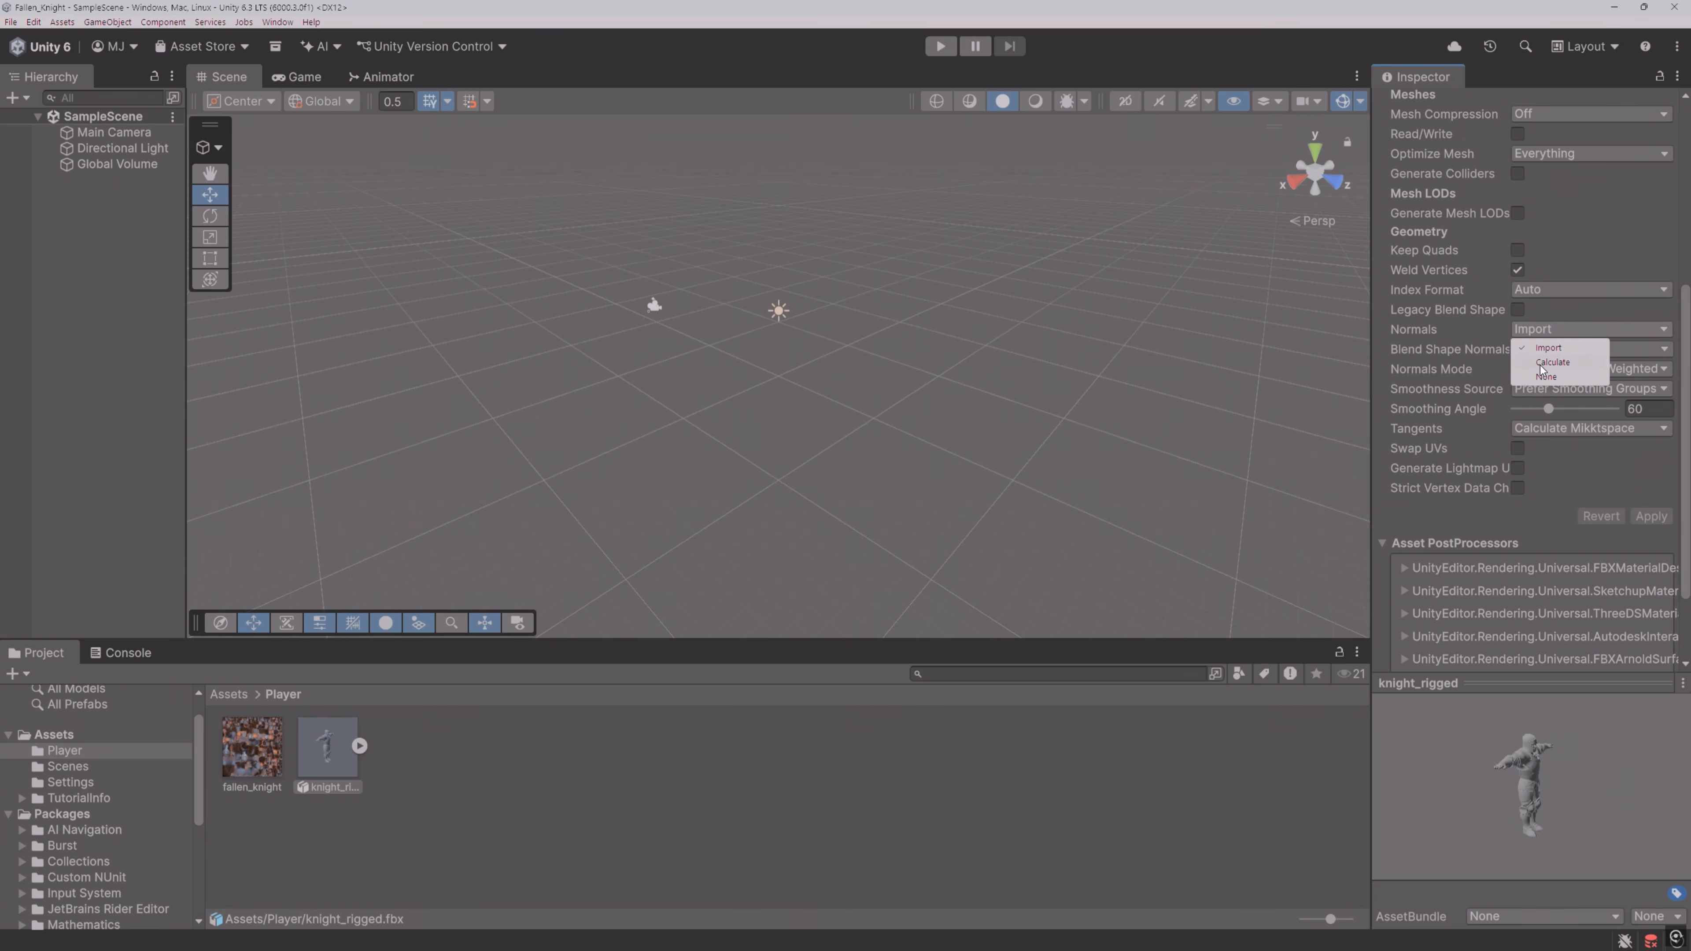
{"action": "left_click", "coordinate": [1552, 363]}
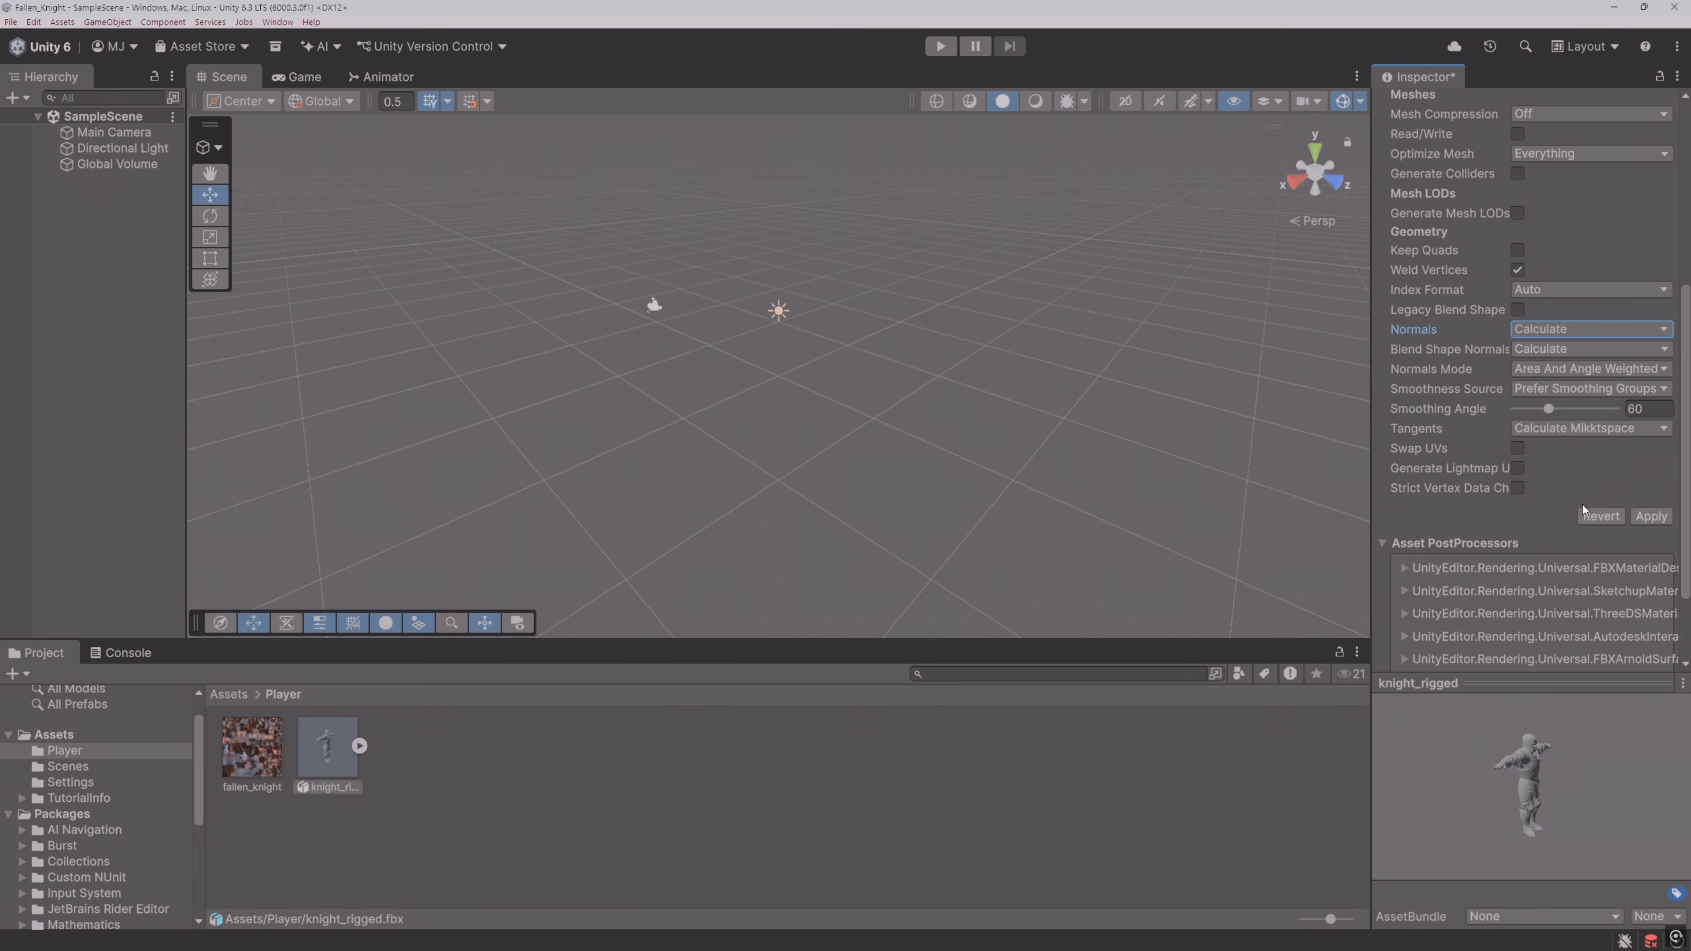
{"action": "left_click", "coordinate": [1651, 517]}
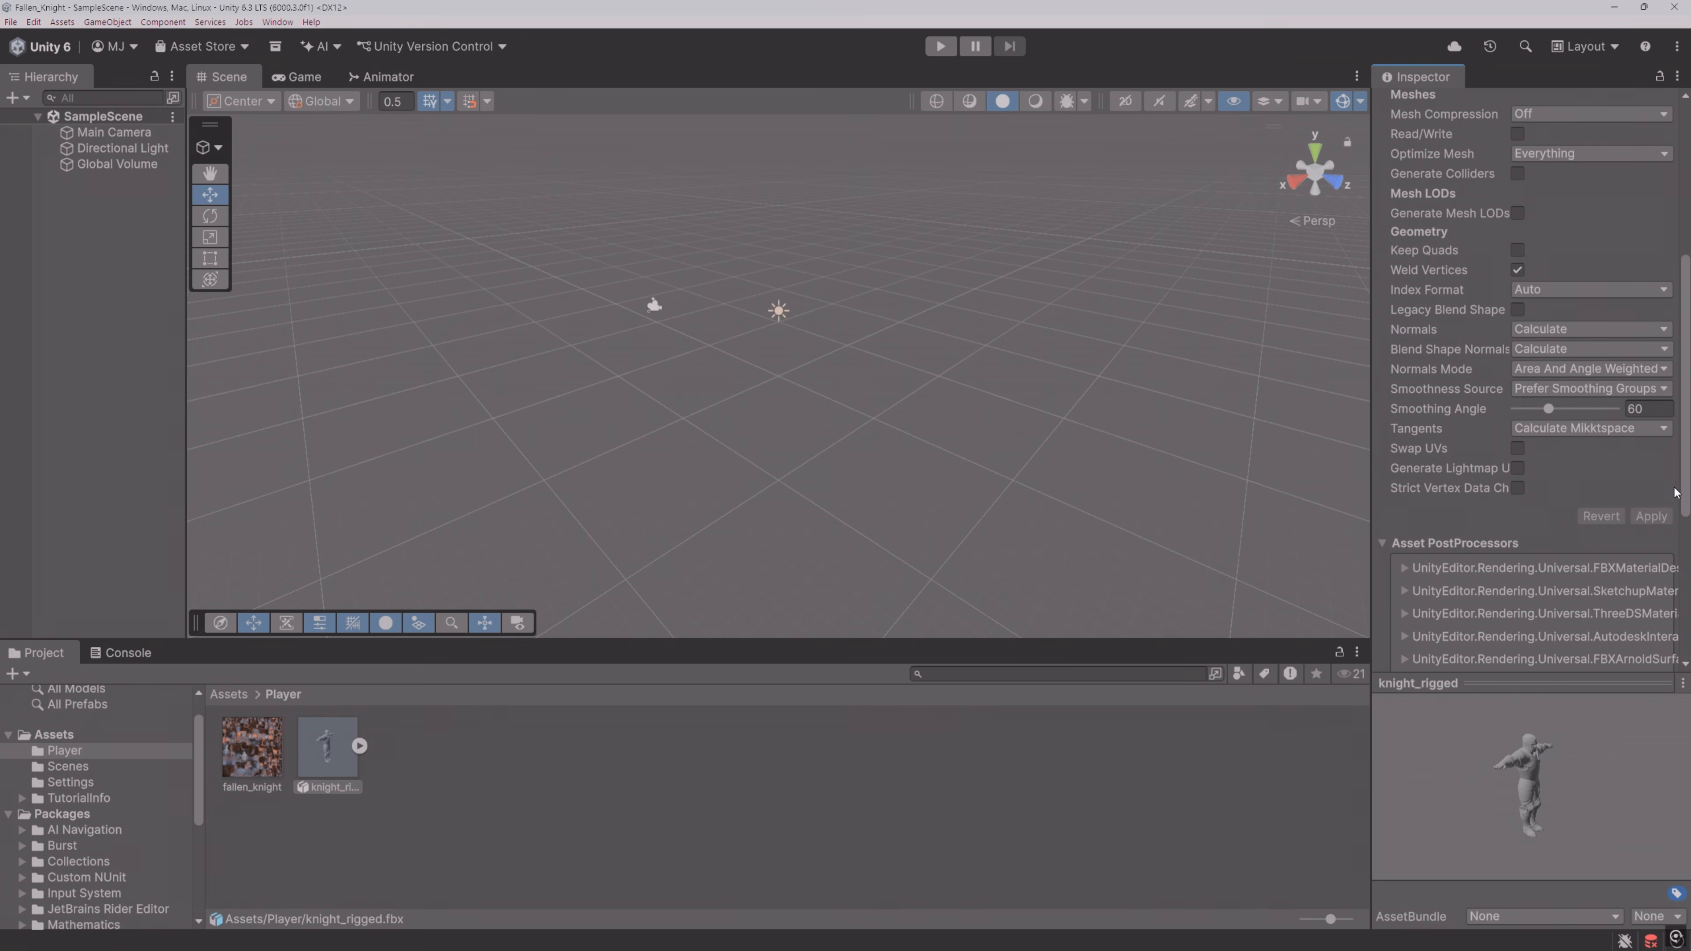
Step: Set the knight_rigged rig's Animation Type to Humanoid and apply the change
{"action": "left_click_drag", "start_coordinate": [1685, 491], "coordinate": [1685, 311]}
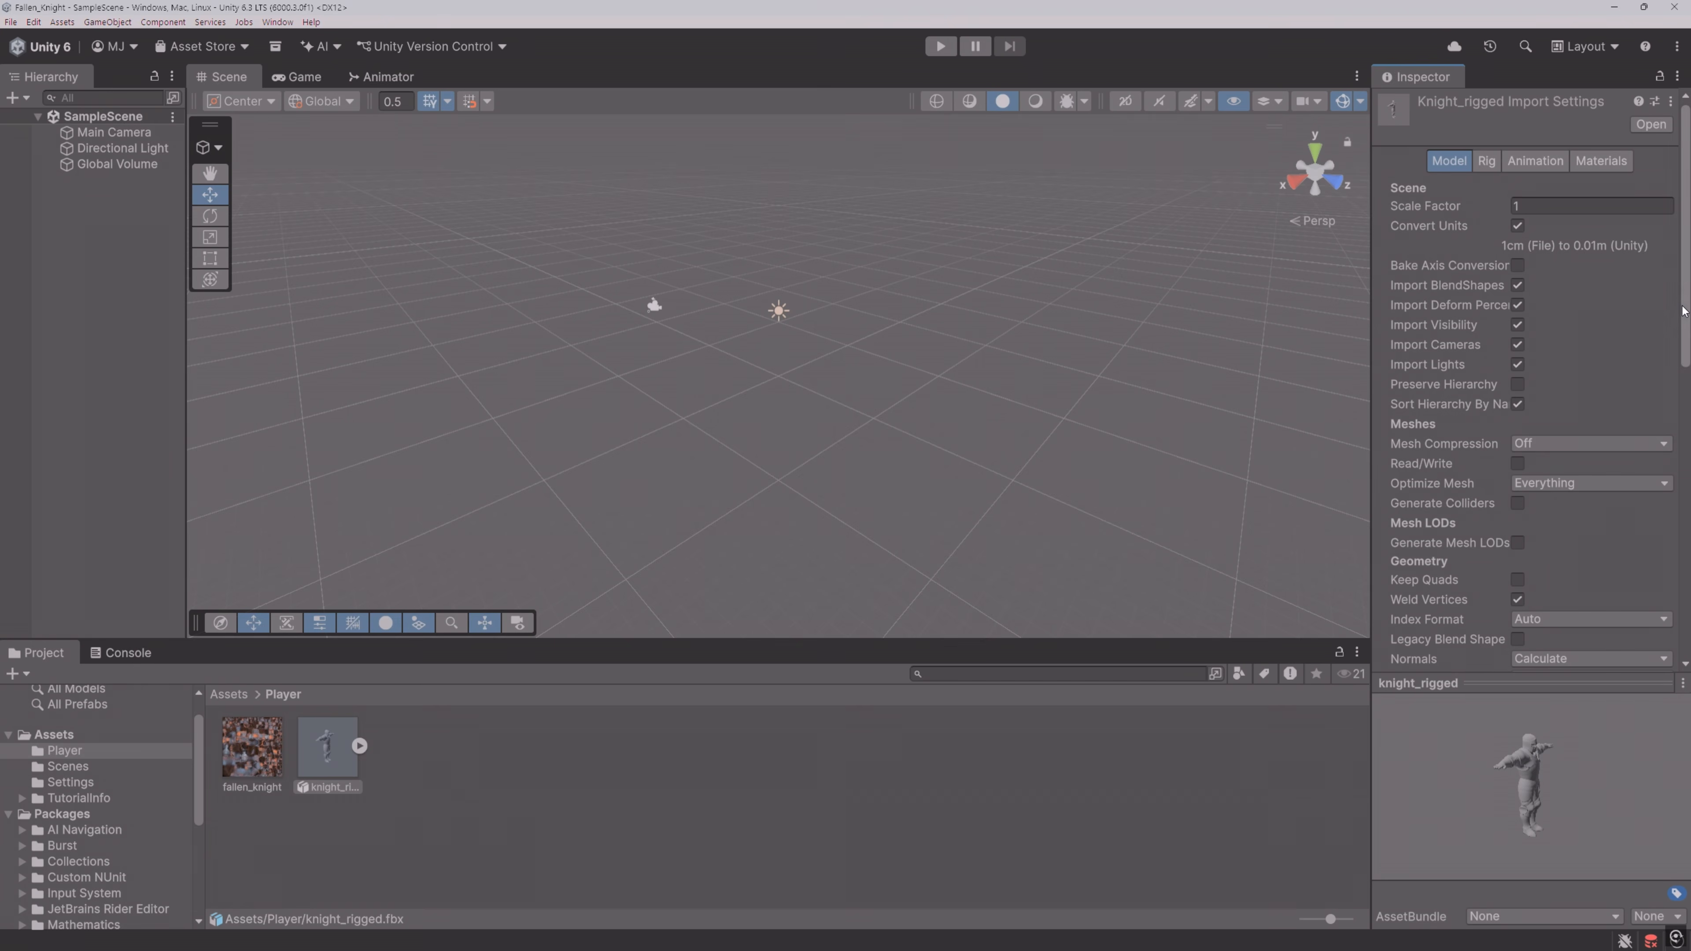
{"action": "left_click", "coordinate": [1487, 162]}
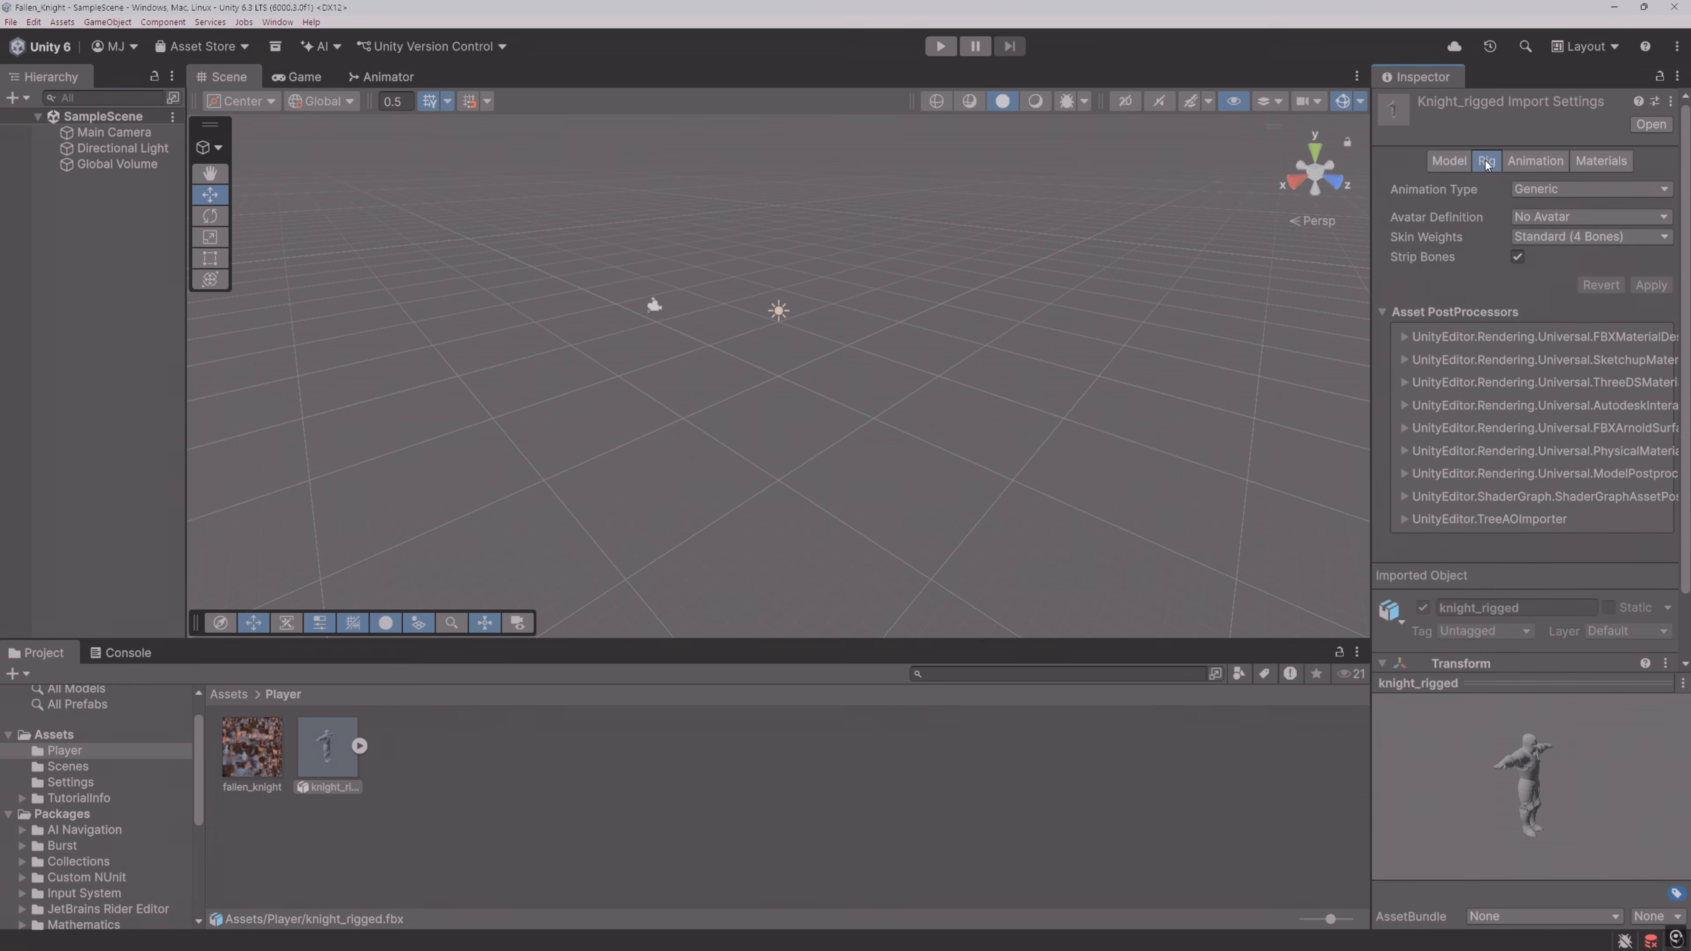
{"action": "left_click", "coordinate": [1591, 192]}
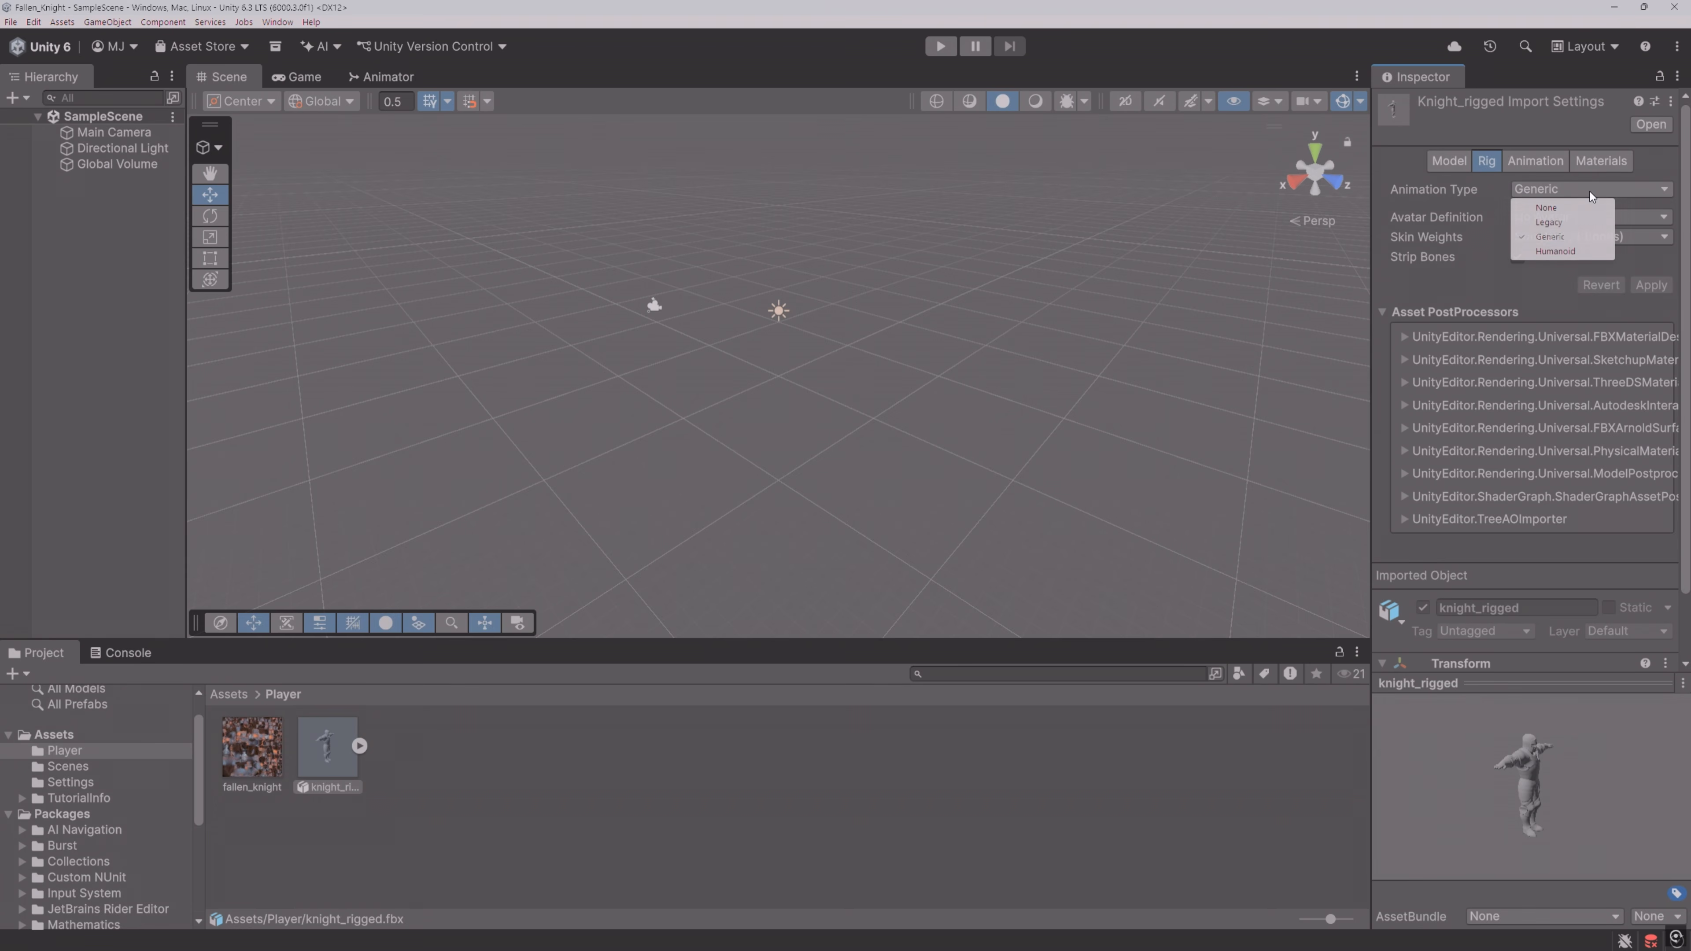
{"action": "left_click", "coordinate": [1555, 251]}
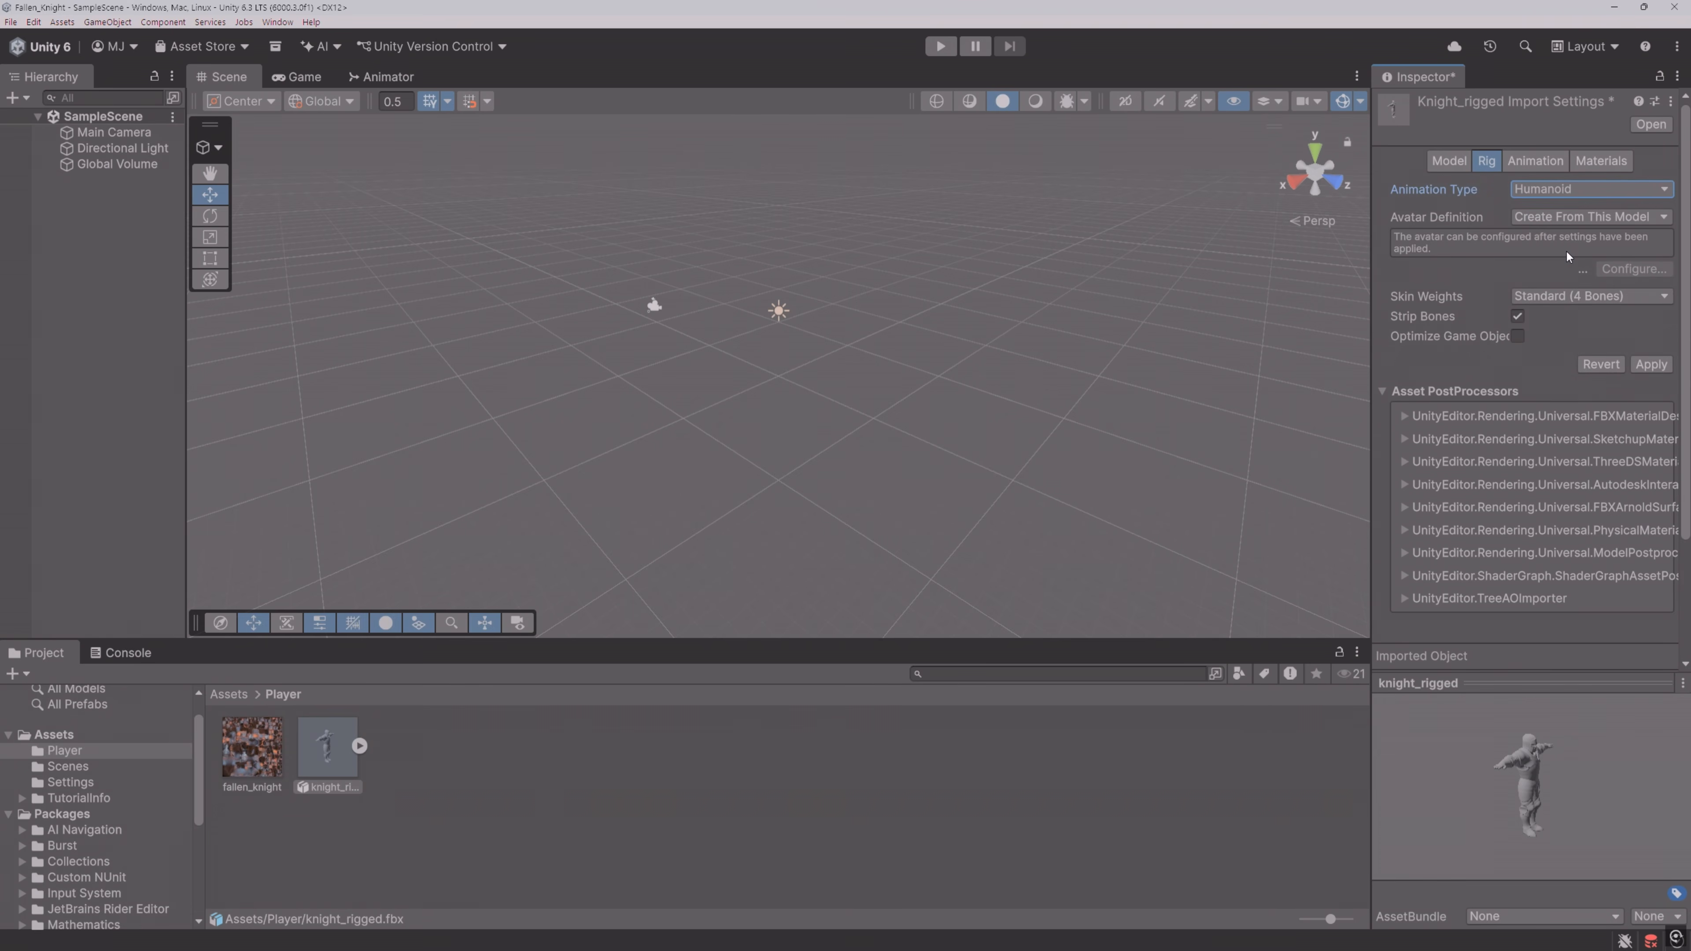
{"action": "left_click", "coordinate": [1652, 365]}
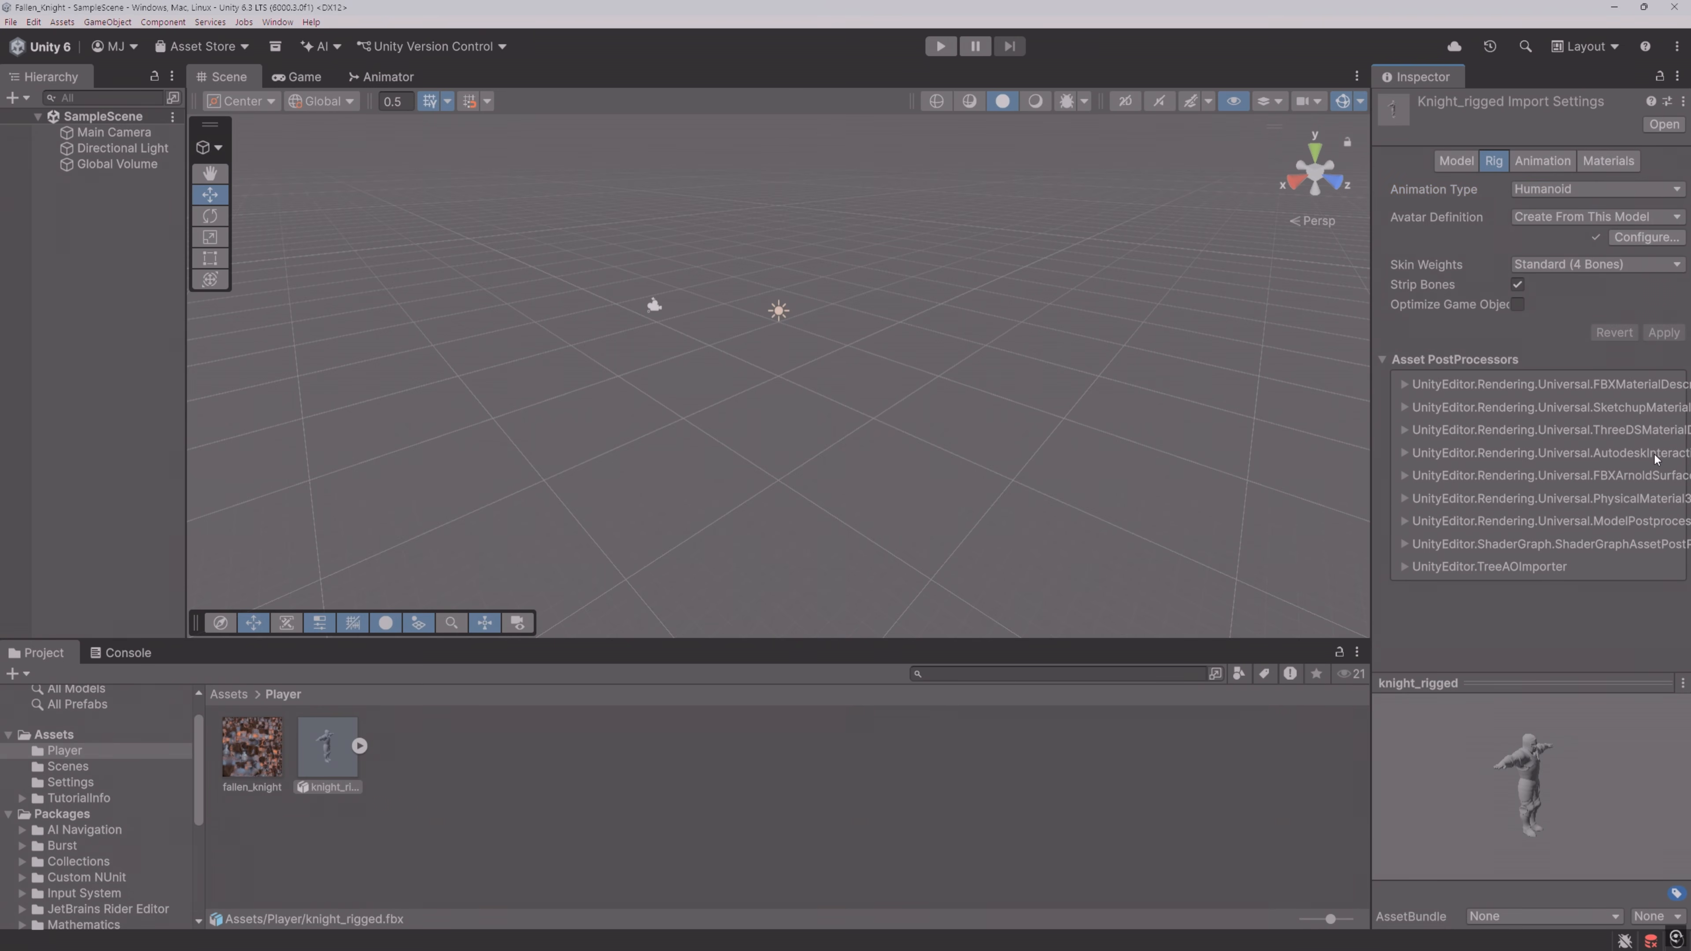
Step: Add a Terrain object to SampleScene and view its surface up close
{"action": "right_click", "coordinate": [85, 268]}
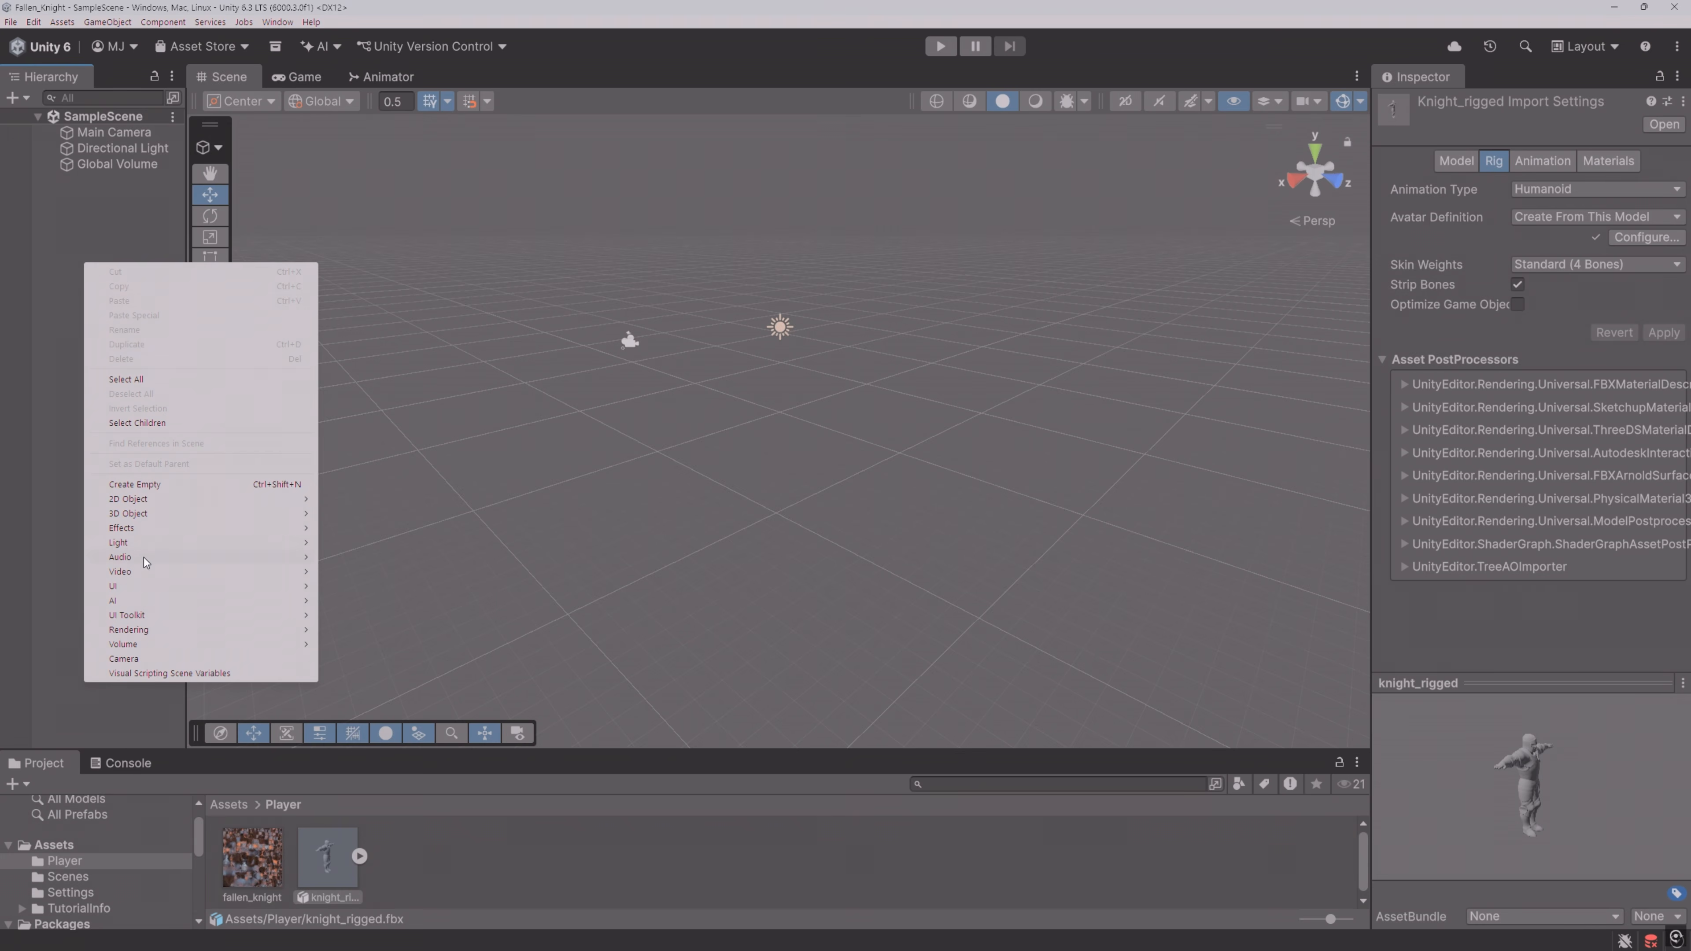
{"action": "mouse_move", "coordinate": [178, 518]}
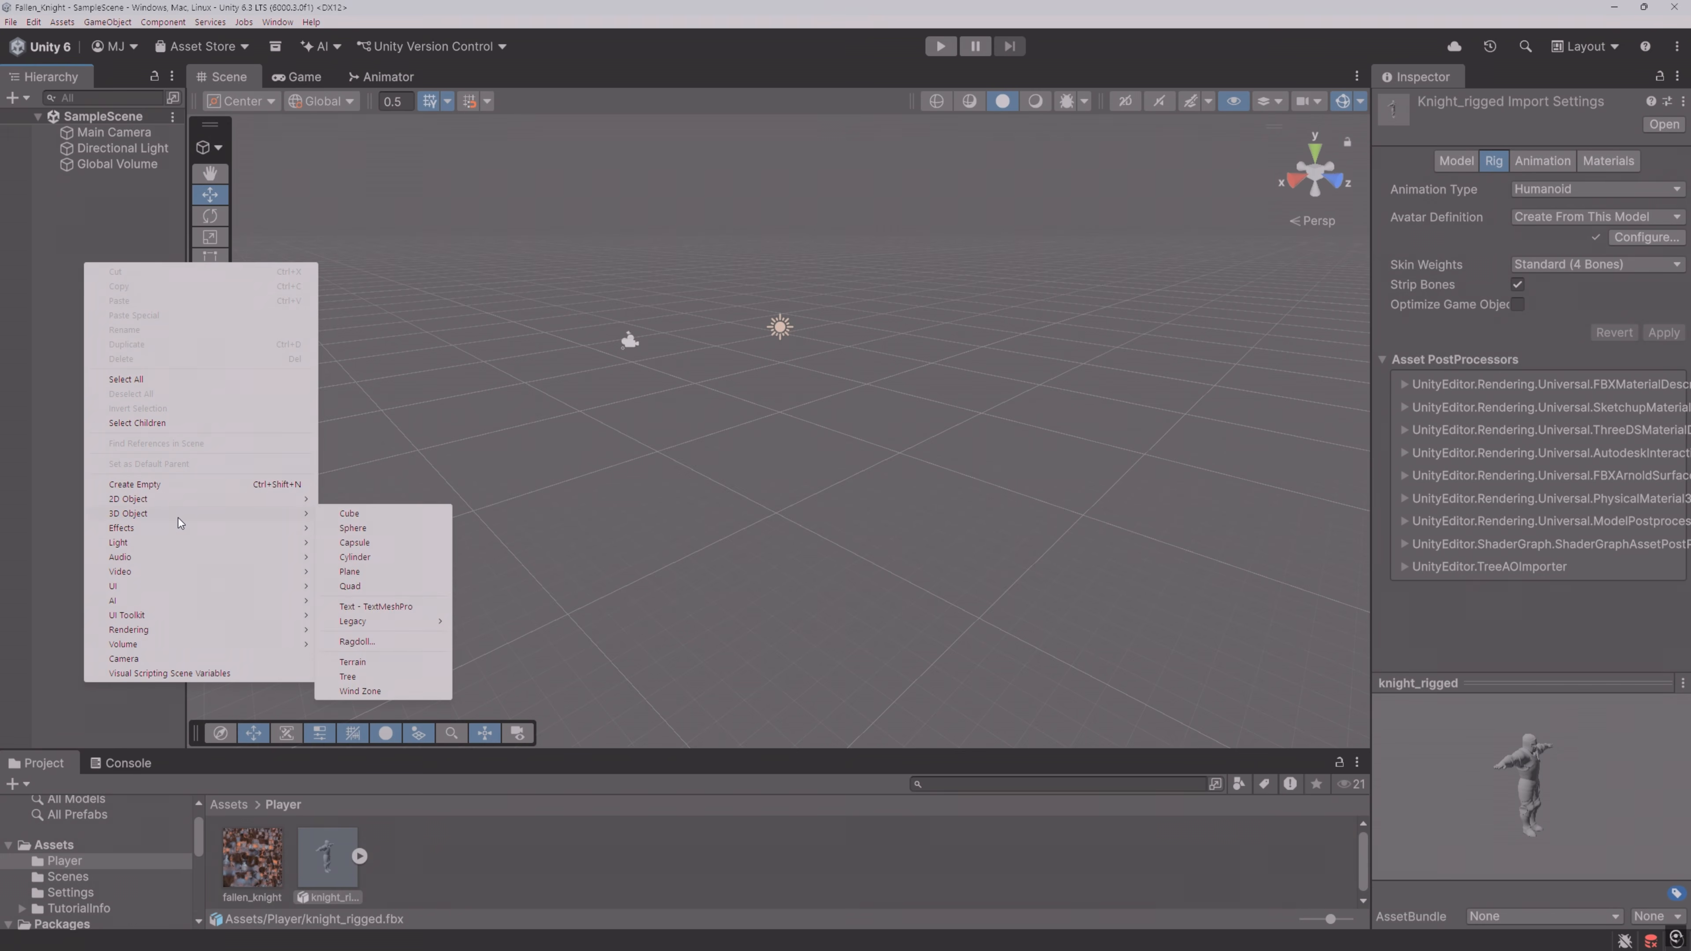
{"action": "left_click", "coordinate": [352, 663]}
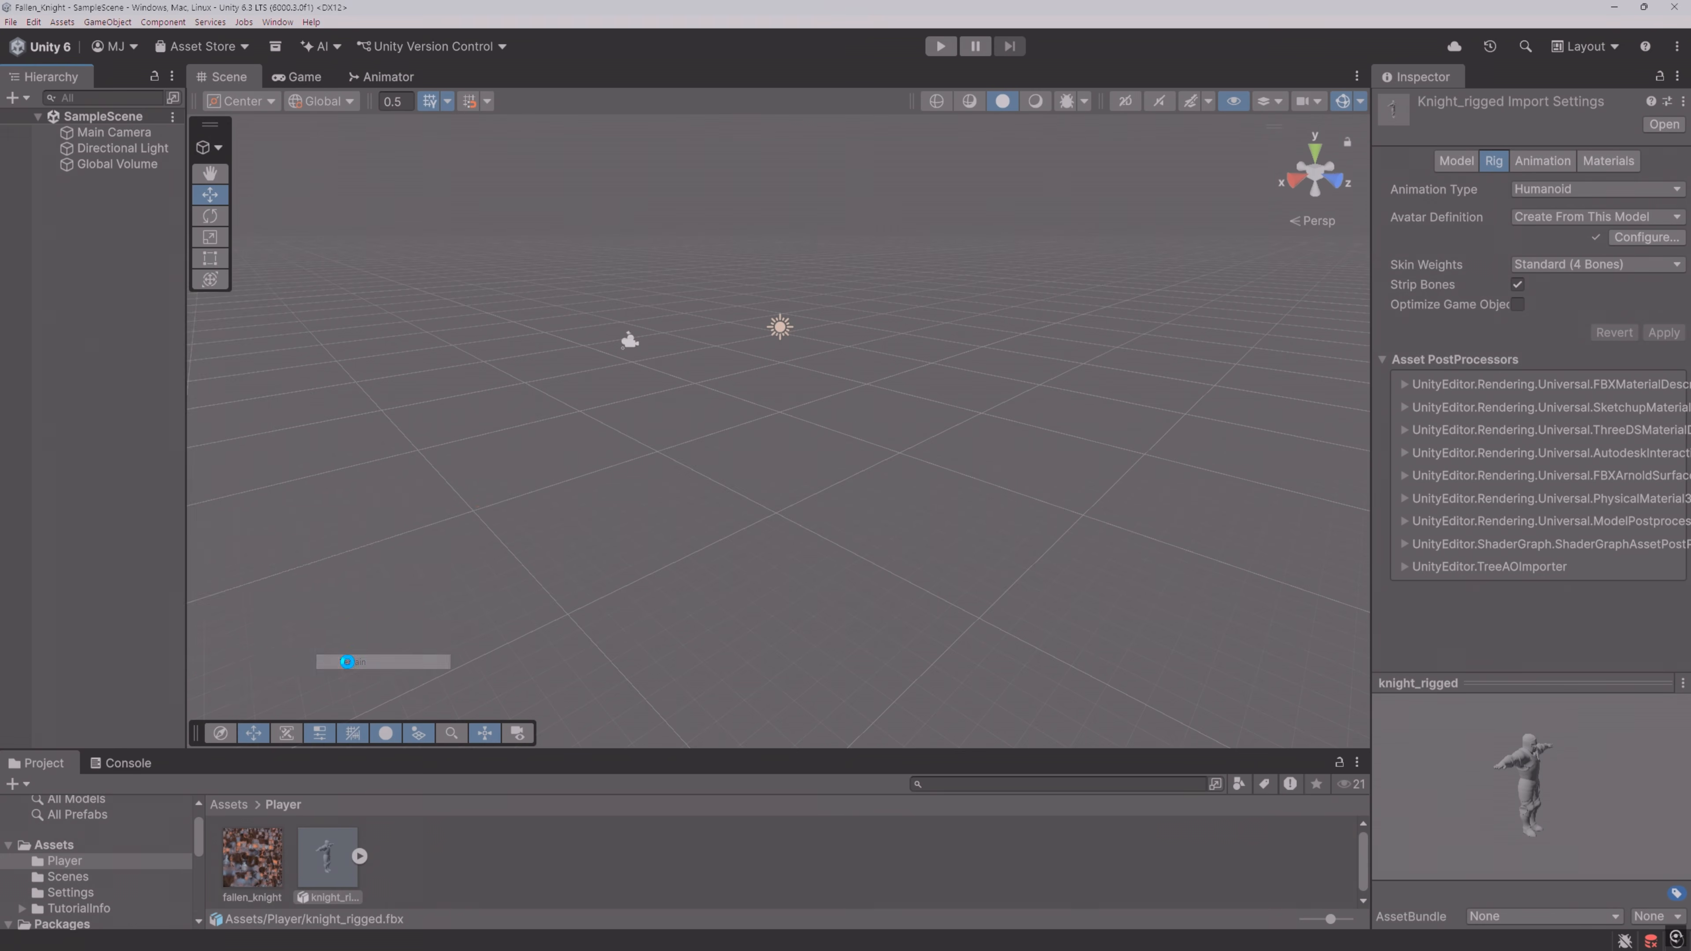
{"action": "right_click_drag", "start_coordinate": [767, 618], "coordinate": [161, 504]}
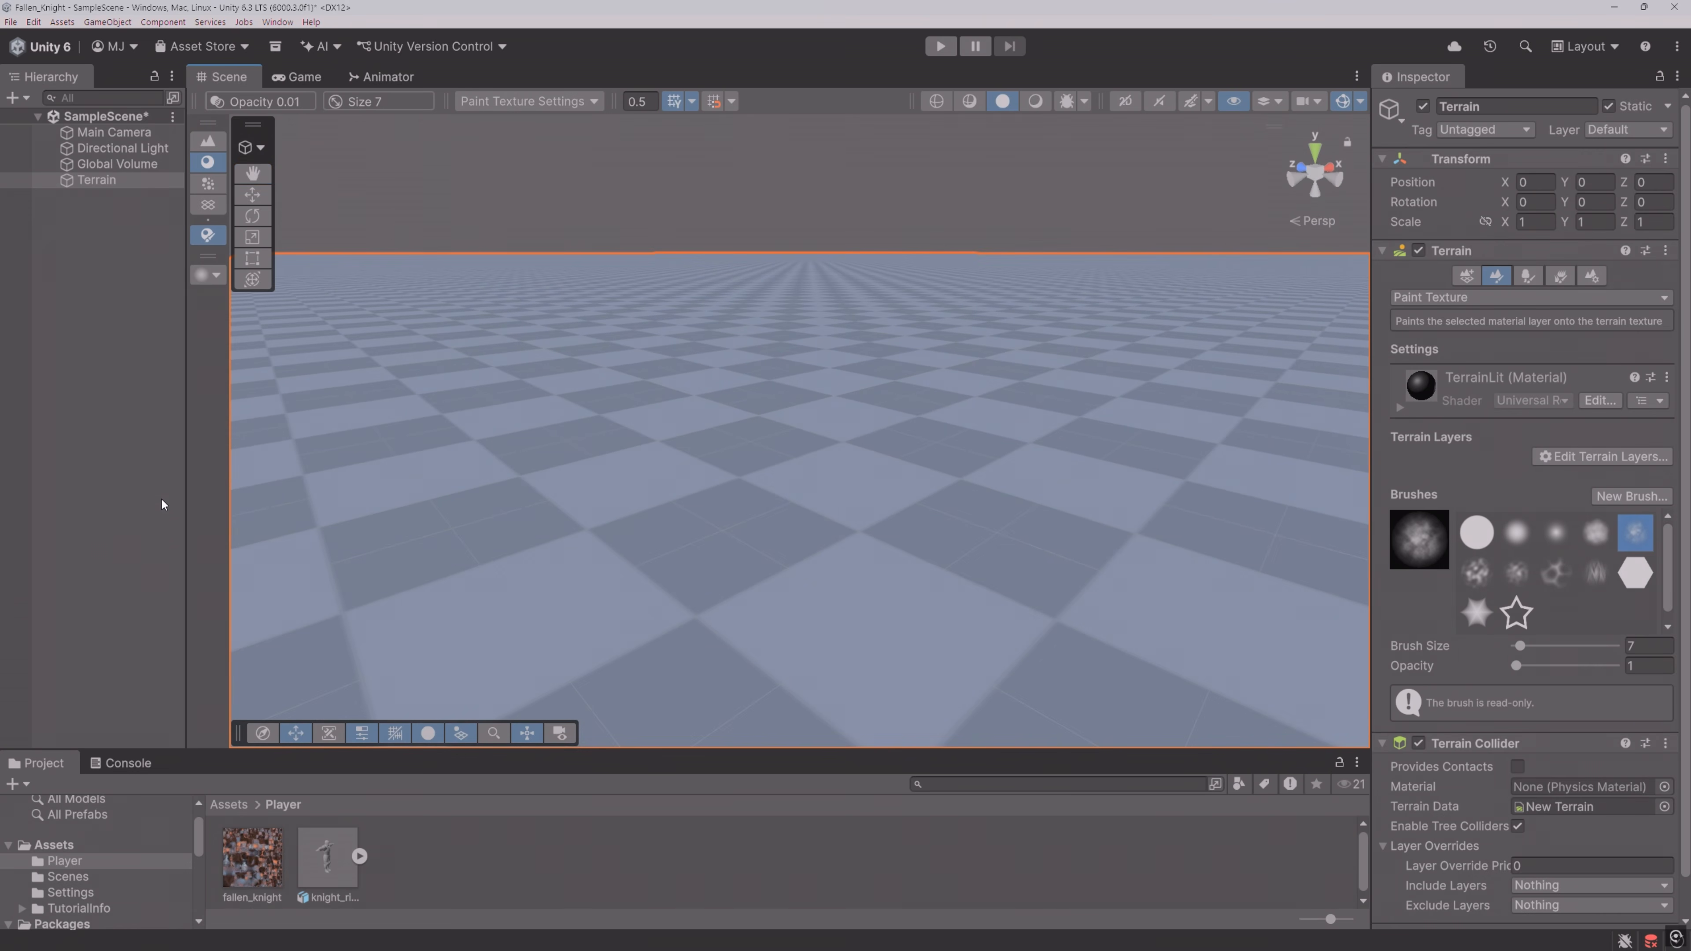
Step: Place the knight_rigged model from the Player folder on the terrain and view it from the front
{"action": "left_click_drag", "start_coordinate": [322, 875], "coordinate": [745, 611]}
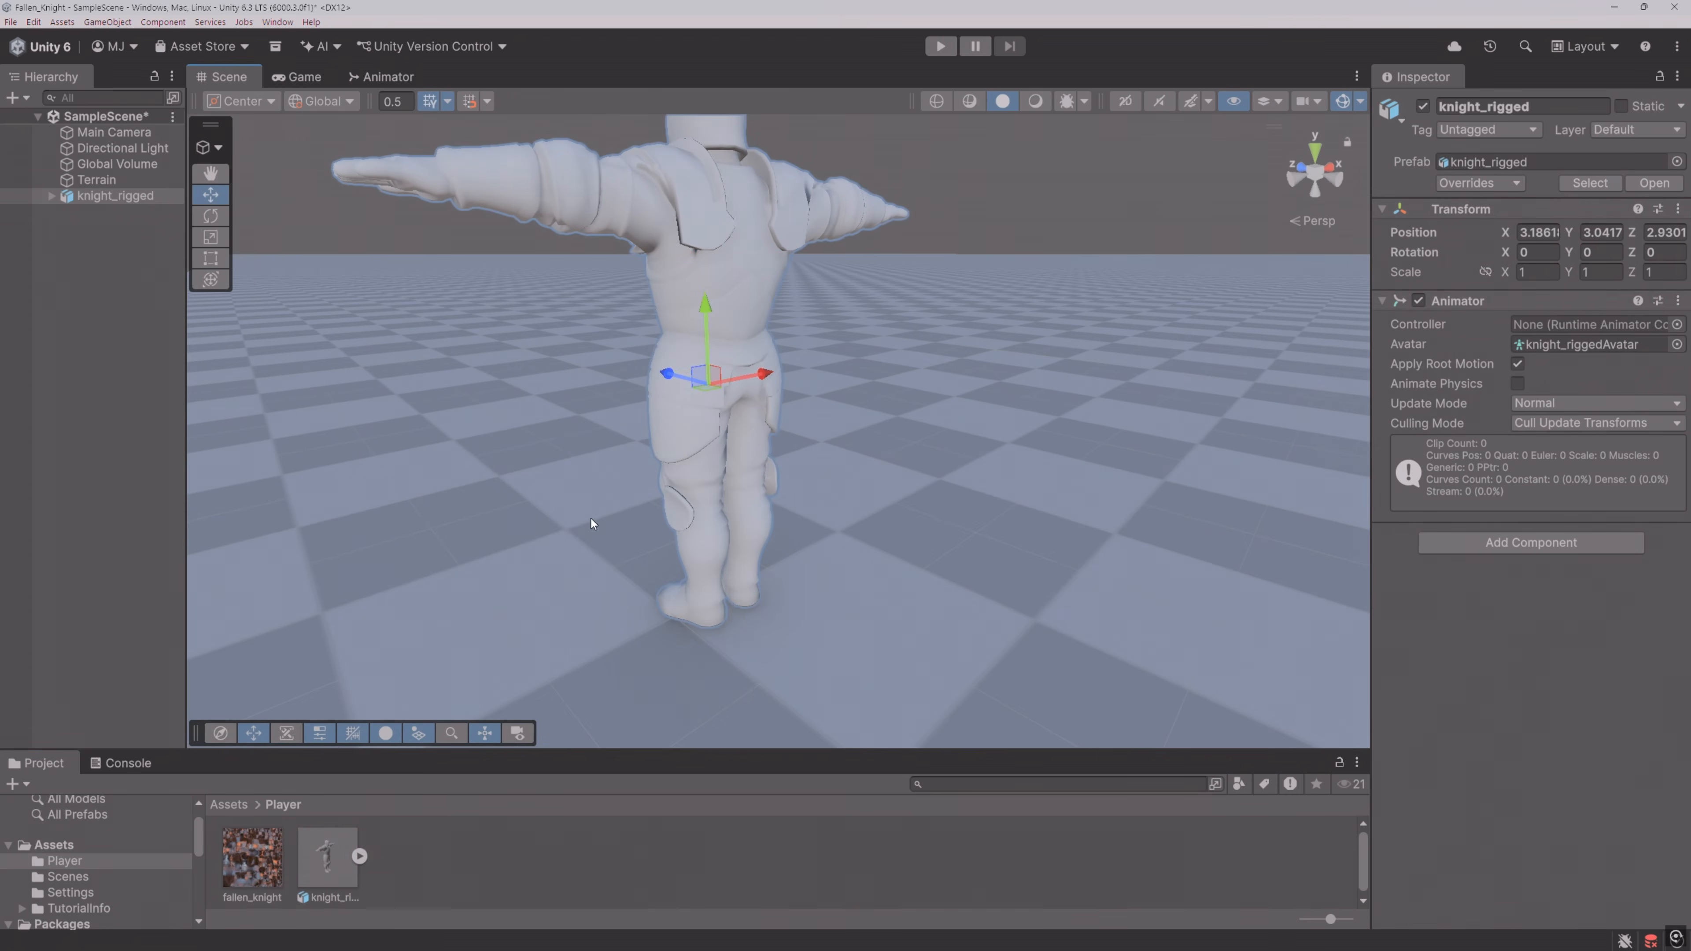
{"action": "right_click_drag", "start_coordinate": [586, 519], "coordinate": [1322, 505]}
{"action": "key", "text": "w"}
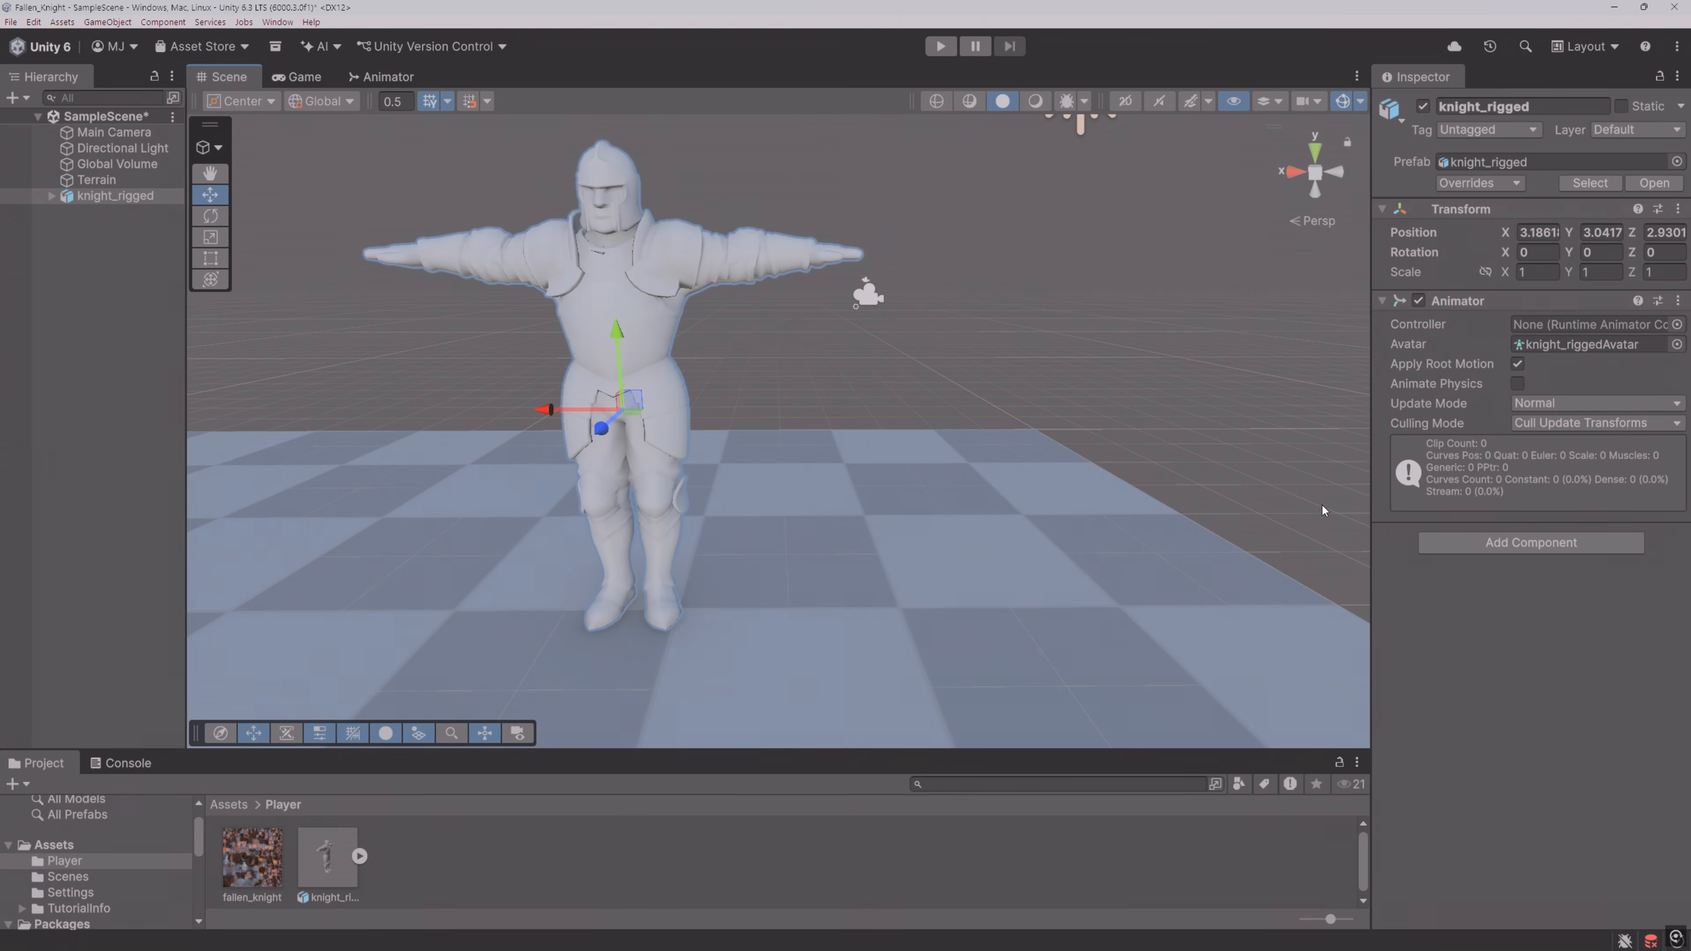
Step: Create a cube and stand it on the terrain beside the knight, at about X 2.1, Y 0.5, Z 2.77
{"action": "right_click", "coordinate": [100, 266]}
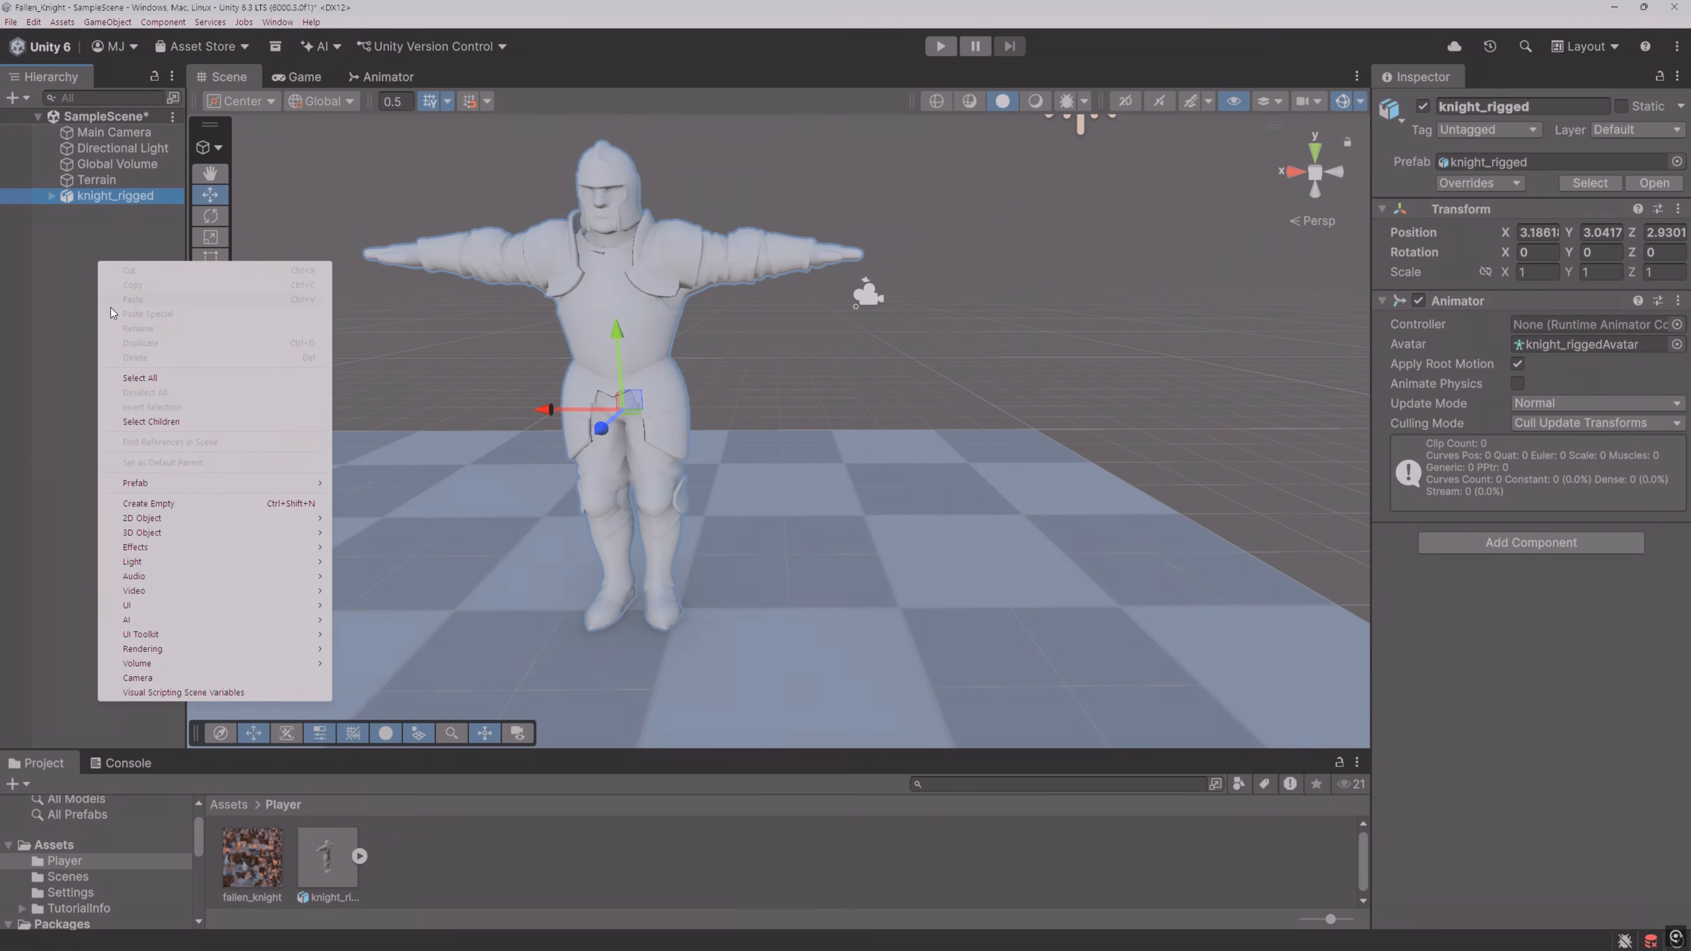
{"action": "mouse_move", "coordinate": [166, 533]}
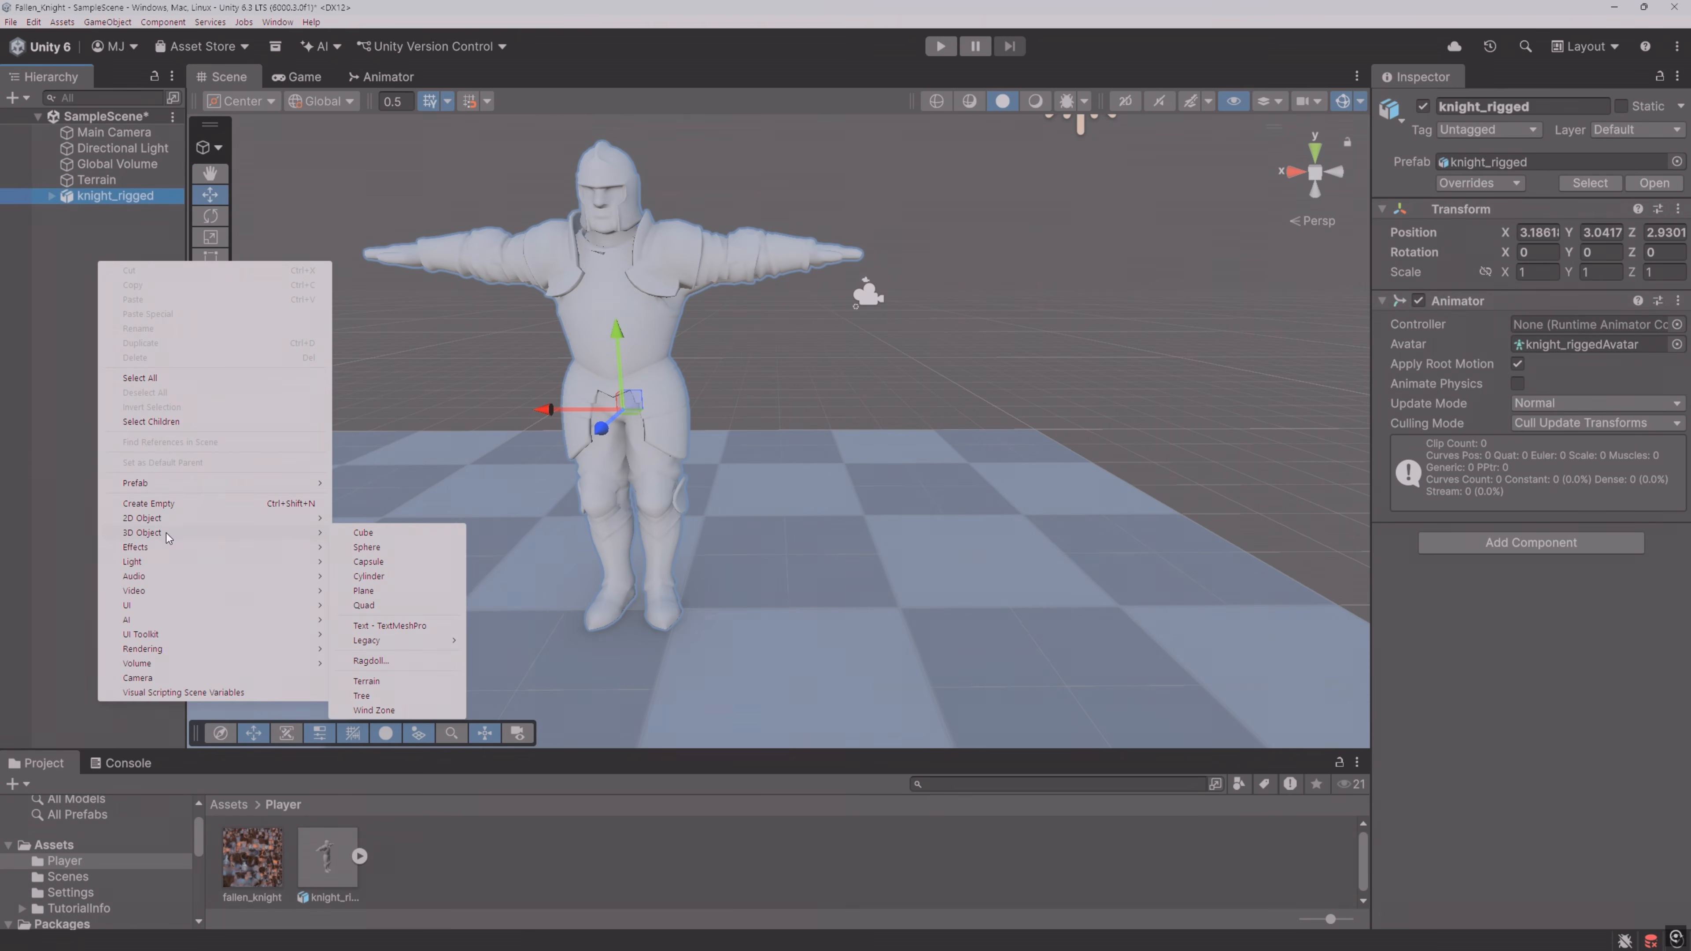
{"action": "left_click", "coordinate": [365, 534]}
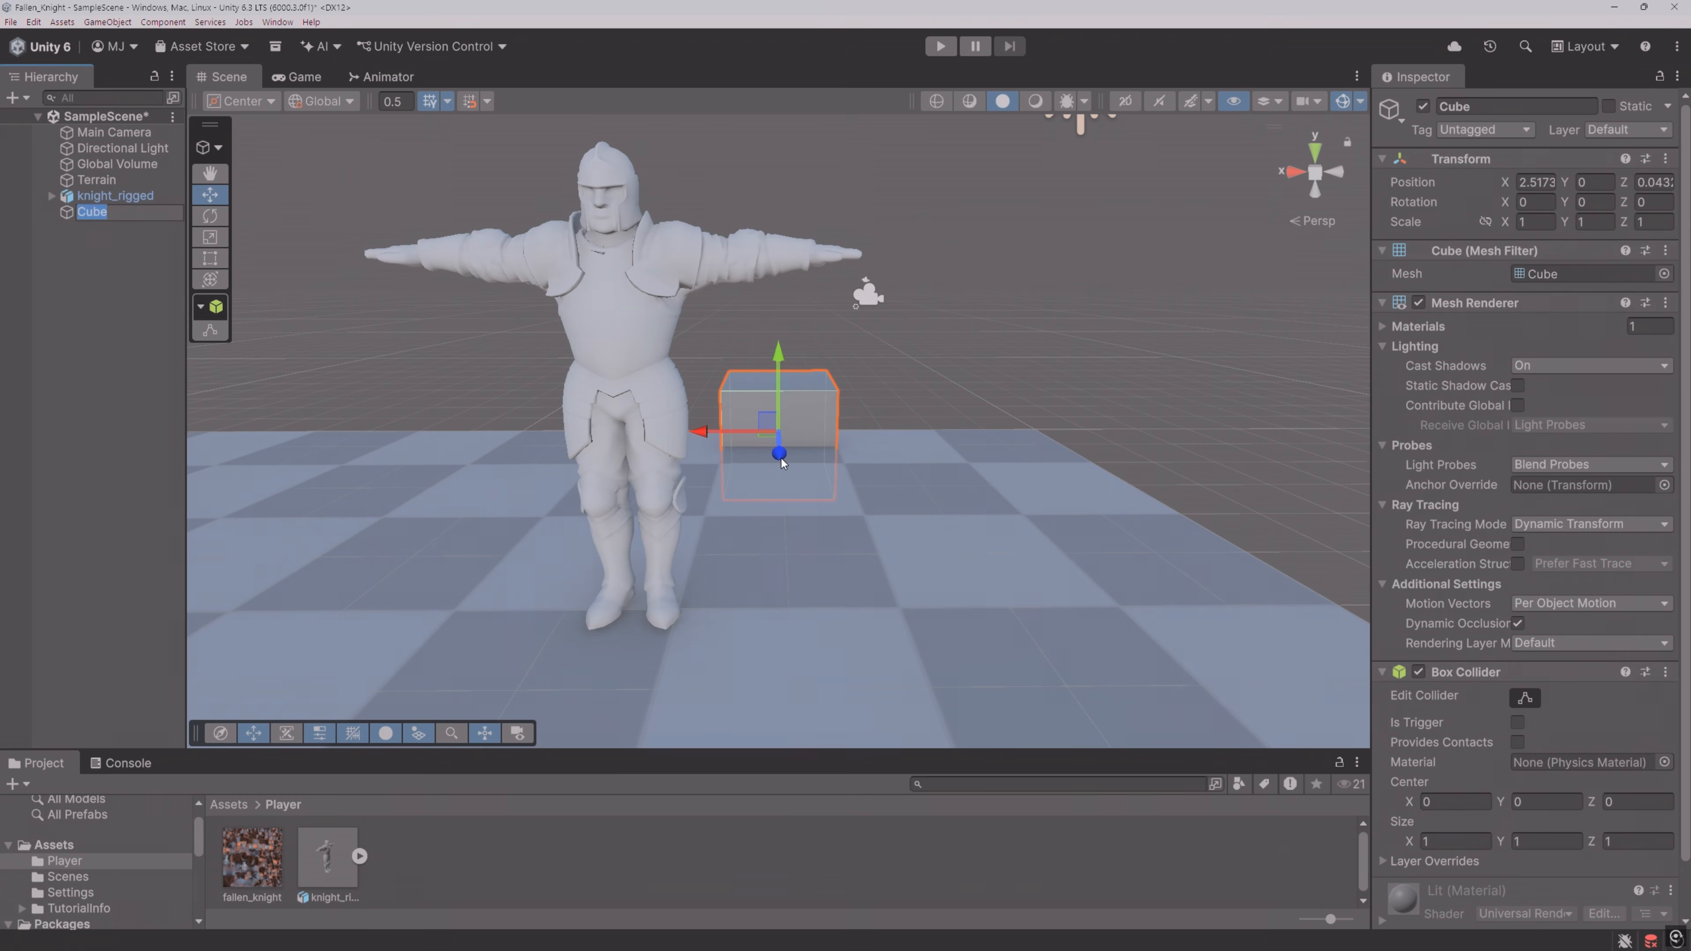
{"action": "left_click_drag", "start_coordinate": [779, 453], "coordinate": [785, 383]}
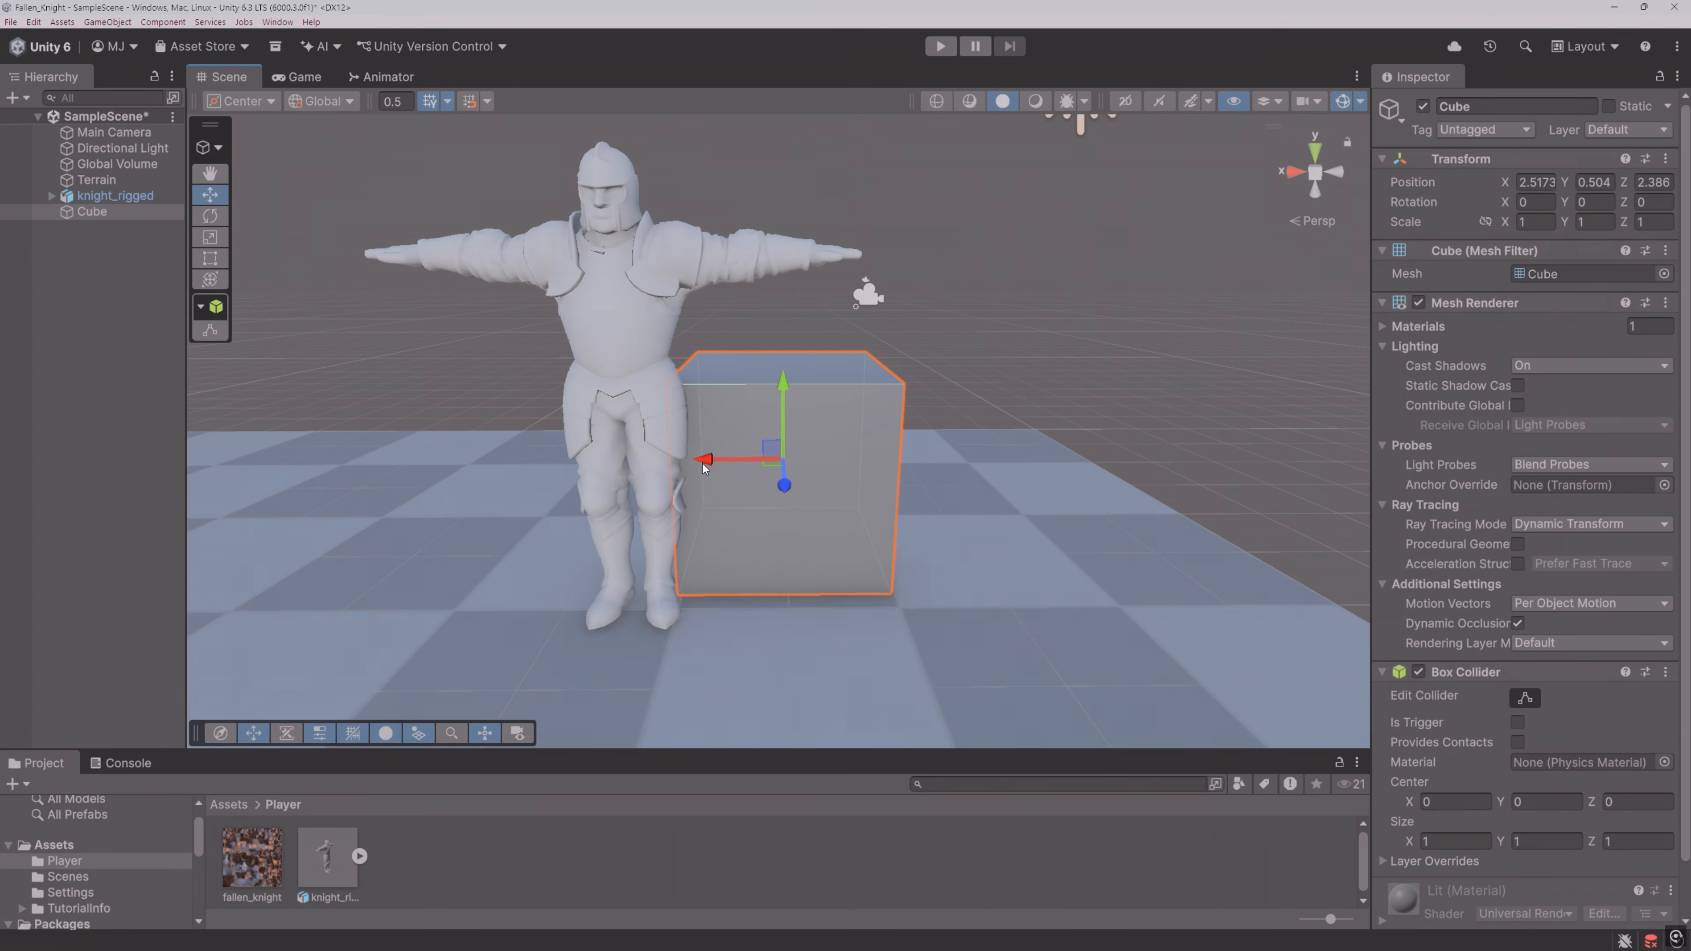
{"action": "left_click_drag", "start_coordinate": [699, 463], "coordinate": [775, 466]}
{"action": "left_click_drag", "start_coordinate": [875, 495], "coordinate": [878, 523]}
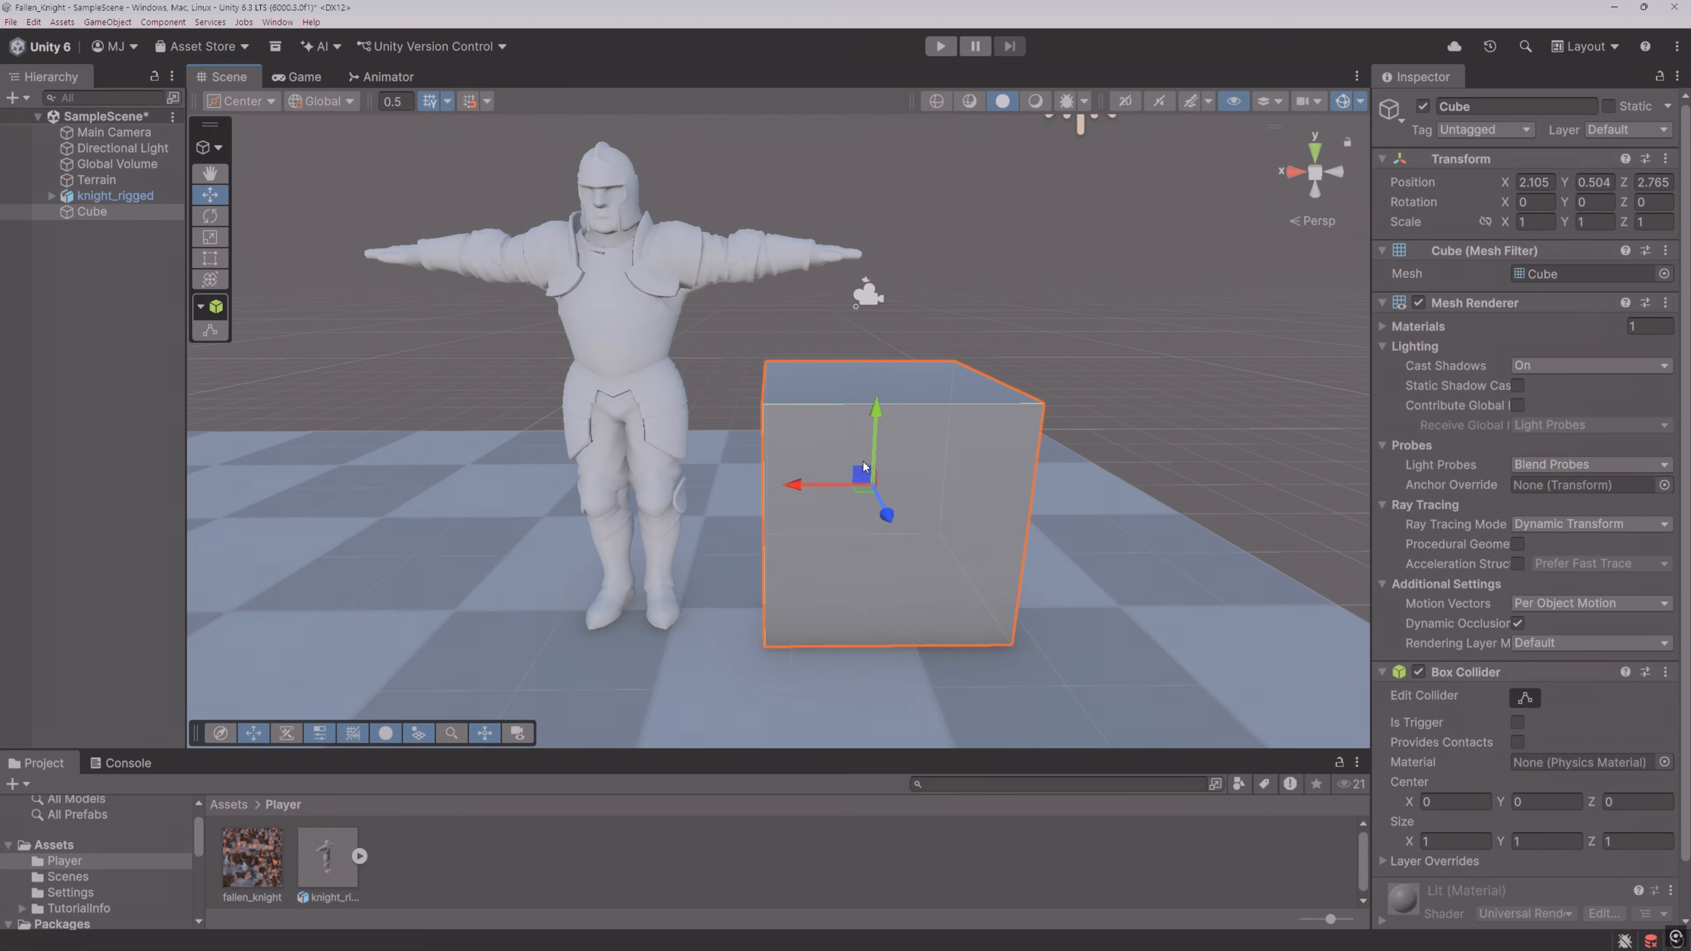
Step: Duplicate the cube and stack the copy on top of it at about Y 1.5 to compare their height with the knight's
{"action": "key", "text": "ctrl+d"}
{"action": "left_click_drag", "start_coordinate": [880, 419], "coordinate": [898, 176]}
{"action": "key", "text": "s"}
{"action": "key", "text": "a"}
{"action": "mouse_move", "coordinate": [796, 351]}
{"action": "right_mouse_down"}
{"action": "mouse_move", "coordinate": [864, 333]}
{"action": "mouse_move", "coordinate": [894, 290]}
{"action": "mouse_move", "coordinate": [768, 341]}
{"action": "right_mouse_up"}
{"action": "key", "text": "w"}
{"action": "key", "text": "d"}
{"action": "key", "text": "s"}
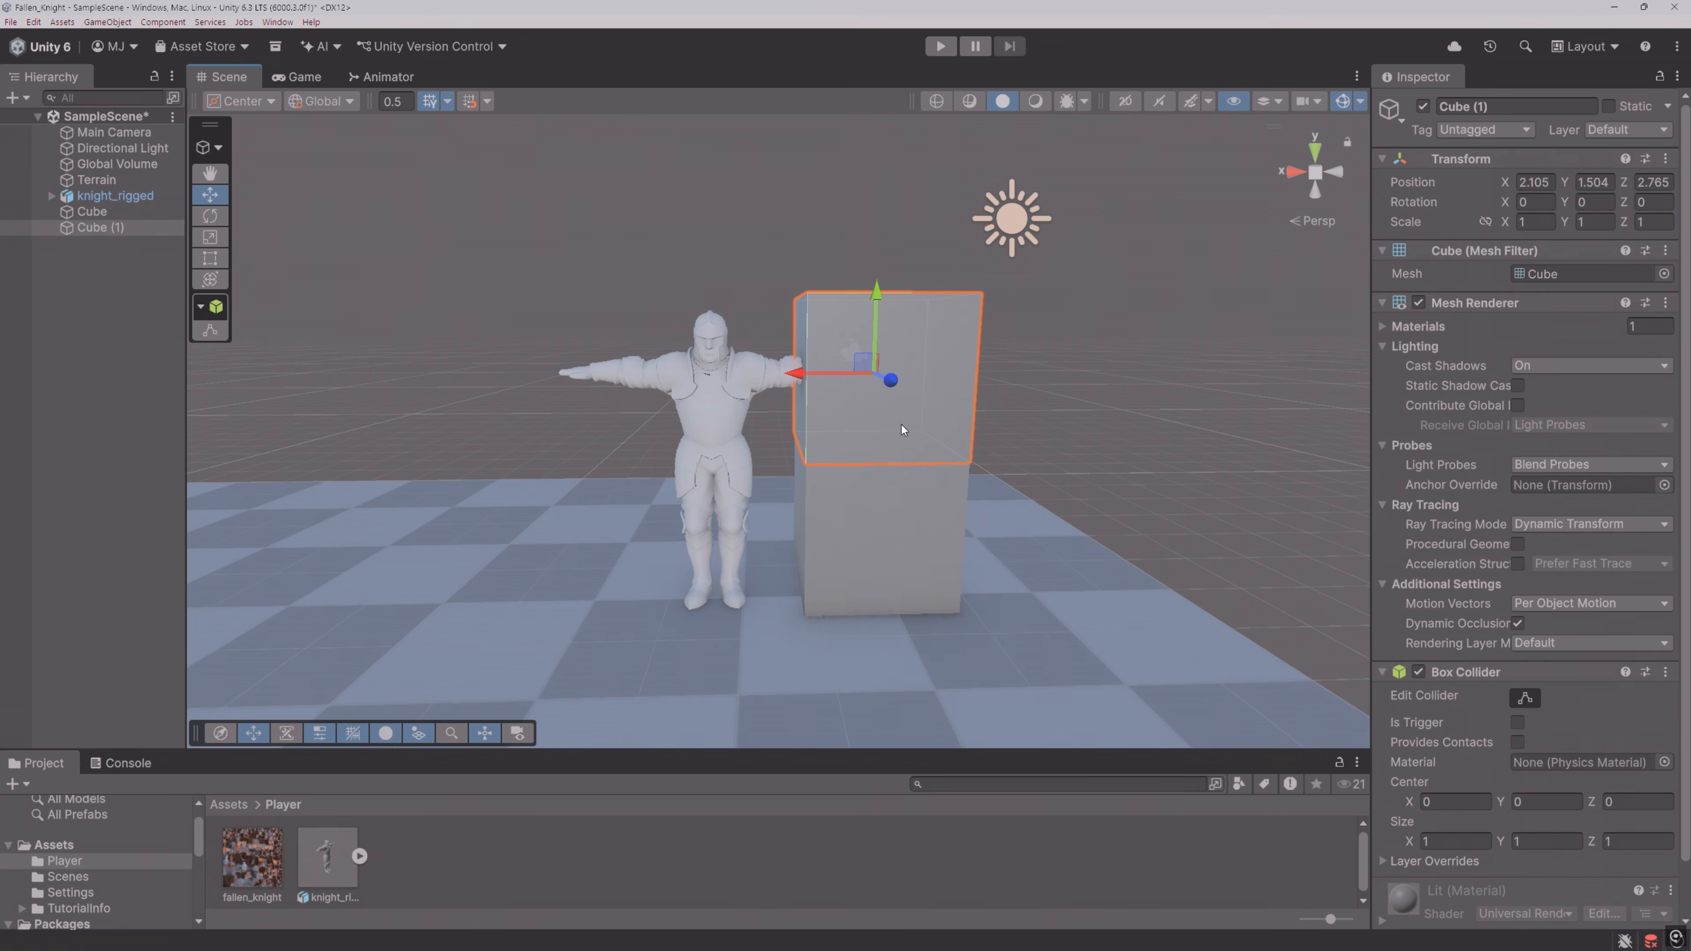
Step: Delete both reference cubes beside the knight and frame the knight in the scene
{"action": "key", "text": "Delete"}
{"action": "left_click", "coordinate": [876, 500]}
{"action": "key", "text": "Delete"}
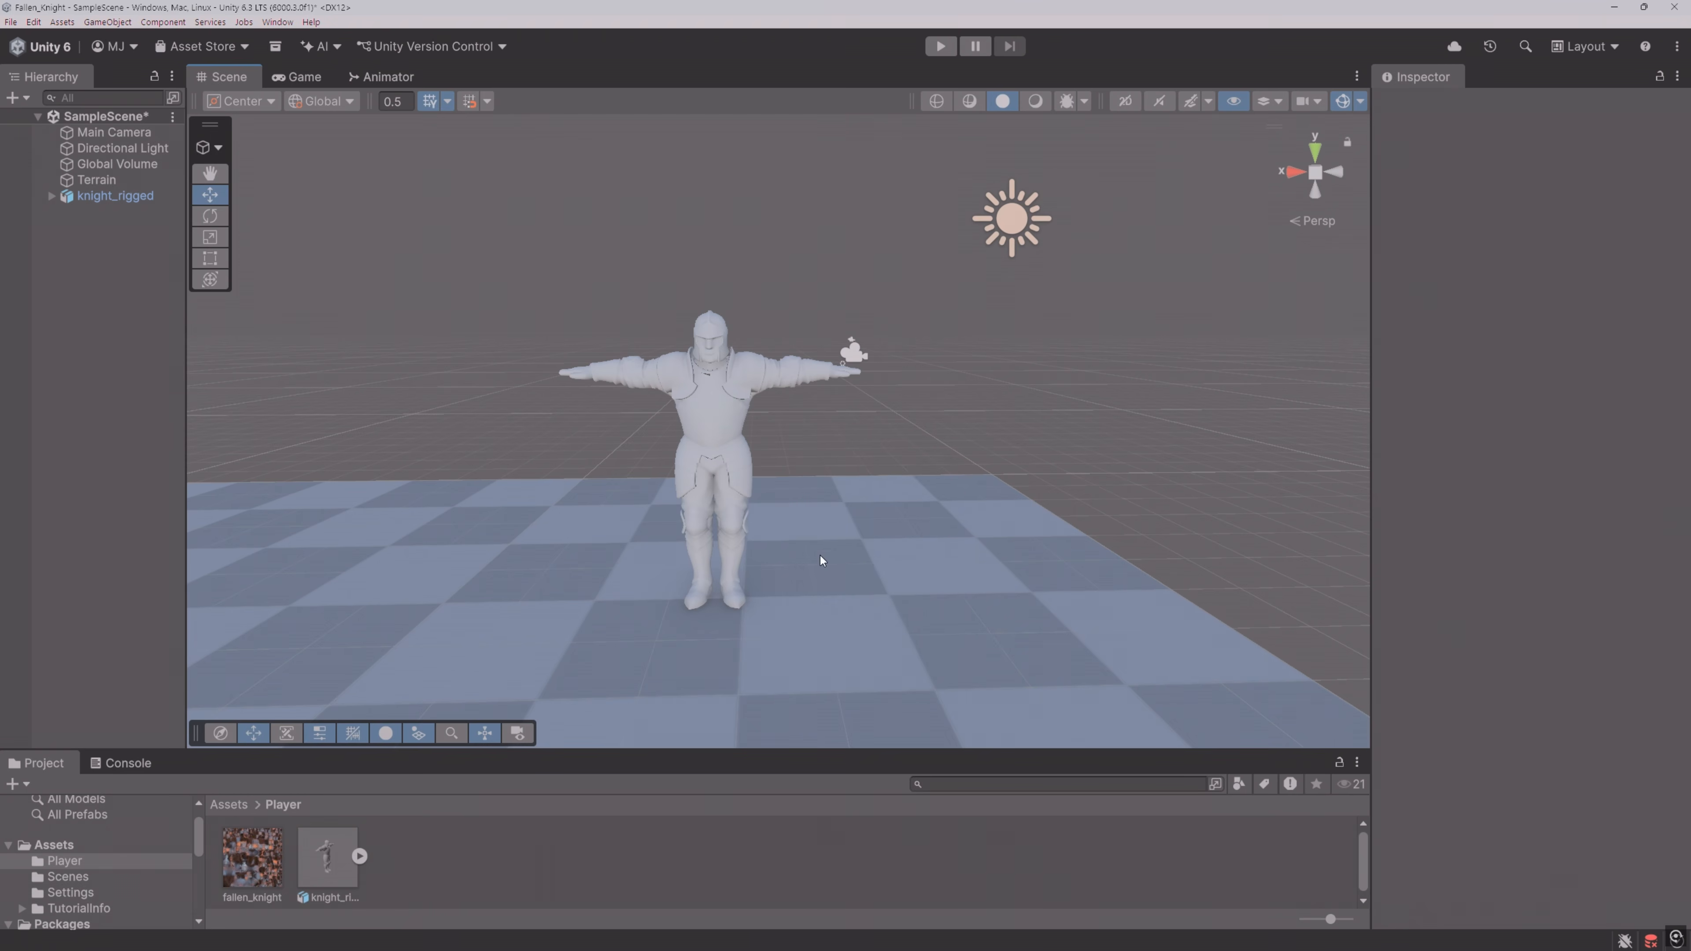
{"action": "key", "text": "w"}
{"action": "right_click_drag", "start_coordinate": [873, 499], "coordinate": [829, 521]}
{"action": "key", "text": "w"}
{"action": "key", "text": "s"}
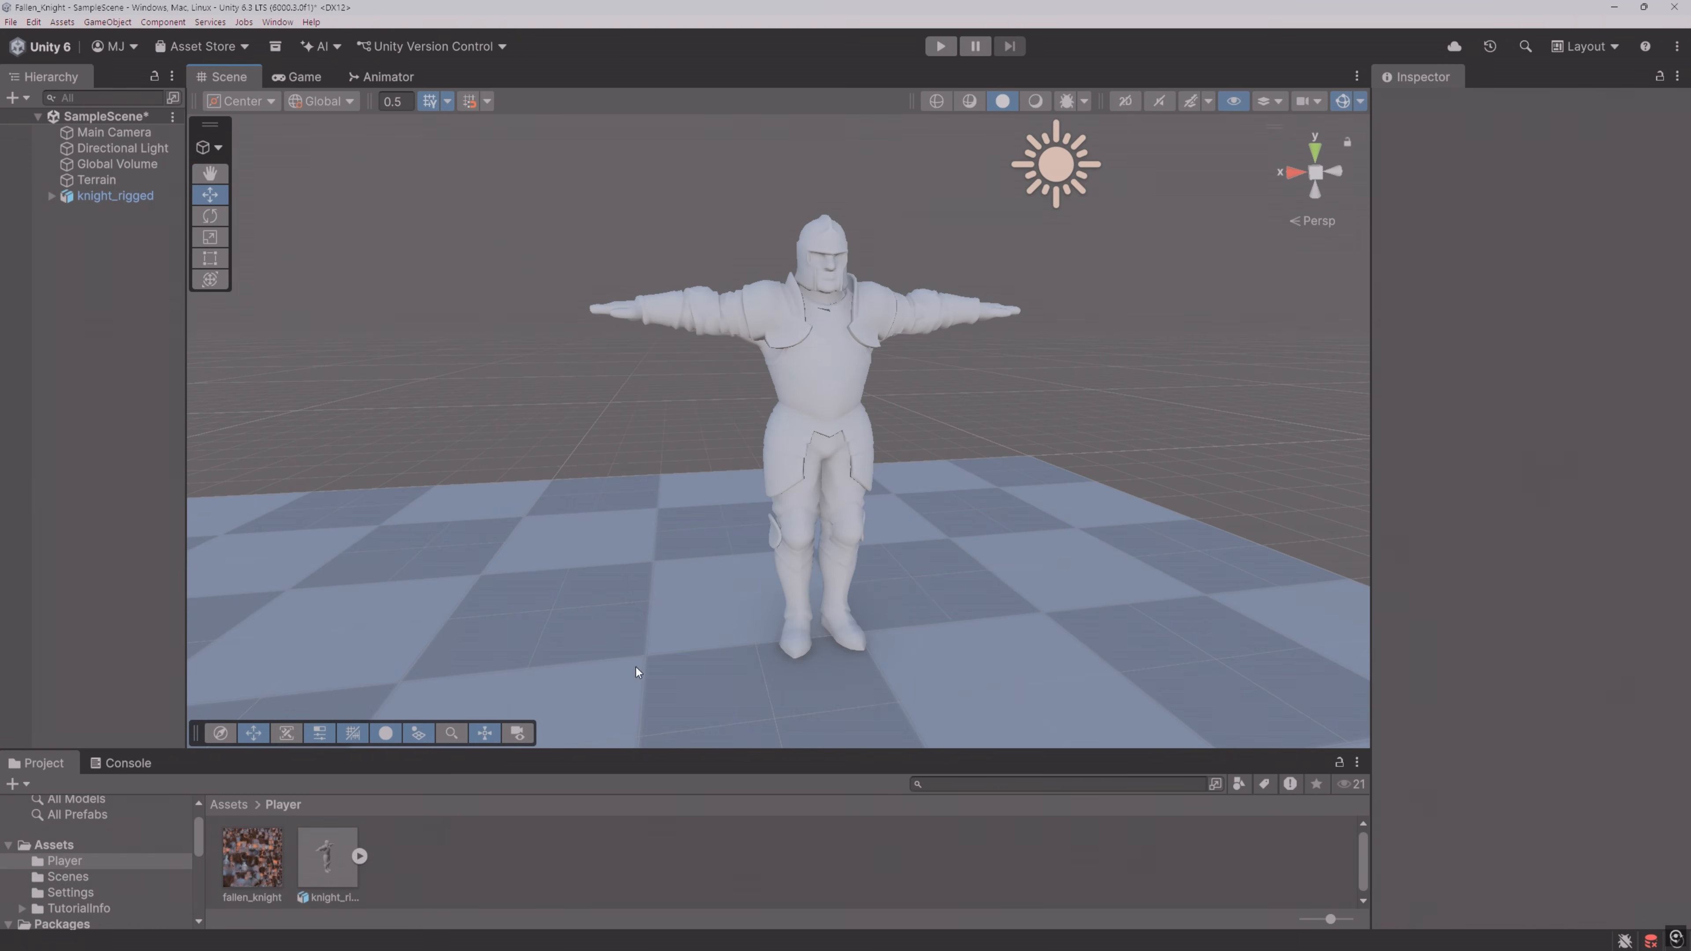
Step: Duplicate the material embedded in knight_rigged as a separate editable material in the Player folder
{"action": "left_click", "coordinate": [339, 866]}
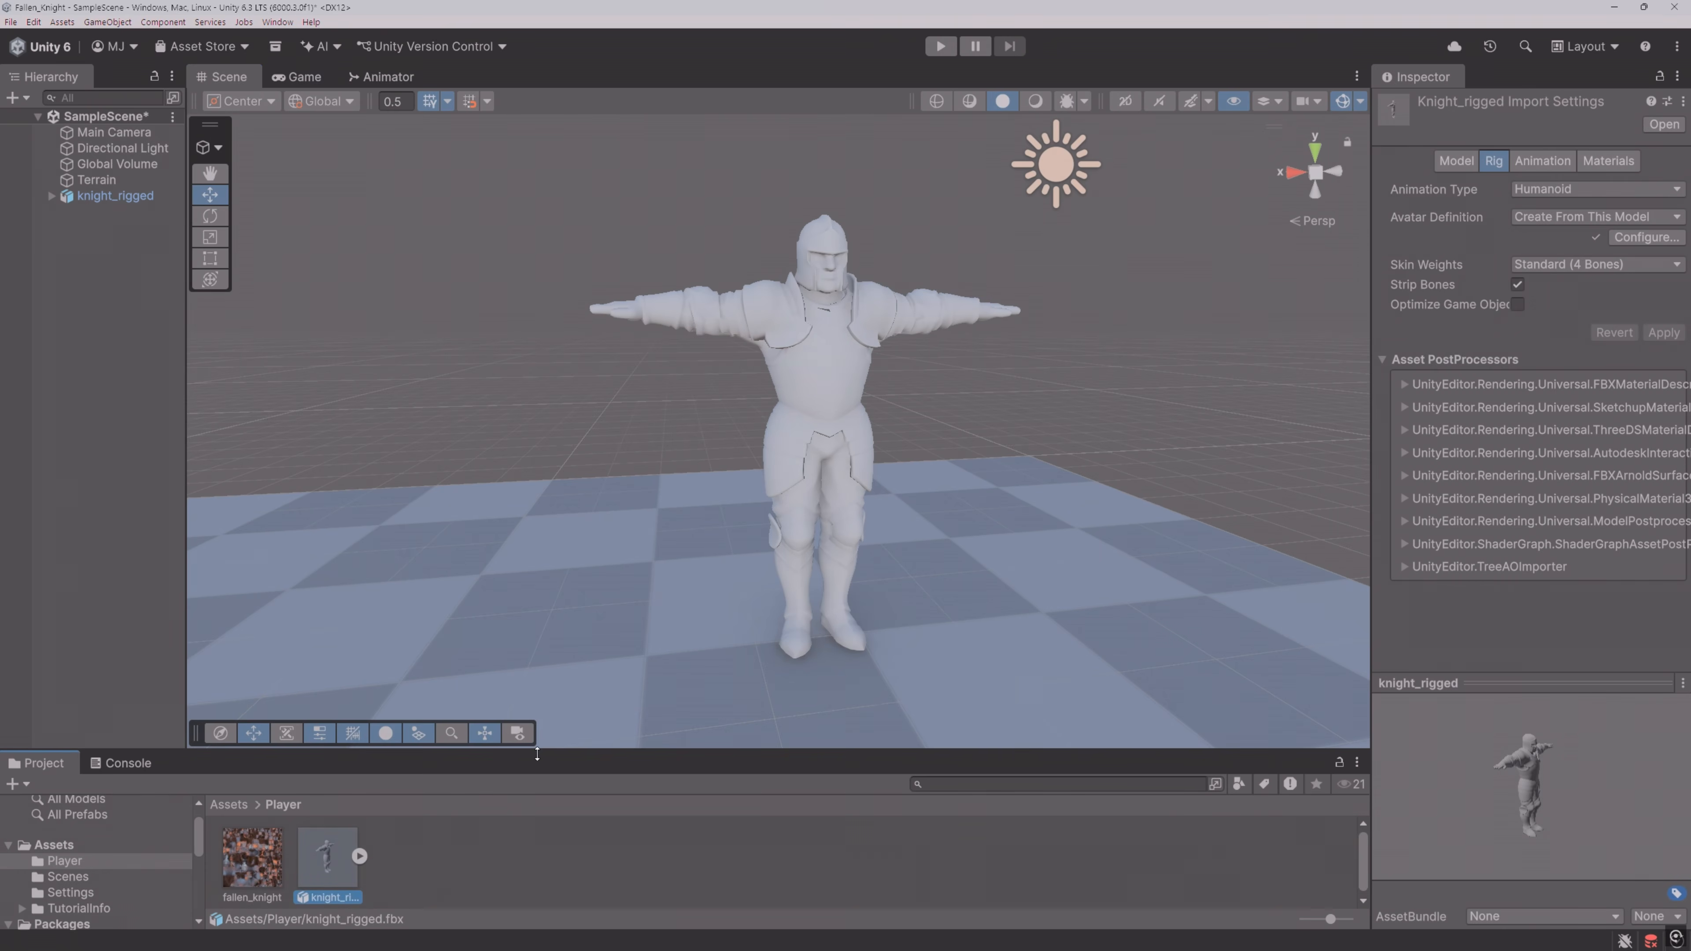
{"action": "left_click_drag", "start_coordinate": [538, 754], "coordinate": [537, 644]}
{"action": "left_click", "coordinate": [359, 747]}
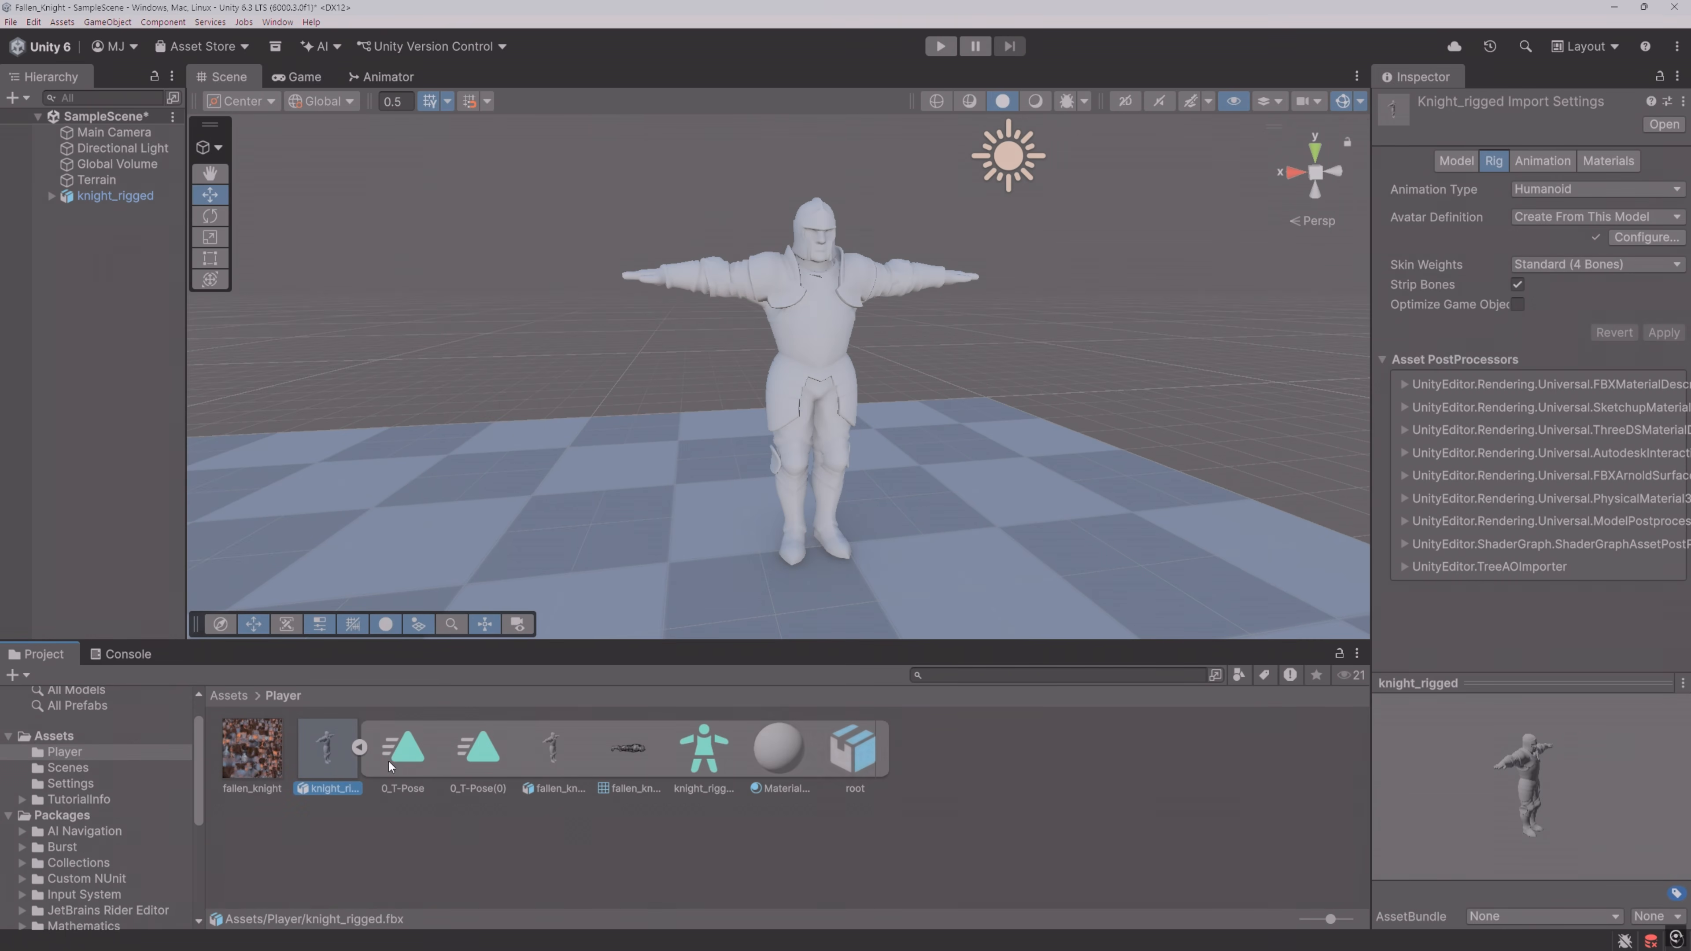
{"action": "left_click", "coordinate": [780, 751]}
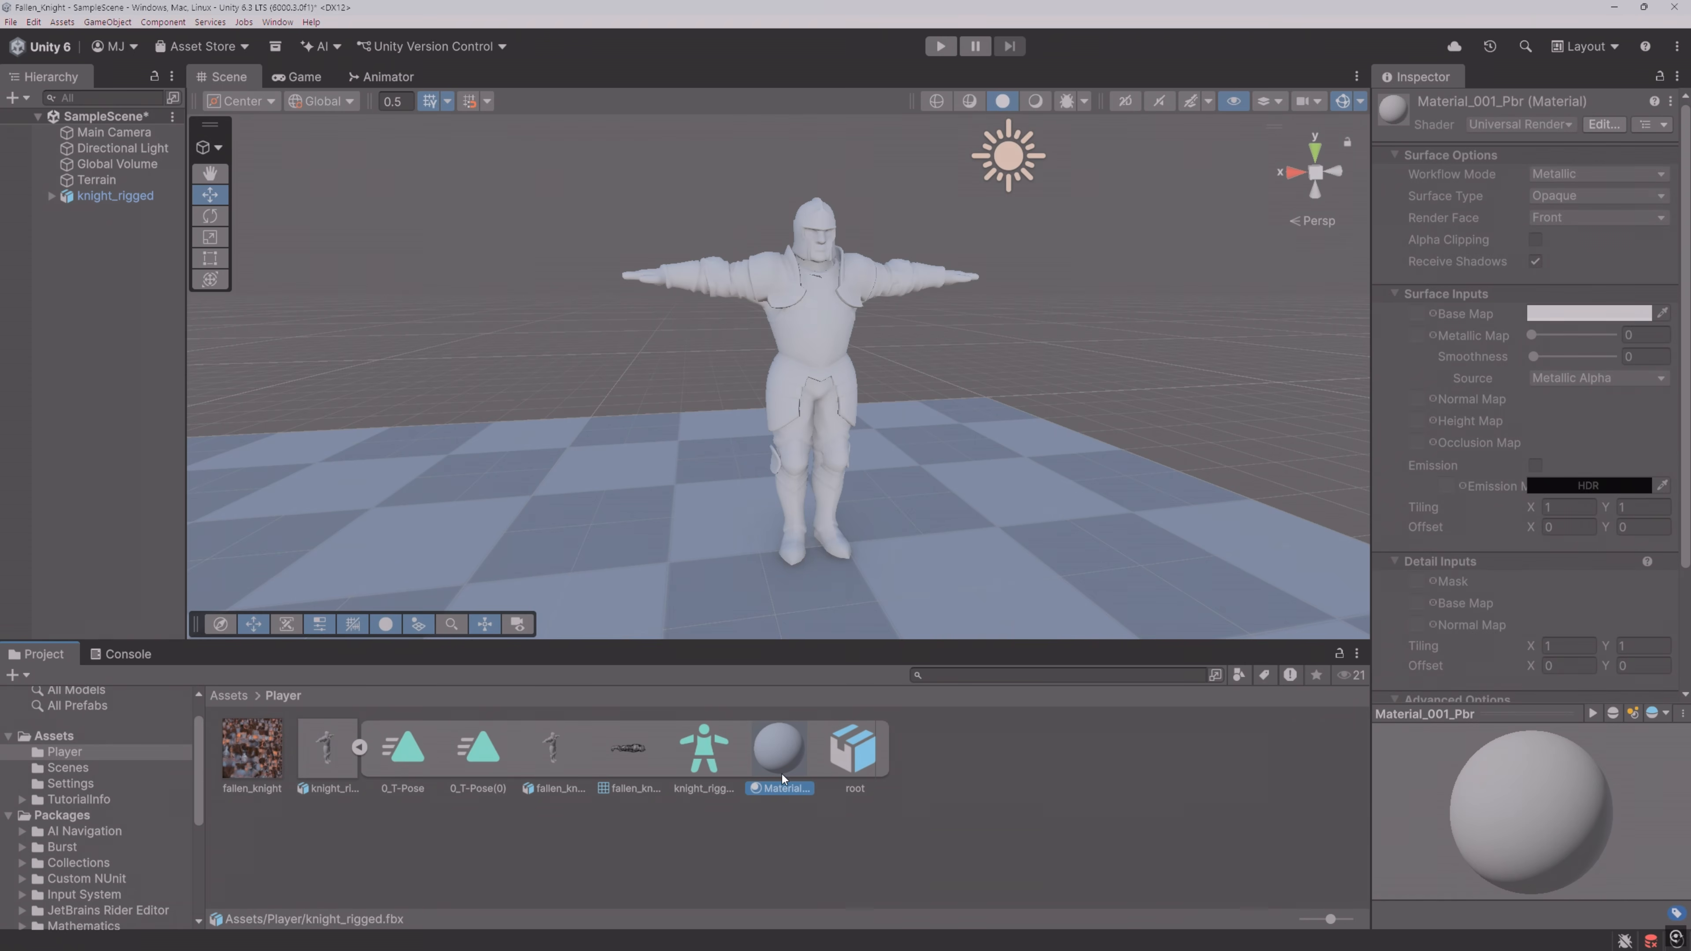
{"action": "key", "text": "ctrl+d"}
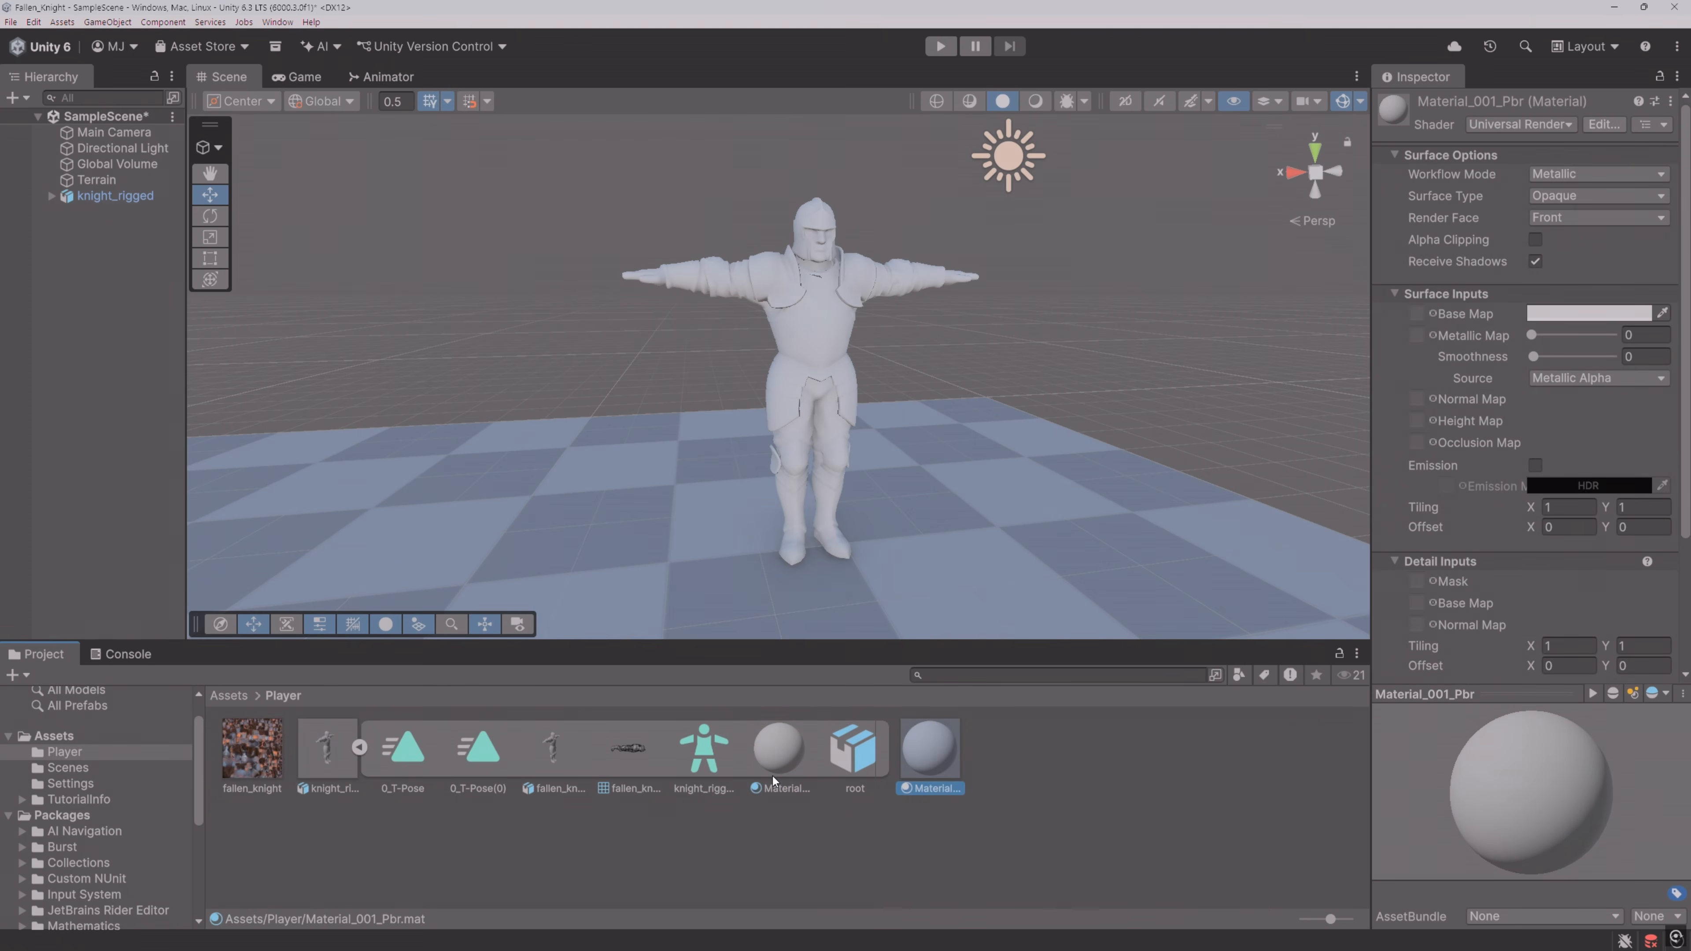
Step: Assign the fallen_knight texture to the Base Map of the duplicated Material_001_Pbr
{"action": "left_click", "coordinate": [962, 751]}
{"action": "left_click", "coordinate": [931, 759]}
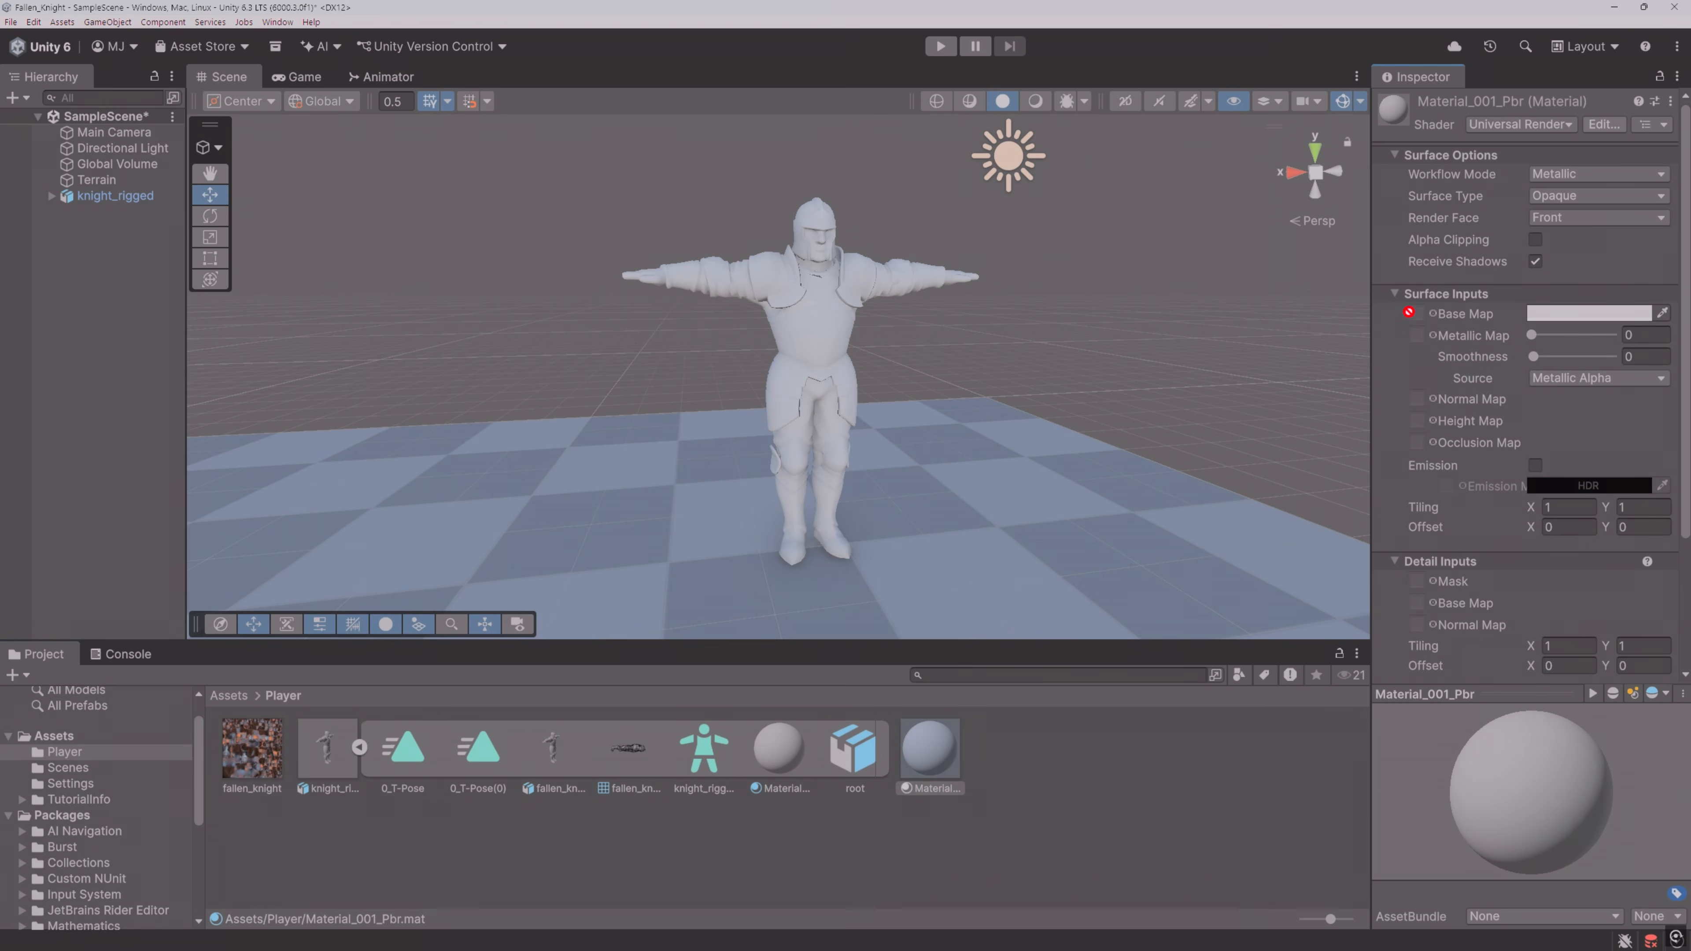
{"action": "left_click_drag", "start_coordinate": [1417, 311], "coordinate": [1418, 312]}
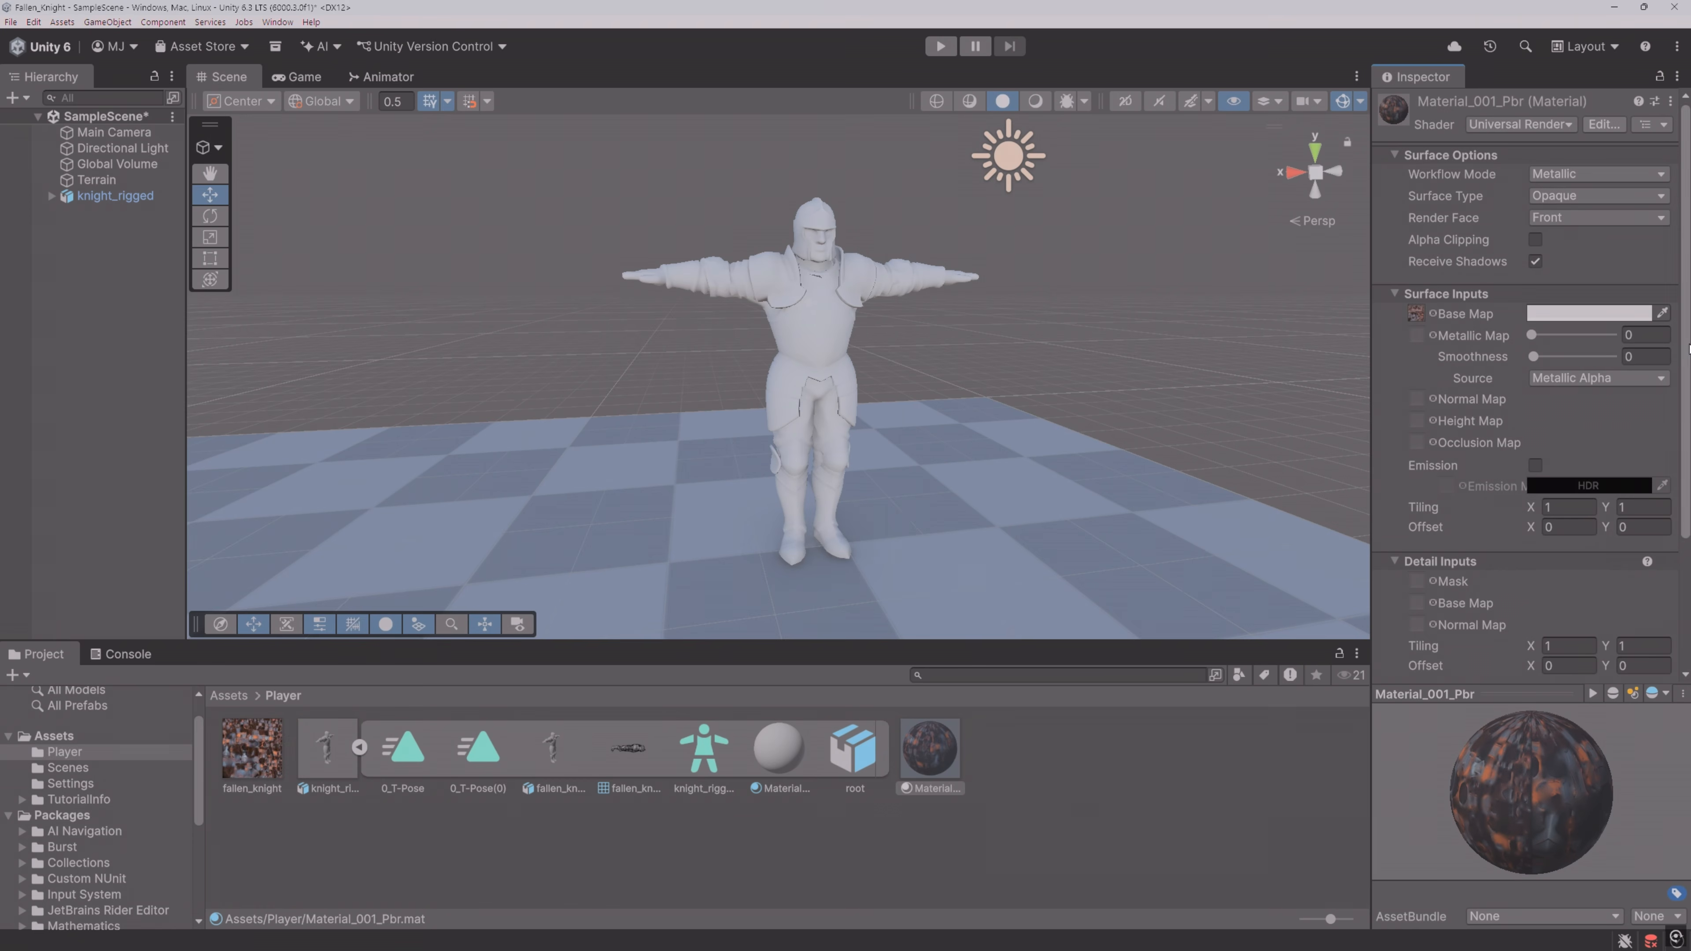
Step: Turn off Specular Highlights and Environment Reflections for the duplicated Material_001_Pbr
{"action": "scroll", "coordinate": [1625, 360], "scroll_direction": "down", "scroll_amount": 5}
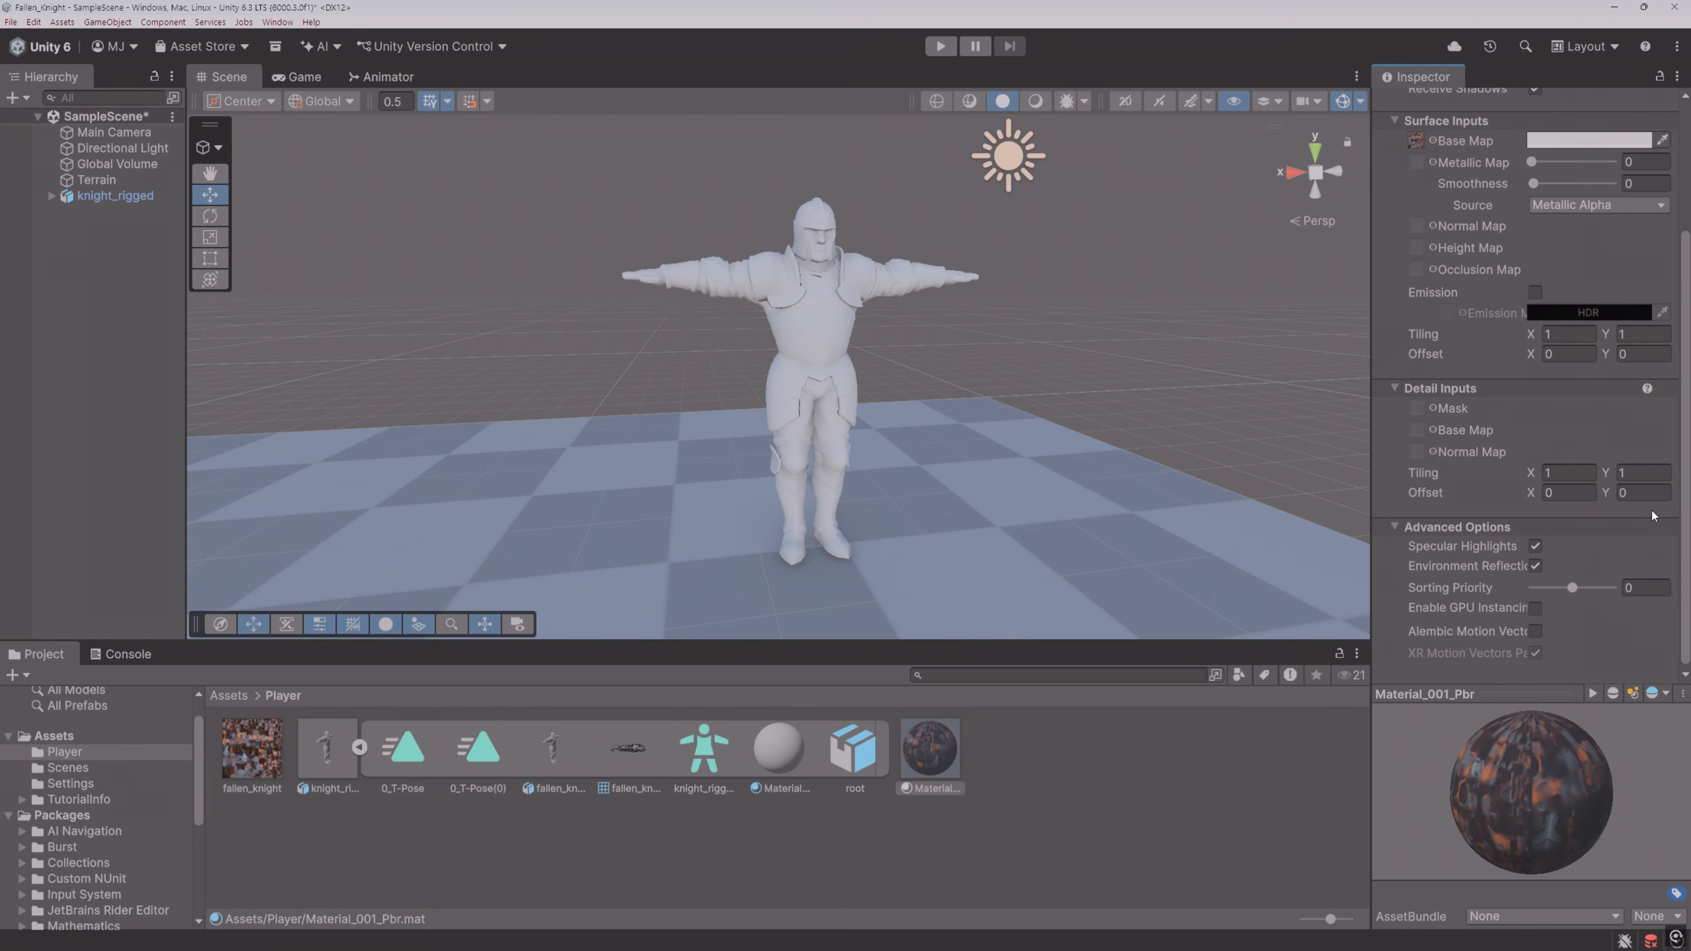
{"action": "left_click", "coordinate": [1536, 548]}
{"action": "left_click", "coordinate": [1536, 567]}
{"action": "left_click_drag", "start_coordinate": [1687, 574], "coordinate": [1687, 421]}
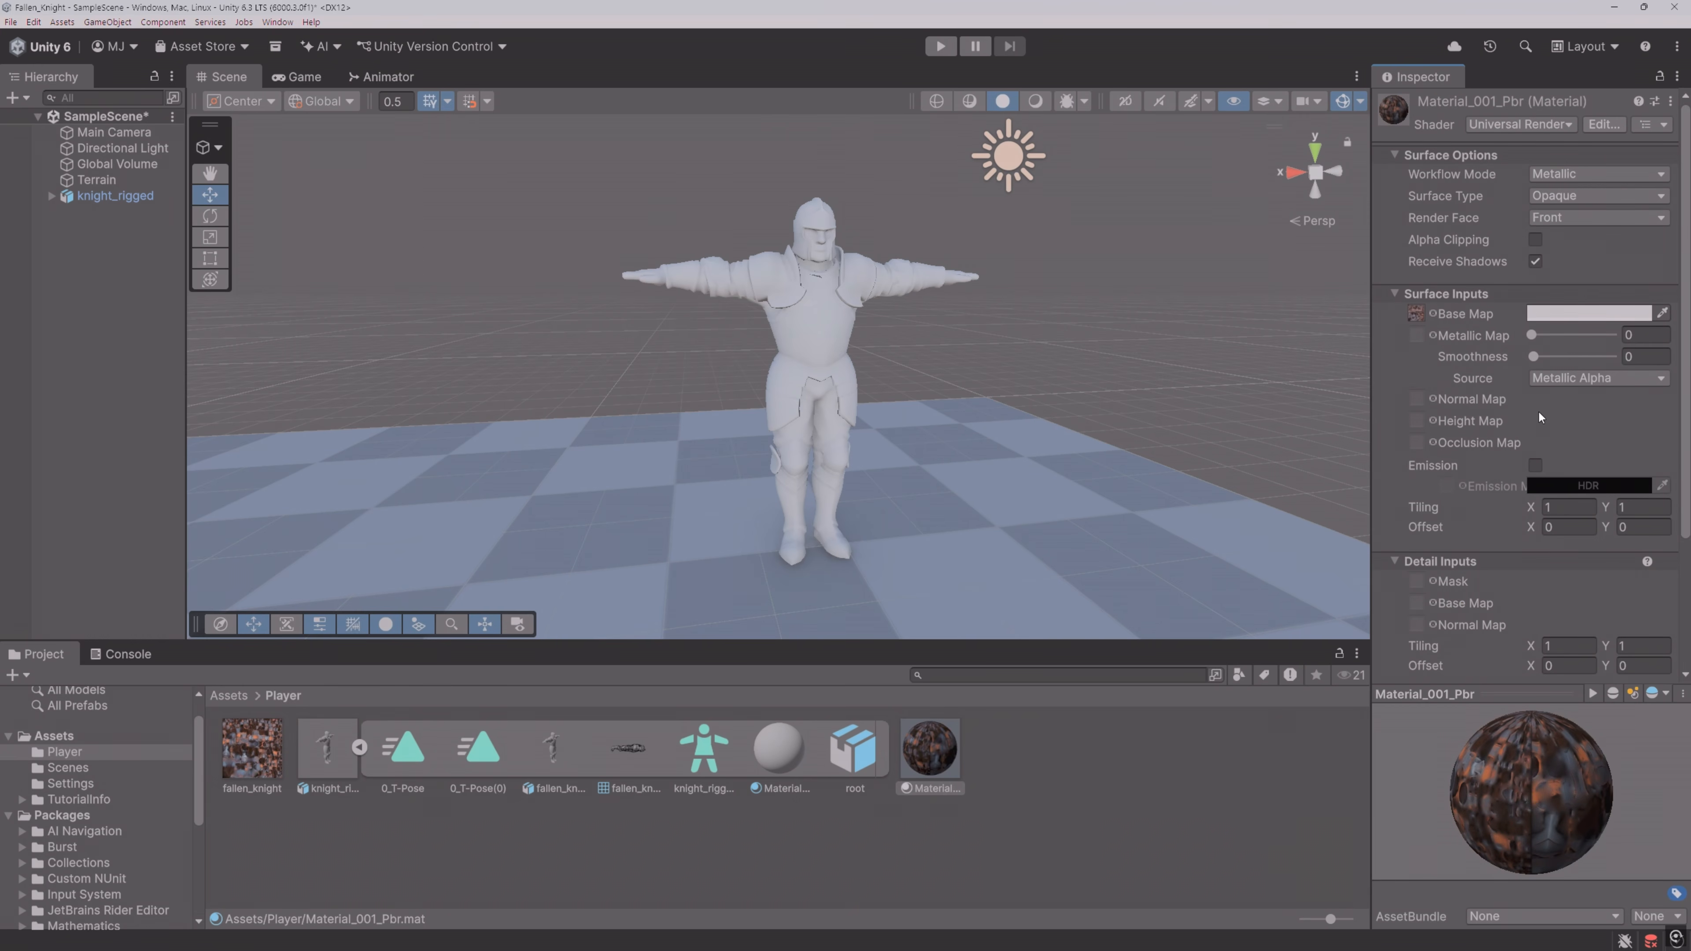
Step: Remap Material_001_Pbr in the knight_rigged import settings to the duplicated Material_001_Pbr material and apply the change
{"action": "left_click", "coordinate": [326, 747]}
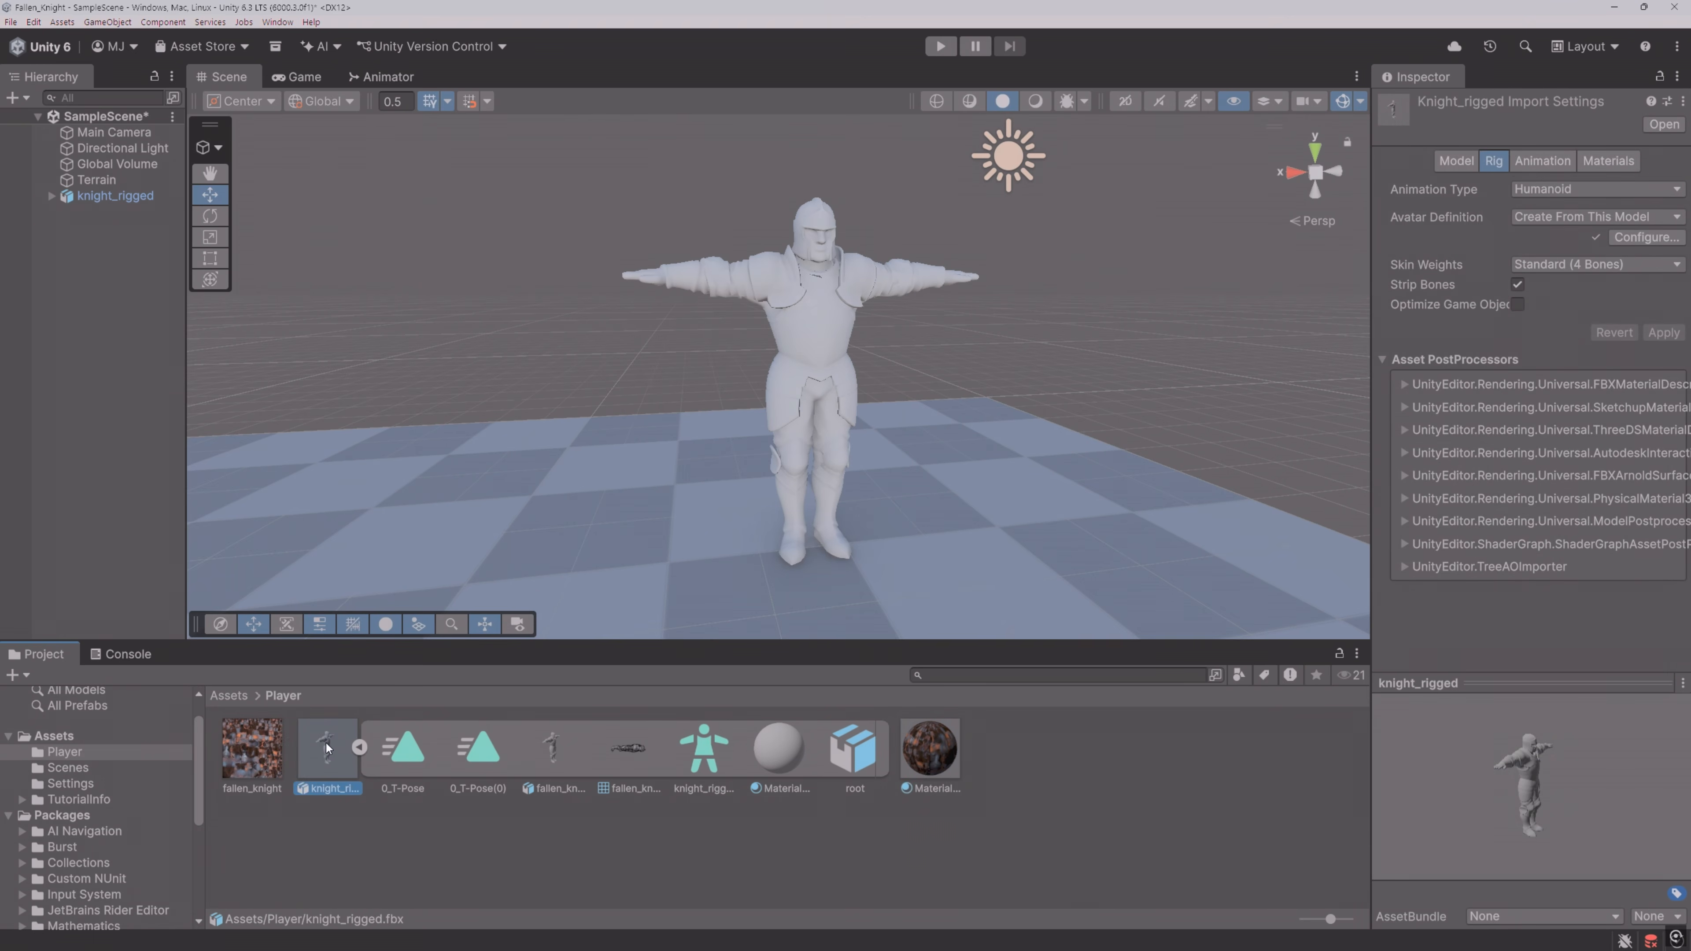
{"action": "left_click", "coordinate": [1608, 161]}
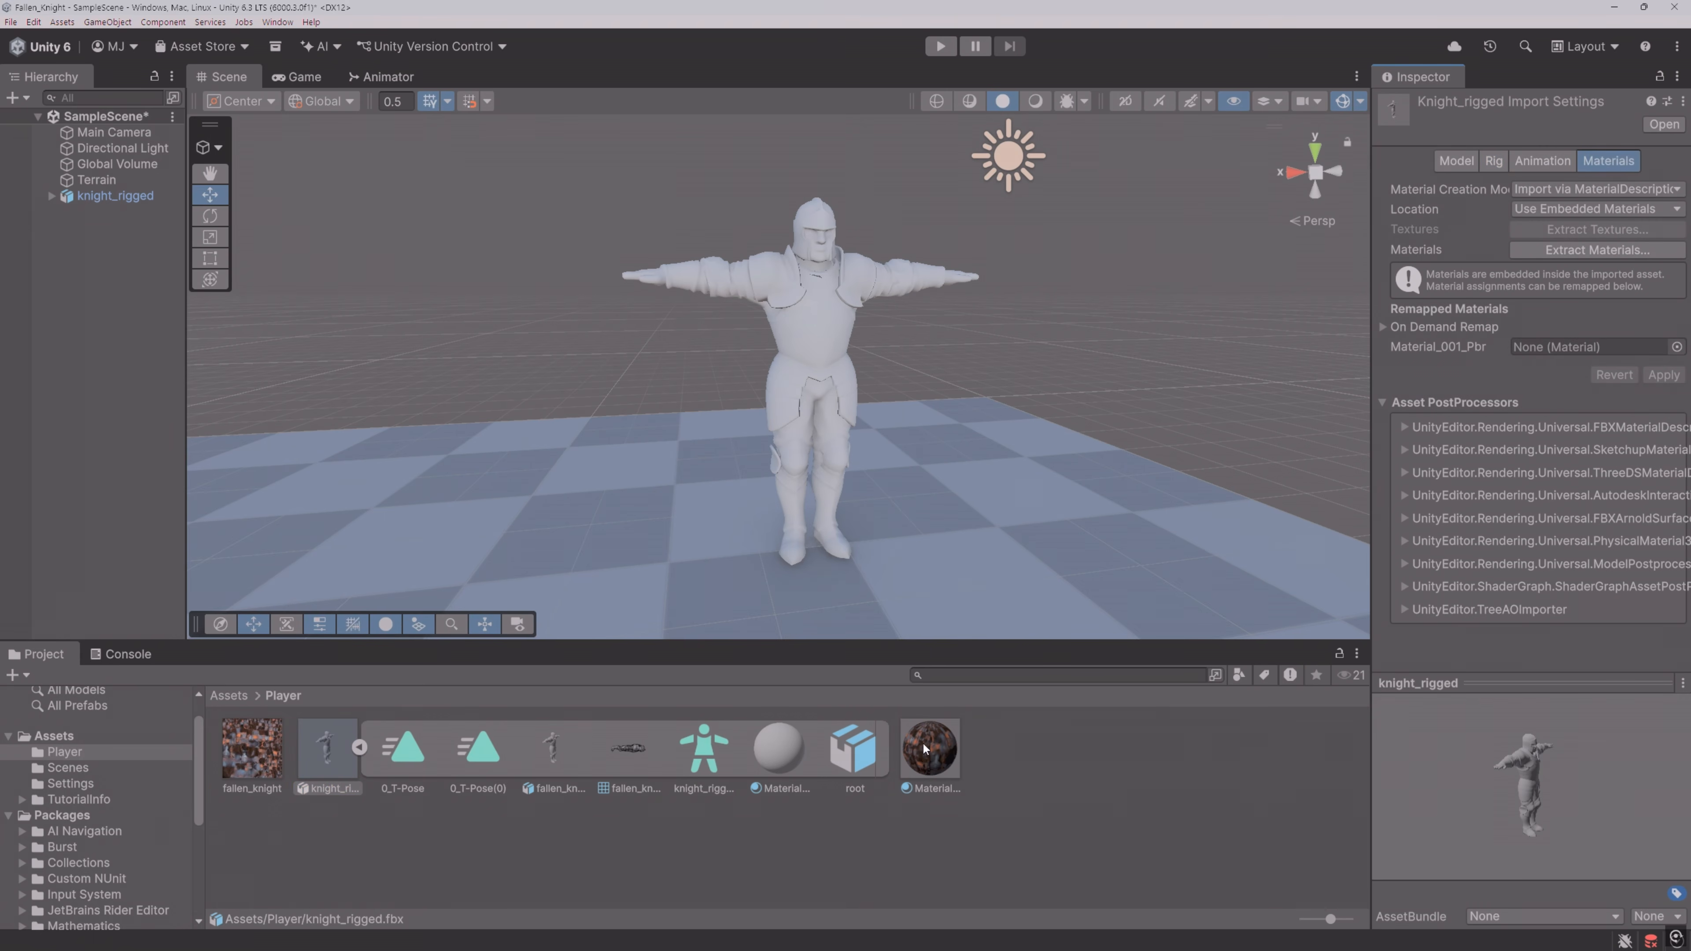
{"action": "left_click_drag", "start_coordinate": [927, 750], "coordinate": [1582, 355]}
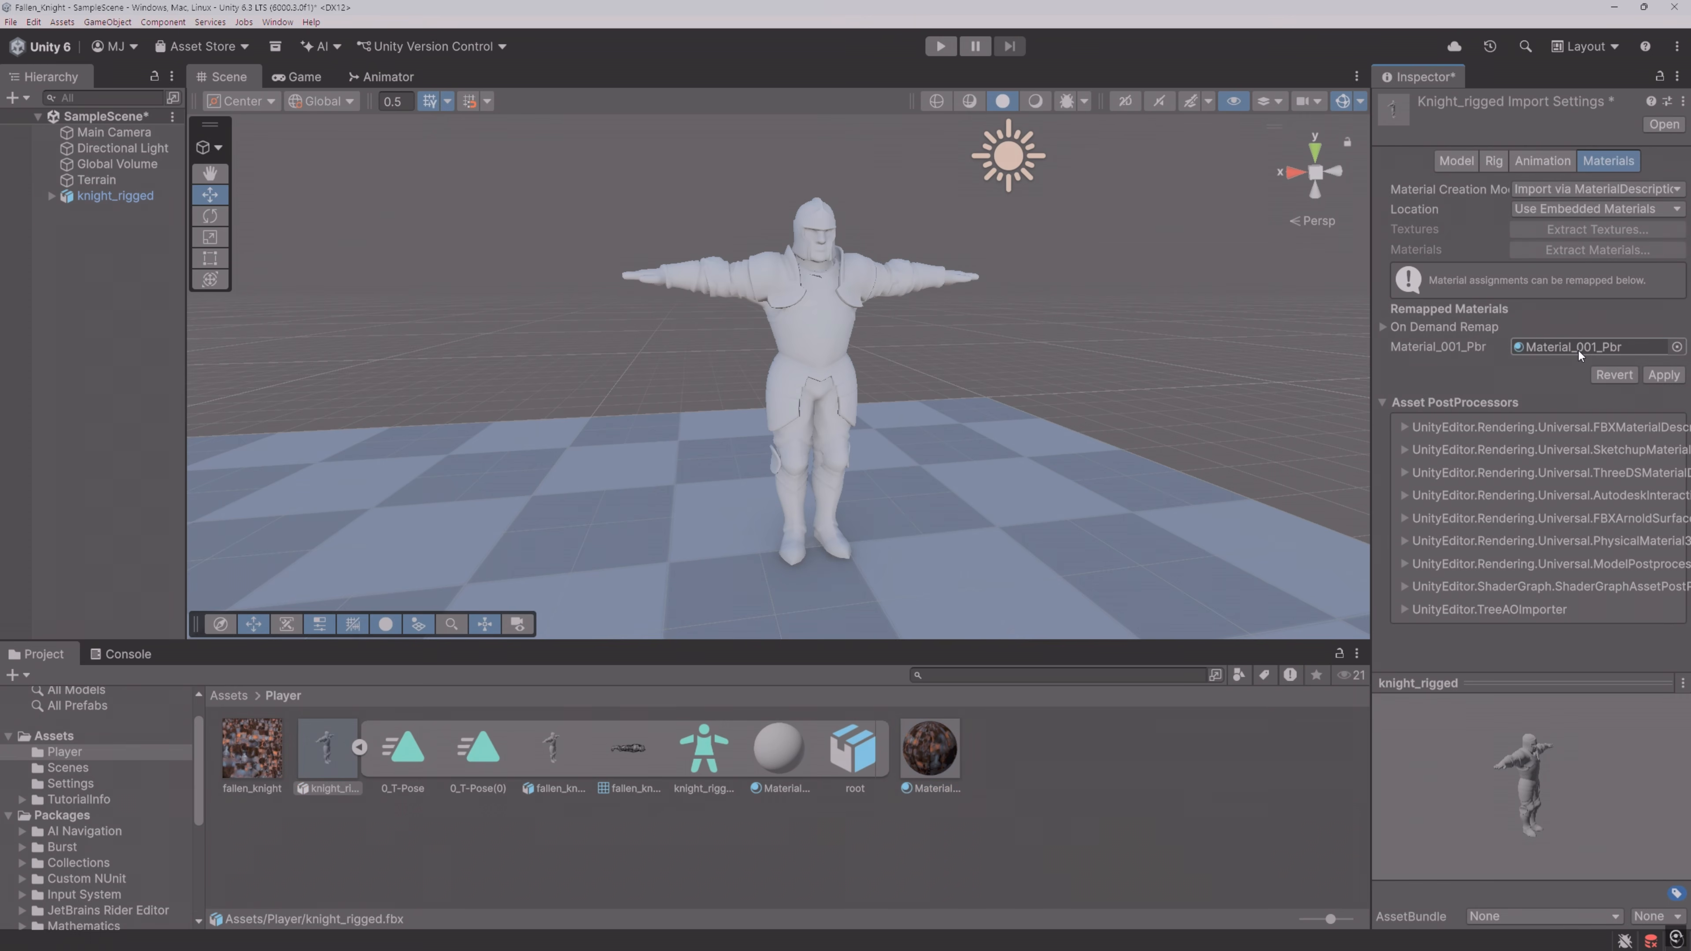
{"action": "left_click", "coordinate": [1669, 377]}
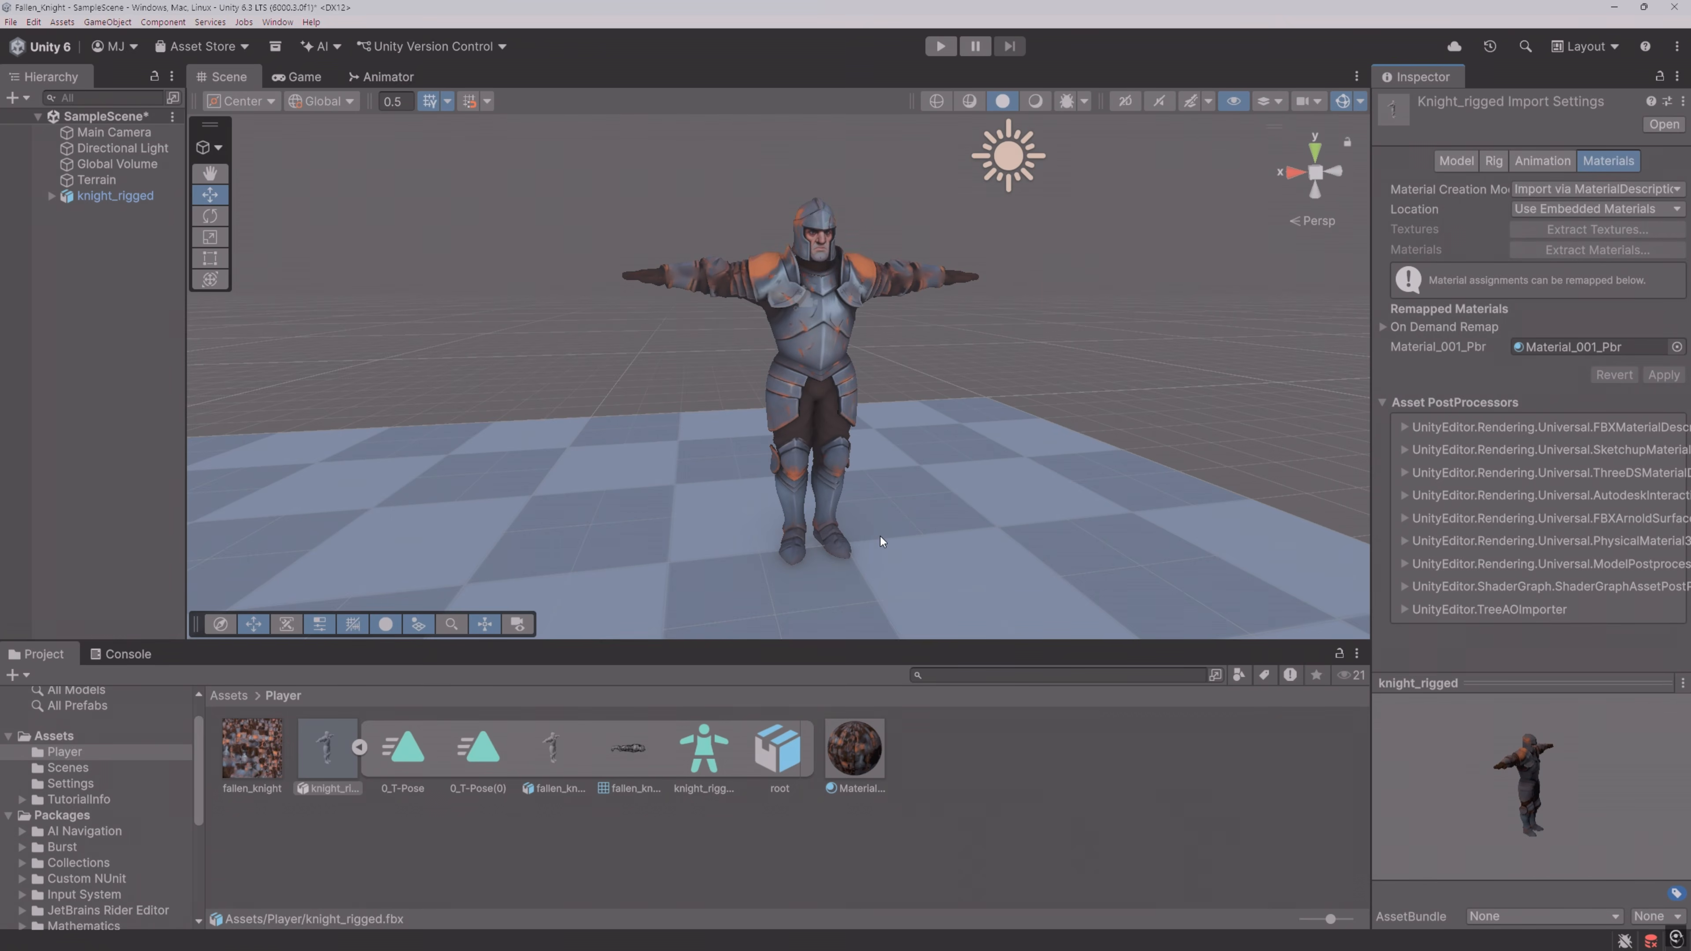
Step: Rename the duplicated Material_001_Pbr in the Player folder as M_Knight and collapse the knight_rigged asset's contents
{"action": "left_click", "coordinate": [853, 764]}
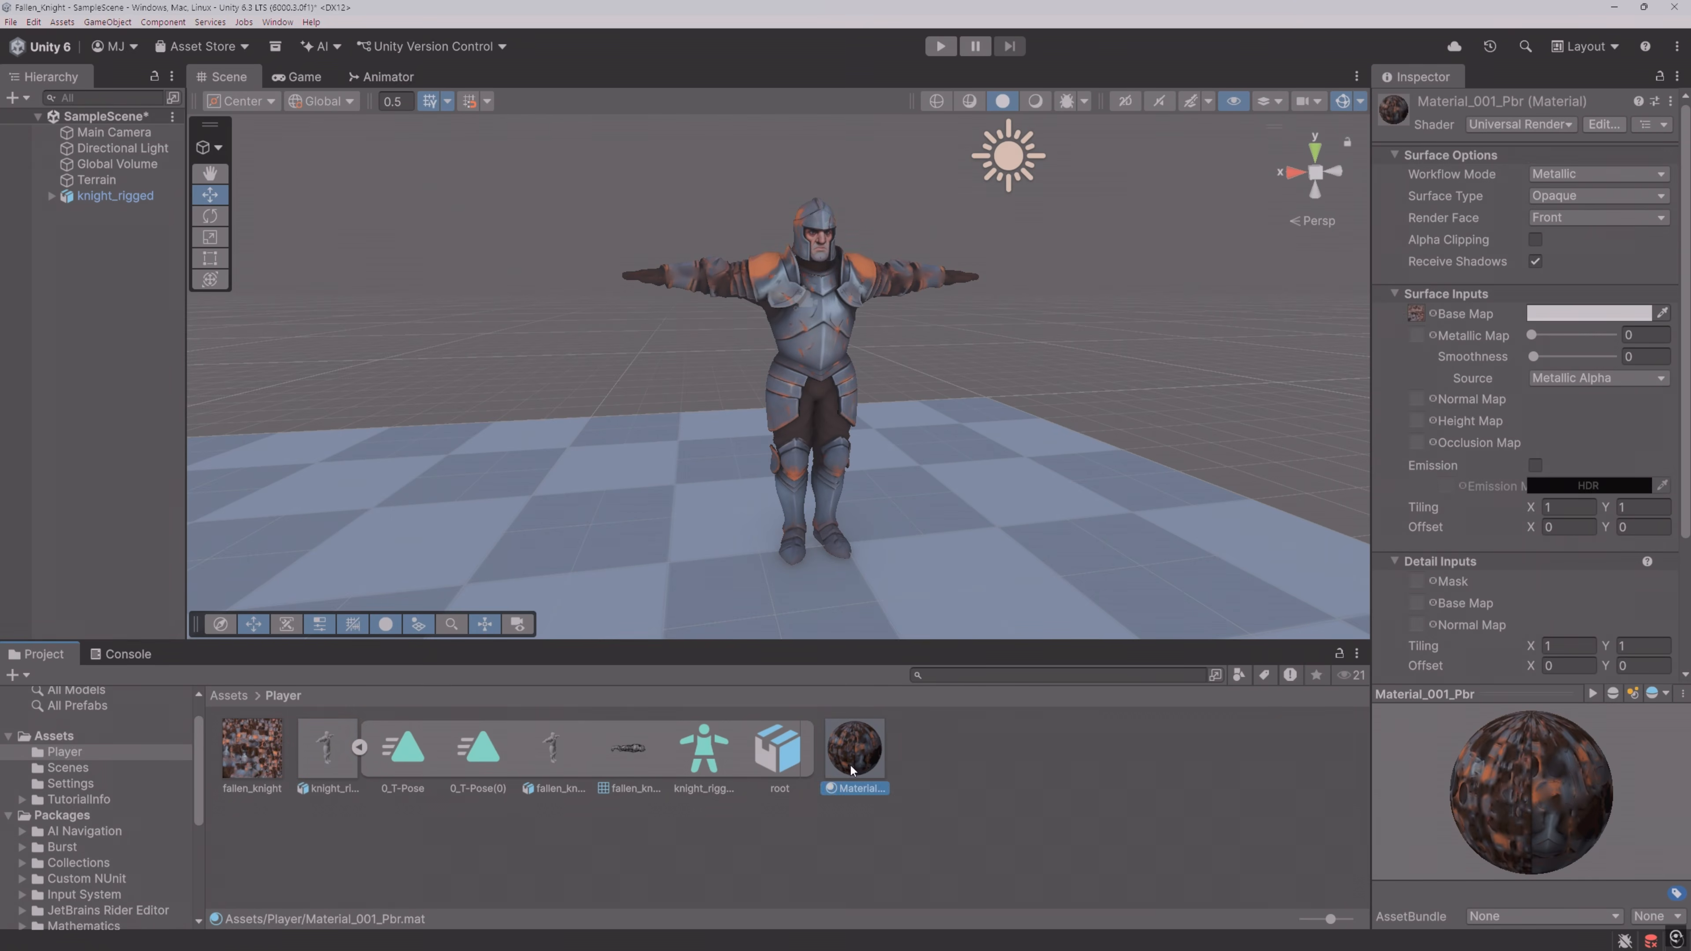
{"action": "type", "text": "M_Knight"}
{"action": "key", "text": "Return"}
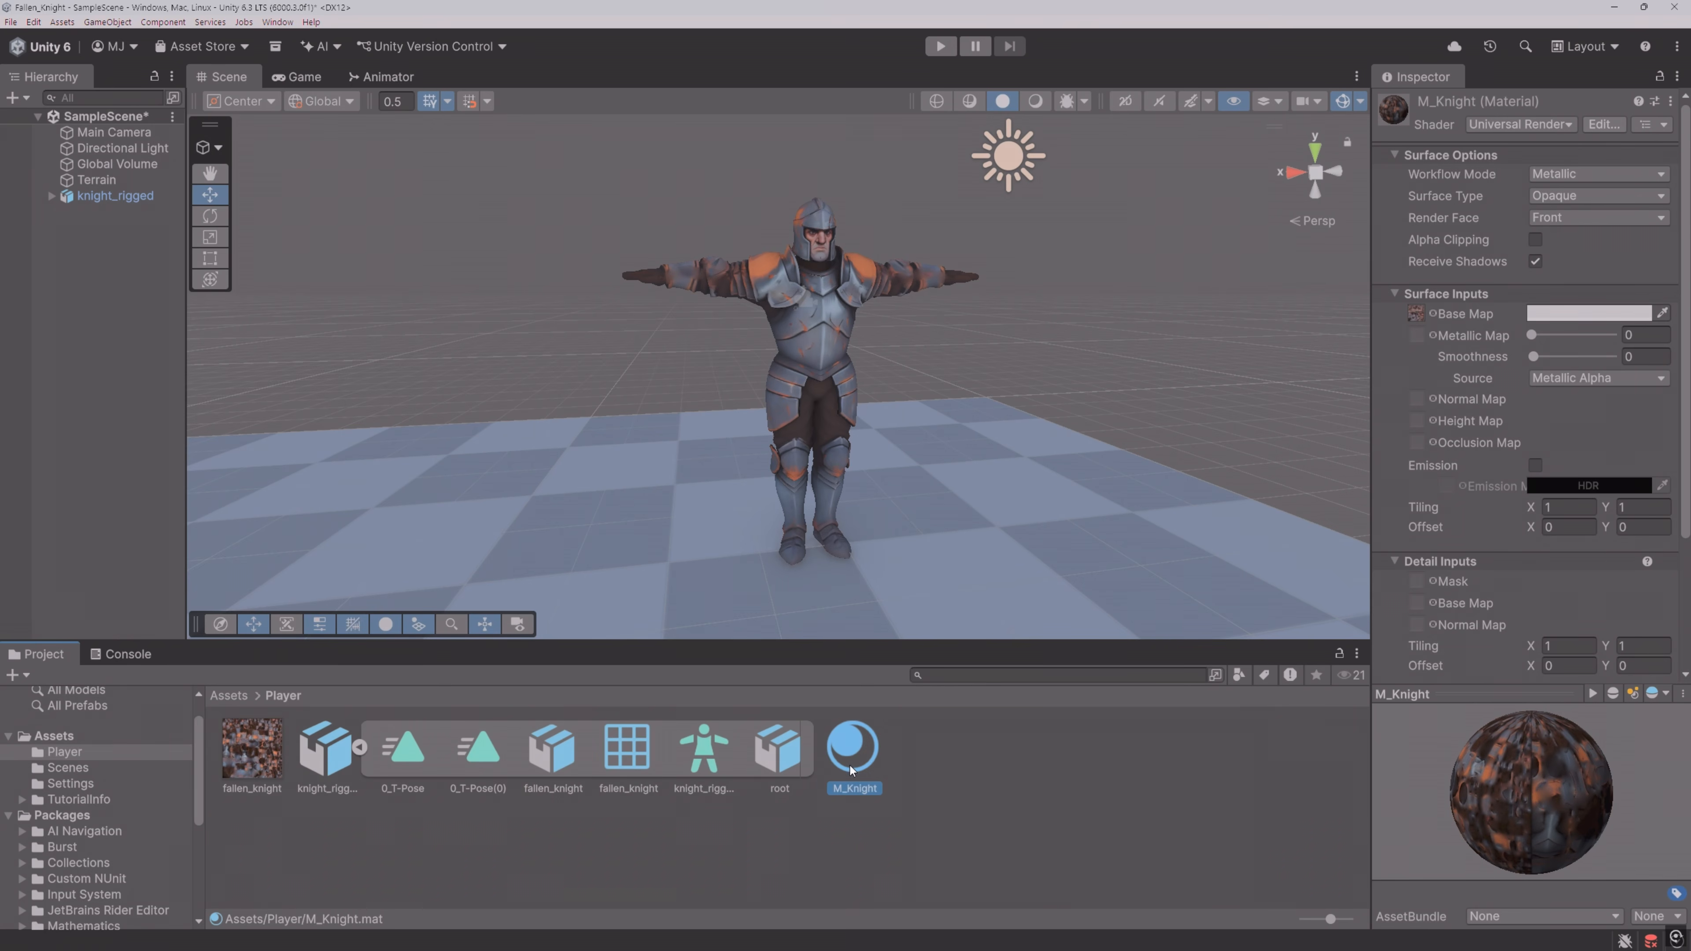
{"action": "left_click", "coordinate": [360, 748]}
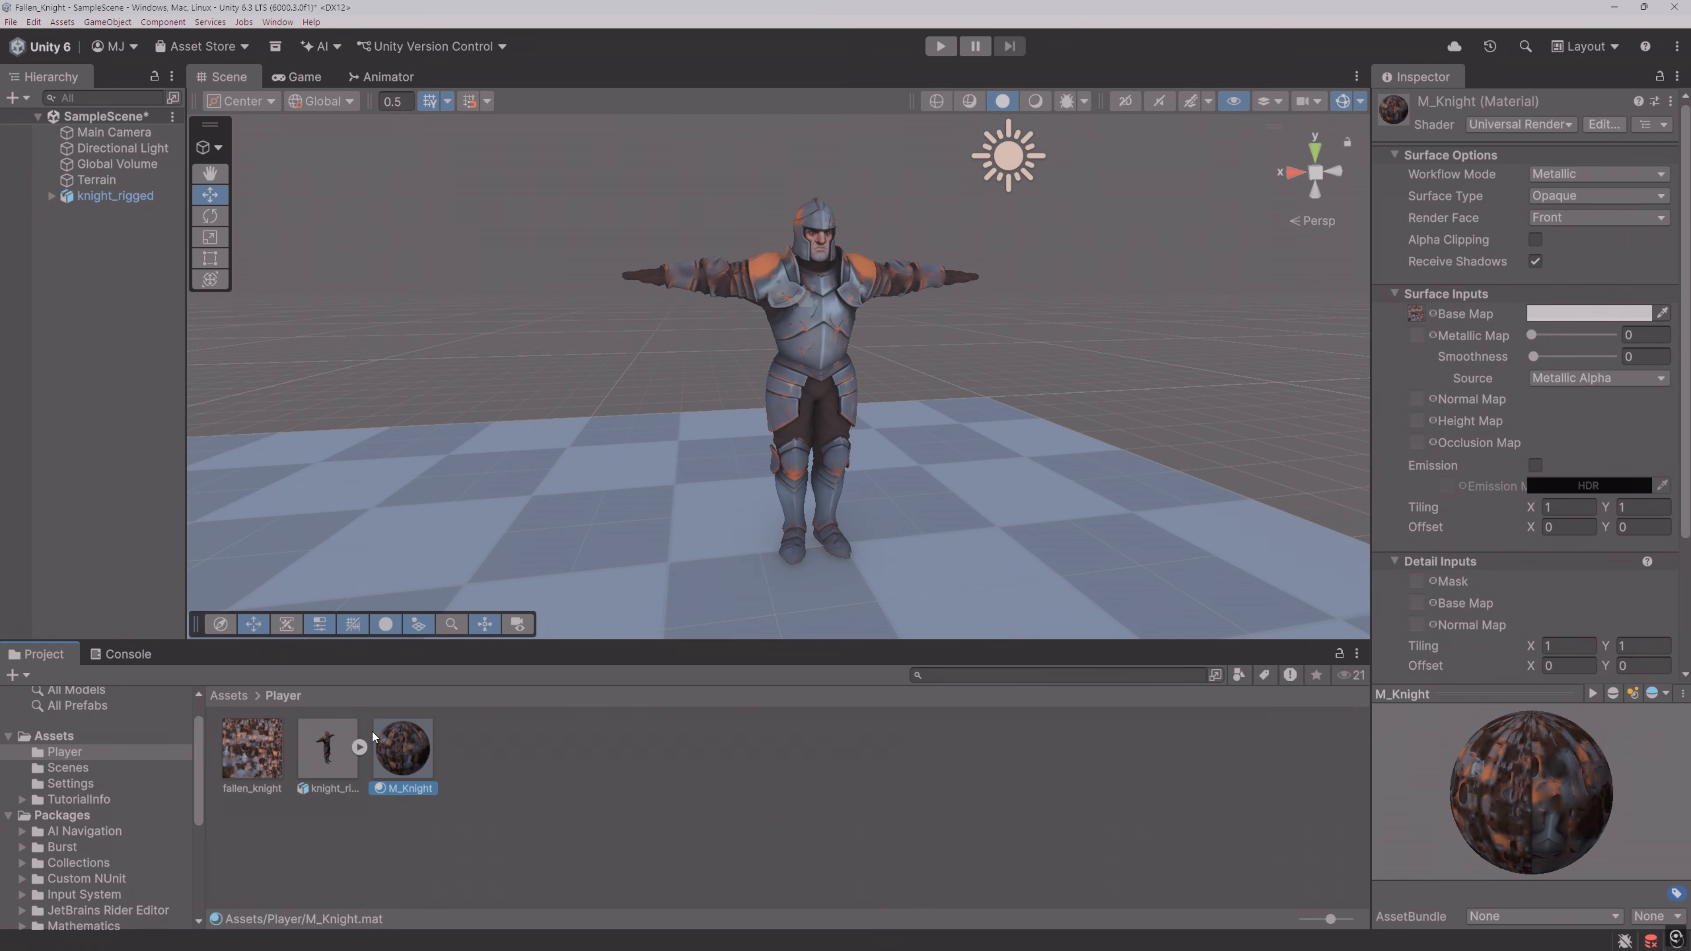
Step: Examine the textured knight in the enlarged scene view, up close and at full body length
{"action": "left_click_drag", "start_coordinate": [970, 457], "coordinate": [913, 460], "text": "alt"}
{"action": "key", "text": "w"}
{"action": "right_click_drag", "start_coordinate": [913, 460], "coordinate": [833, 602]}
{"action": "key", "text": "a"}
{"action": "key", "text": "d"}
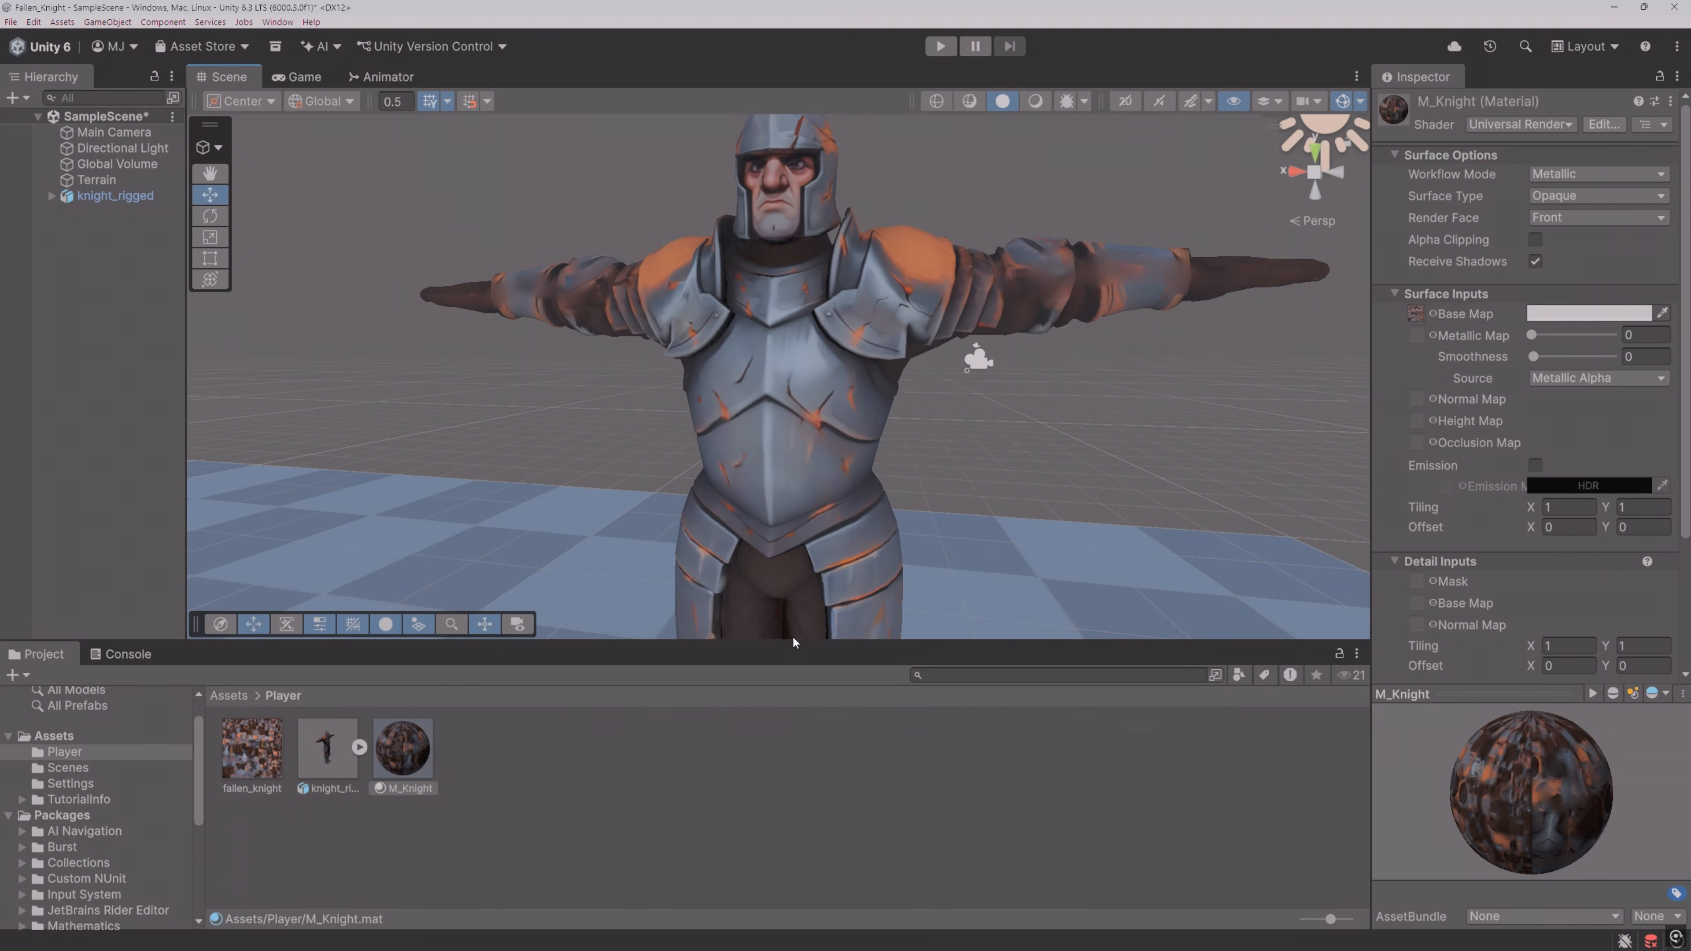
{"action": "left_click_drag", "start_coordinate": [794, 643], "coordinate": [818, 831]}
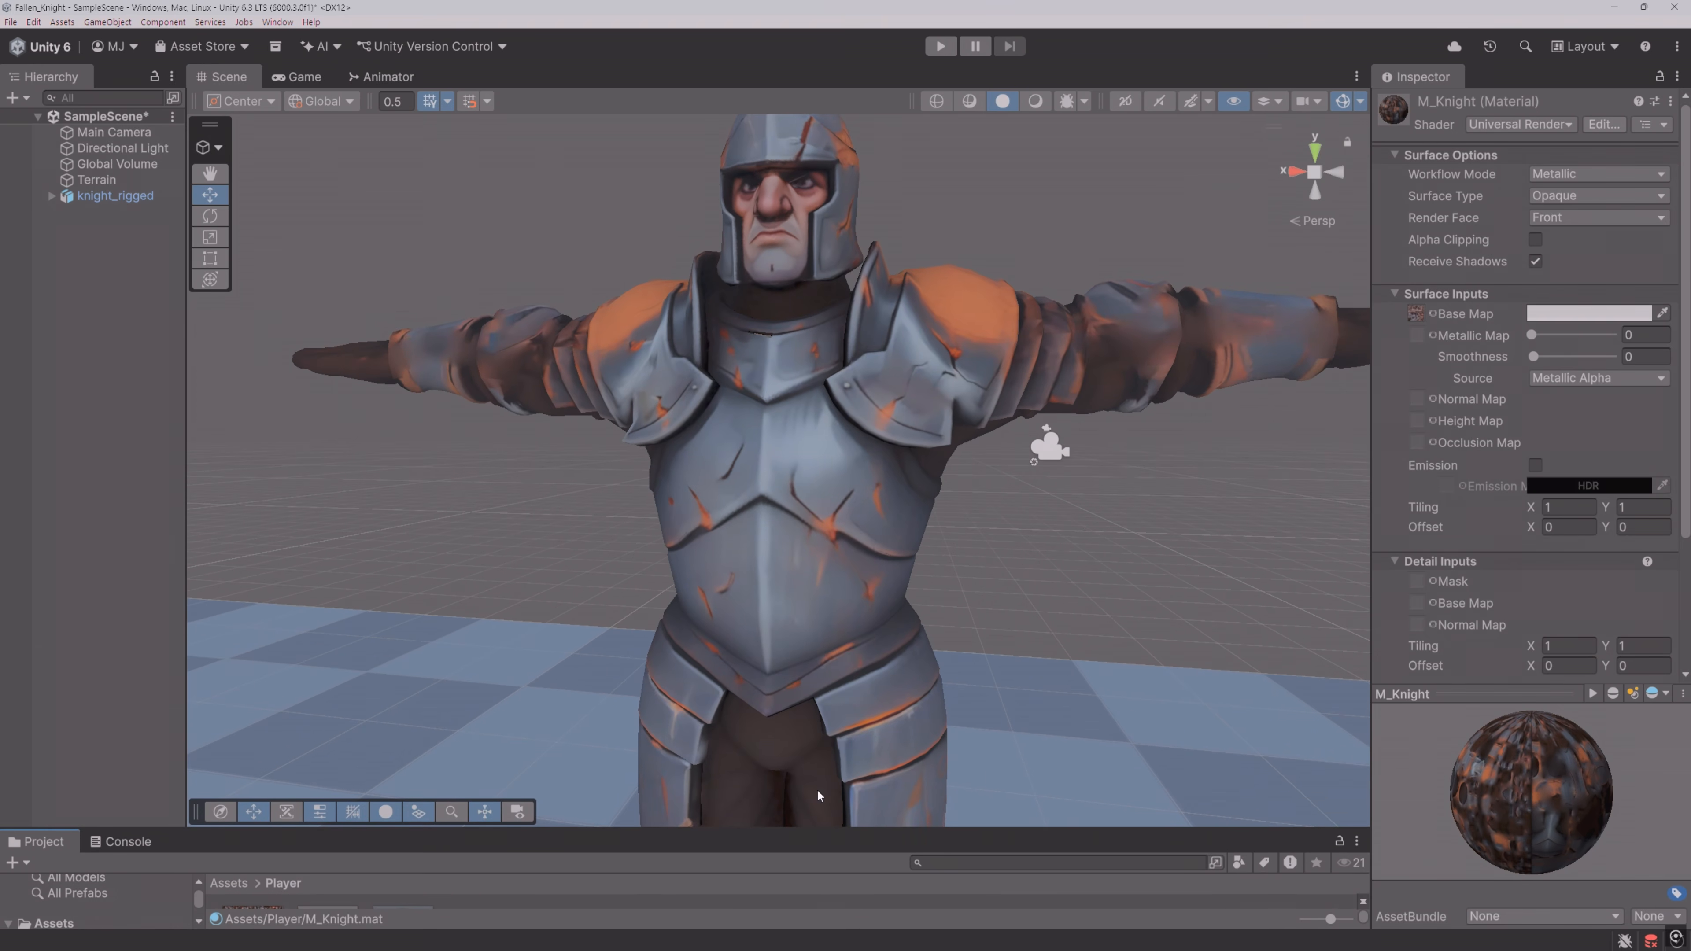
{"action": "key", "text": "s"}
{"action": "right_click_drag", "start_coordinate": [826, 526], "coordinate": [1100, 530]}
{"action": "key", "text": "a"}
{"action": "left_click", "coordinate": [958, 525]}
{"action": "left_click", "coordinate": [1183, 496]}
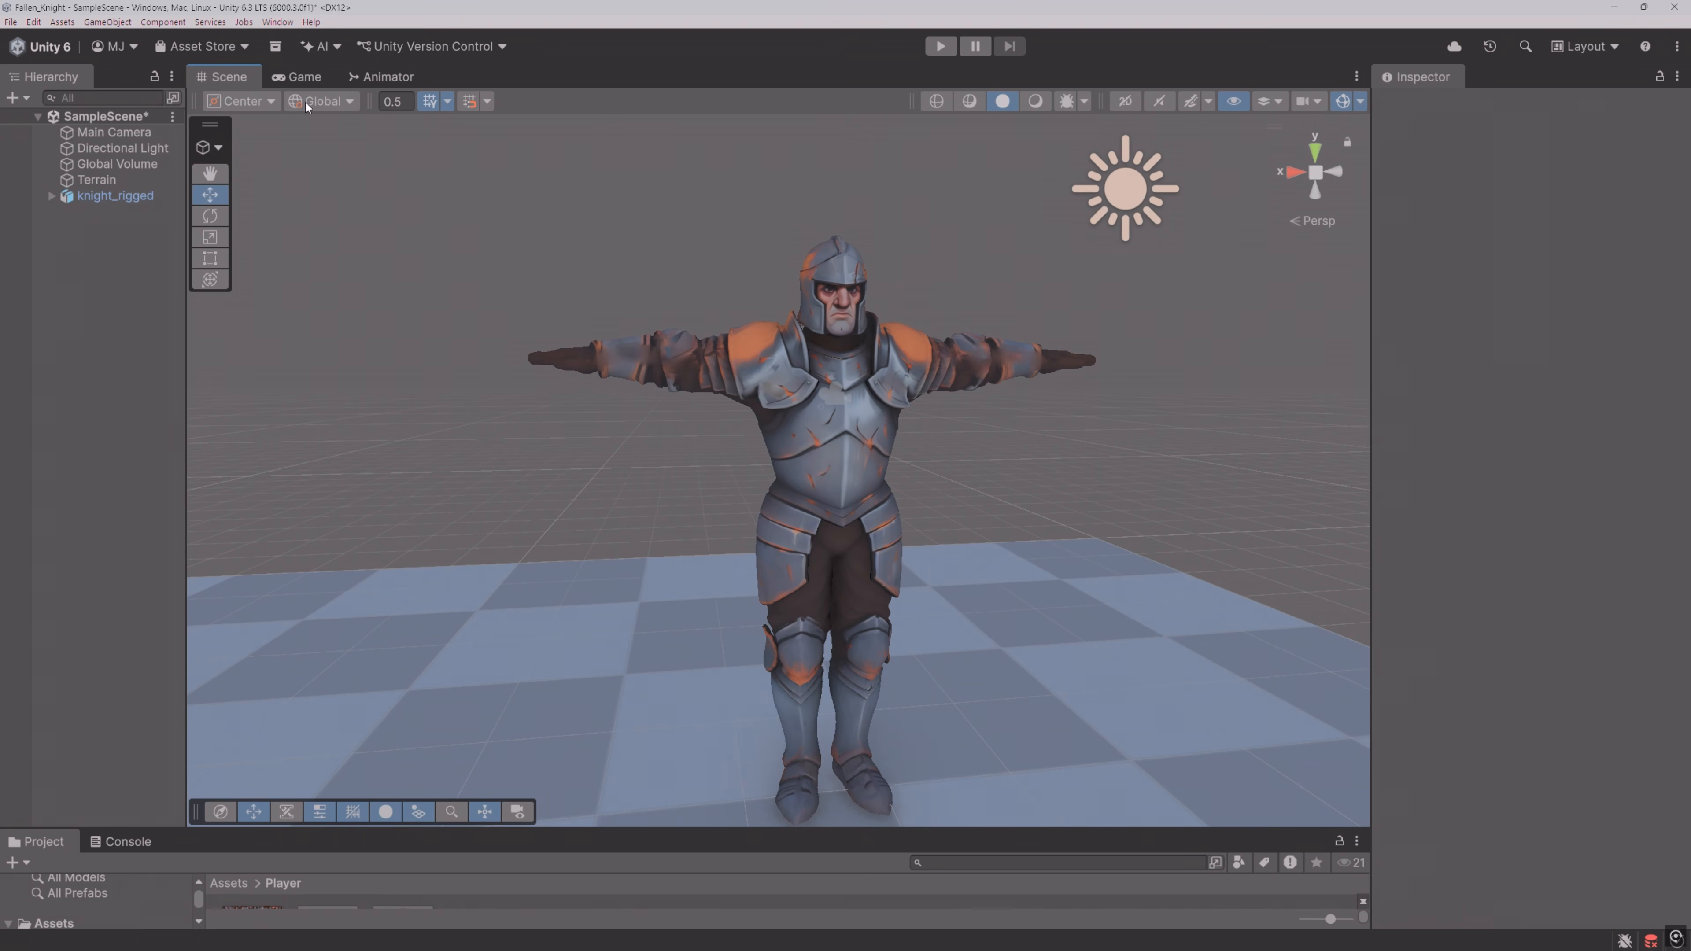
Step: Open the Package Manager and search My Assets for "character controller"
{"action": "left_click", "coordinate": [276, 22]}
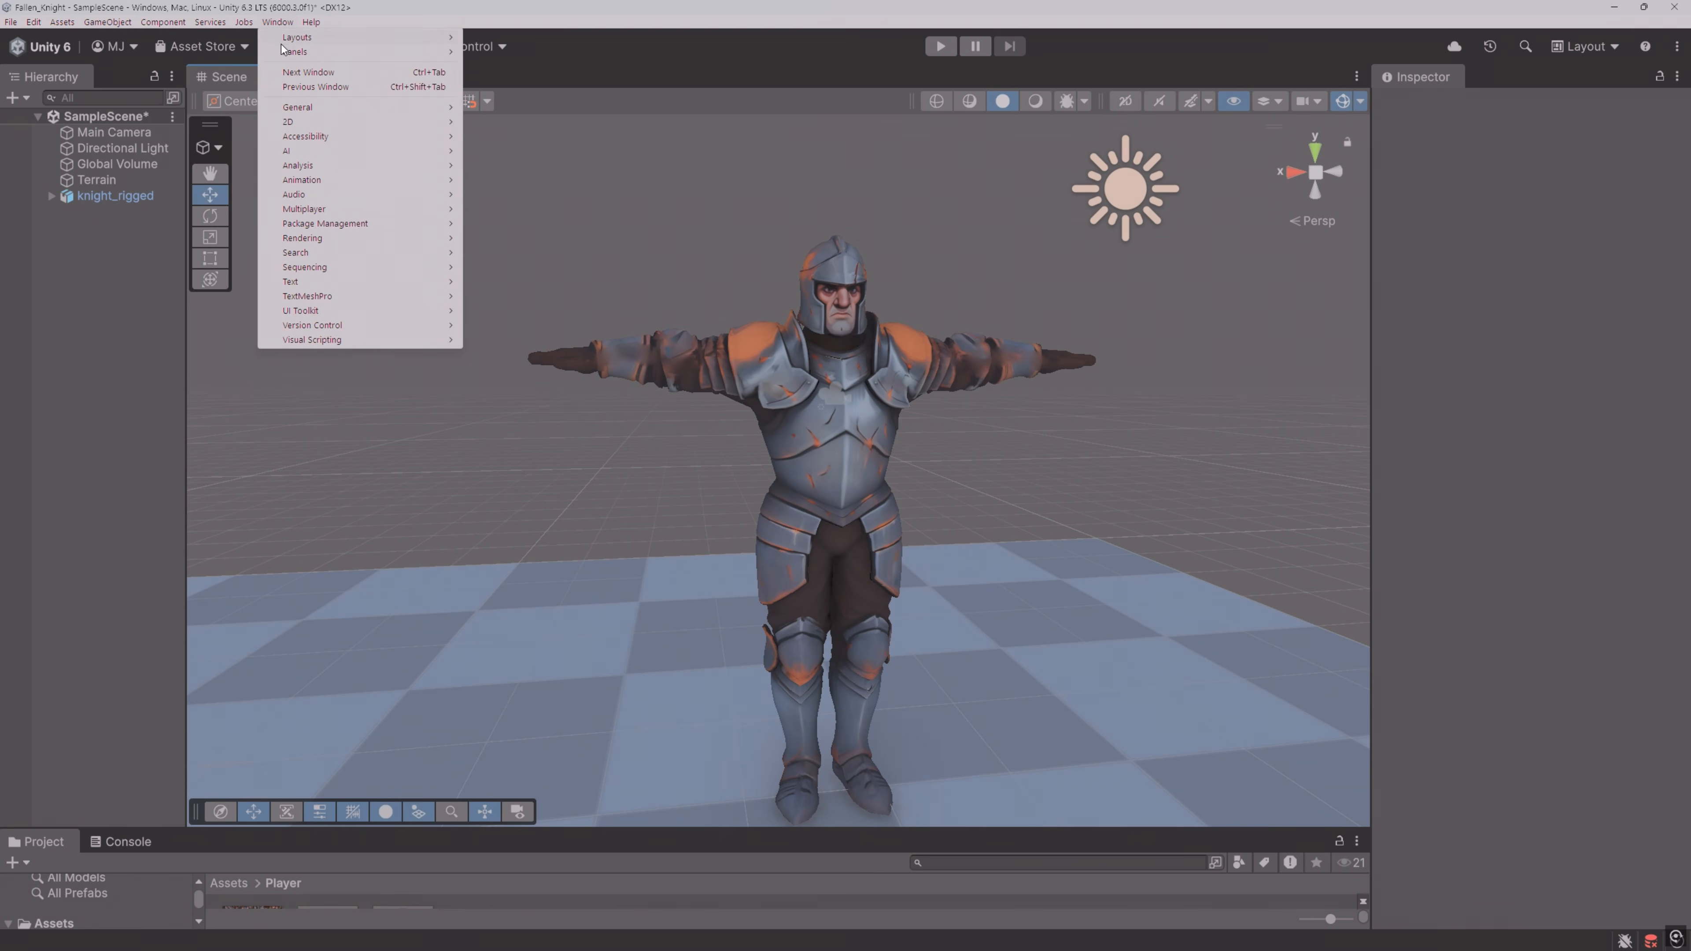
{"action": "mouse_move", "coordinate": [350, 223]}
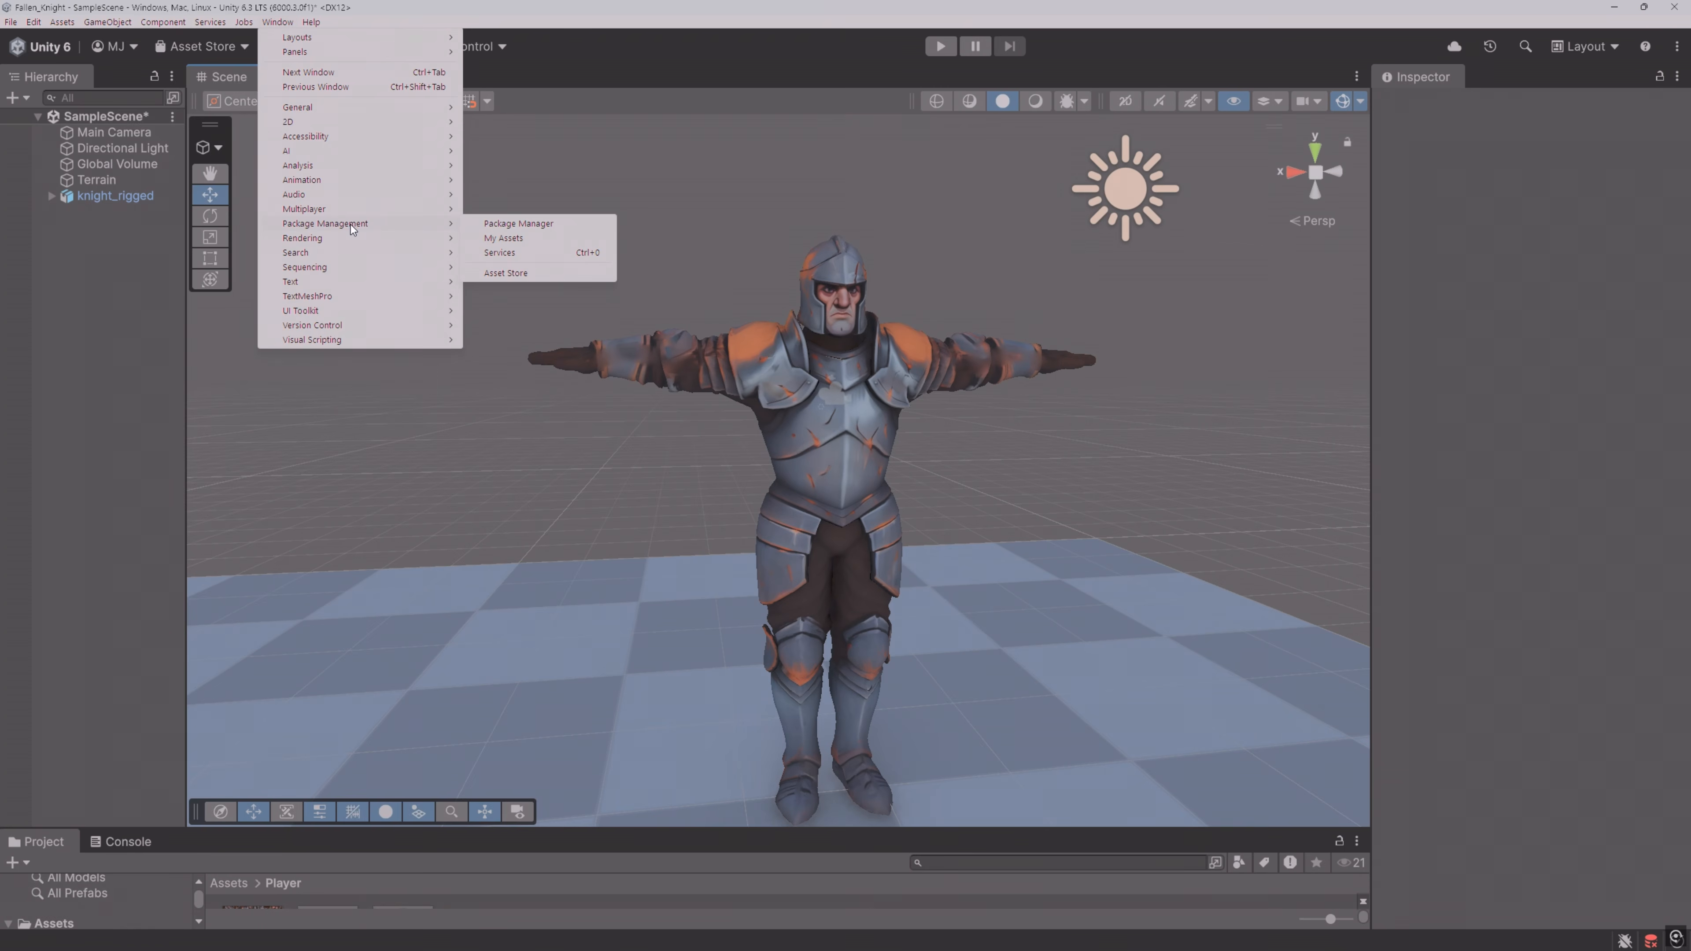
{"action": "left_click", "coordinate": [524, 224]}
{"action": "type", "text": "character"}
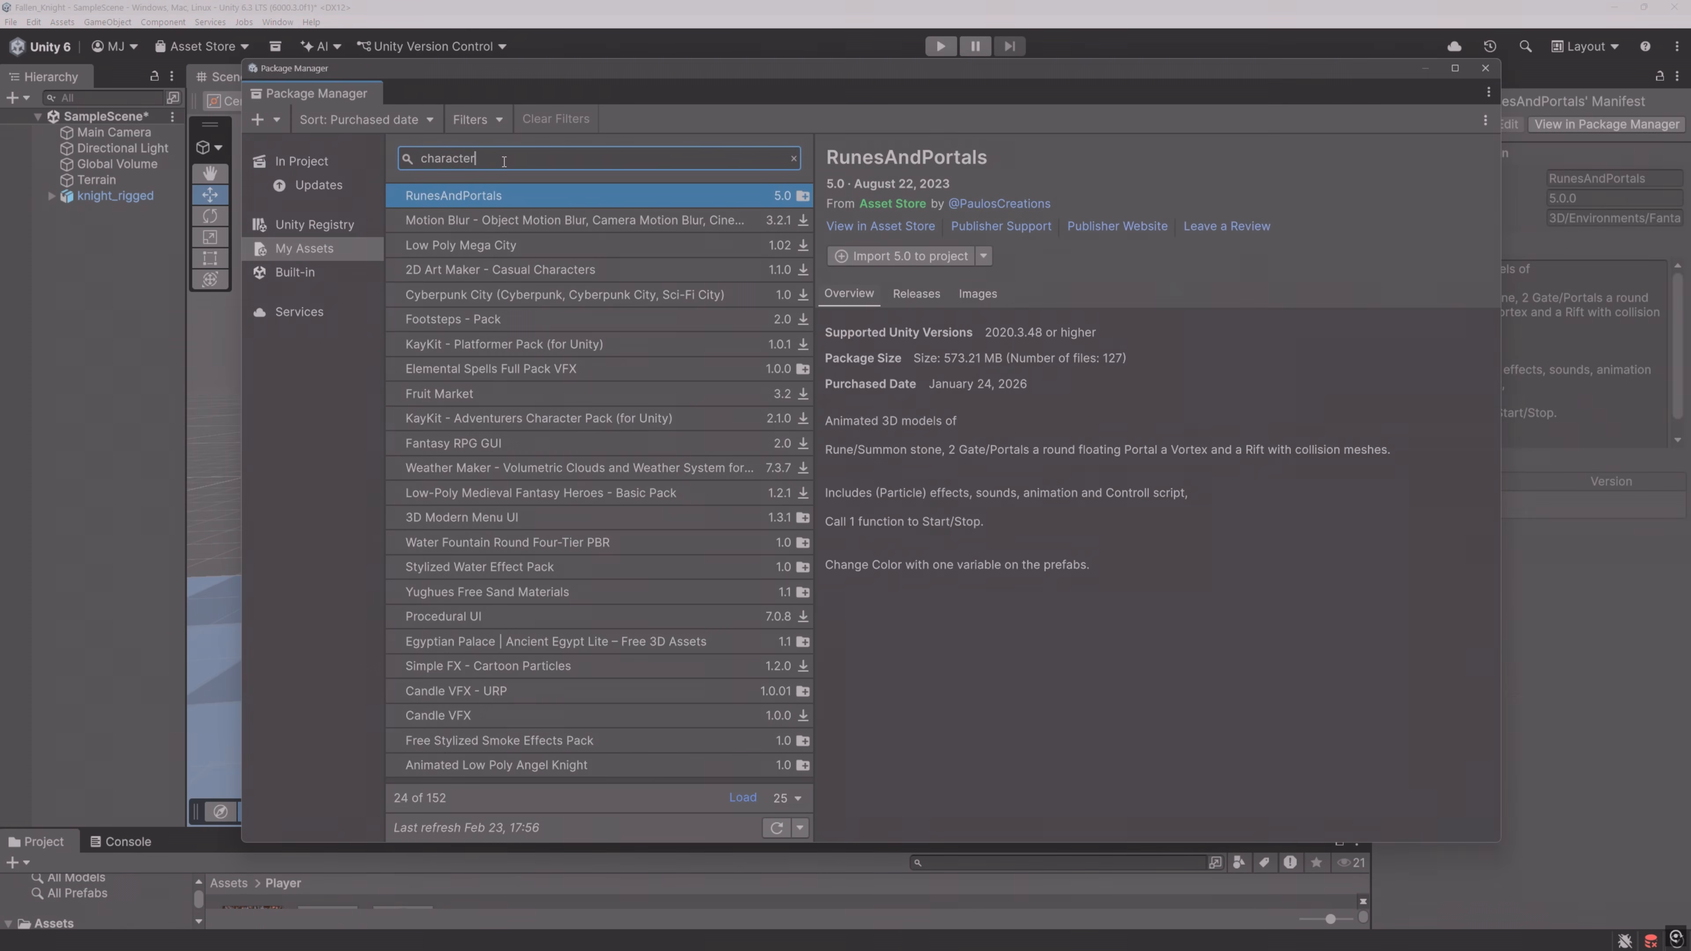
{"action": "type", "text": " c"}
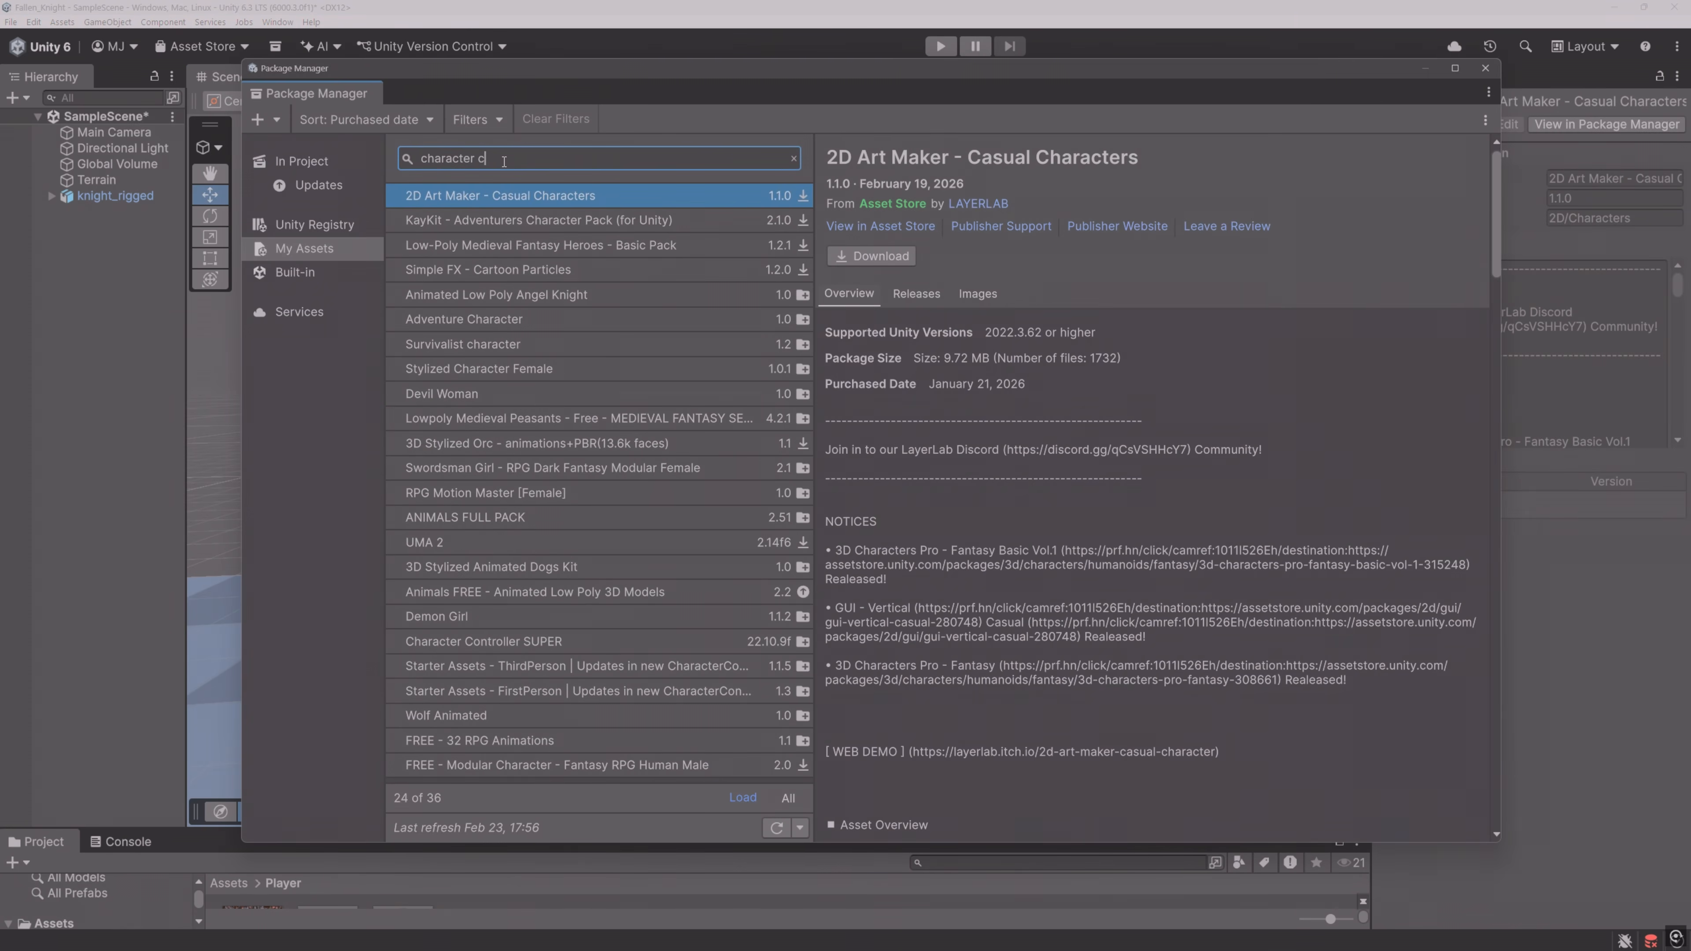
{"action": "type", "text": "ontroller"}
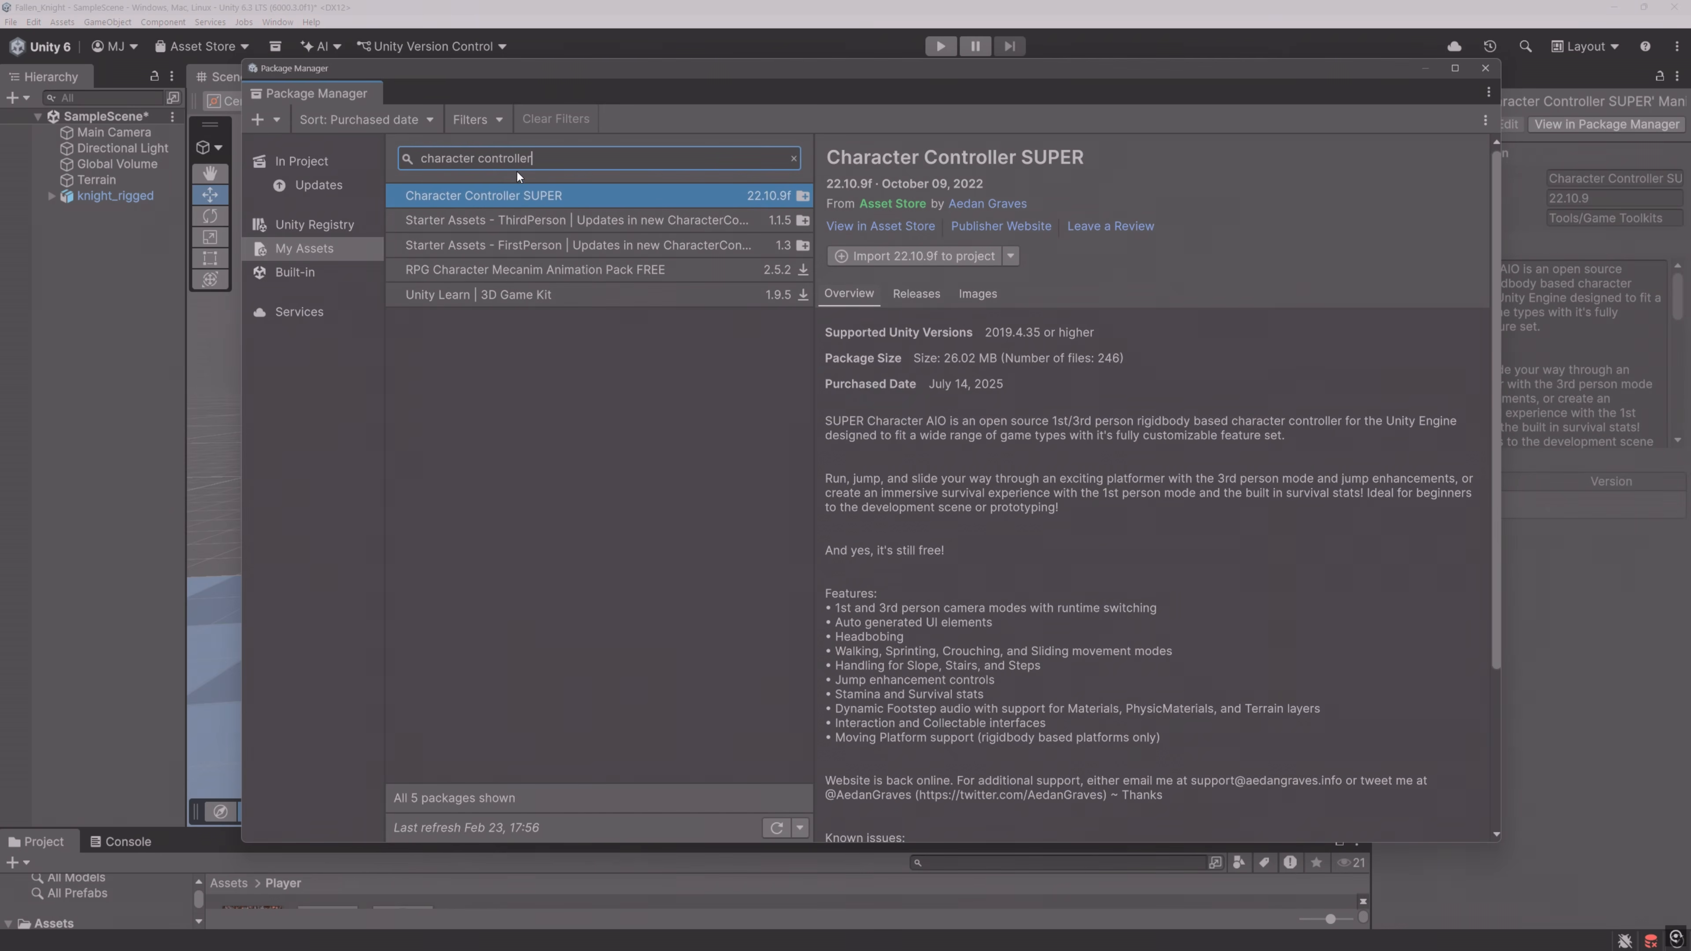
Step: Import all of the Character Controller SUPER 22.10.9f package and allow script updates for these and other files found
{"action": "left_click", "coordinate": [525, 198]}
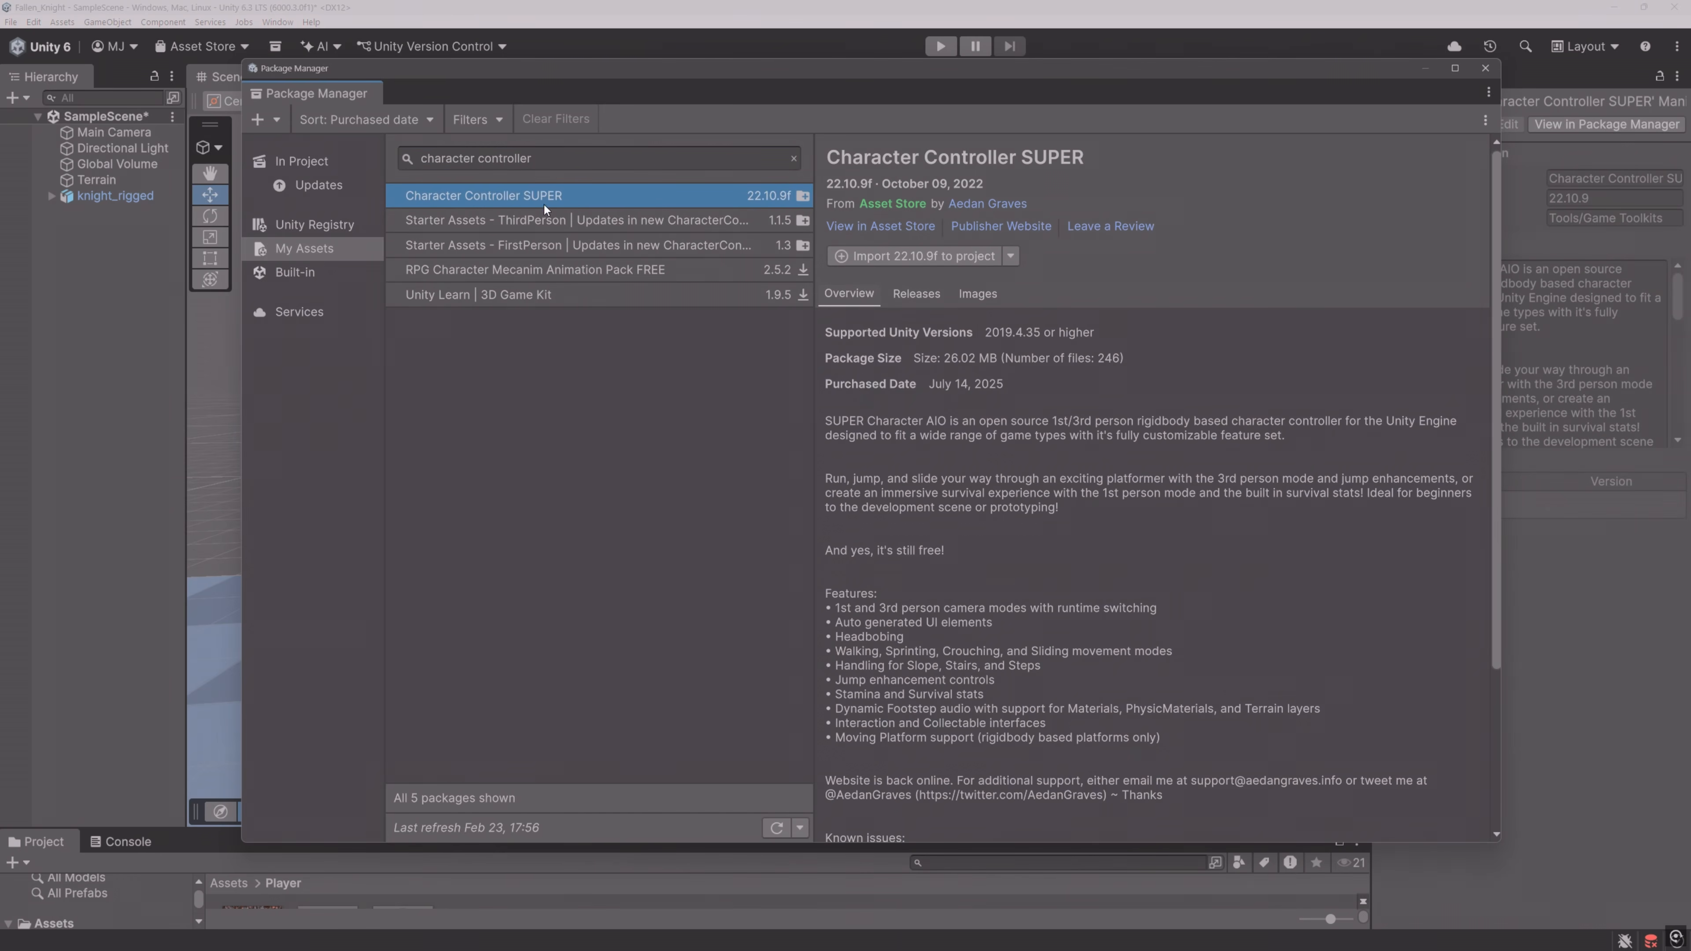
{"action": "left_click", "coordinate": [922, 258]}
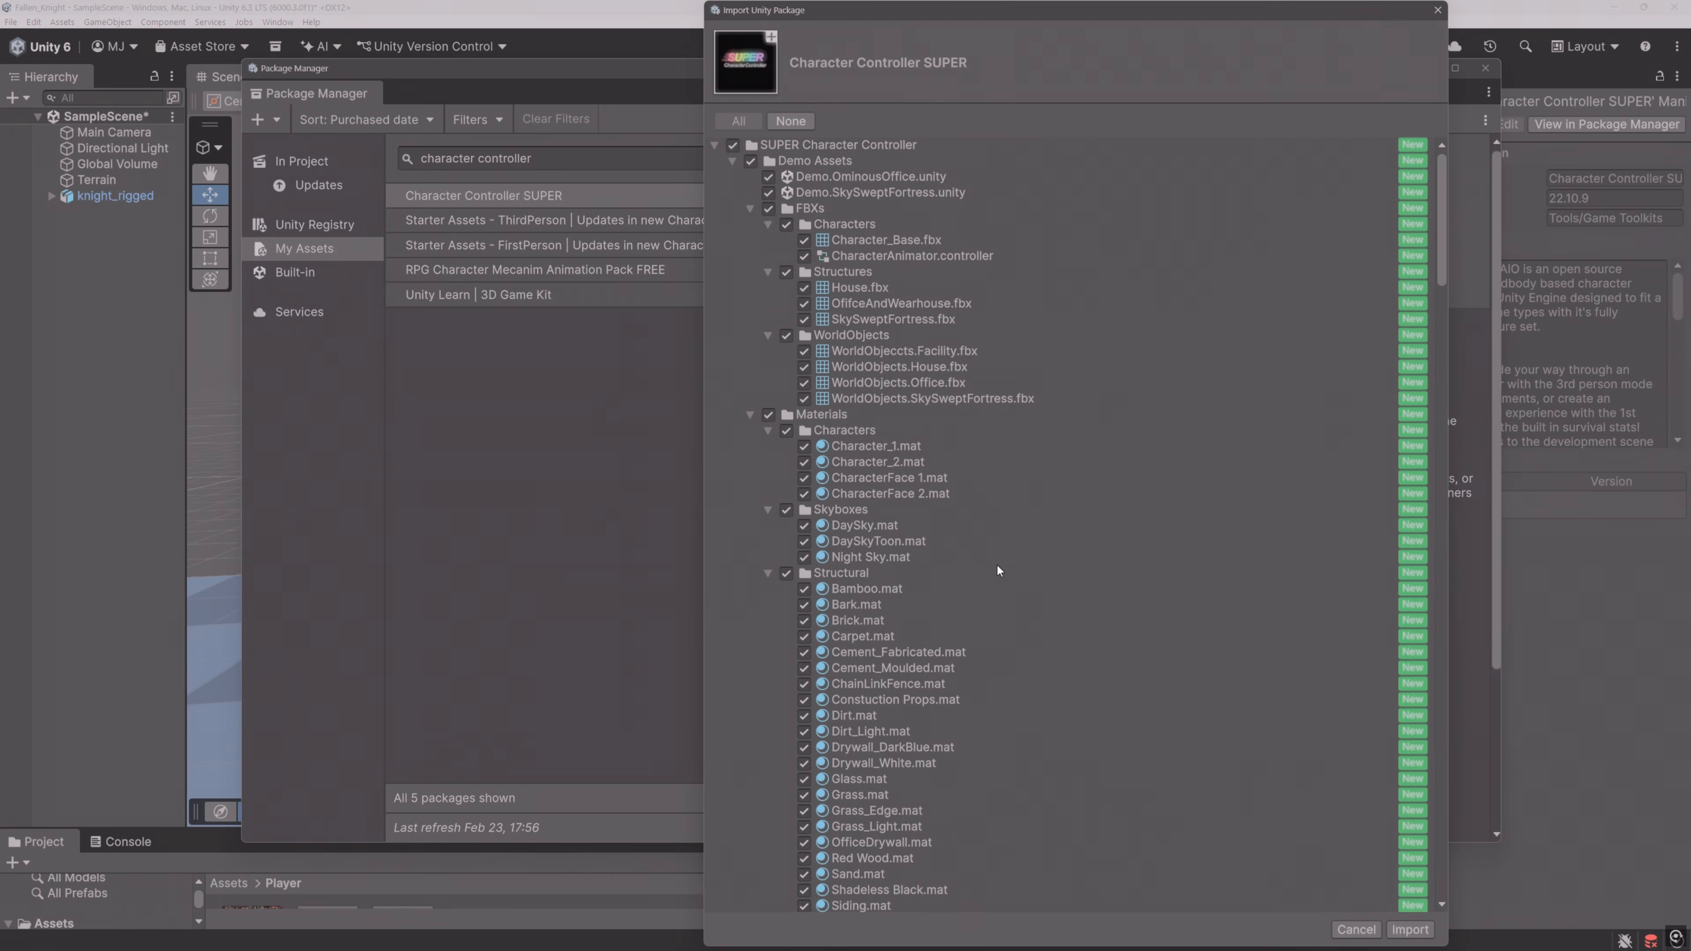
{"action": "left_click", "coordinate": [1417, 935]}
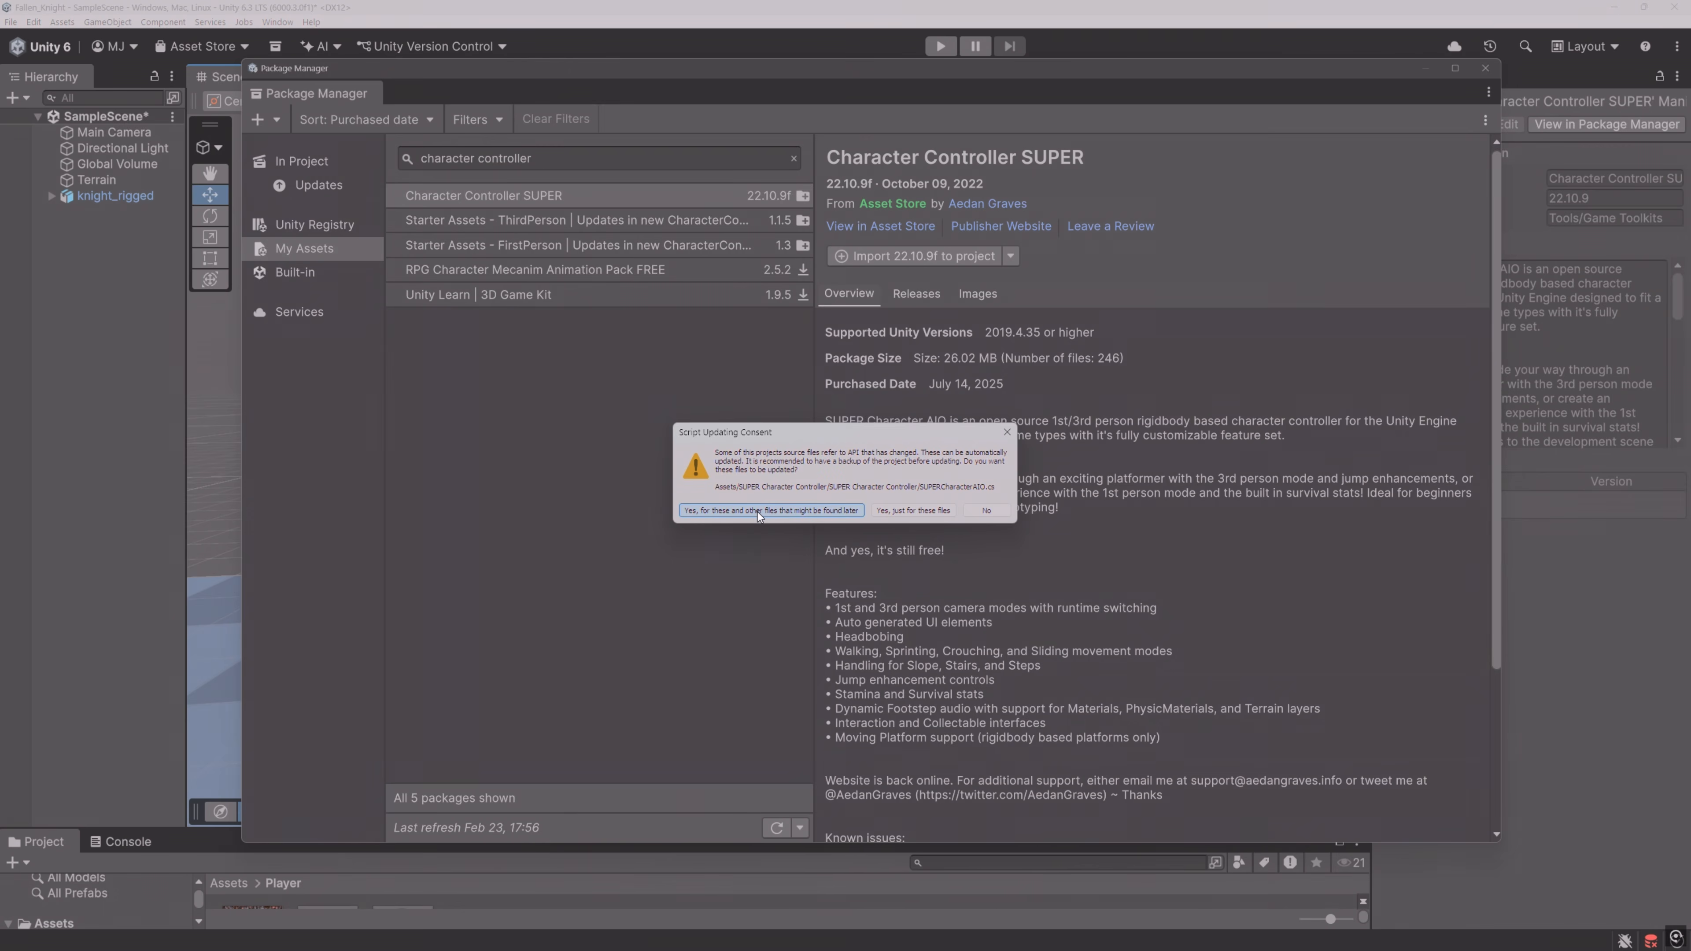
{"action": "left_click", "coordinate": [759, 509]}
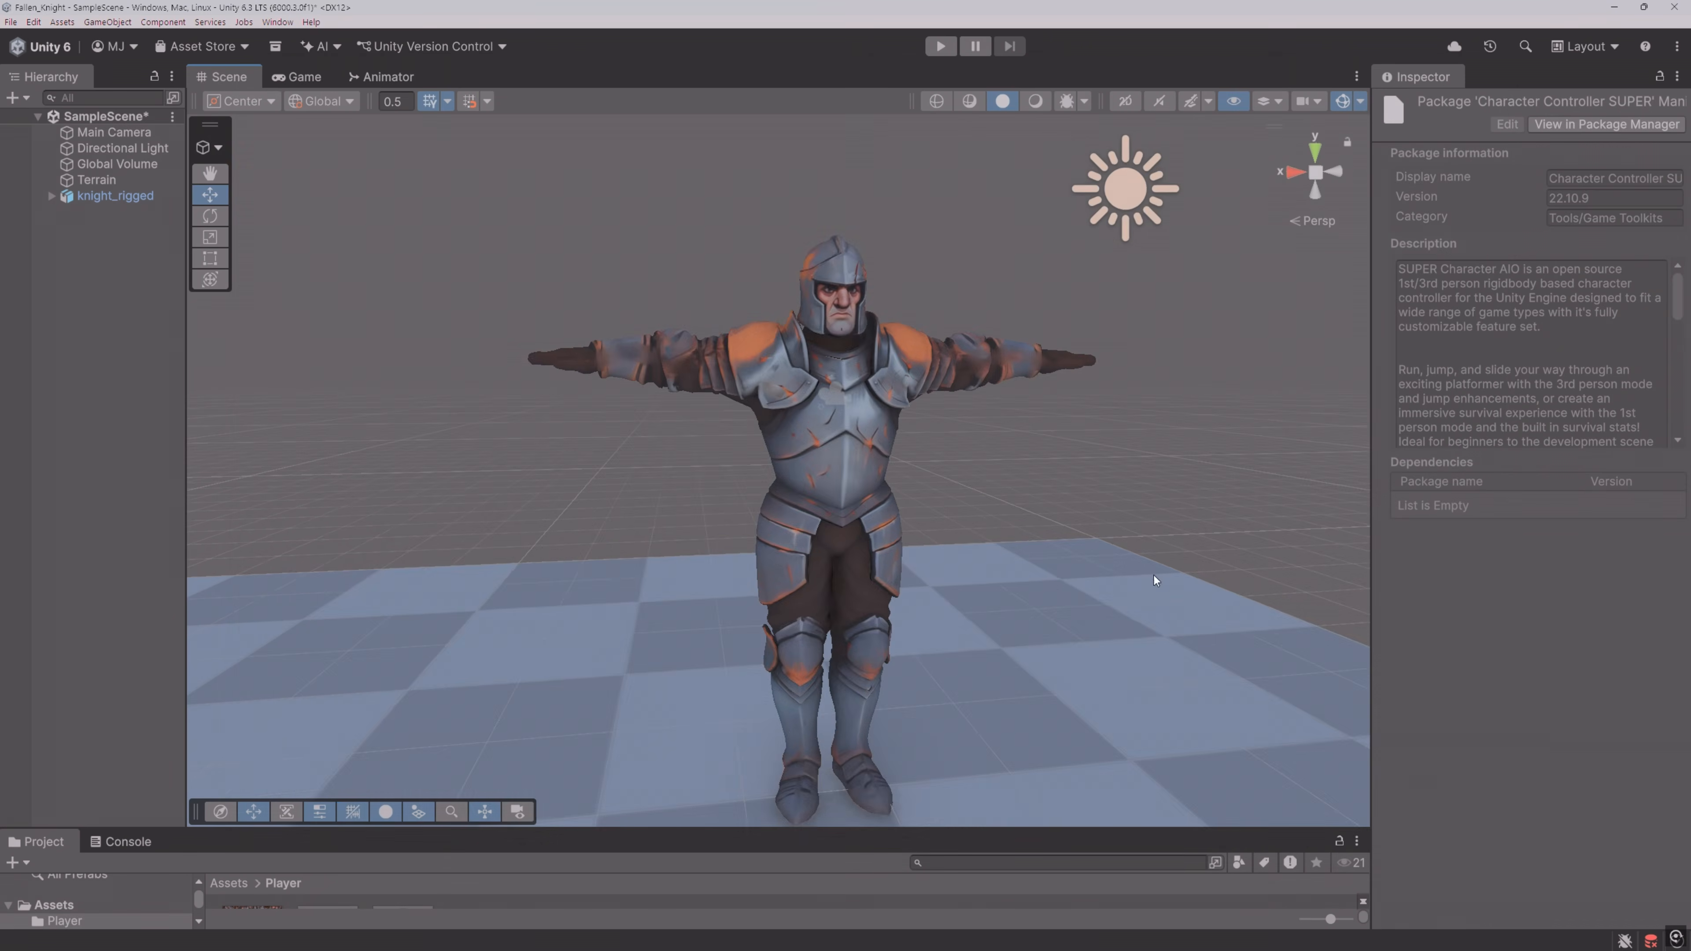
Step: Enlarge the asset browser and open the Characters folder in SUPER Controller's Demo Assets > Prefabs > SkySweptFortress
{"action": "scroll", "coordinate": [992, 517], "scroll_direction": "down", "scroll_amount": 4}
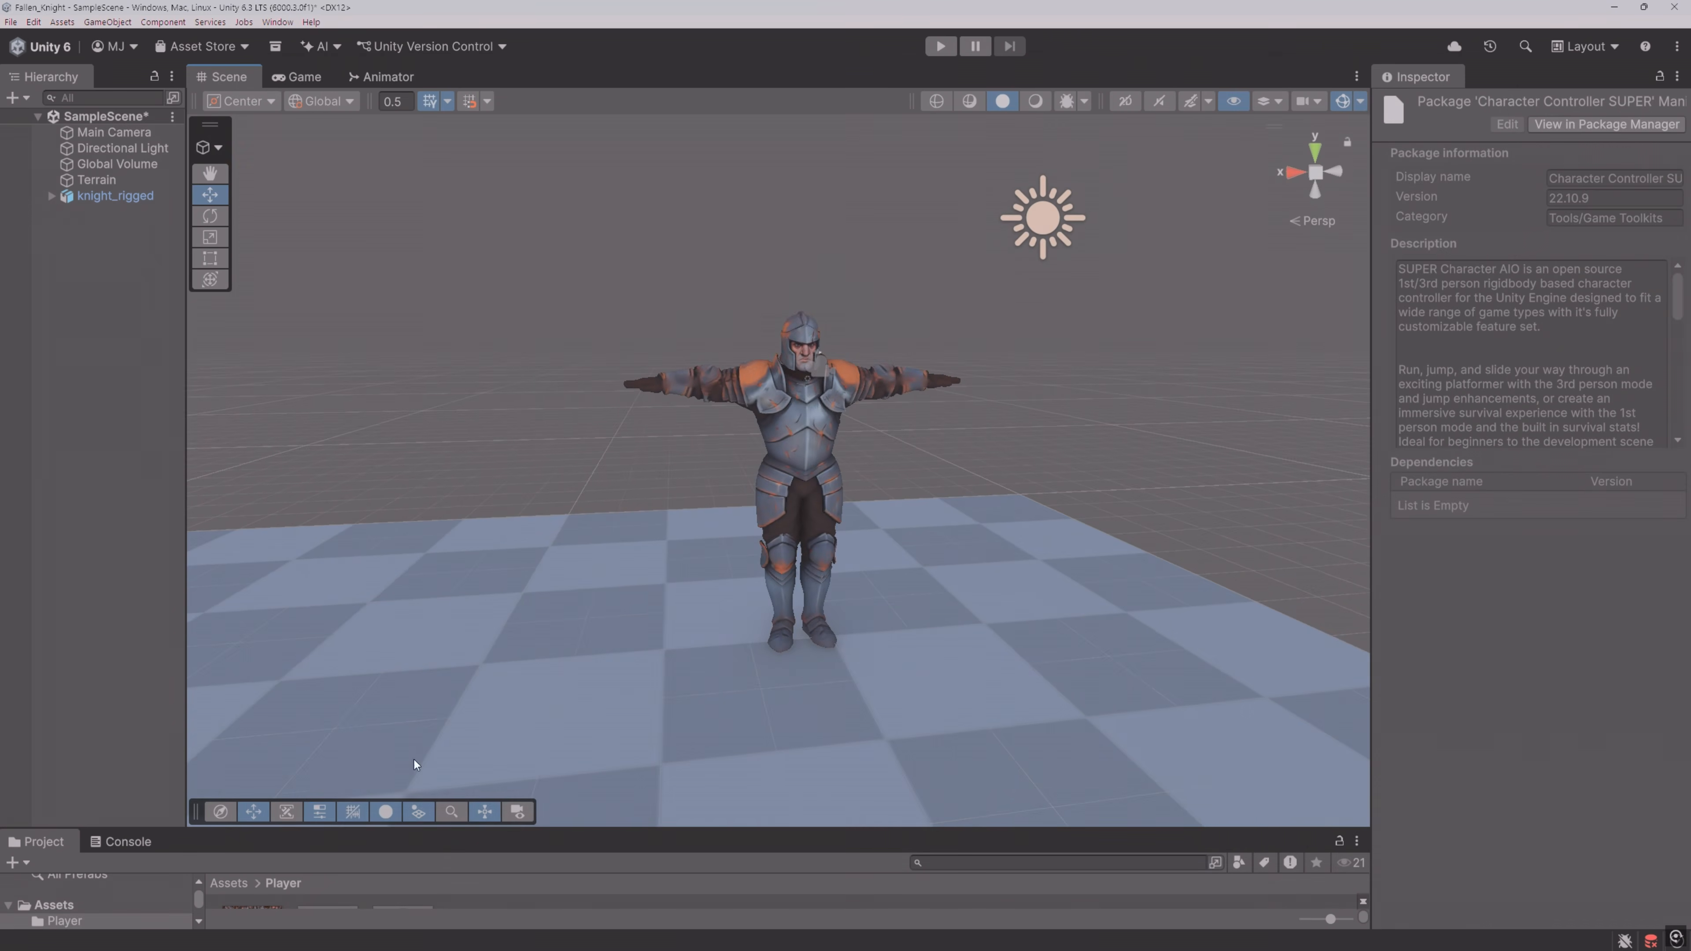
{"action": "left_click_drag", "start_coordinate": [299, 829], "coordinate": [299, 423]}
{"action": "left_click", "coordinate": [22, 561]}
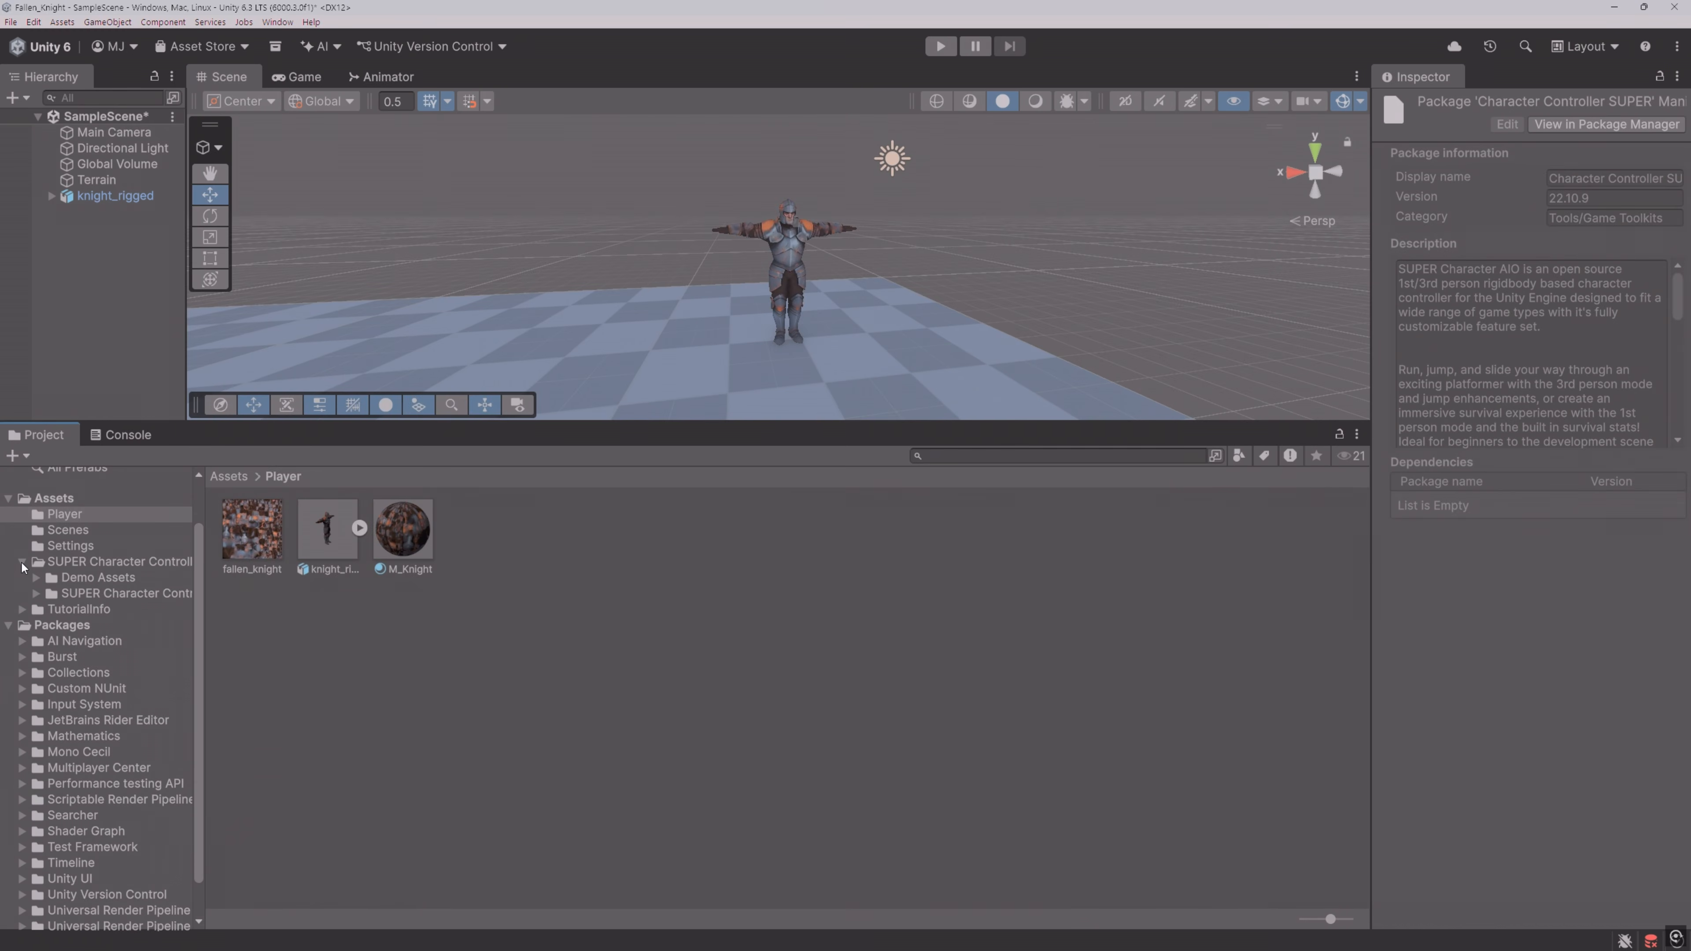
{"action": "left_click", "coordinate": [35, 578]}
{"action": "left_click", "coordinate": [48, 625]}
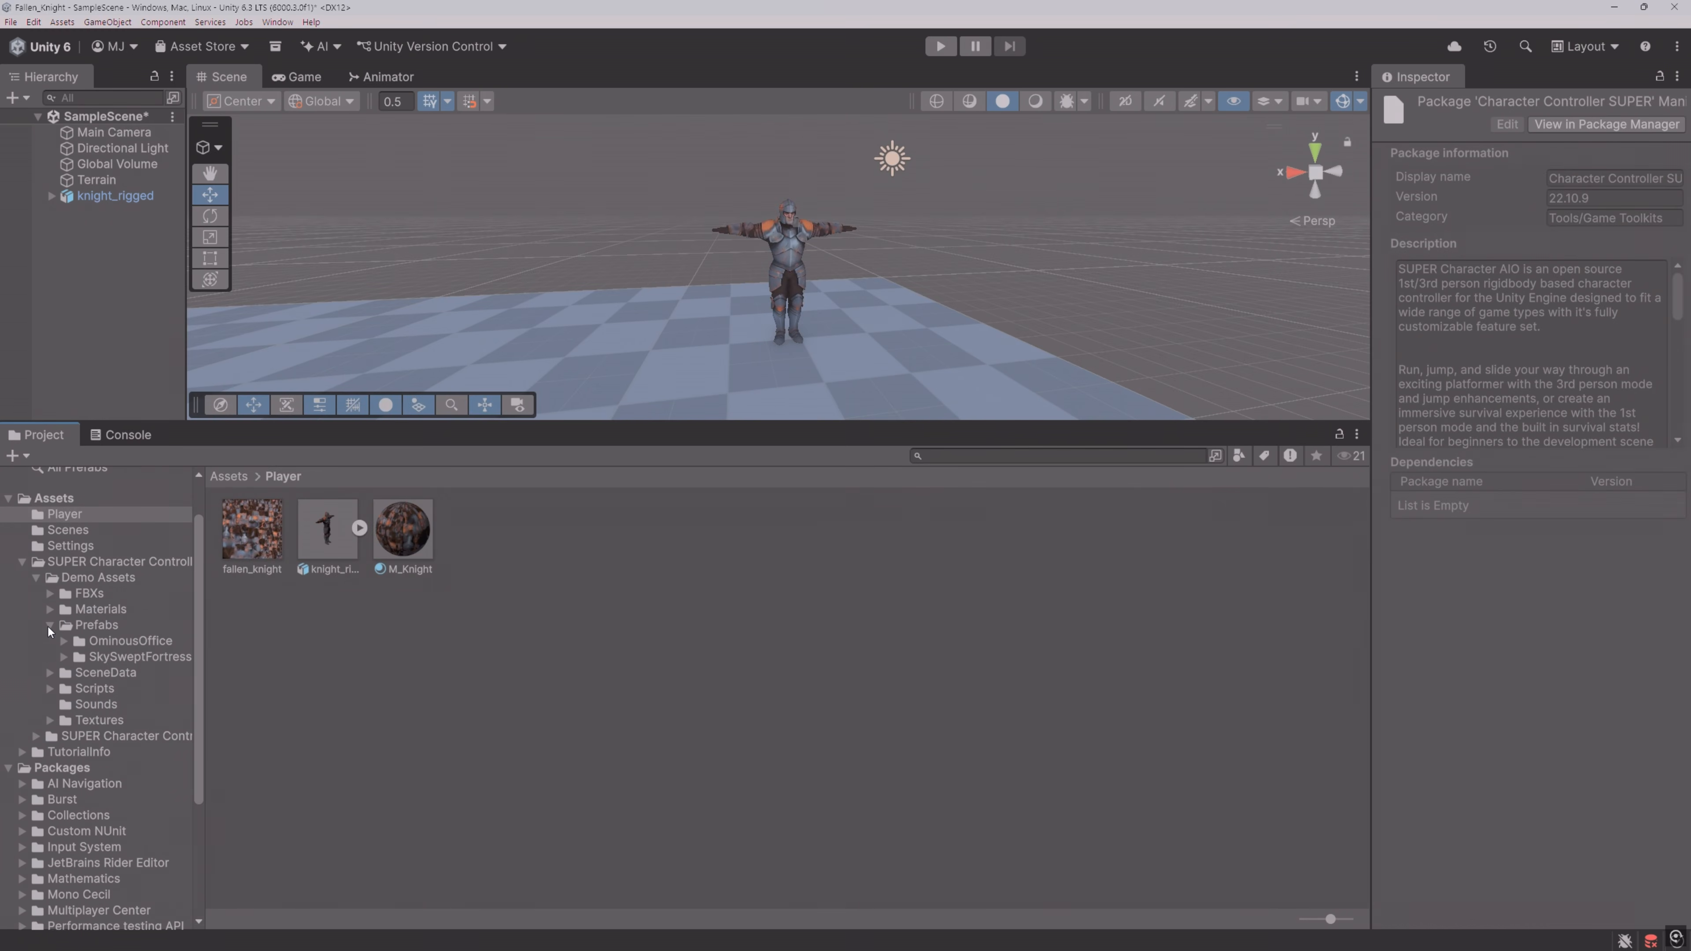
{"action": "left_click", "coordinate": [64, 658]}
{"action": "left_click", "coordinate": [126, 673]}
Step: Replace the Main Camera in SampleScene with an unpacked instance of the Character.001 prefab
{"action": "left_click", "coordinate": [252, 565]}
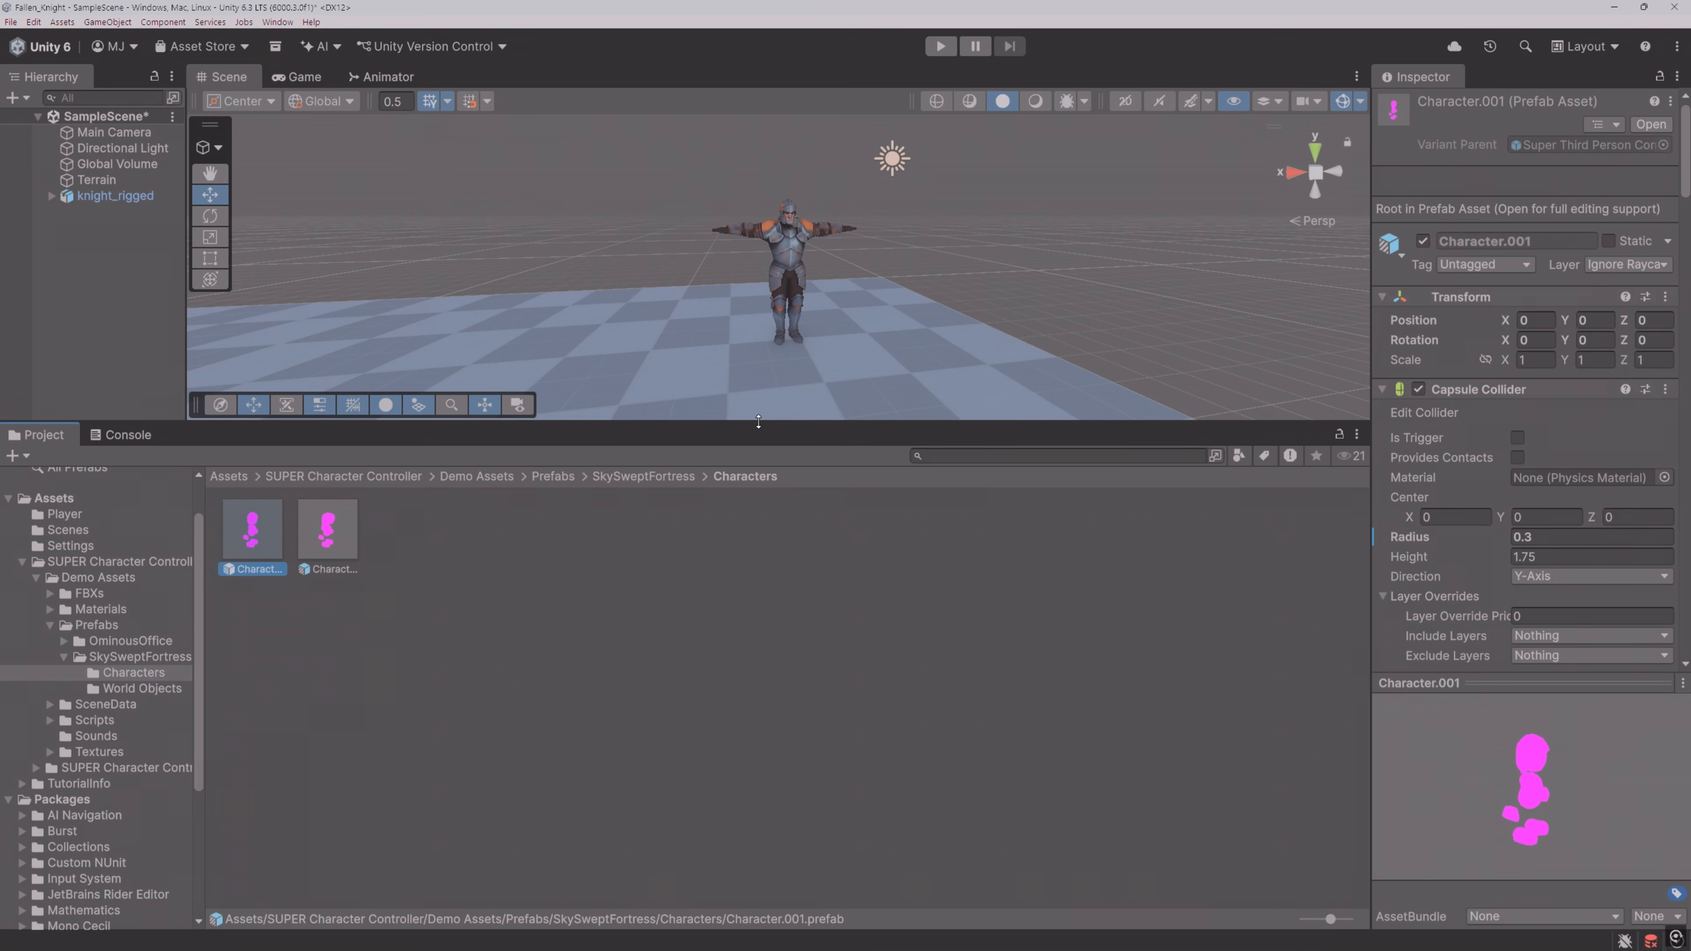
{"action": "left_click_drag", "start_coordinate": [759, 421], "coordinate": [795, 678]}
{"action": "left_click_drag", "start_coordinate": [257, 795], "coordinate": [82, 261]}
{"action": "left_click_drag", "start_coordinate": [506, 447], "coordinate": [902, 445], "text": "alt"}
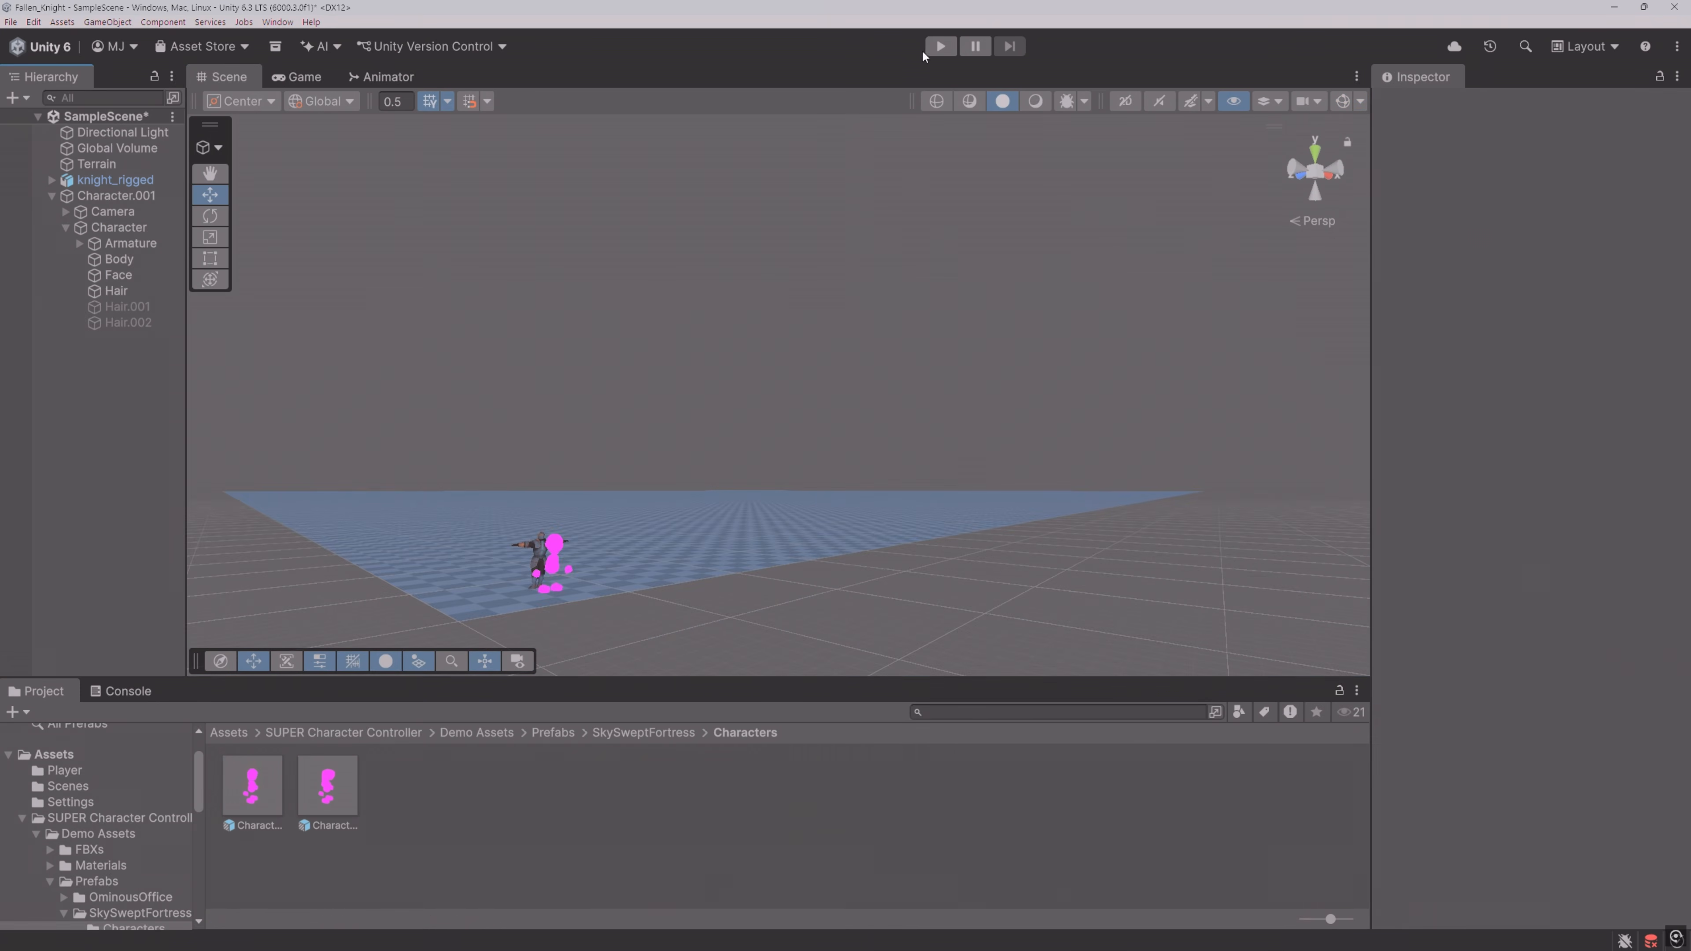
Step: Play-test the scene by running Character.001 around the terrain and back to the knight, and stop play mode
{"action": "left_click", "coordinate": [938, 48]}
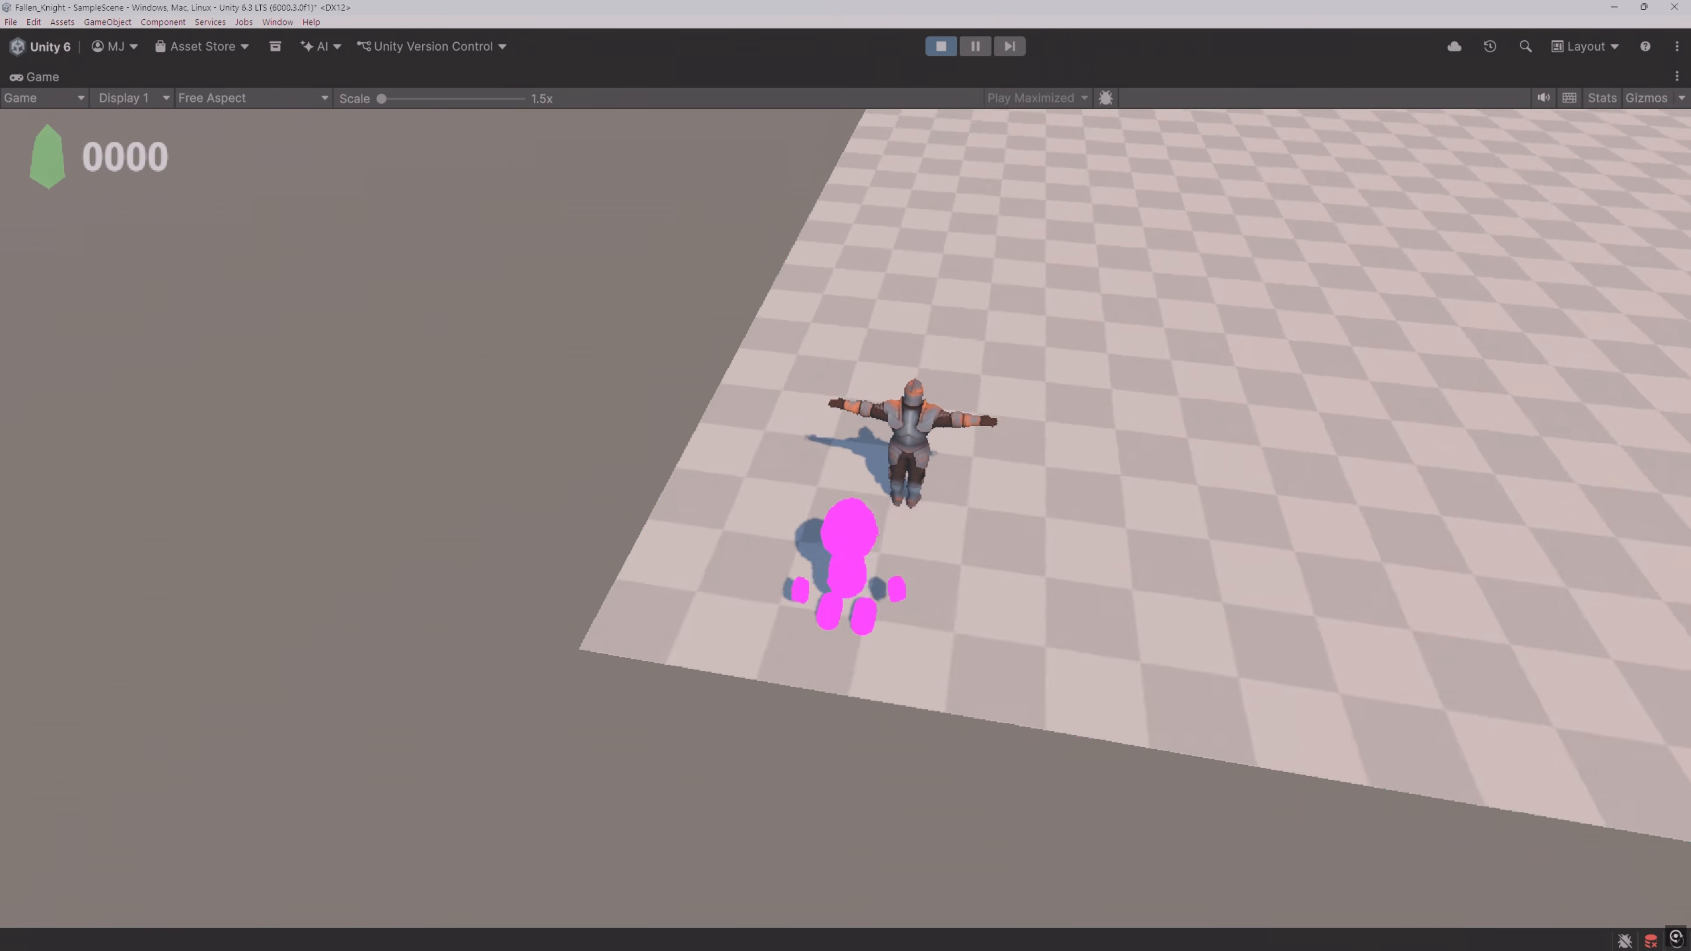
{"action": "key", "text": "d"}
{"action": "key", "text": "w"}
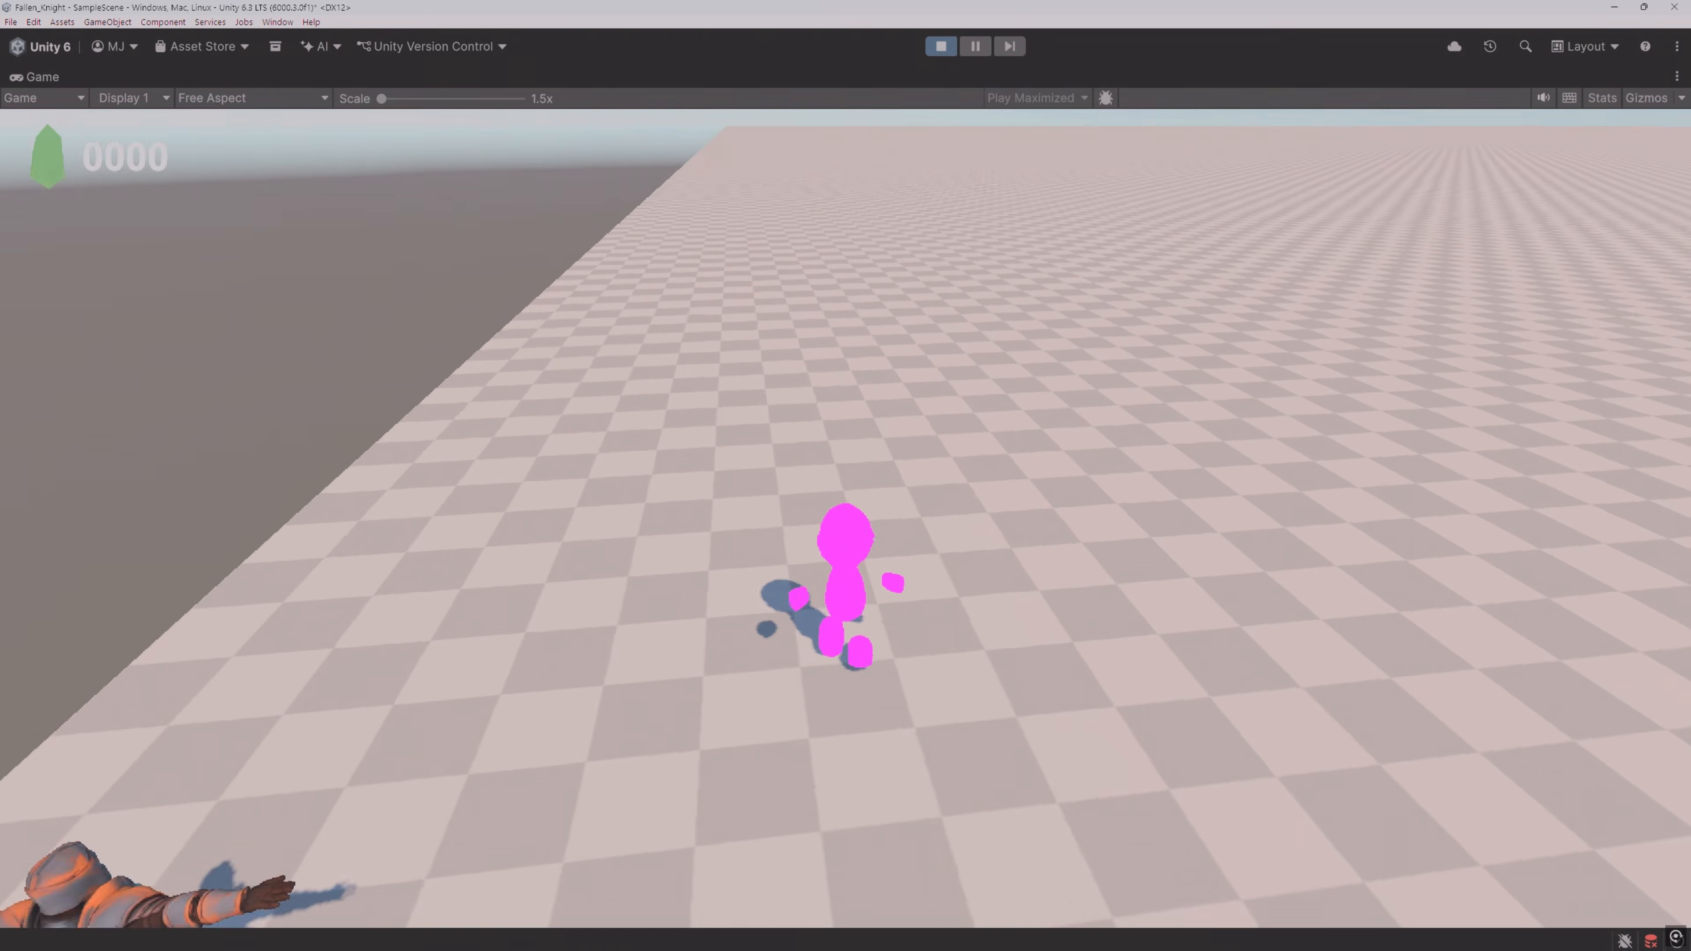
{"action": "key", "text": "w"}
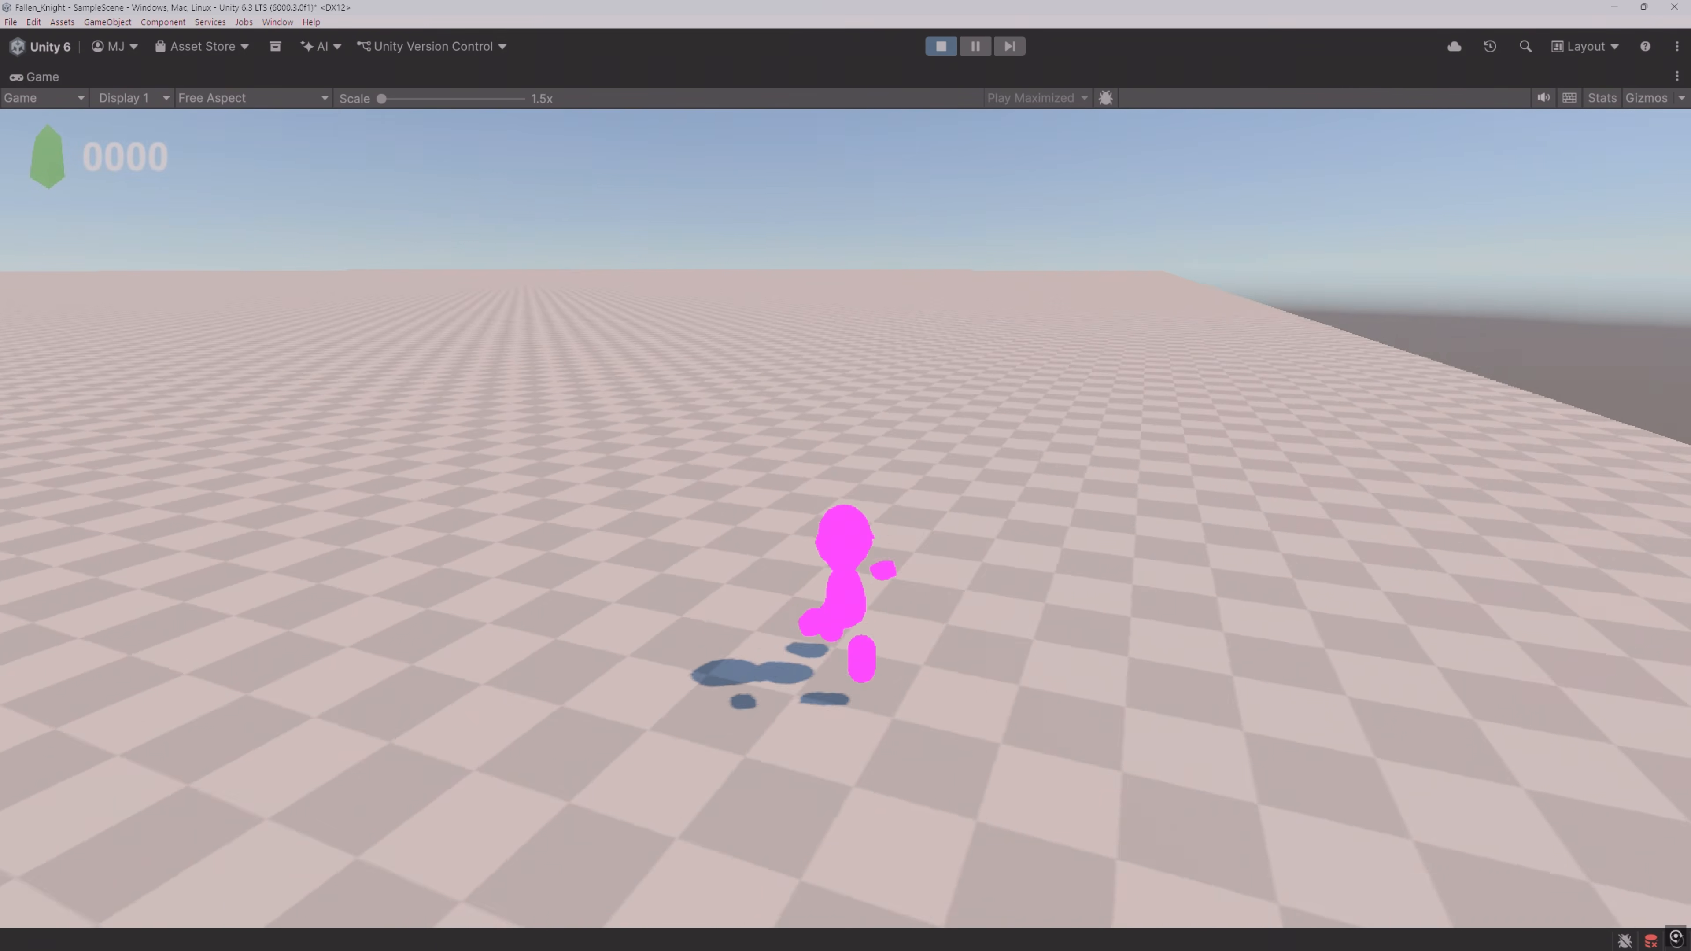
{"action": "key", "text": "w"}
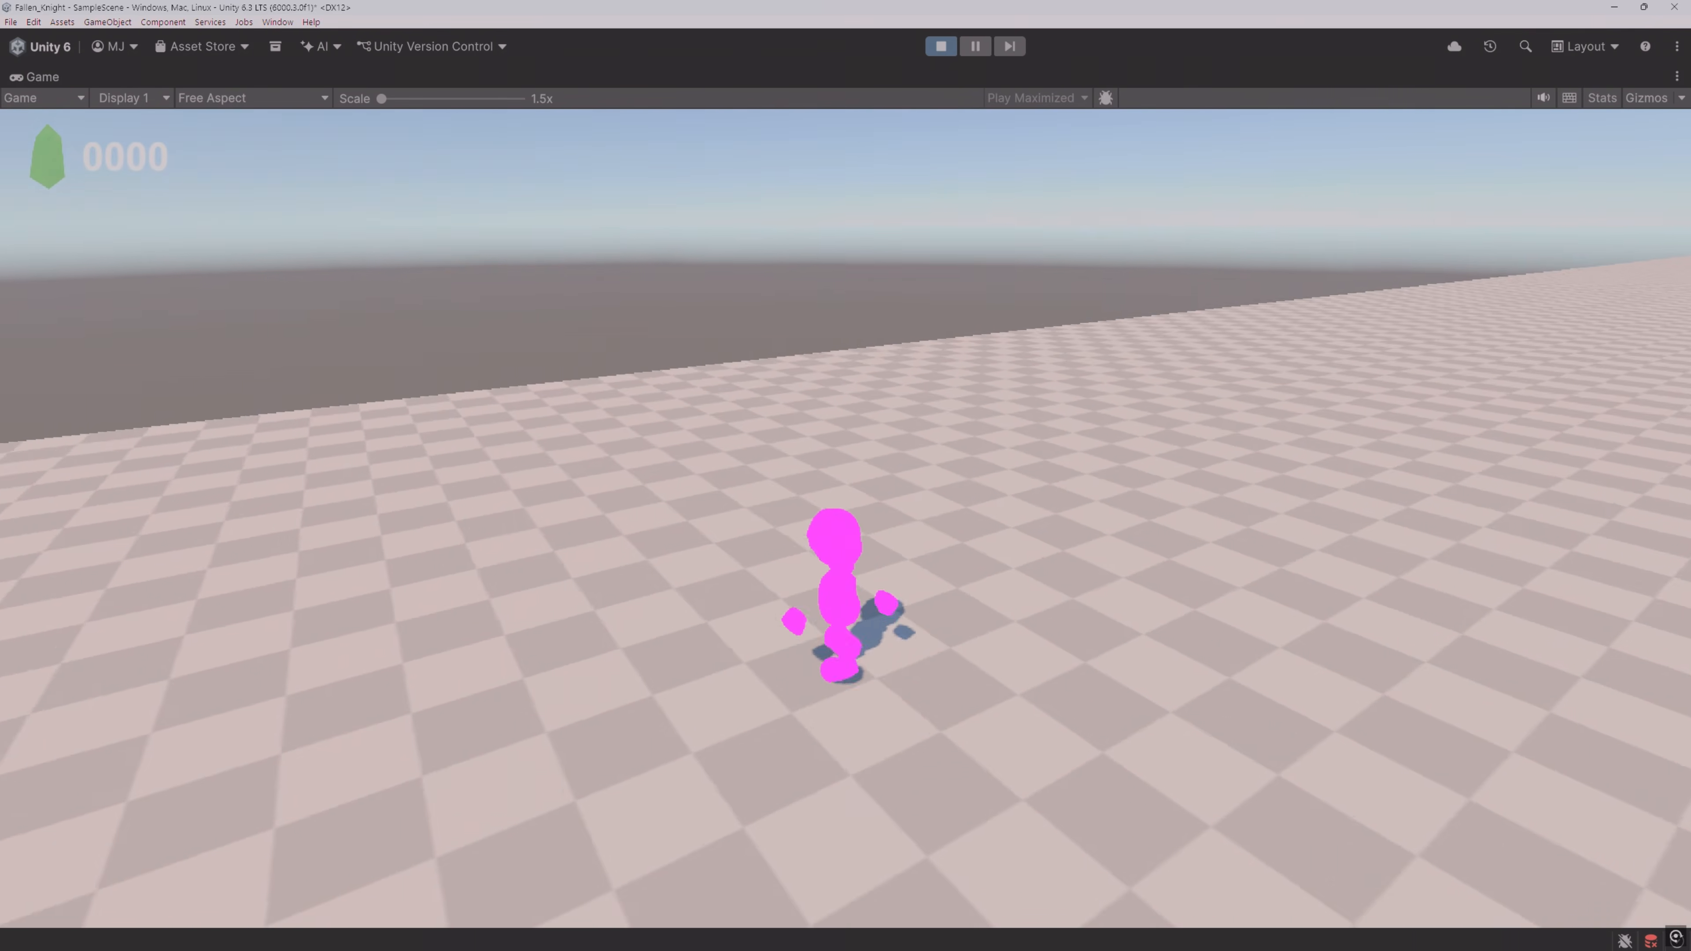
{"action": "key", "text": "w"}
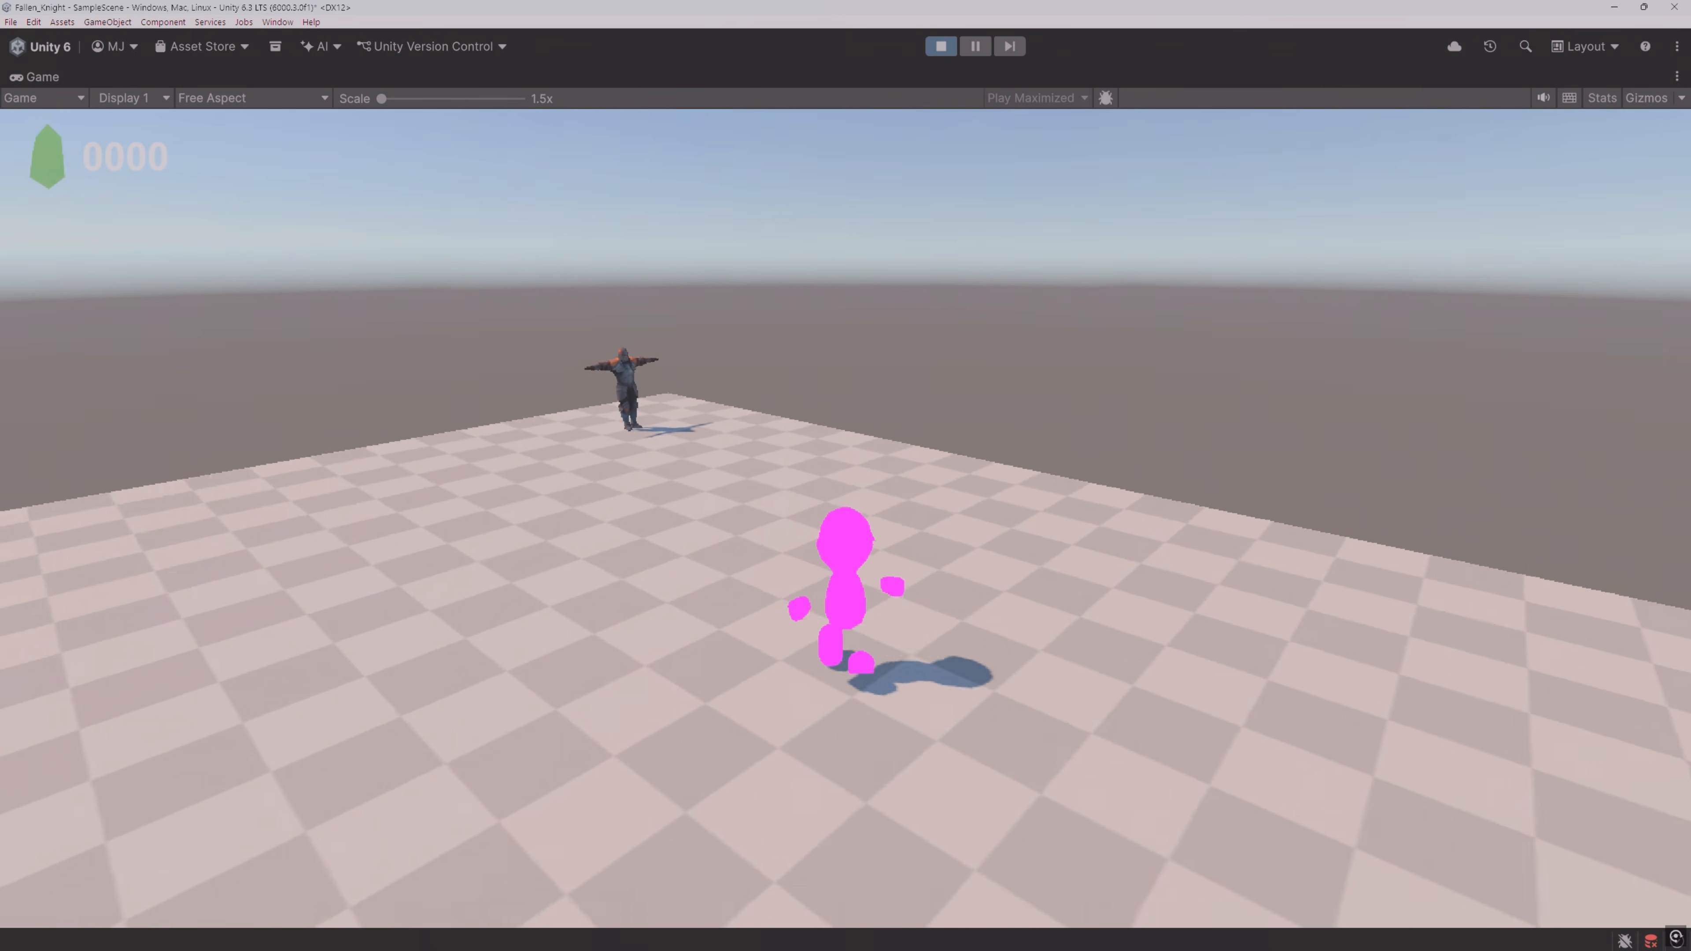
{"action": "key", "text": "w"}
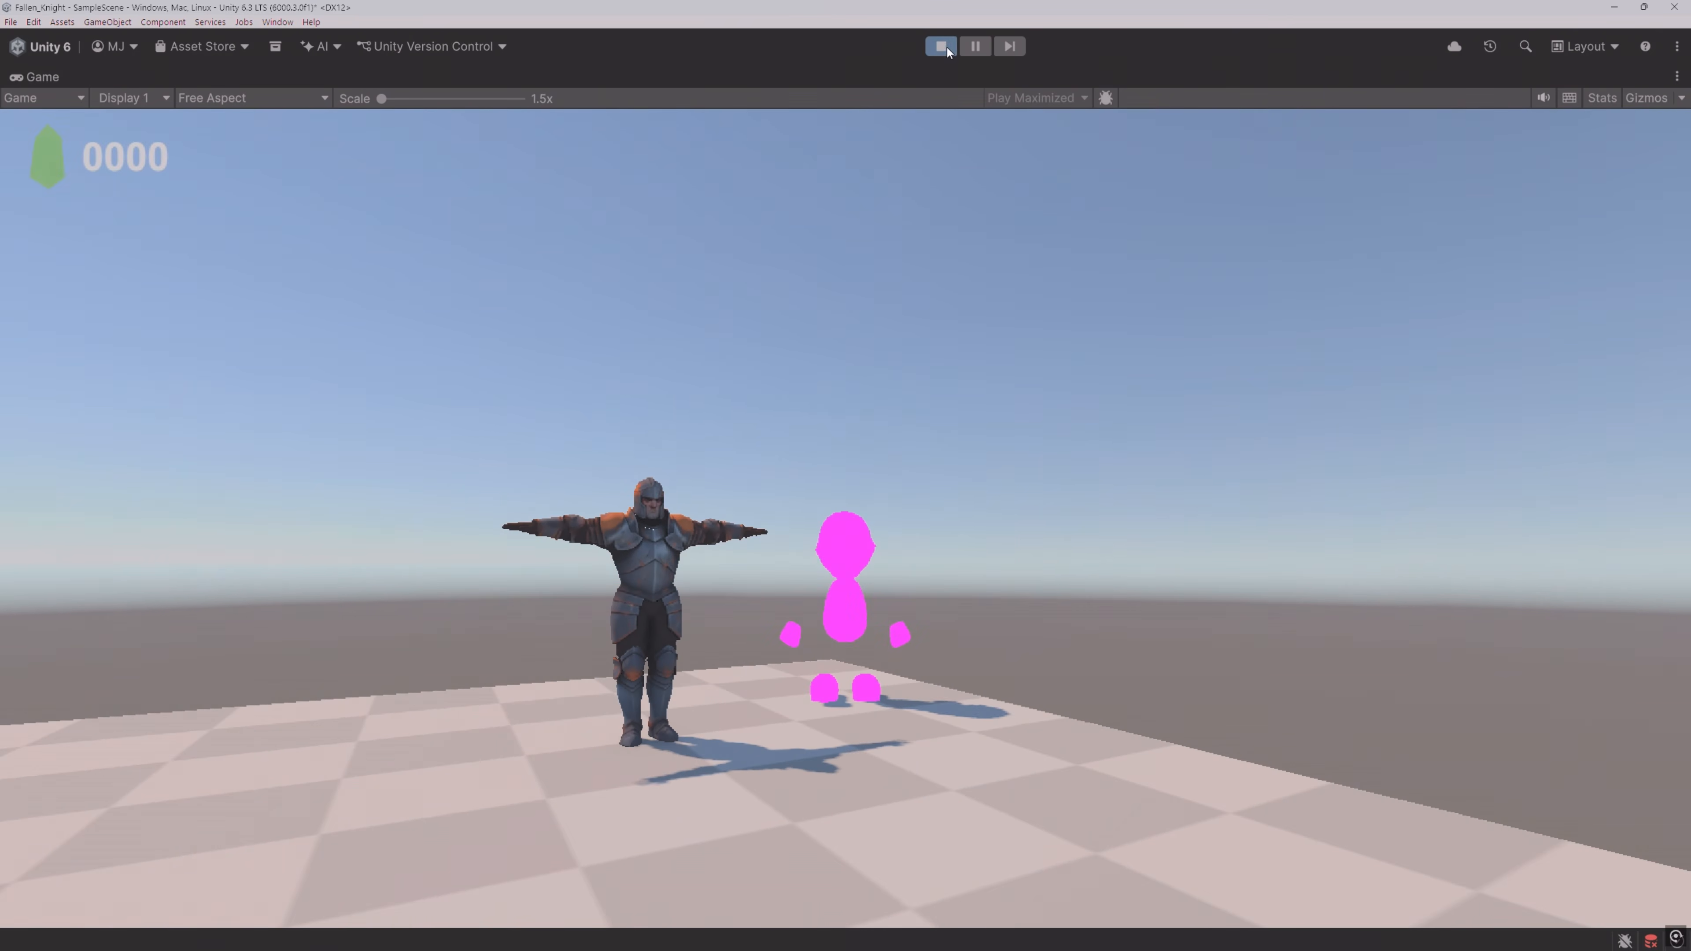
{"action": "left_click", "coordinate": [947, 48]}
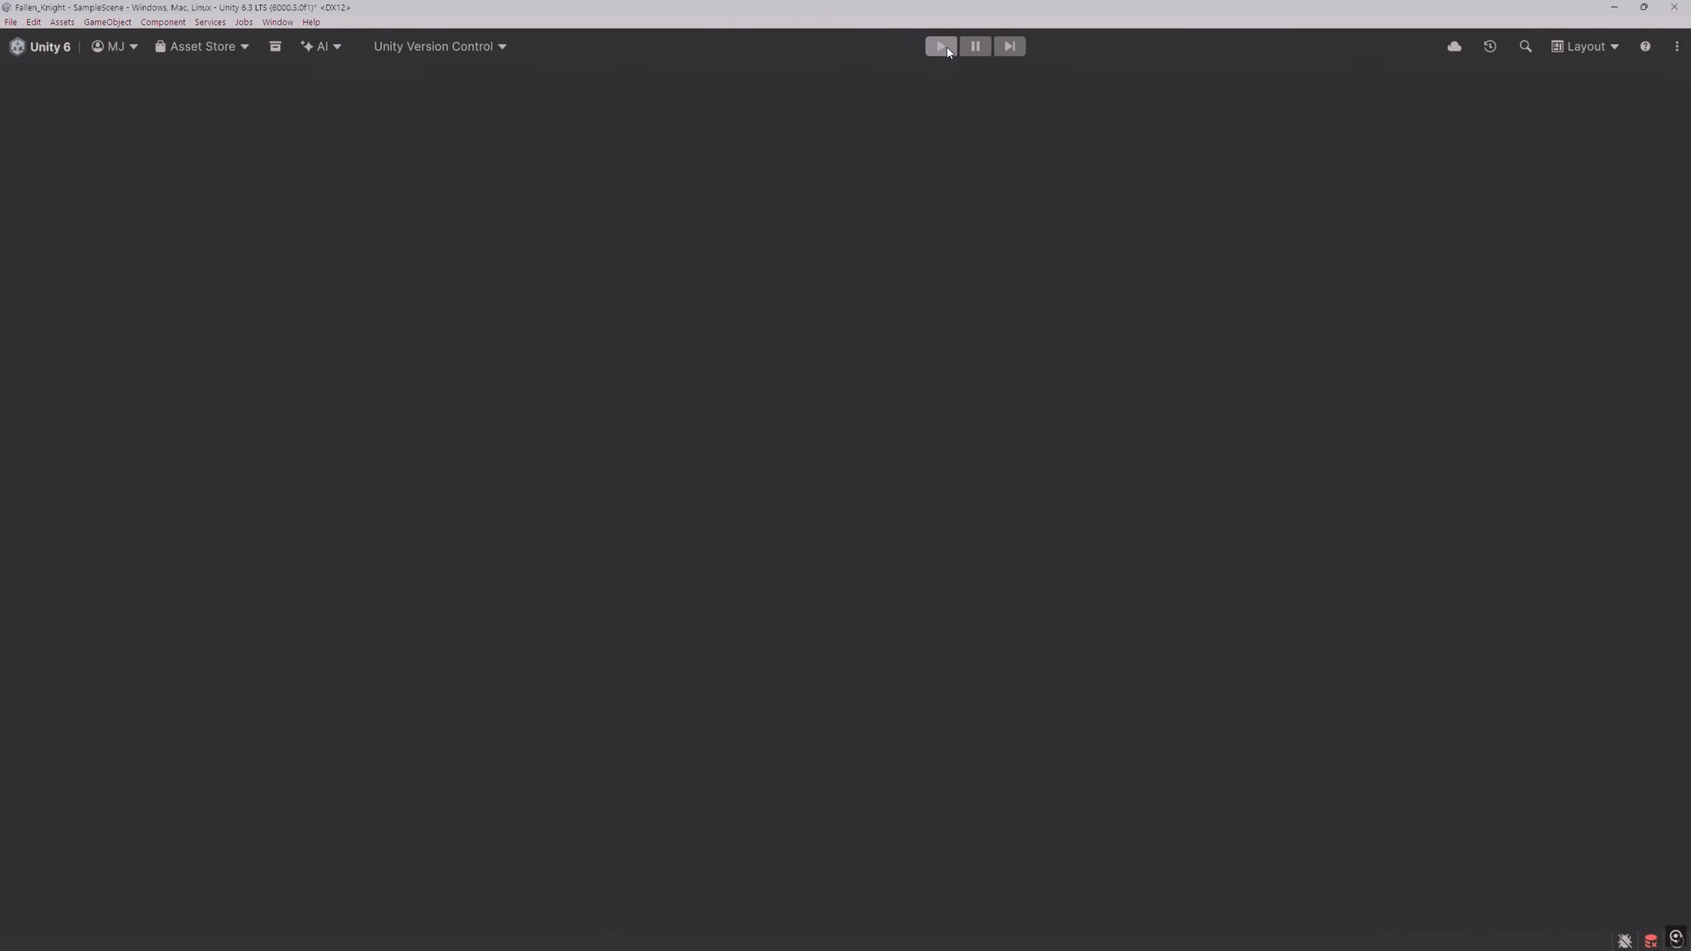
Step: Delete the Character child object from Character.001, keeping only its Camera
{"action": "left_click_drag", "start_coordinate": [653, 678], "coordinate": [643, 748]}
{"action": "right_click_drag", "start_coordinate": [638, 619], "coordinate": [478, 690]}
{"action": "key", "text": "w"}
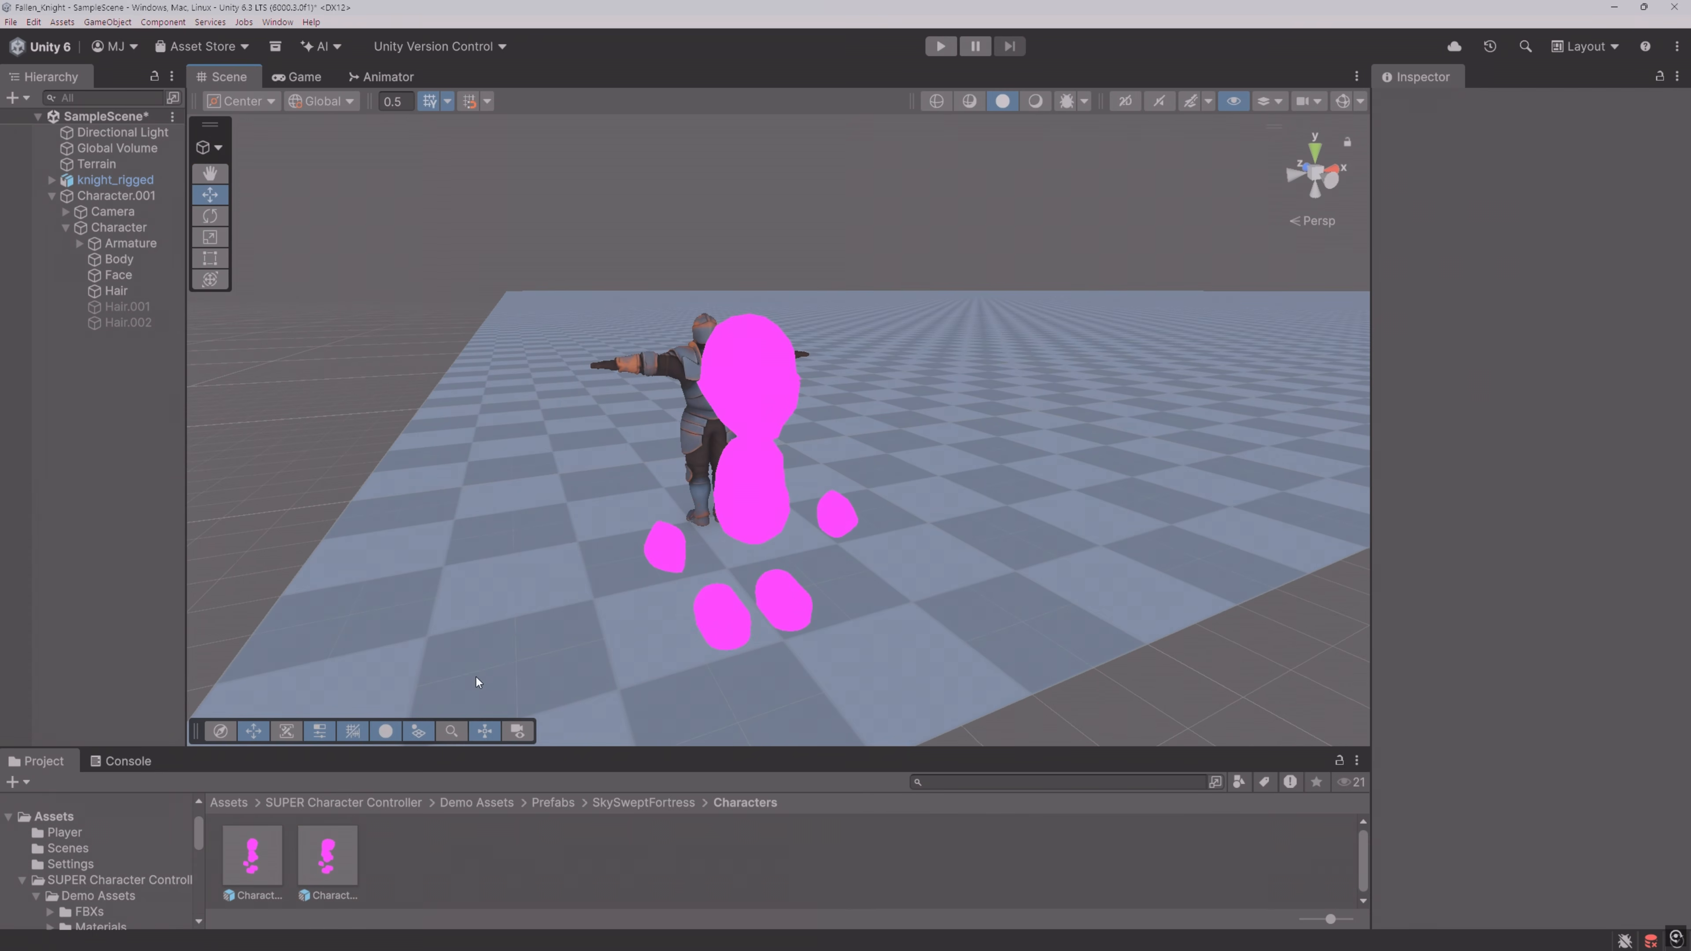
{"action": "left_click", "coordinate": [129, 230]}
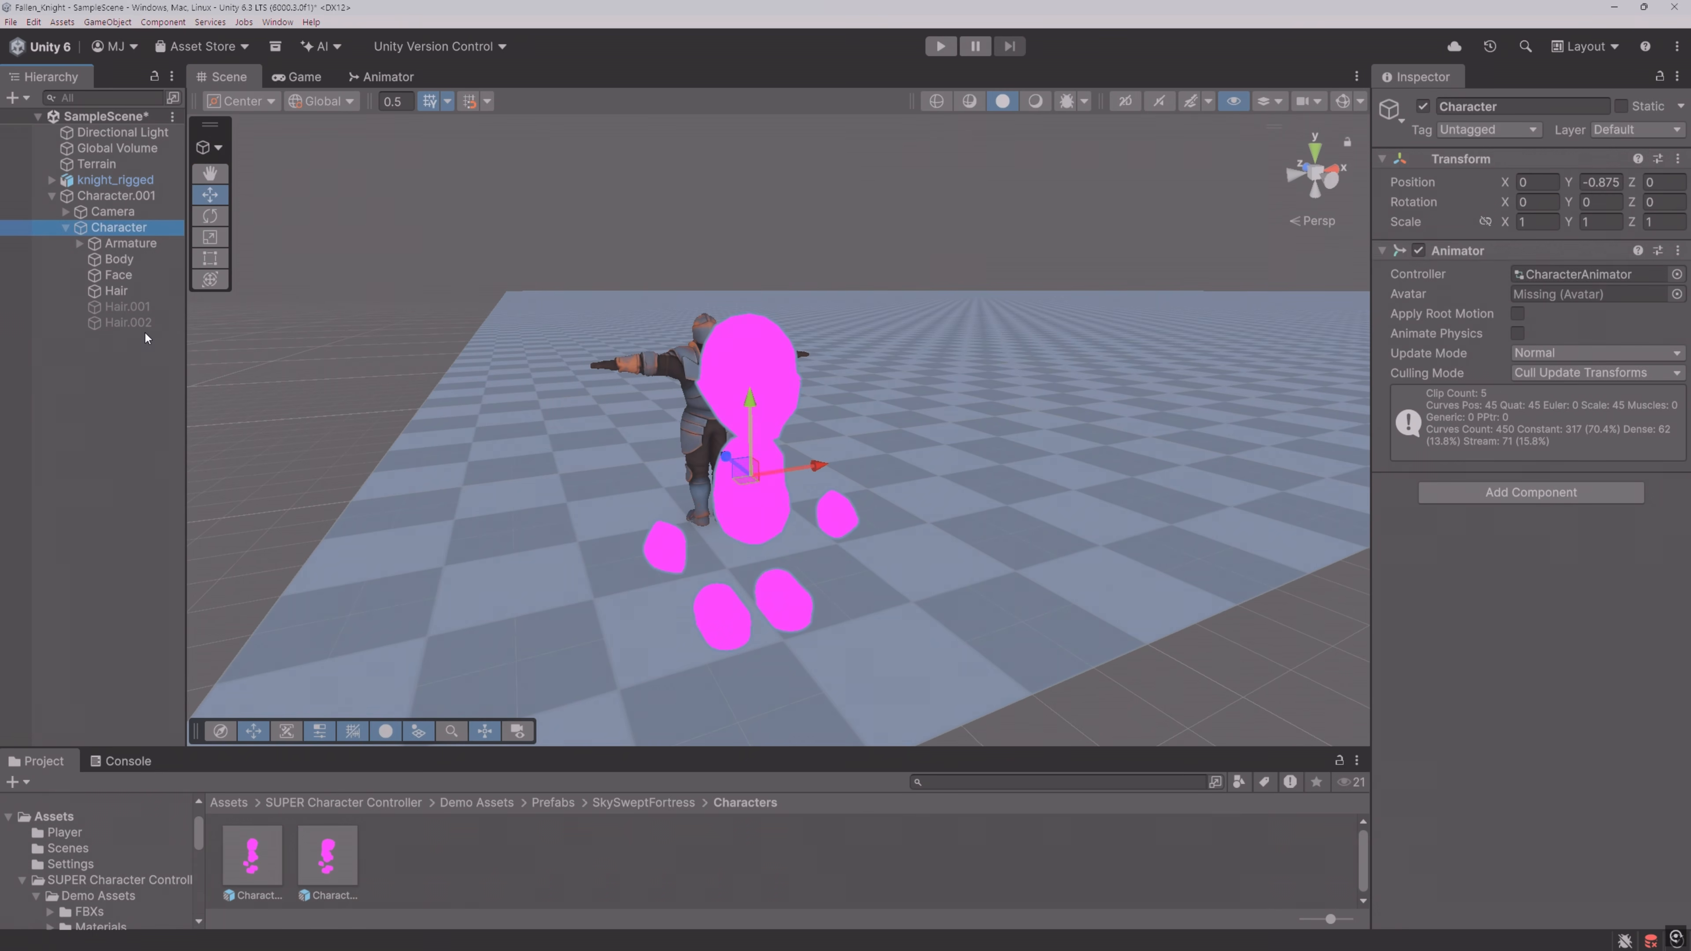
{"action": "key", "text": "Delete"}
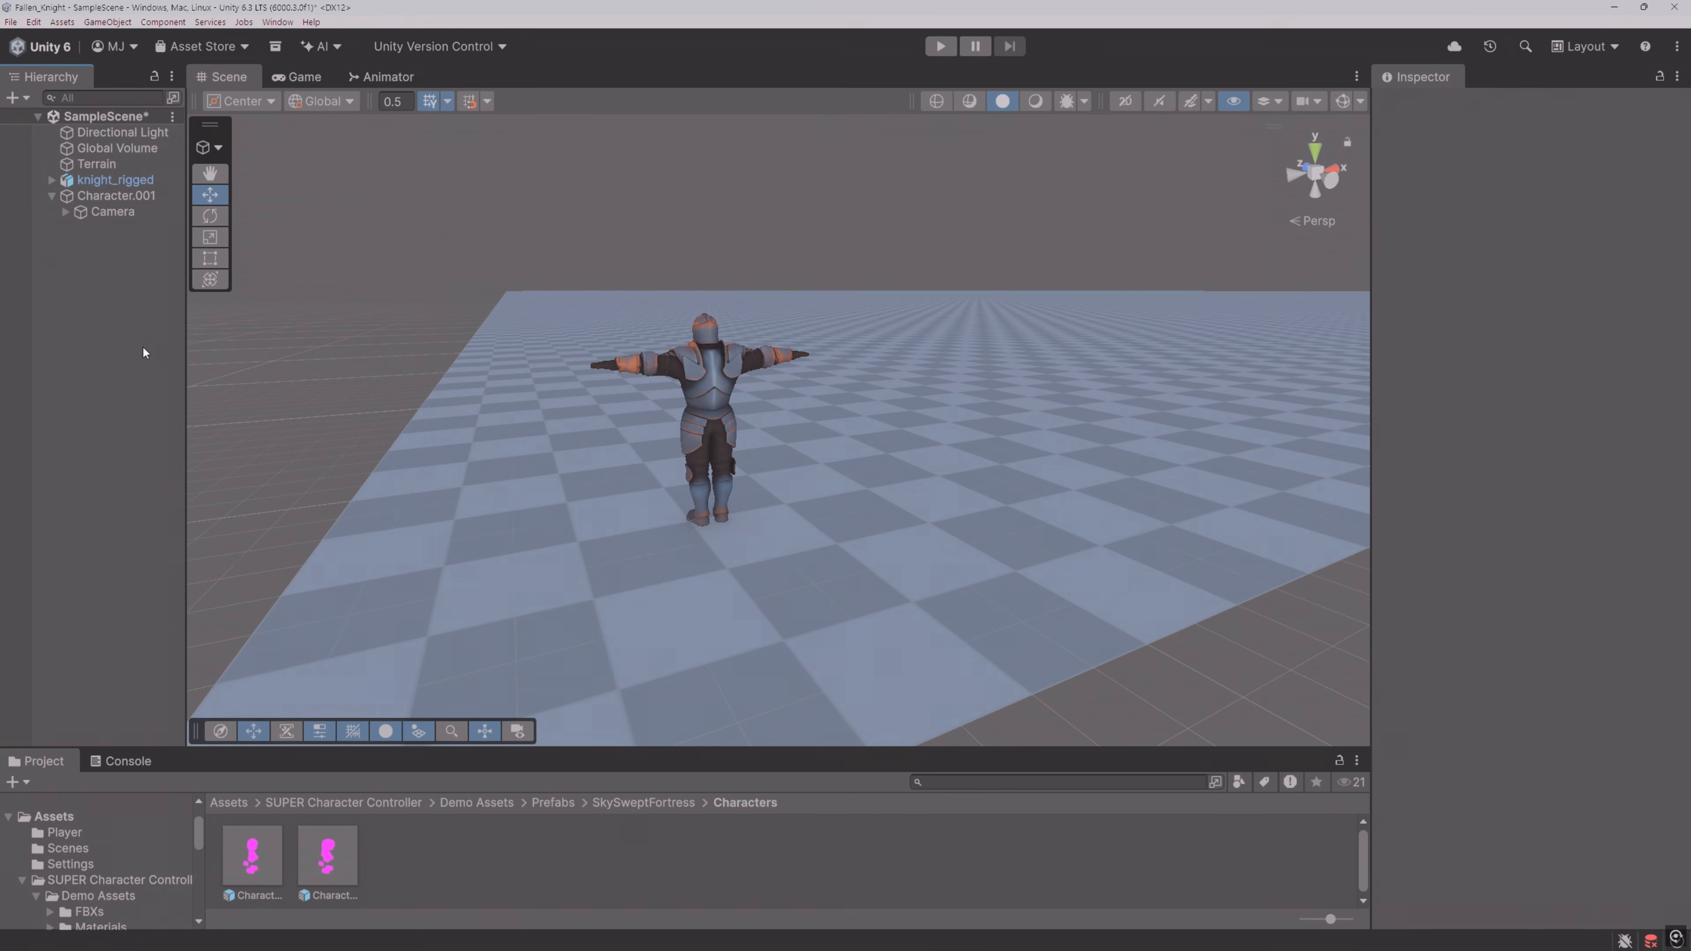
Step: Nest knight_rigged under Character.001, below its Camera, and select it
{"action": "left_click", "coordinate": [119, 181]}
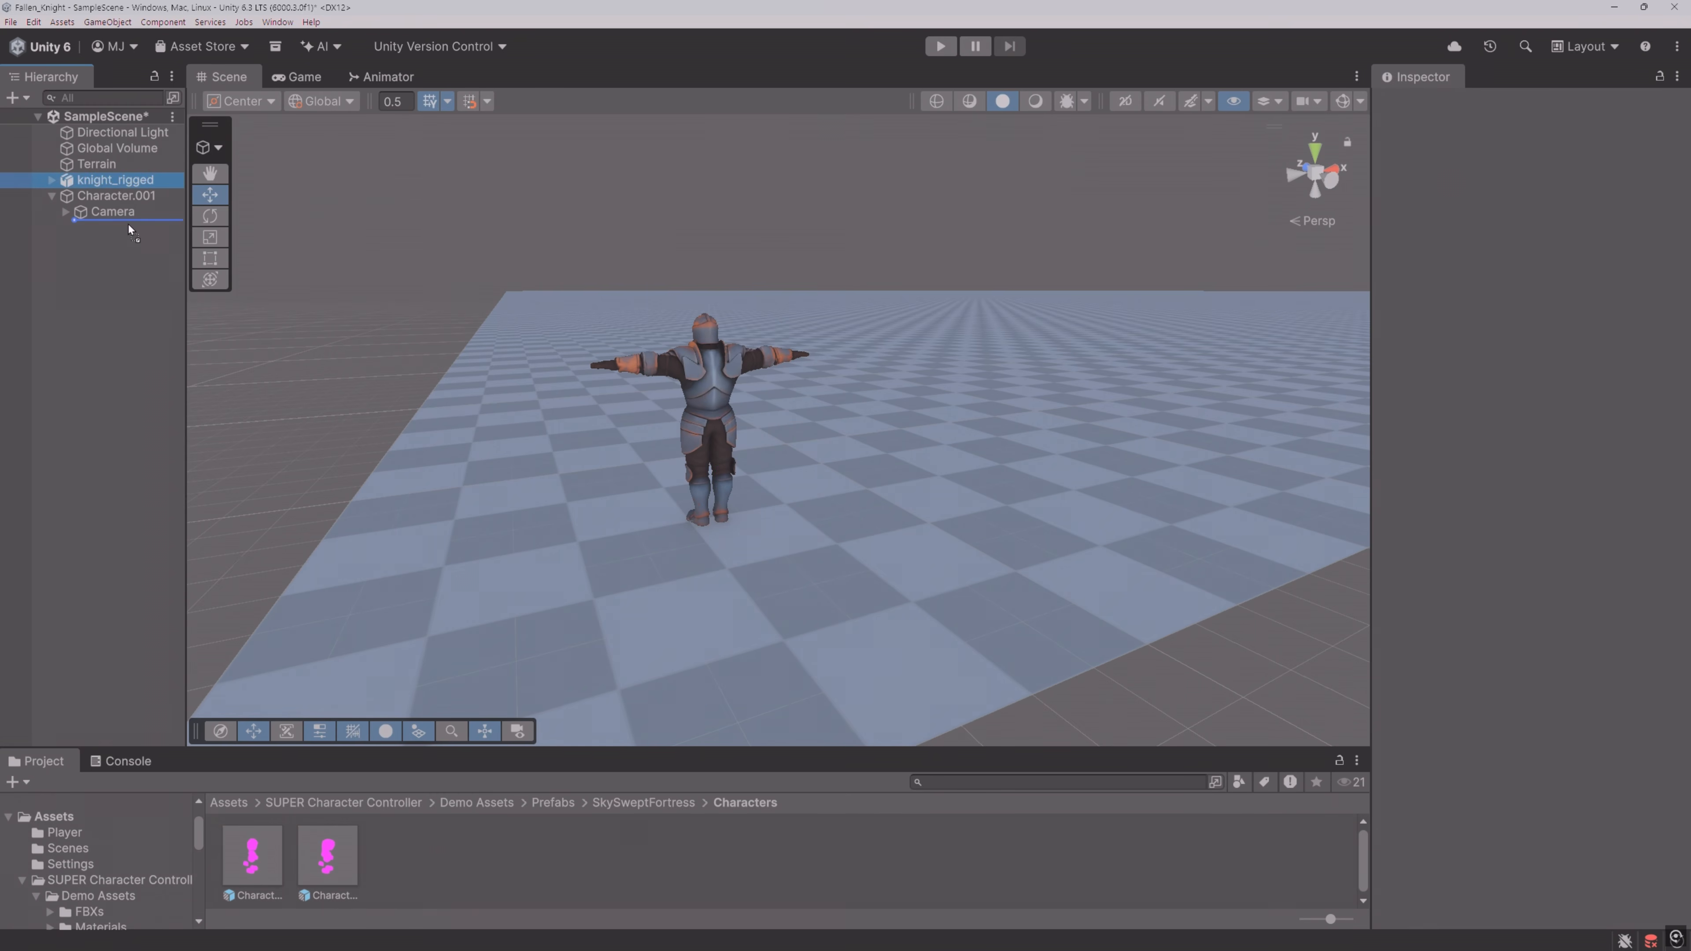
{"action": "left_click_drag", "start_coordinate": [128, 225], "coordinate": [128, 224]}
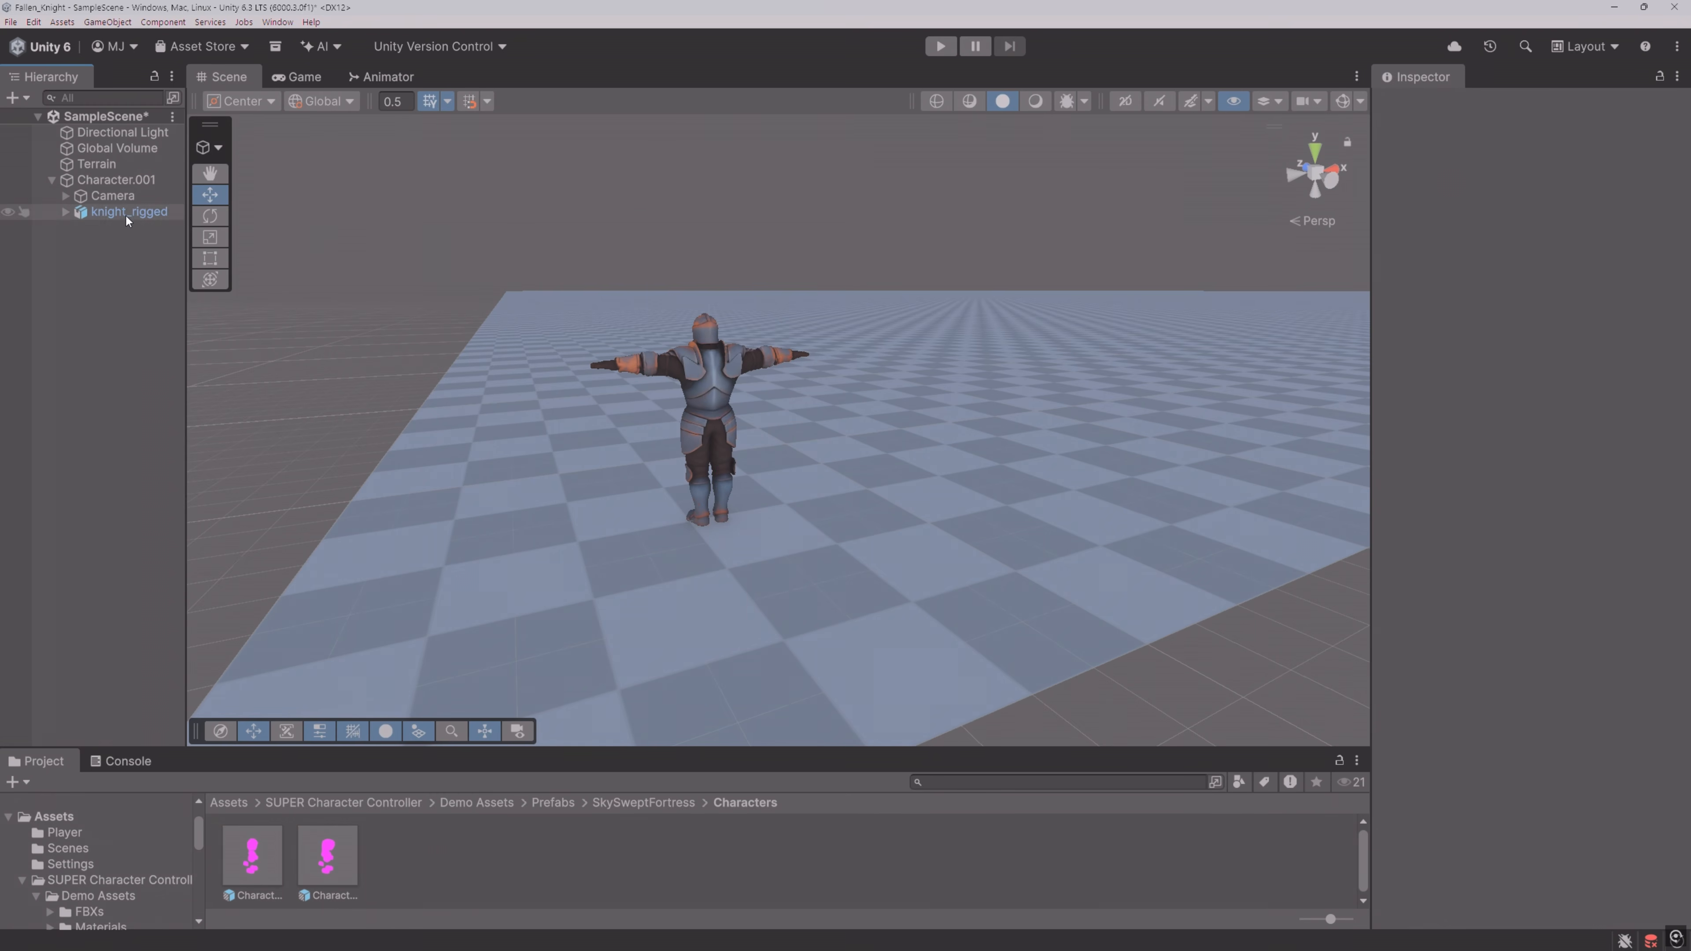
{"action": "left_click", "coordinate": [125, 212]}
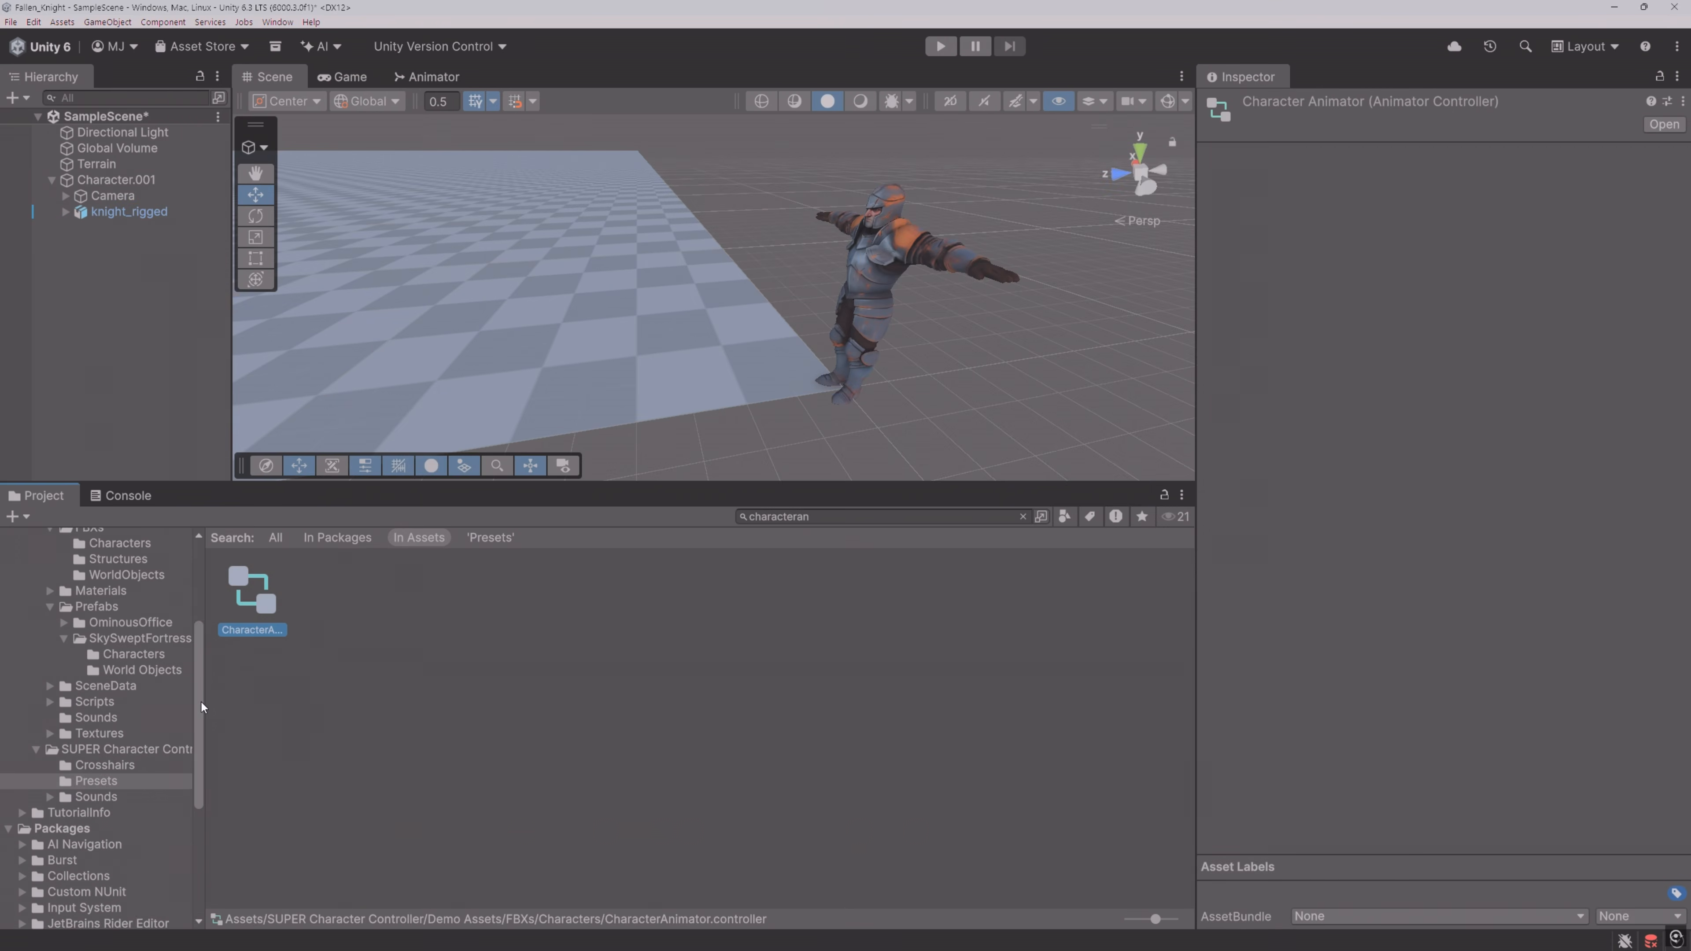
Step: Duplicate the CharacterAnimator controller in Demo Assets > FBXs > Characters and rename the copy KnightAnimator
{"action": "scroll", "coordinate": [201, 702], "scroll_direction": "up", "scroll_amount": 3}
{"action": "left_click", "coordinate": [110, 618]}
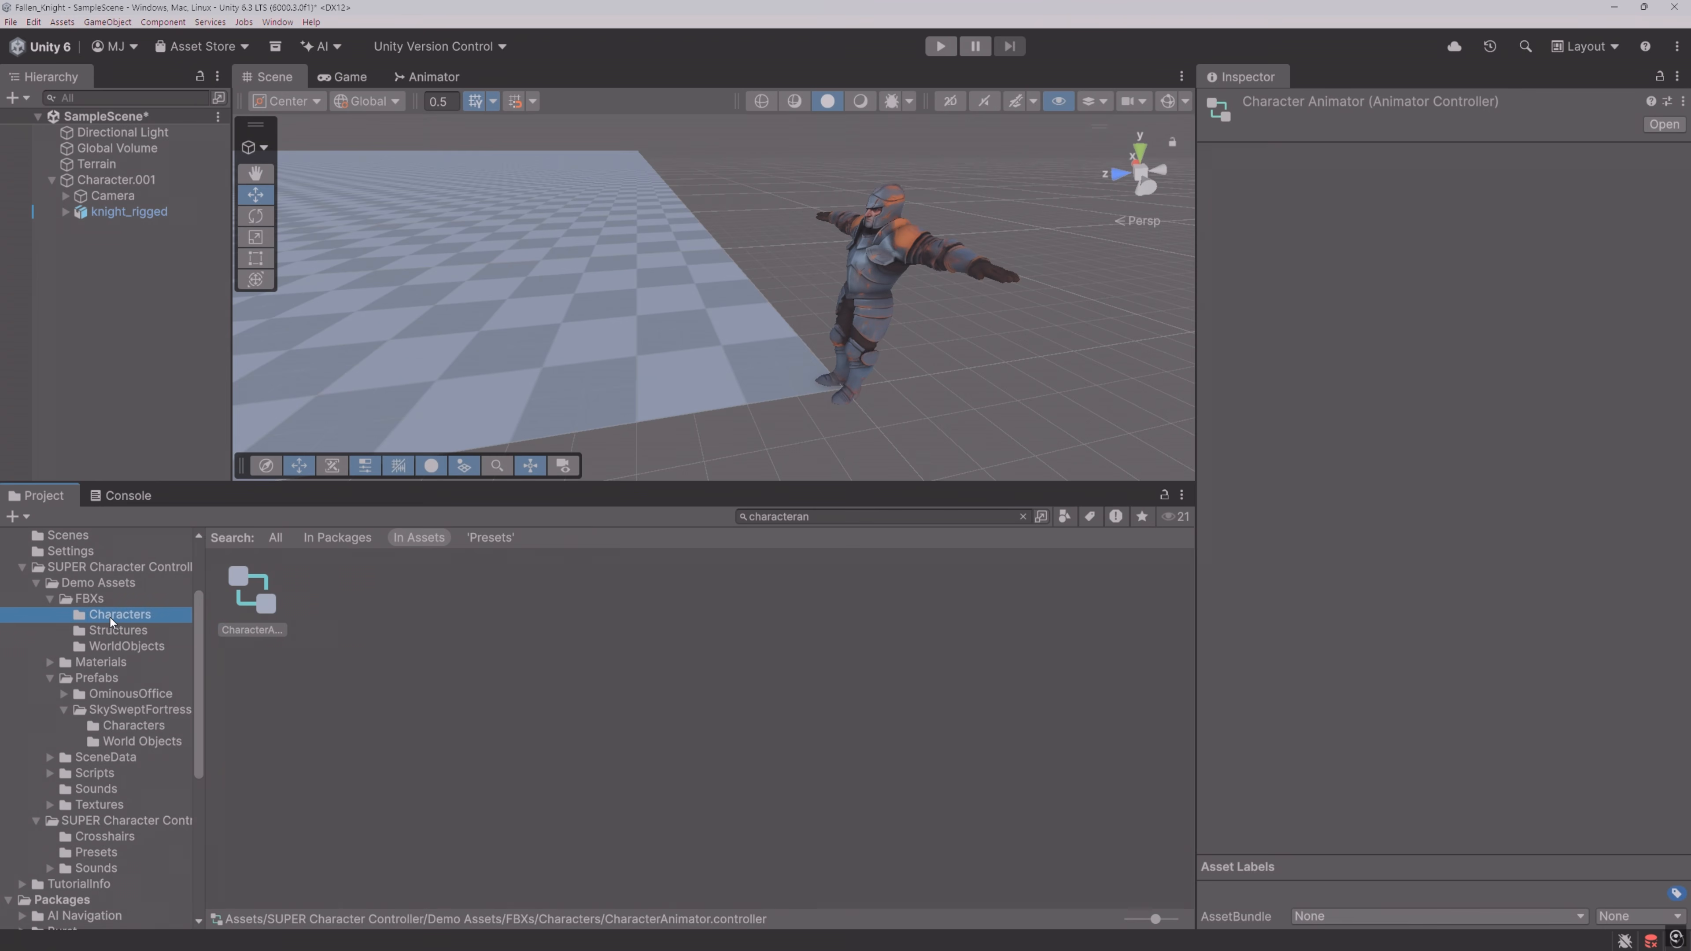
{"action": "left_click", "coordinate": [406, 626]}
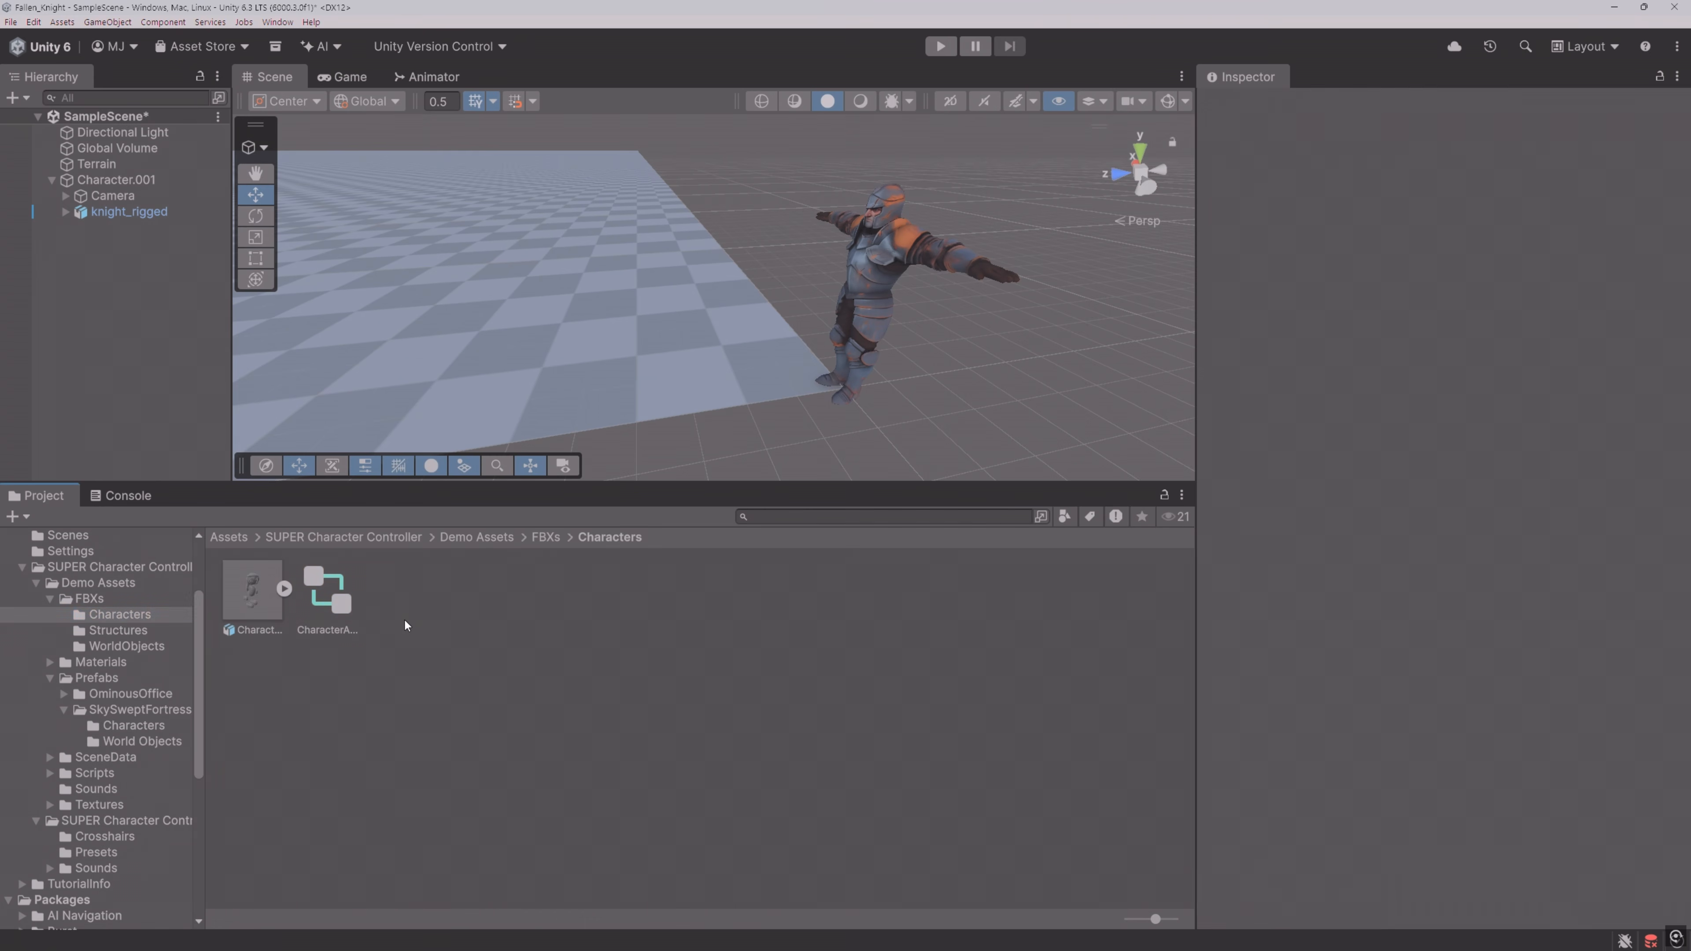
{"action": "left_click", "coordinate": [130, 620]}
{"action": "left_click", "coordinate": [329, 600]}
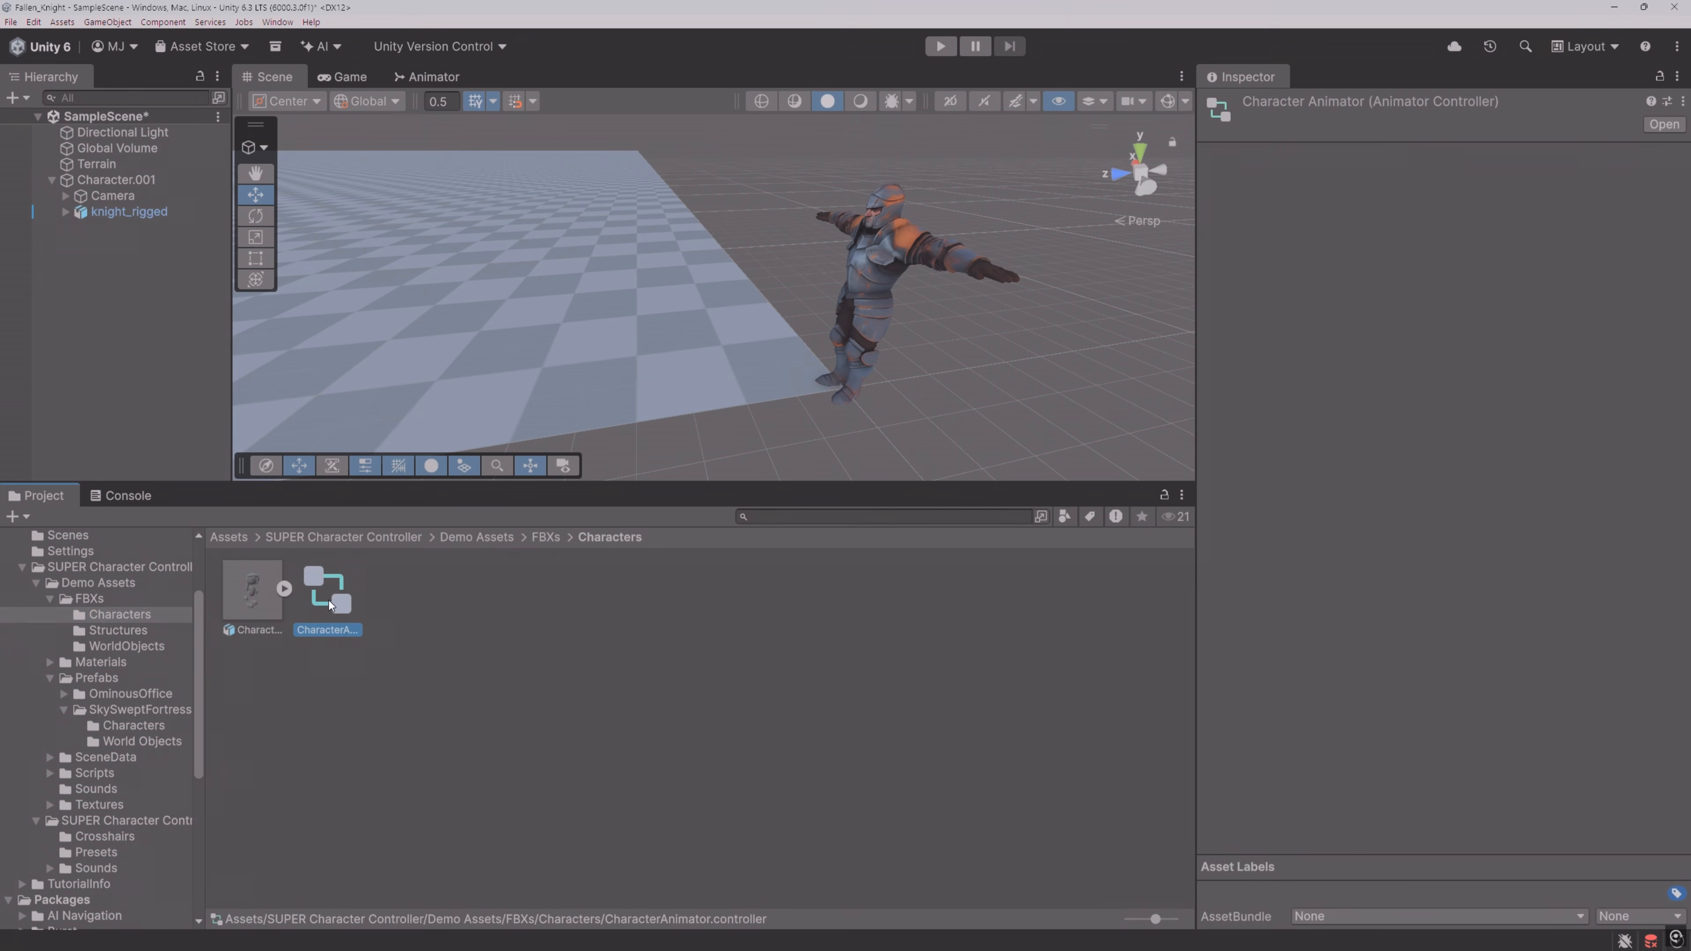
{"action": "key", "text": "ctrl+d"}
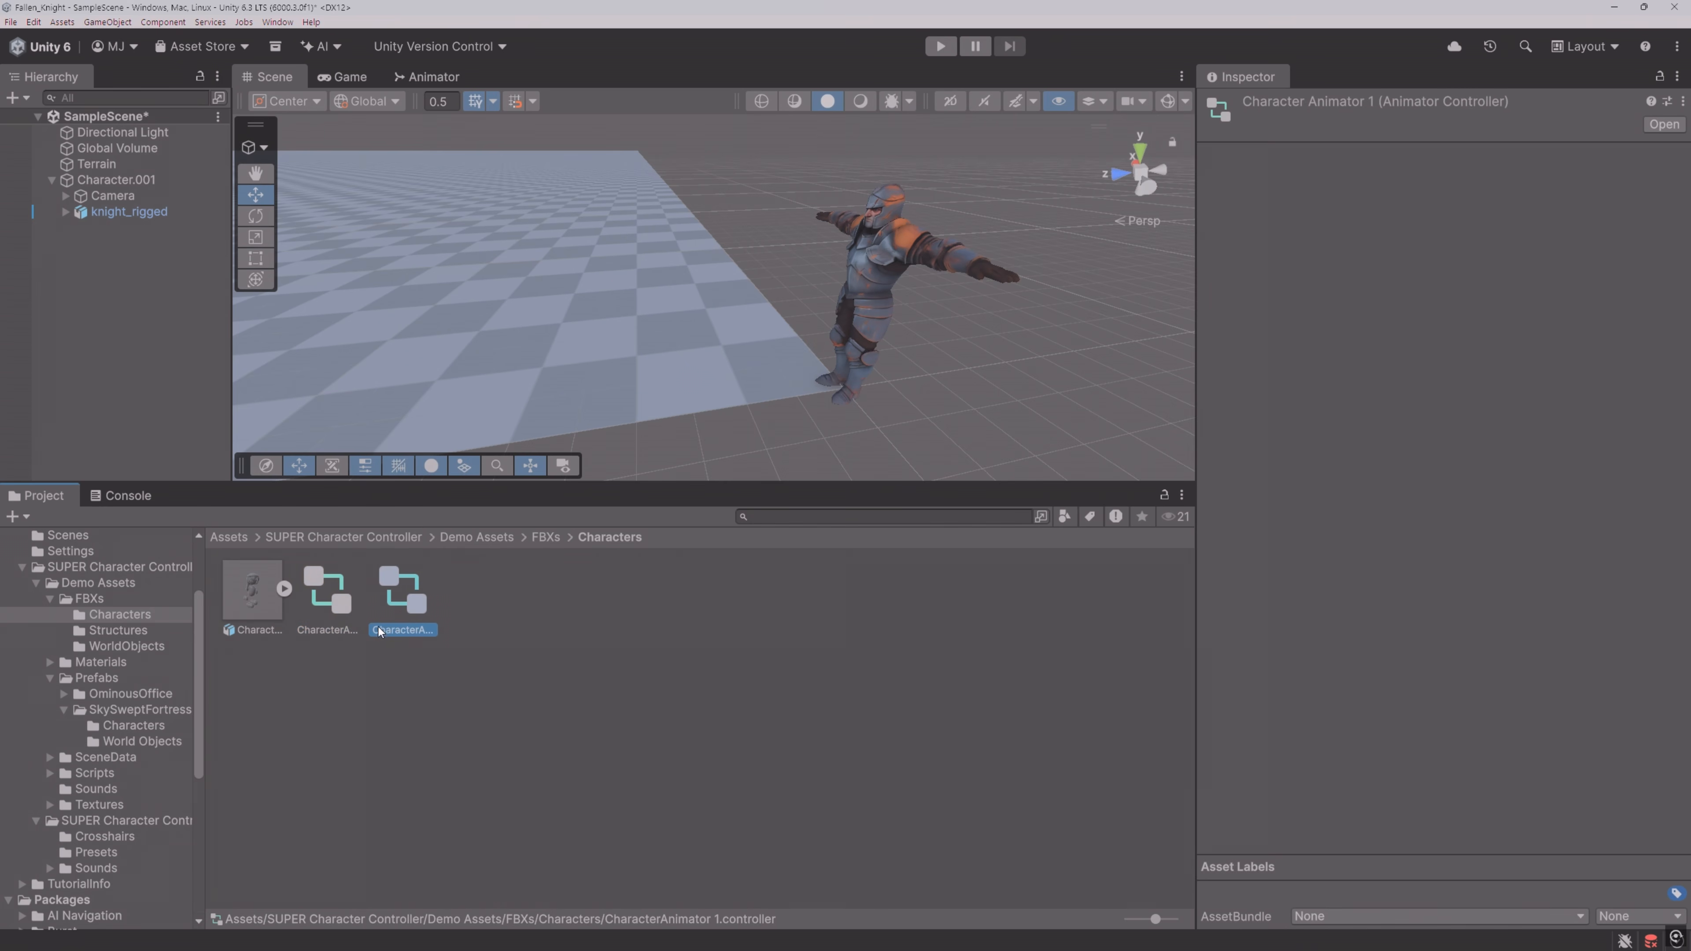
{"action": "left_click", "coordinate": [412, 630]}
{"action": "type", "text": "KnightAnimator"}
{"action": "key", "text": "Return"}
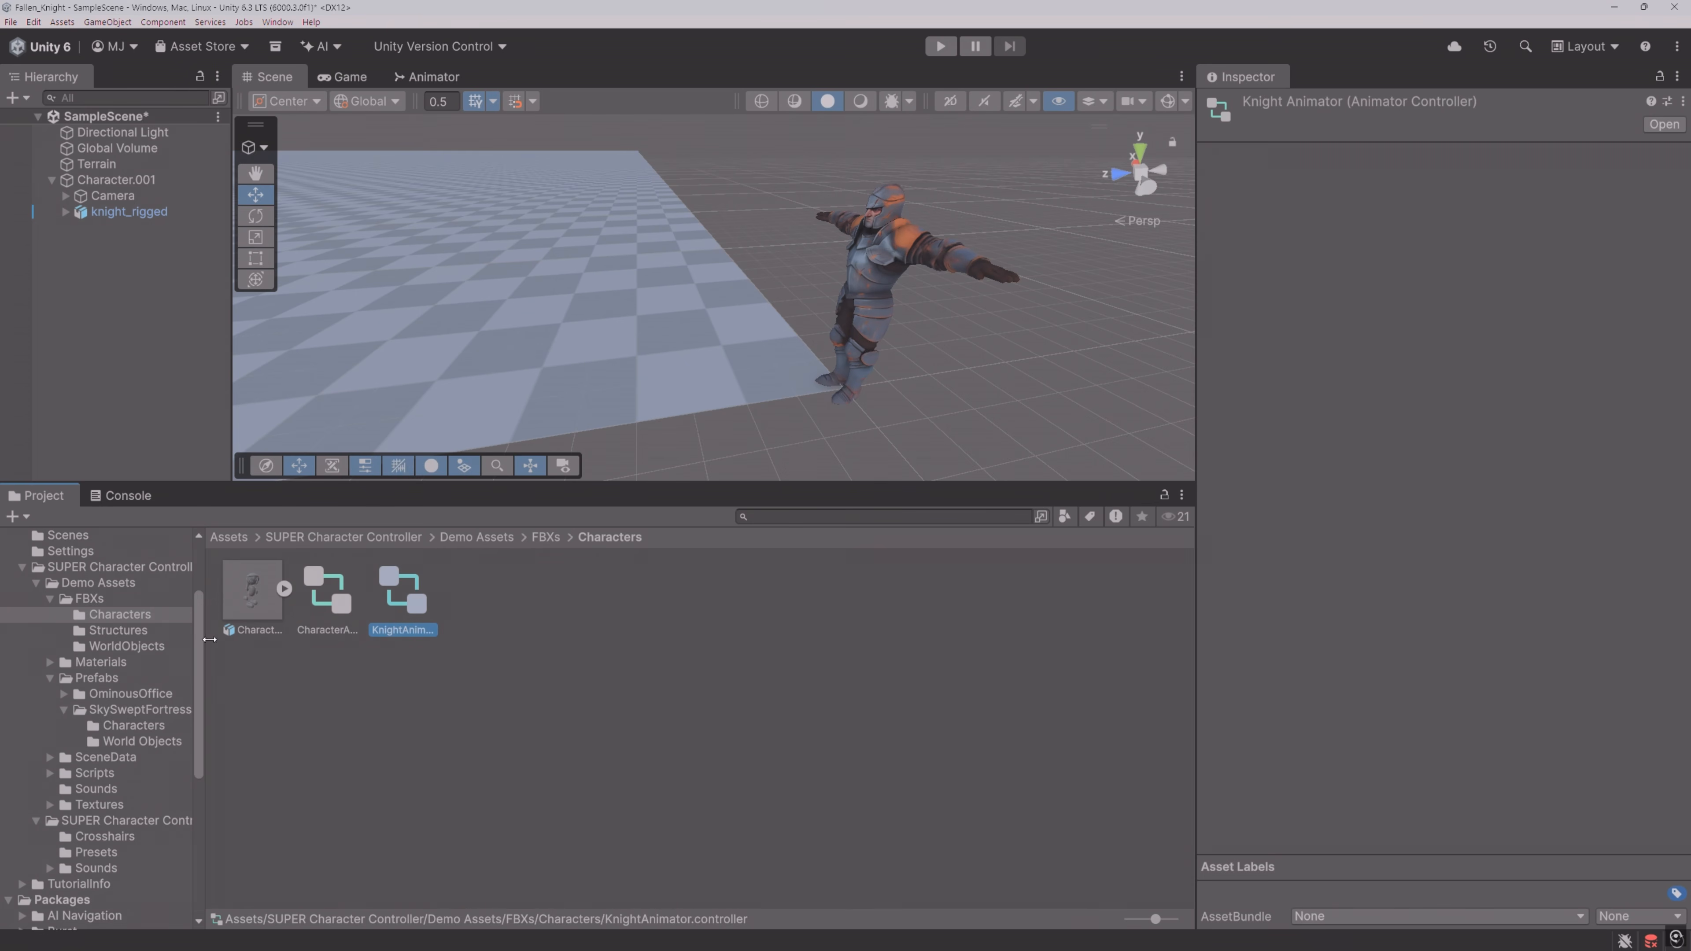
Step: Move KnightAnimator into the Assets > Player folder and assign it as the controller of knight_rigged's Animator
{"action": "left_click", "coordinate": [22, 567]}
{"action": "scroll", "coordinate": [133, 596], "scroll_direction": "up", "scroll_amount": 3}
{"action": "left_click_drag", "start_coordinate": [402, 593], "coordinate": [92, 631]}
{"action": "left_click", "coordinate": [67, 632]}
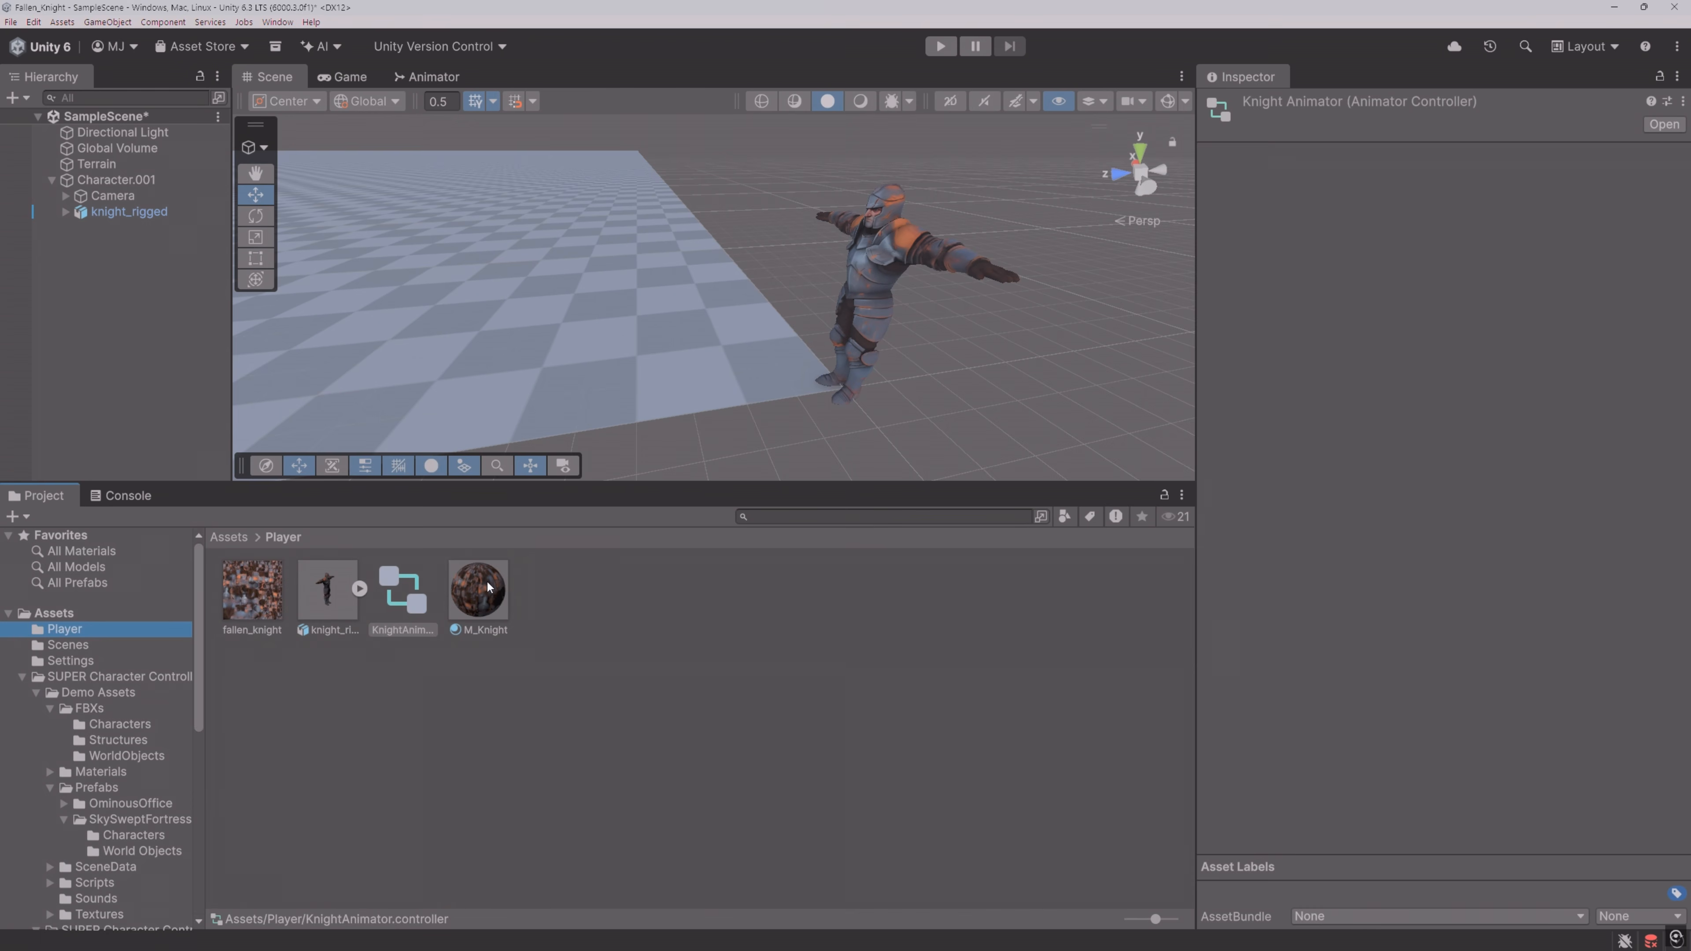
{"action": "left_click", "coordinate": [133, 212]}
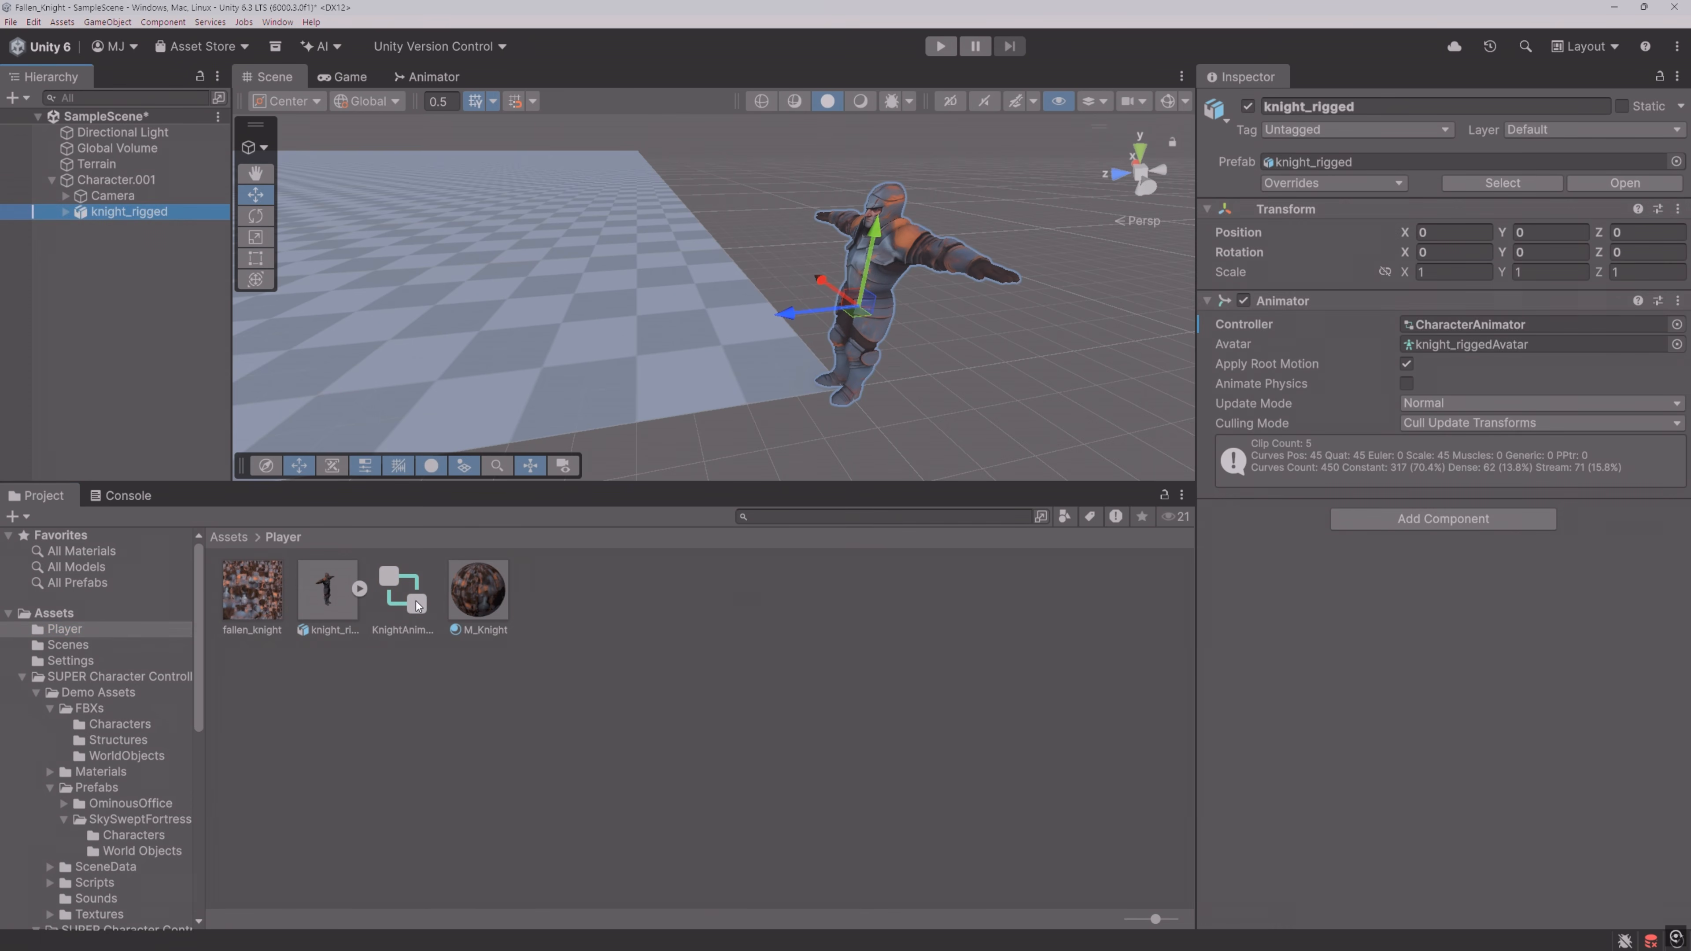
{"action": "left_click_drag", "start_coordinate": [403, 600], "coordinate": [1448, 330]}
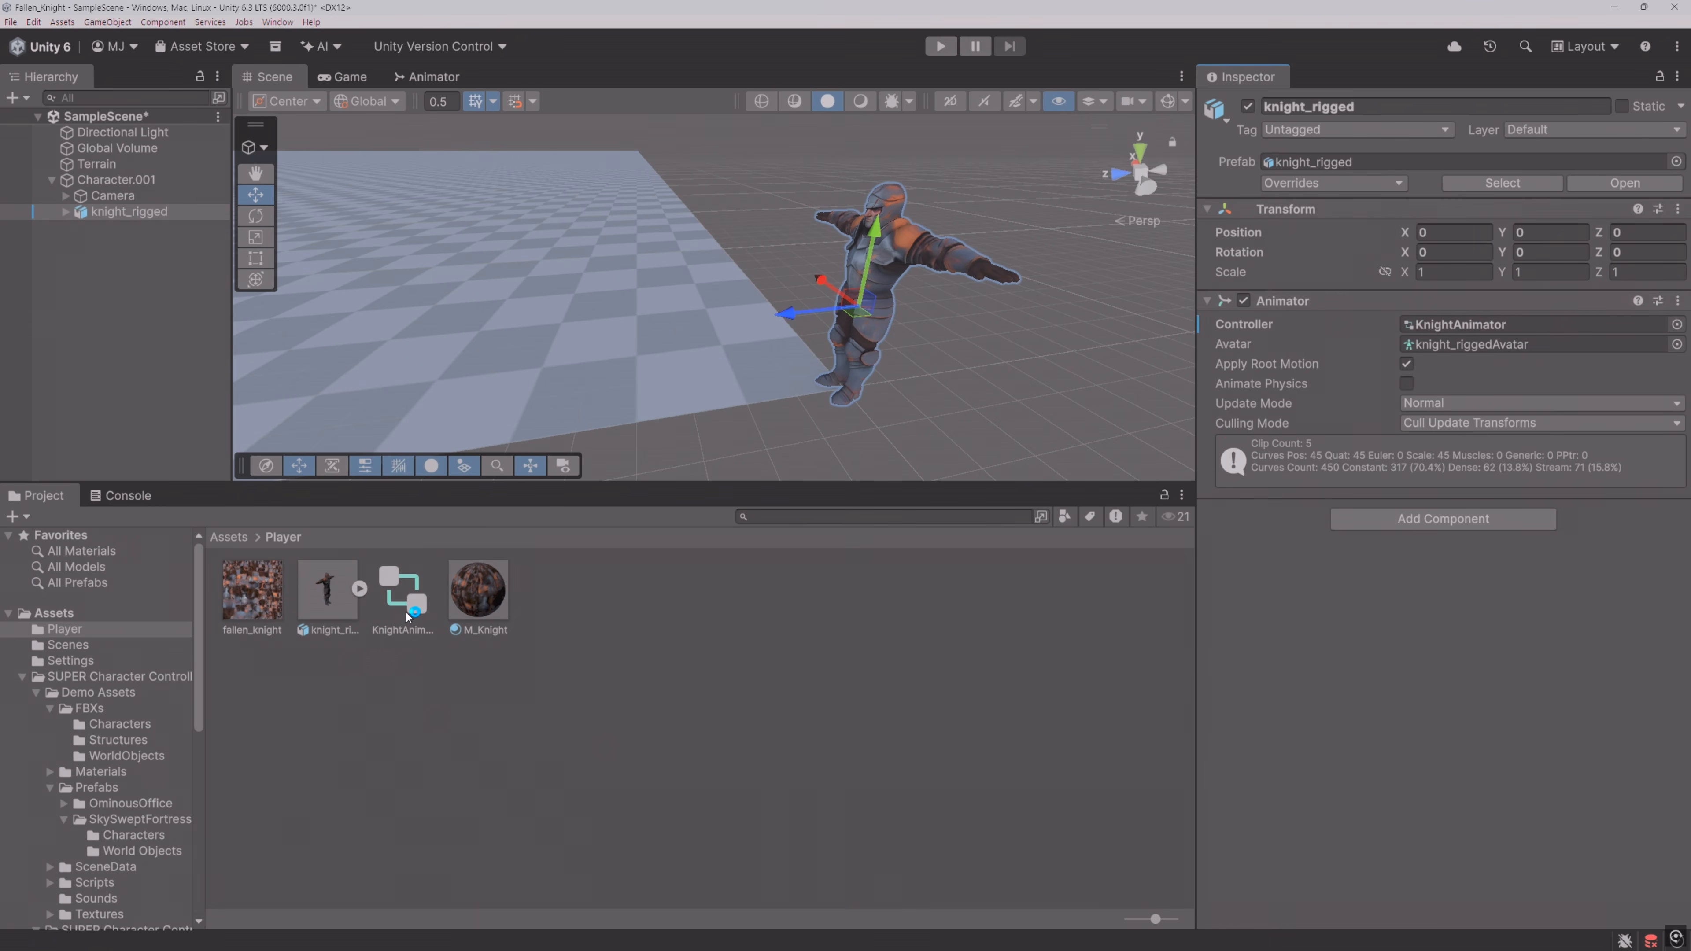
Step: Open KnightAnimator's state graph and examine the motions of its Idle, Moving and Moving_Fast states
{"action": "left_click_drag", "start_coordinate": [523, 485], "coordinate": [527, 688]}
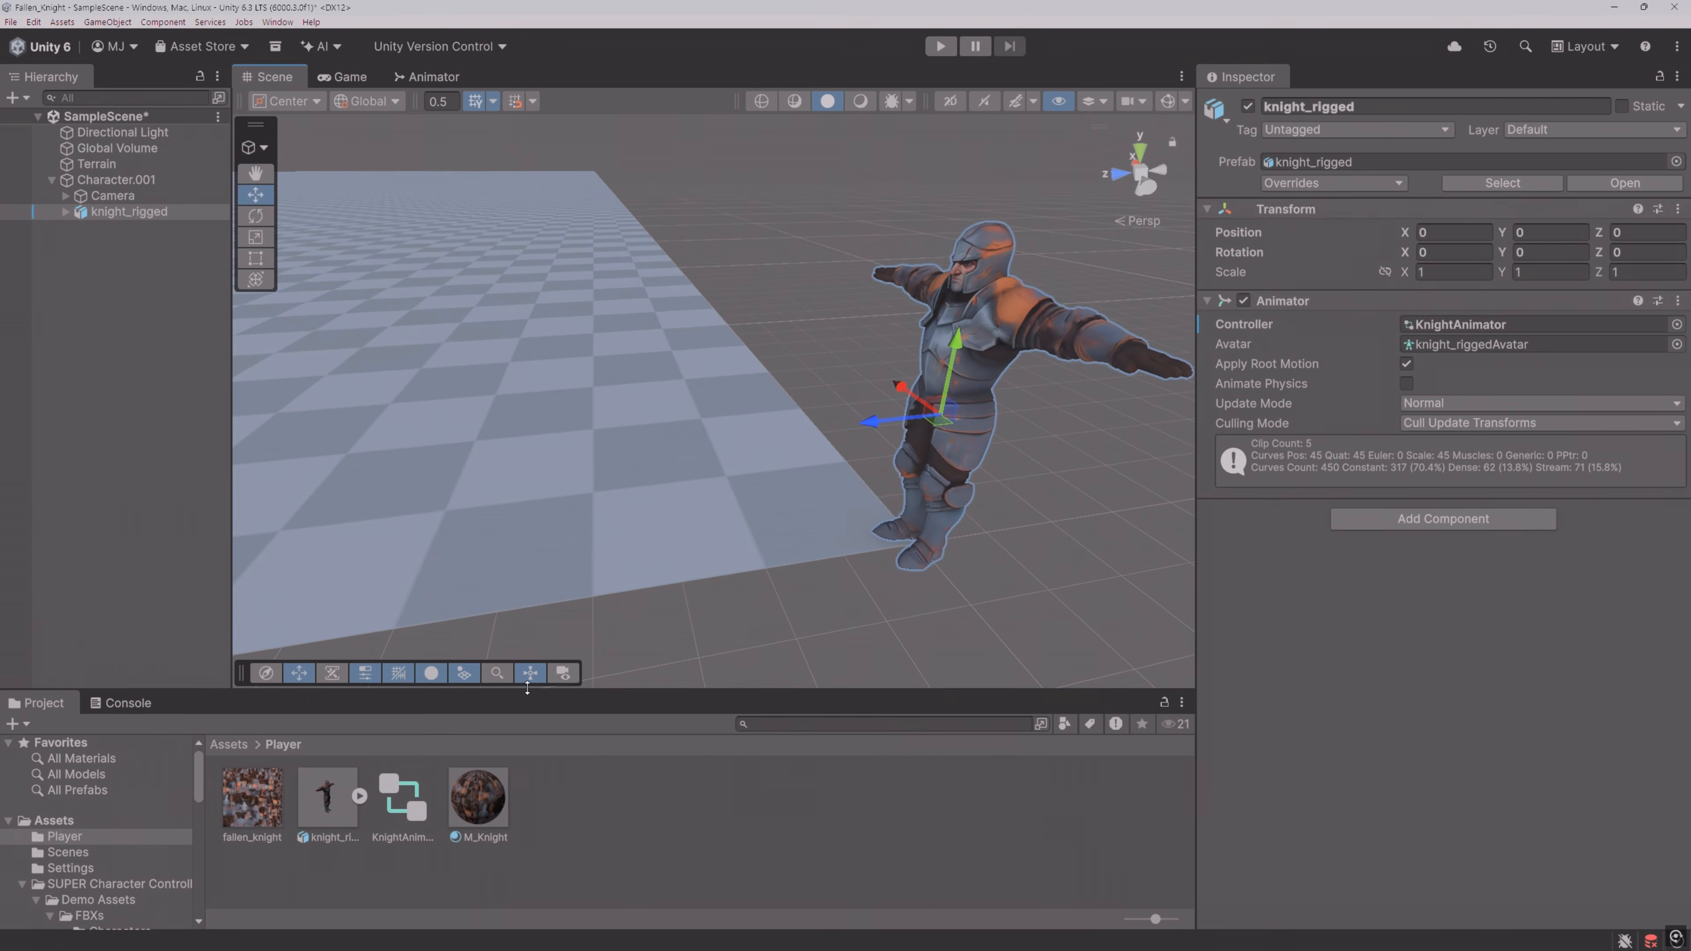
{"action": "double_click", "coordinate": [410, 803]}
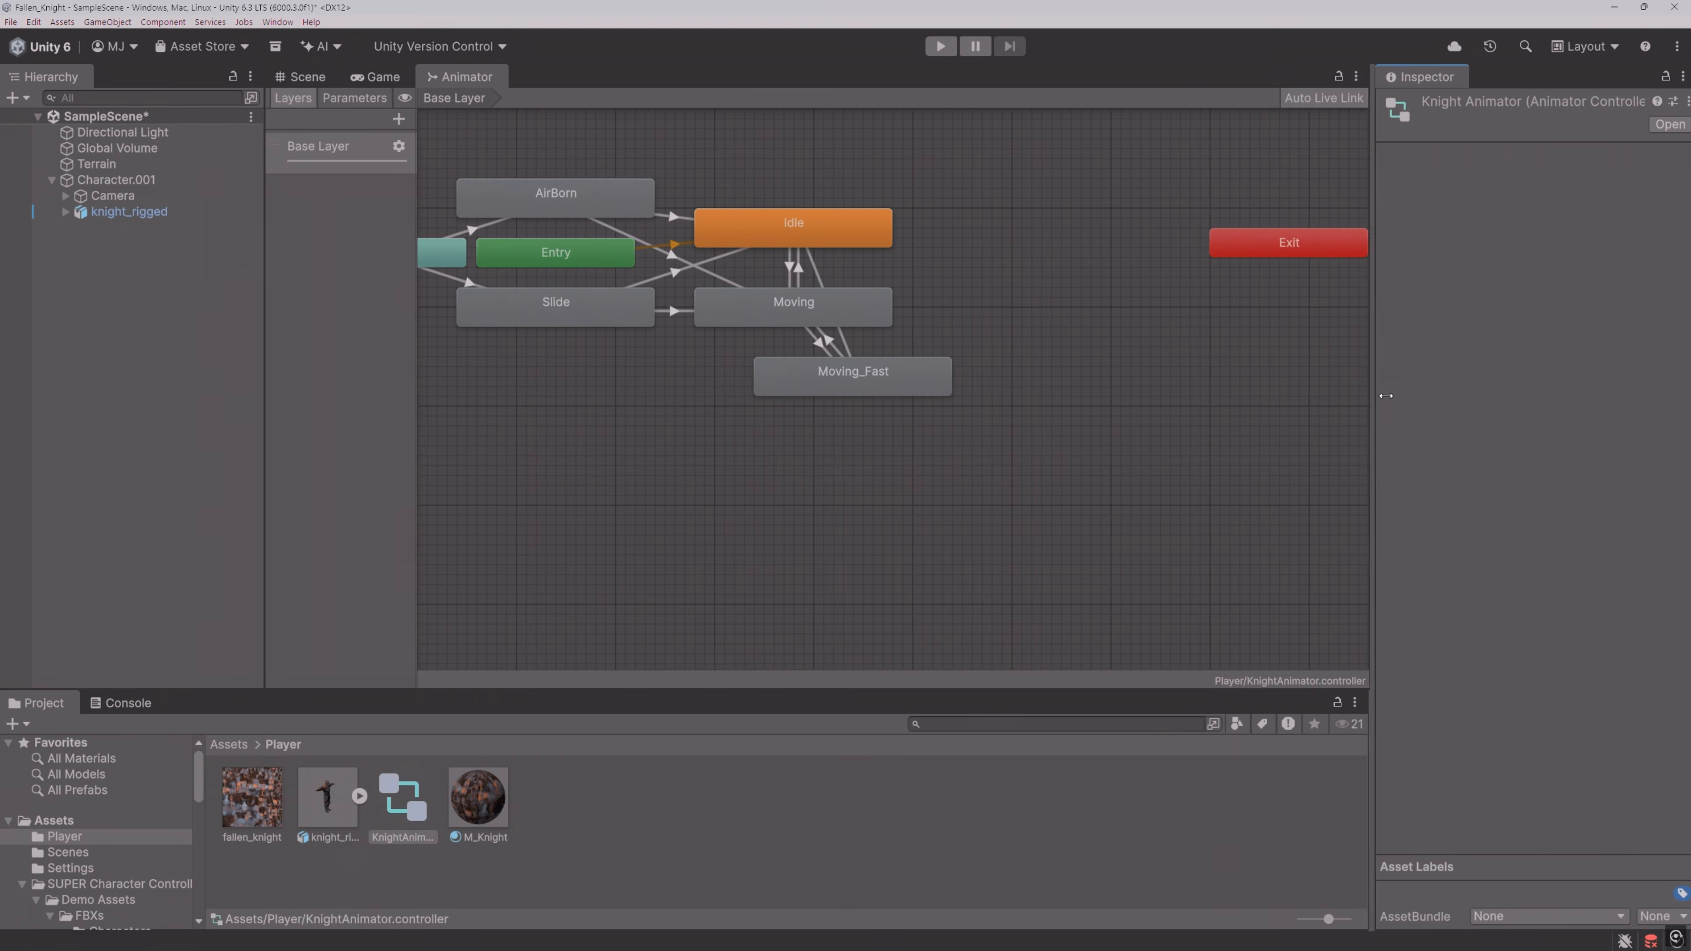
{"action": "left_click_drag", "start_coordinate": [279, 409], "coordinate": [226, 404]}
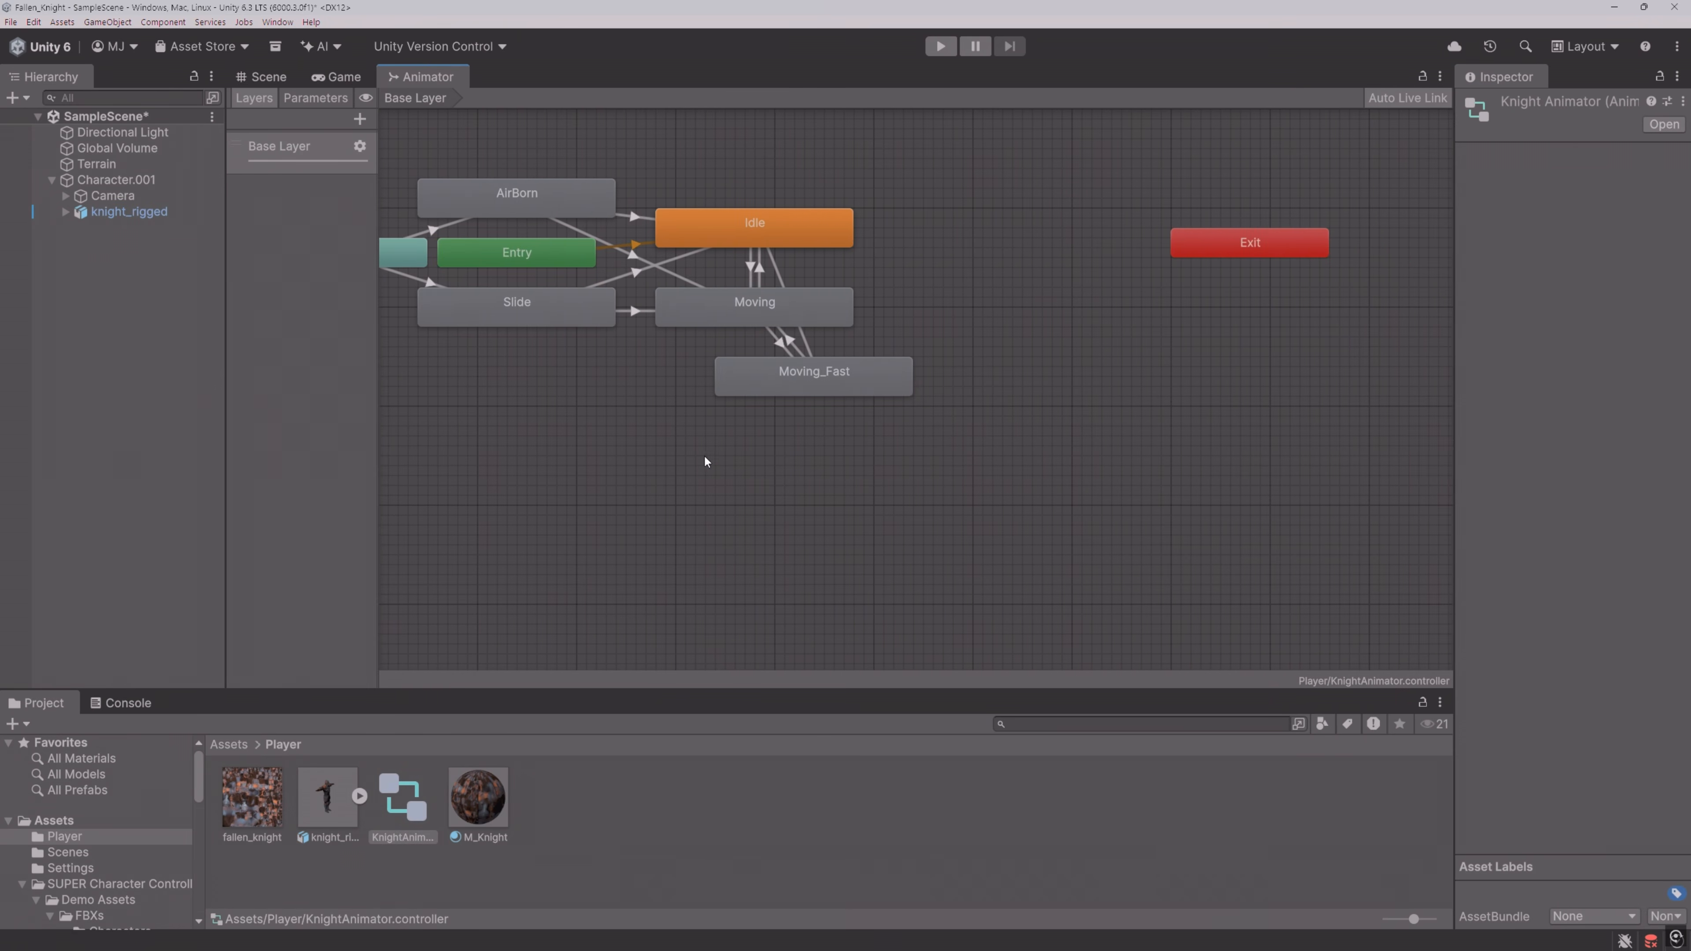
{"action": "scroll", "coordinate": [664, 438], "scroll_direction": "down", "scroll_amount": 1}
{"action": "scroll", "coordinate": [742, 513], "scroll_direction": "up", "scroll_amount": 5}
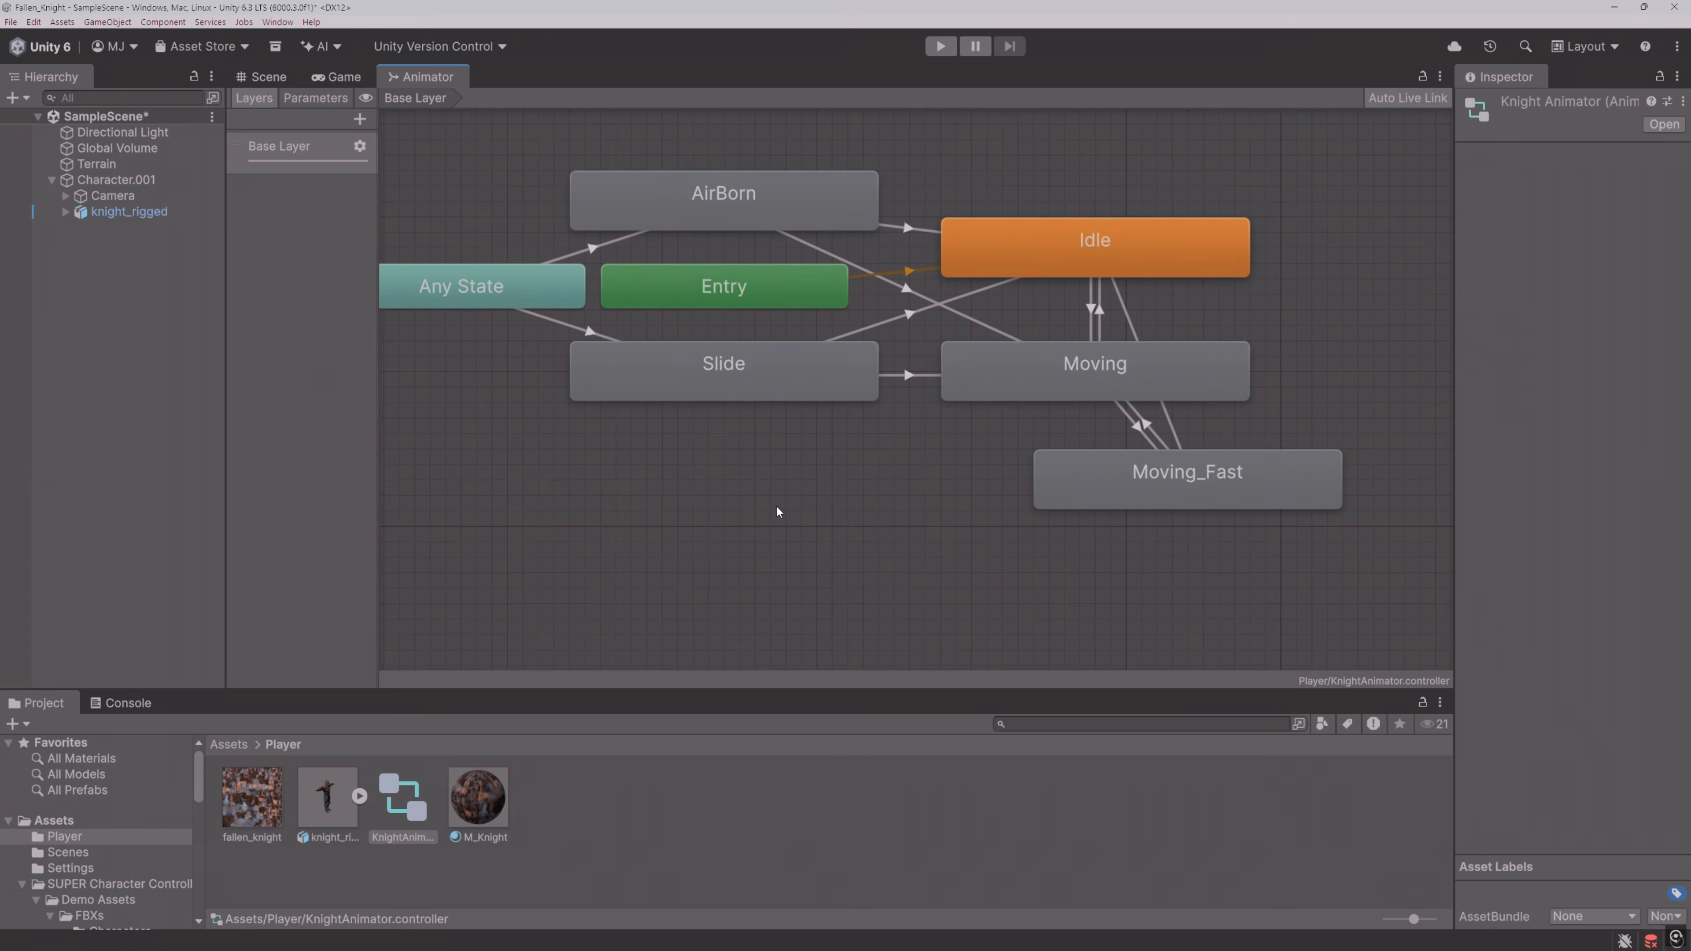
{"action": "middle_click_drag", "start_coordinate": [777, 506], "coordinate": [841, 547]}
{"action": "left_click", "coordinate": [1164, 288]}
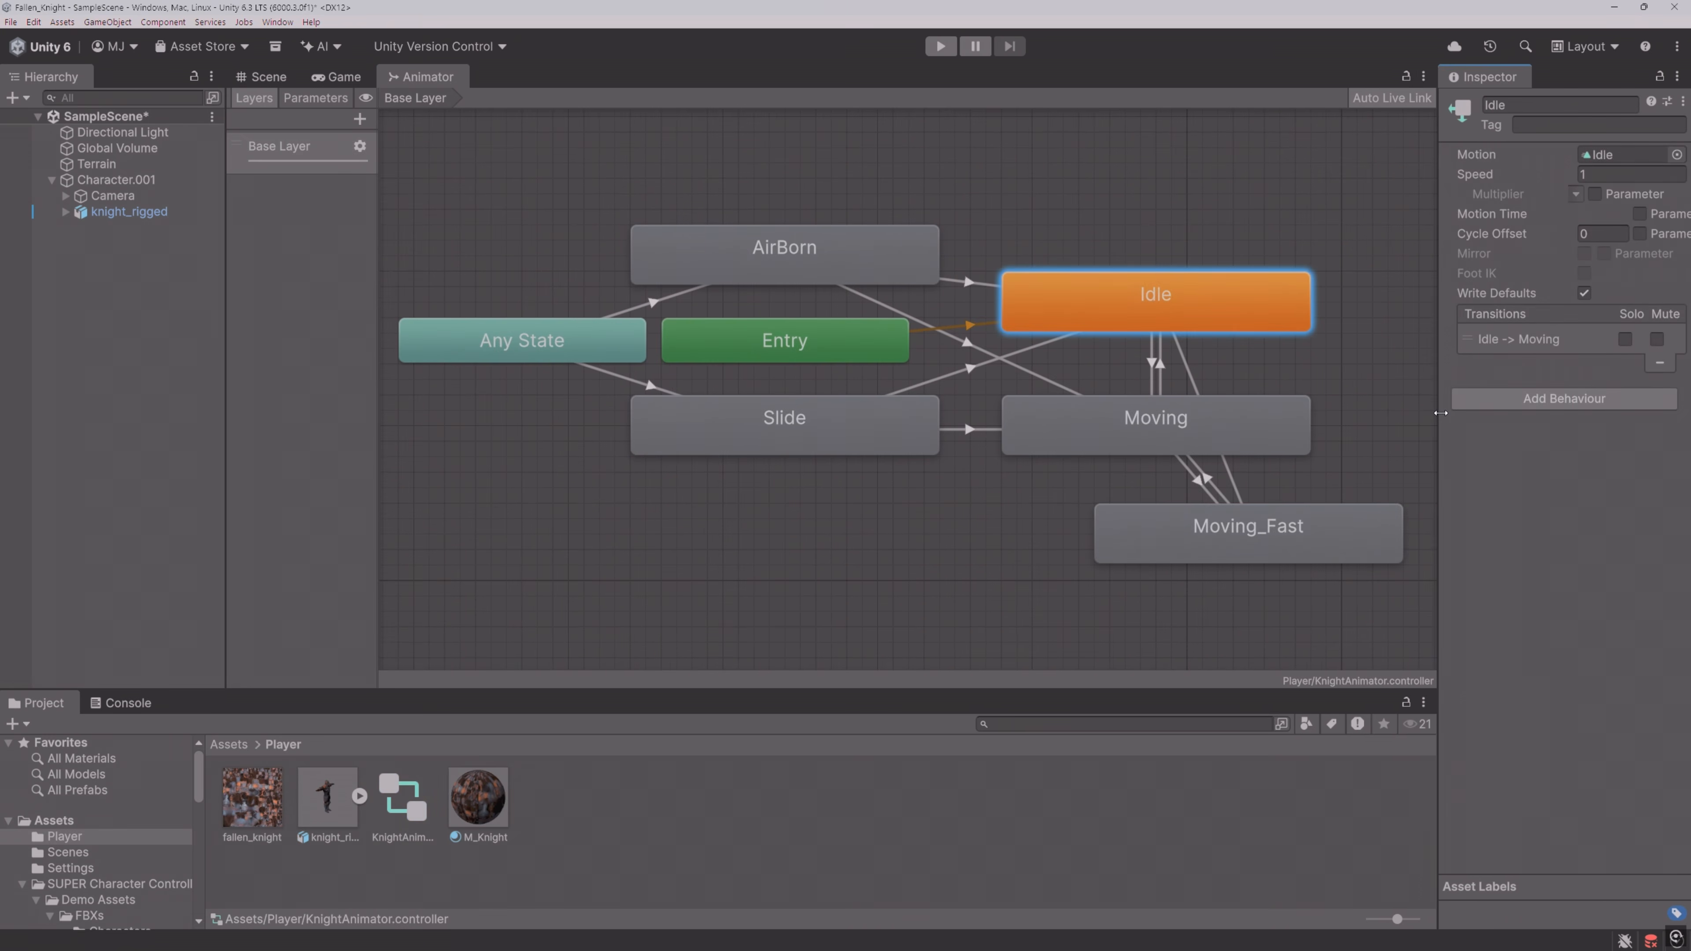
{"action": "left_click", "coordinate": [1156, 431]}
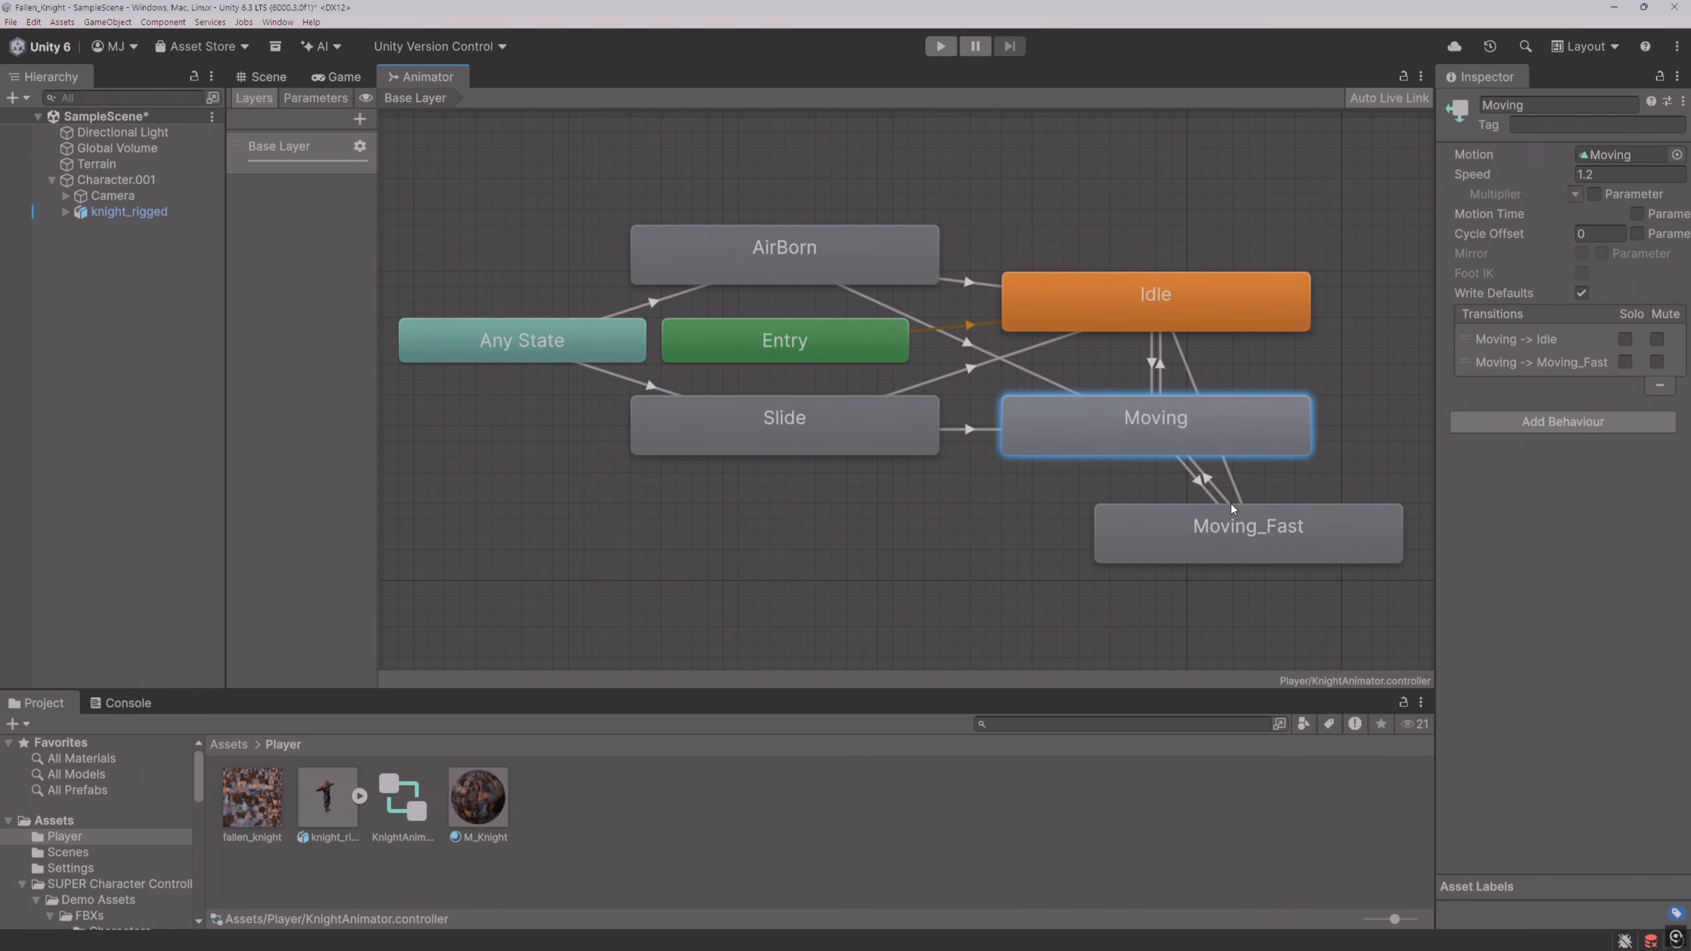
{"action": "left_click", "coordinate": [1250, 545]}
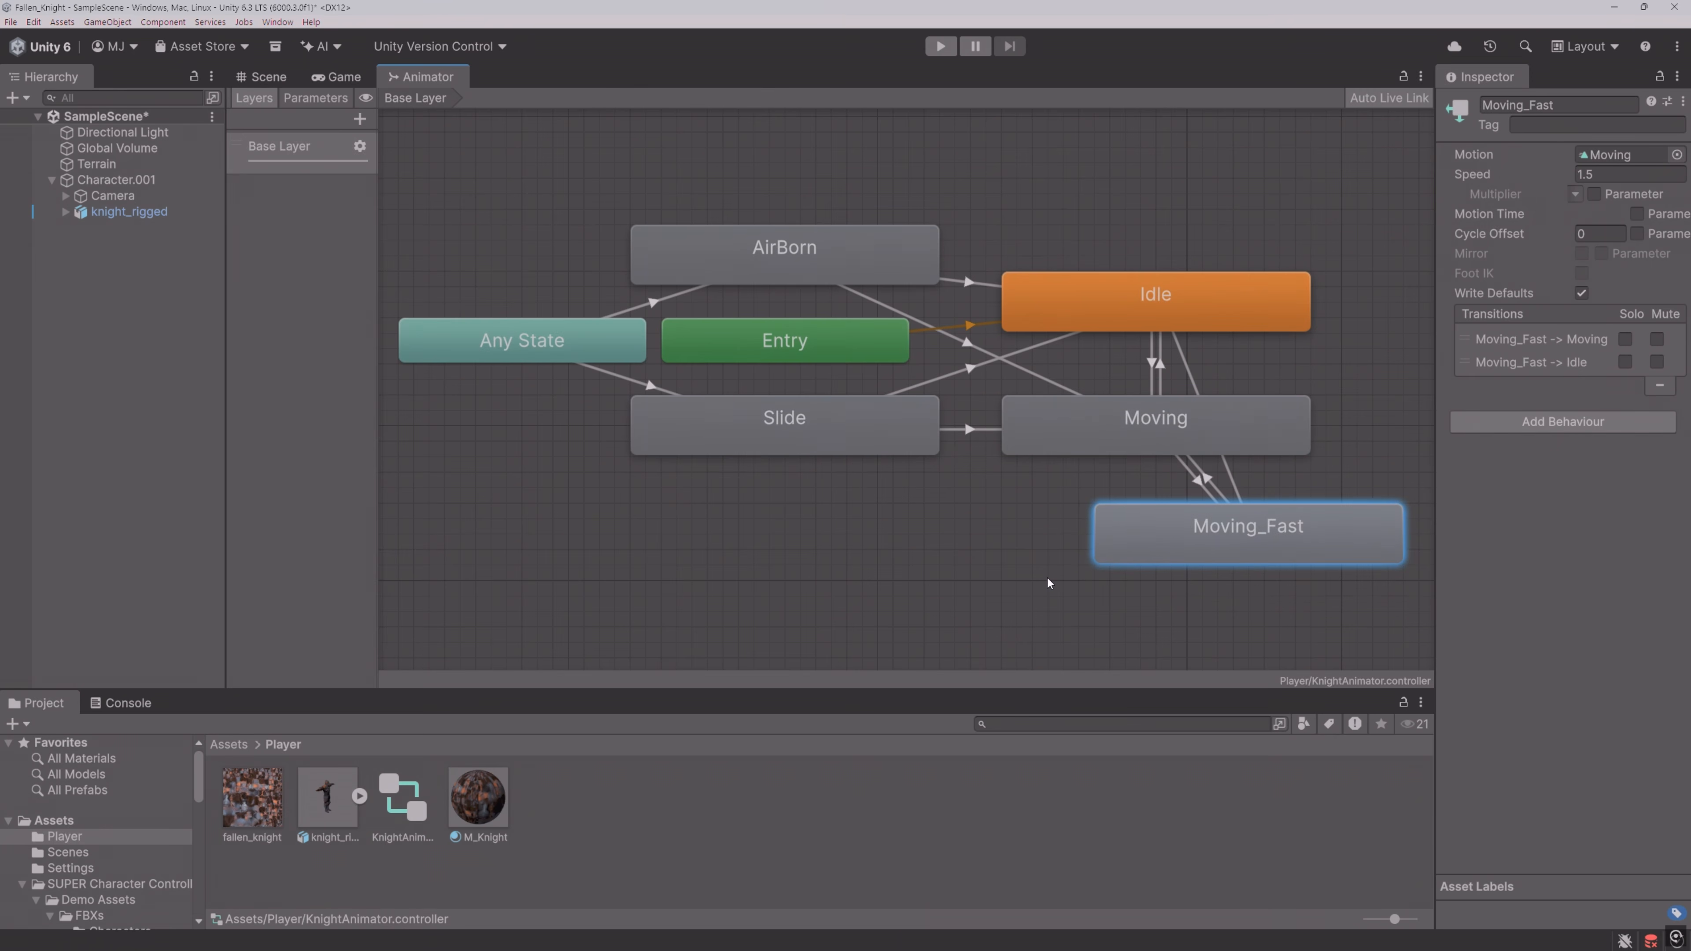
Step: Search the owned Asset Store packages for "human animation" and import Human Basic Motions FREE into the project
{"action": "left_click", "coordinate": [277, 22]}
{"action": "mouse_move", "coordinate": [324, 227]}
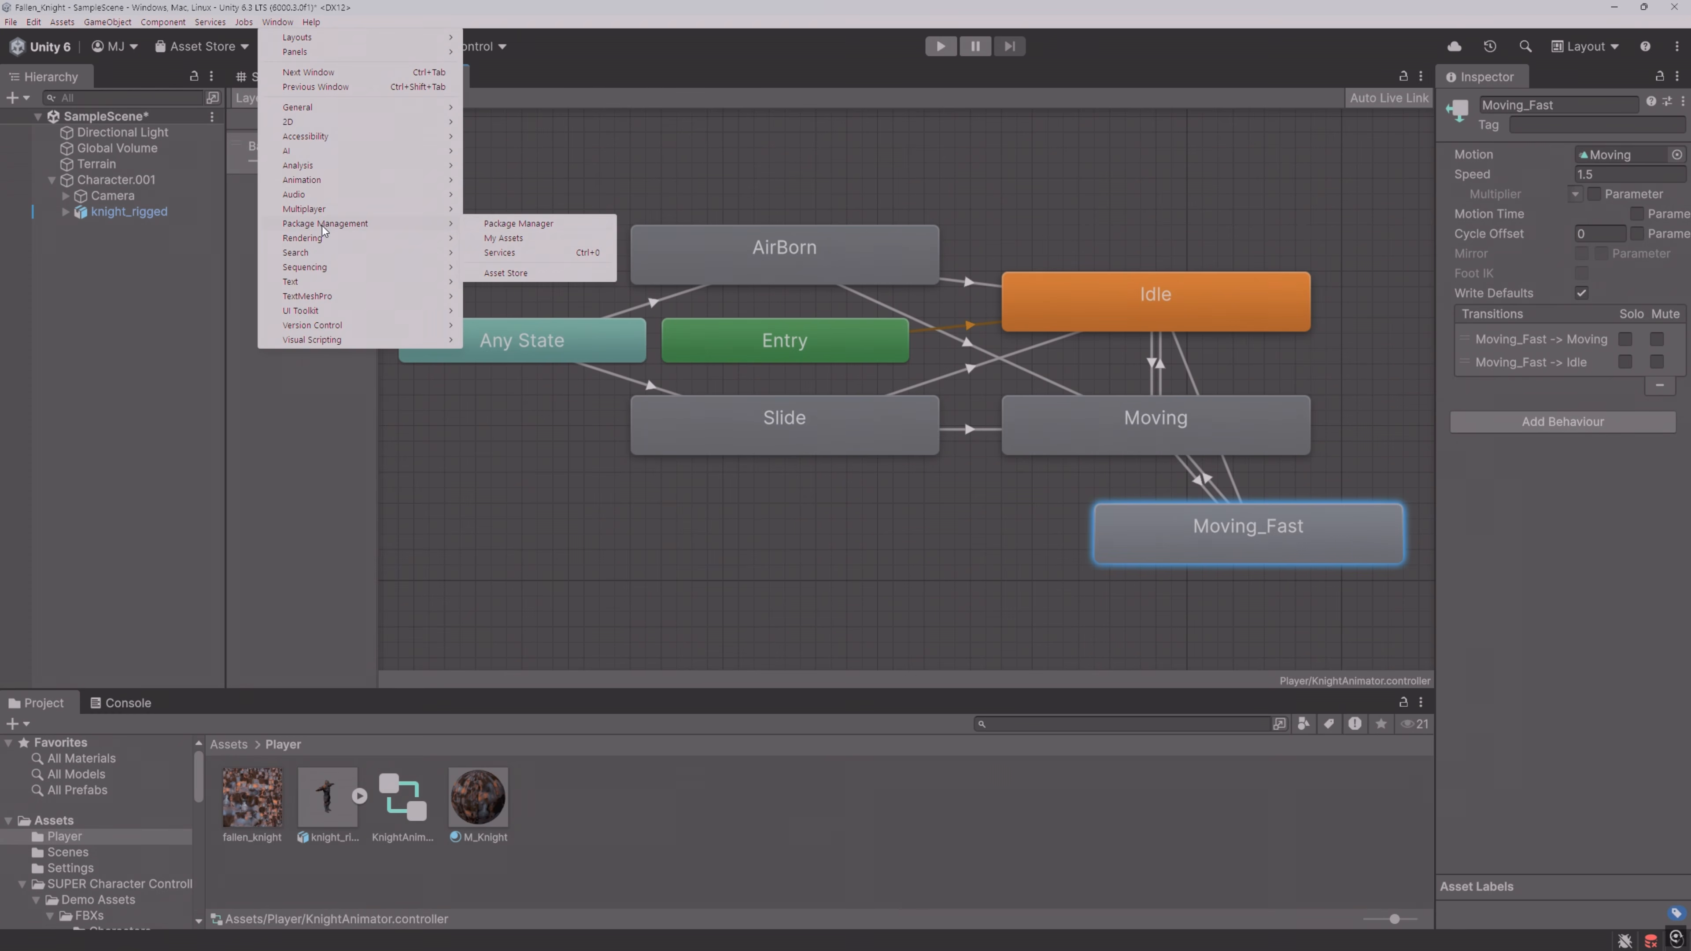
{"action": "left_click", "coordinate": [526, 224]}
{"action": "left_click", "coordinate": [611, 165]}
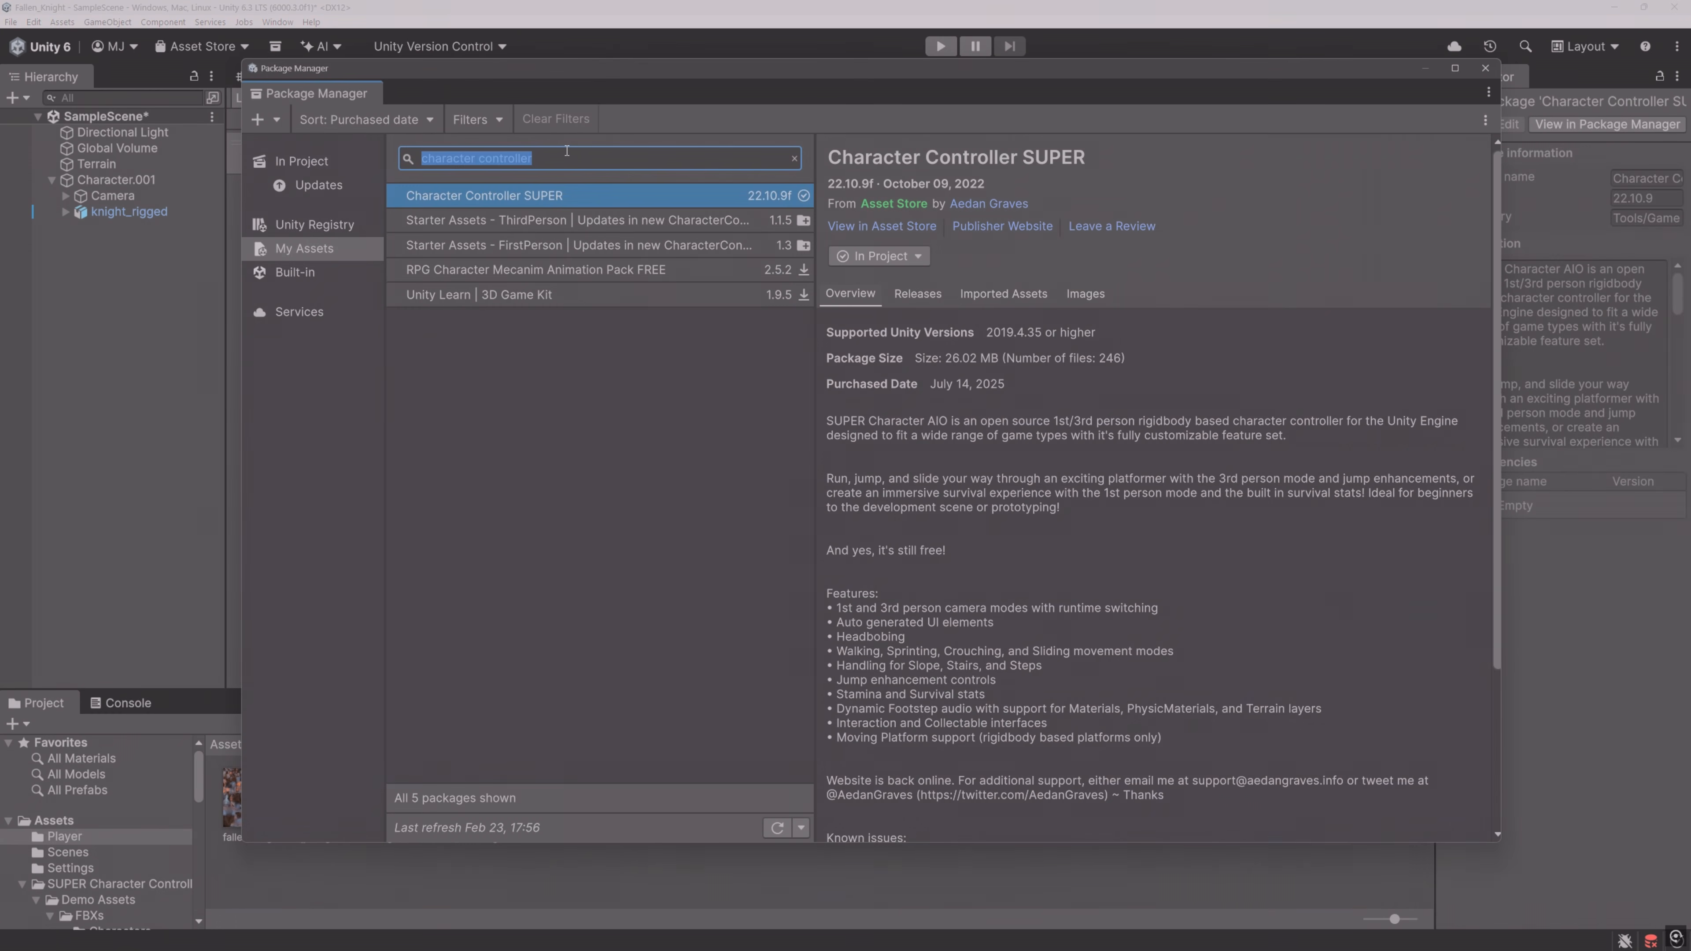
{"action": "type", "text": "human animation"}
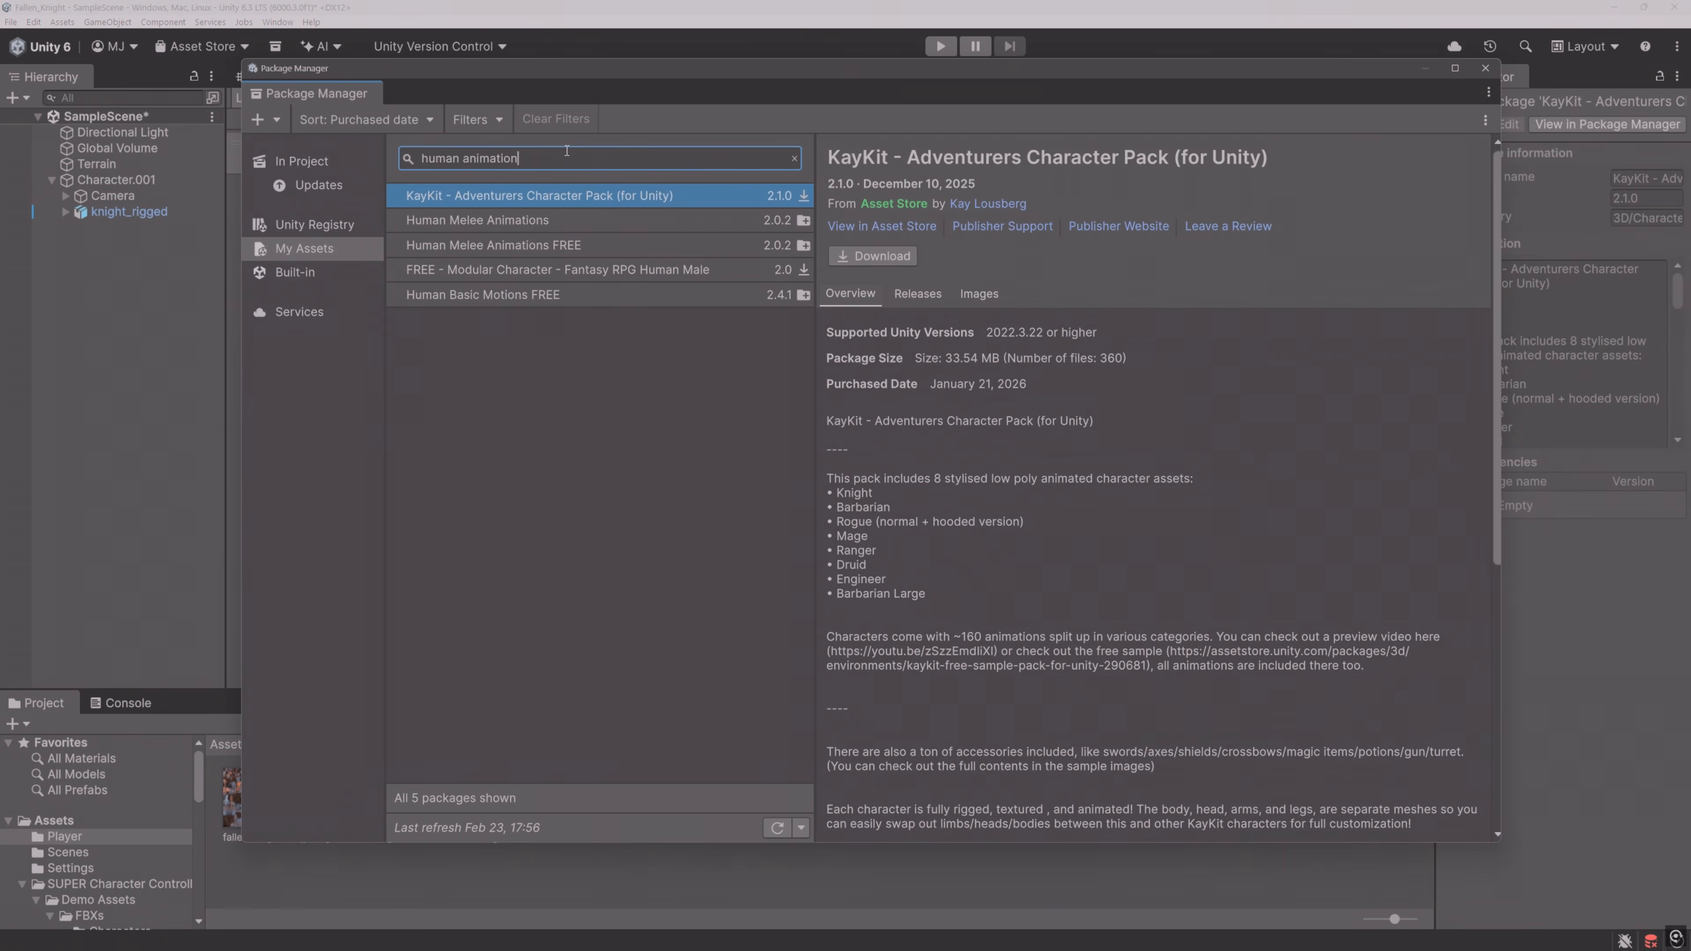
{"action": "left_click", "coordinate": [557, 295]}
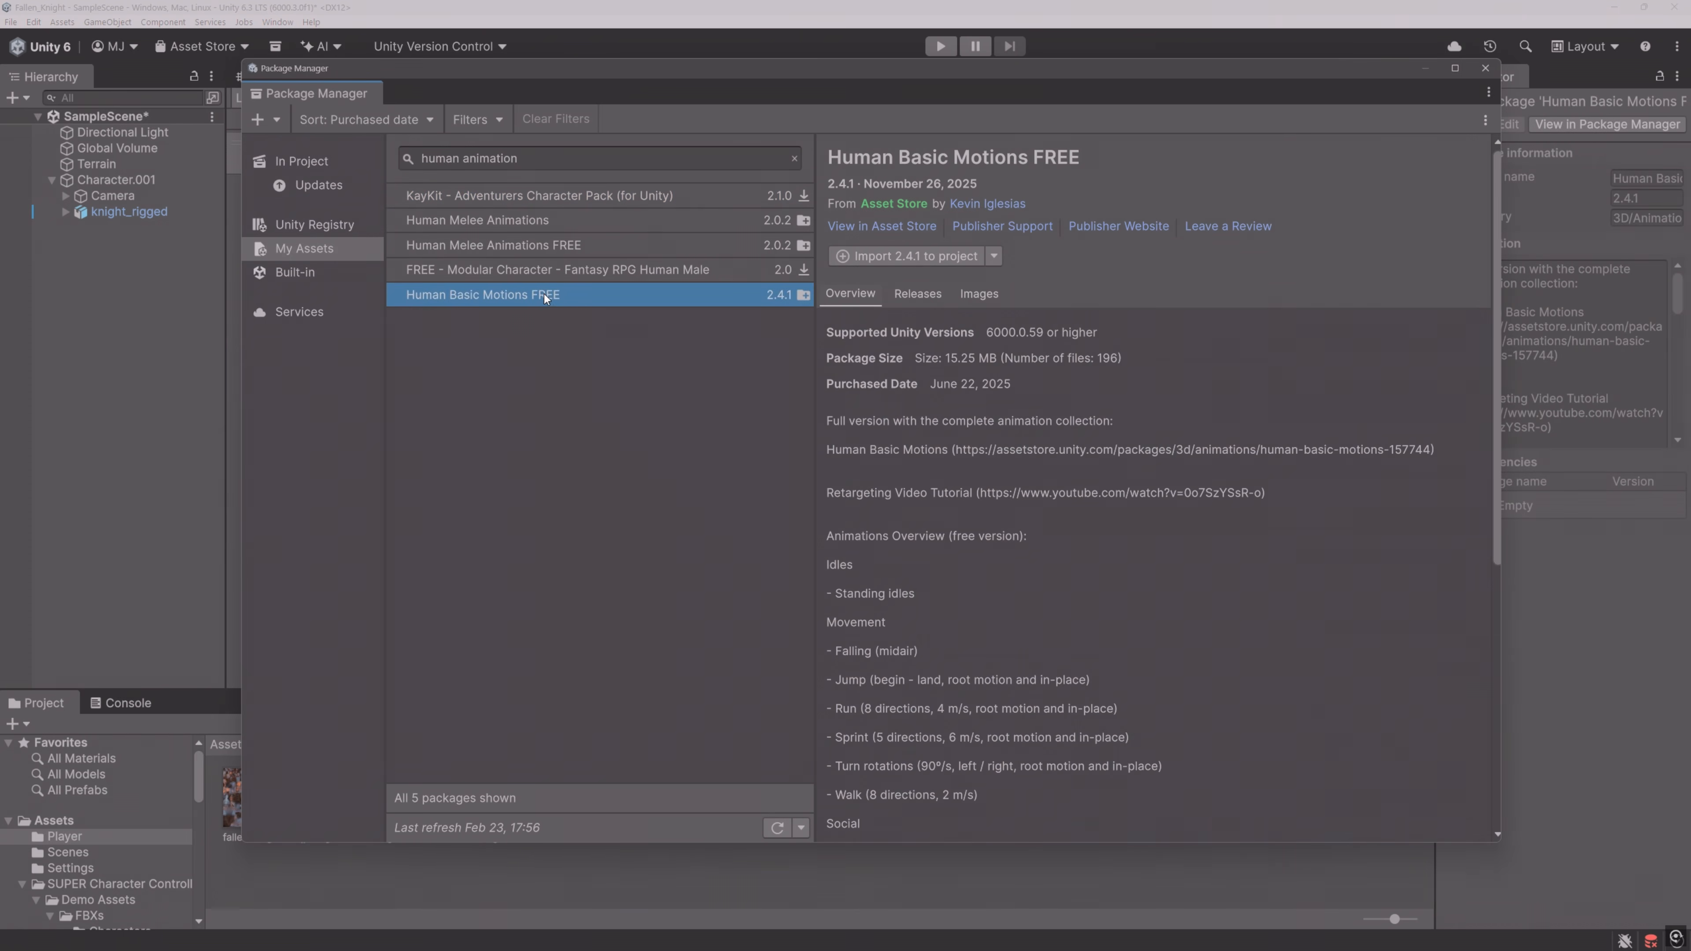
{"action": "left_click", "coordinate": [905, 256]}
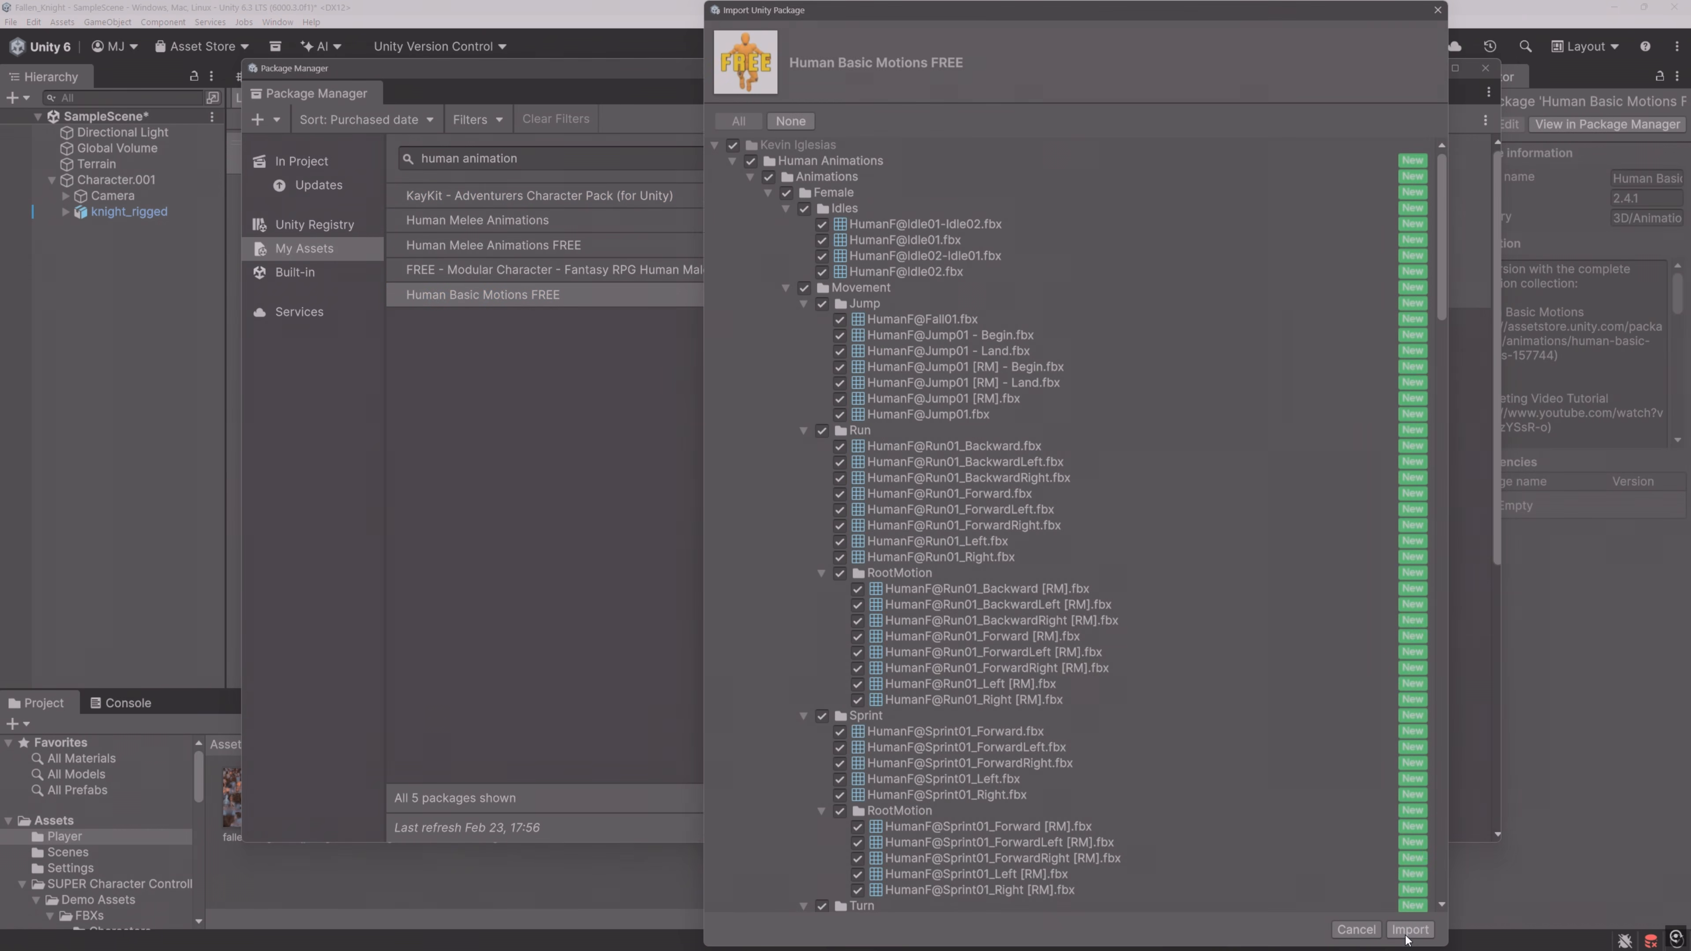
{"action": "left_click", "coordinate": [1409, 930]}
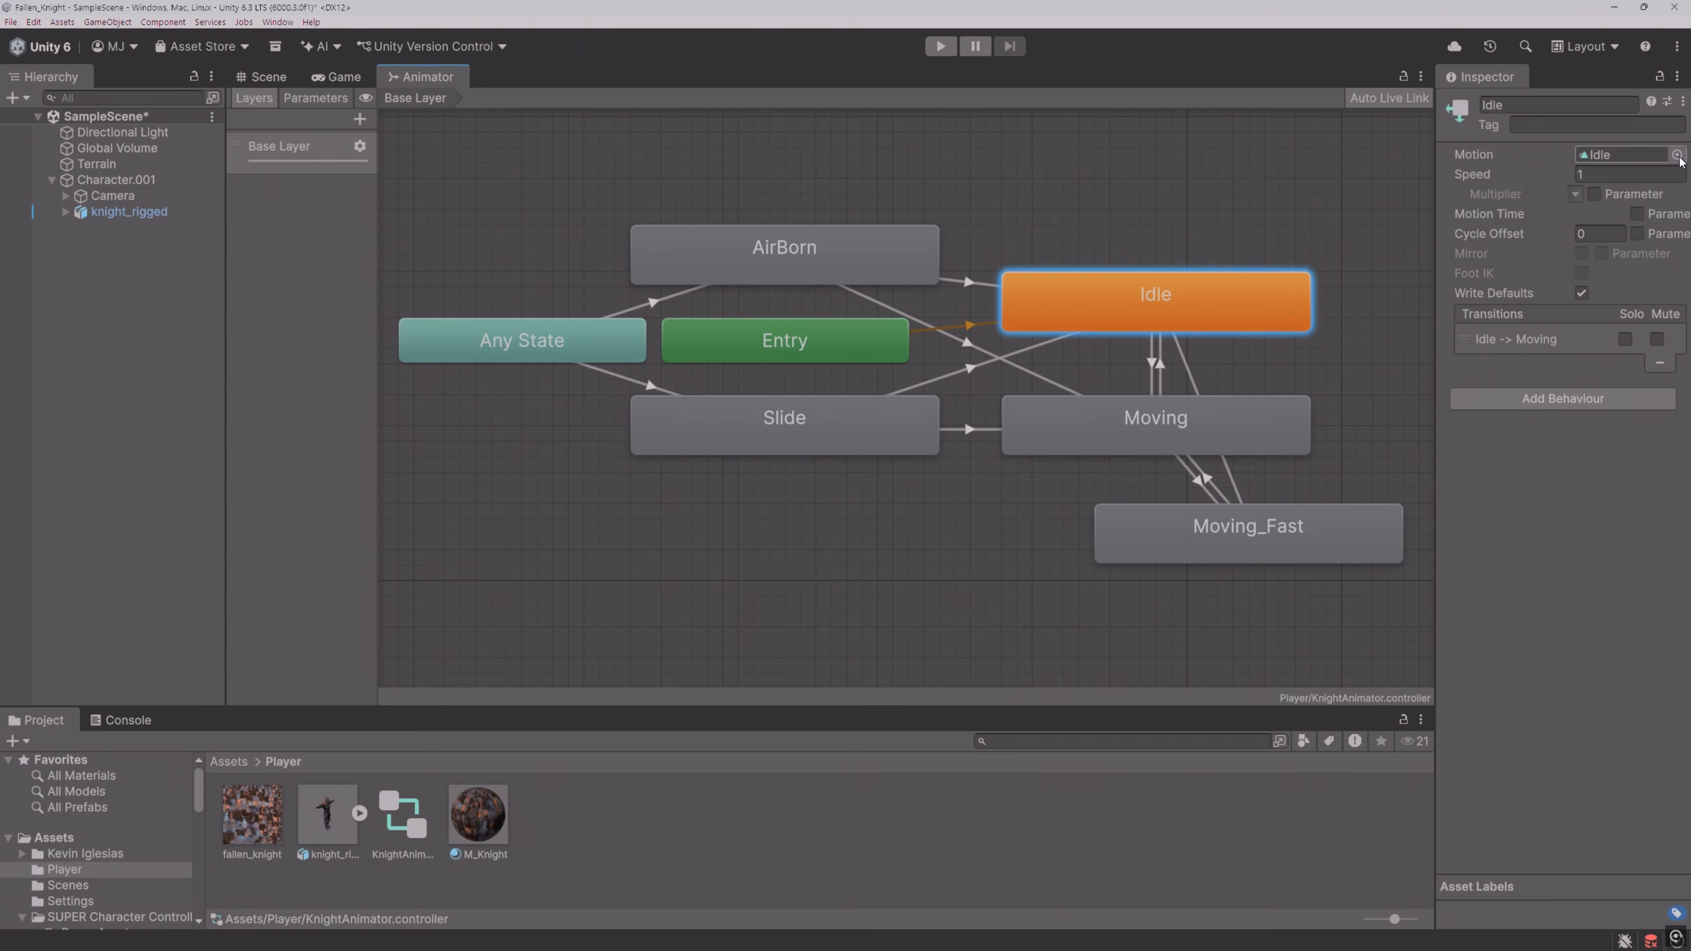
Step: Set the Idle state's motion to the HumanM@Idle01 clip
{"action": "left_click", "coordinate": [1677, 155]}
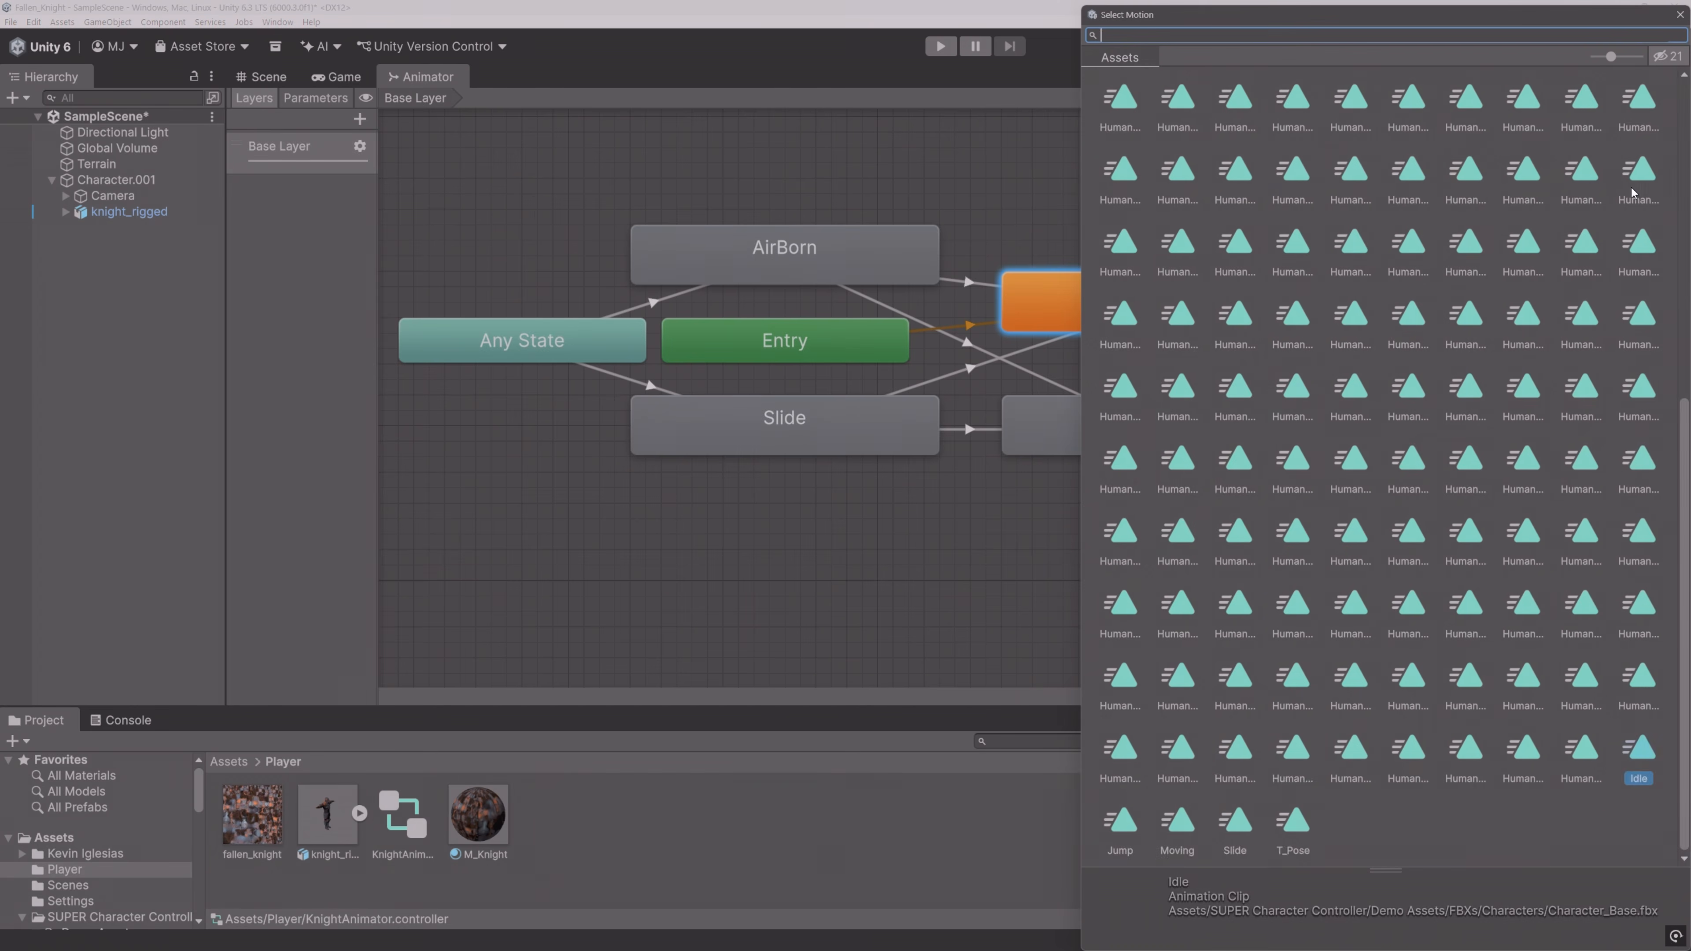
{"action": "type", "text": "Idle"}
{"action": "left_click", "coordinate": [1410, 198]}
{"action": "left_click", "coordinate": [1331, 198]}
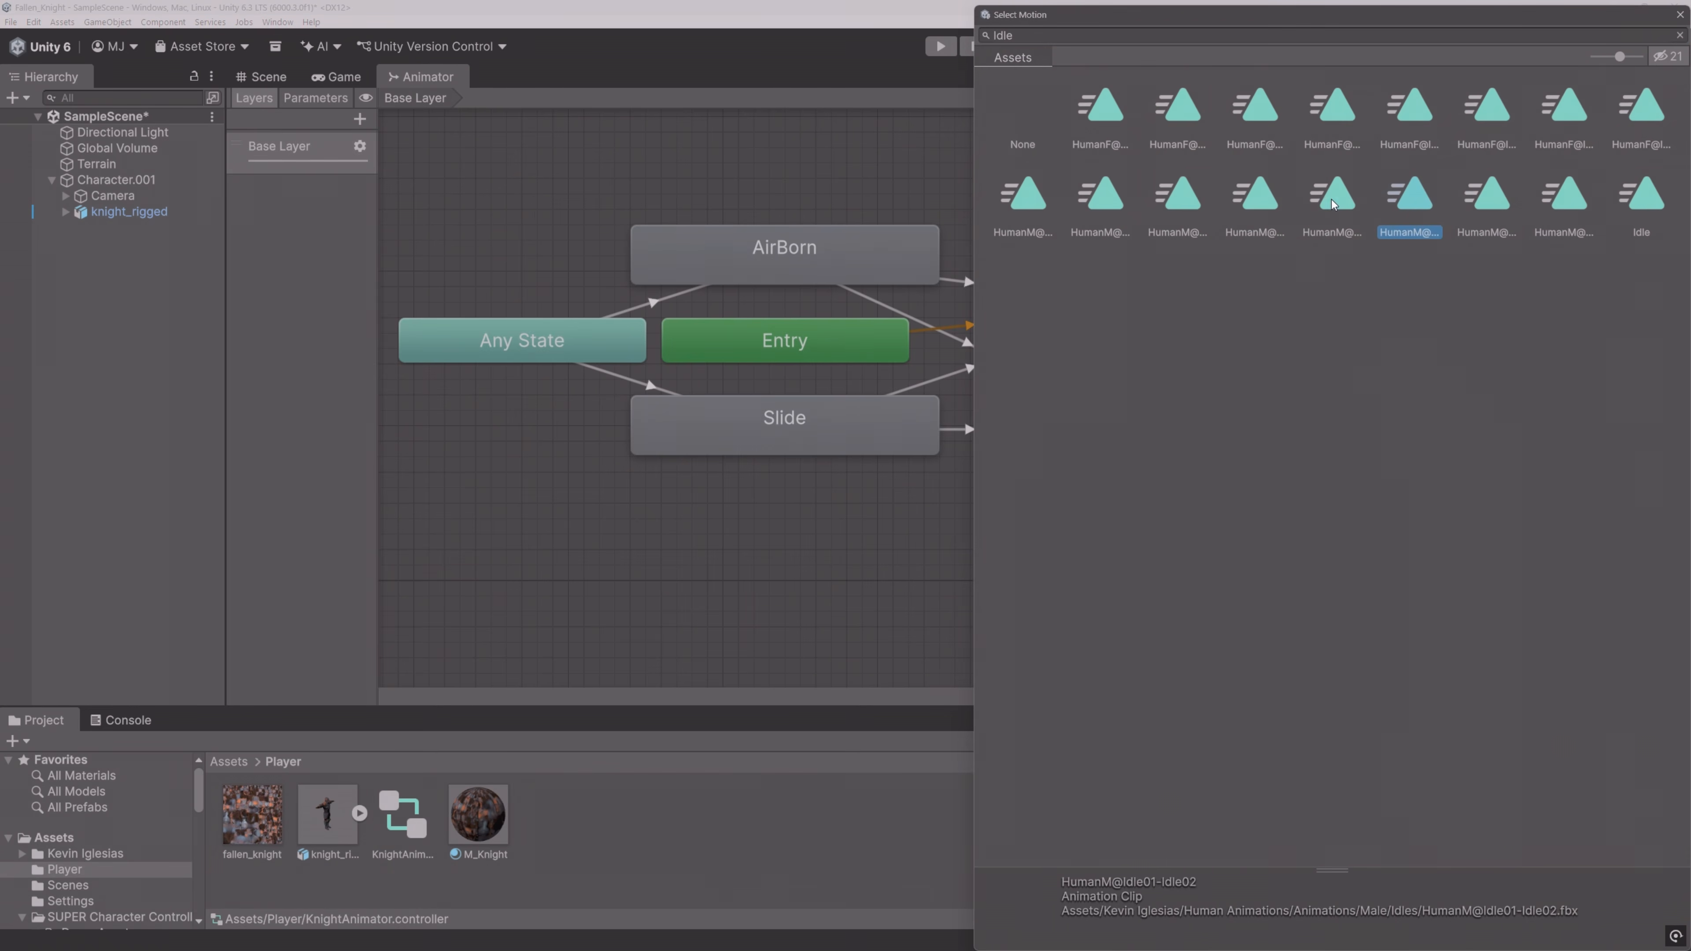
{"action": "double_click", "coordinate": [1335, 198]}
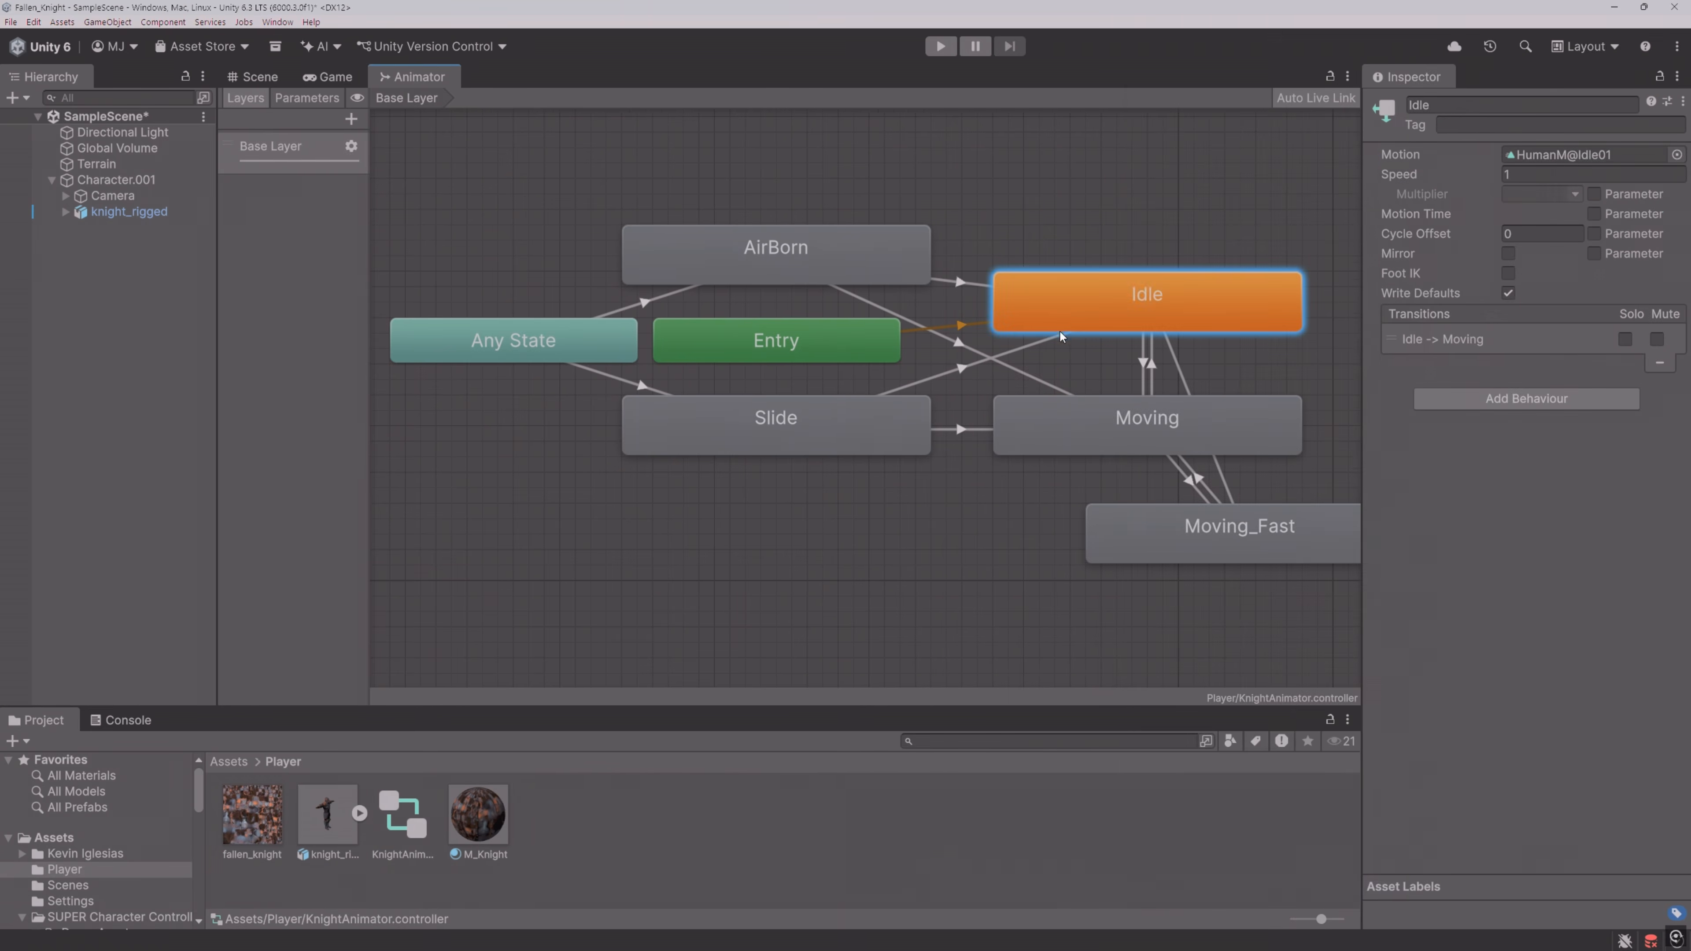
Step: Set the Moving state's motion to the HumanM@Walk01_Forward clip
{"action": "left_click", "coordinate": [1147, 435]}
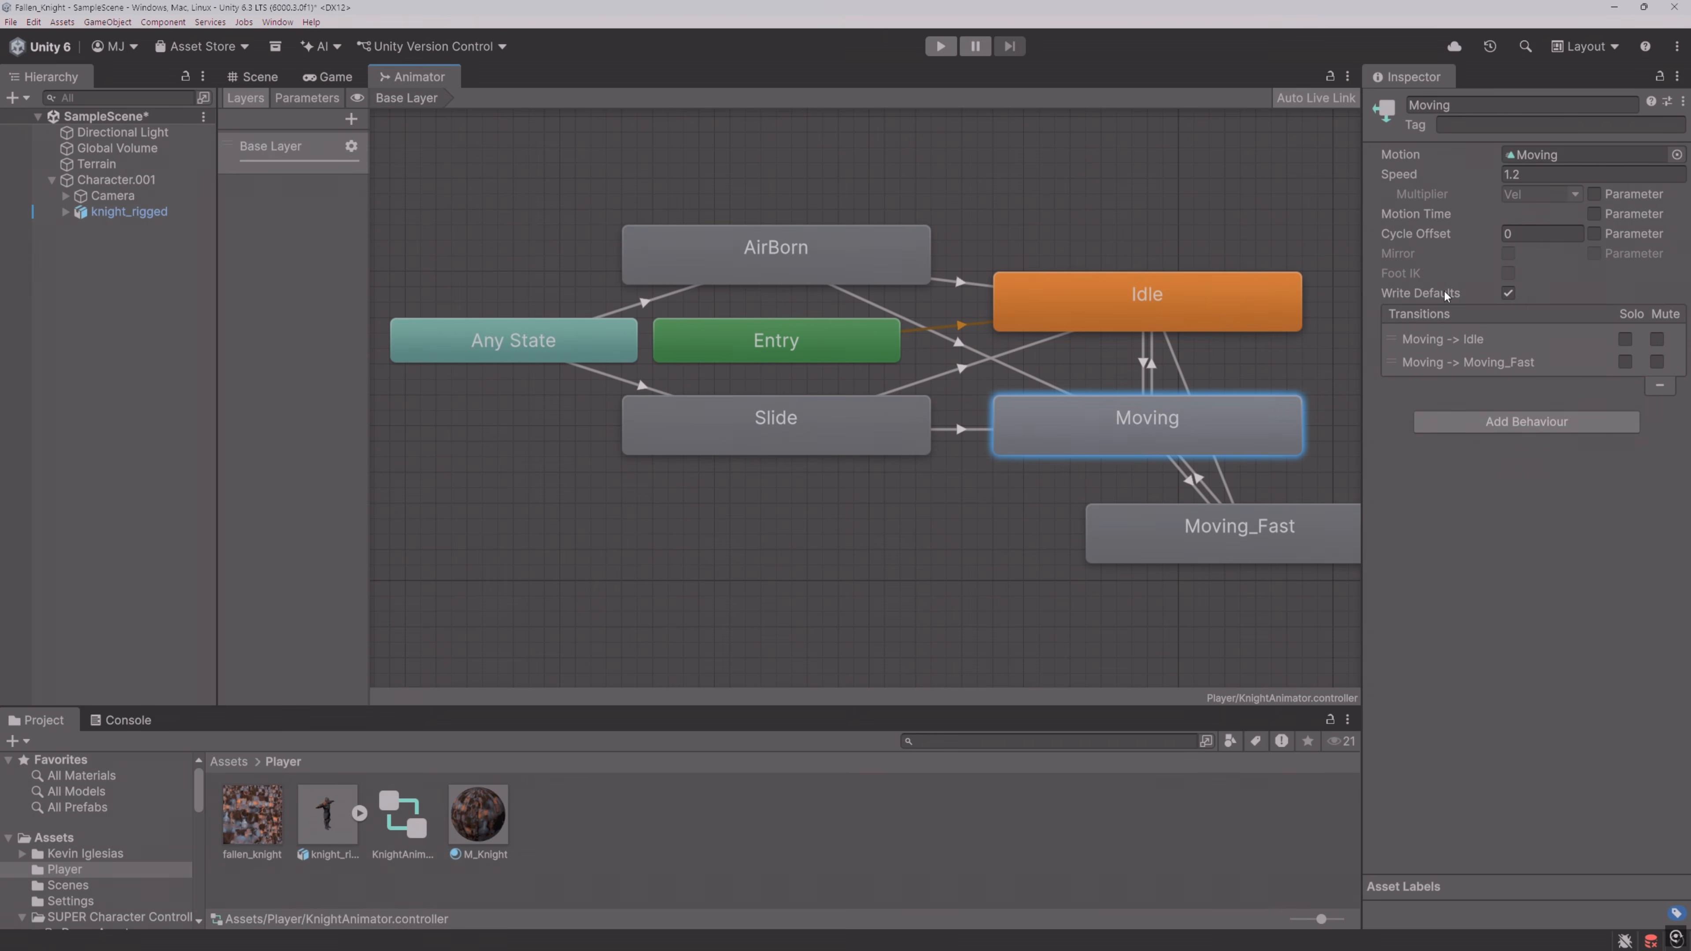
{"action": "left_click", "coordinate": [1677, 155]}
{"action": "type", "text": "walk"}
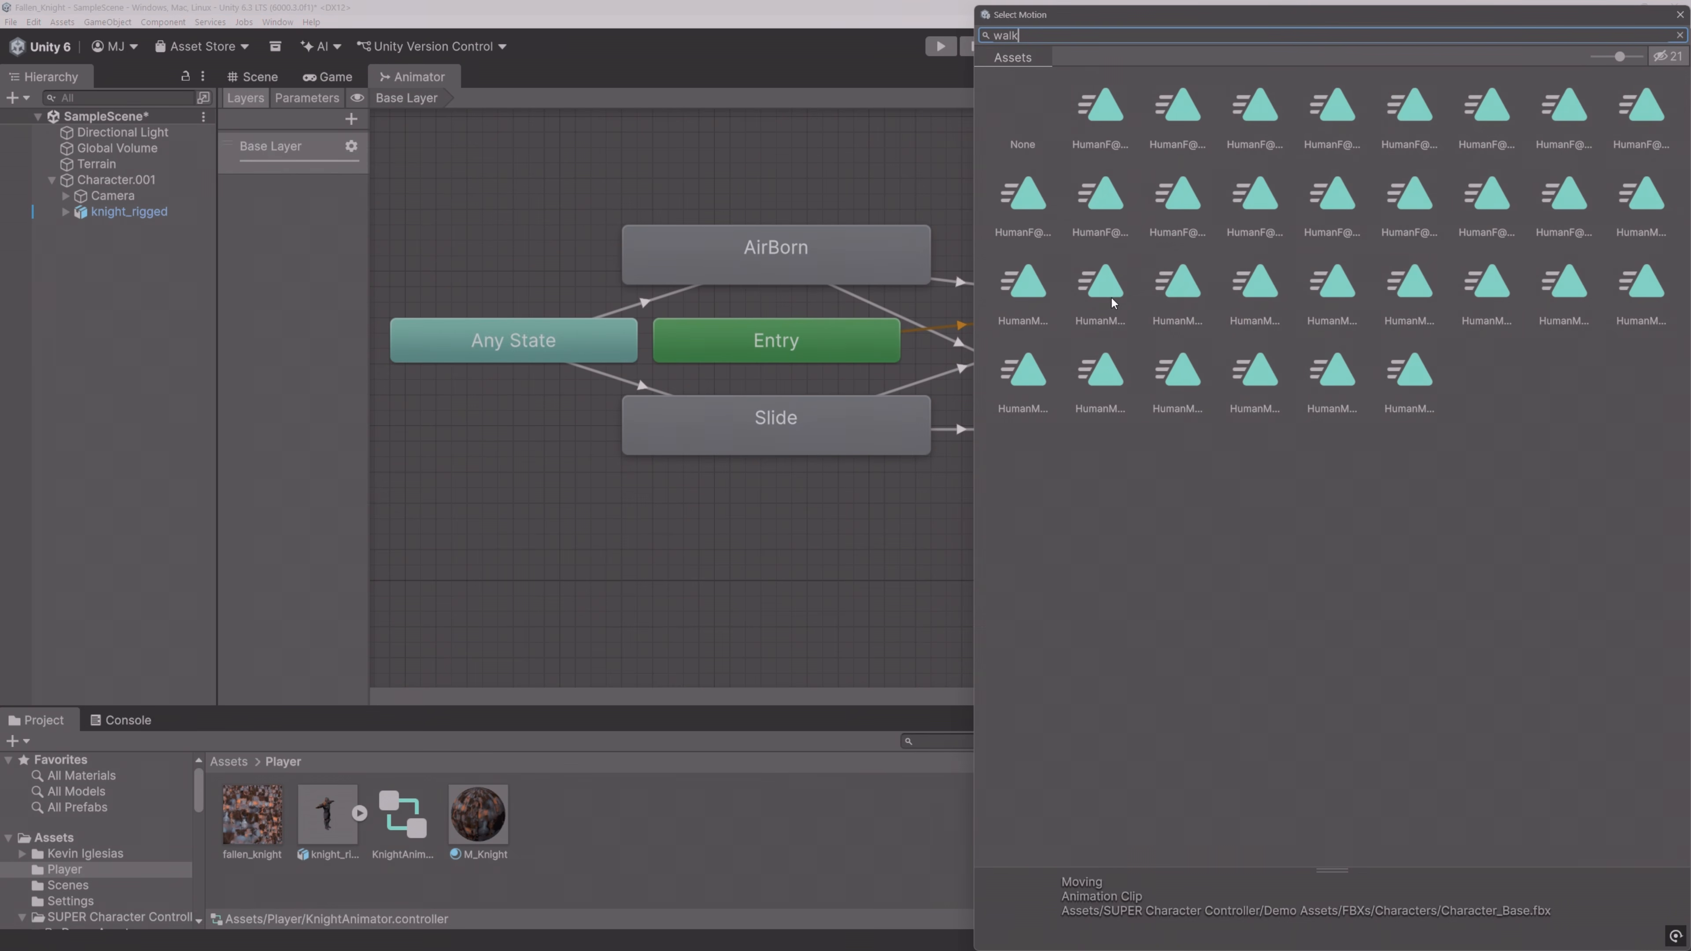
{"action": "left_click", "coordinate": [1332, 294]}
{"action": "left_click", "coordinate": [1410, 293]}
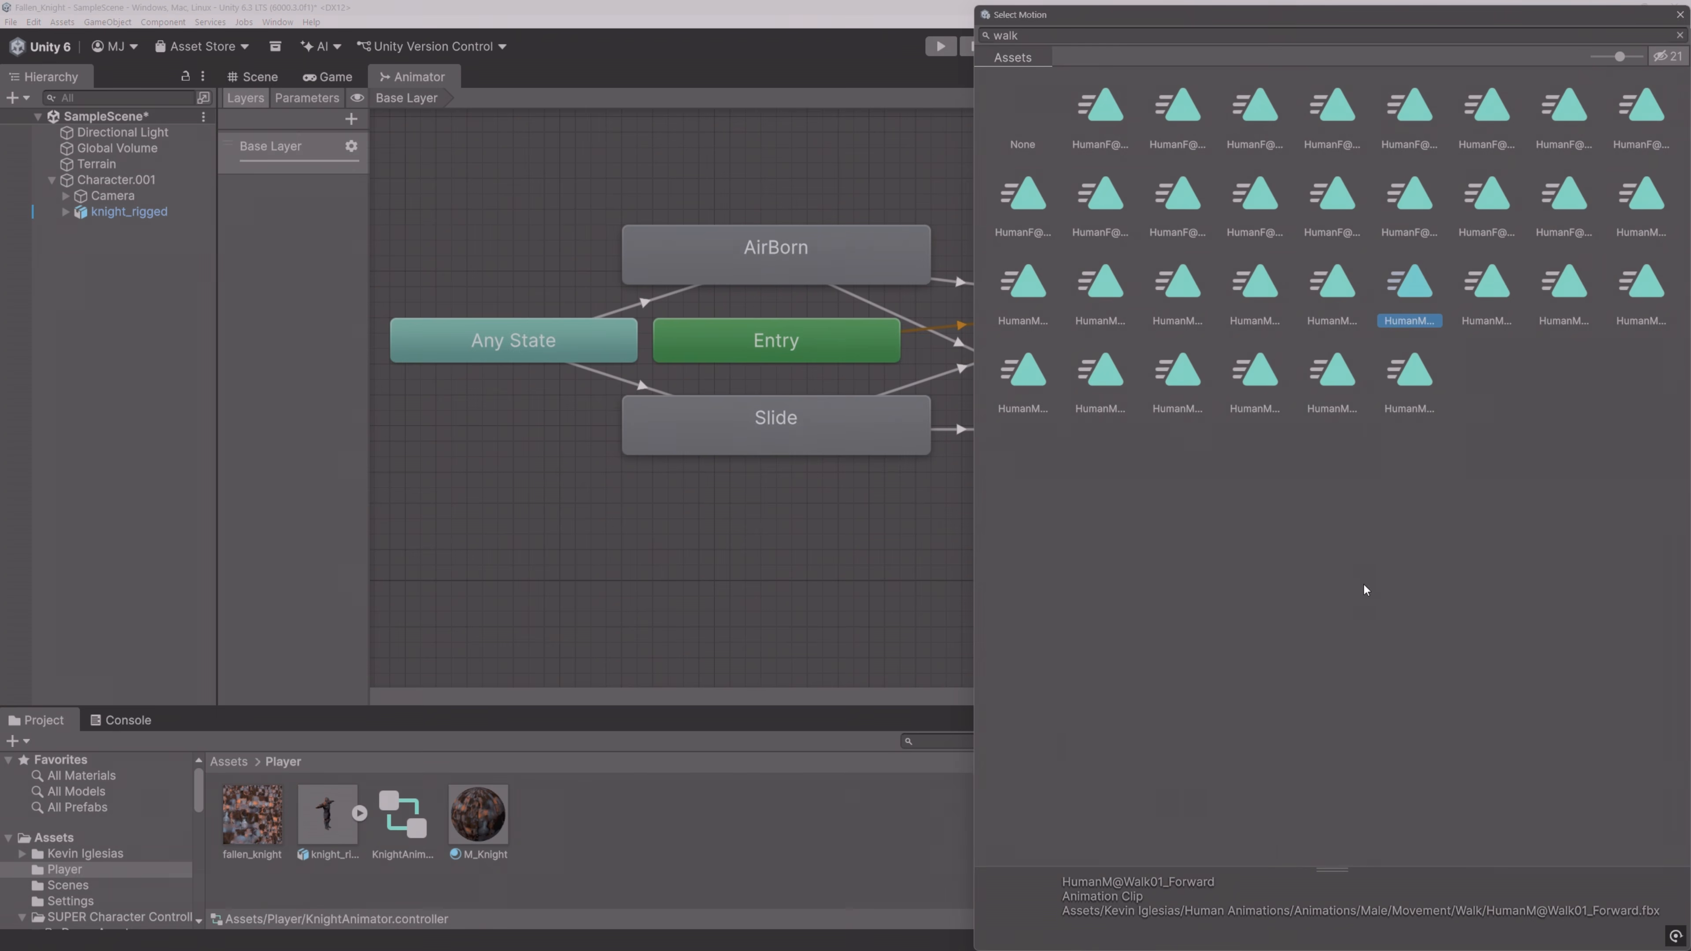
{"action": "key", "text": "Return"}
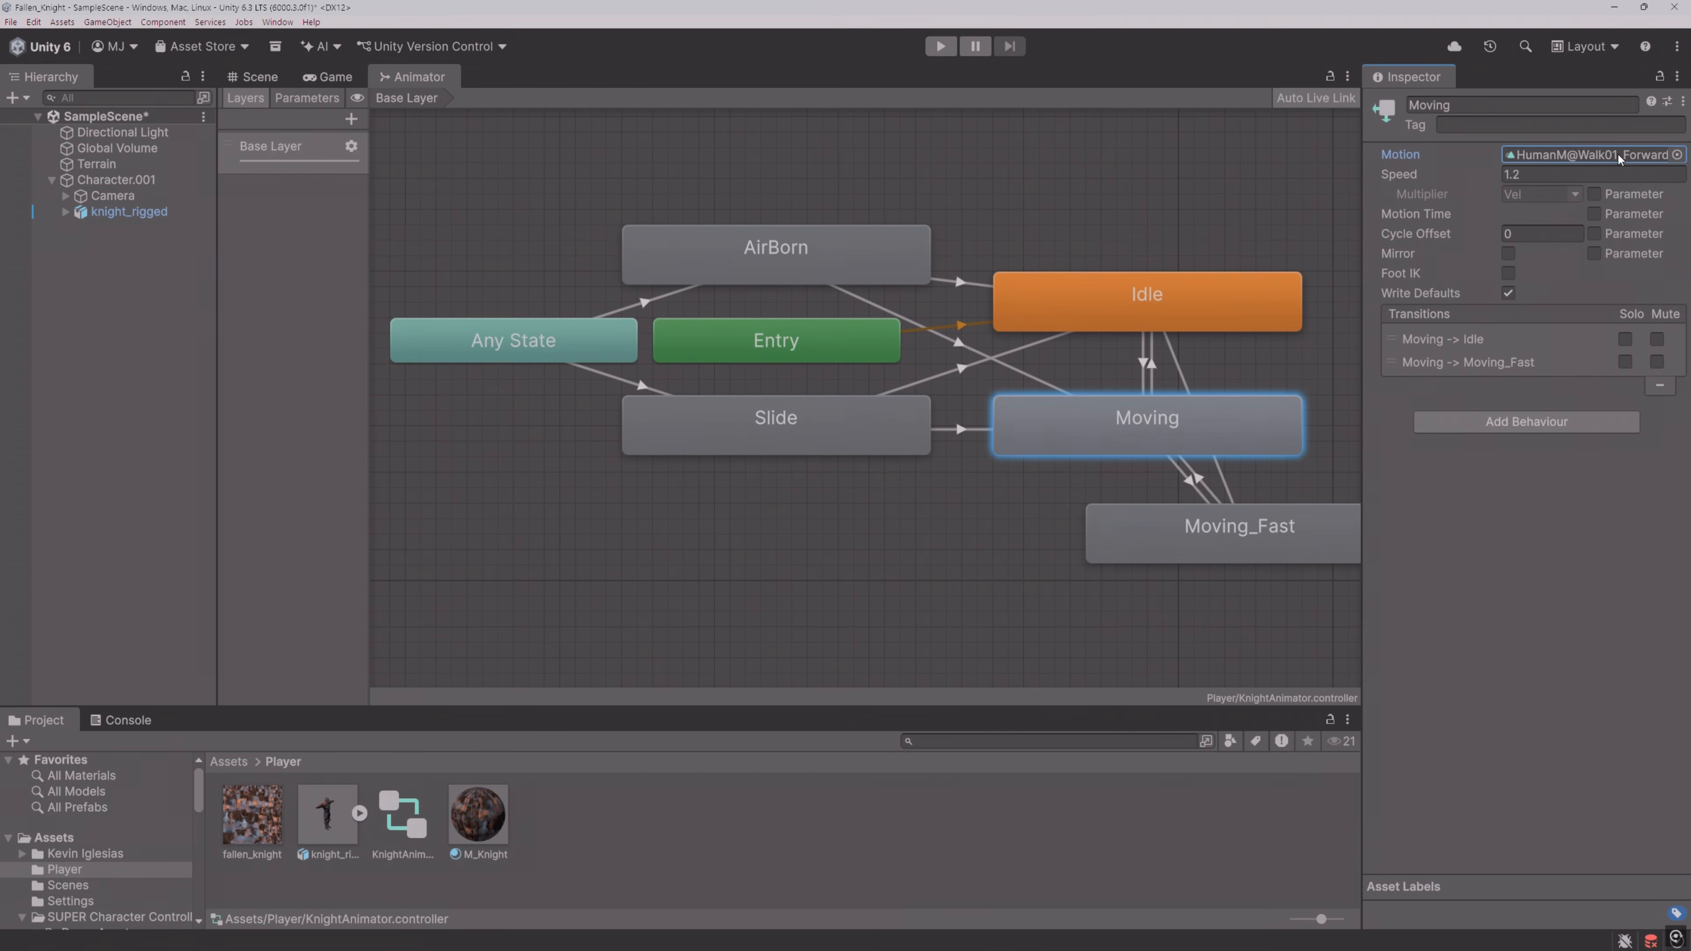
Step: Play the preview of the Idle -> Moving transition and inspect the motion assigned to the Moving_Fast state
{"action": "left_click", "coordinate": [1142, 364]}
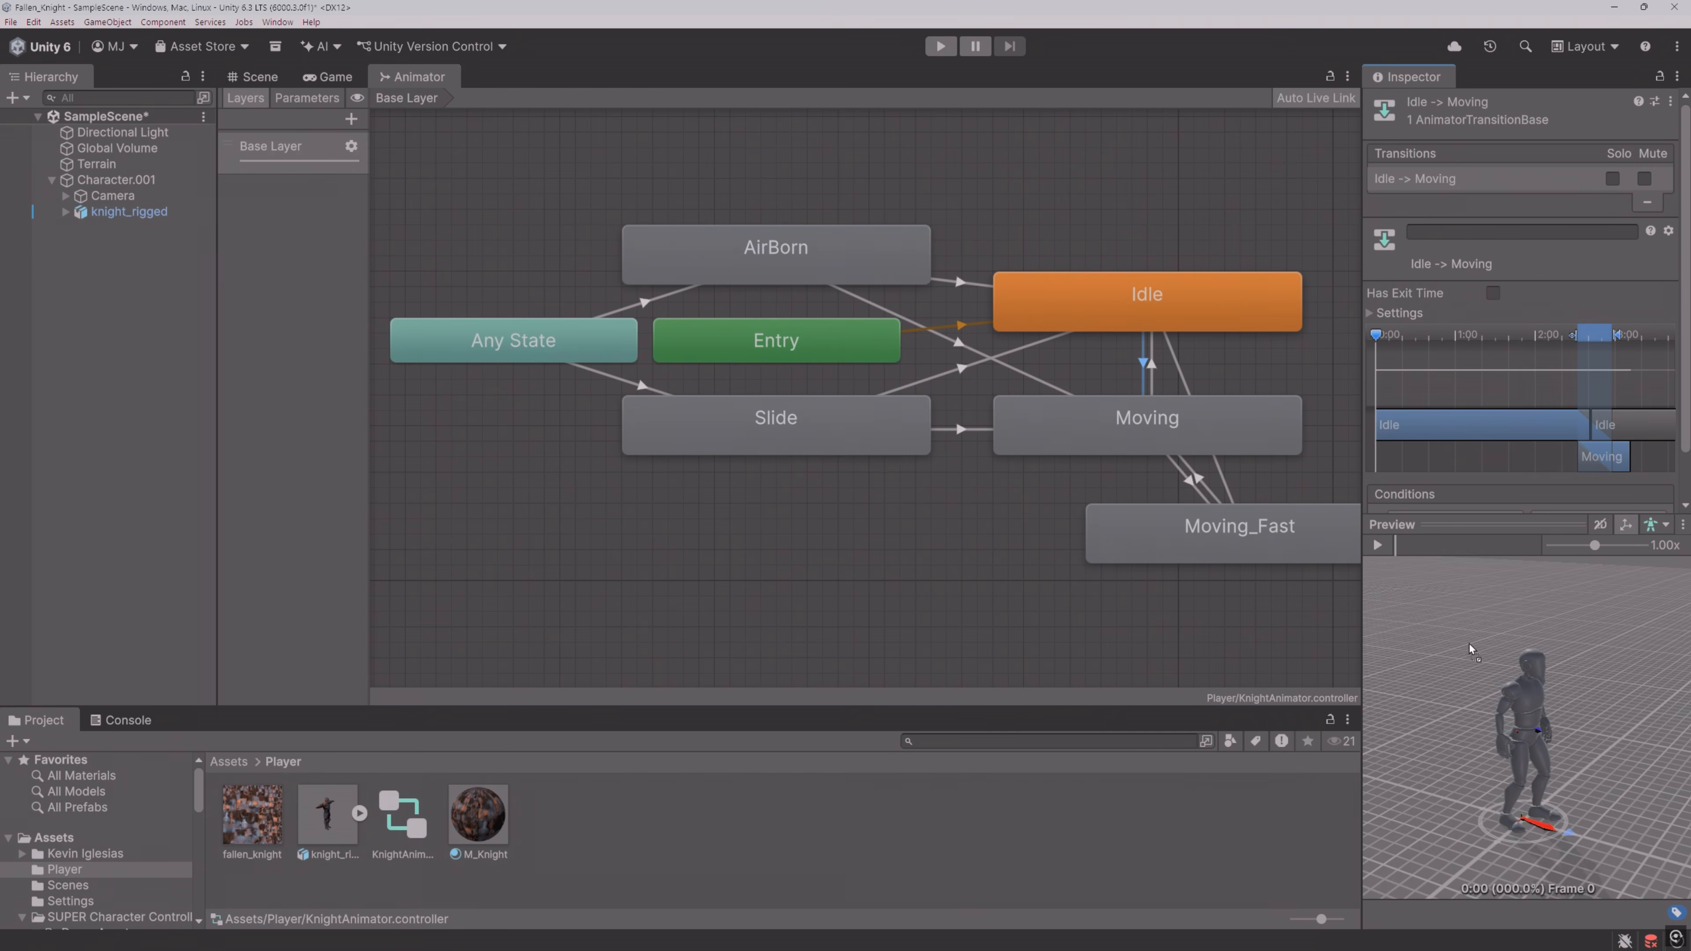
{"action": "left_click", "coordinate": [1377, 545]}
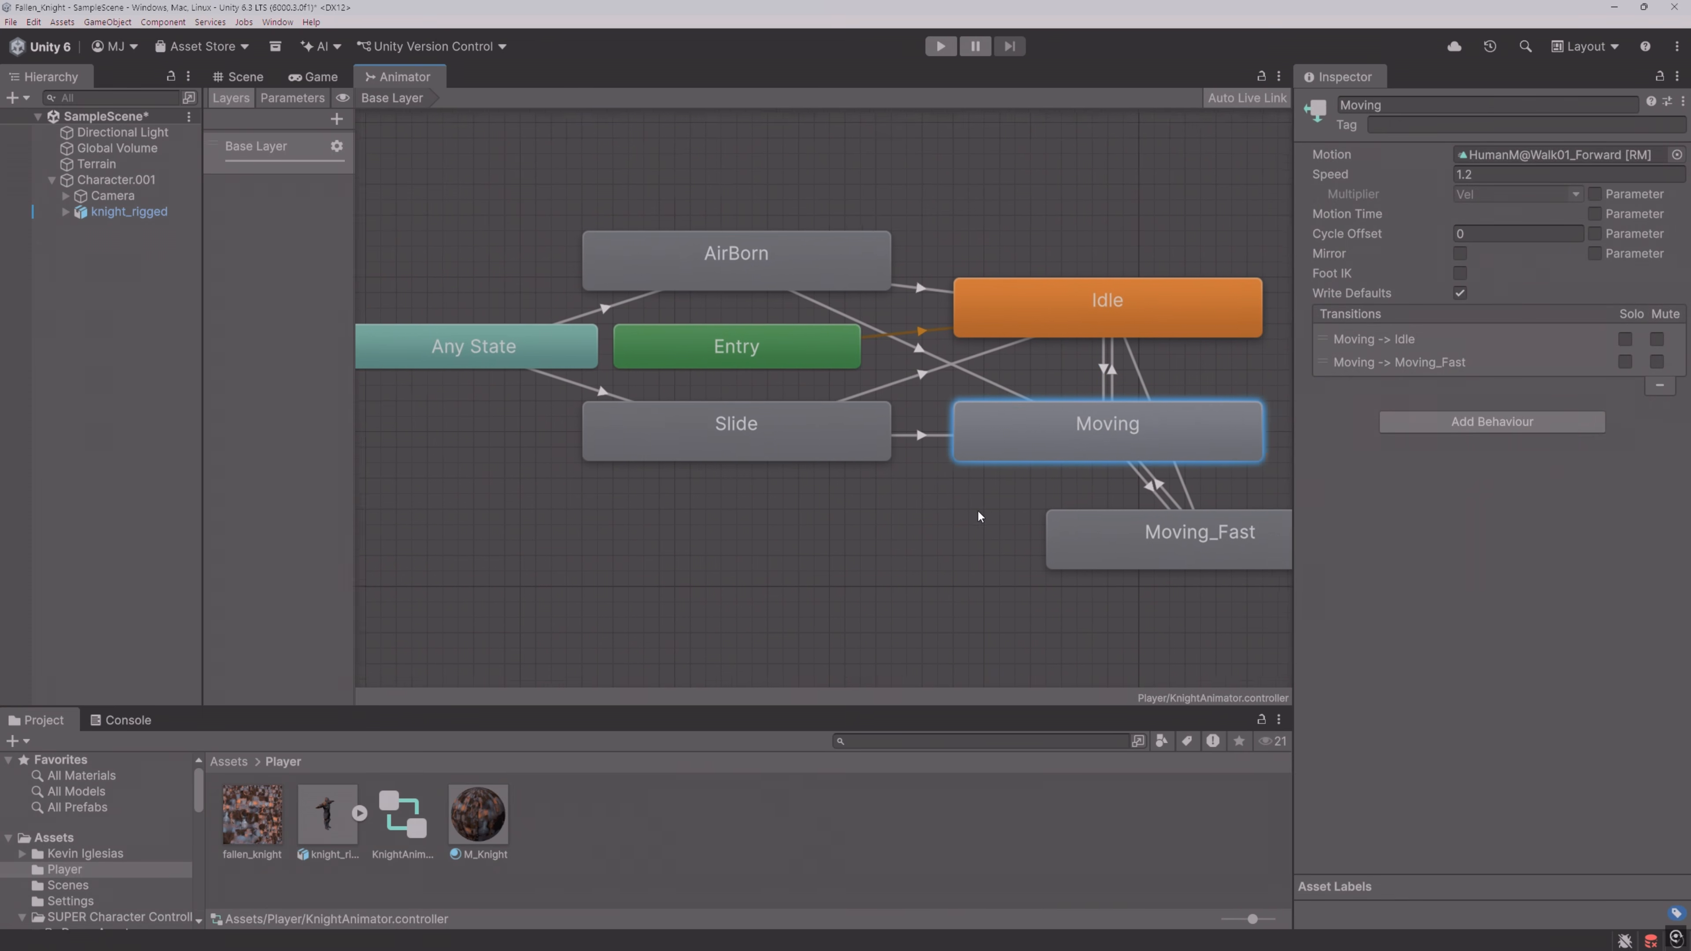
{"action": "middle_click_drag", "start_coordinate": [978, 516], "coordinate": [874, 507]}
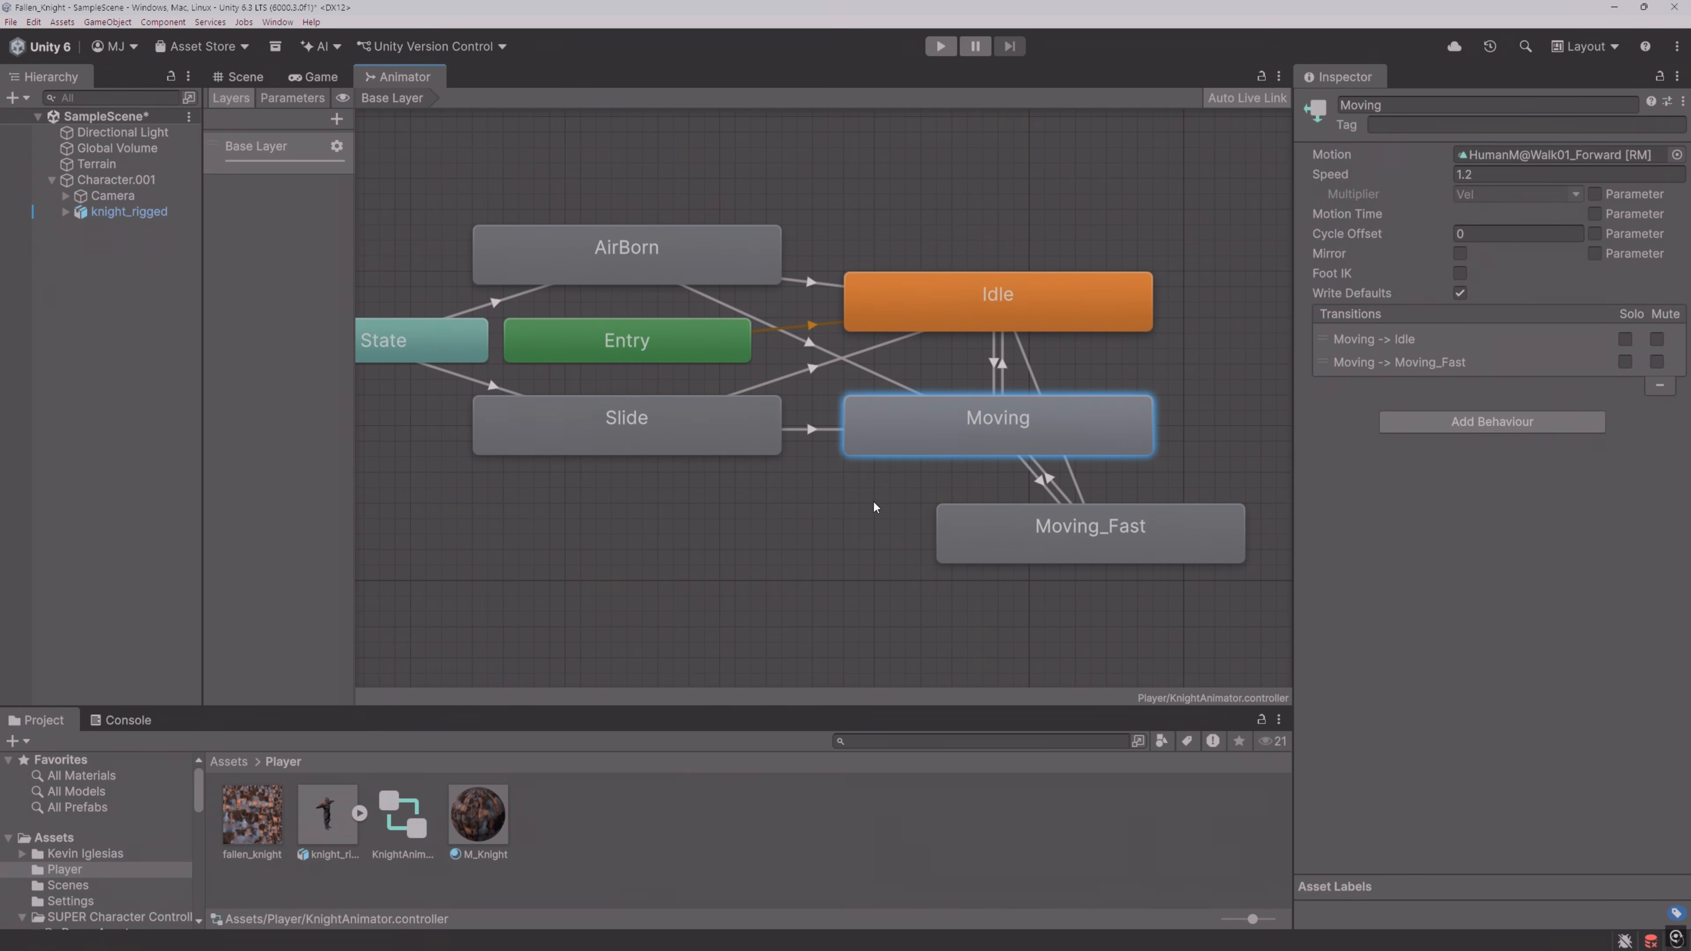
{"action": "left_click", "coordinate": [1138, 542]}
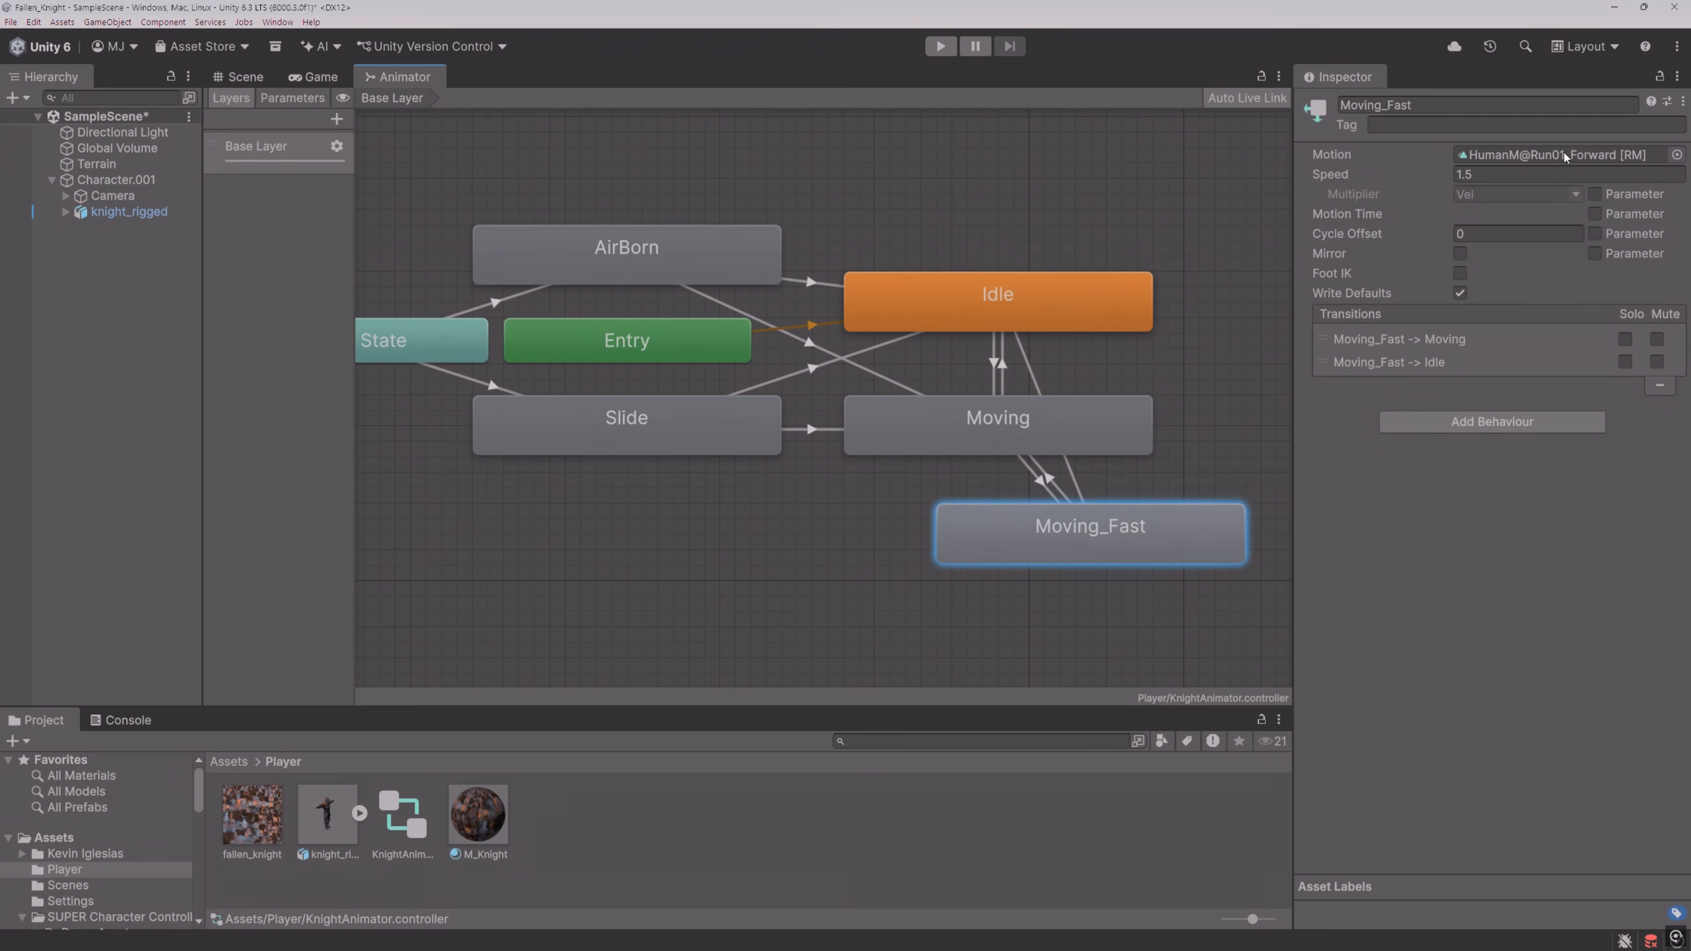
Step: Review the motions of the Idle, Moving and Moving_Fast states and play the preview of the Moving -> Moving_Fast transition
{"action": "left_click", "coordinate": [1069, 438]}
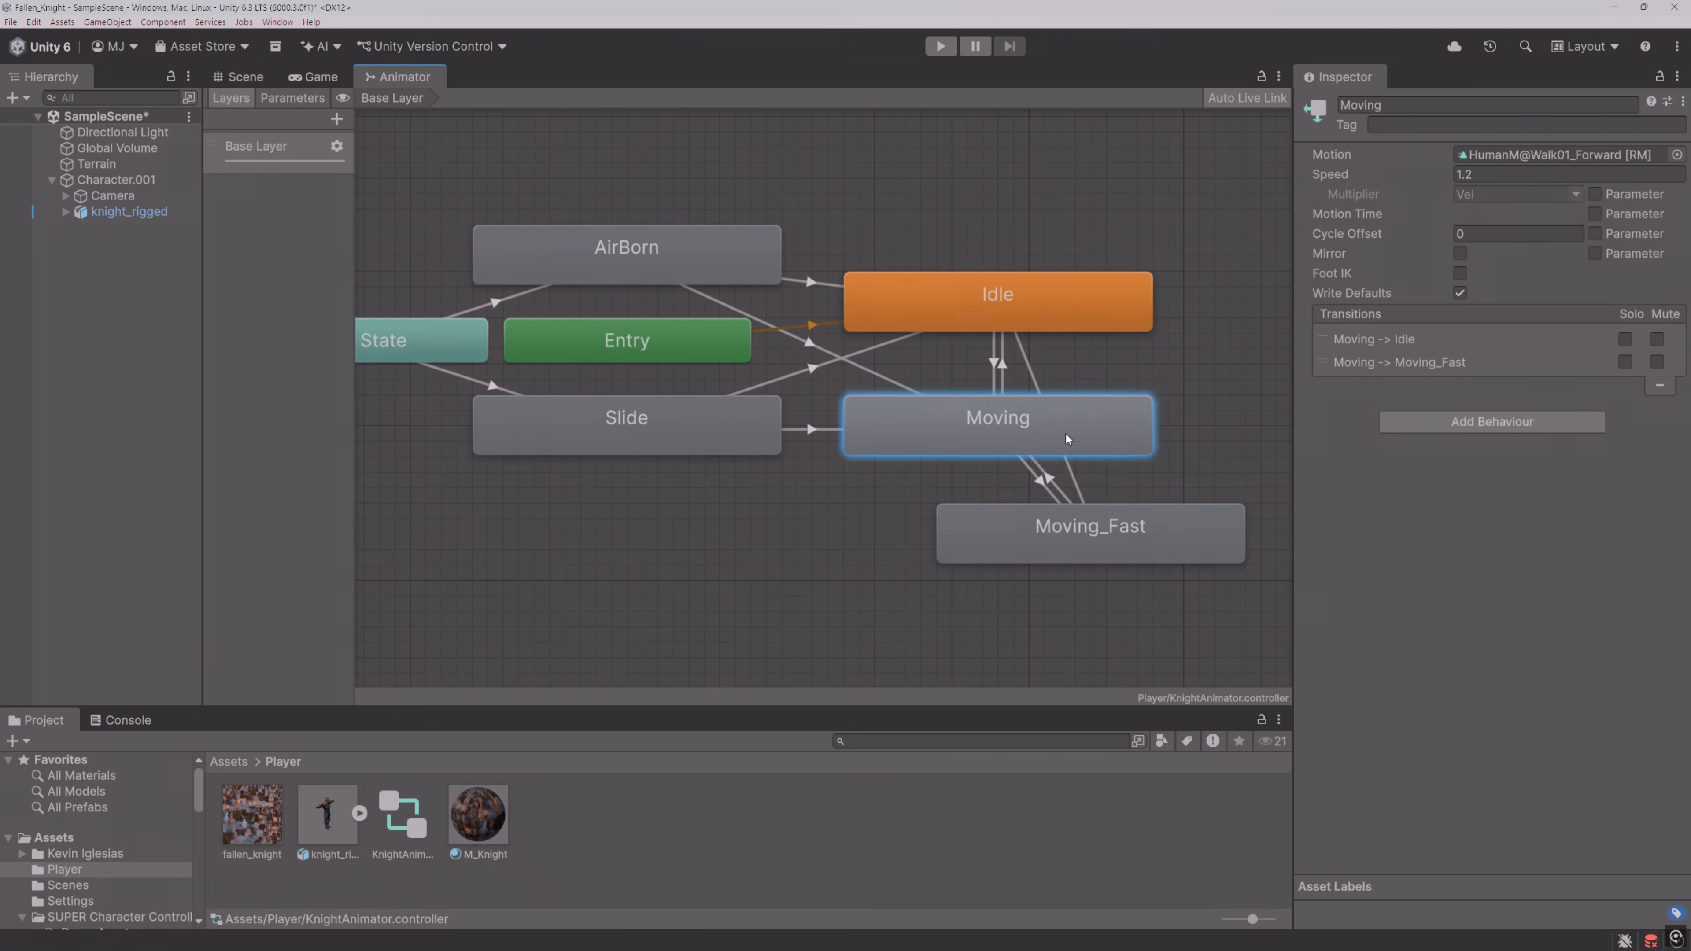
{"action": "left_click", "coordinate": [1026, 315]}
{"action": "left_click", "coordinate": [1008, 430]}
{"action": "left_click", "coordinate": [1060, 553]}
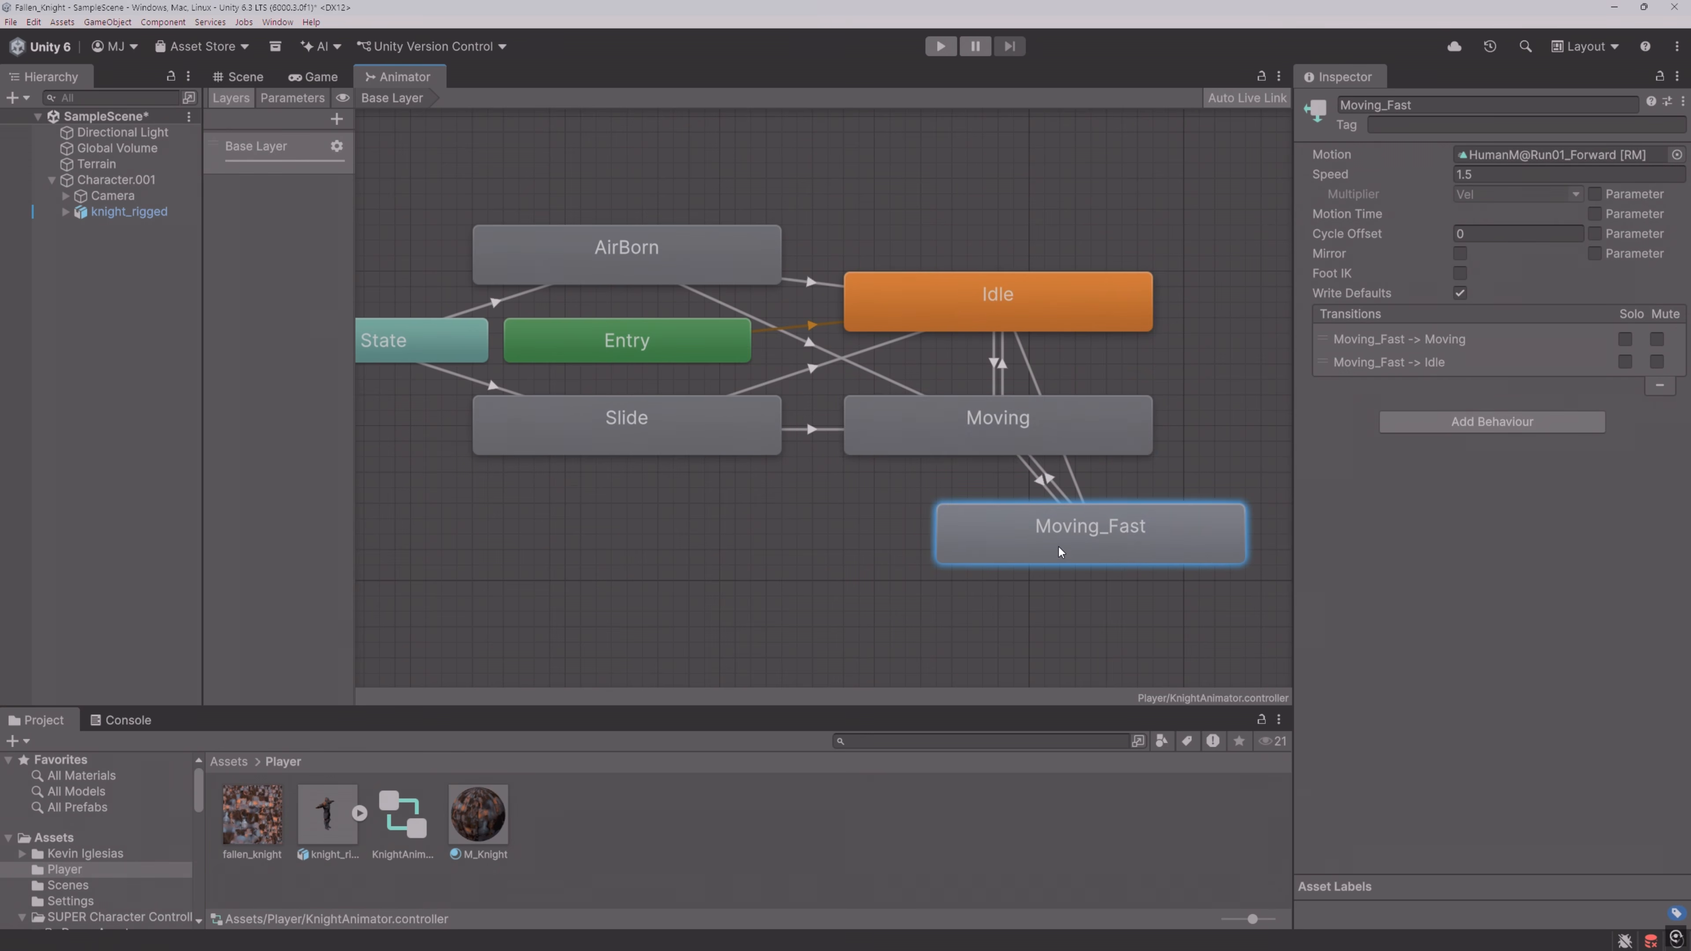
{"action": "left_click", "coordinate": [1041, 482]}
{"action": "left_click", "coordinate": [1309, 544]}
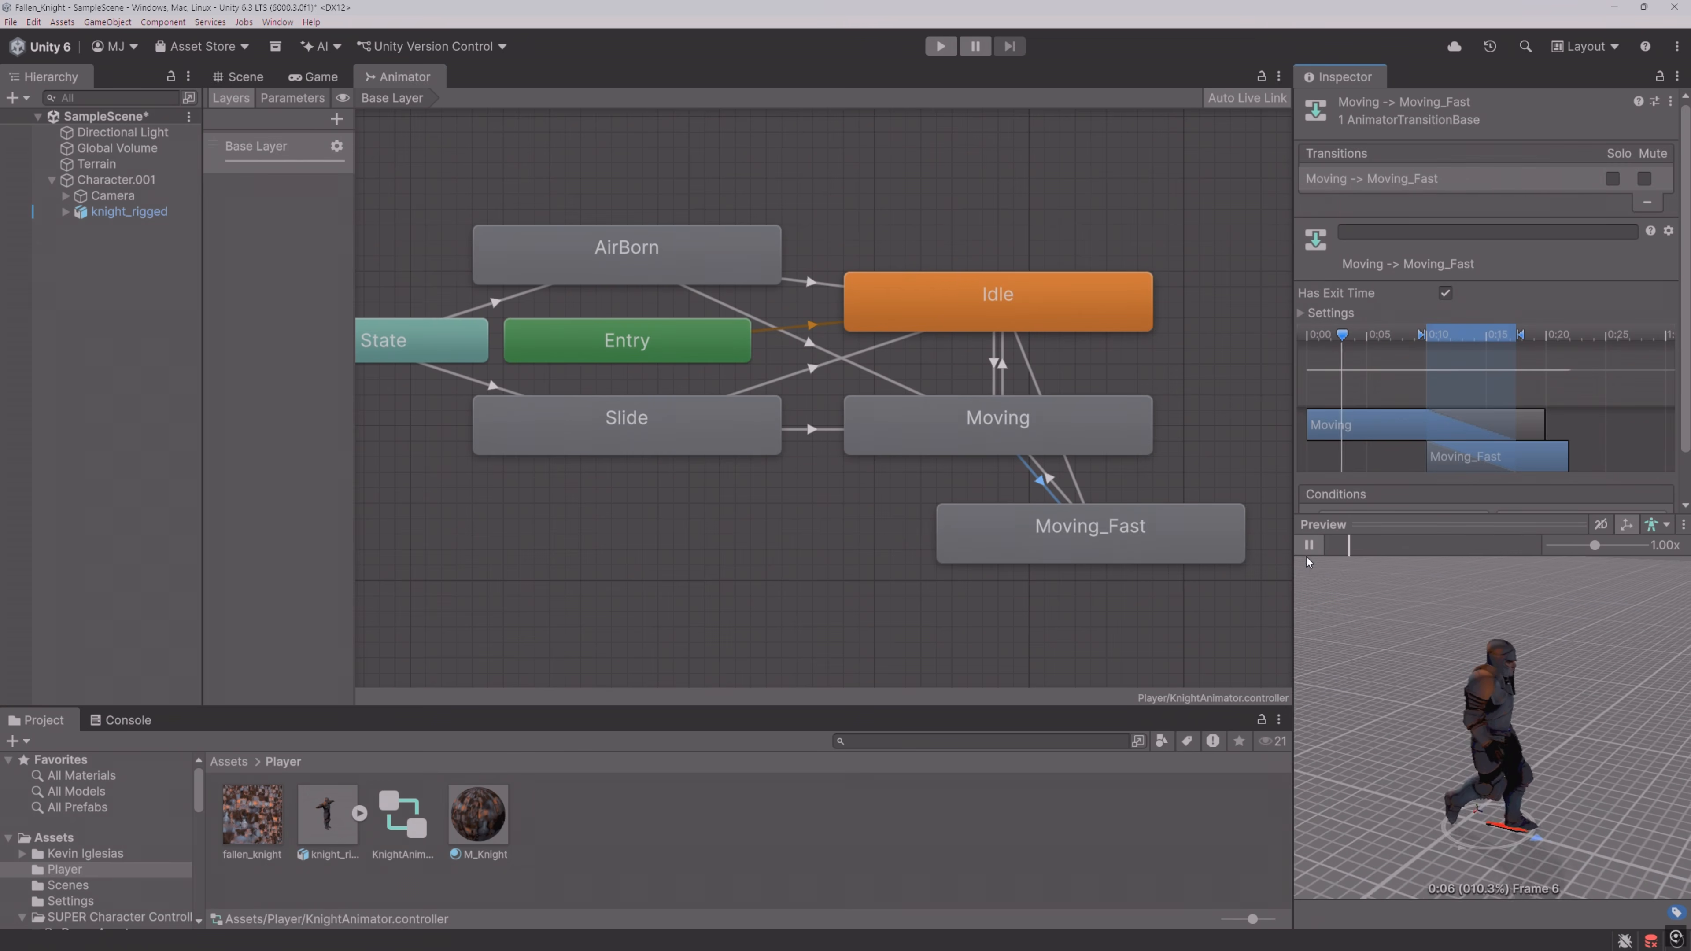
{"action": "left_click_drag", "start_coordinate": [1467, 766], "coordinate": [1397, 731]}
Step: Assign knight_rigged as the 3rd Person Animator in the SUPER Character Controller component of Character.001
{"action": "left_click", "coordinate": [241, 76]}
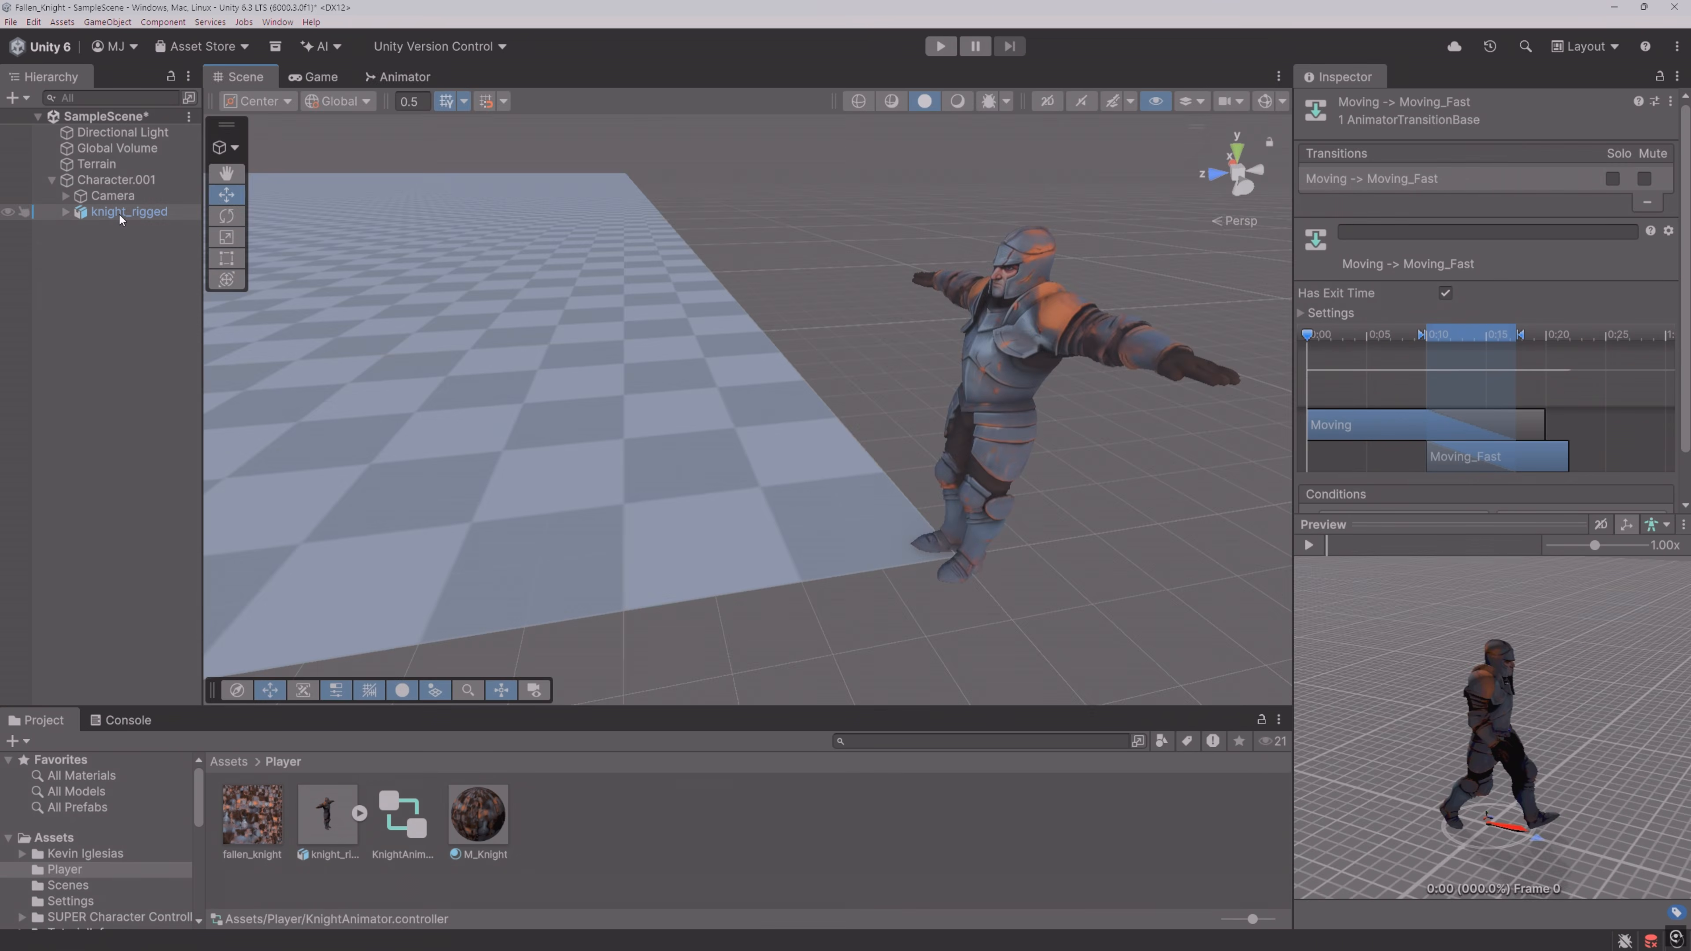
{"action": "left_click", "coordinate": [105, 179]}
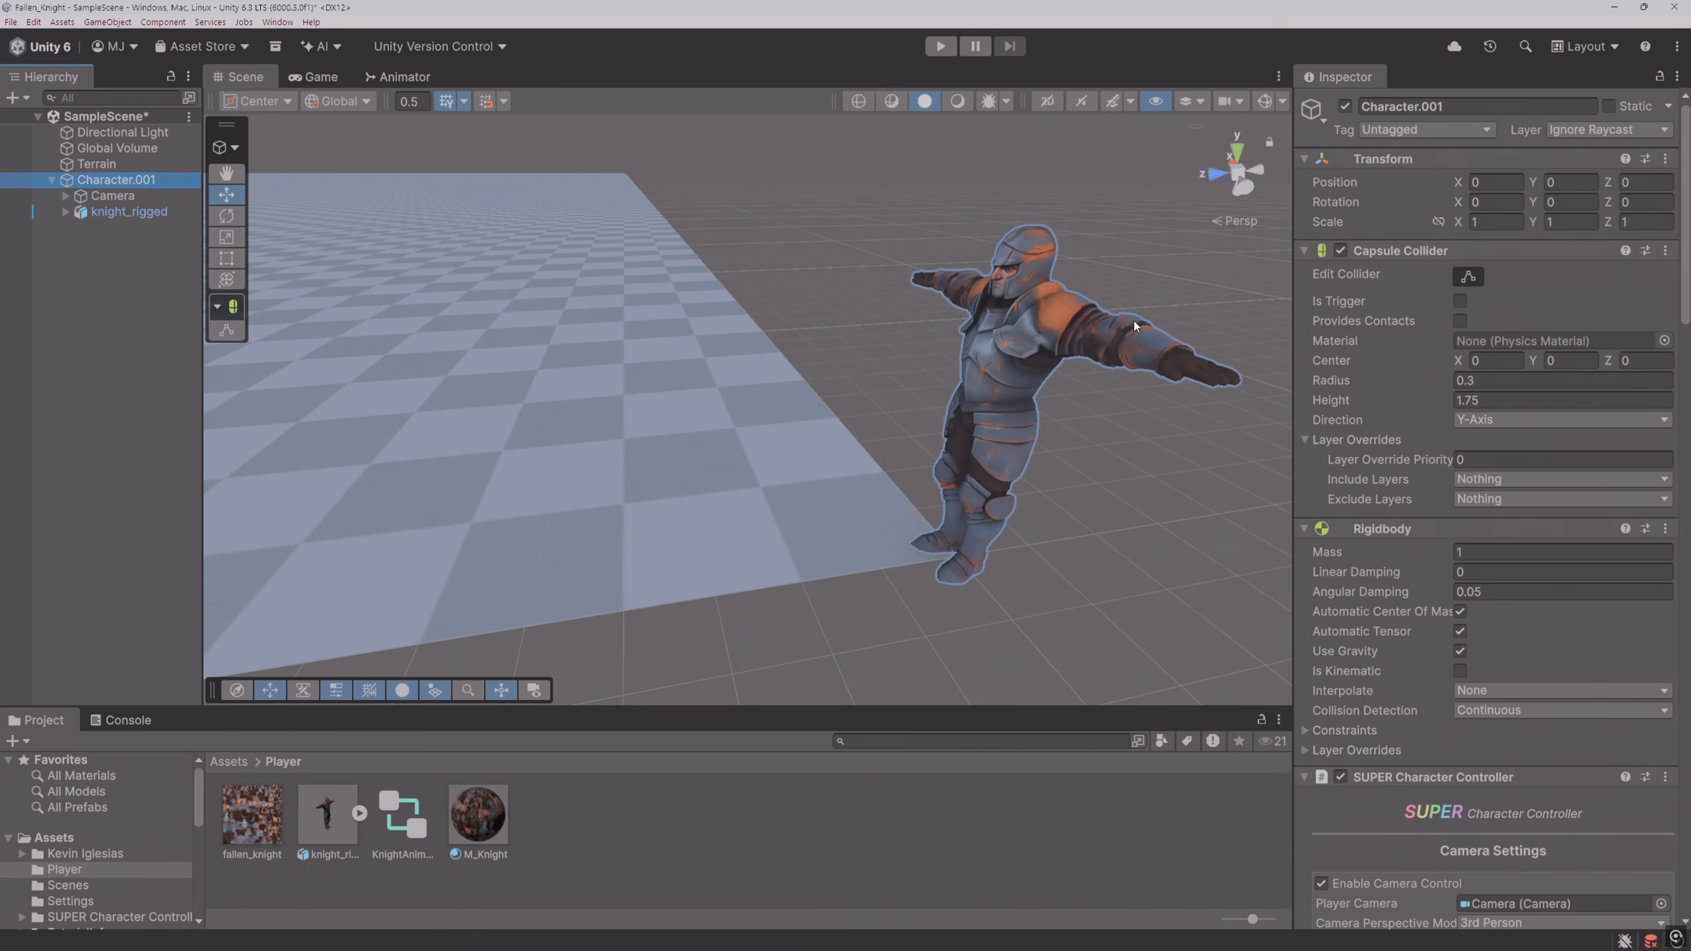
{"action": "left_click", "coordinate": [1686, 183]}
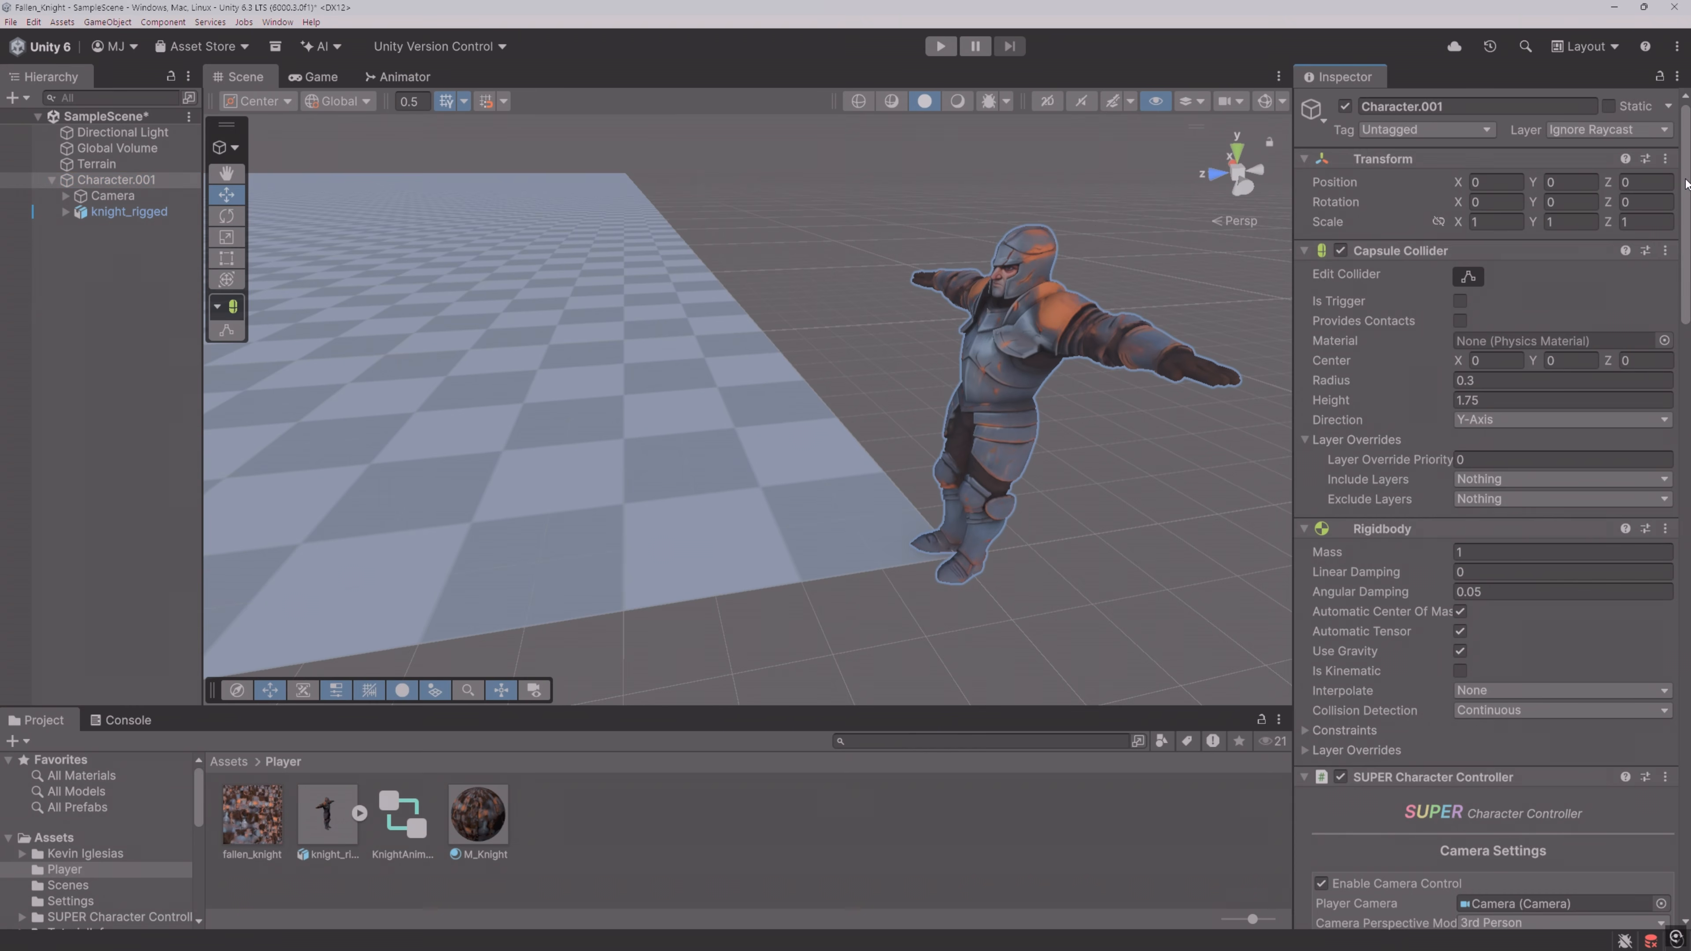
{"action": "left_click_drag", "start_coordinate": [1686, 184], "coordinate": [1689, 598]}
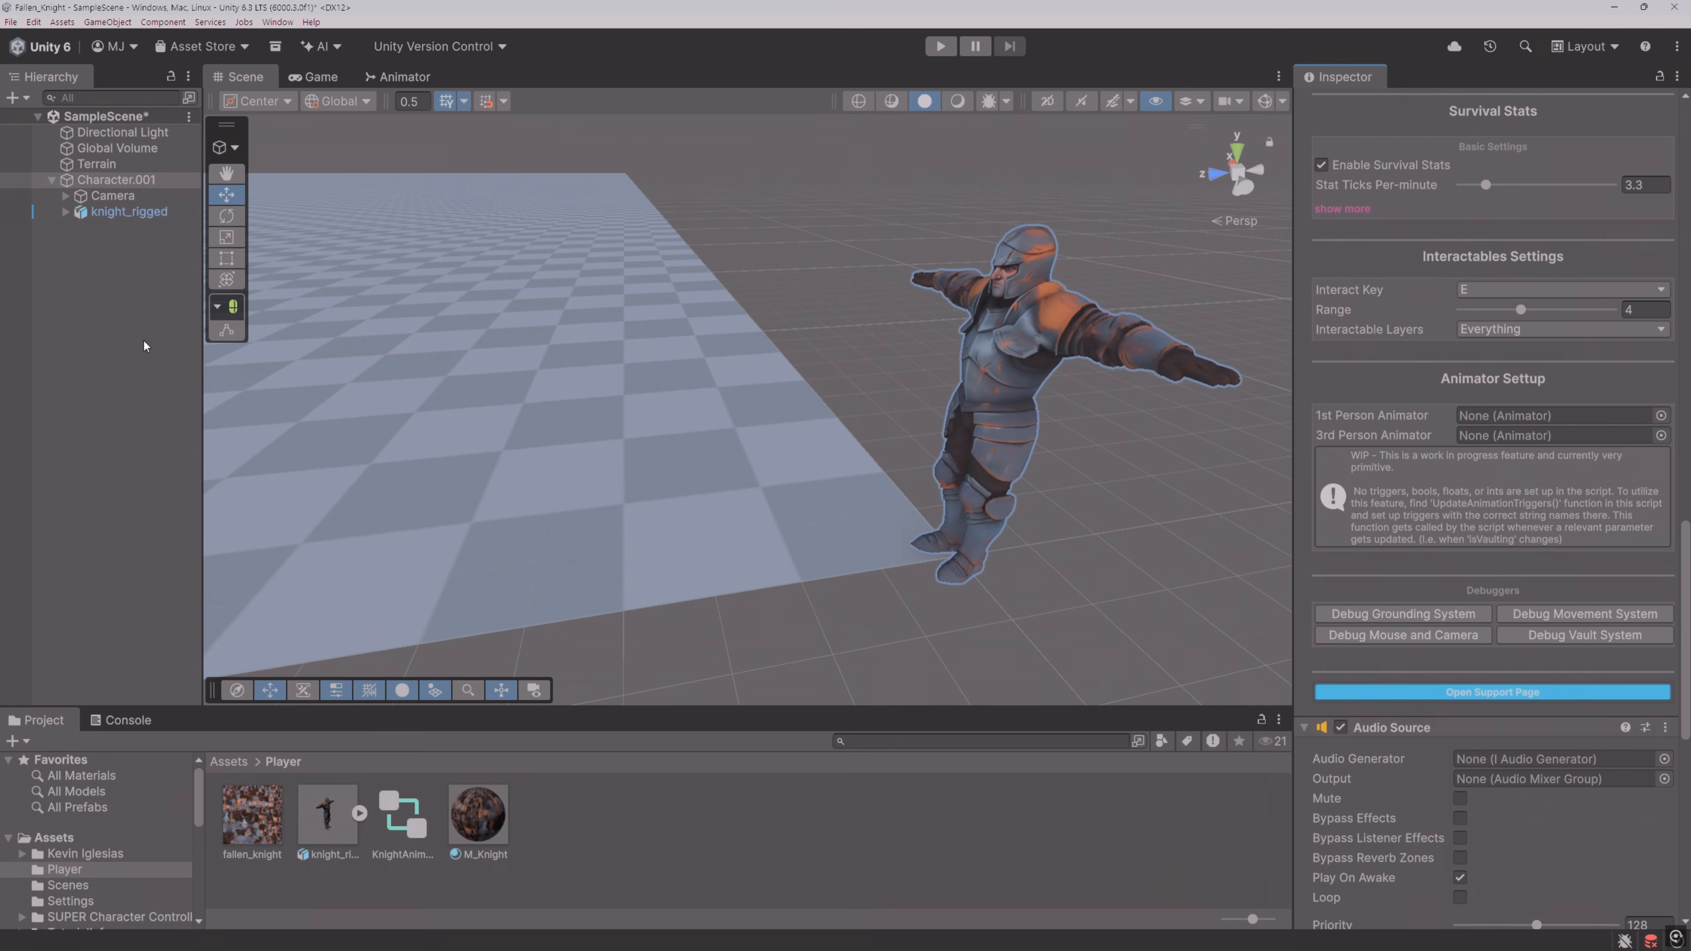
{"action": "left_click_drag", "start_coordinate": [137, 213], "coordinate": [237, 234]}
{"action": "left_click_drag", "start_coordinate": [1211, 376], "coordinate": [1485, 437]}
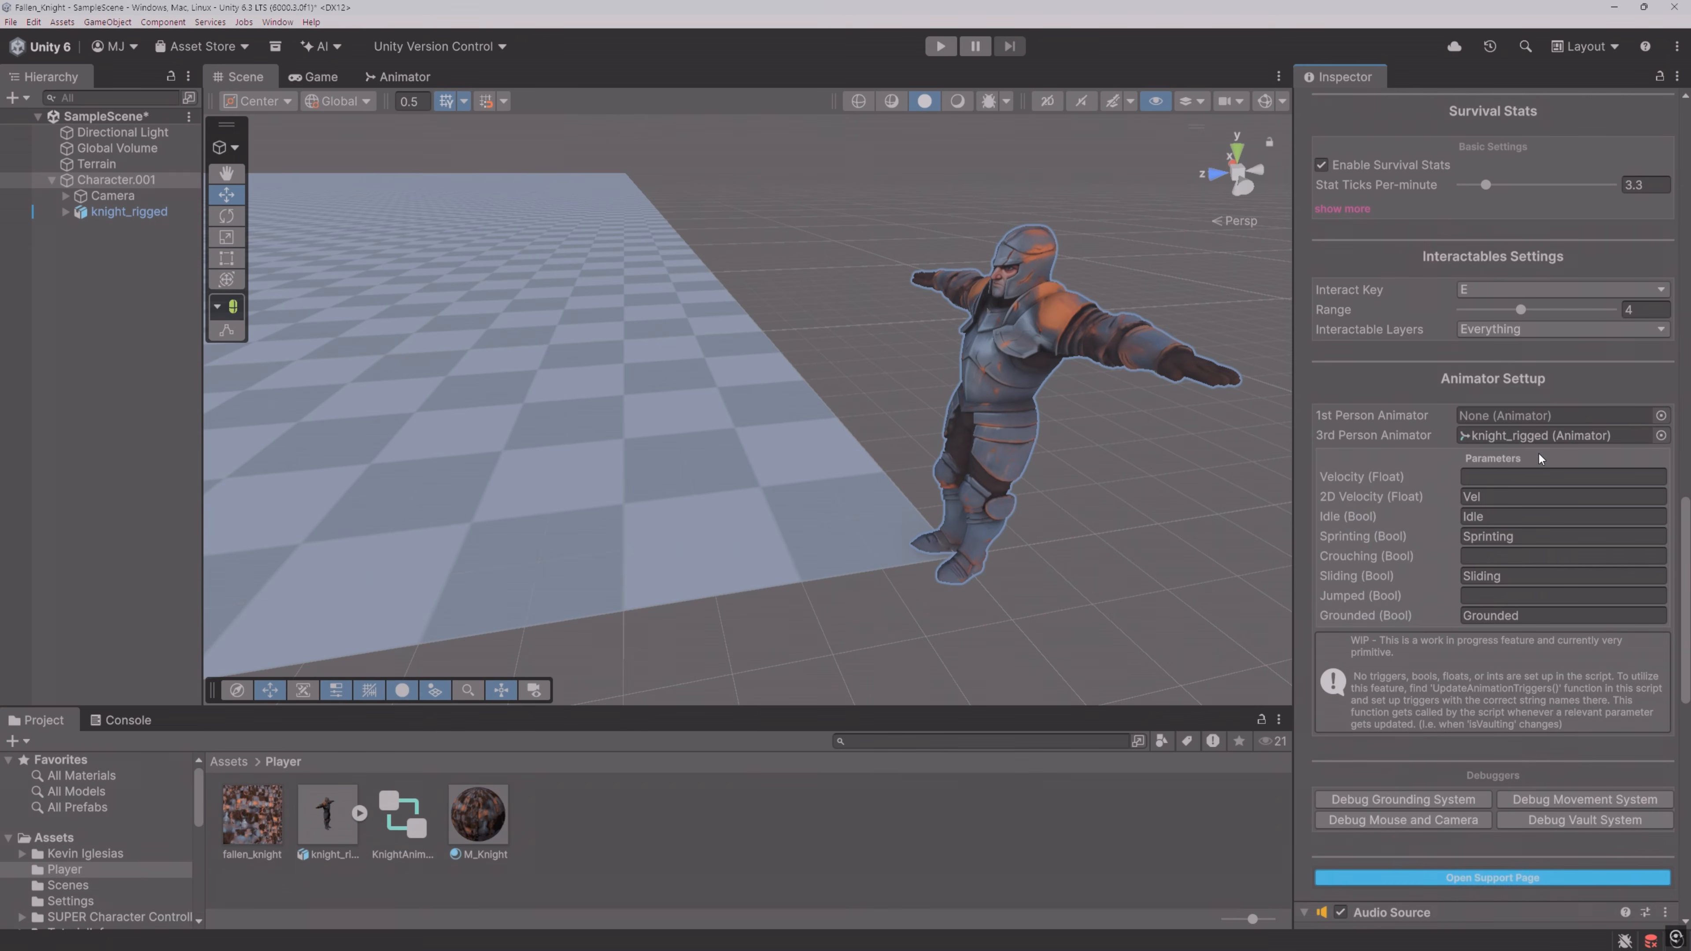
Step: Turn off Apply Root Motion in the Animator component of knight_rigged
{"action": "left_click", "coordinate": [111, 181]}
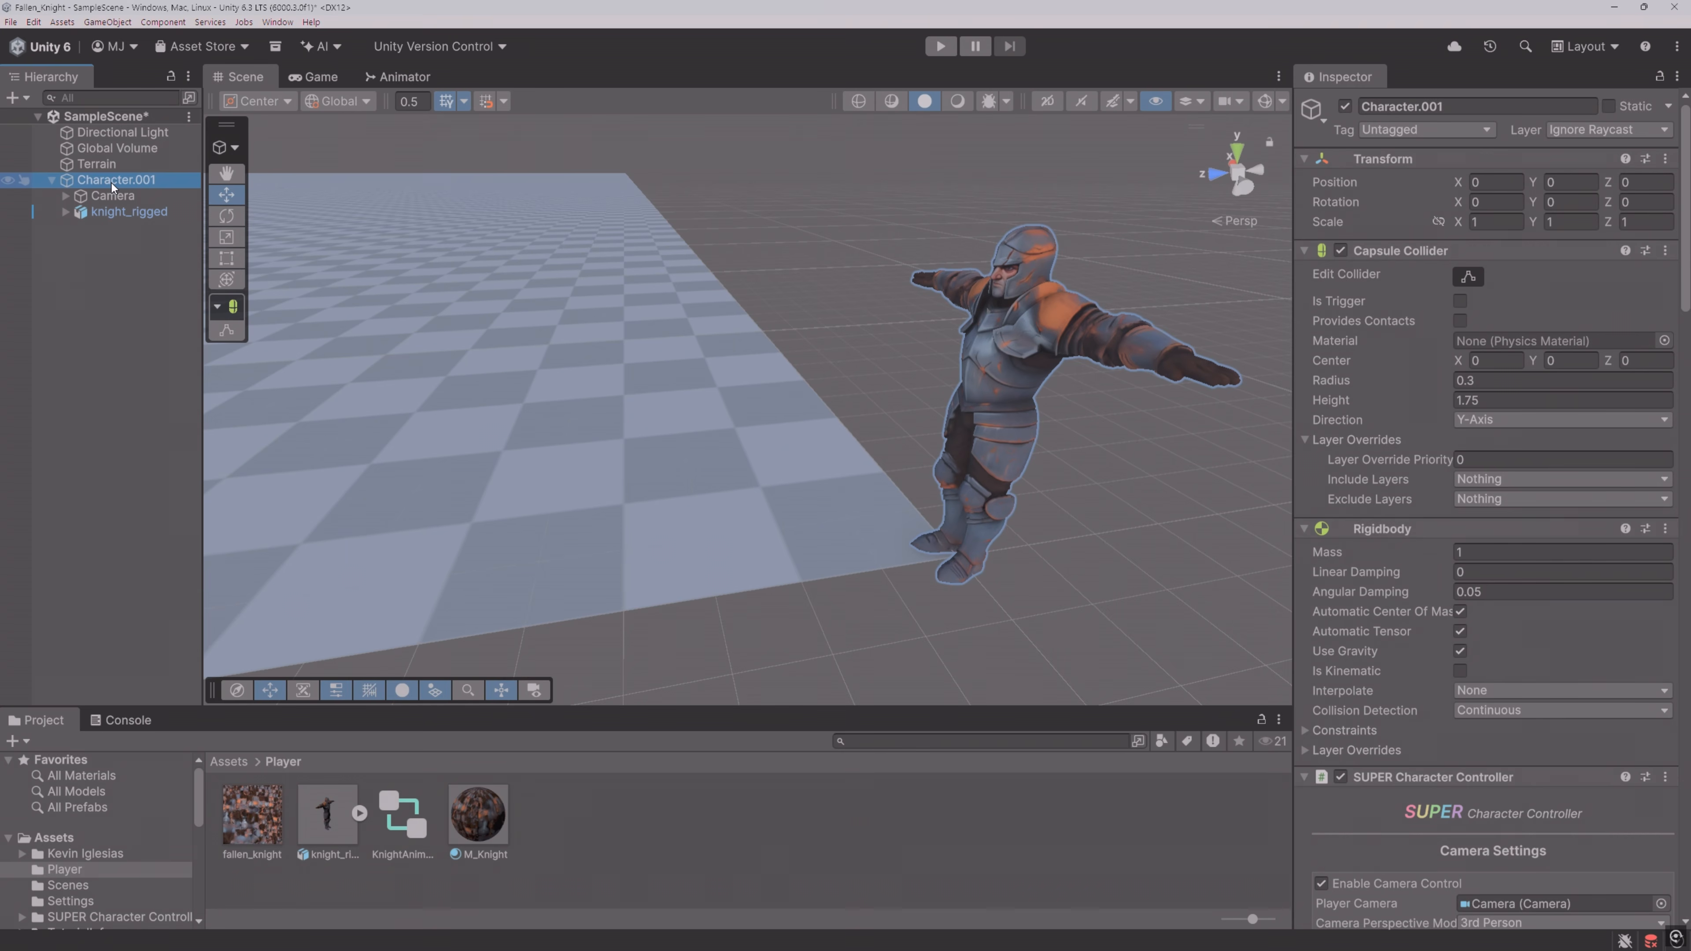
{"action": "left_click", "coordinate": [121, 213]}
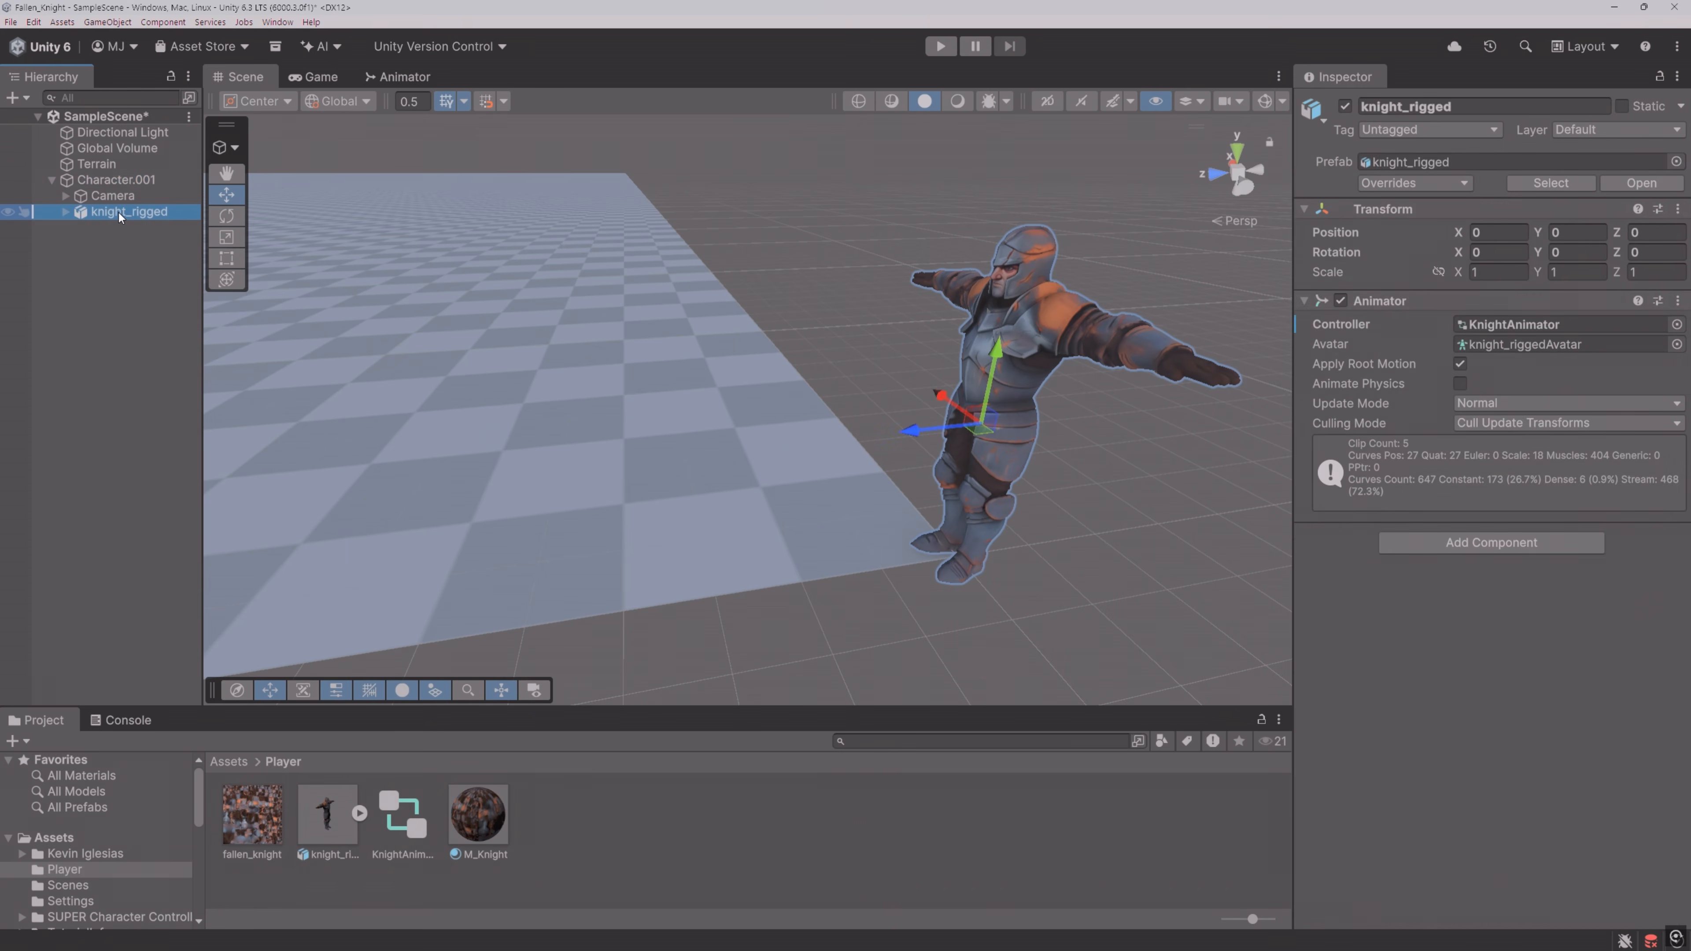
{"action": "left_click", "coordinate": [1460, 366]}
Step: Run the game, walk the knight around the terrain to test its animations, and exit play mode
{"action": "left_click", "coordinate": [941, 46]}
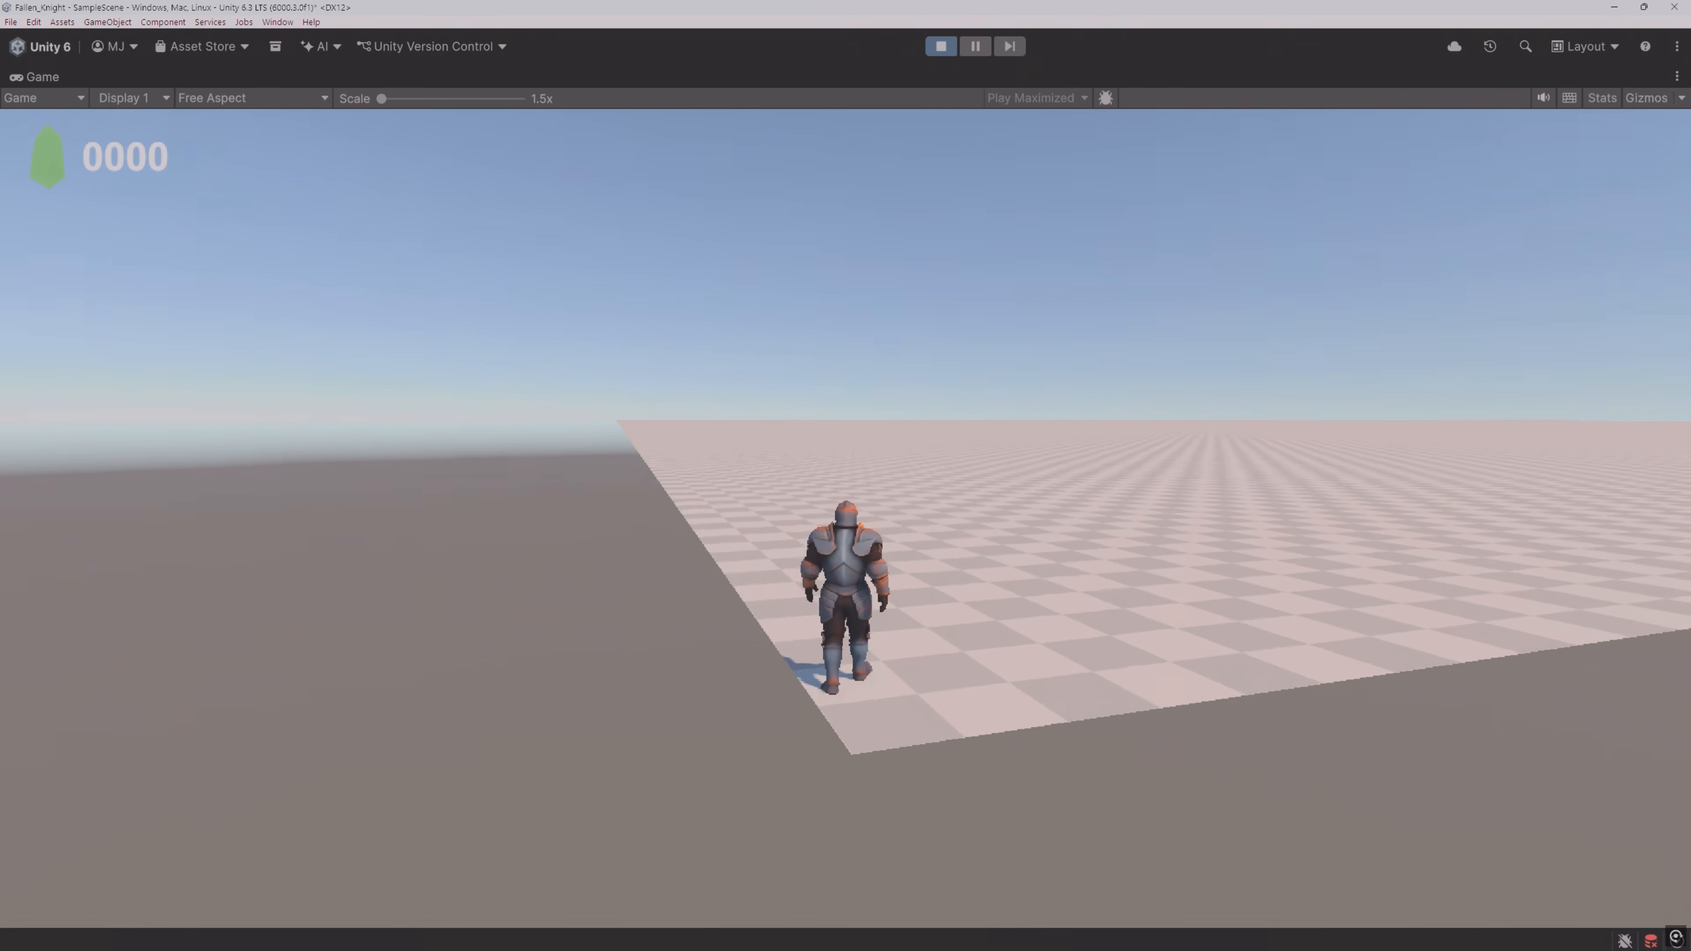
{"action": "key", "text": "w"}
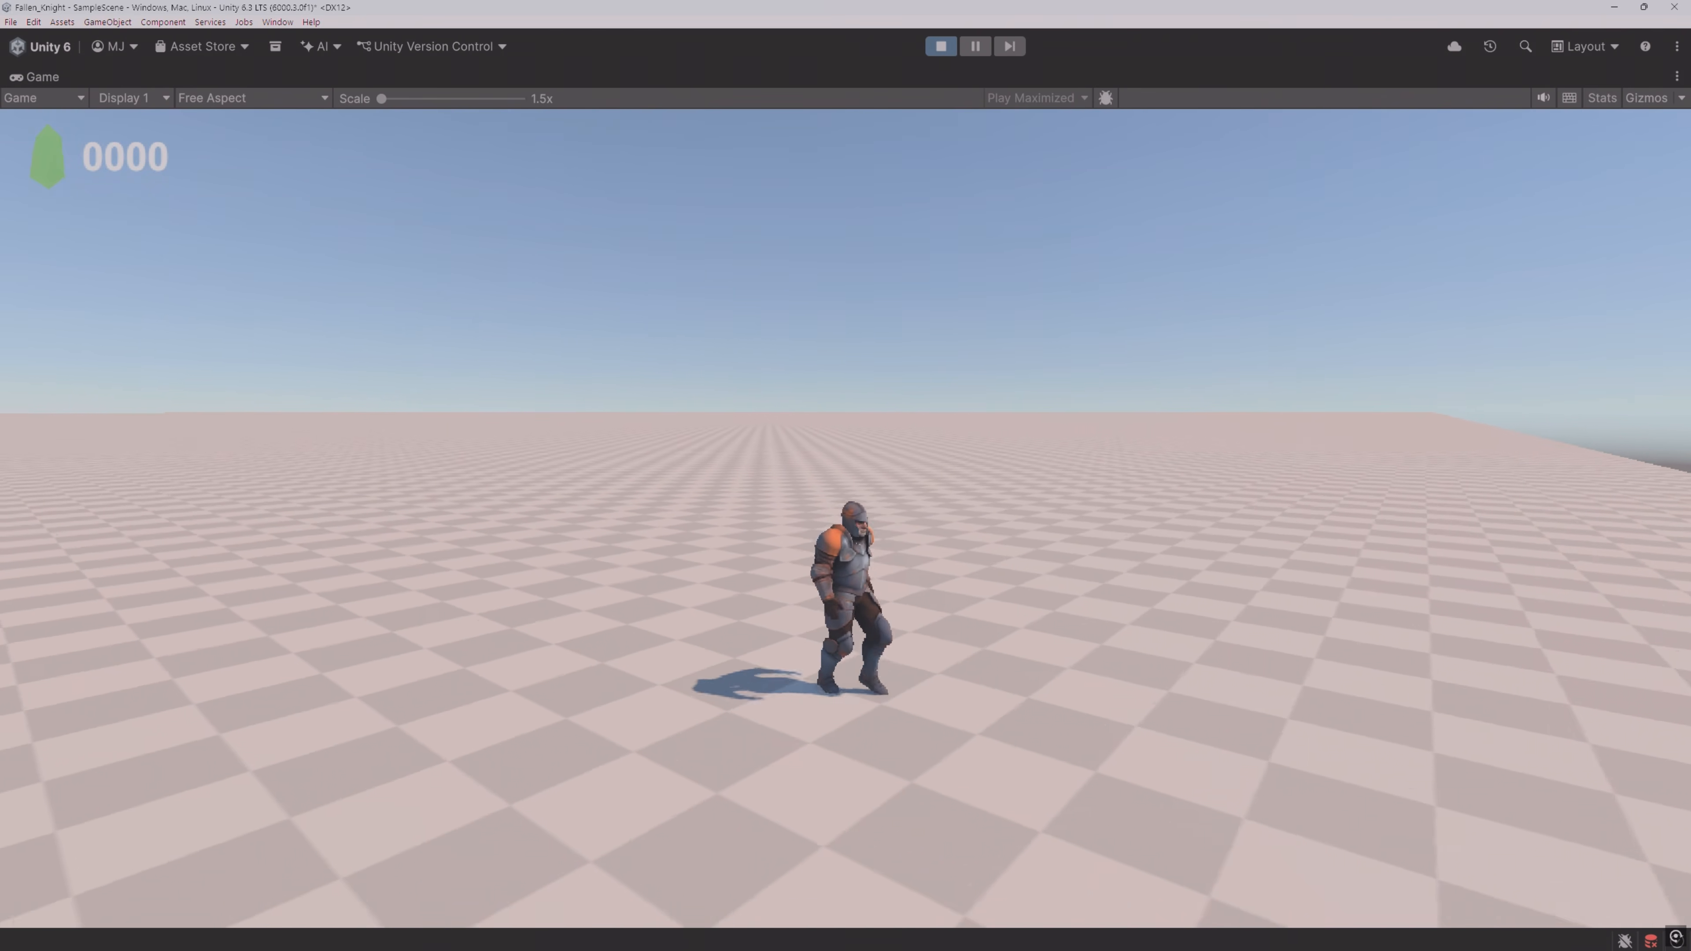
{"action": "key", "text": "ctrl+p"}
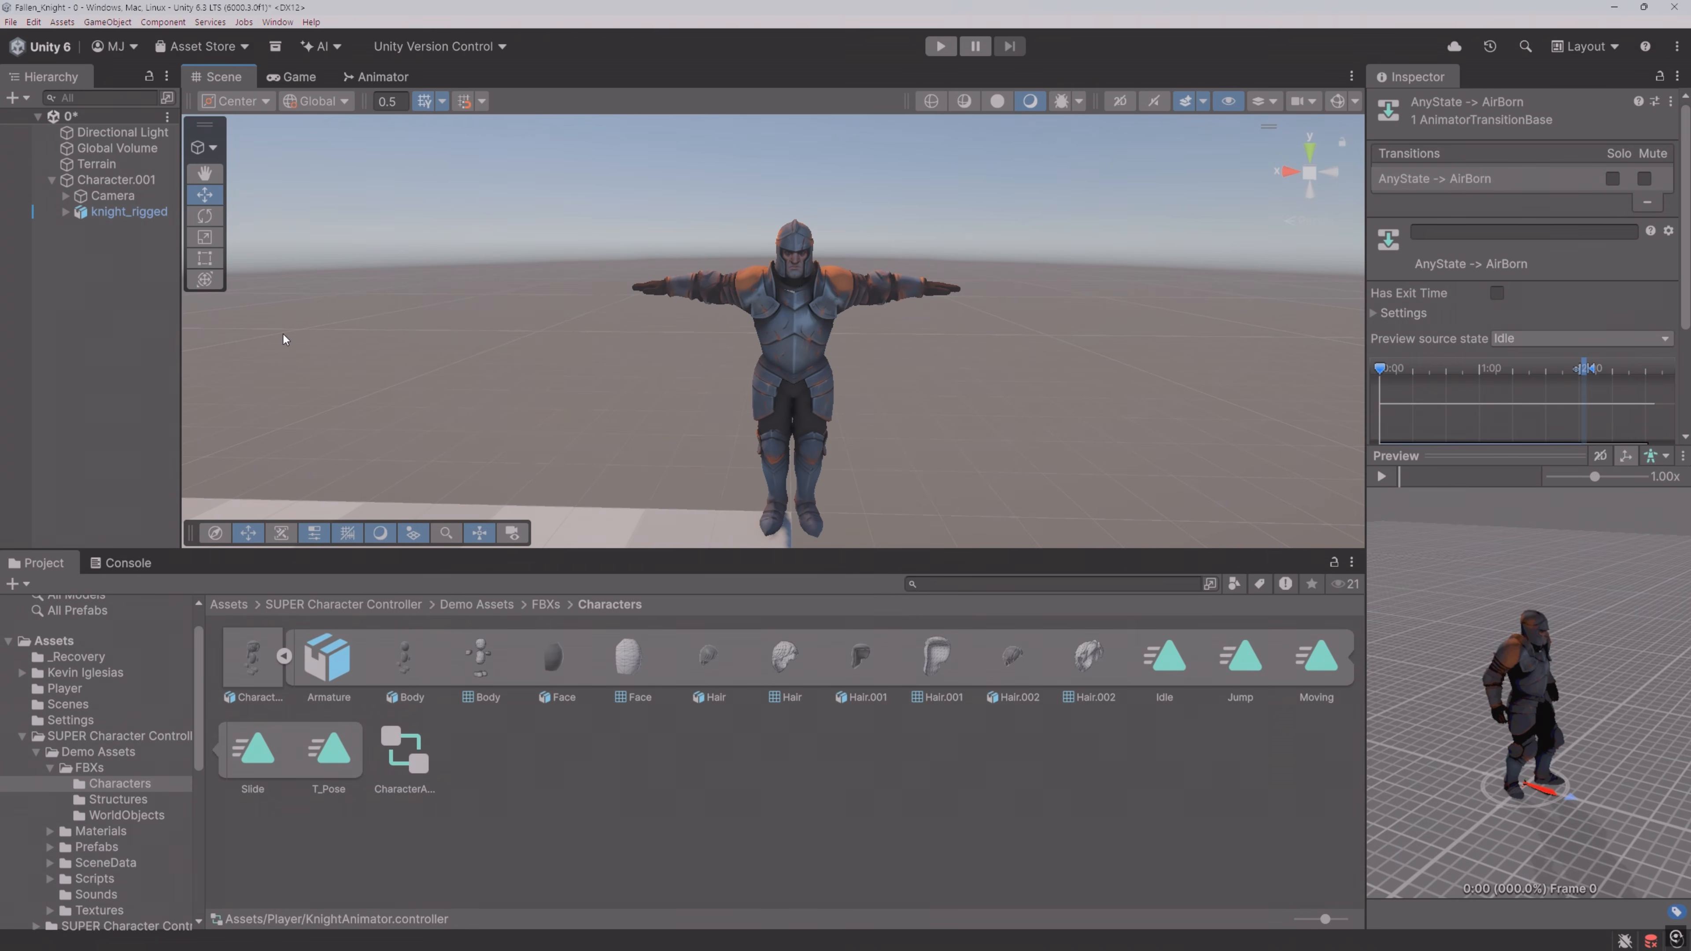
Step: Rename the Character.001 object as Fallen_Knight
{"action": "left_click", "coordinate": [120, 182]}
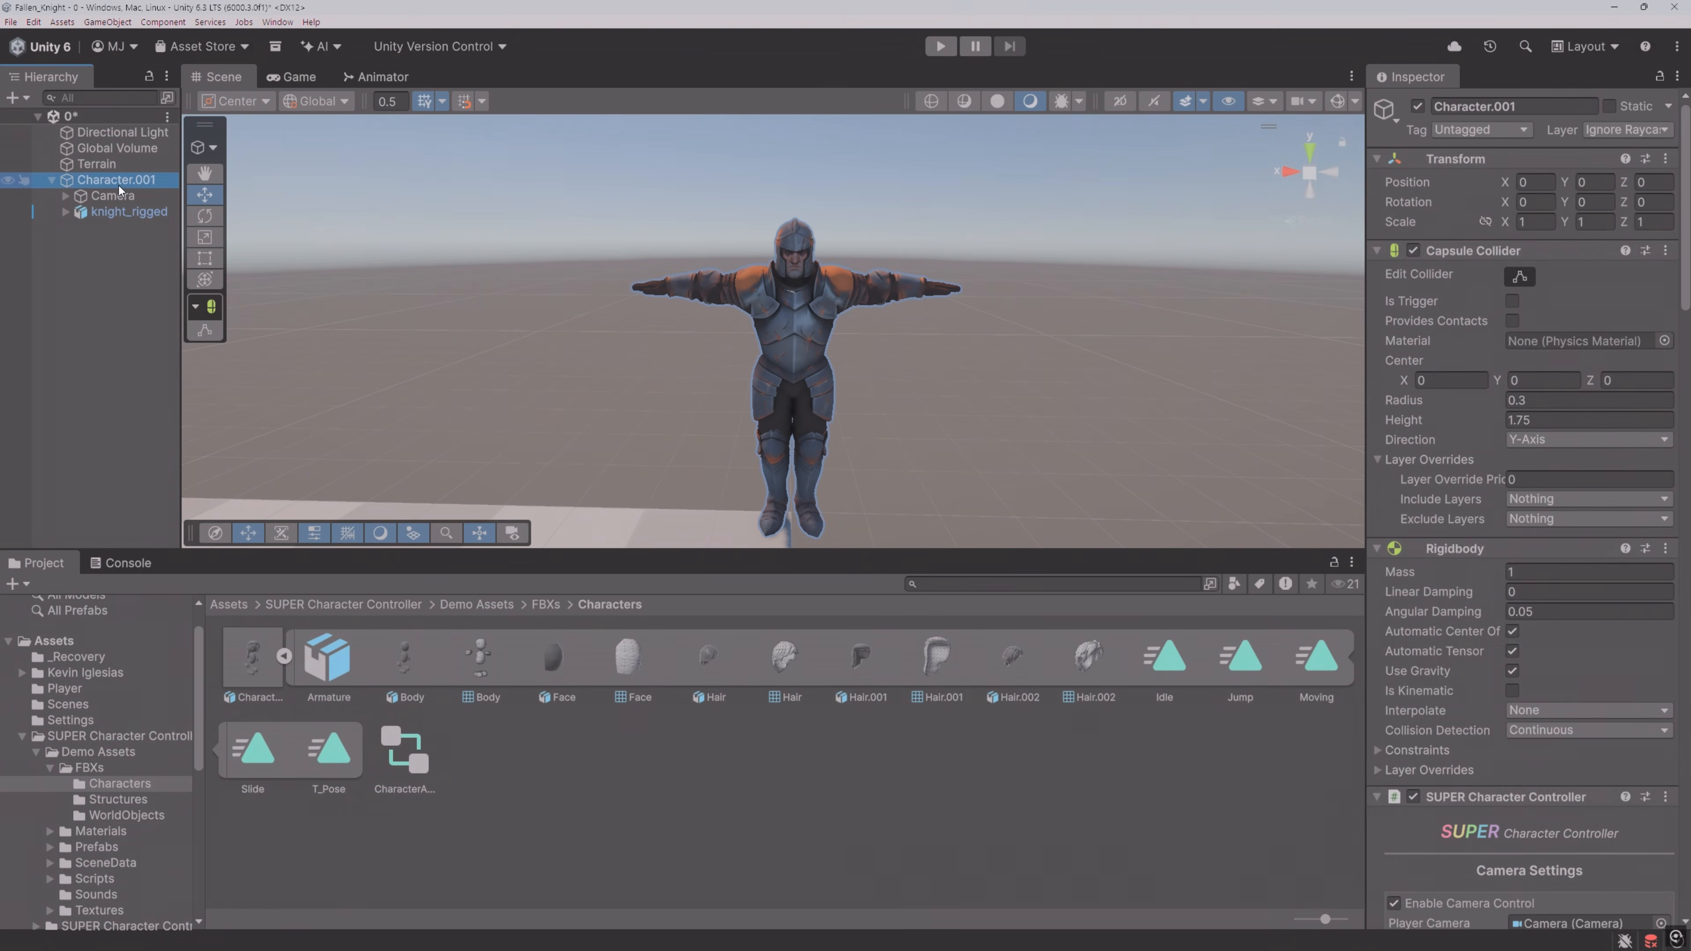
{"action": "key", "text": "F2"}
{"action": "type", "text": "Fallen_Knight"}
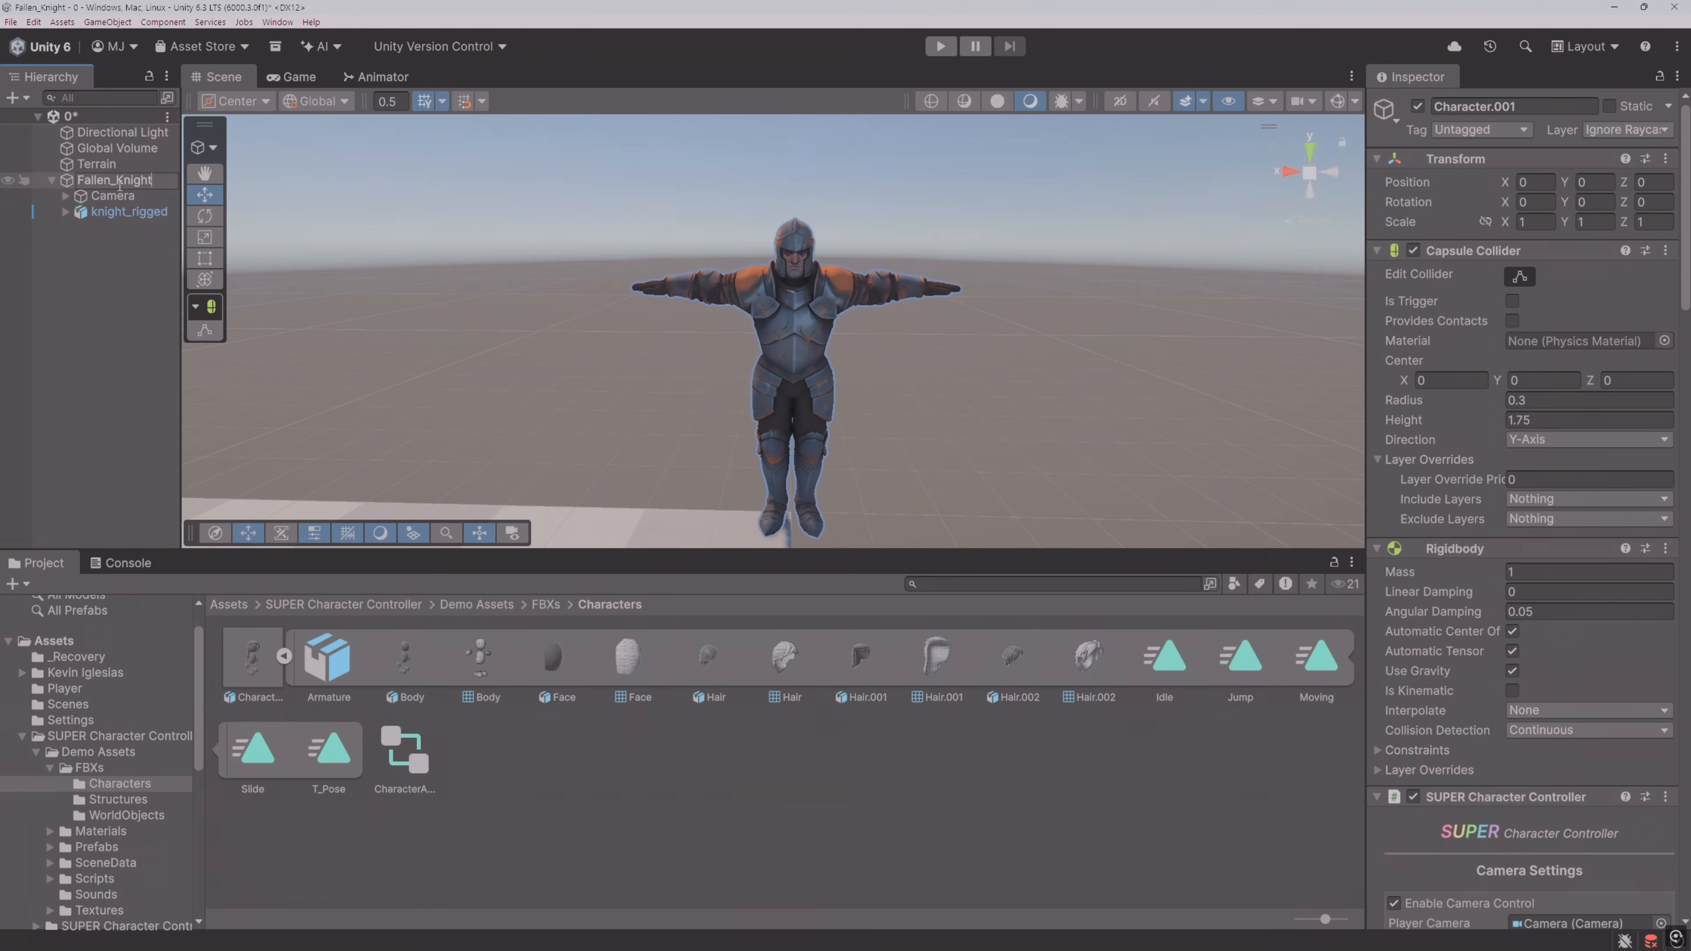
{"action": "key", "text": "Return"}
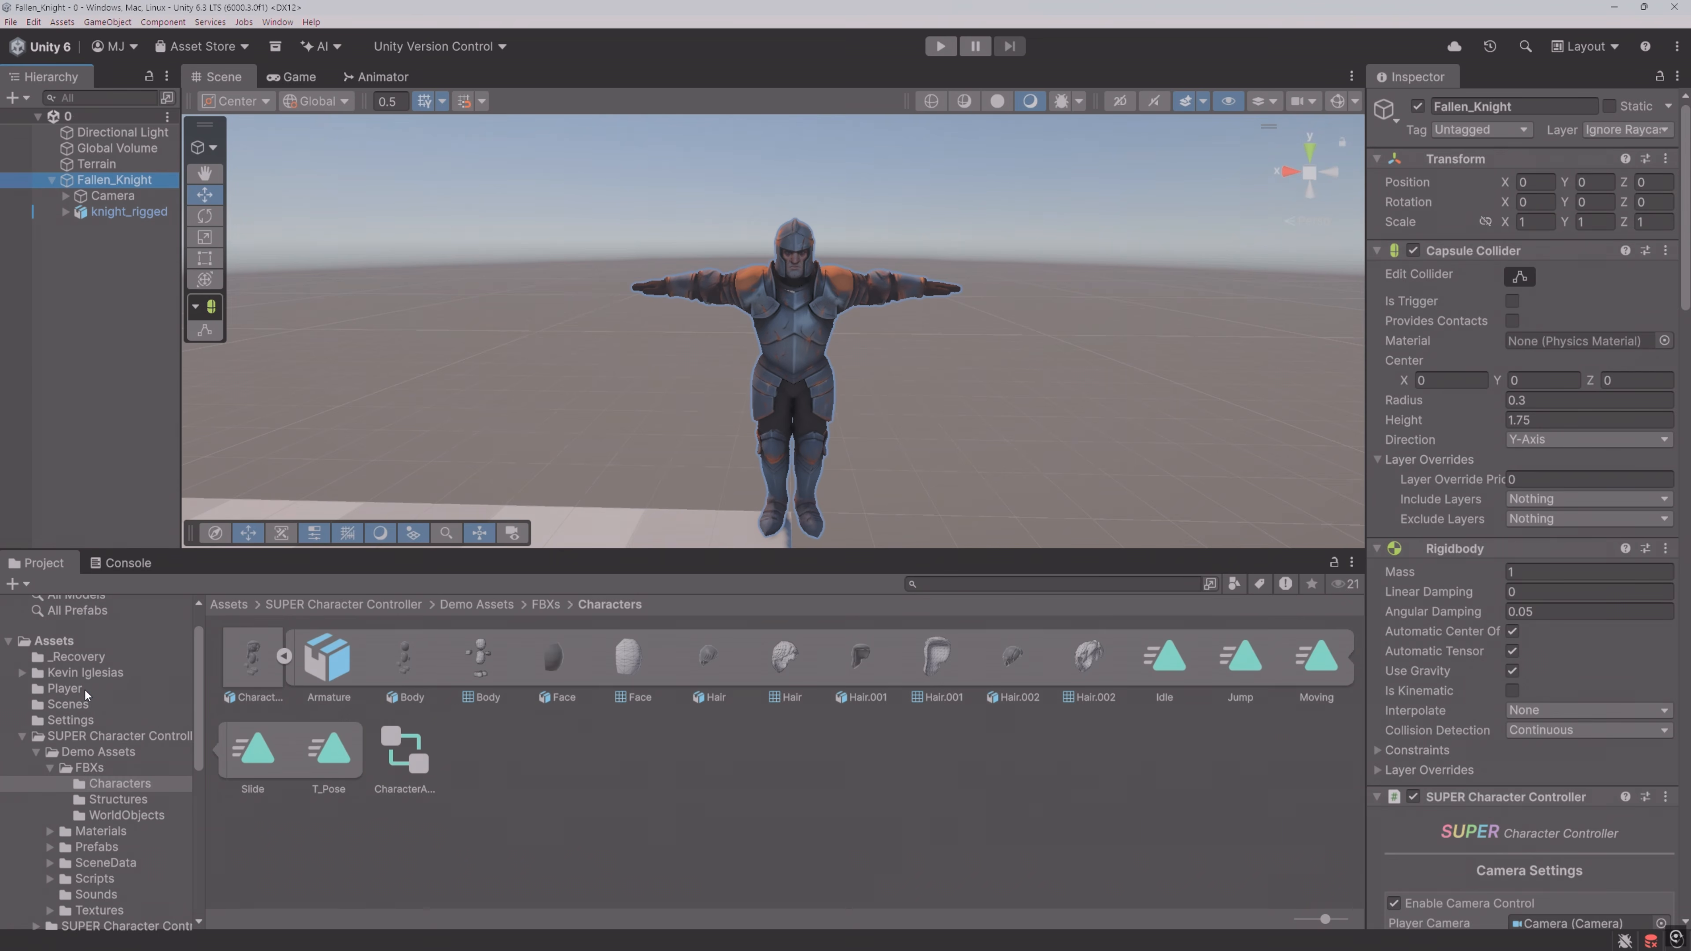
Step: Create a prefab of Fallen_Knight in the Assets/Player folder
{"action": "left_click", "coordinate": [65, 689]}
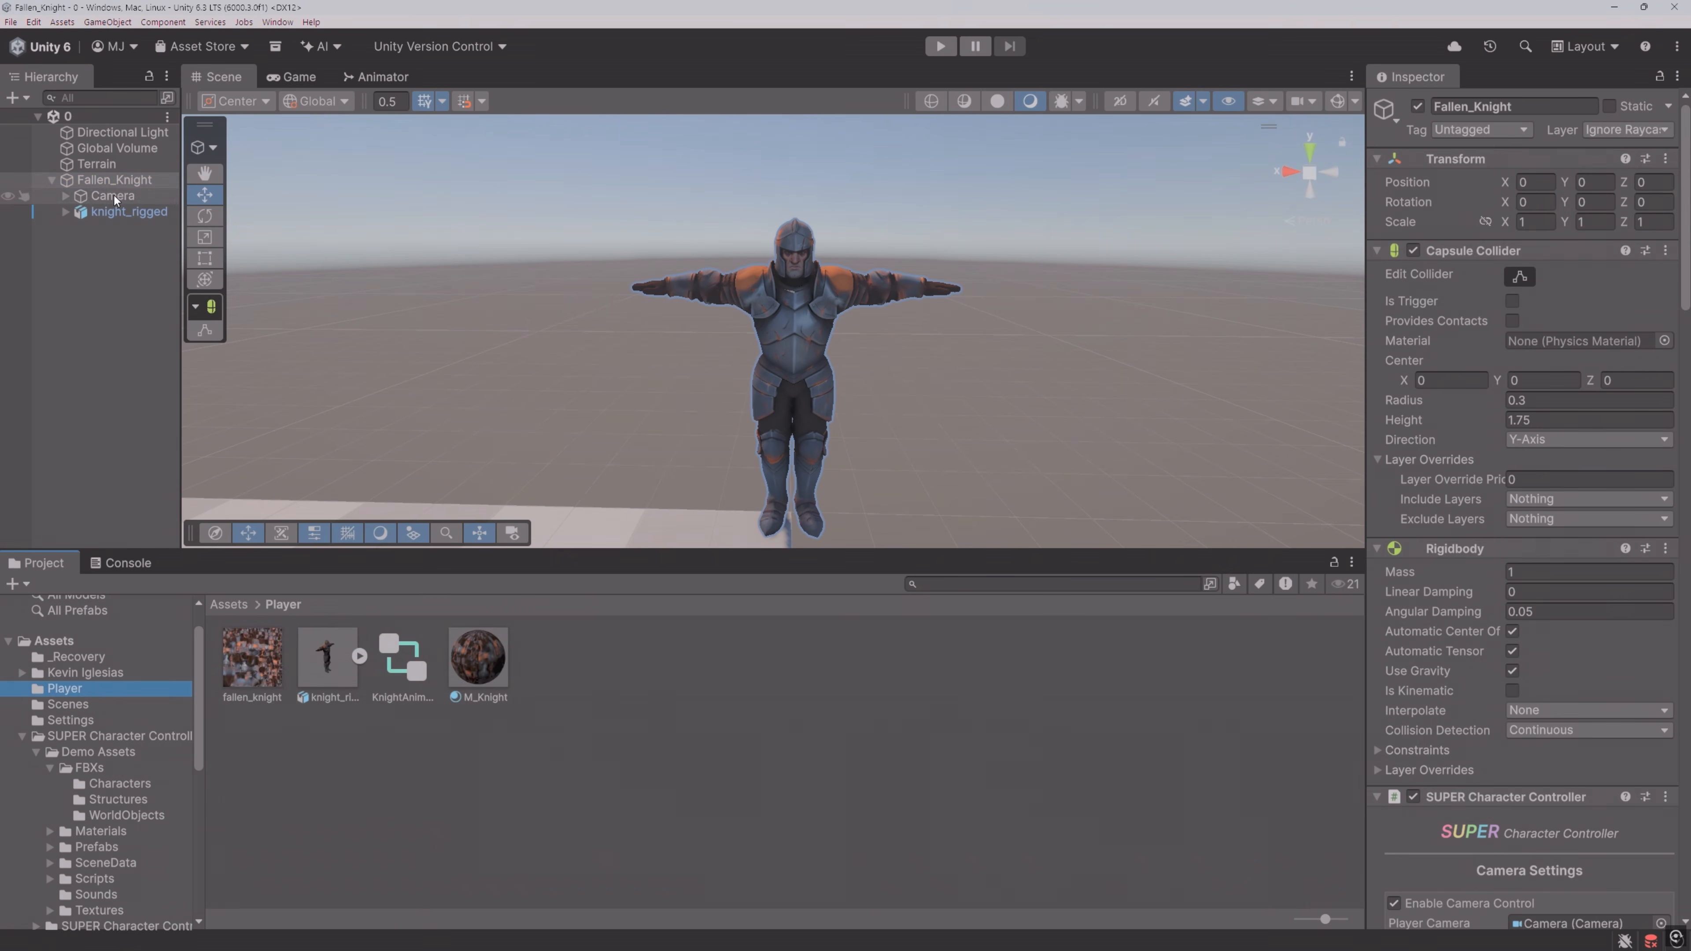
{"action": "left_click", "coordinate": [120, 184]}
{"action": "left_click_drag", "start_coordinate": [111, 180], "coordinate": [597, 685]}
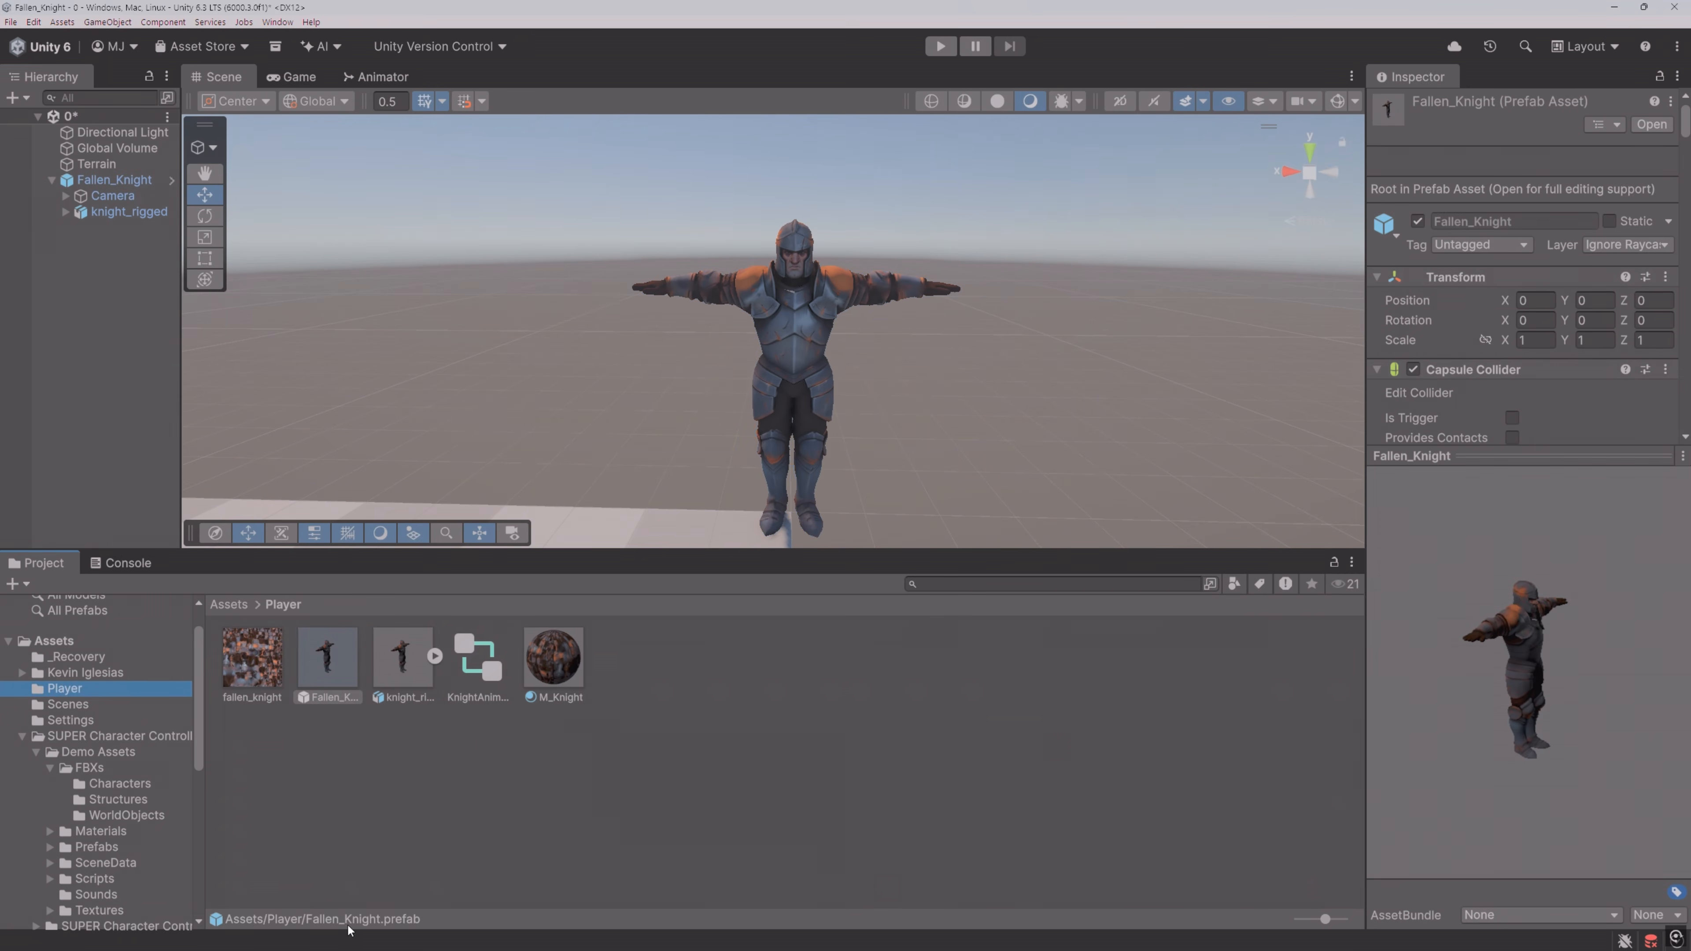
{"action": "left_click", "coordinate": [324, 670]}
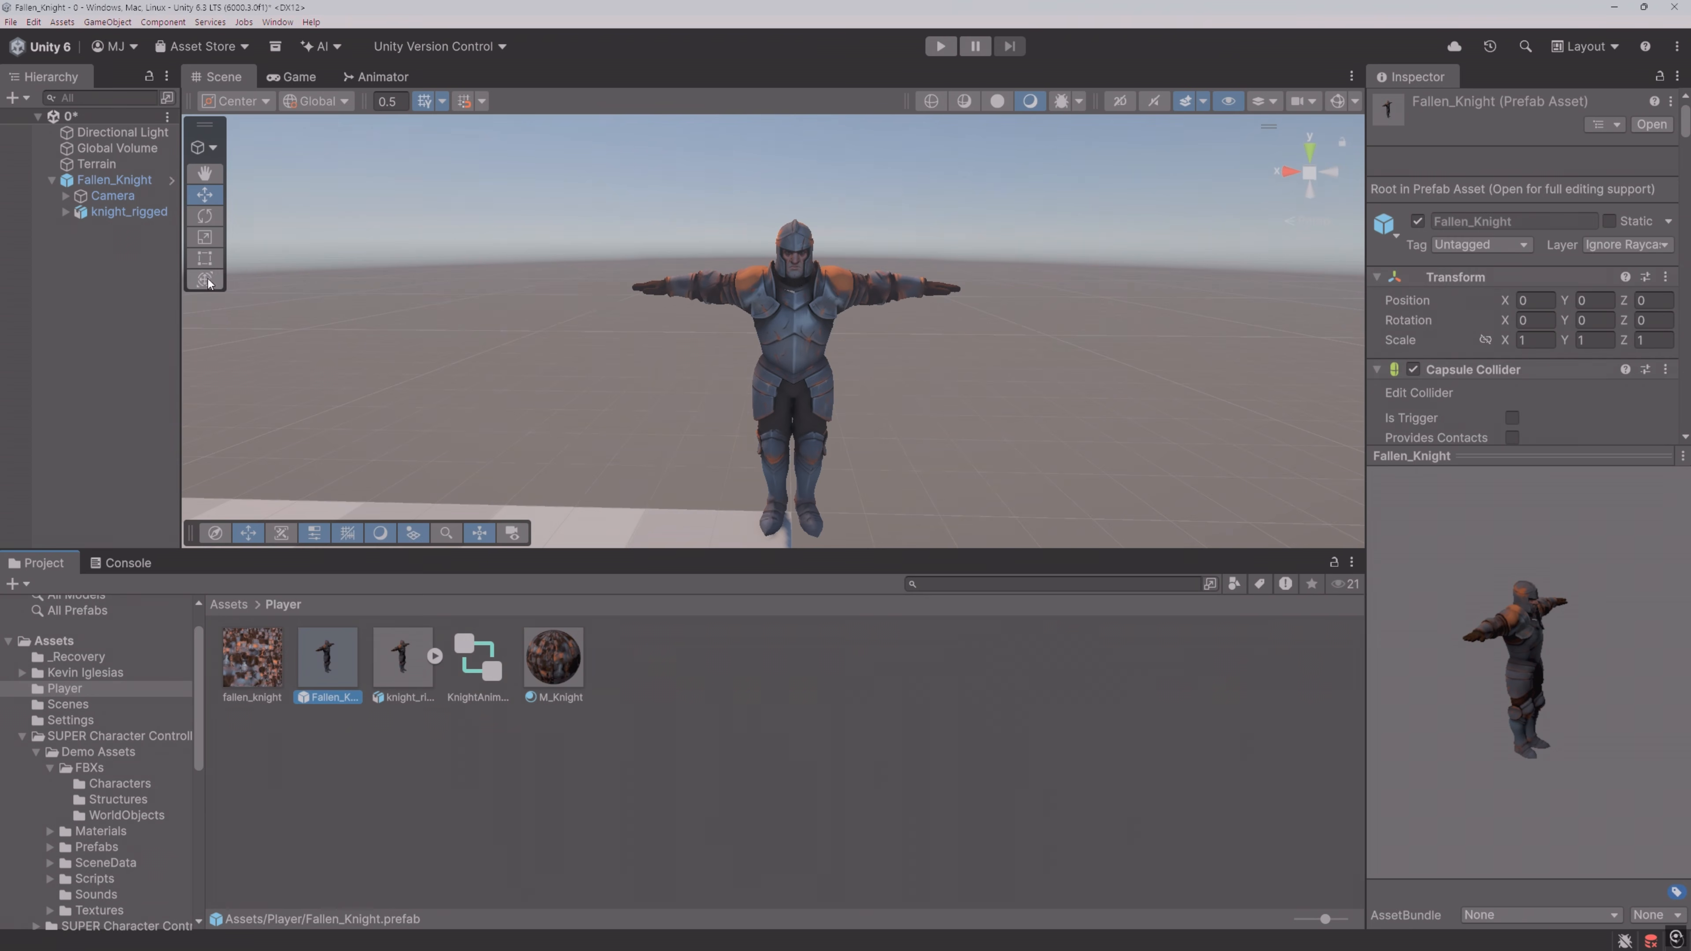
Step: Search the owned Asset Store packages for "stylized forest", check the images of Fantasy Worlds: Forest FREE and import it into the project
{"action": "left_click", "coordinate": [276, 22]}
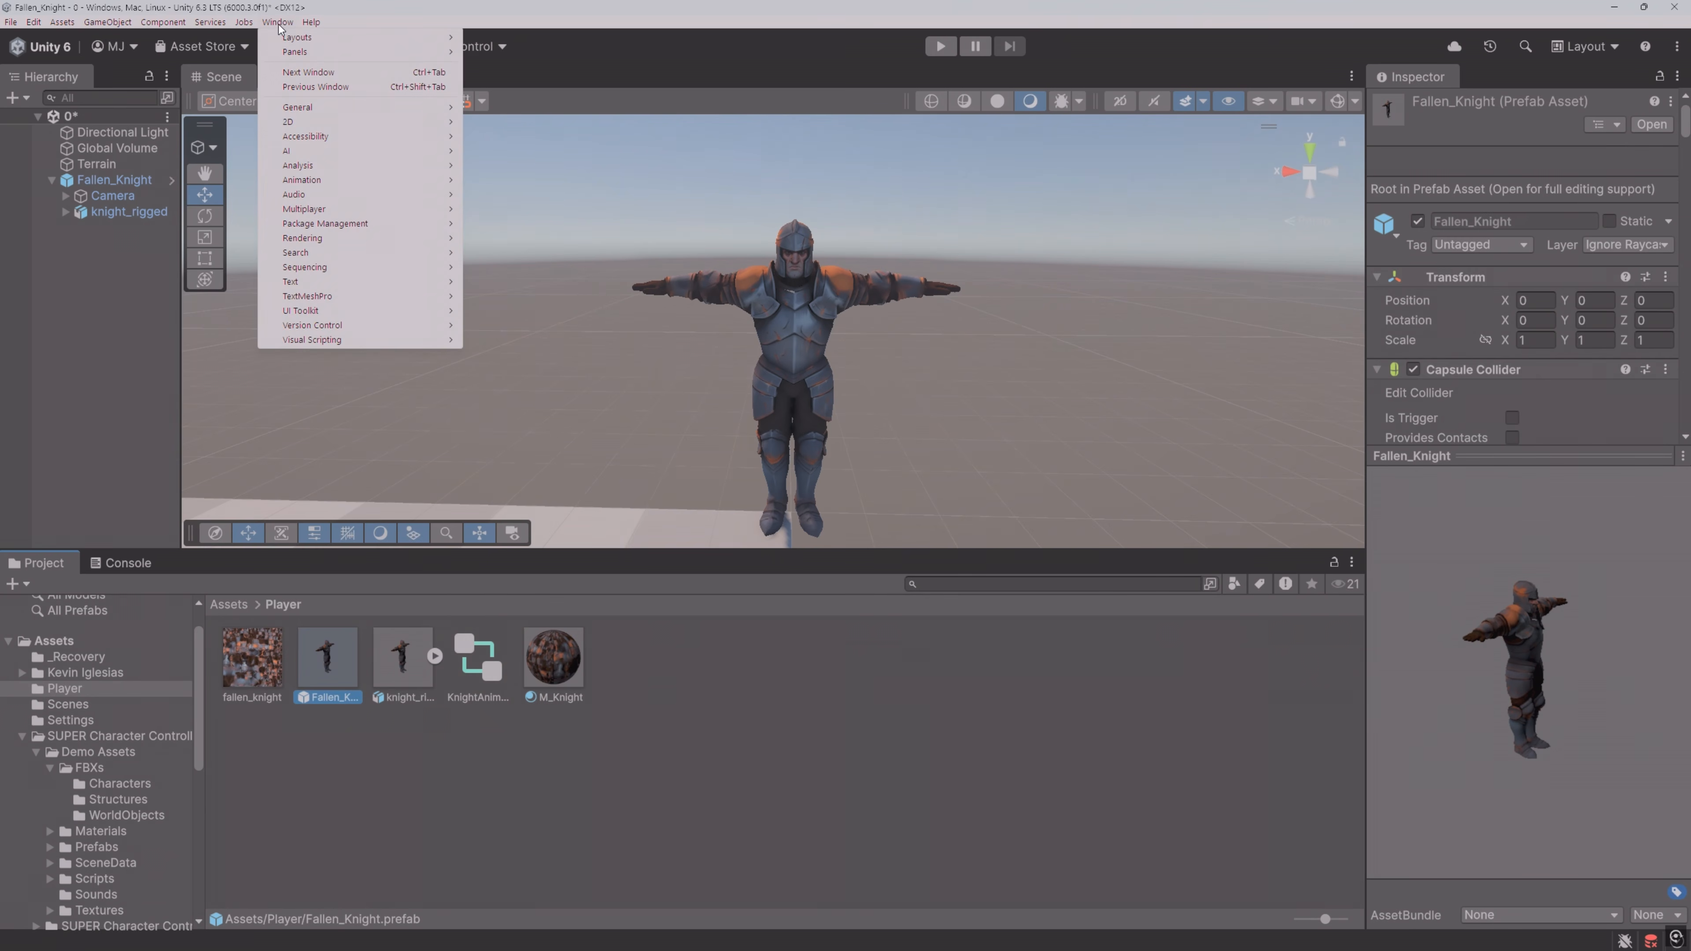
{"action": "mouse_move", "coordinate": [339, 230]}
{"action": "left_click", "coordinate": [523, 226]}
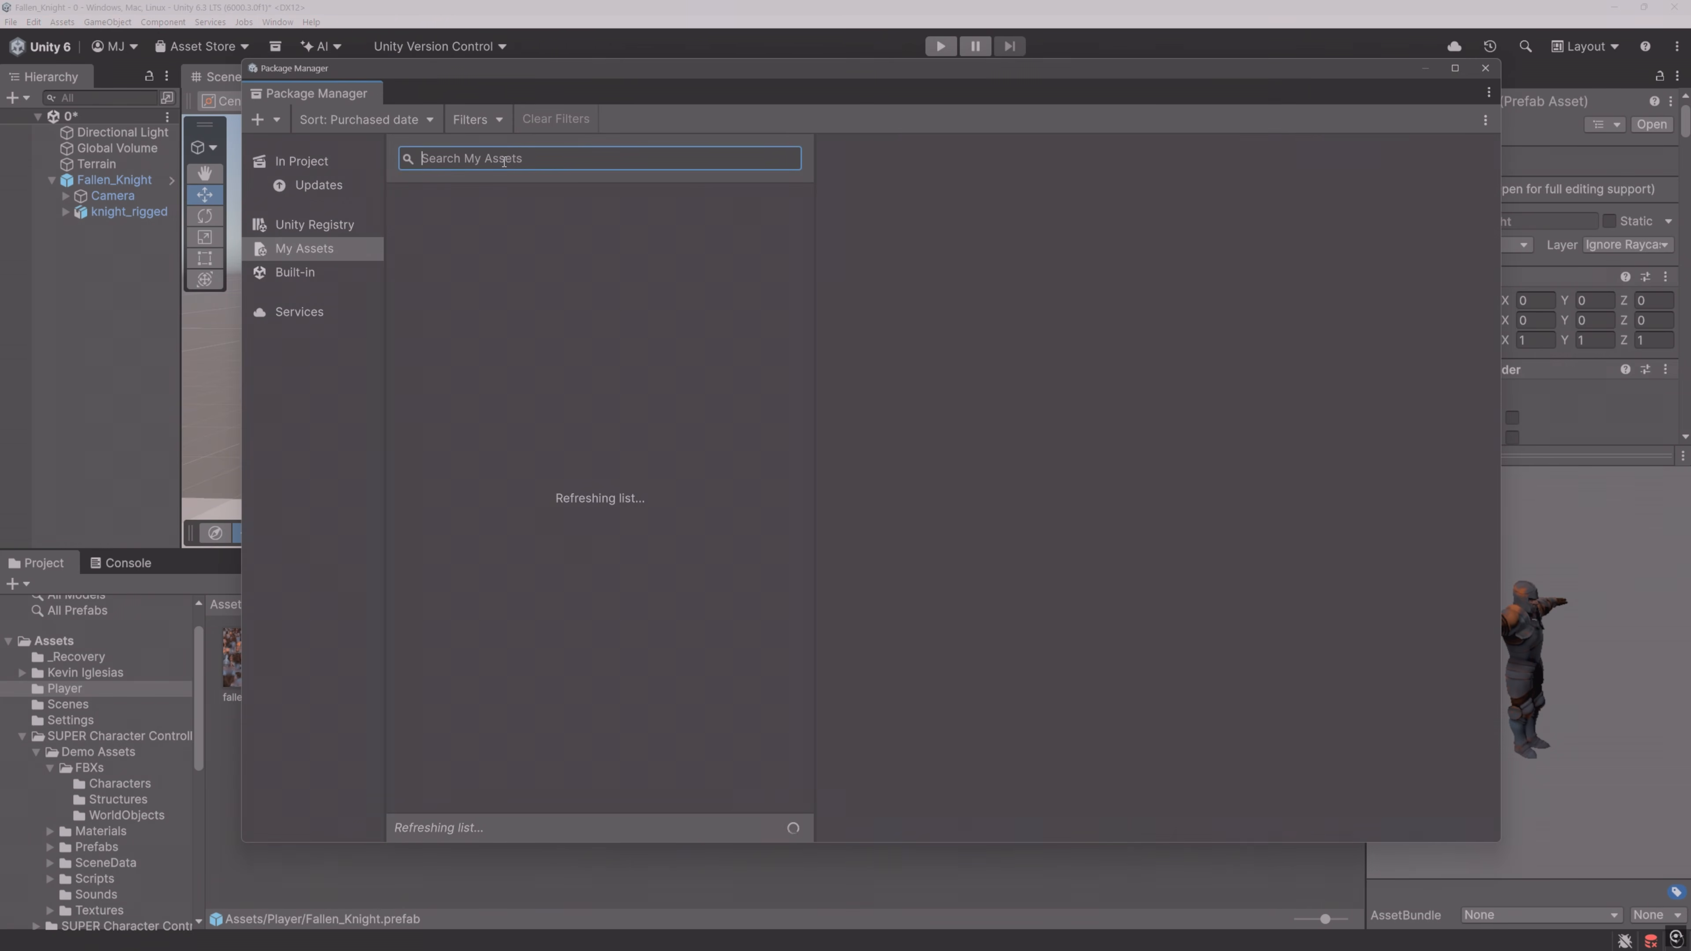
{"action": "type", "text": "stylized fore"}
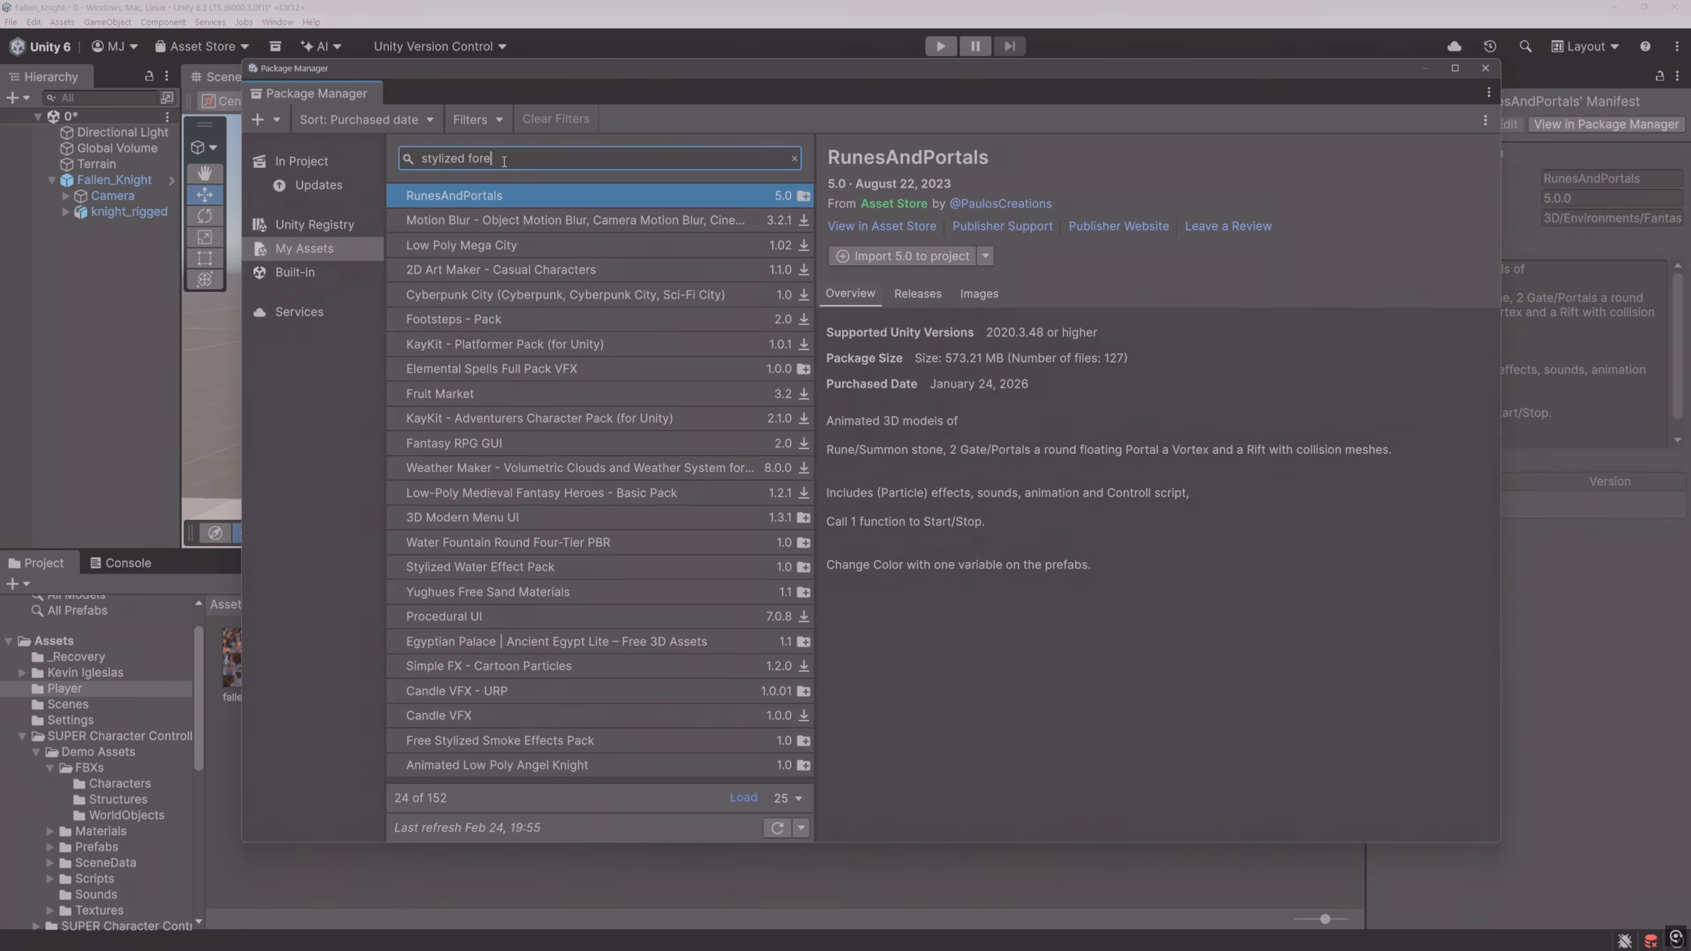
{"action": "type", "text": "st"}
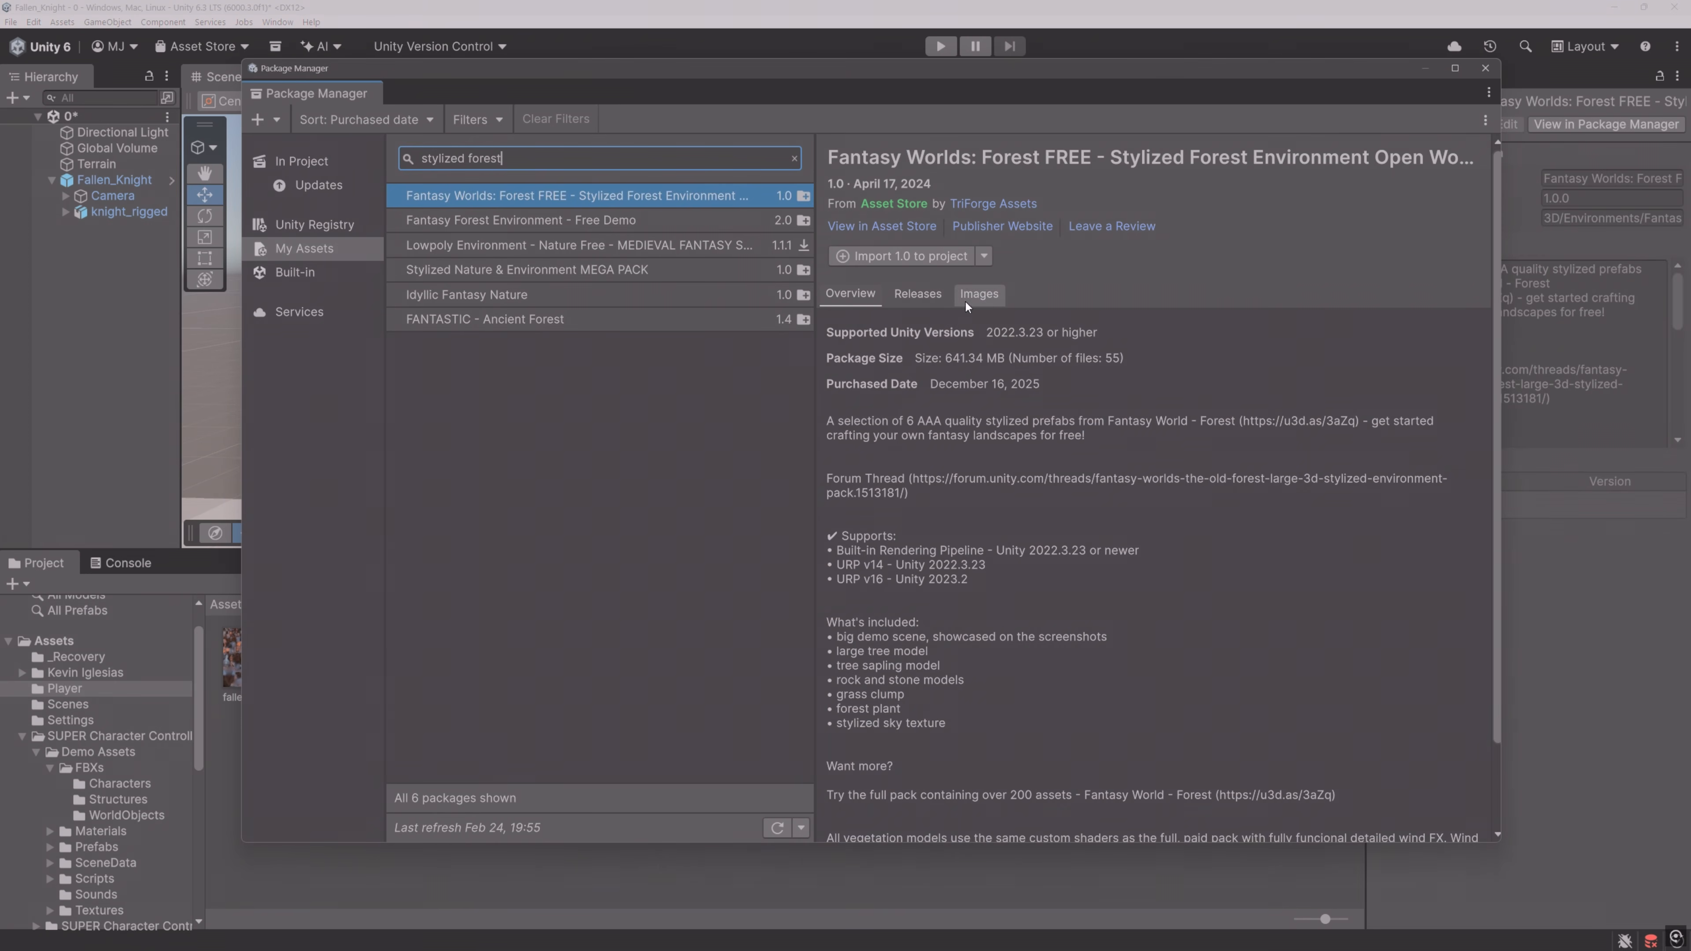
{"action": "left_click", "coordinate": [978, 293]}
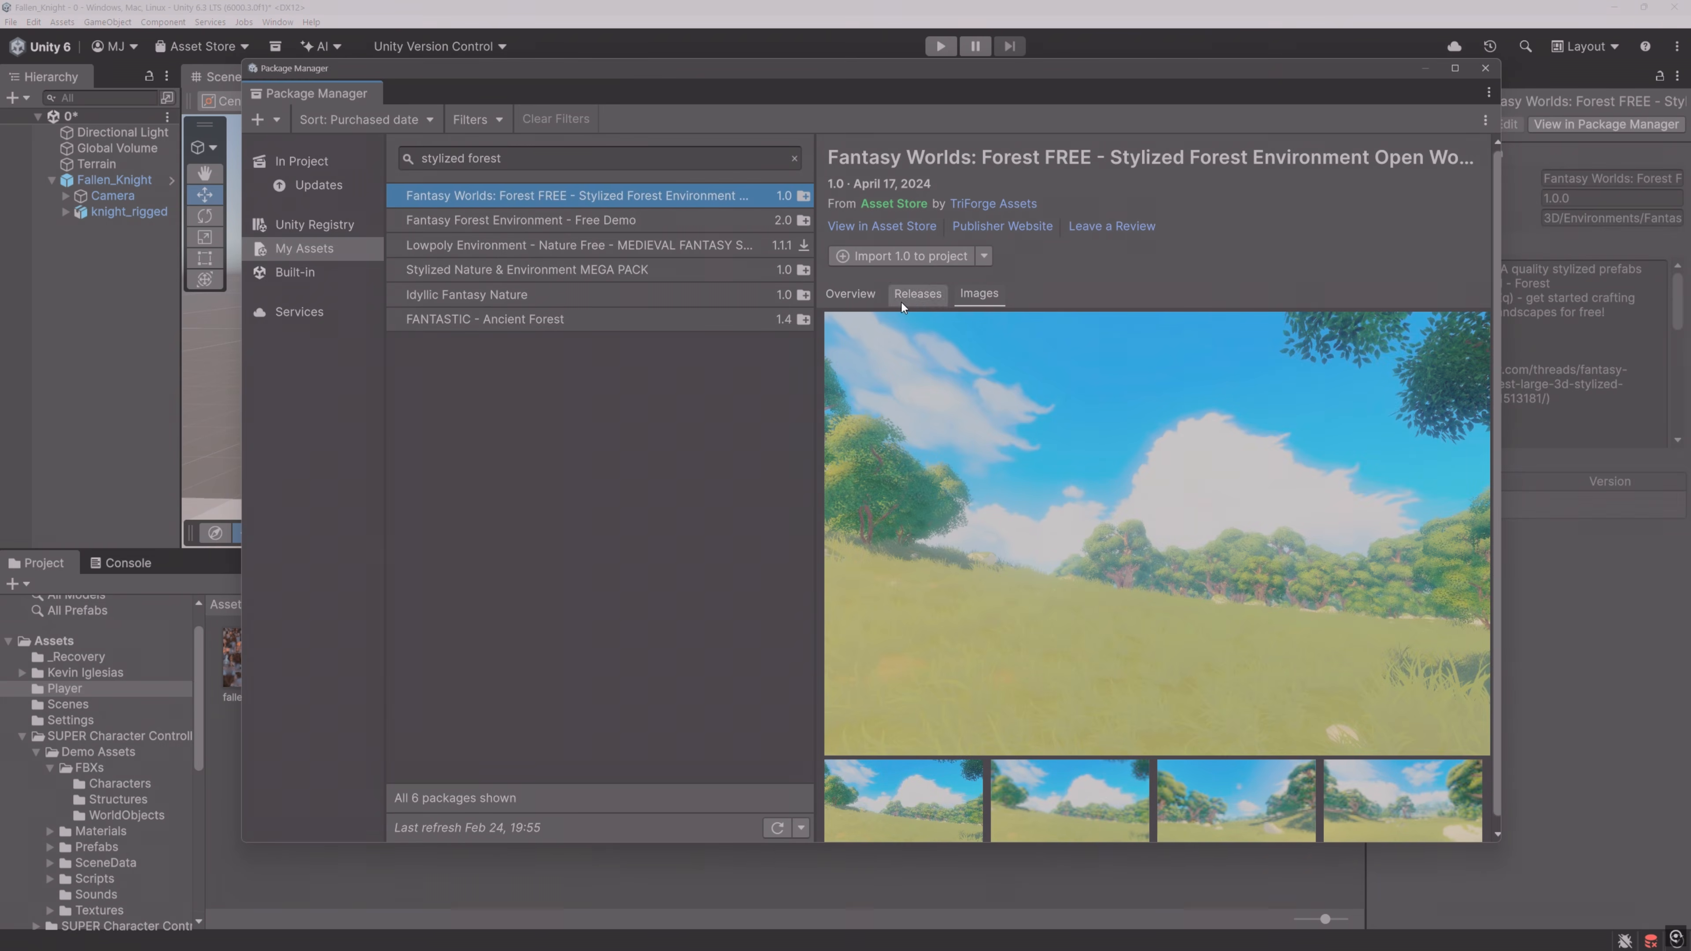
{"action": "left_click", "coordinate": [863, 298]}
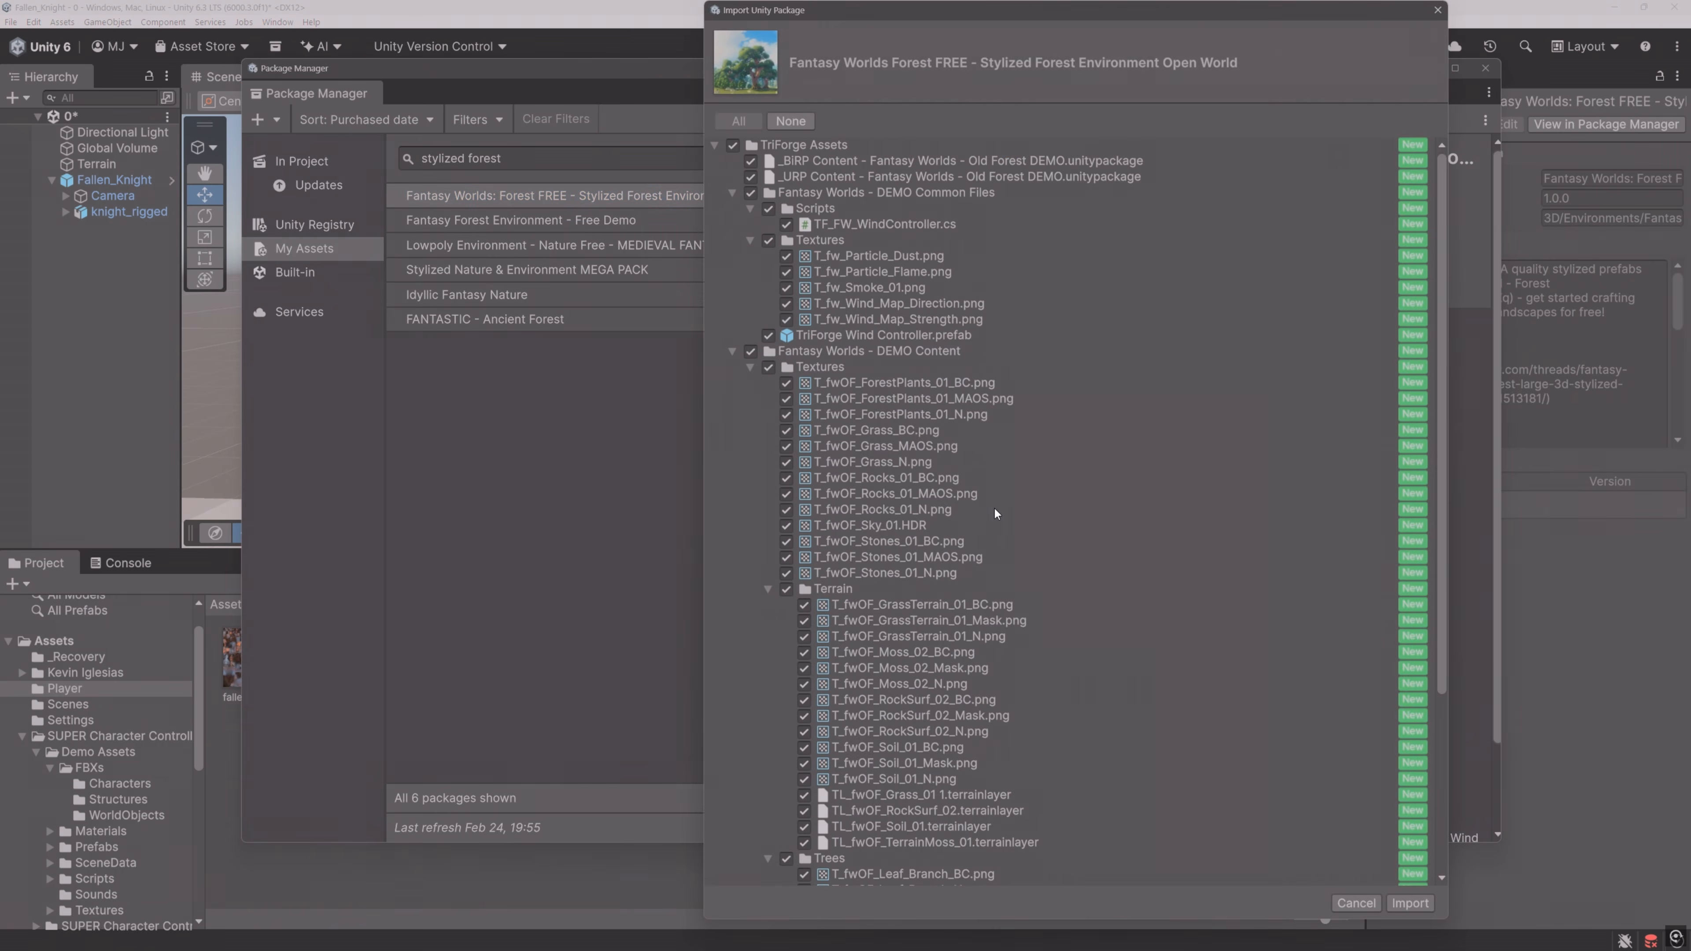
{"action": "left_click", "coordinate": [1410, 904]}
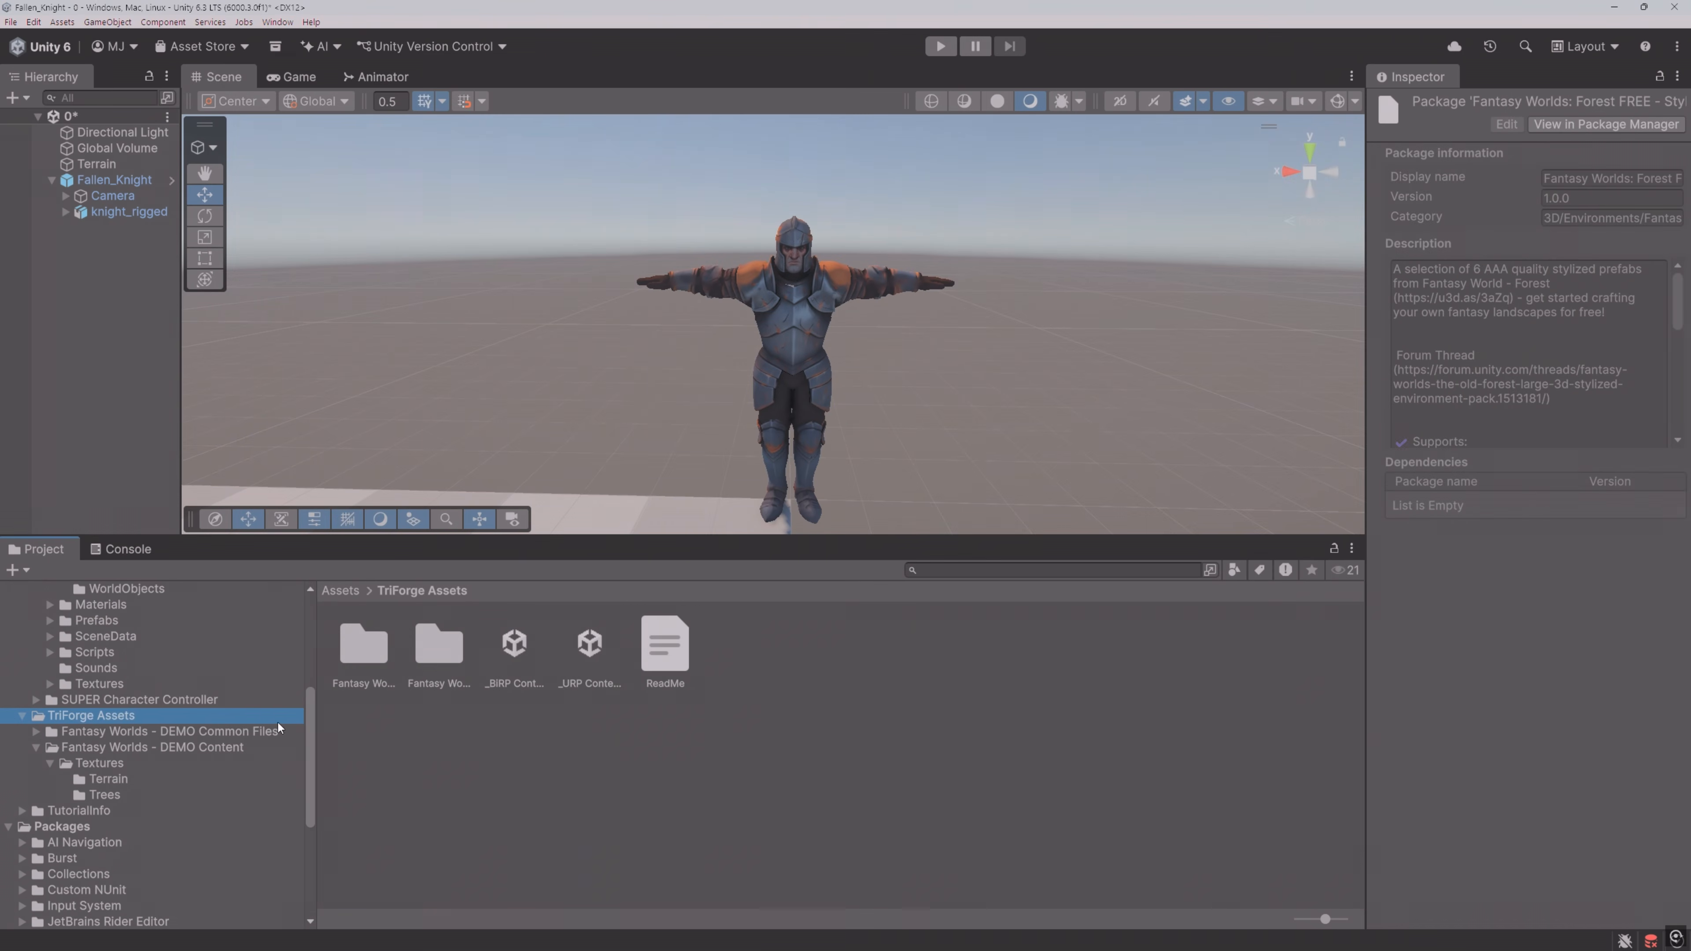
Step: Import all contents of the _URP Content - Fantasy Worlds - Old Forest DEMO package from the TriForge Assets folder
{"action": "left_click", "coordinate": [591, 643]}
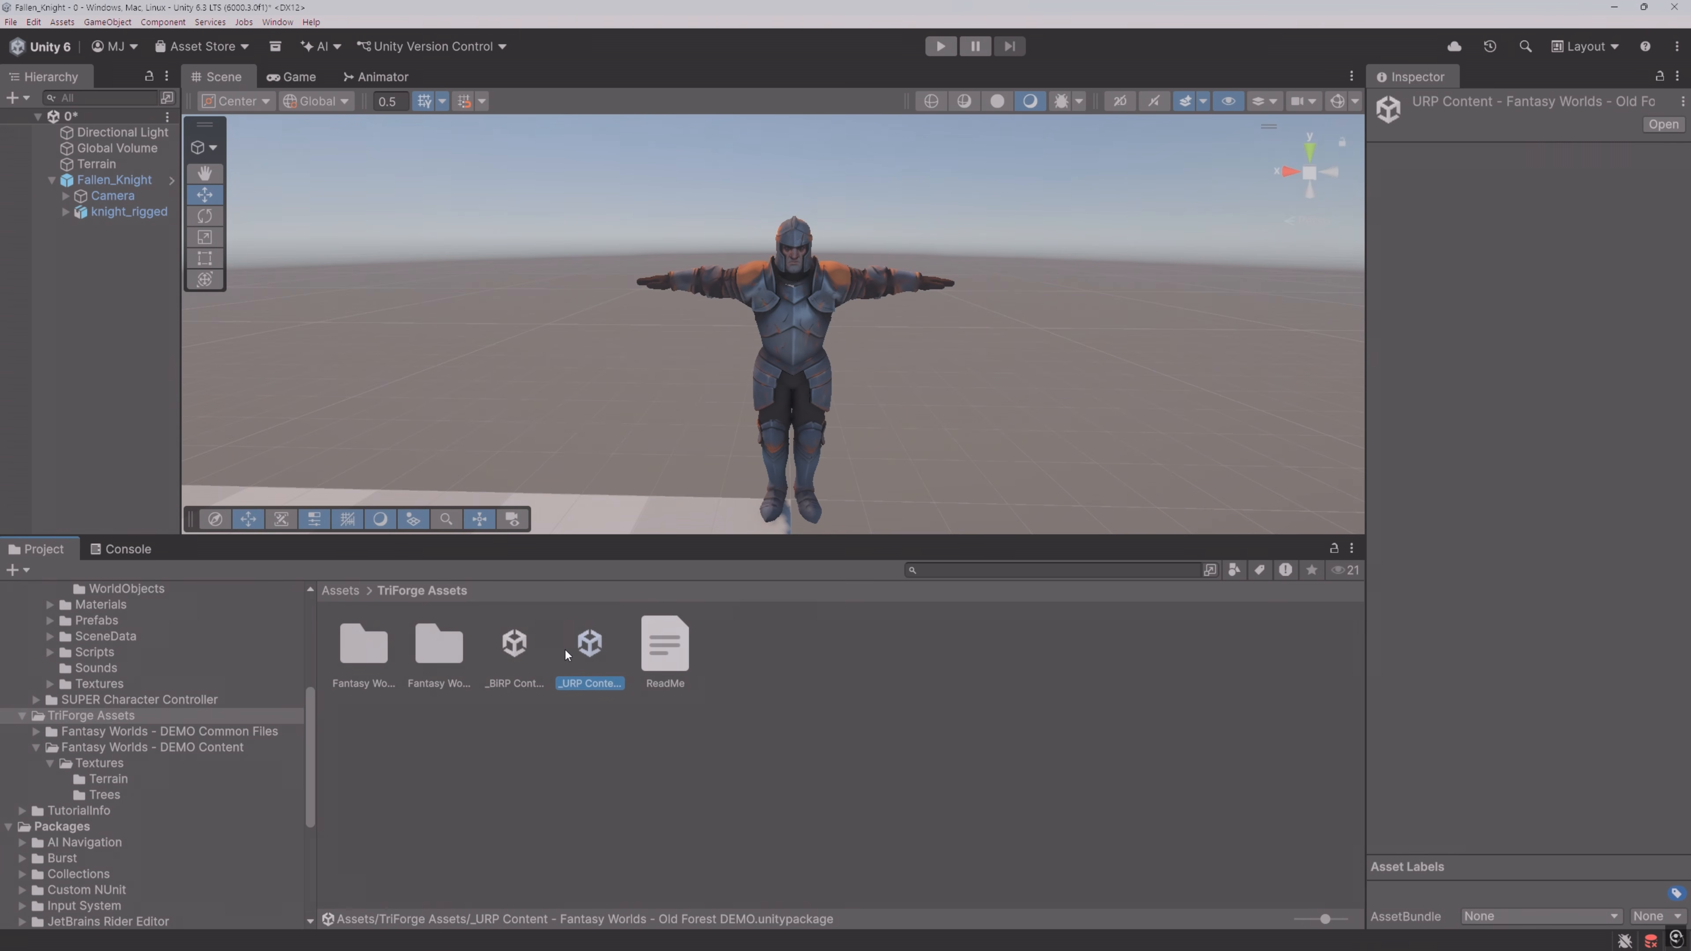
{"action": "double_click", "coordinate": [589, 643]}
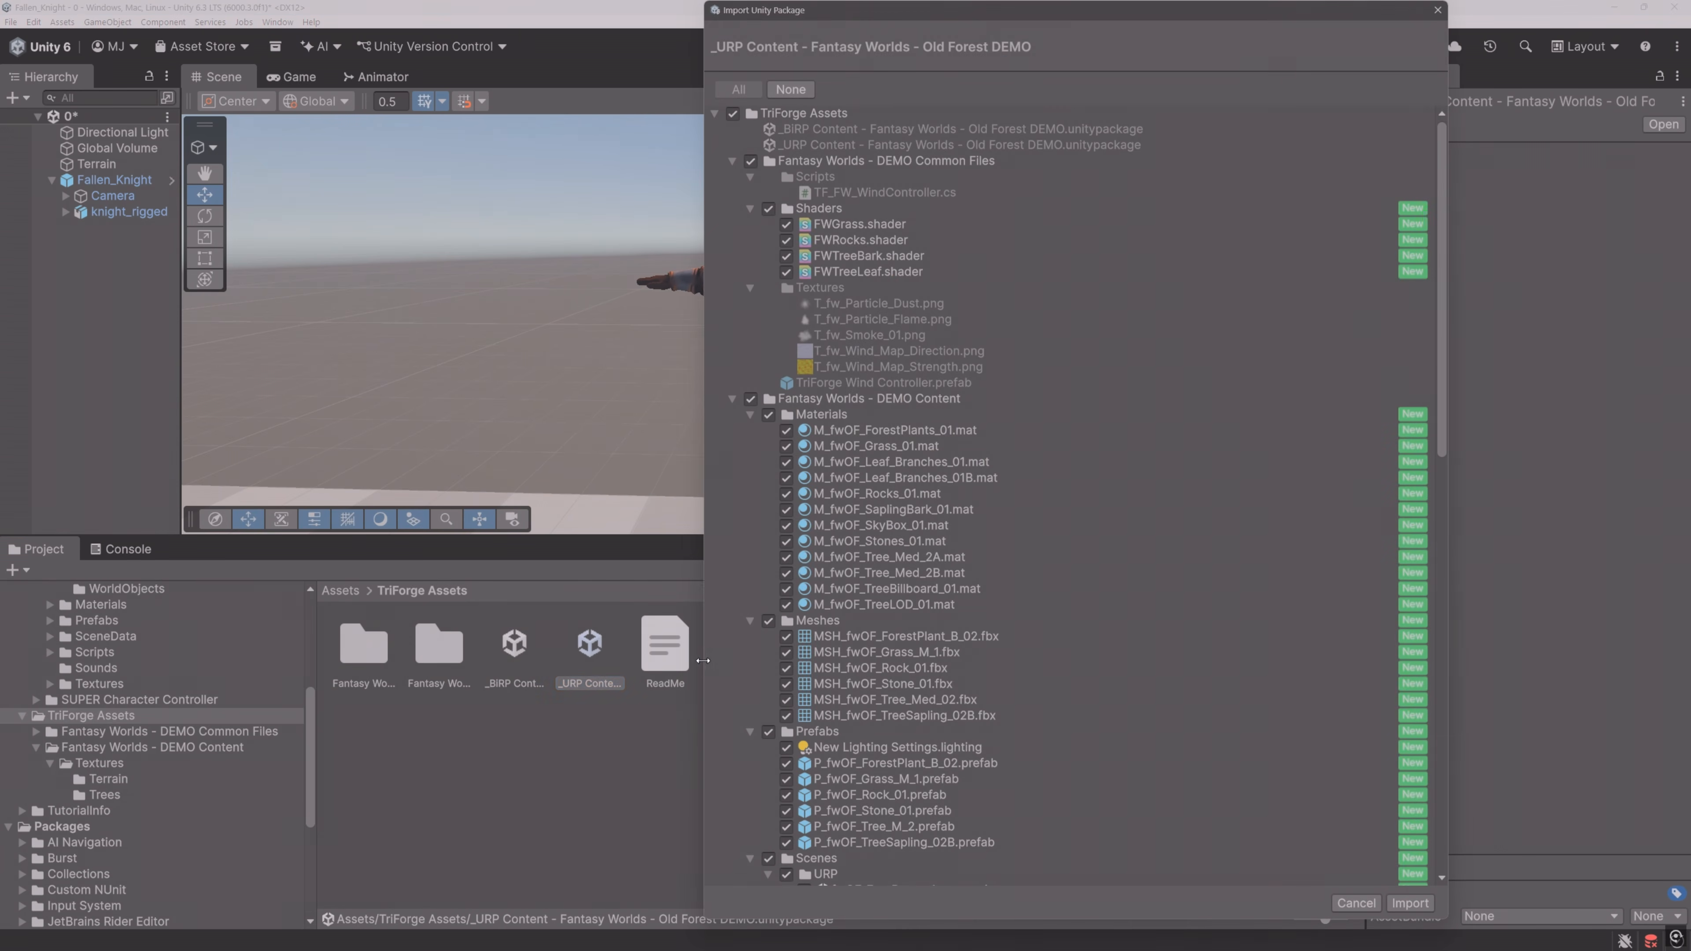
{"action": "left_click_drag", "start_coordinate": [1440, 170], "coordinate": [1435, 648]}
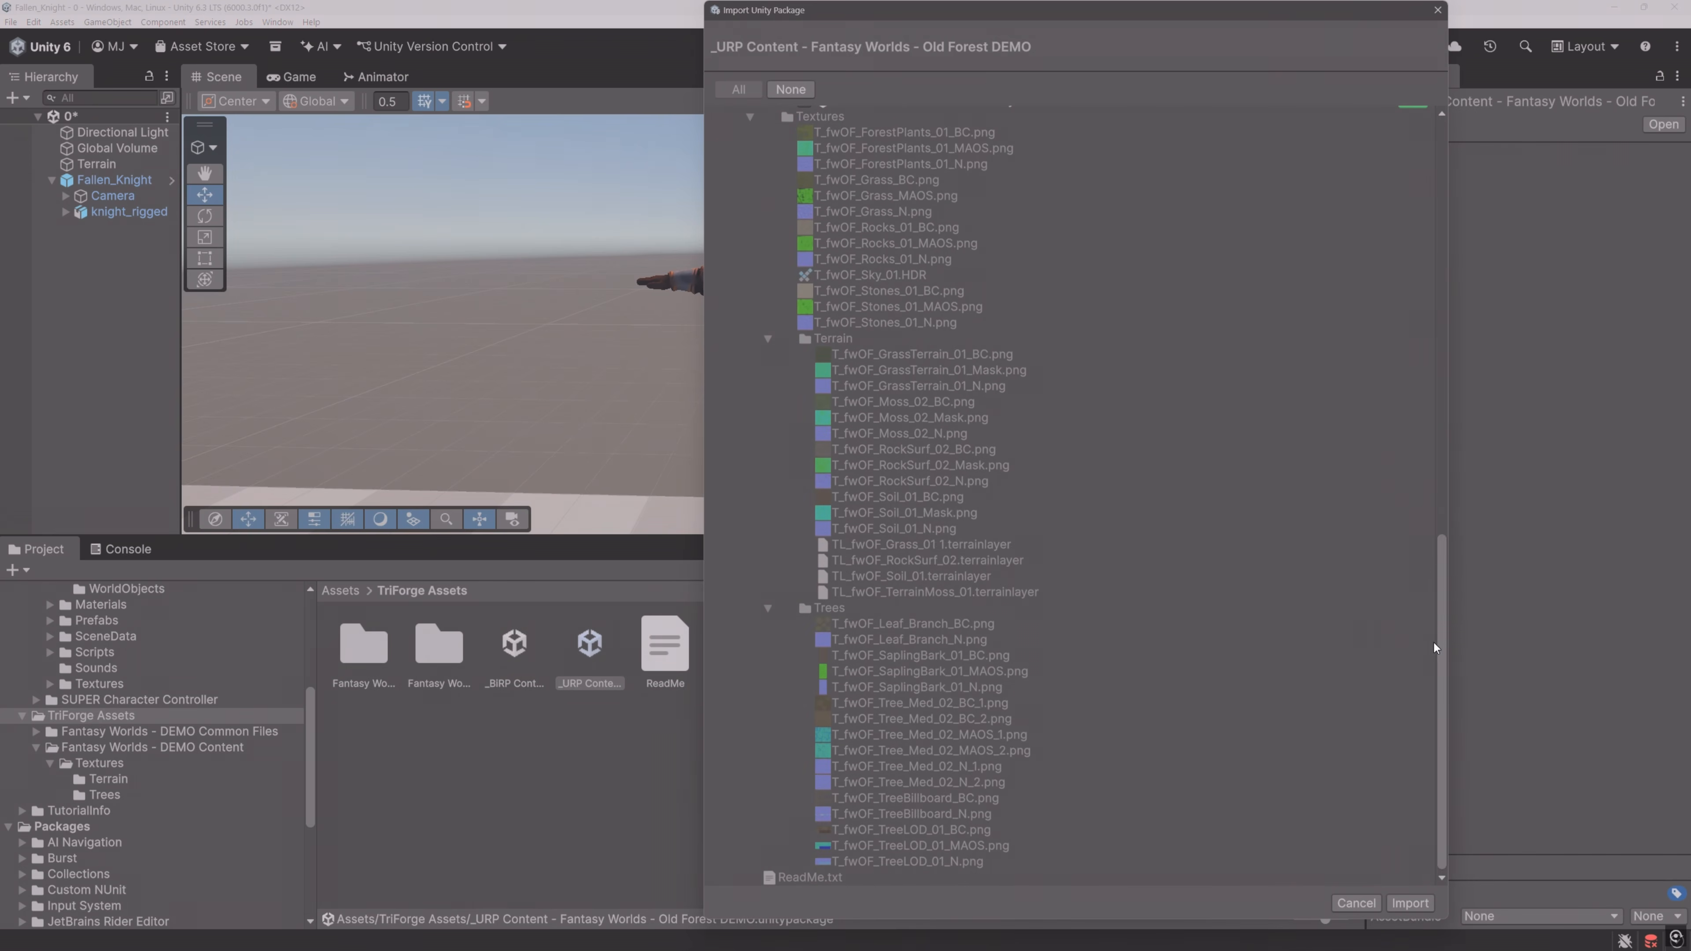
{"action": "left_click", "coordinate": [1409, 903]}
Step: Open the fwOF_FreeDemo_OldForest scene from the demo content's Scenes/URP folder and look around the forest at ground level
{"action": "left_click", "coordinate": [119, 810]}
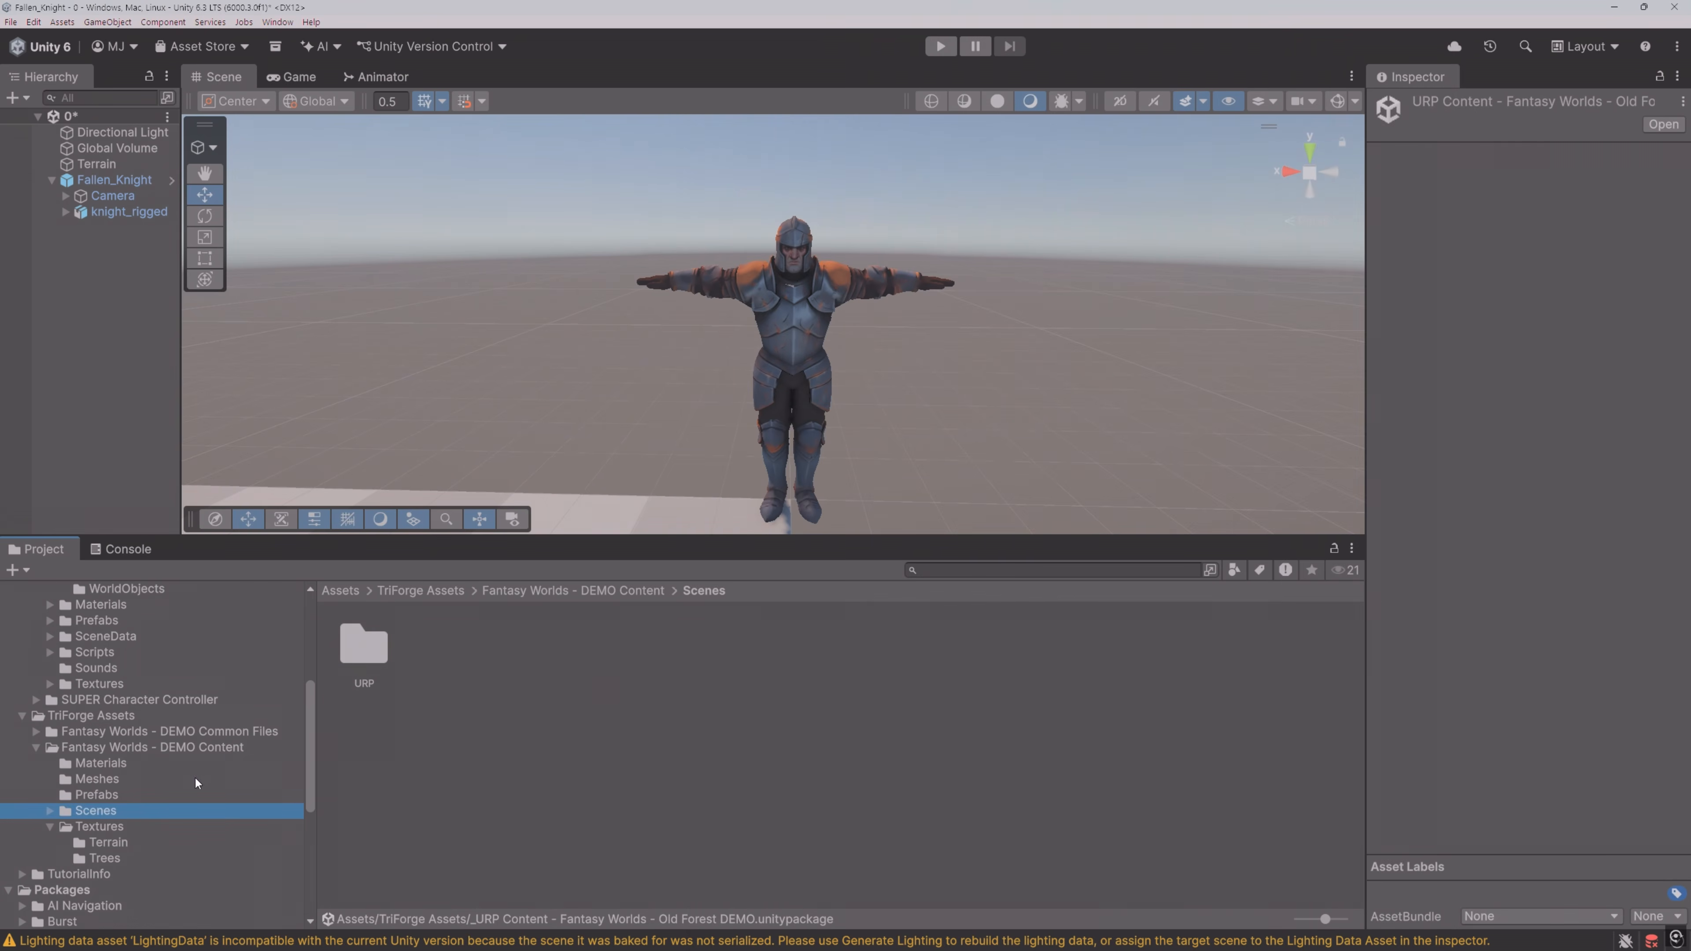
{"action": "double_click", "coordinate": [372, 648]}
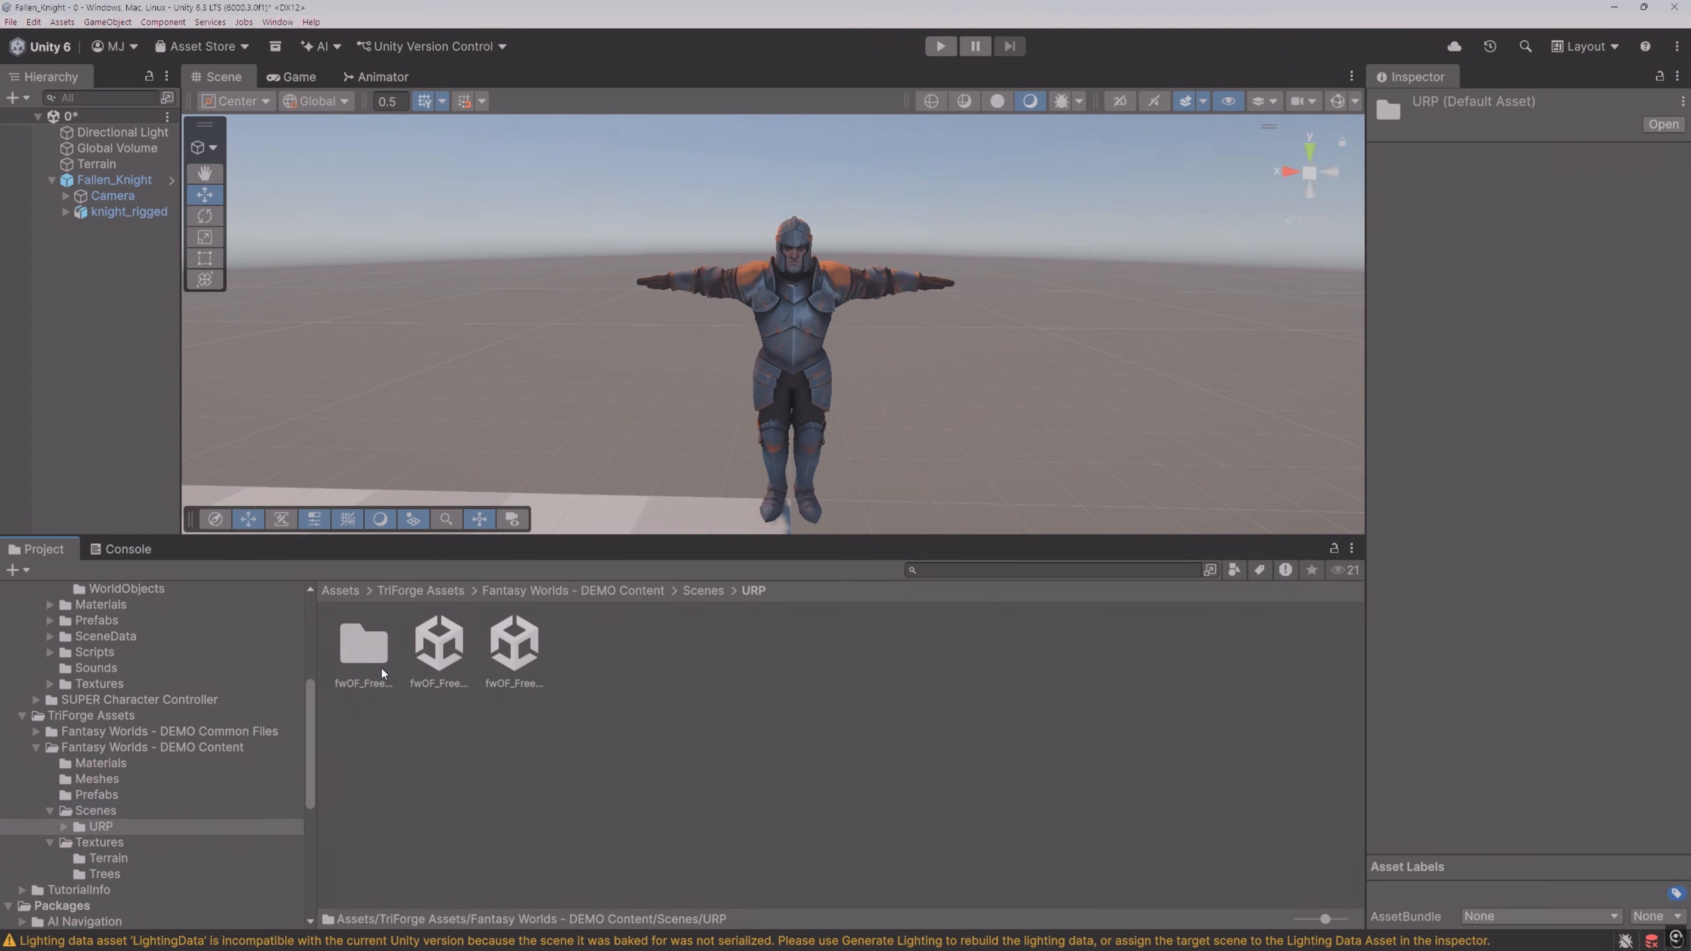
{"action": "left_click", "coordinate": [445, 650]}
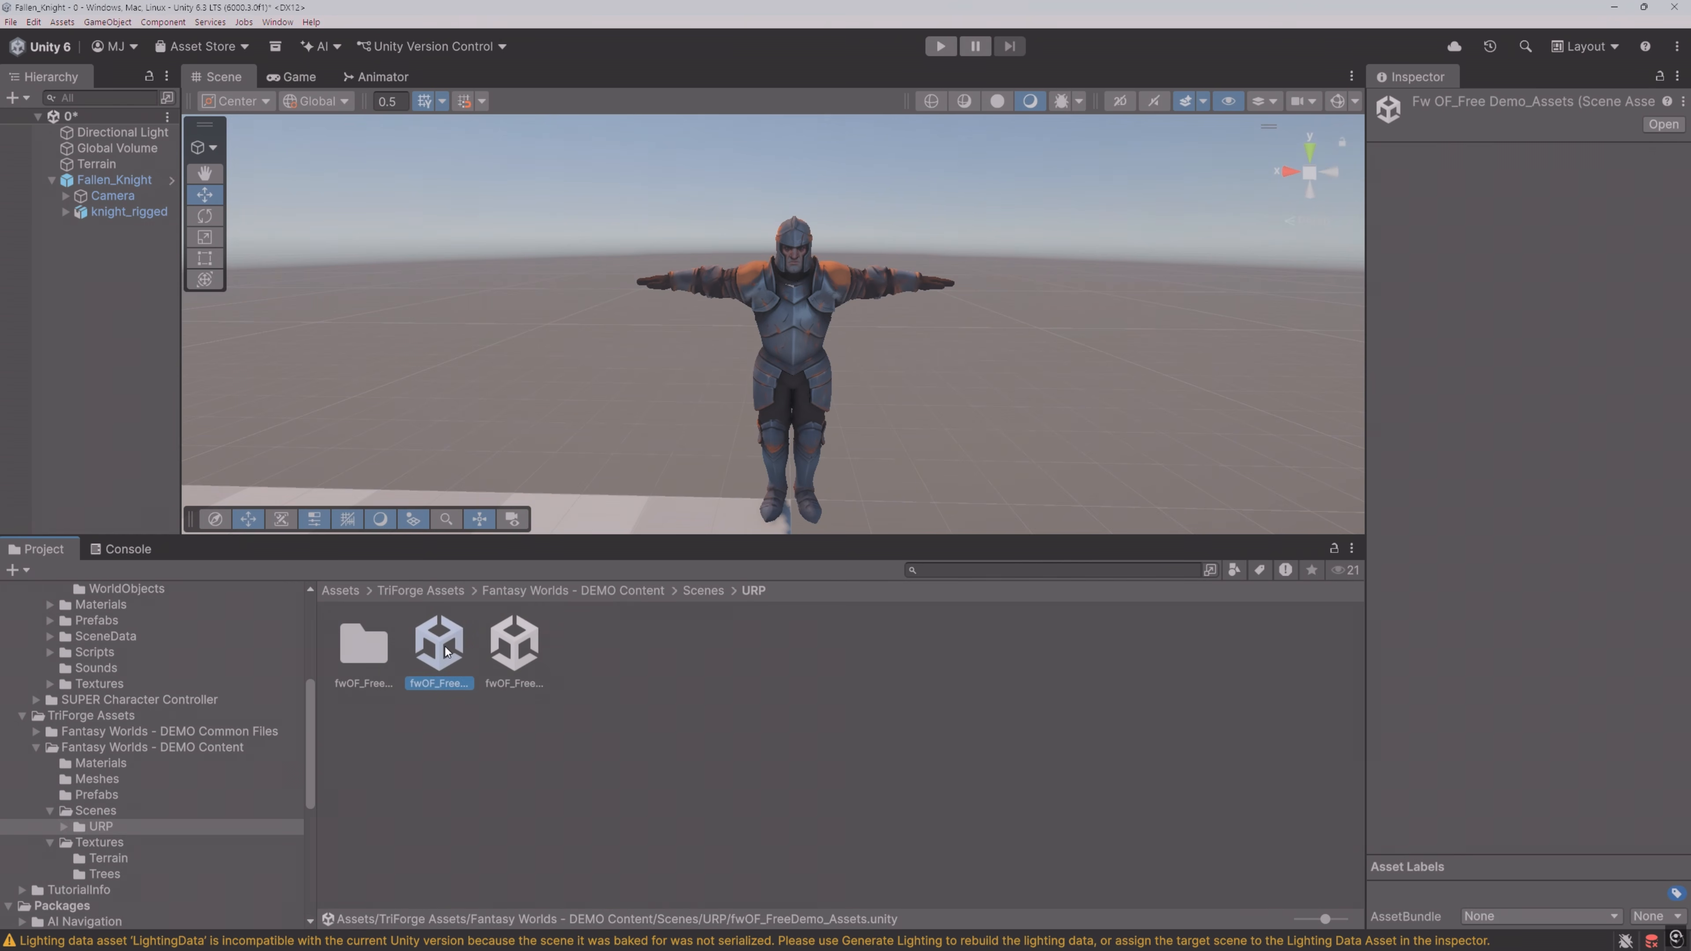
{"action": "left_click", "coordinate": [514, 645]}
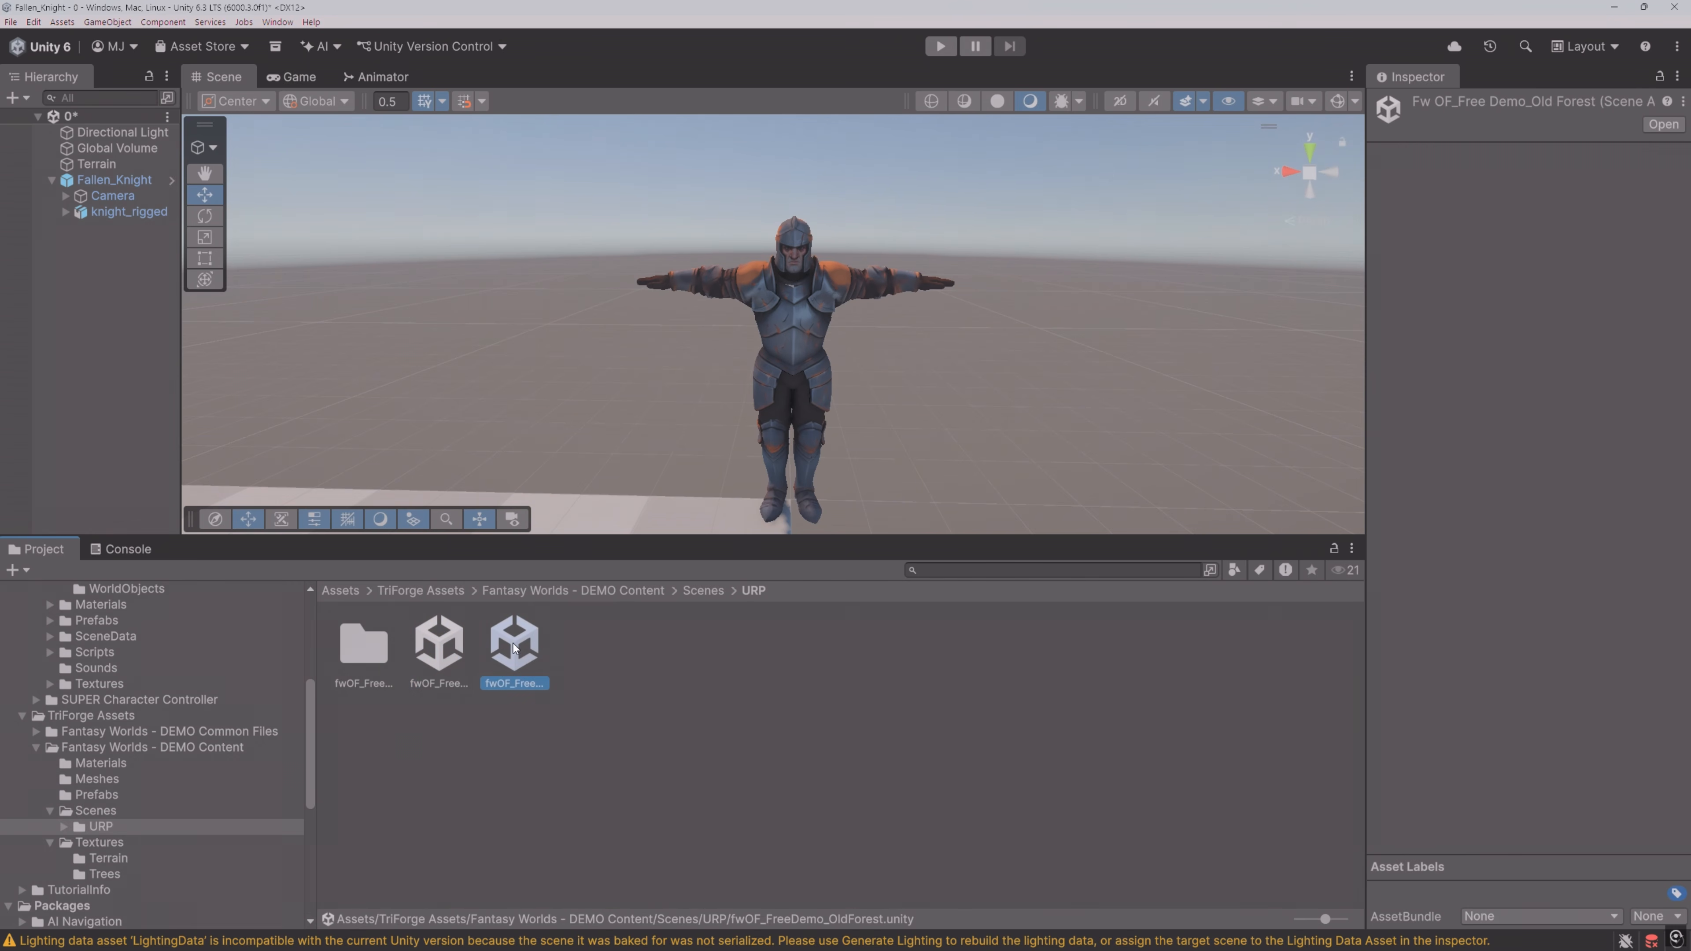
{"action": "double_click", "coordinate": [514, 643]}
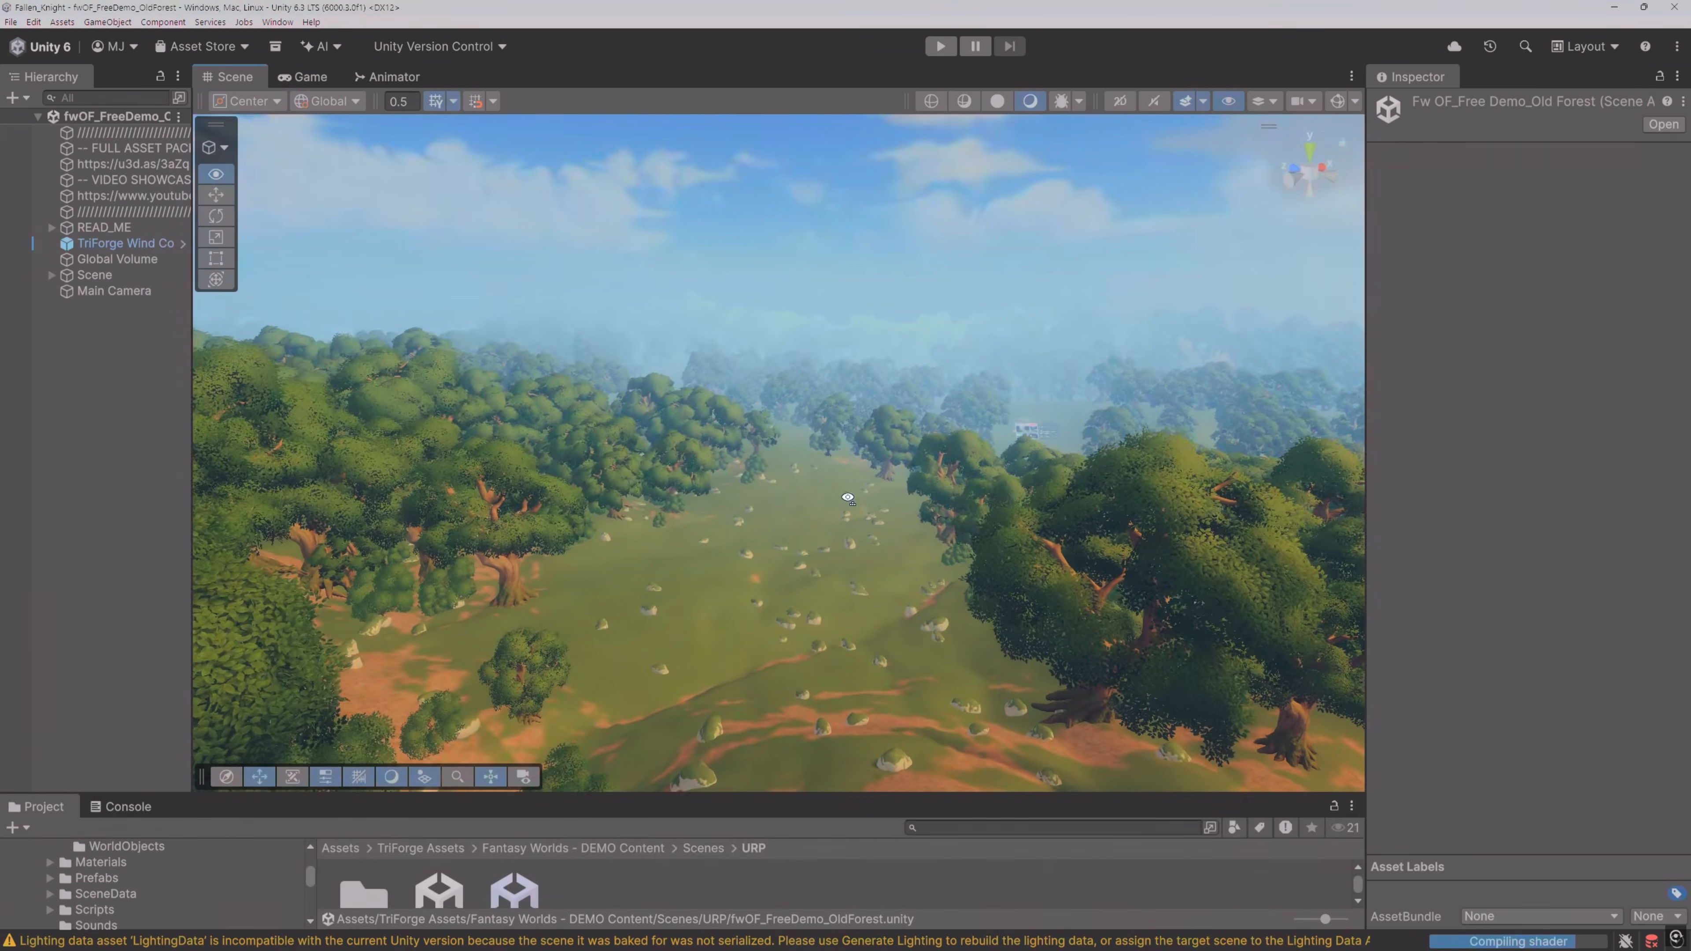
{"action": "right_click_drag", "start_coordinate": [942, 469], "coordinate": [530, 689]}
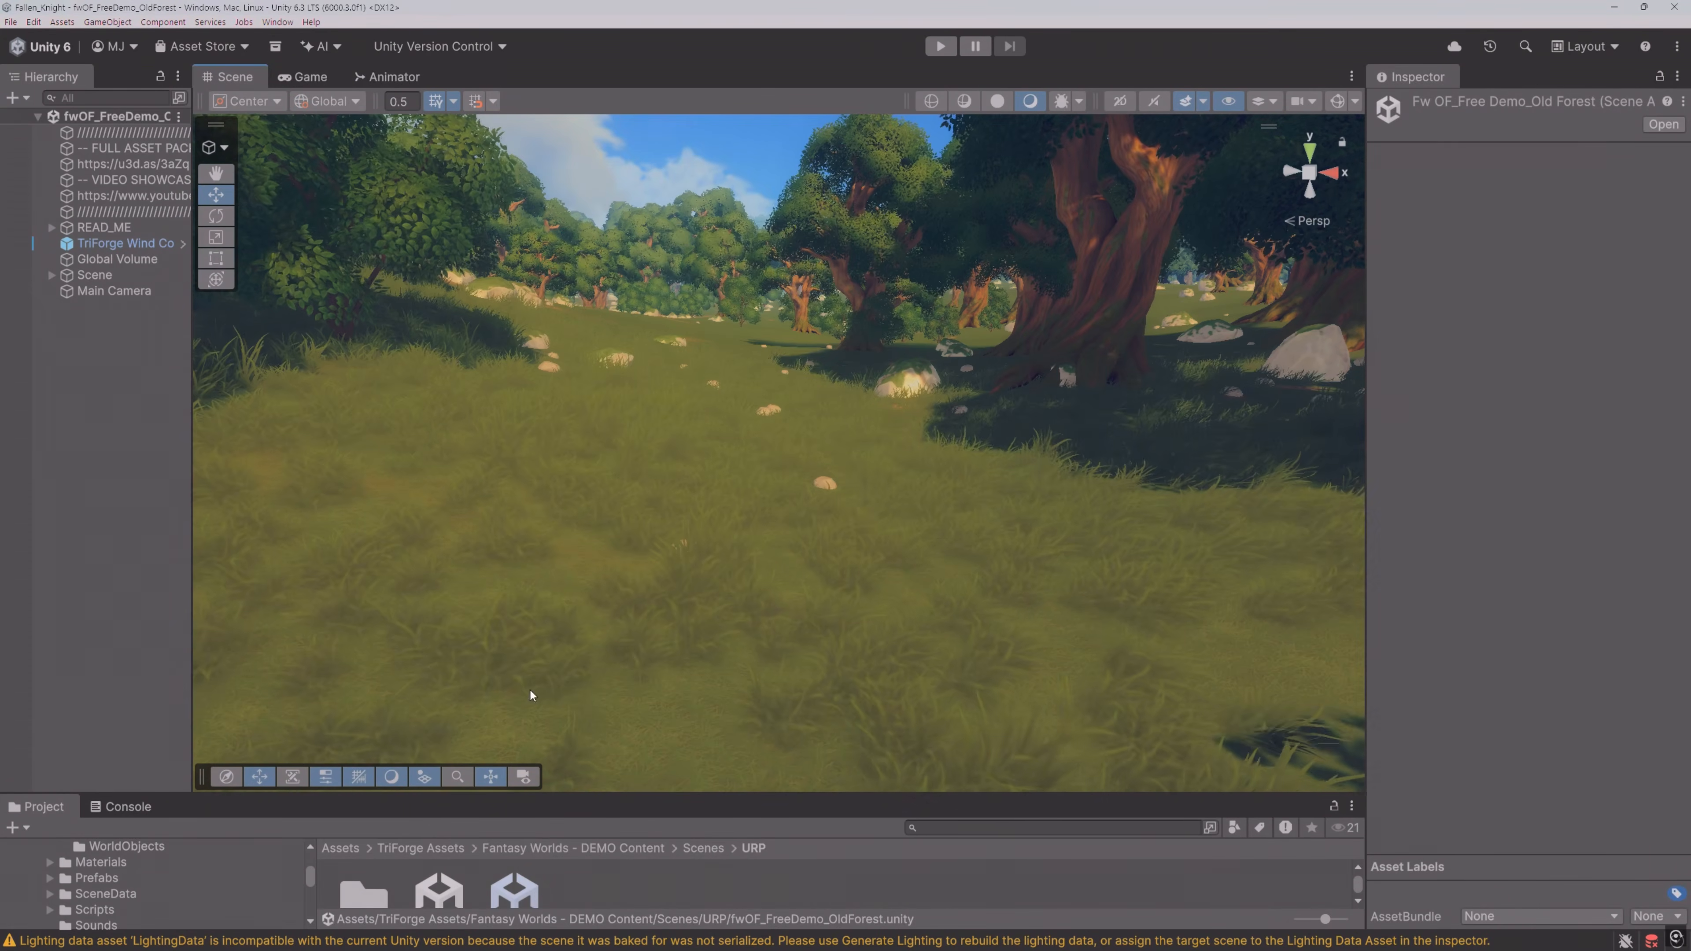
Step: Enlarge the project browser and widen the scene hierarchy so the full object names are readable
{"action": "left_click_drag", "start_coordinate": [600, 791], "coordinate": [600, 547]}
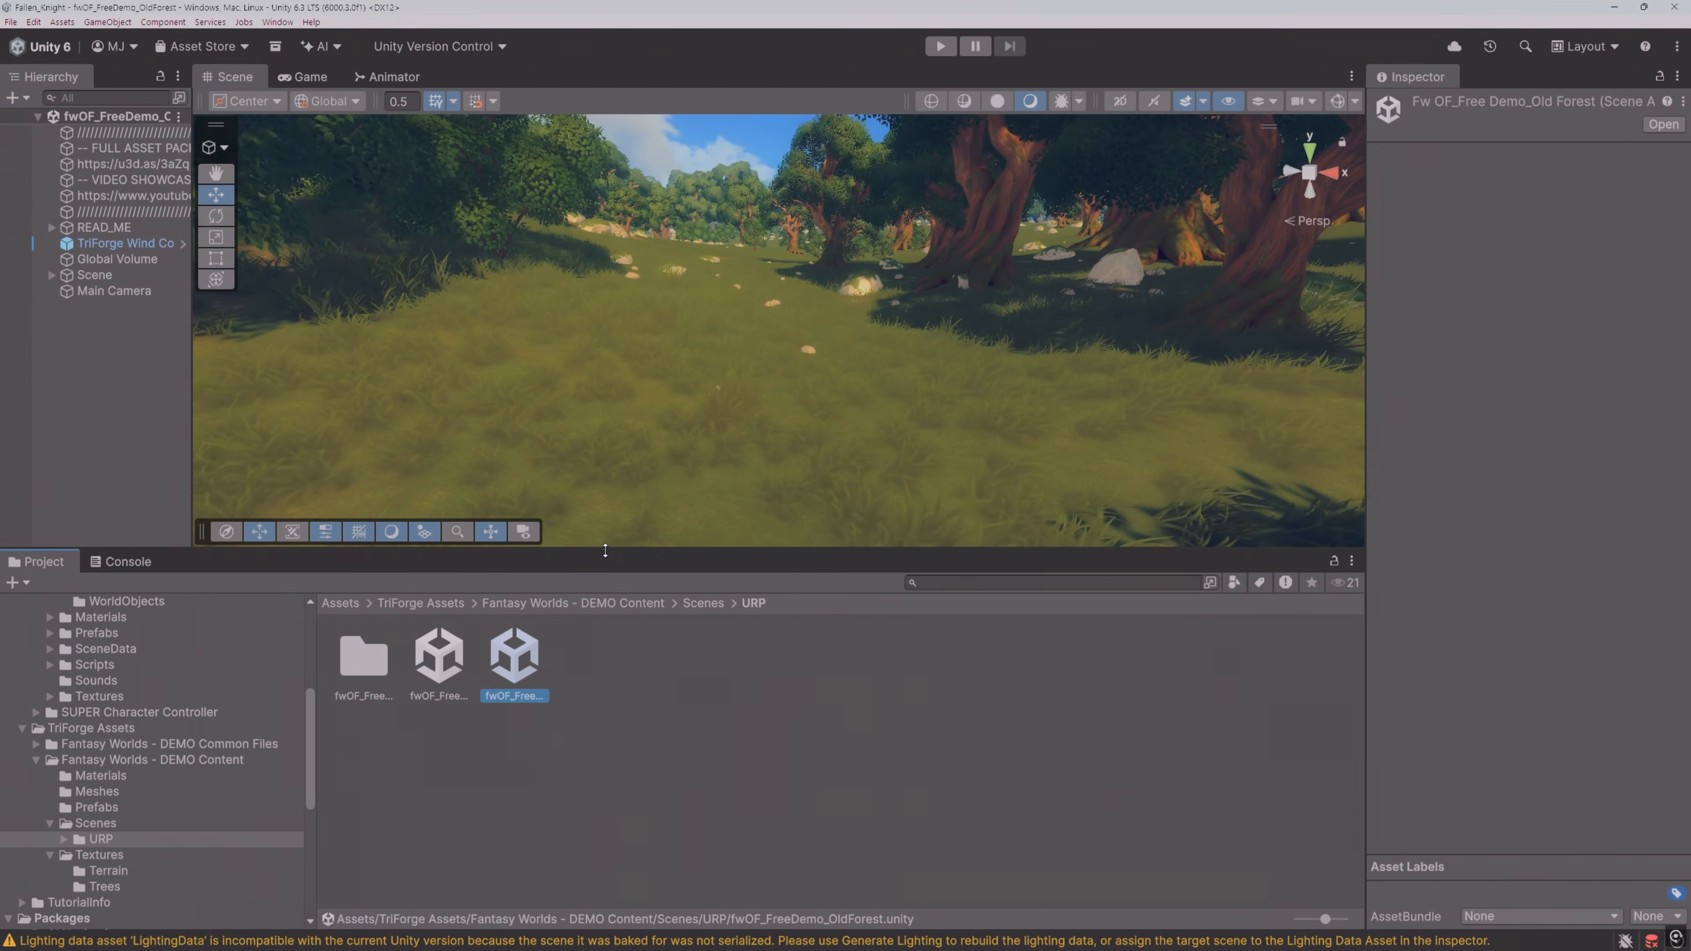
{"action": "left_click_drag", "start_coordinate": [311, 746], "coordinate": [327, 650]}
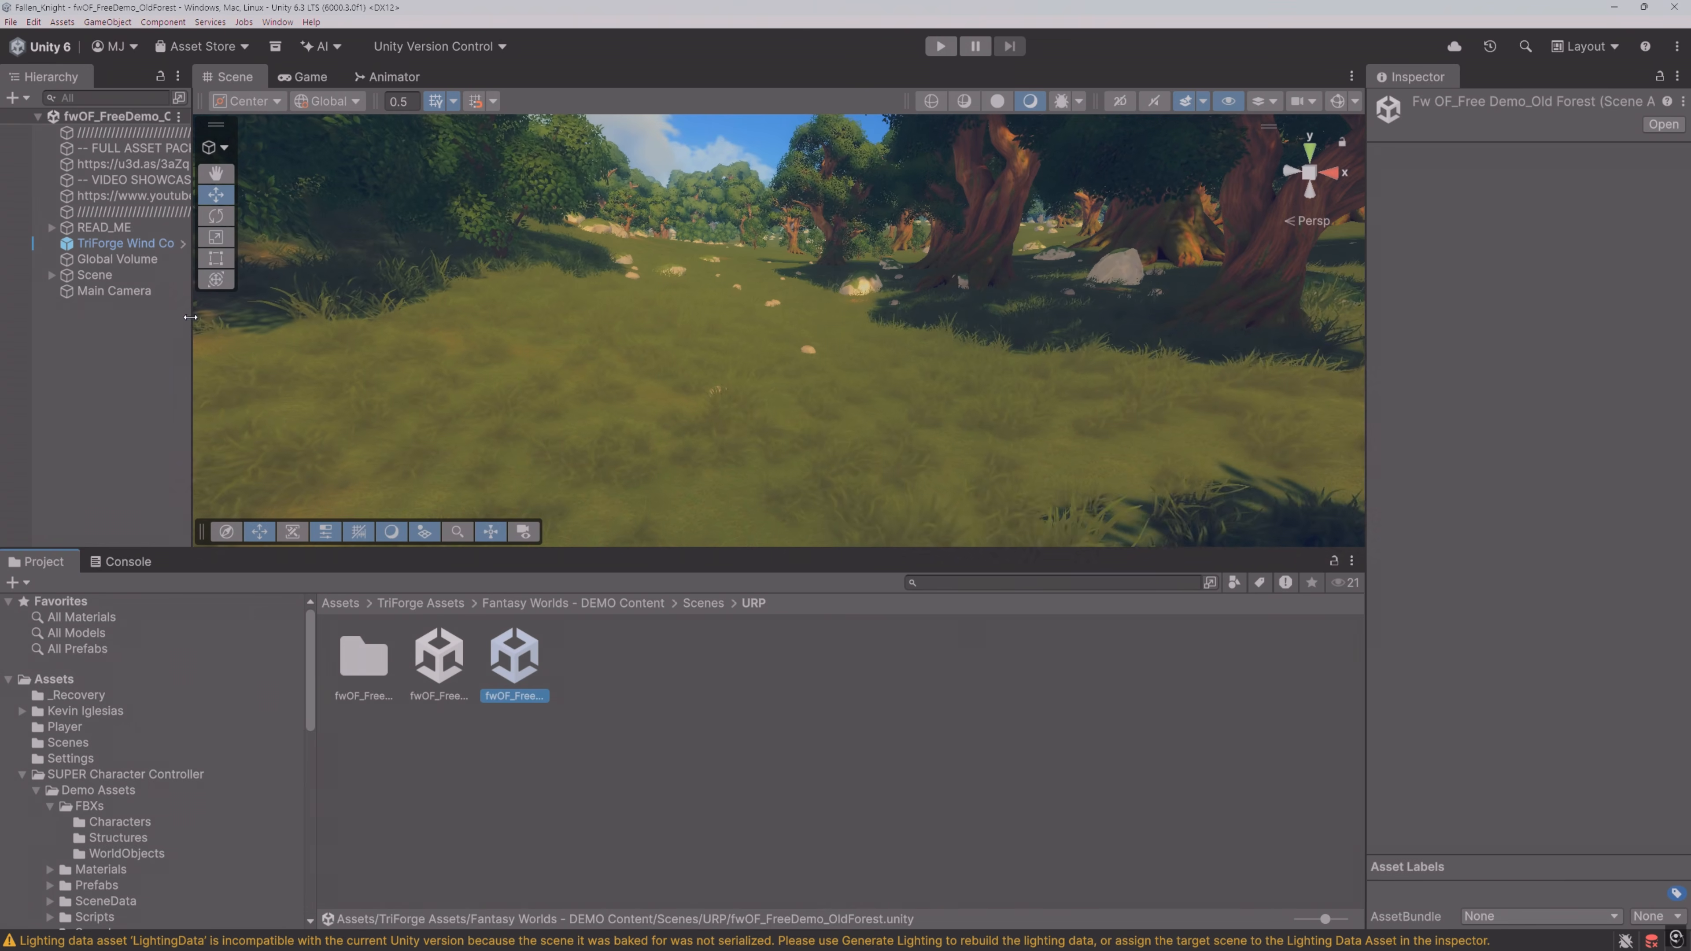
{"action": "left_click_drag", "start_coordinate": [193, 320], "coordinate": [342, 321]}
Step: Delete the separator, full asset pack and video showcase link objects listed above READ_ME in the scene hierarchy
{"action": "left_click", "coordinate": [90, 136]}
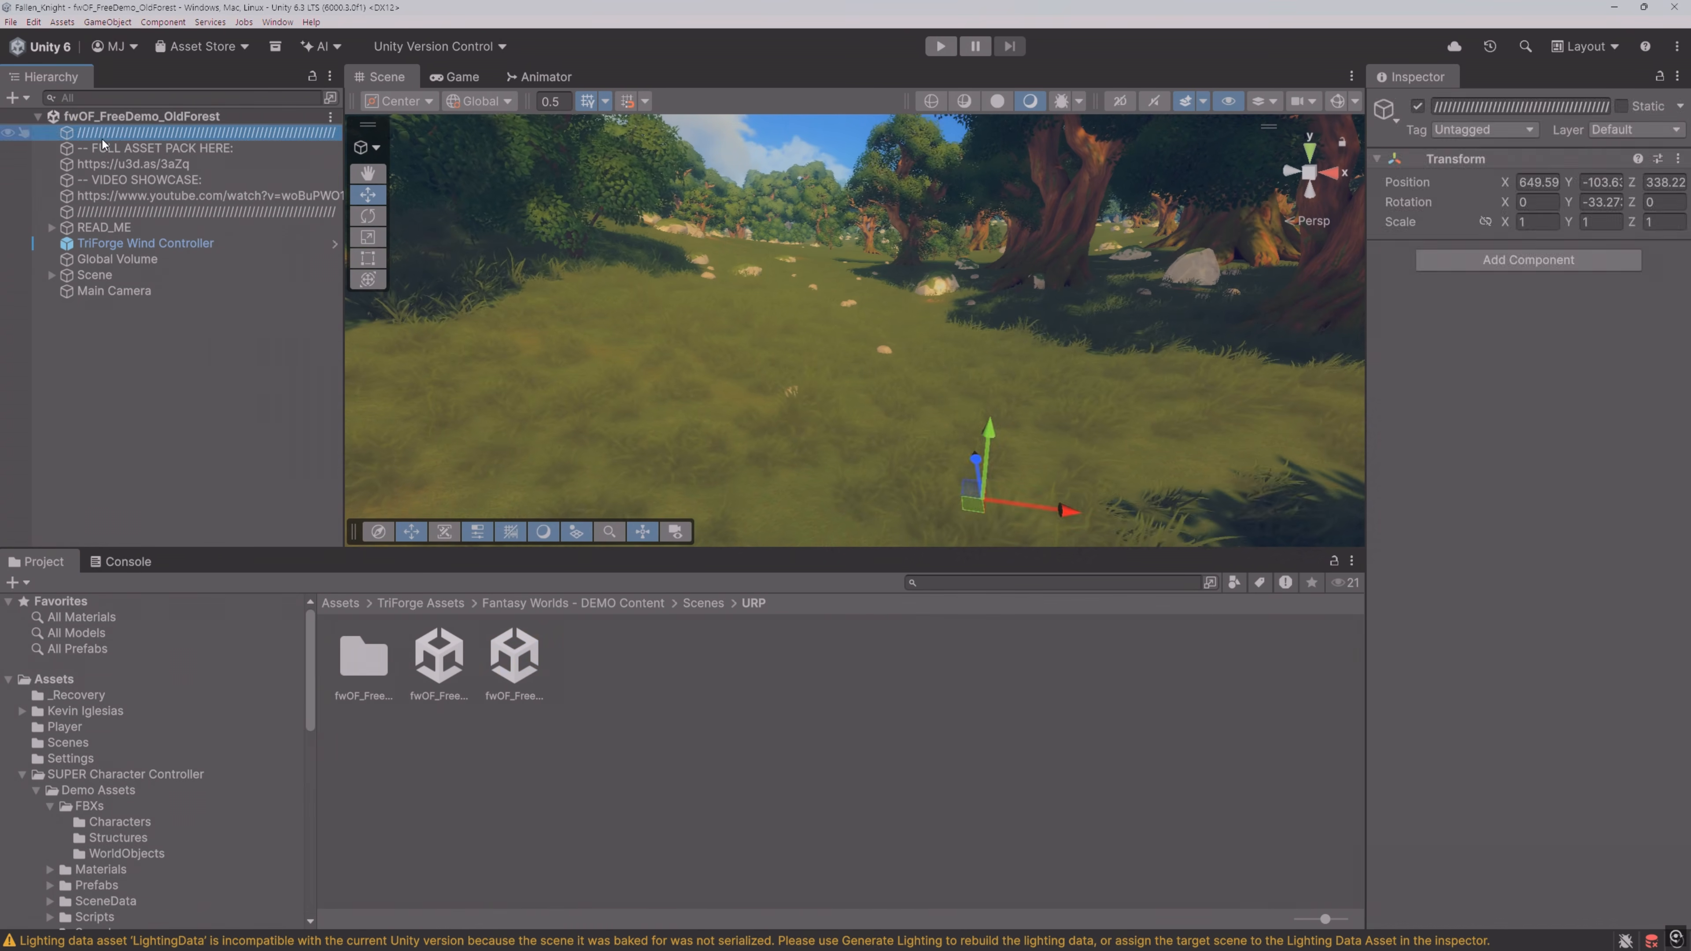
{"action": "key", "text": "Delete"}
{"action": "left_click", "coordinate": [115, 135]}
{"action": "key", "text": "Delete"}
{"action": "left_click", "coordinate": [112, 134]}
{"action": "key", "text": "Delete"}
{"action": "left_click", "coordinate": [103, 136]}
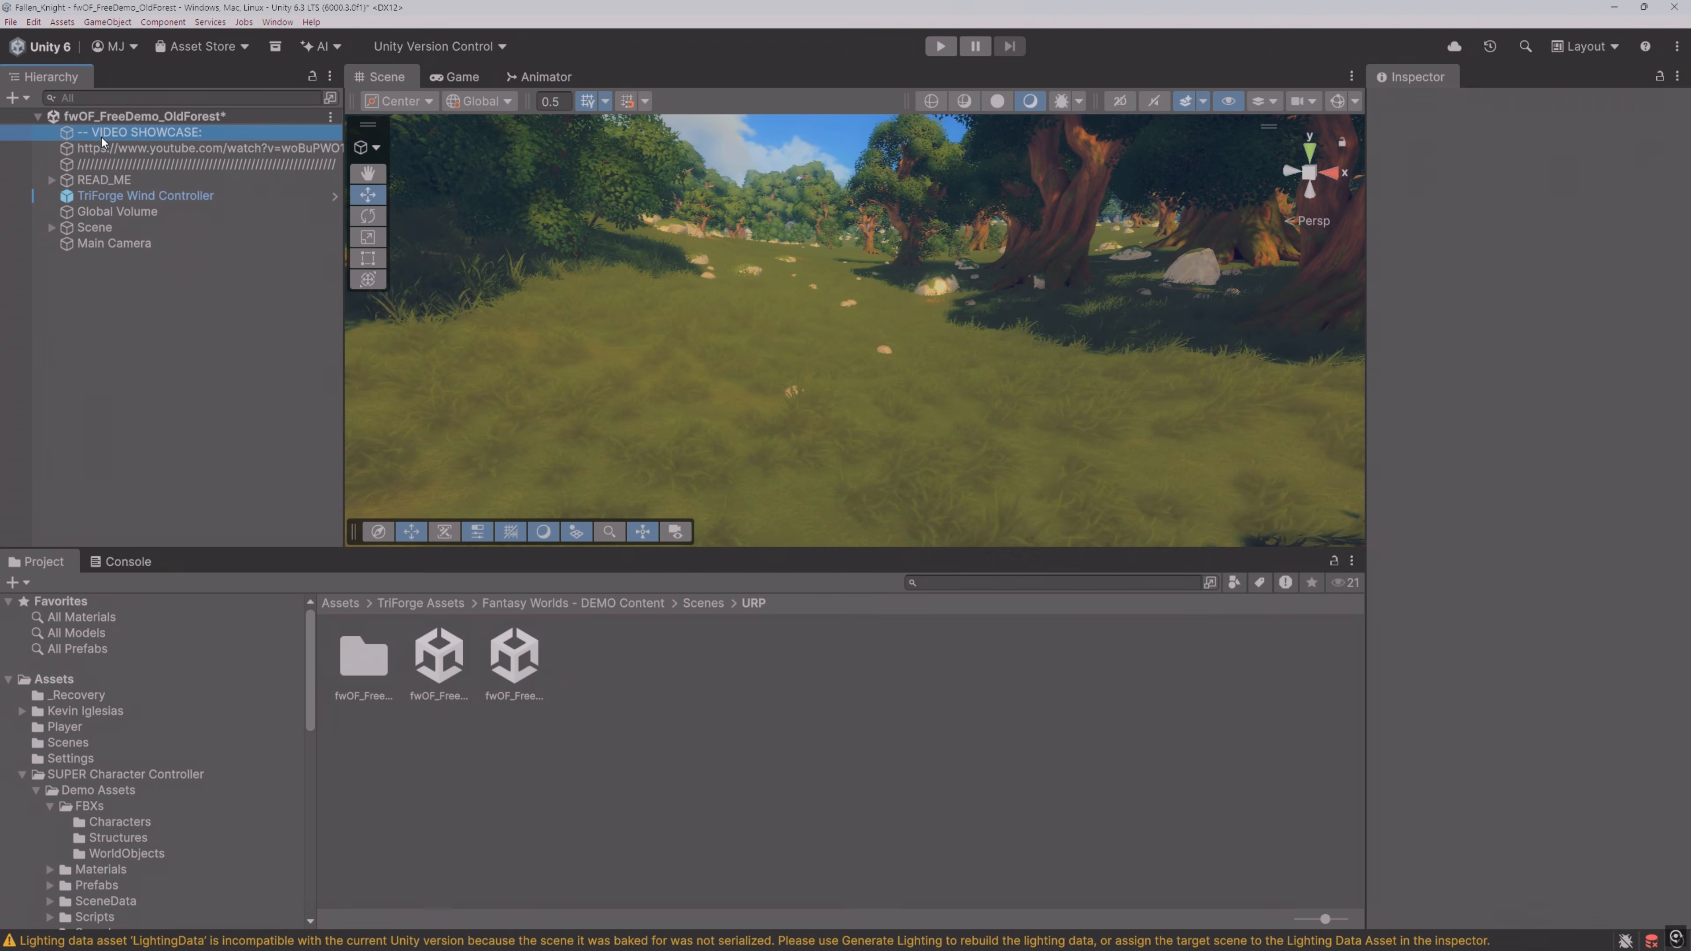
{"action": "key", "text": "Delete"}
{"action": "left_click", "coordinate": [102, 140]}
{"action": "key", "text": "Delete"}
{"action": "left_click", "coordinate": [102, 139]}
{"action": "key", "text": "Delete"}
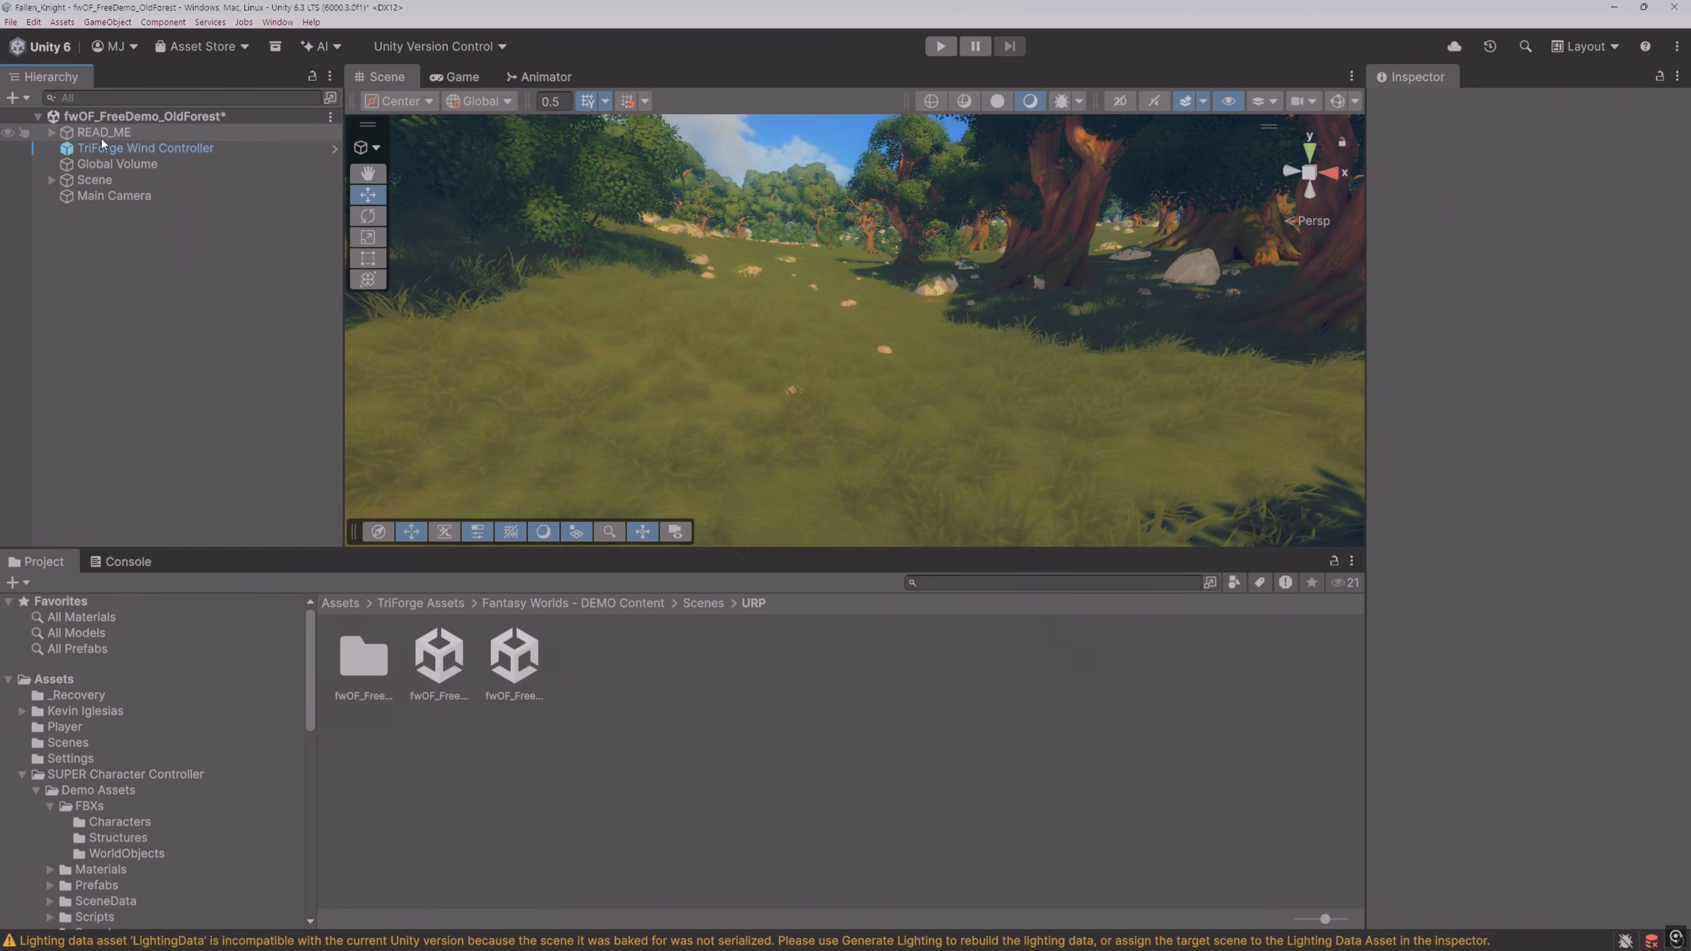
Step: Delete the READ_ME and Main Camera objects from the forest scene
{"action": "left_click", "coordinate": [97, 131]}
{"action": "key", "text": "Delete"}
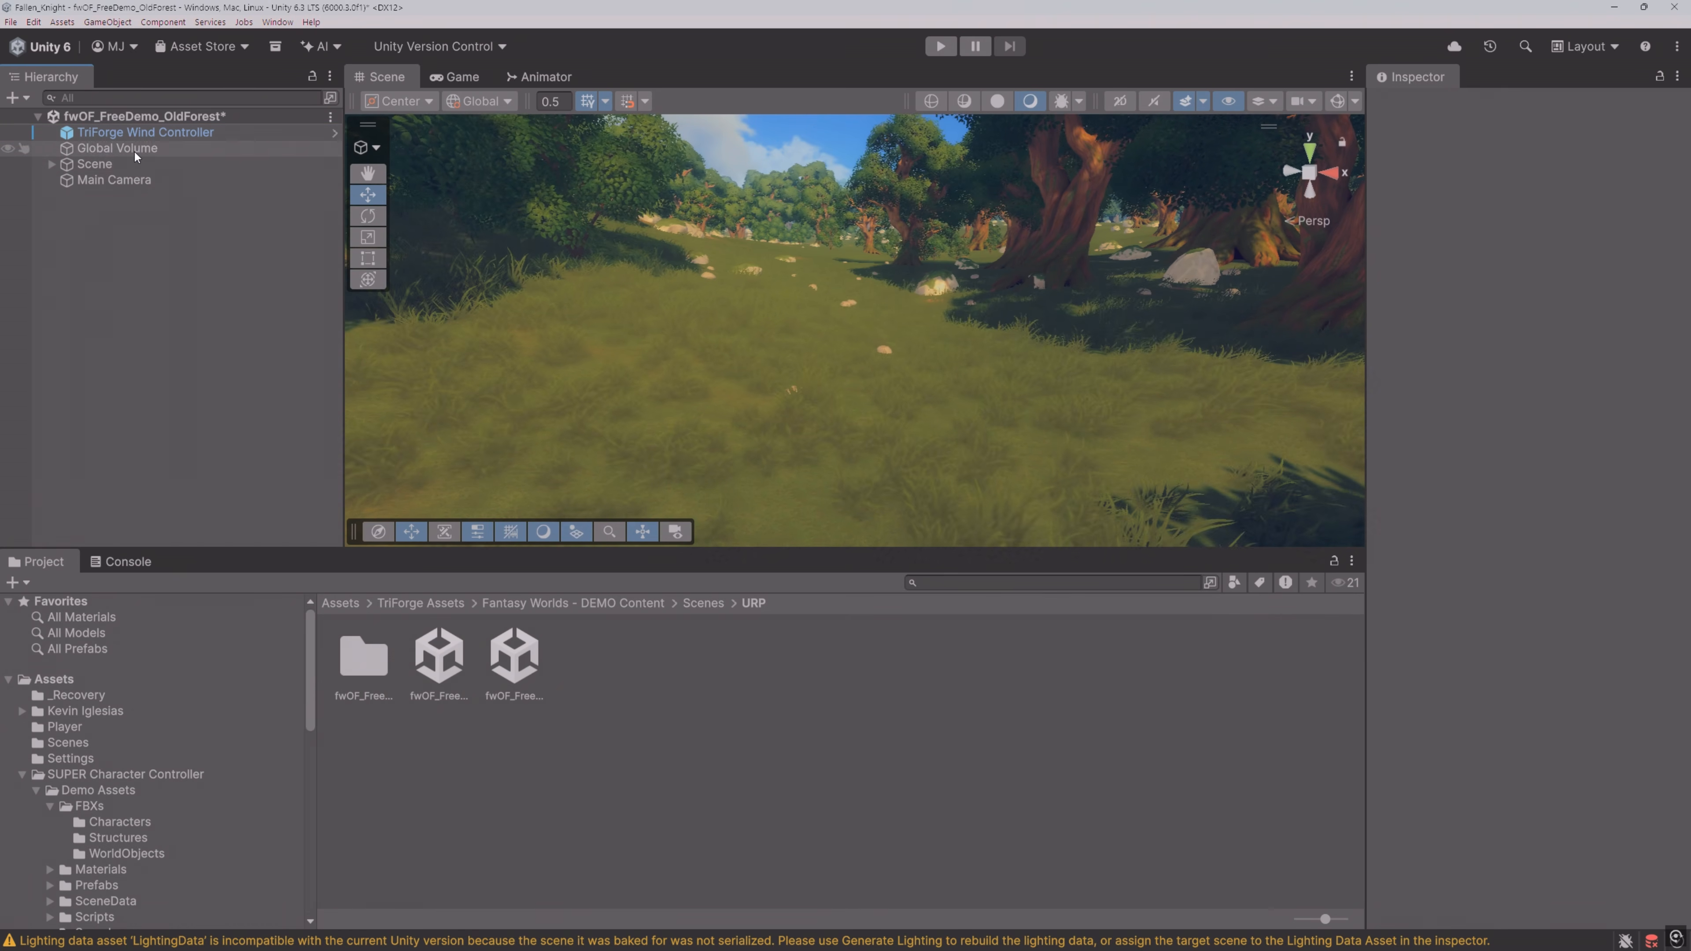
{"action": "left_click", "coordinate": [111, 180]}
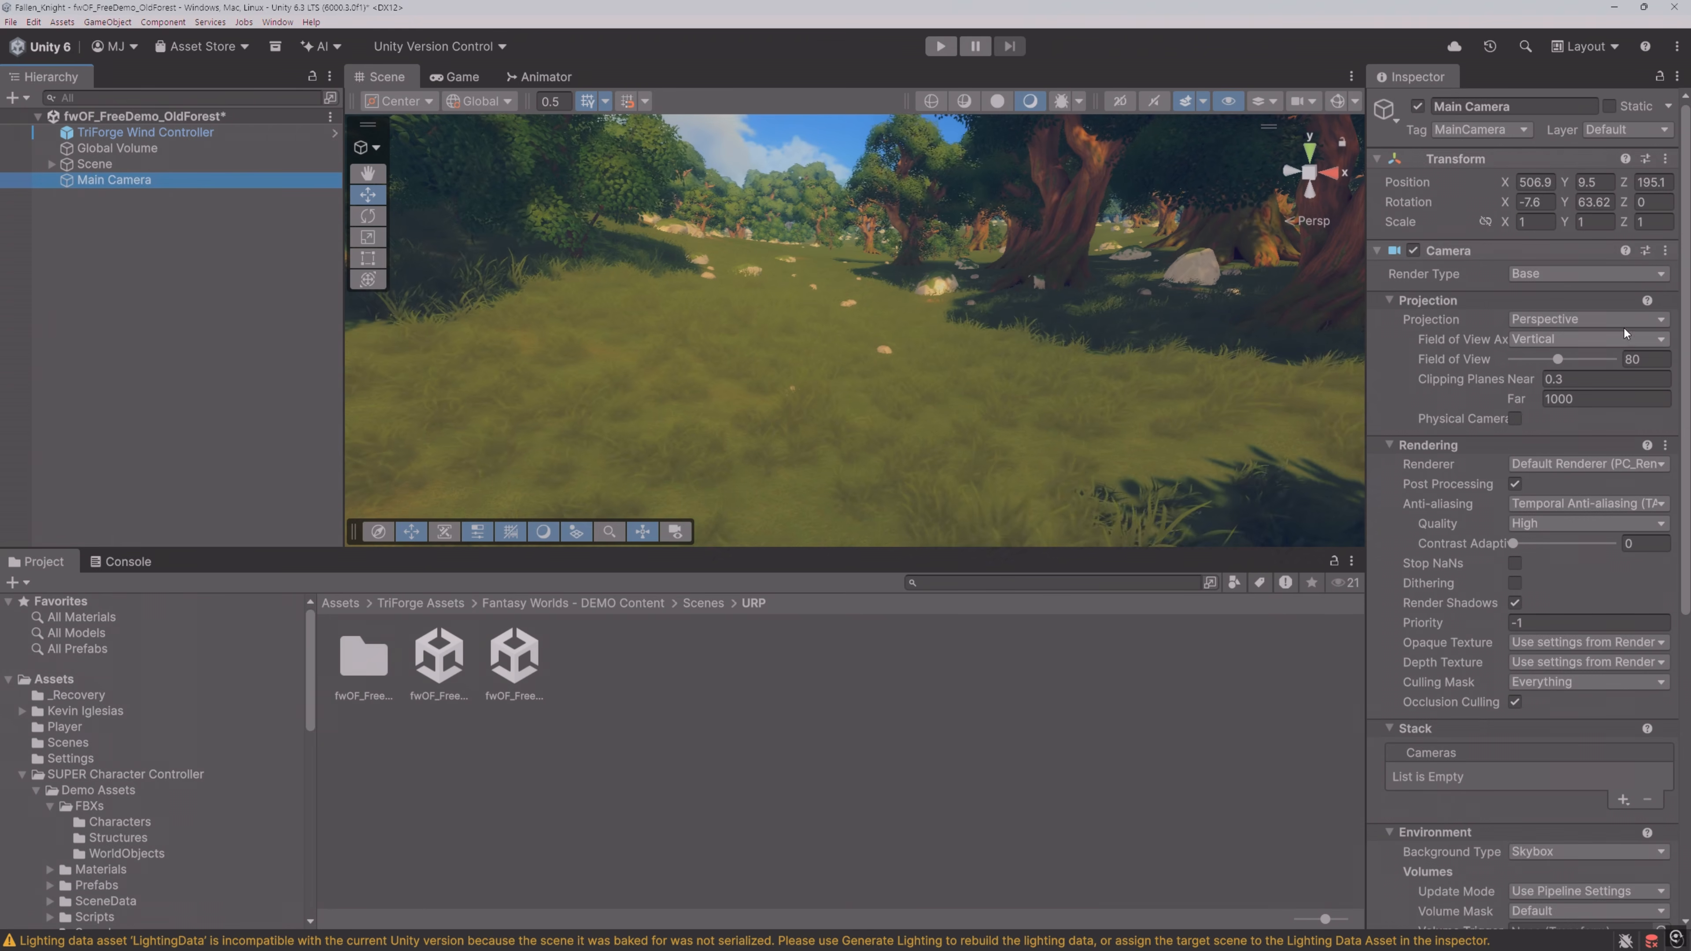
{"action": "key", "text": "Delete"}
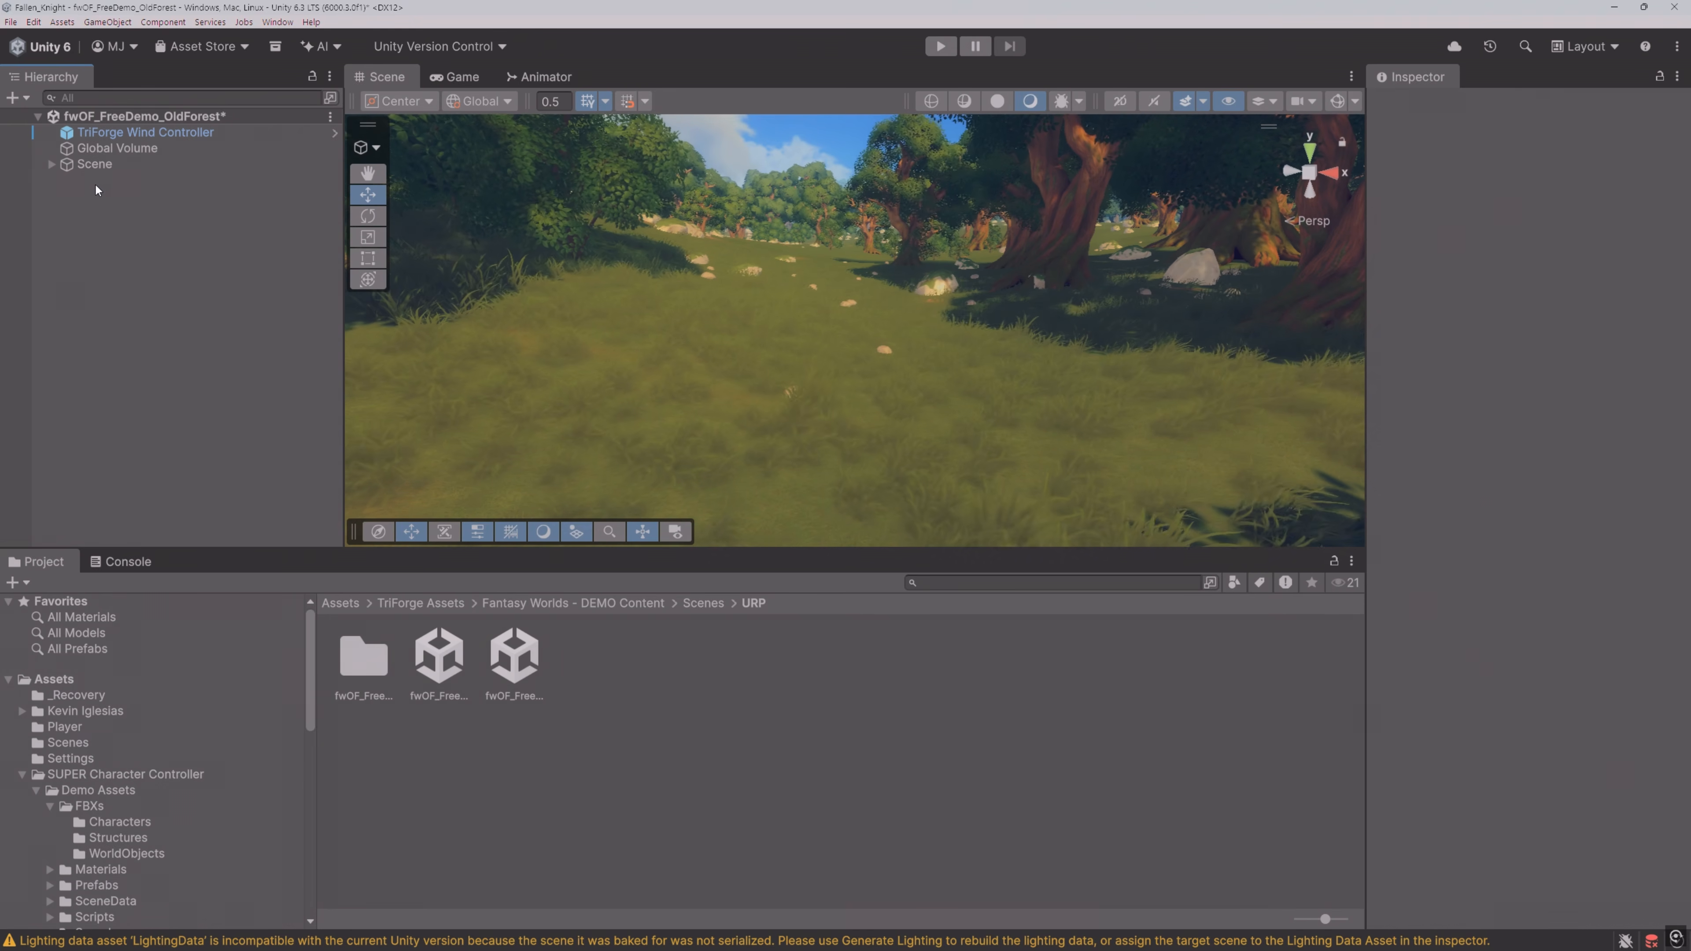
Step: Place the Fallen_Knight prefab from Assets/Player on the forest grass at scale 2 and Y position 4.5, and briefly play-test it
{"action": "left_click", "coordinate": [70, 727]}
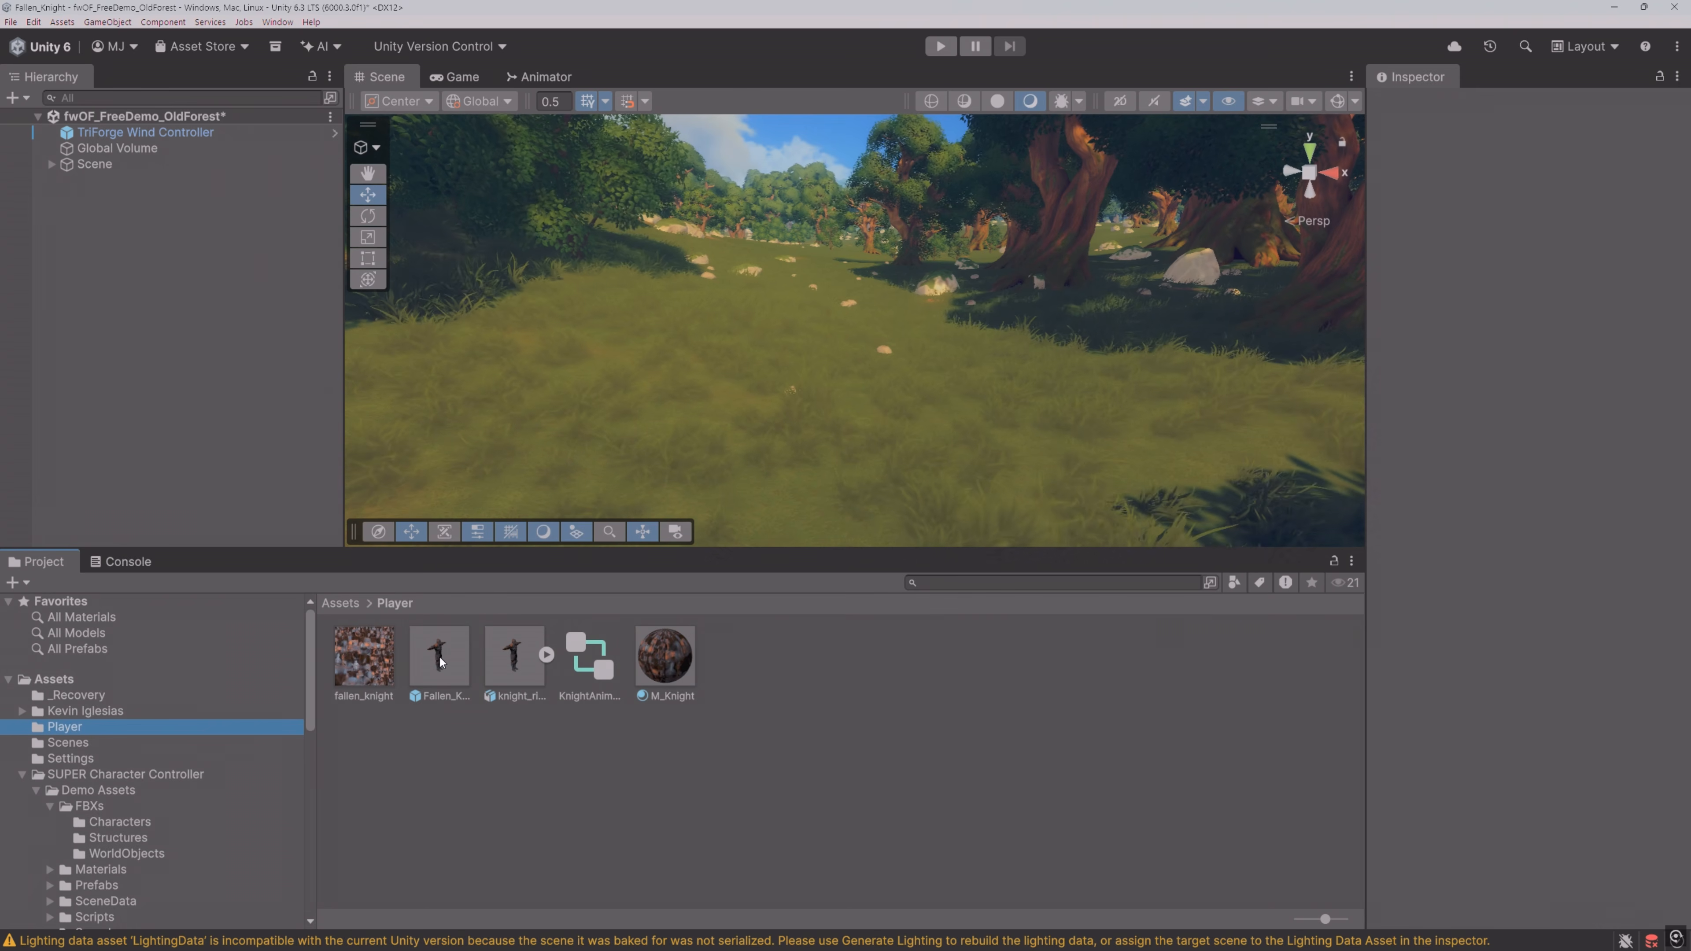
{"action": "left_click_drag", "start_coordinate": [439, 656], "coordinate": [769, 466]}
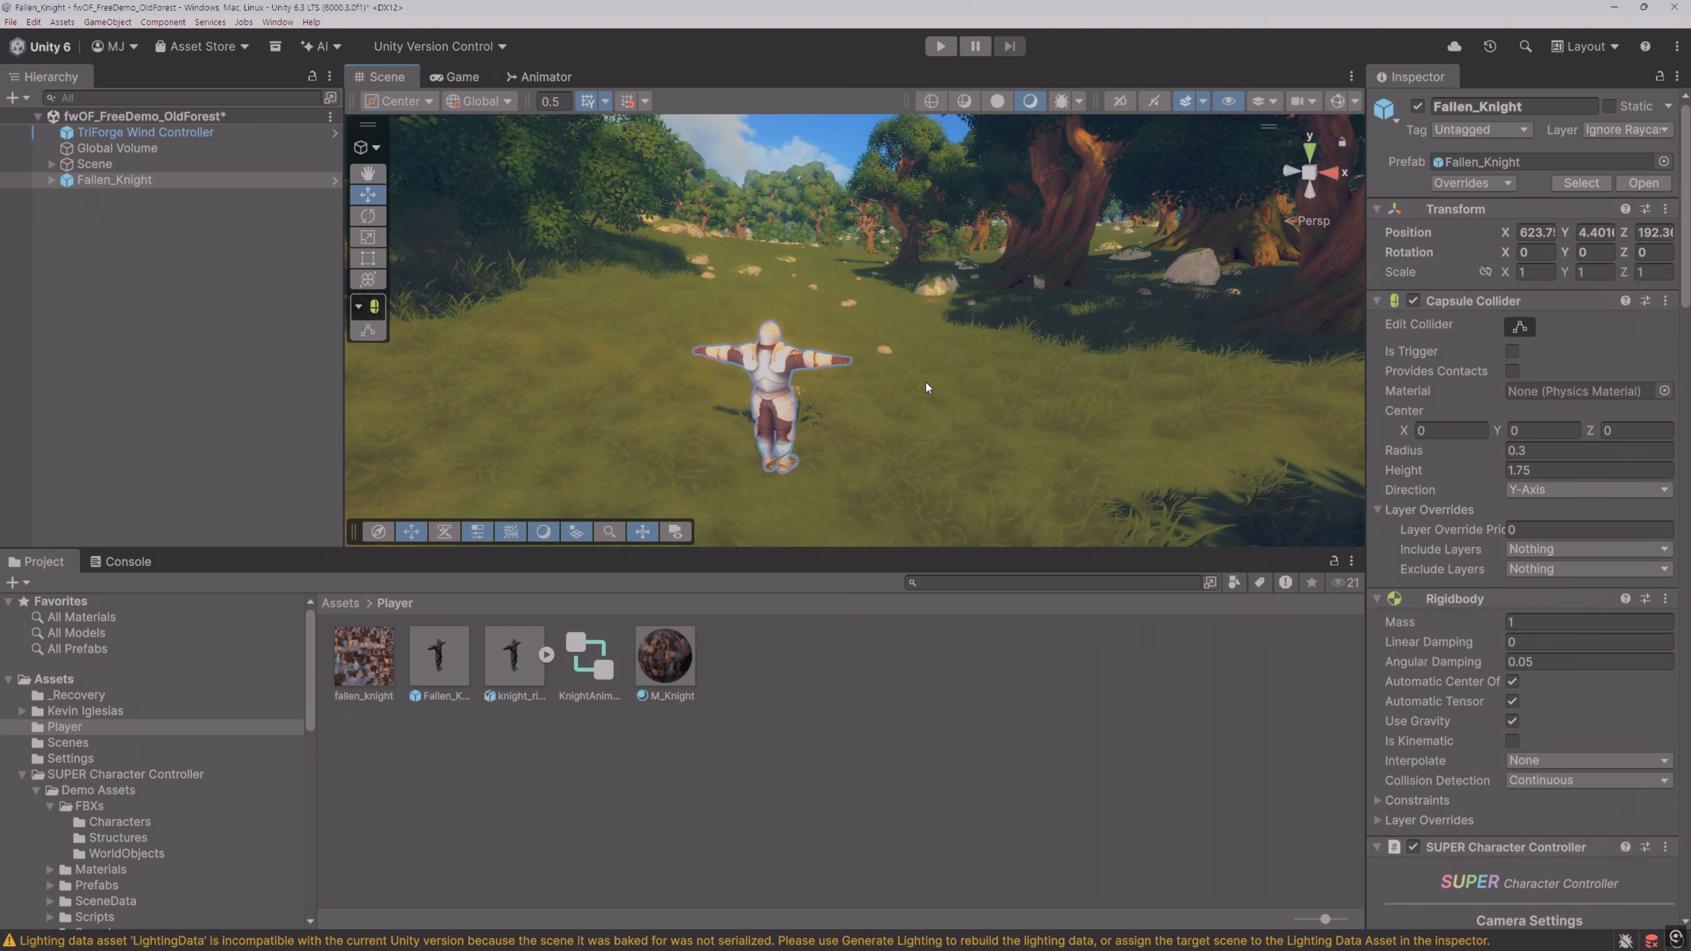
{"action": "right_click_drag", "start_coordinate": [927, 382], "coordinate": [373, 336]}
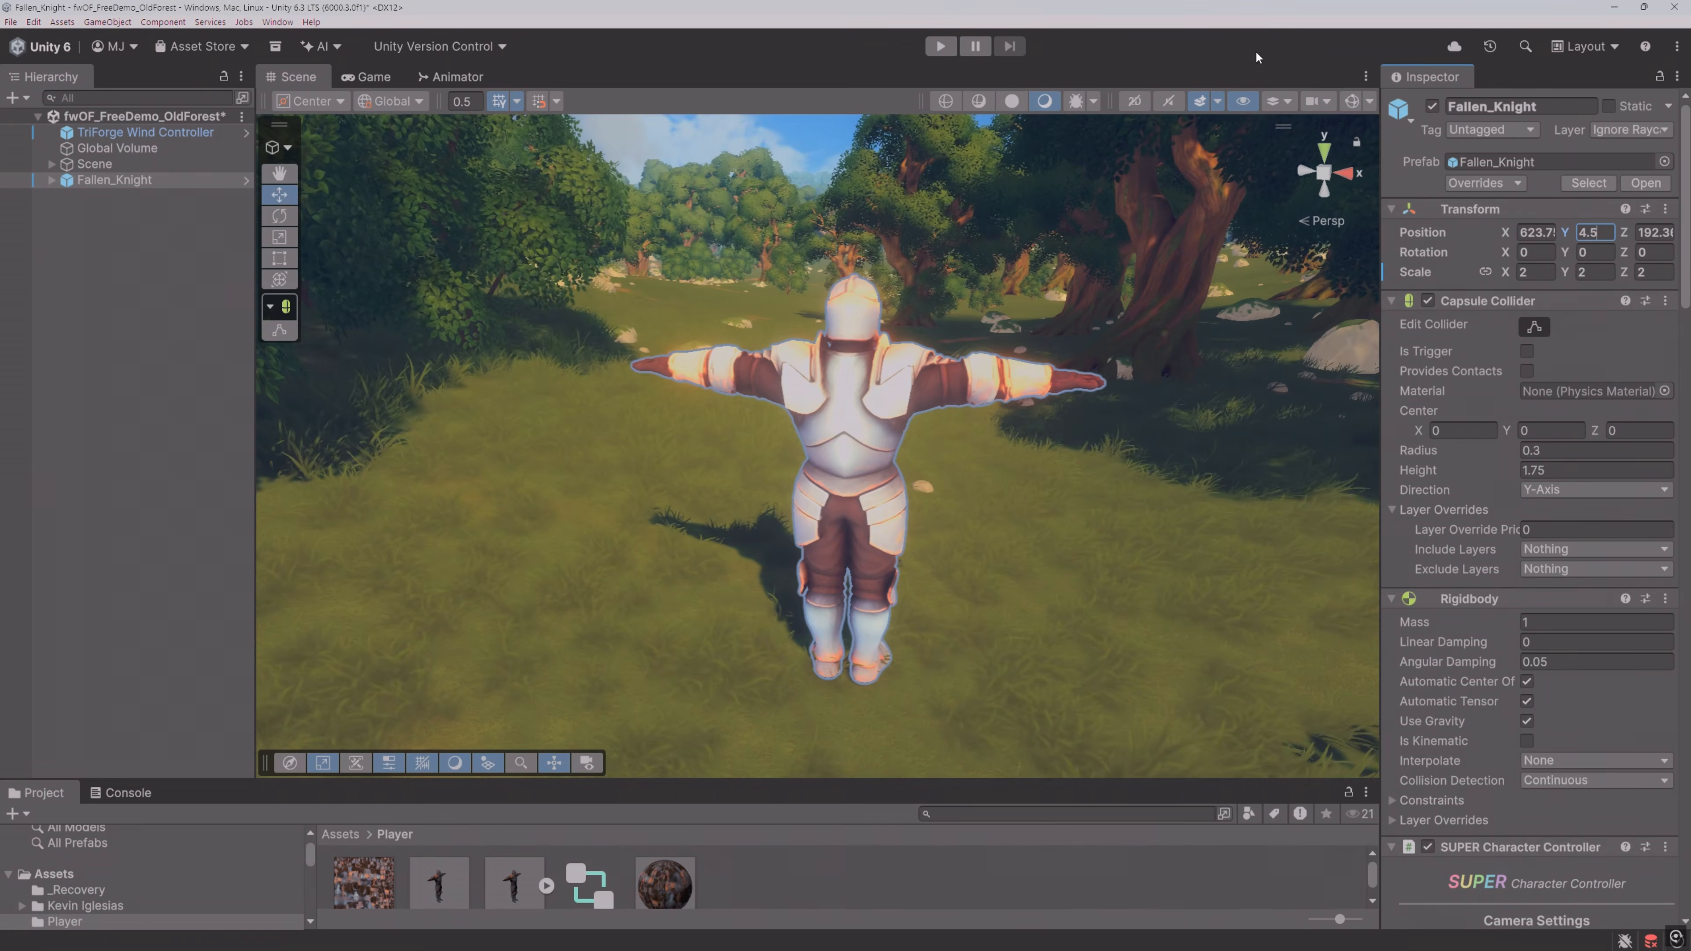
{"action": "left_click", "coordinate": [941, 46]}
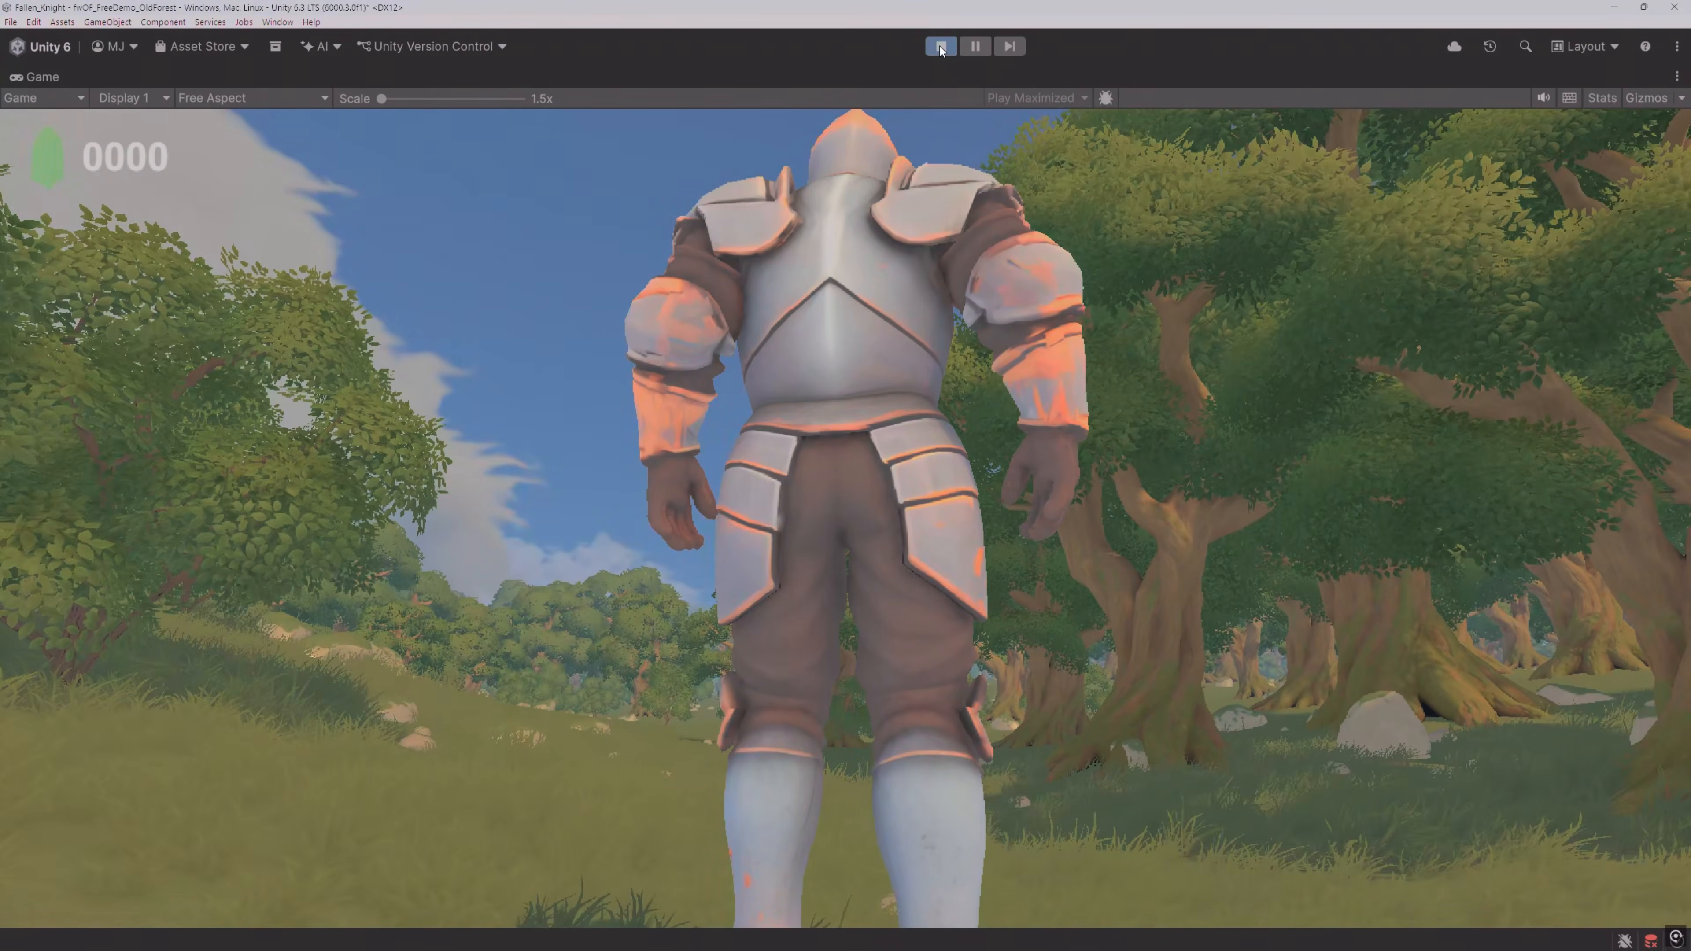
{"action": "left_click", "coordinate": [935, 46]}
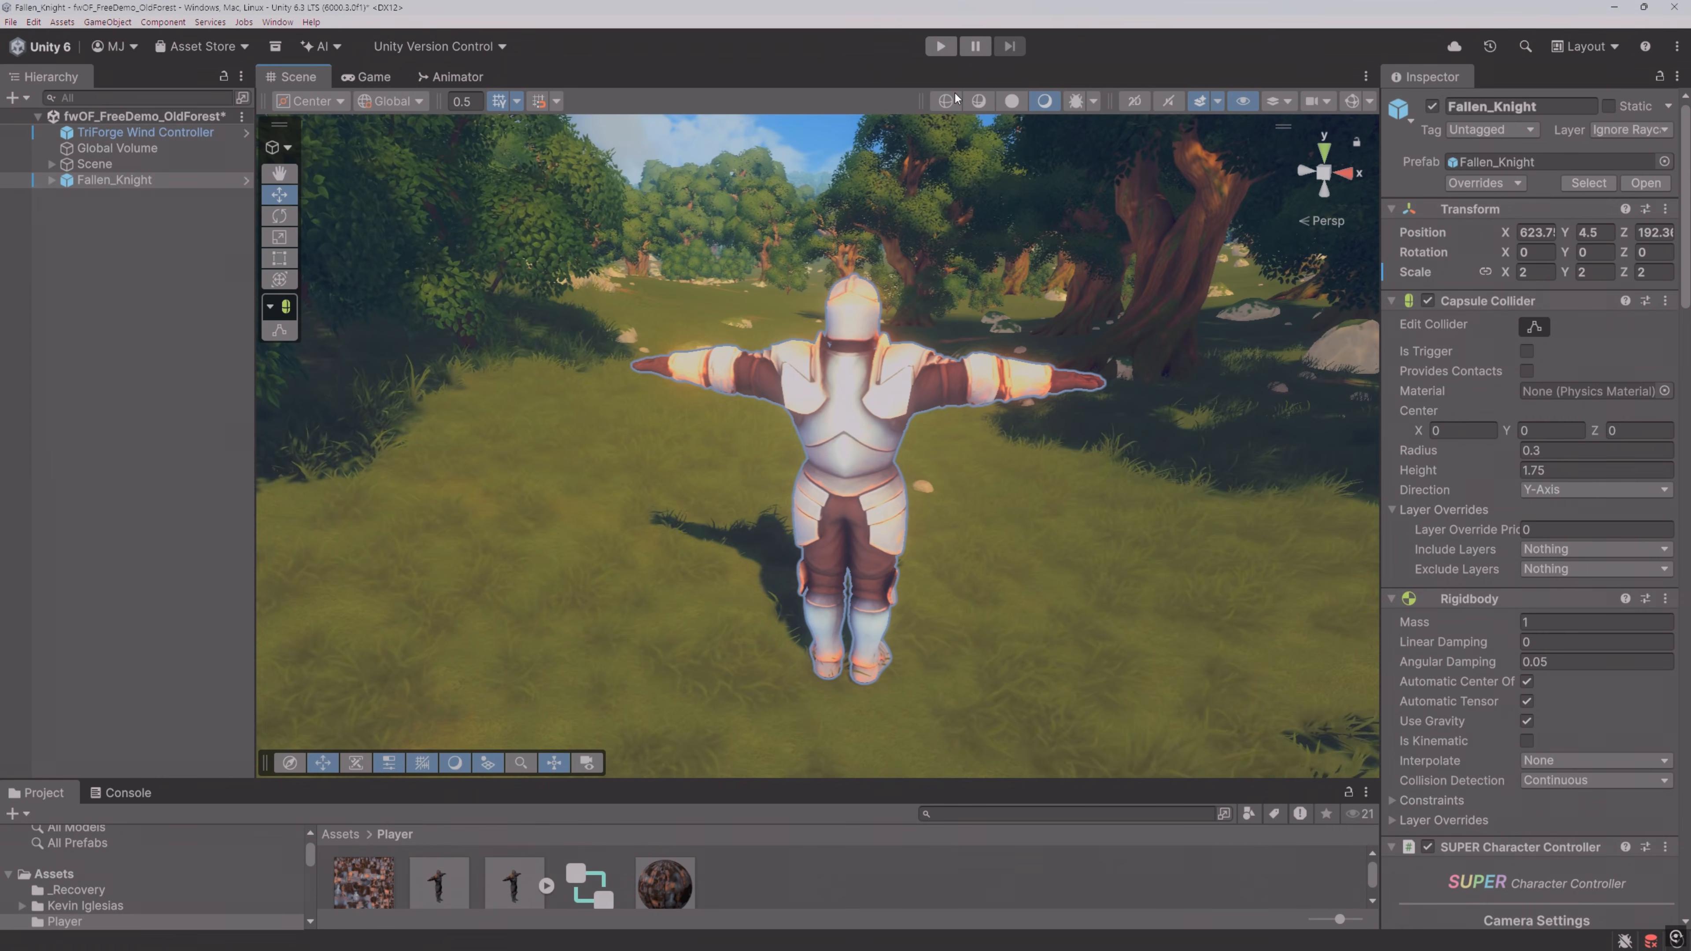
Step: Look through Fallen_Knight's component settings, run the scene again to view the knight from the front, and stop the test
{"action": "scroll", "coordinate": [1531, 533], "scroll_direction": "down", "scroll_amount": 10}
{"action": "scroll", "coordinate": [1532, 533], "scroll_direction": "down", "scroll_amount": 15}
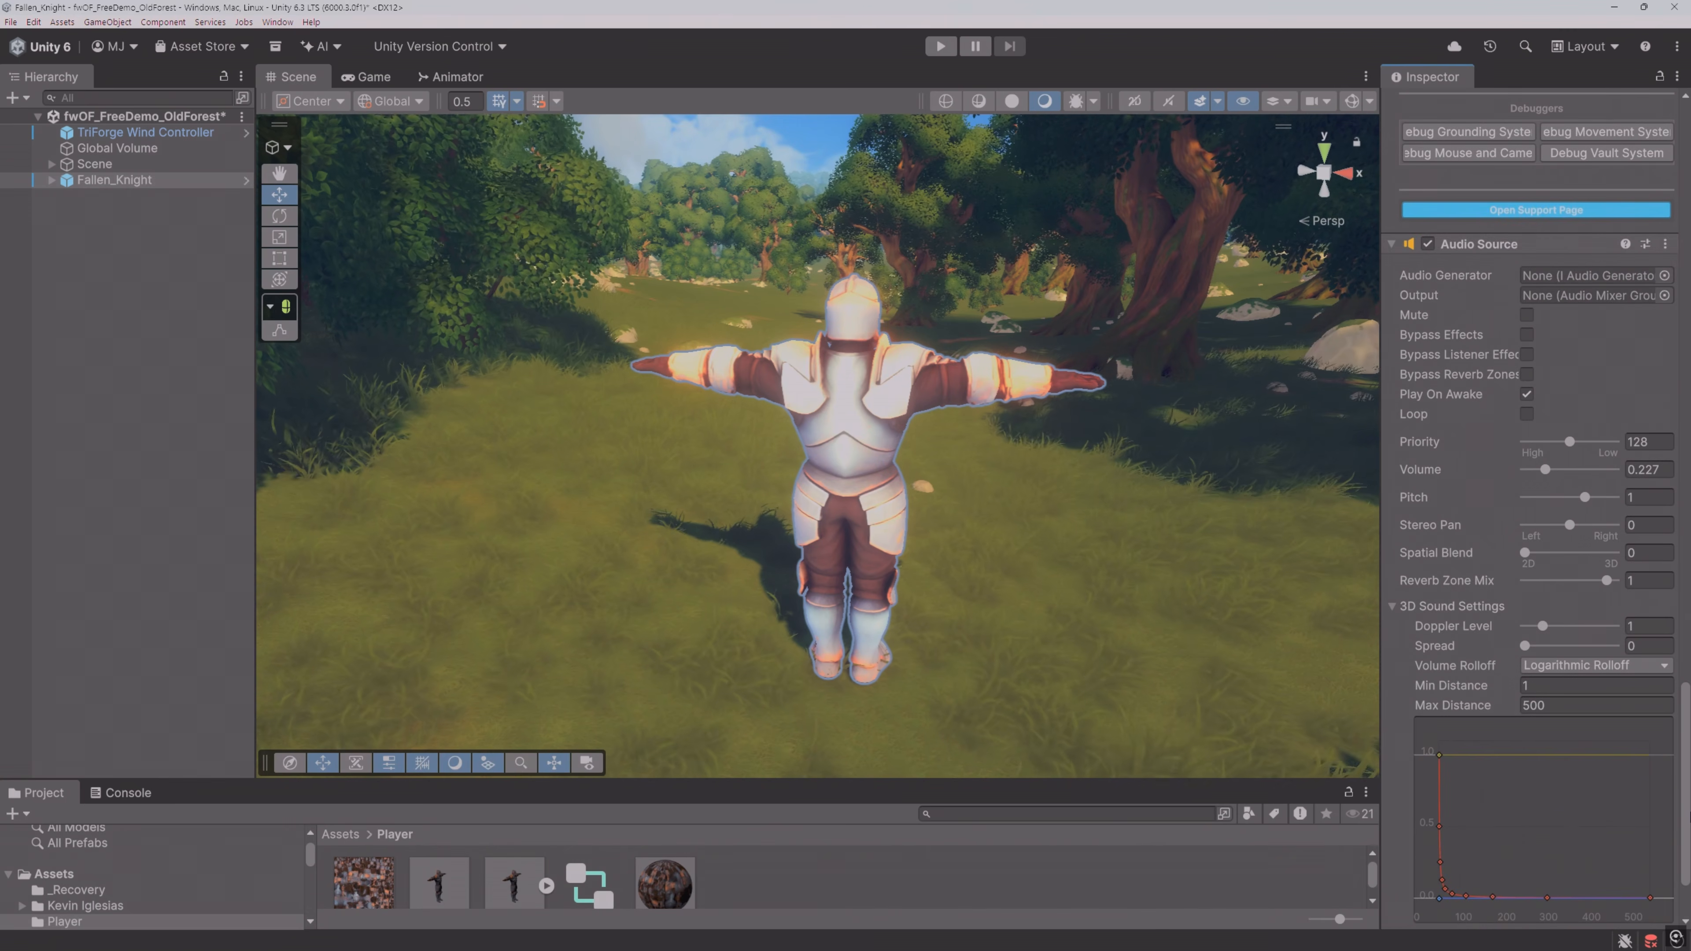
{"action": "scroll", "coordinate": [1532, 533], "scroll_direction": "up", "scroll_amount": 14}
{"action": "key", "text": "ctrl+p"}
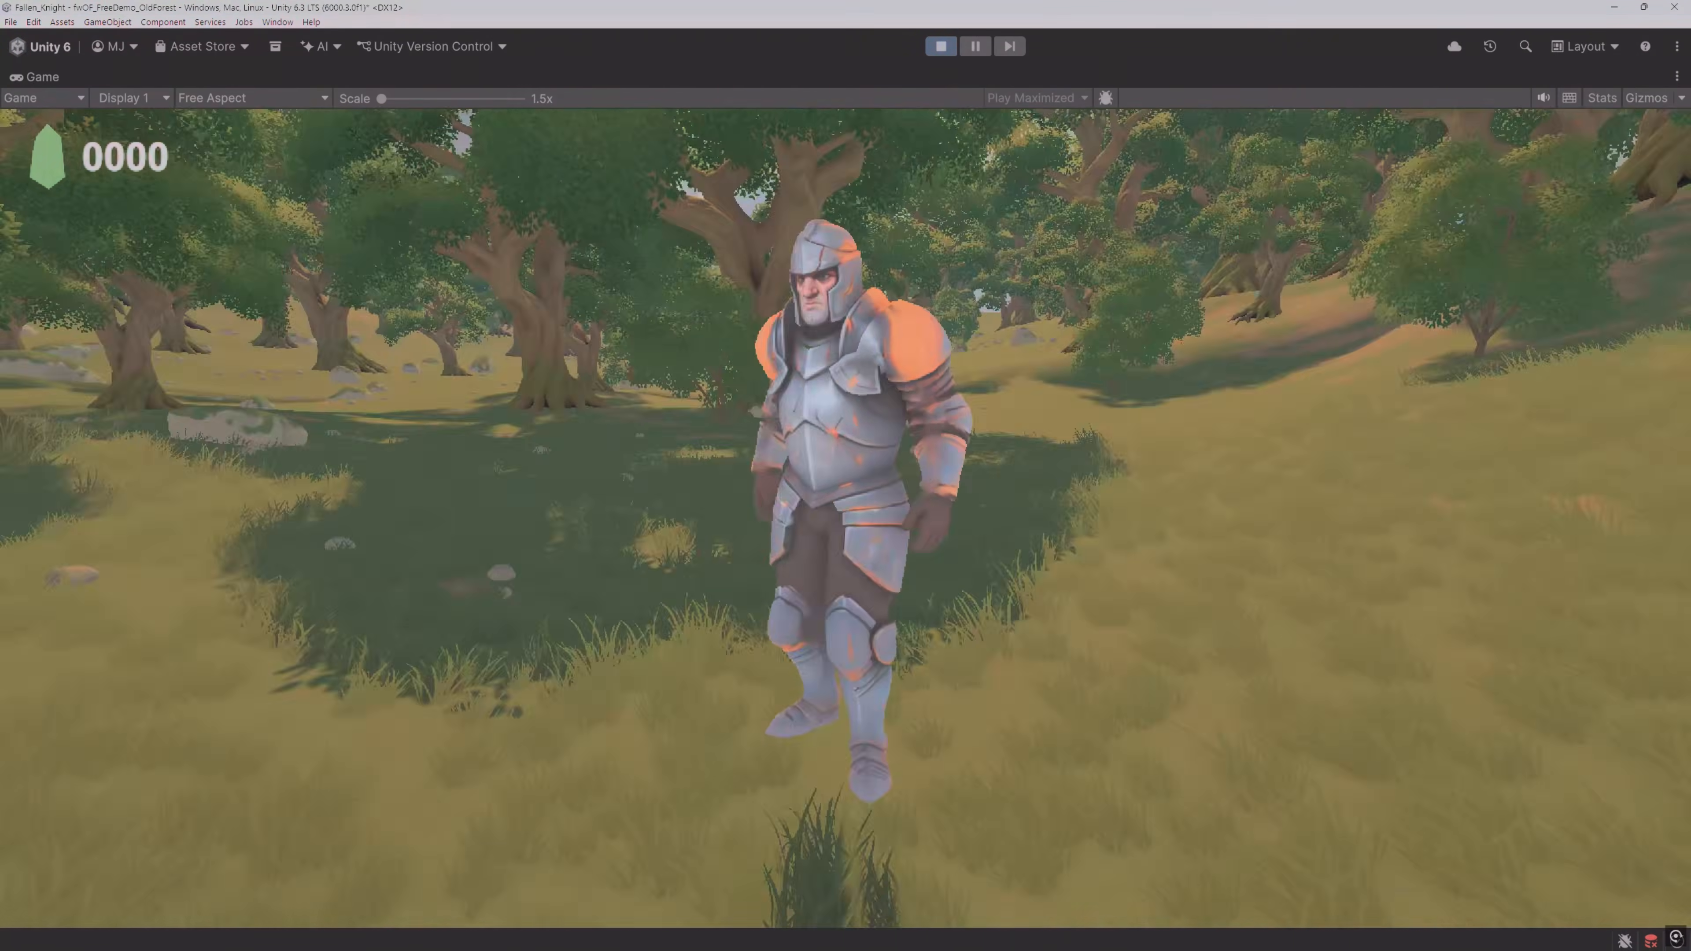
{"action": "key", "text": "Escape"}
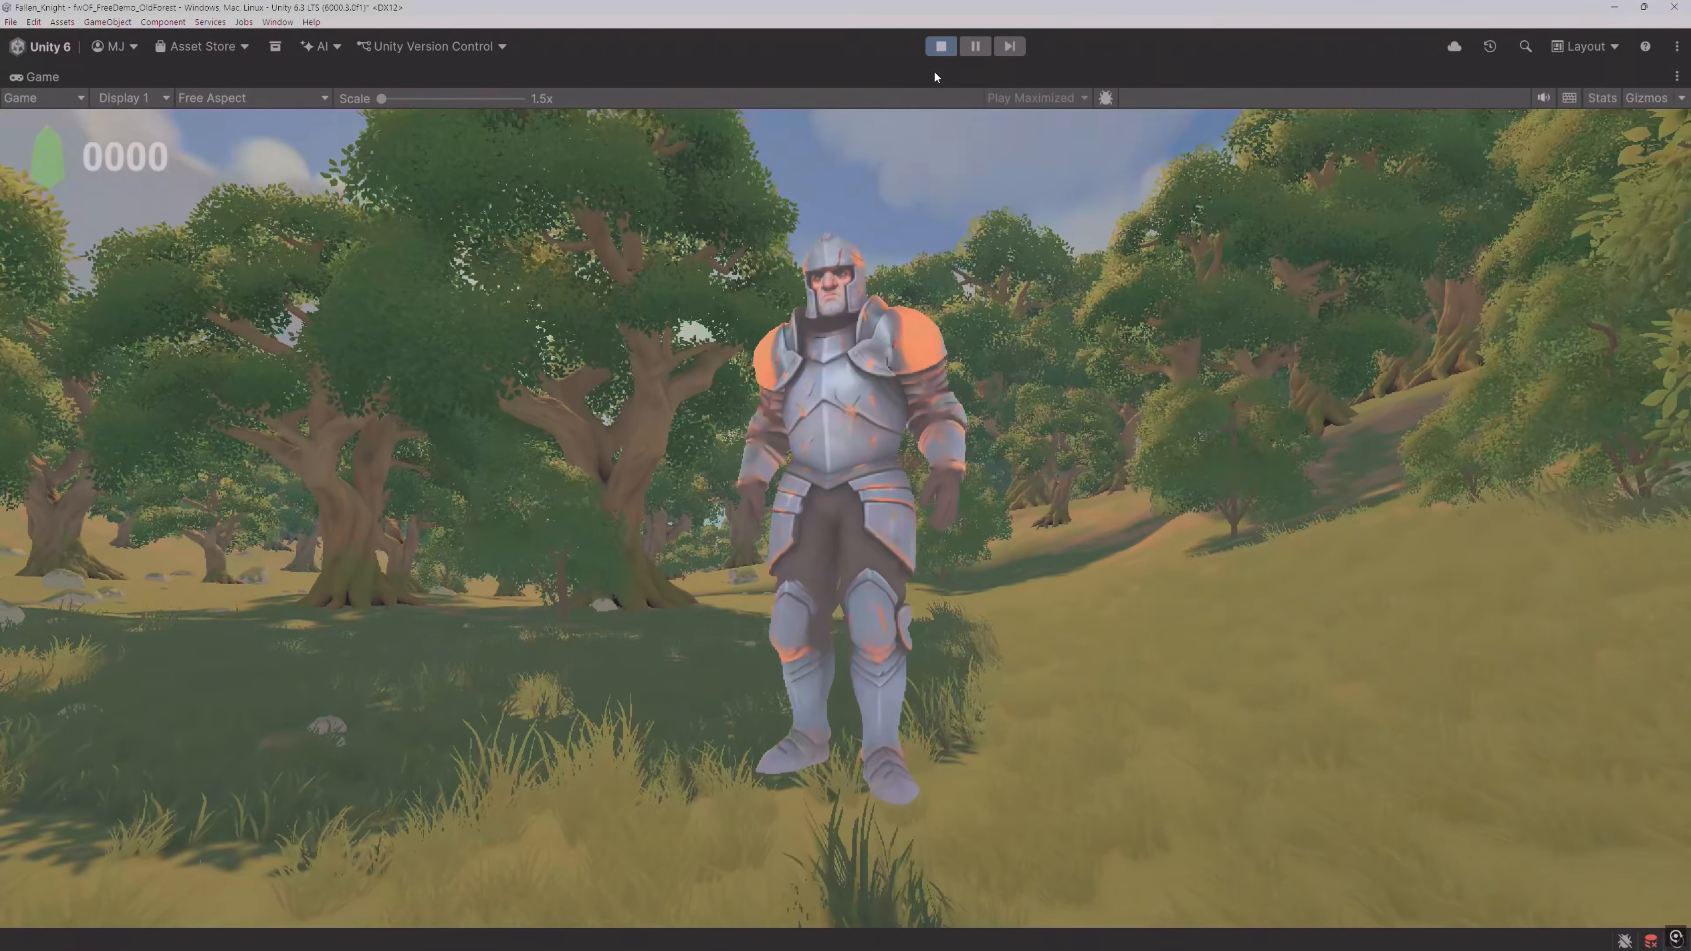
{"action": "left_click", "coordinate": [941, 46]}
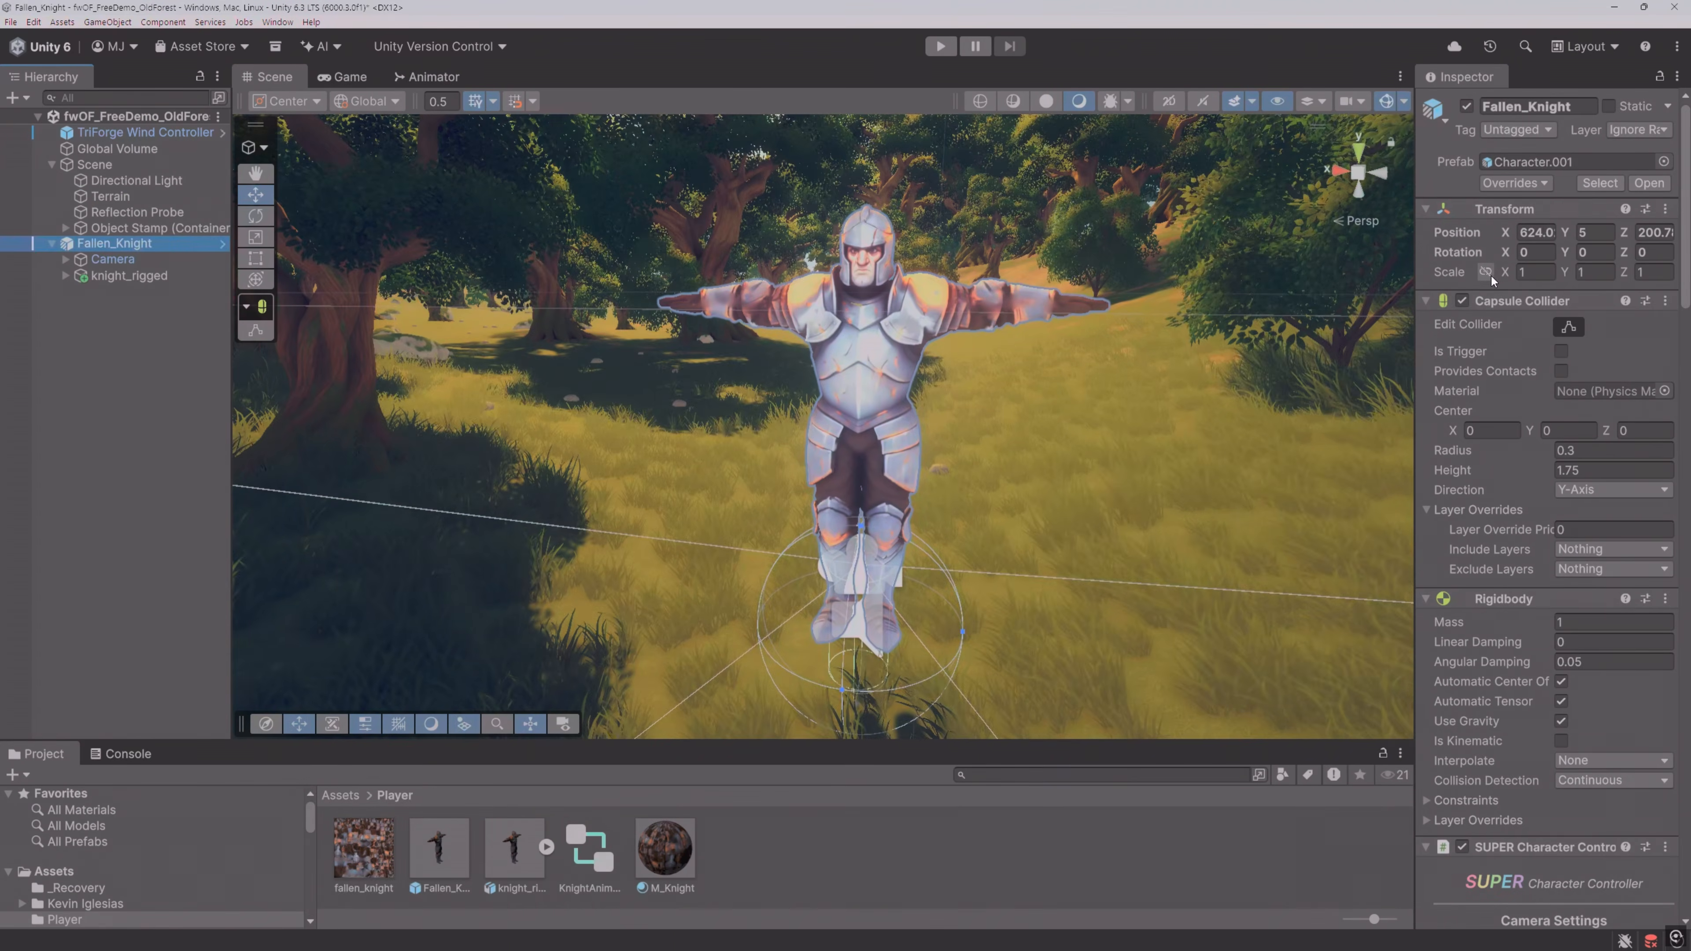
Step: Play-test the forest scene by walking and sprinting the knight through the grass, and stop the test
{"action": "left_click", "coordinate": [939, 46]}
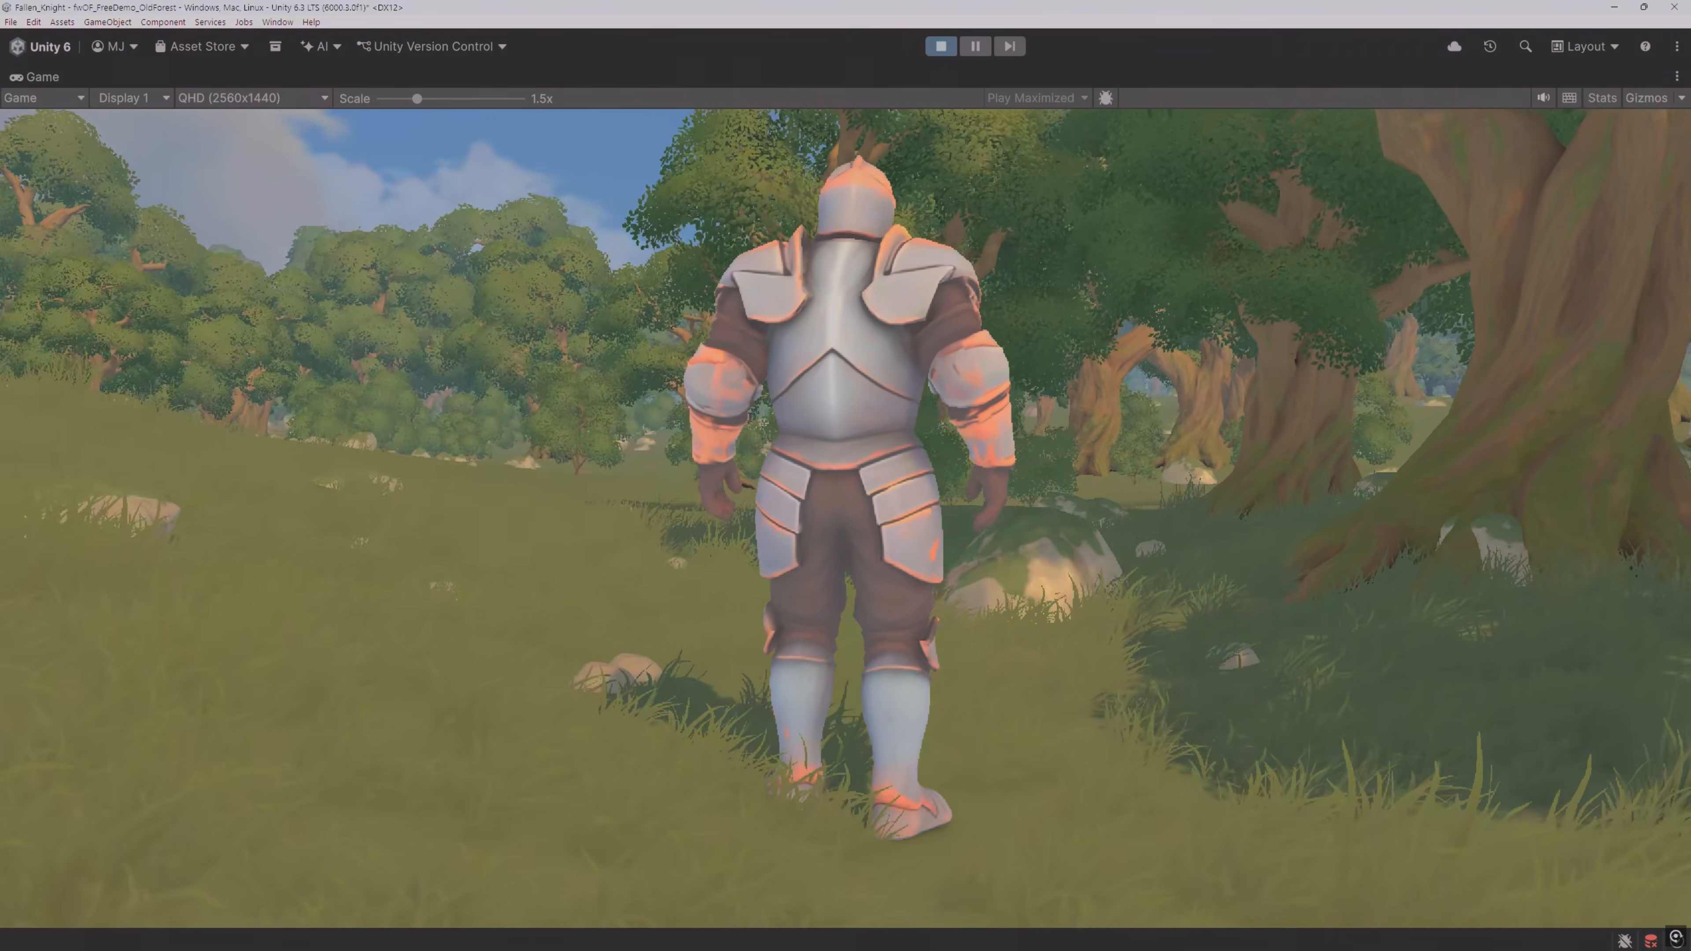
{"action": "key", "text": "d"}
{"action": "key", "text": "w"}
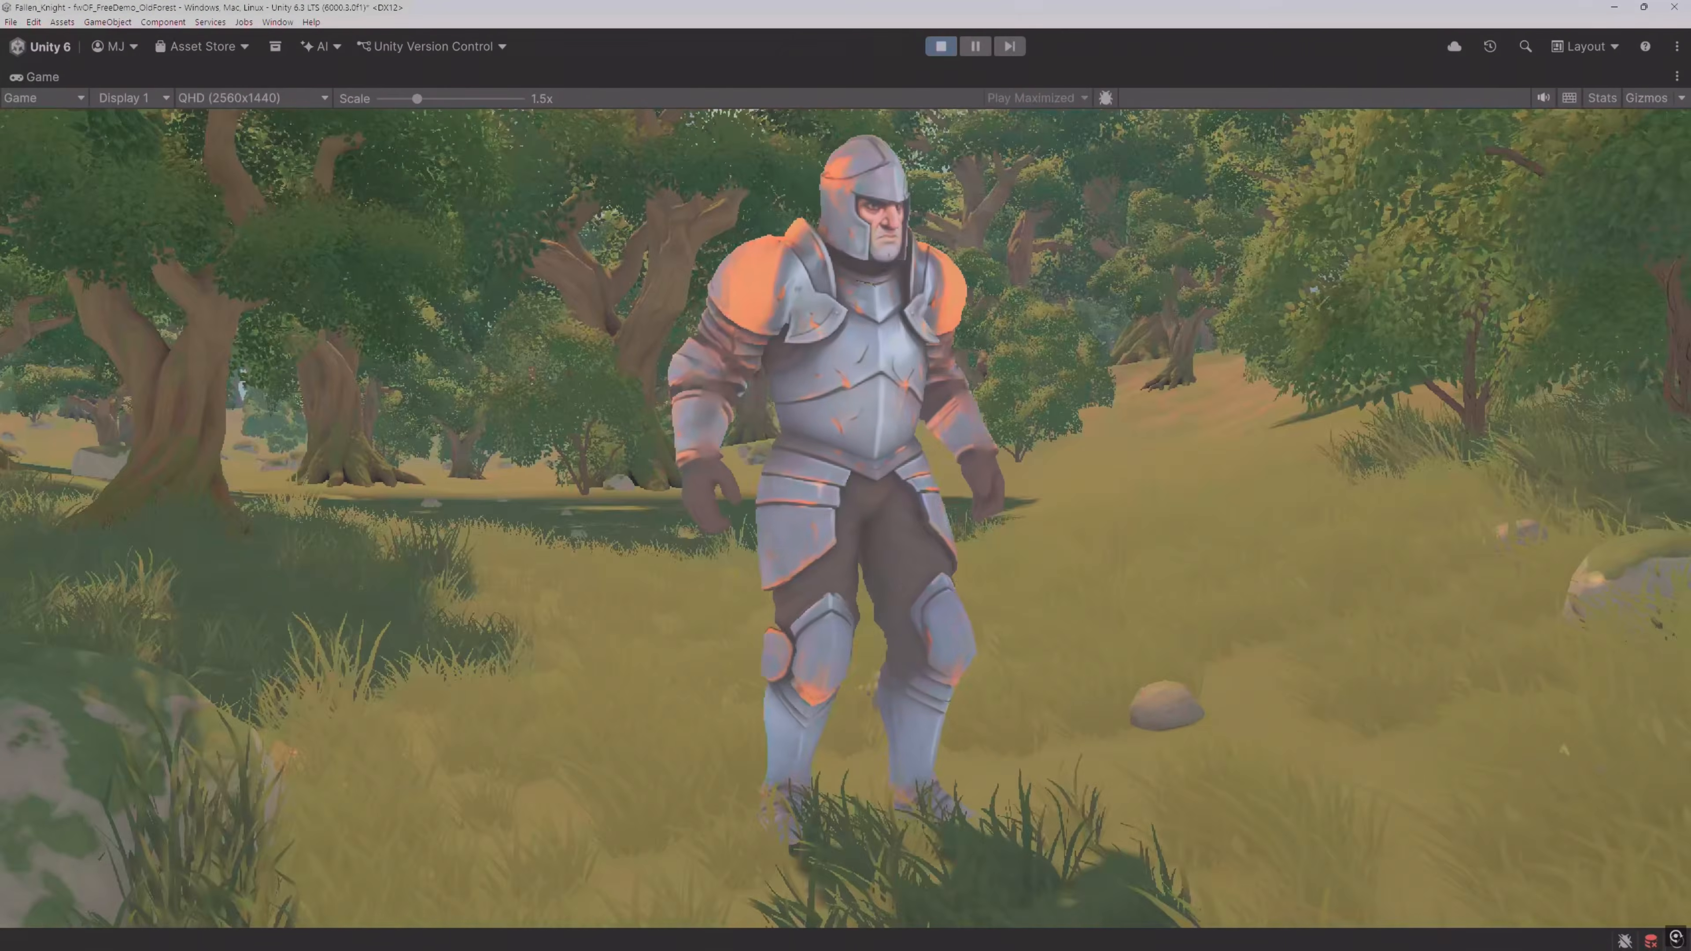
{"action": "key", "text": "w"}
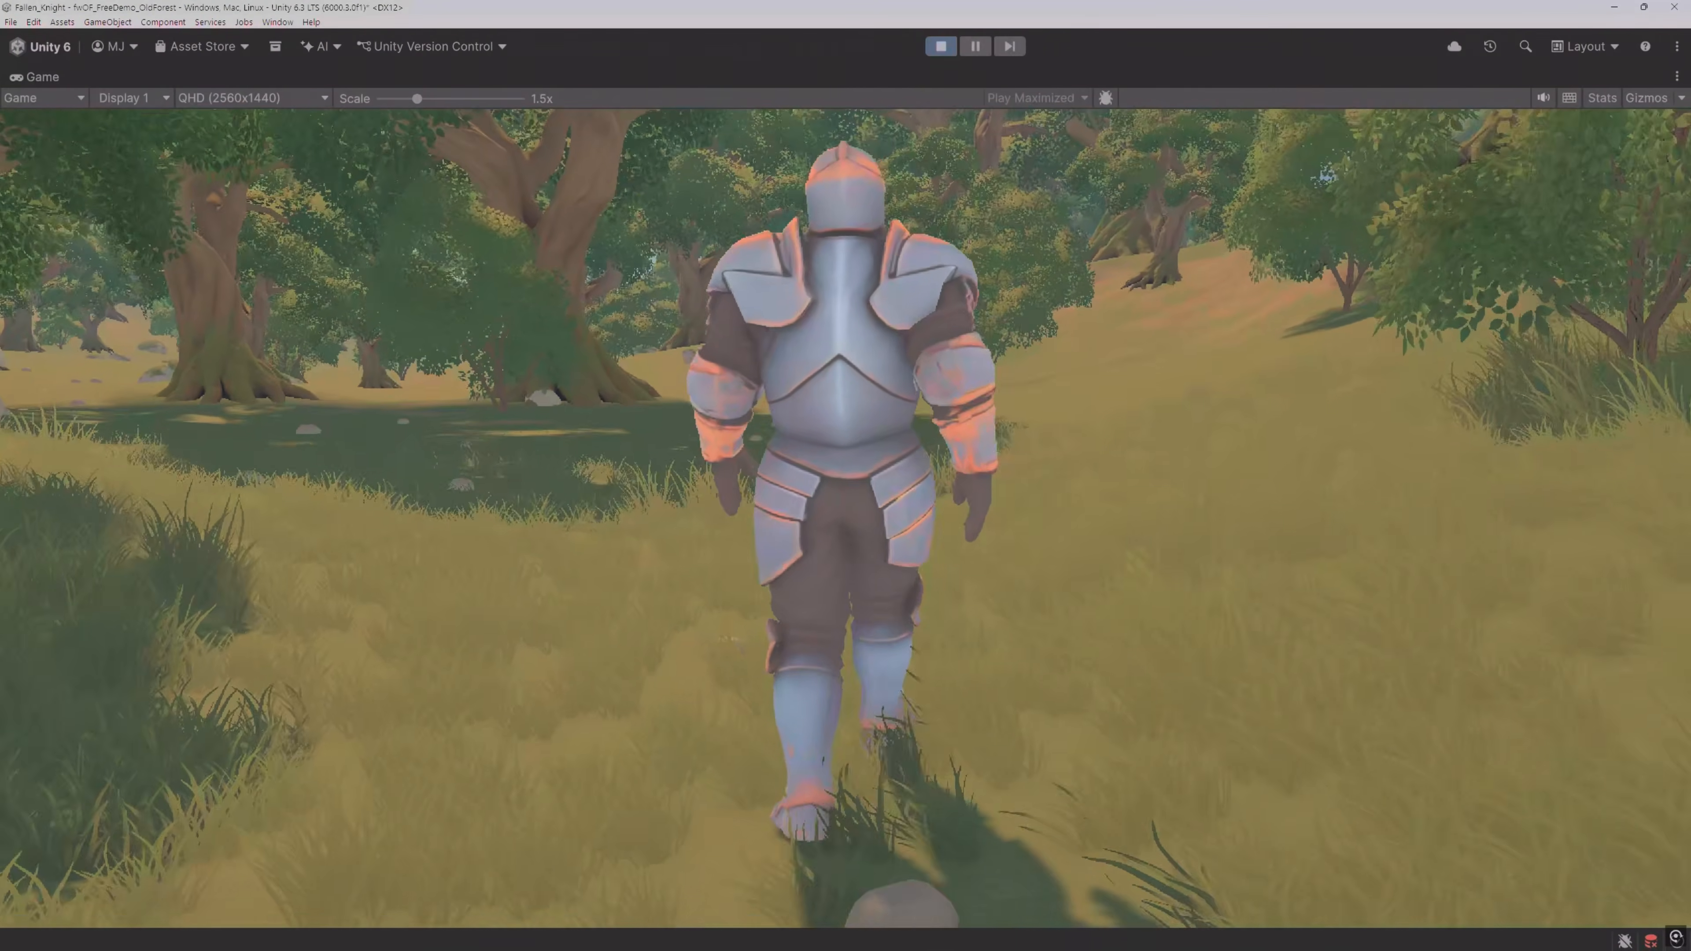
{"action": "key", "text": "shift+w"}
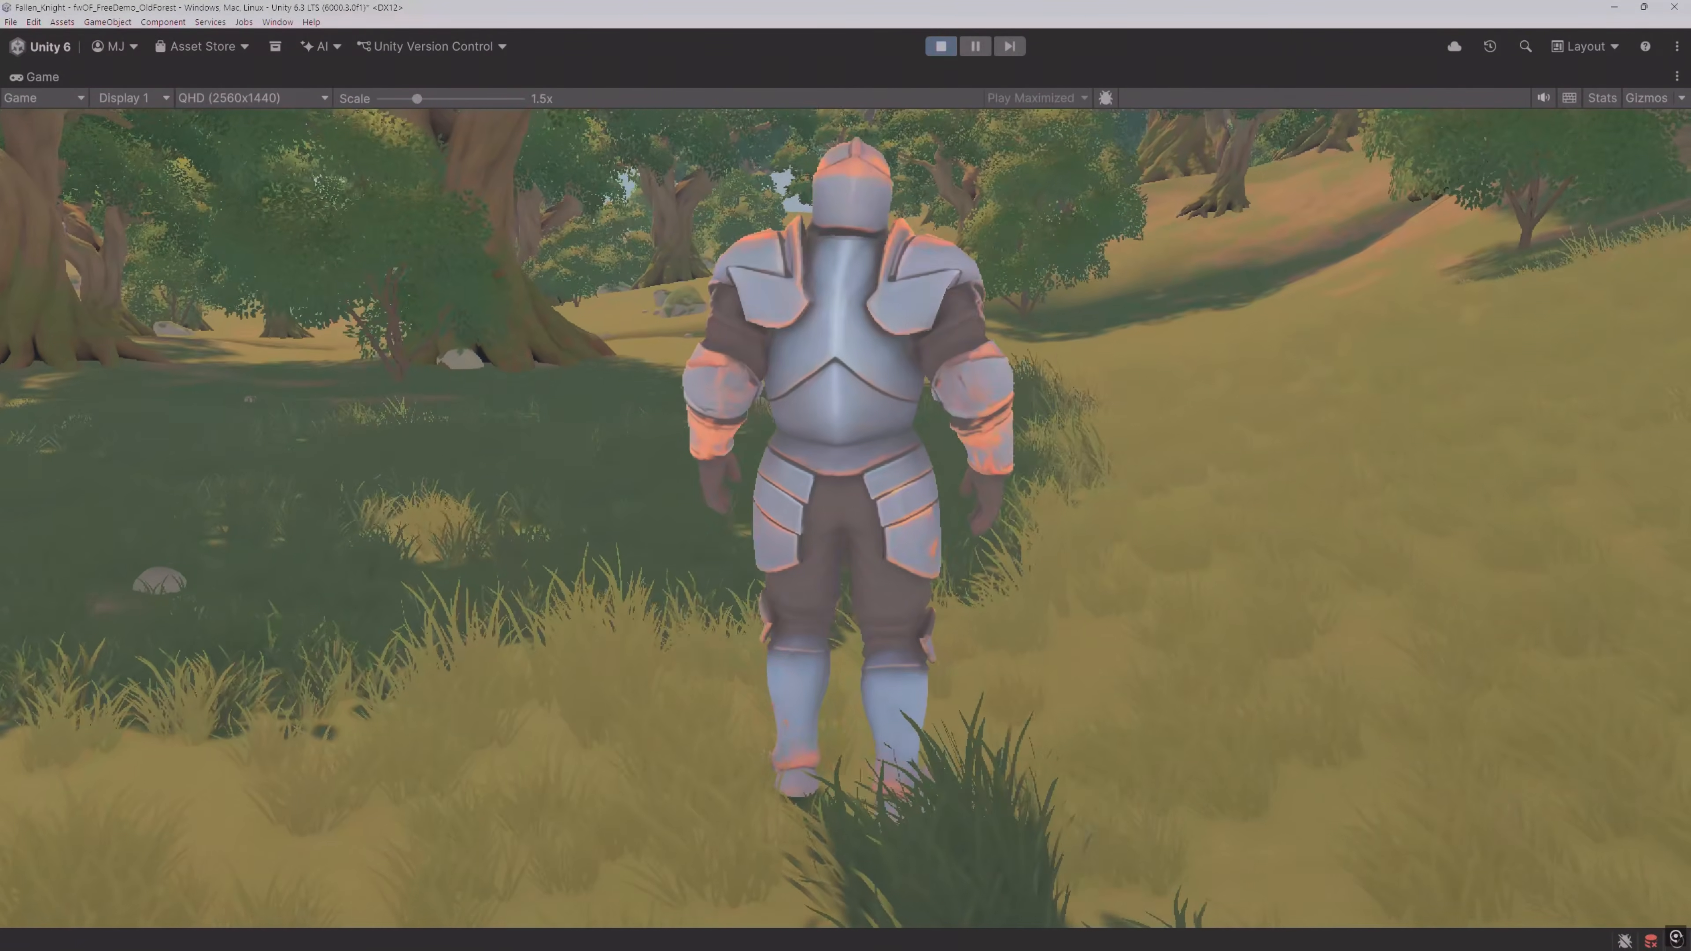
{"action": "key", "text": "Escape"}
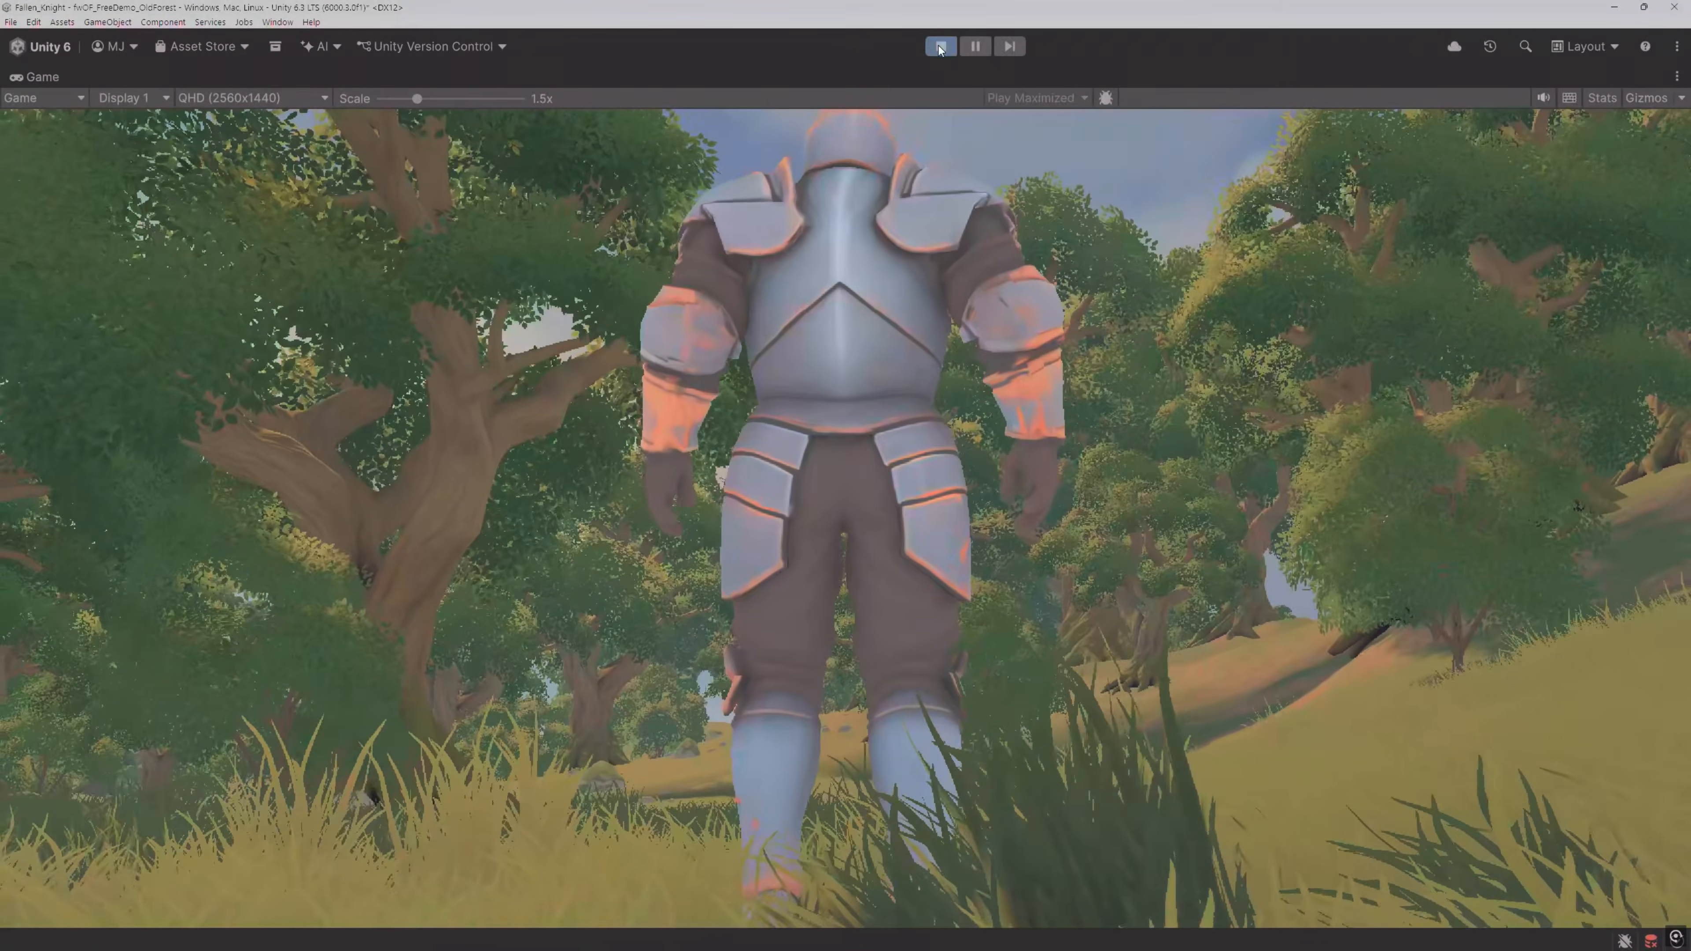
{"action": "left_click", "coordinate": [938, 45]}
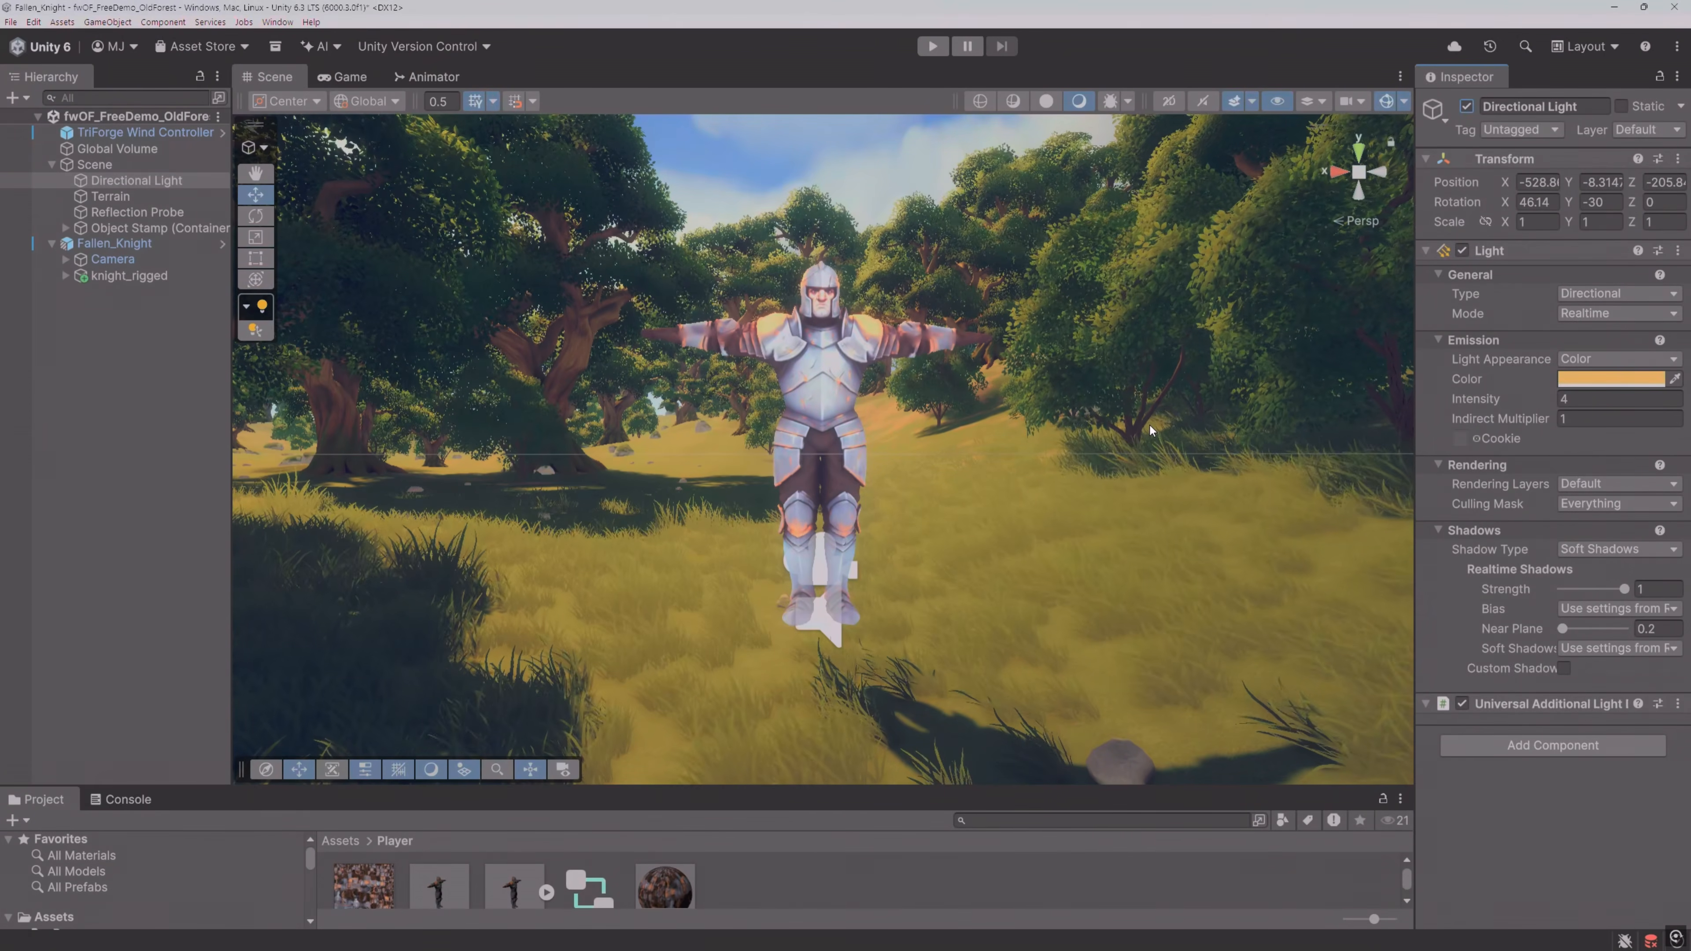
Step: Set the Directional Light's appearance to Filter and Temperature with a temperature of 11428 Kelvin and an intensity of 2
{"action": "left_click", "coordinate": [1658, 360]}
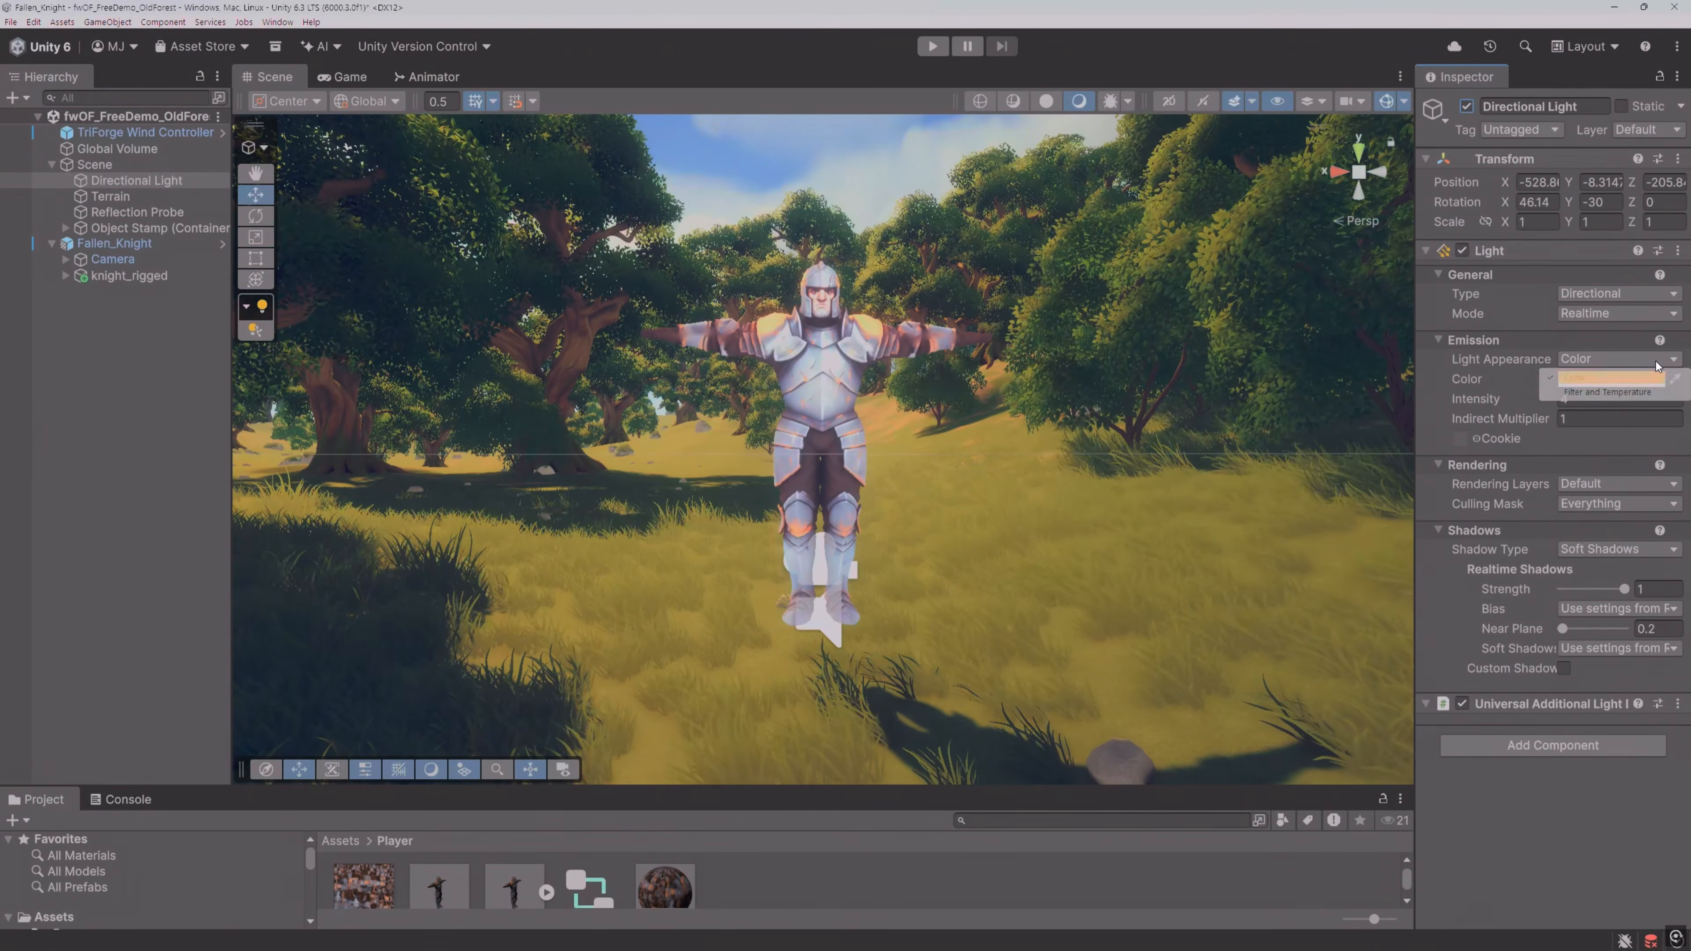
{"action": "left_click", "coordinate": [1620, 394]}
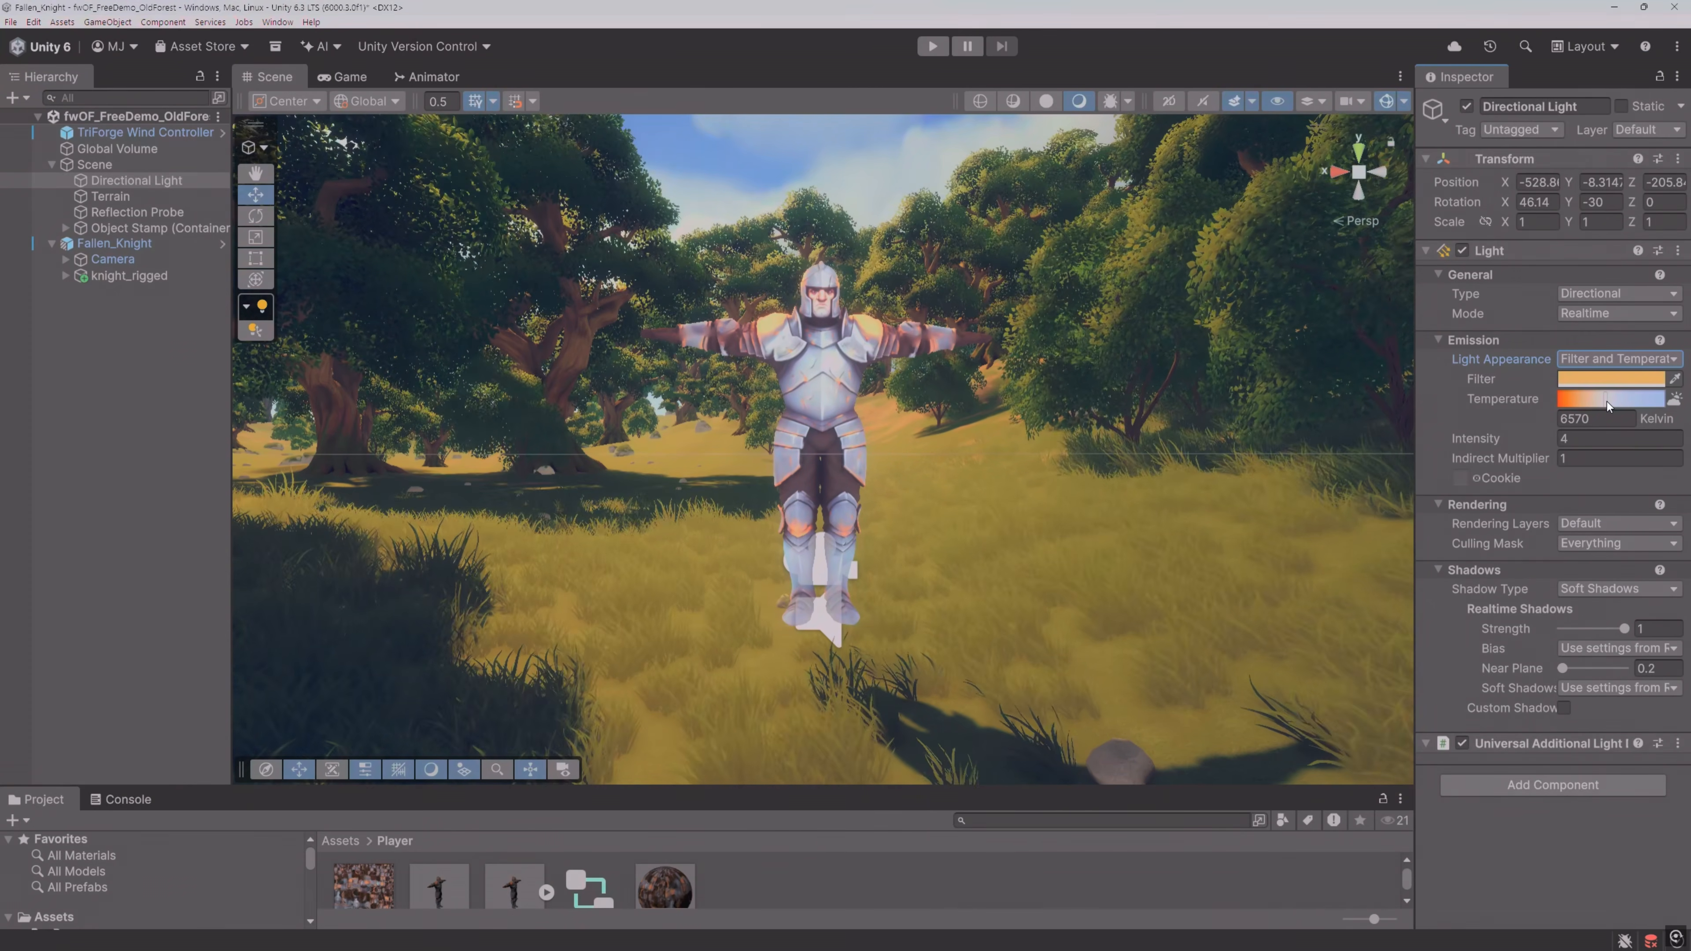
{"action": "left_click_drag", "start_coordinate": [1606, 402], "coordinate": [1633, 400]}
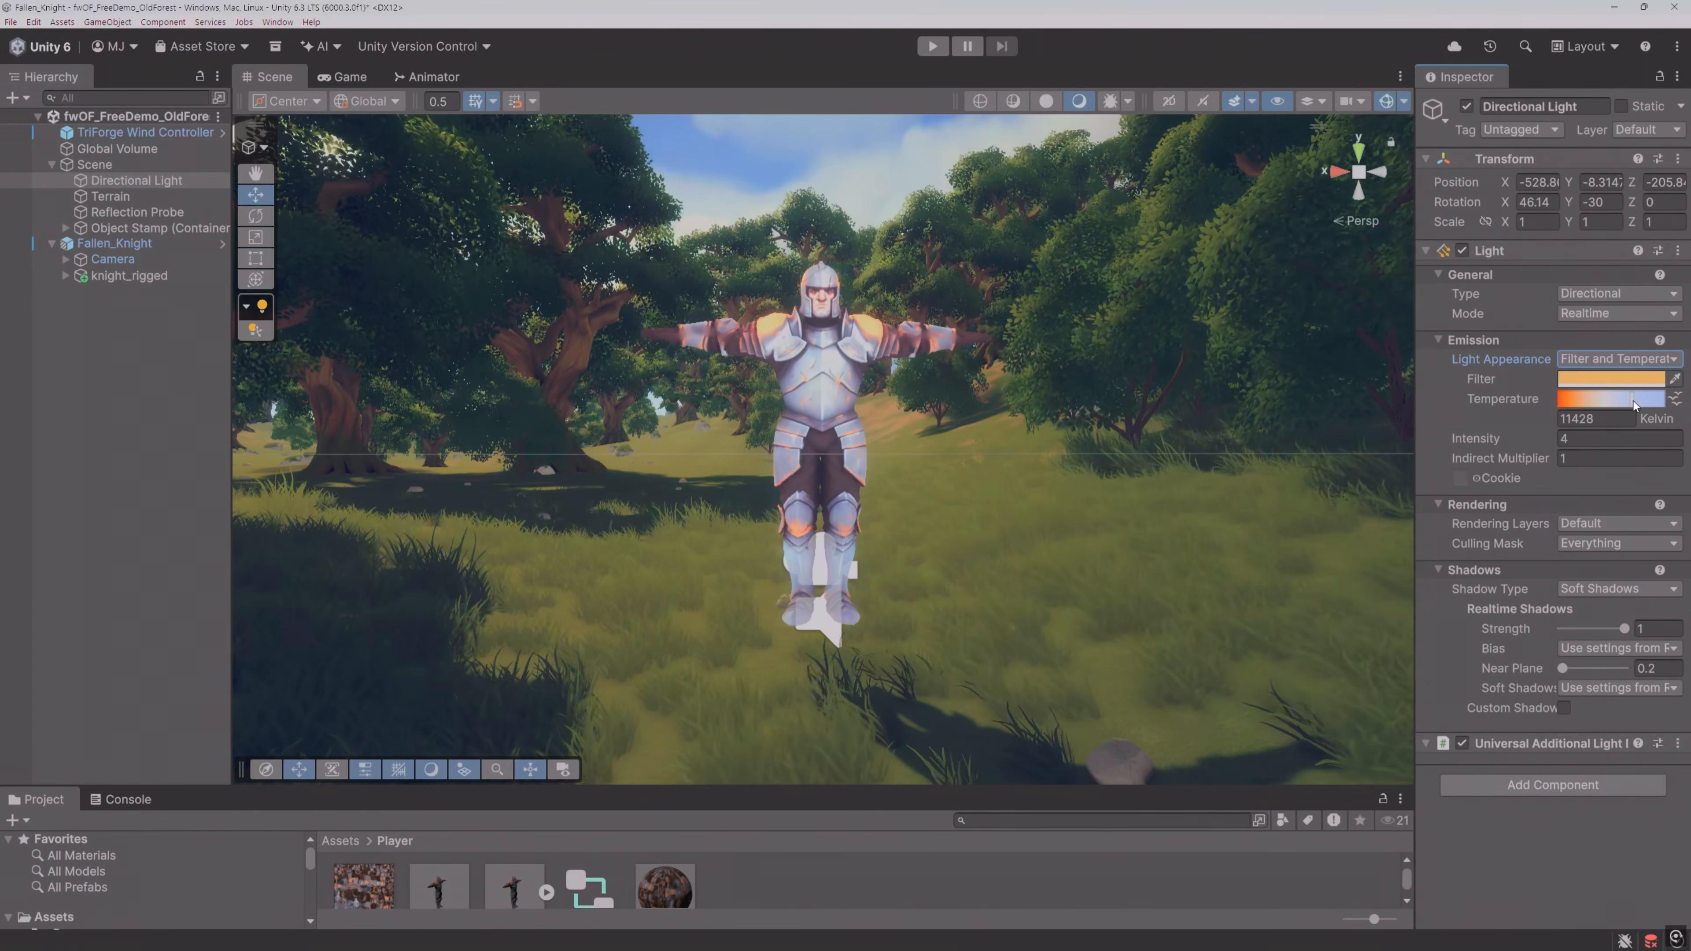
{"action": "left_click", "coordinate": [1594, 439]}
{"action": "type", "text": "2"}
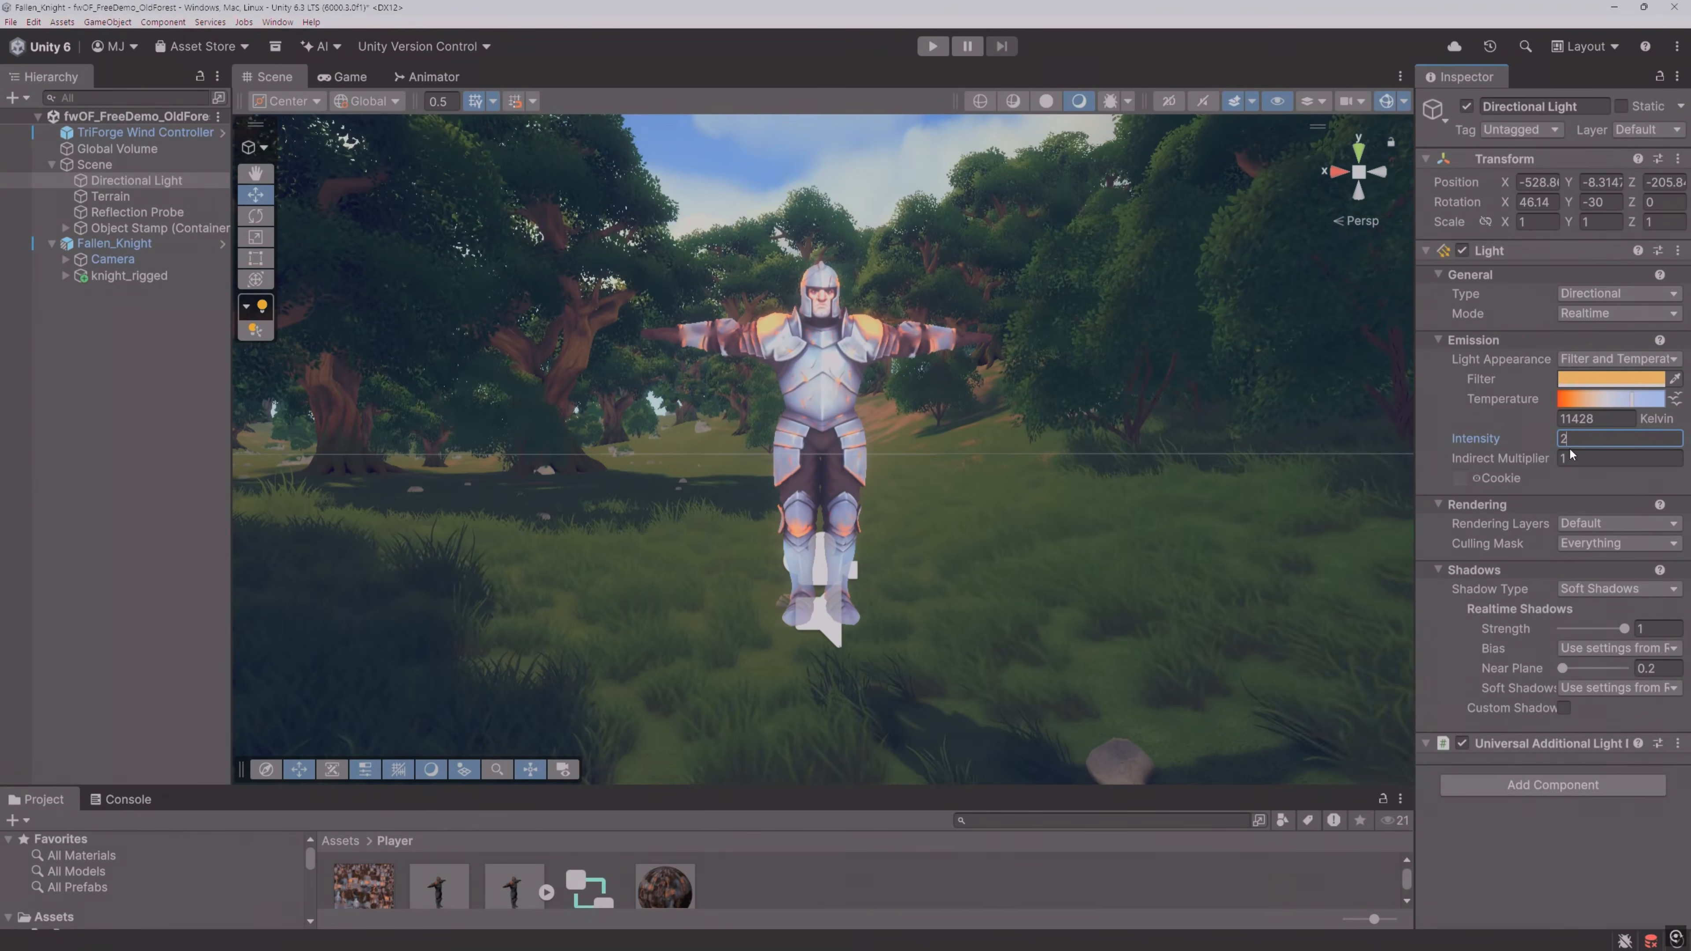
Step: In the environment lighting settings, assign Directional Light as sun source, set the lighting source to Color and make the ambient blue slightly paler
{"action": "left_click", "coordinate": [277, 22]}
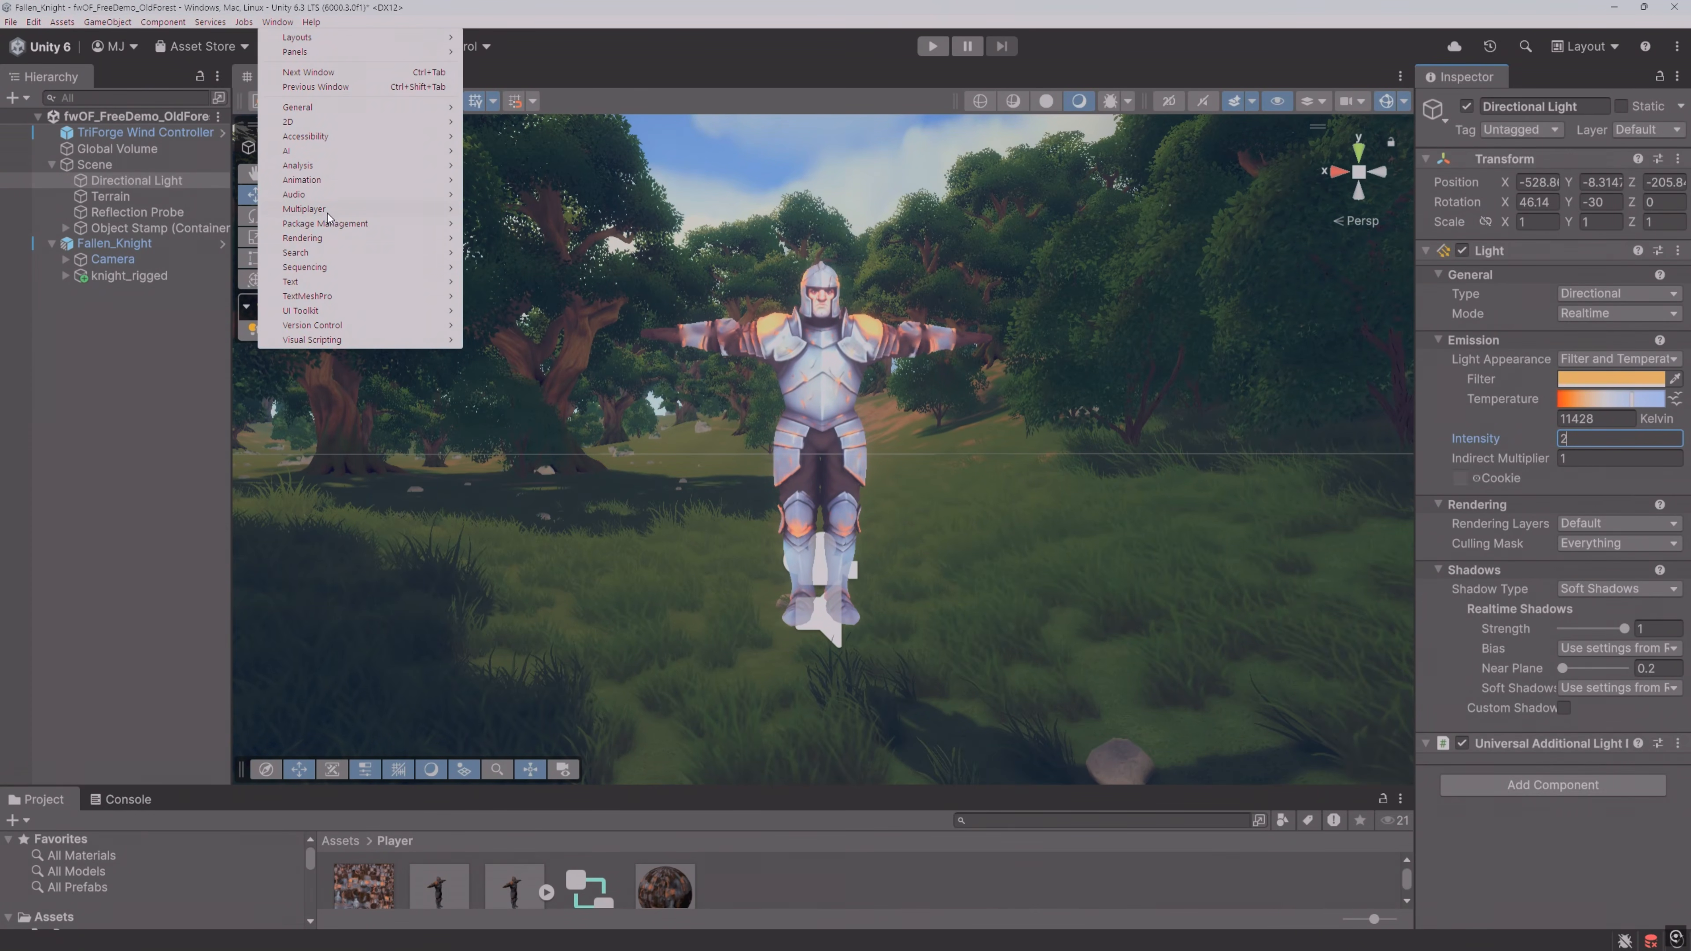
{"action": "left_click", "coordinate": [498, 239]}
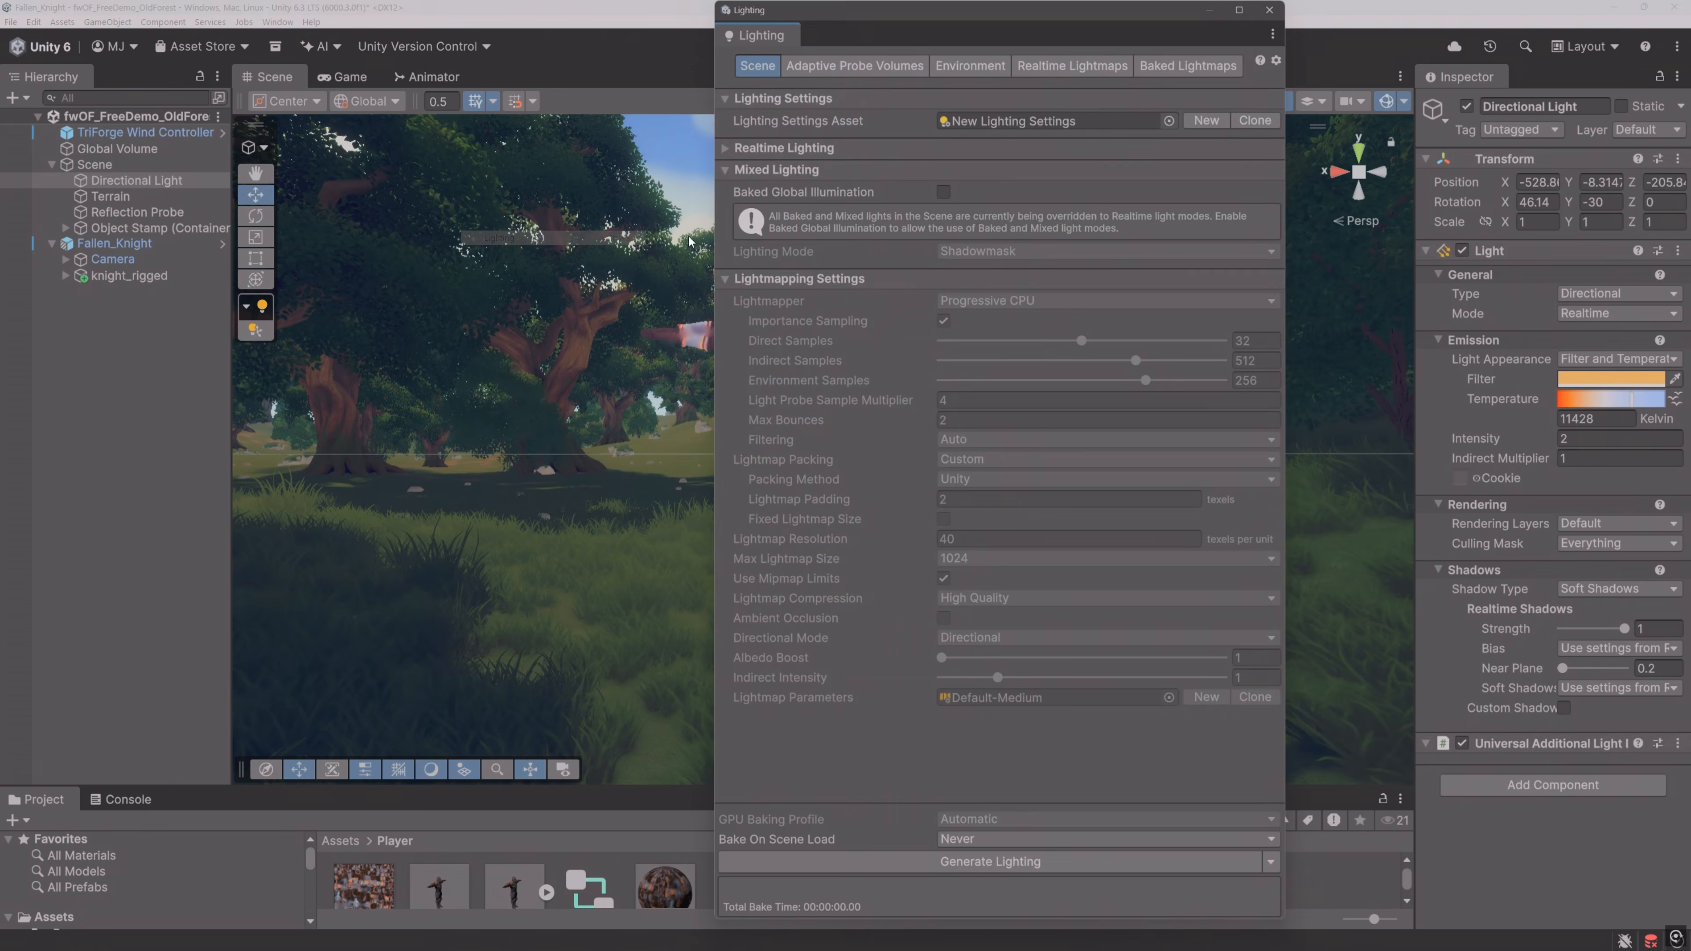
{"action": "left_click", "coordinate": [962, 66]}
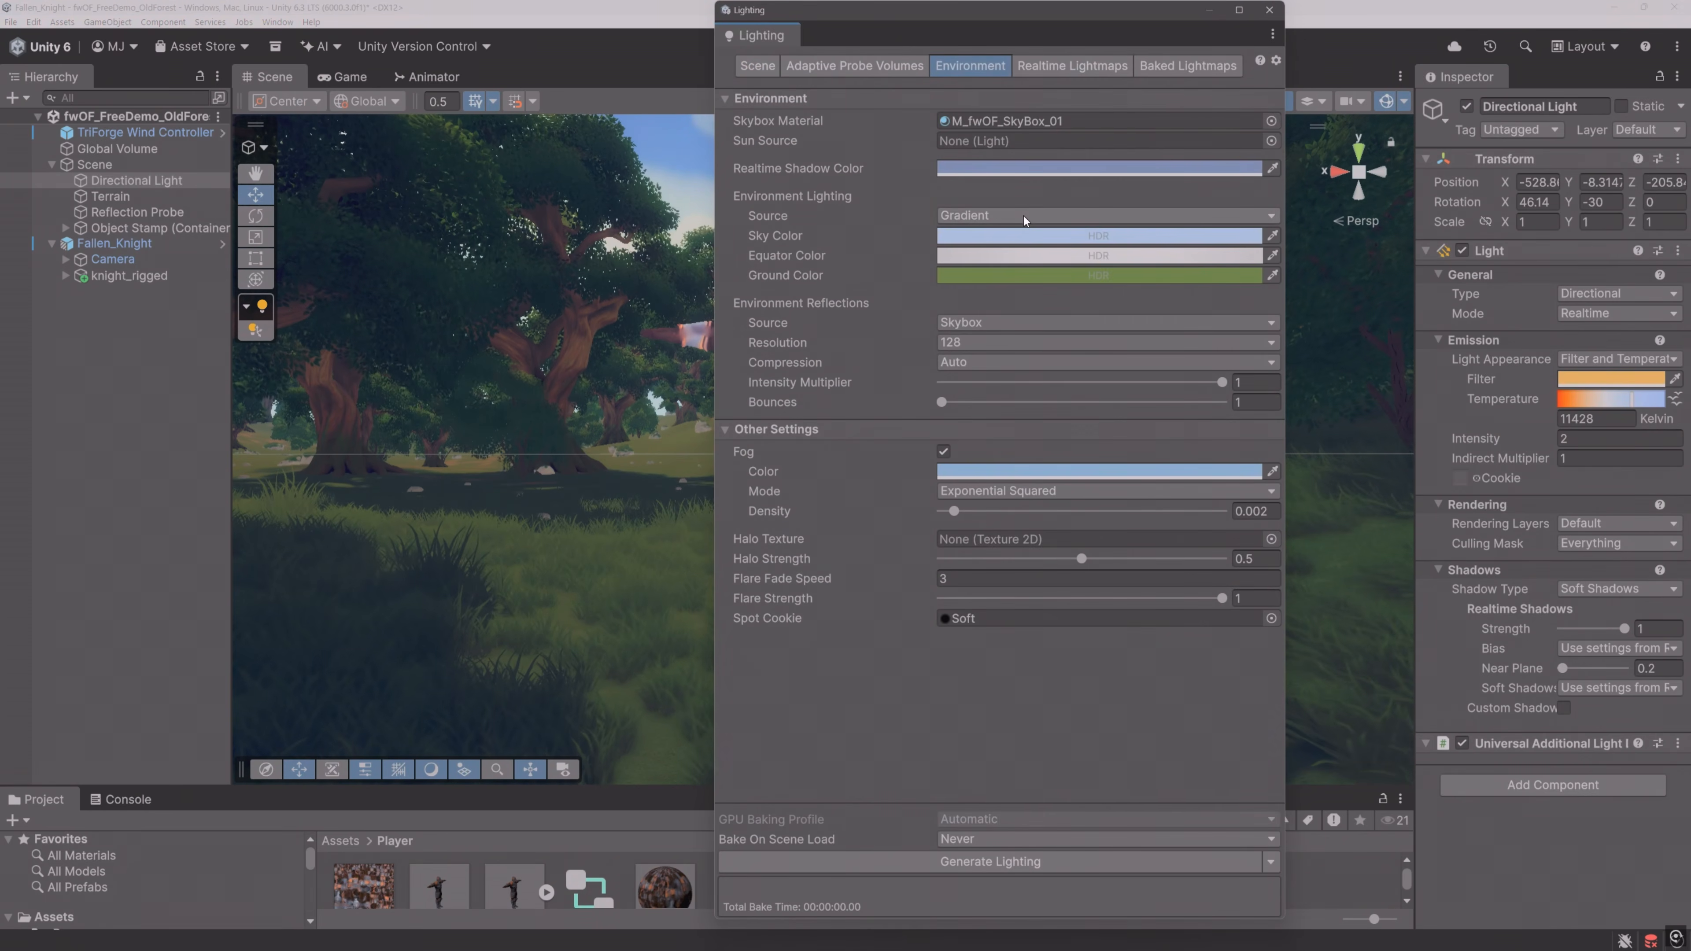
{"action": "left_click", "coordinate": [1263, 325]}
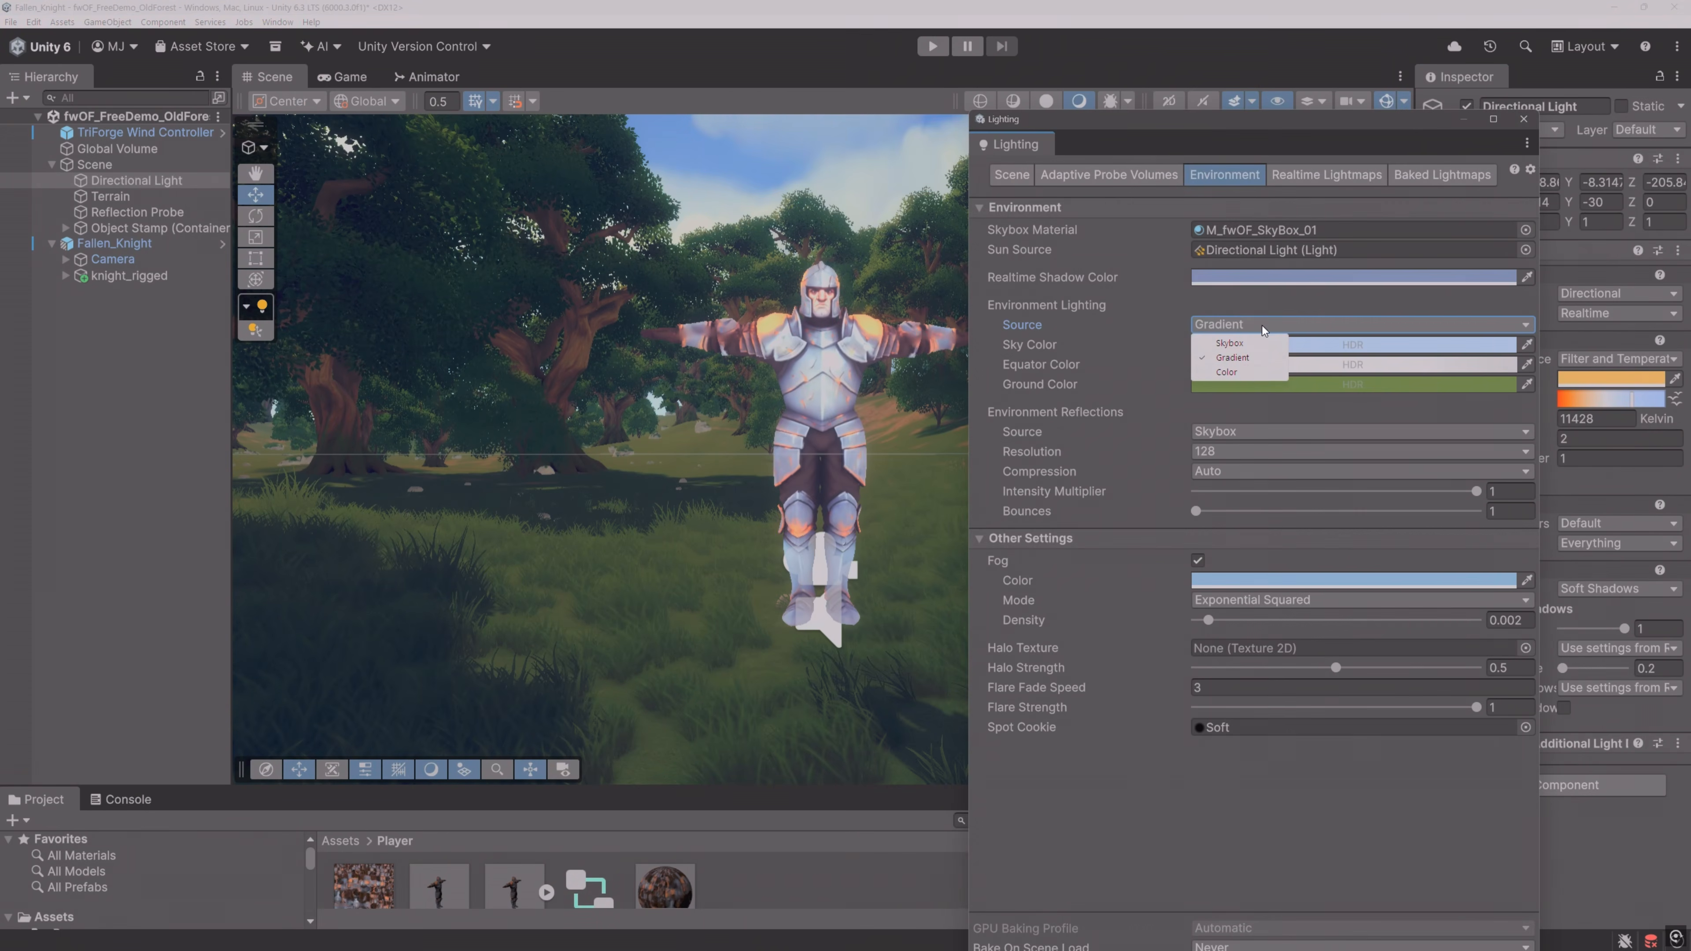
{"action": "left_click", "coordinate": [1242, 372]}
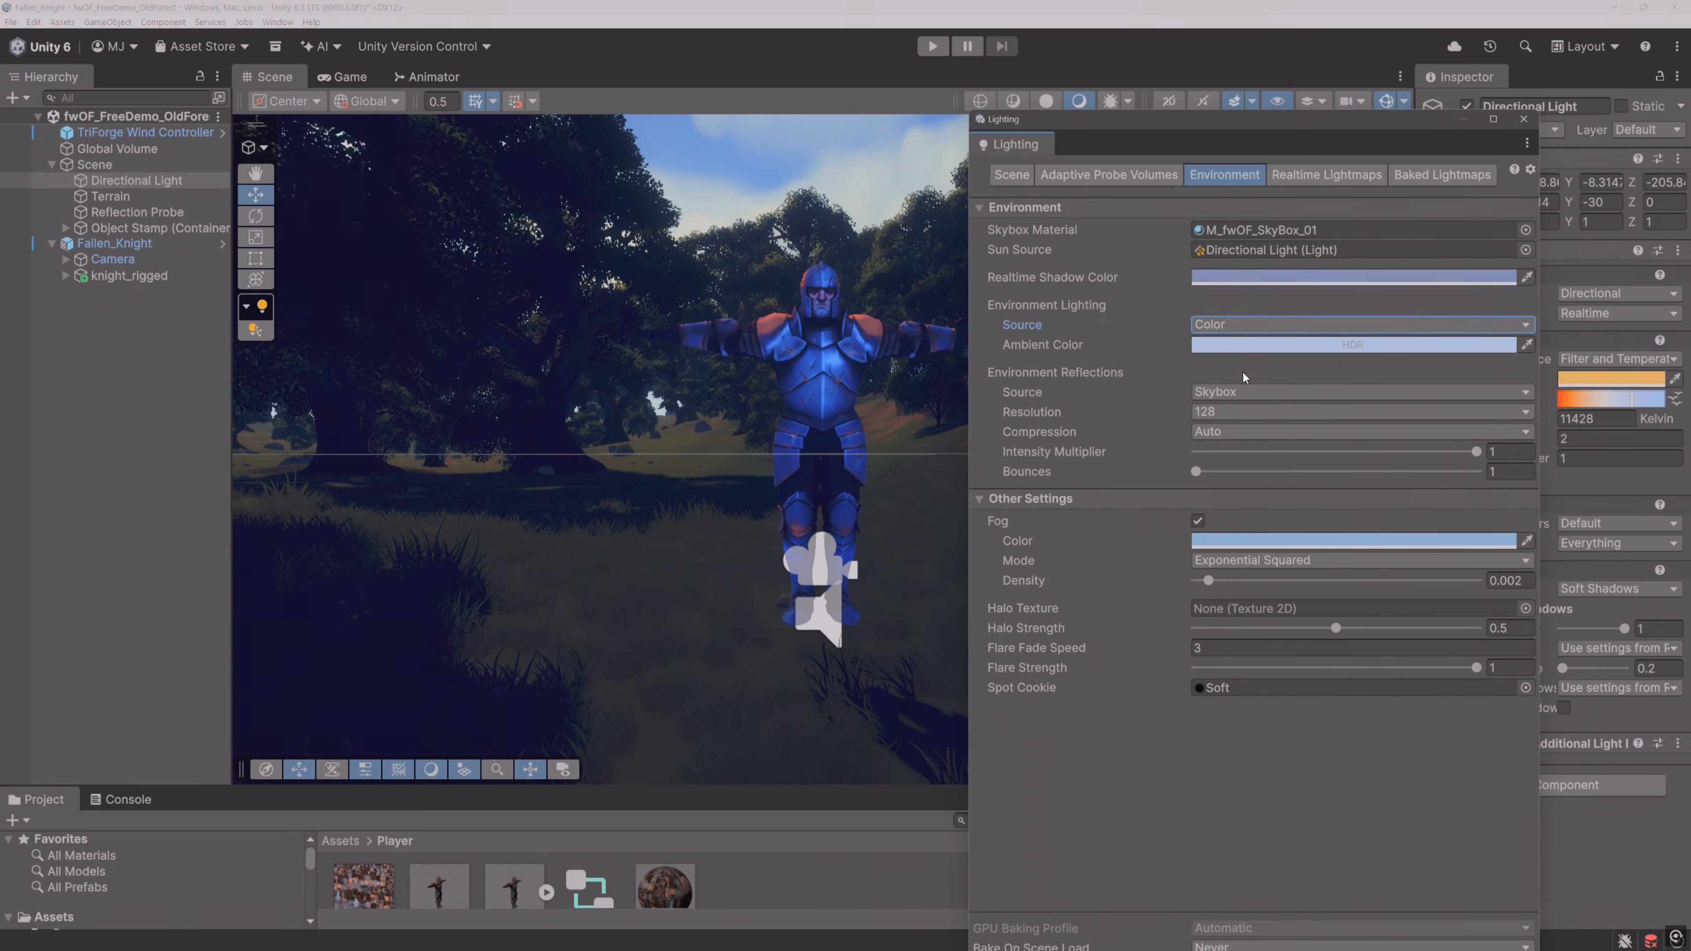
{"action": "left_click", "coordinate": [1353, 346]}
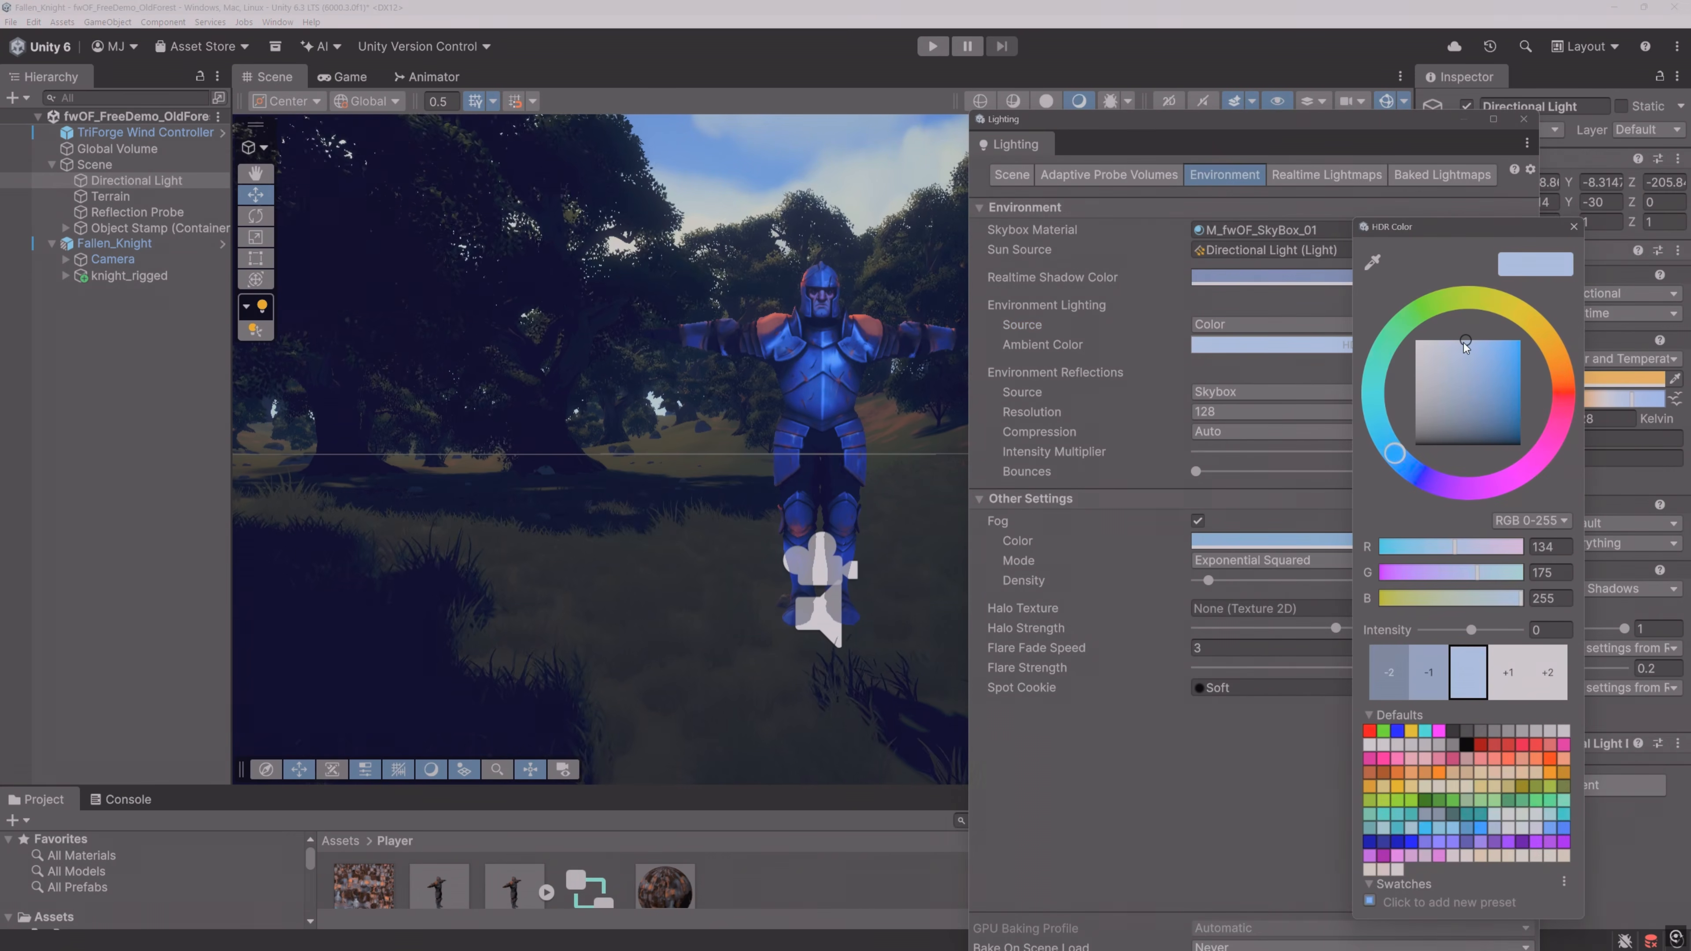
{"action": "mouse_move", "coordinate": [1464, 342]}
{"action": "left_mouse_down"}
{"action": "mouse_move", "coordinate": [1440, 337]}
{"action": "mouse_move", "coordinate": [1475, 360]}
{"action": "mouse_move", "coordinate": [1479, 335]}
{"action": "mouse_move", "coordinate": [1457, 344]}
{"action": "left_mouse_up"}
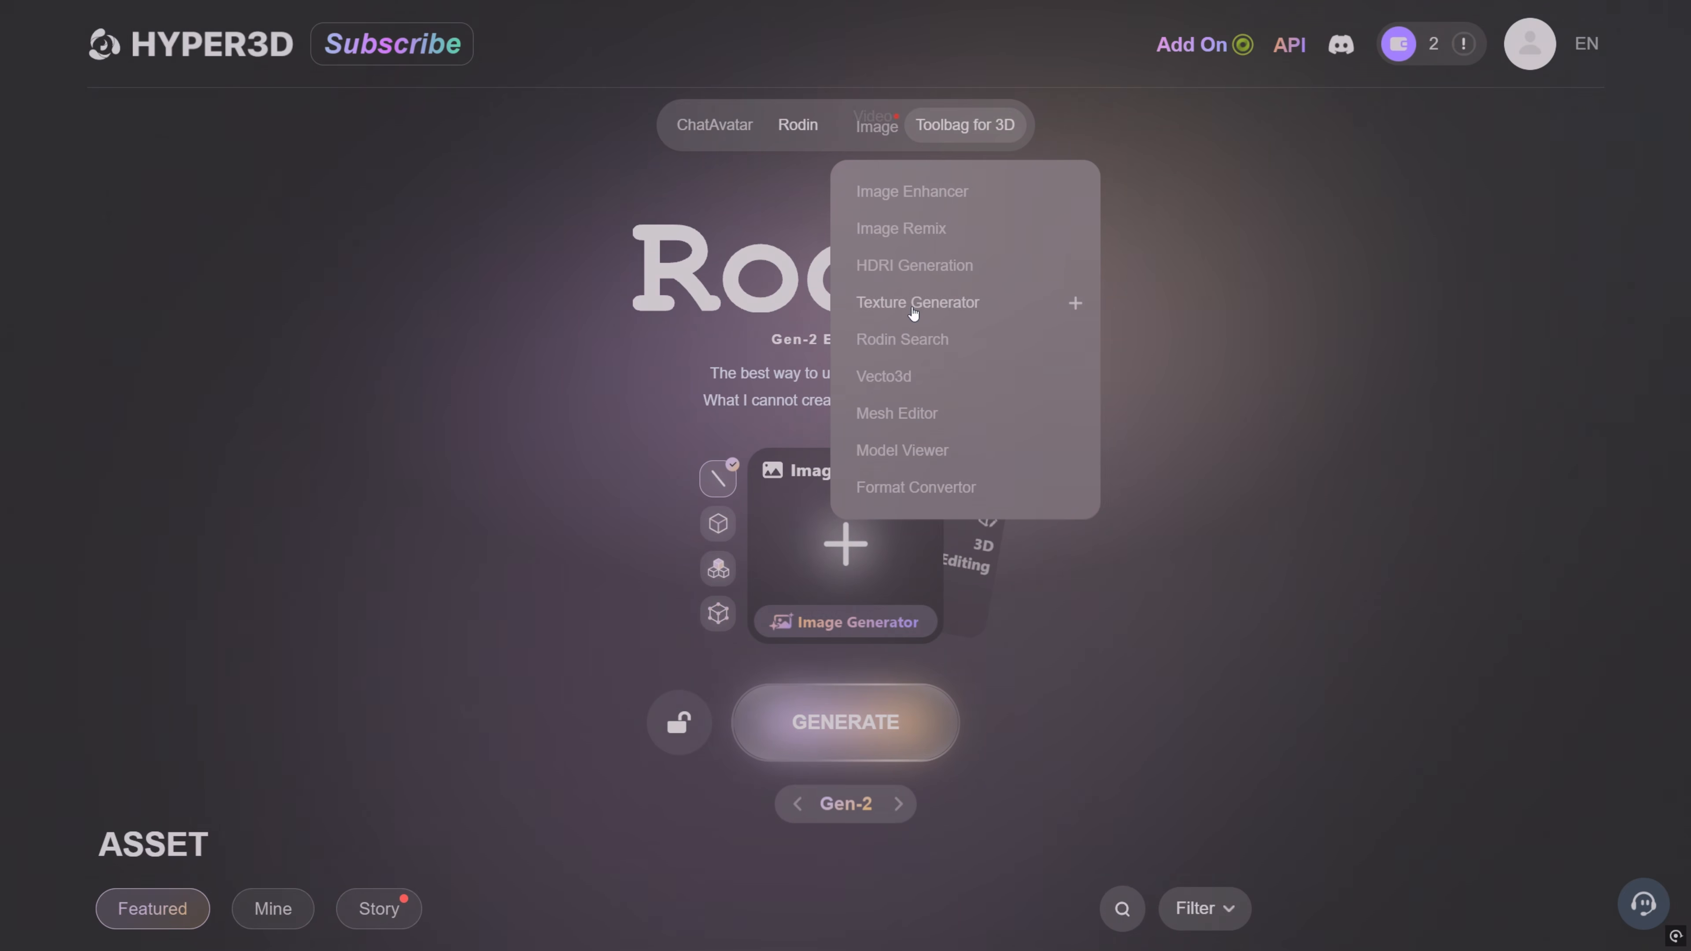
Step: Switch to Hyper3D's HDRI Generation and generate a sky from the prompt "moonlight sky, dark and clear, with stars scattered throughout"
{"action": "left_click", "coordinate": [924, 270]}
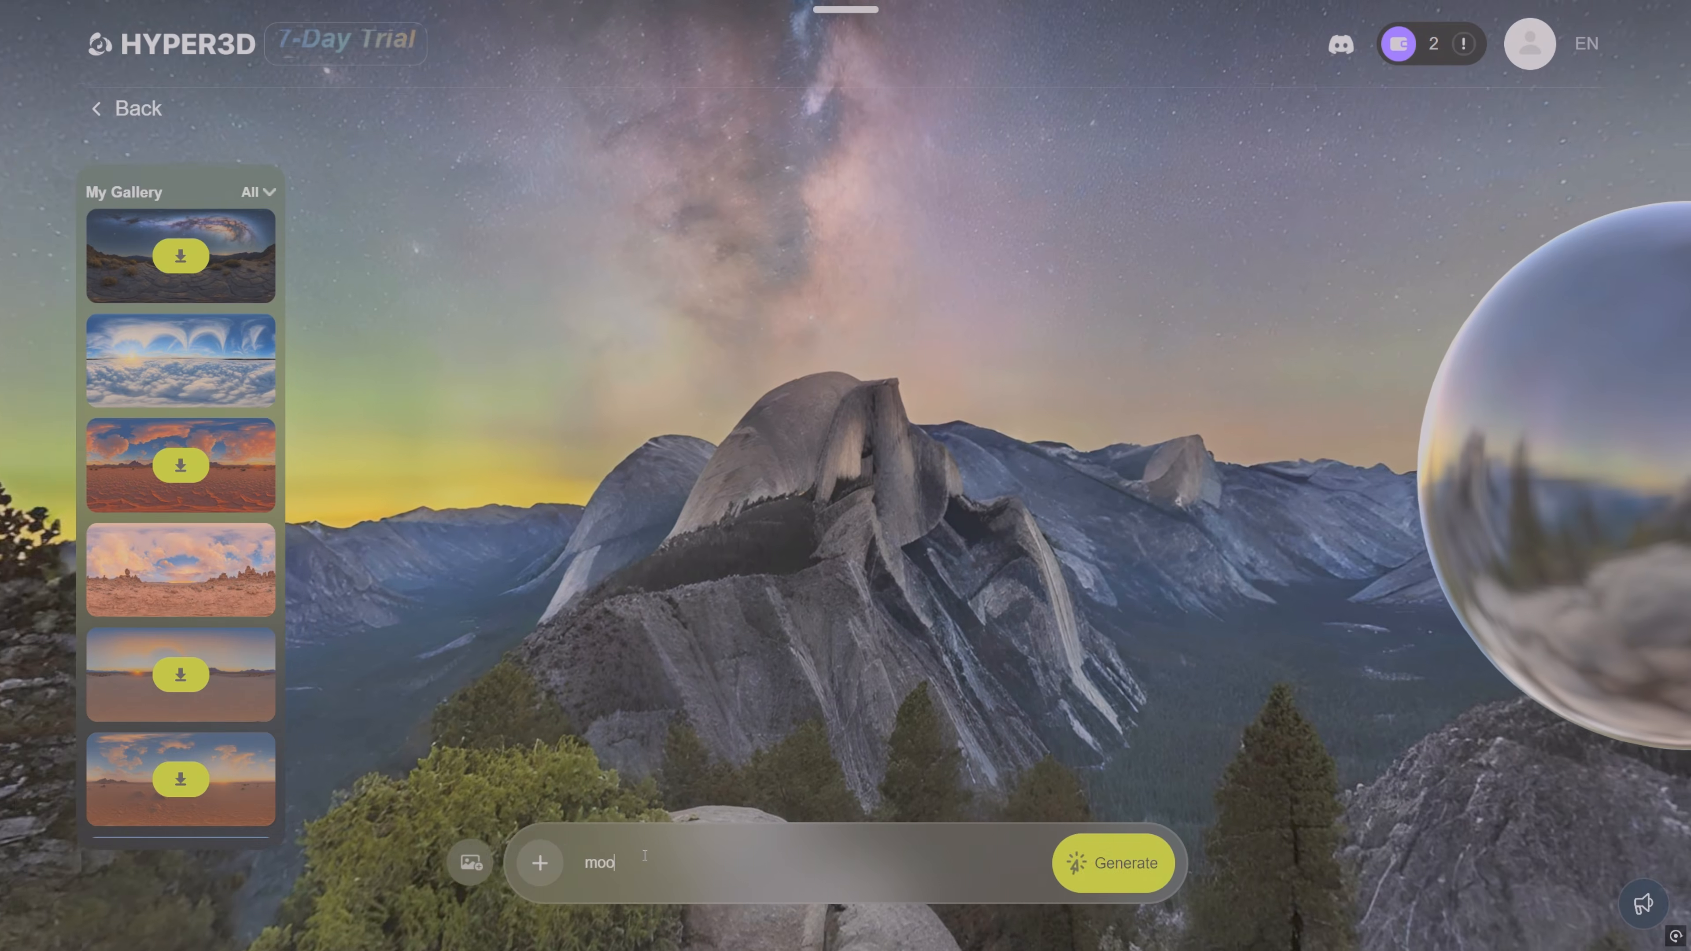
{"action": "type", "text": "light s"}
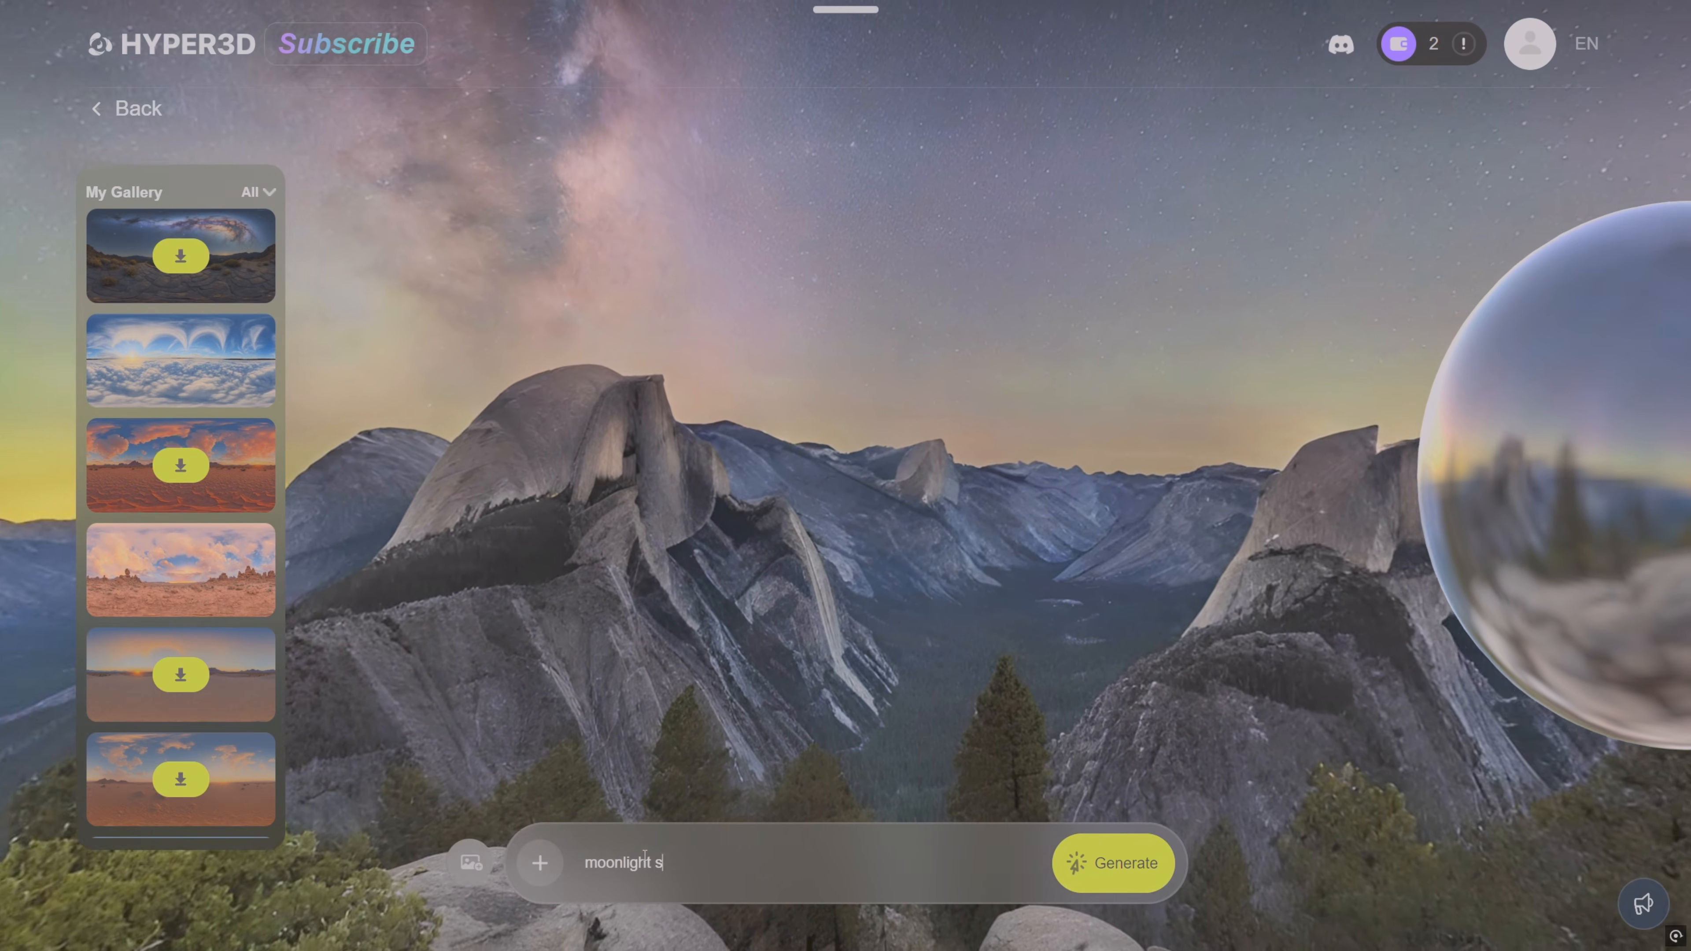
{"action": "type", "text": "ky, "}
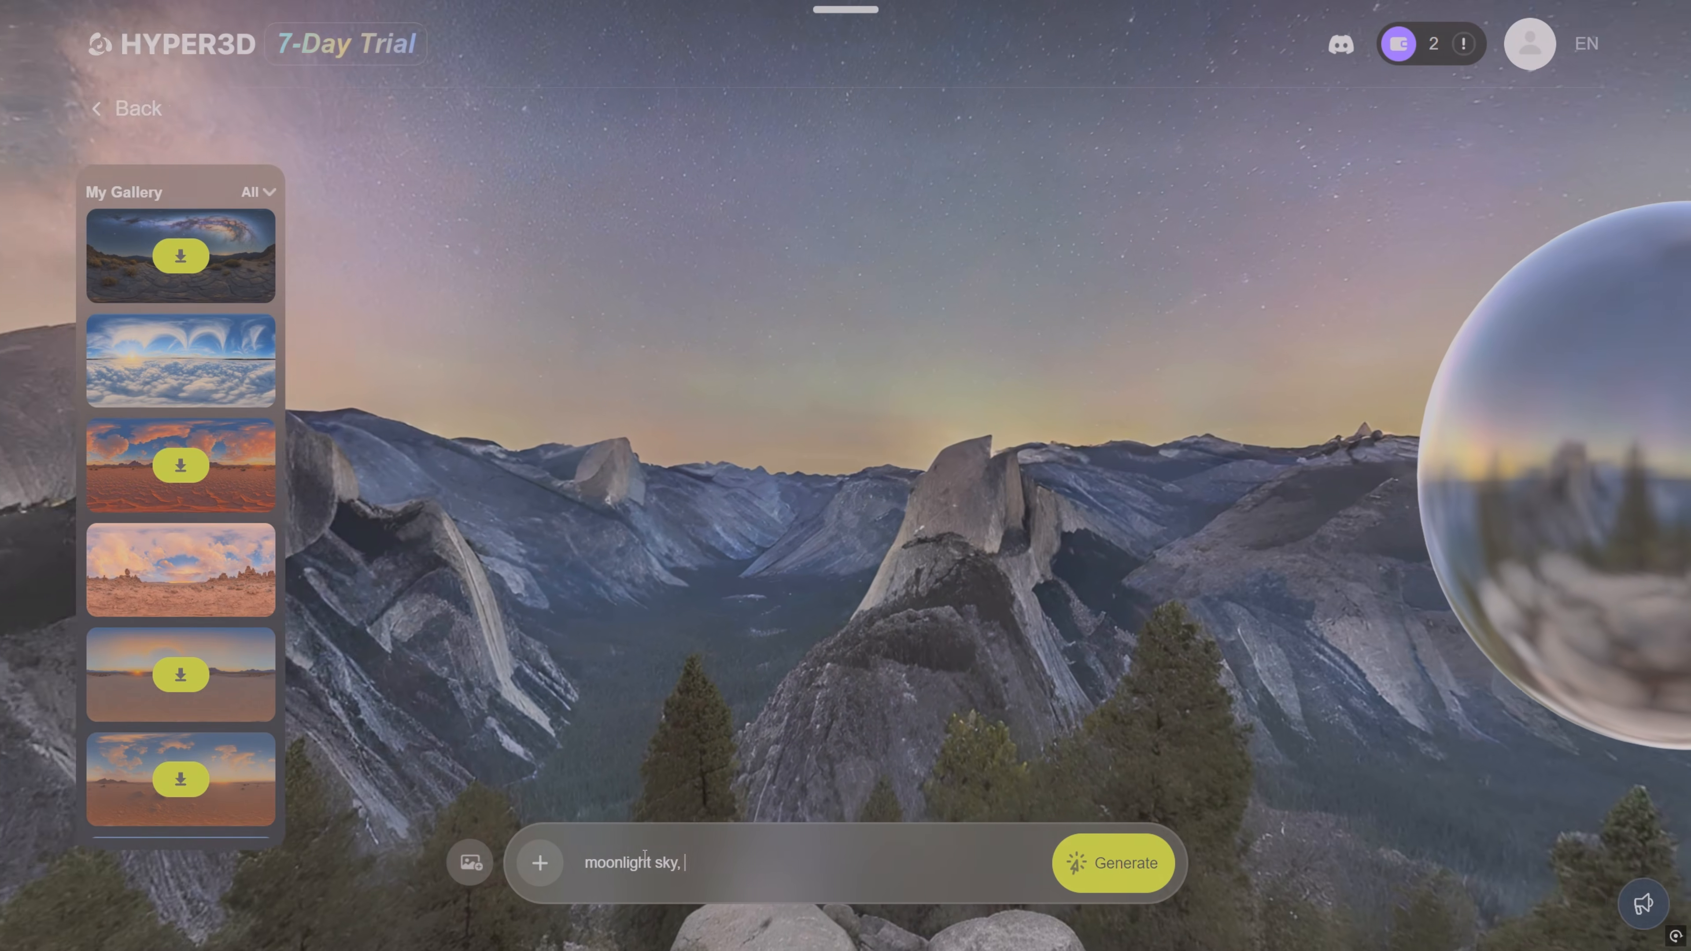
{"action": "type", "text": "with"}
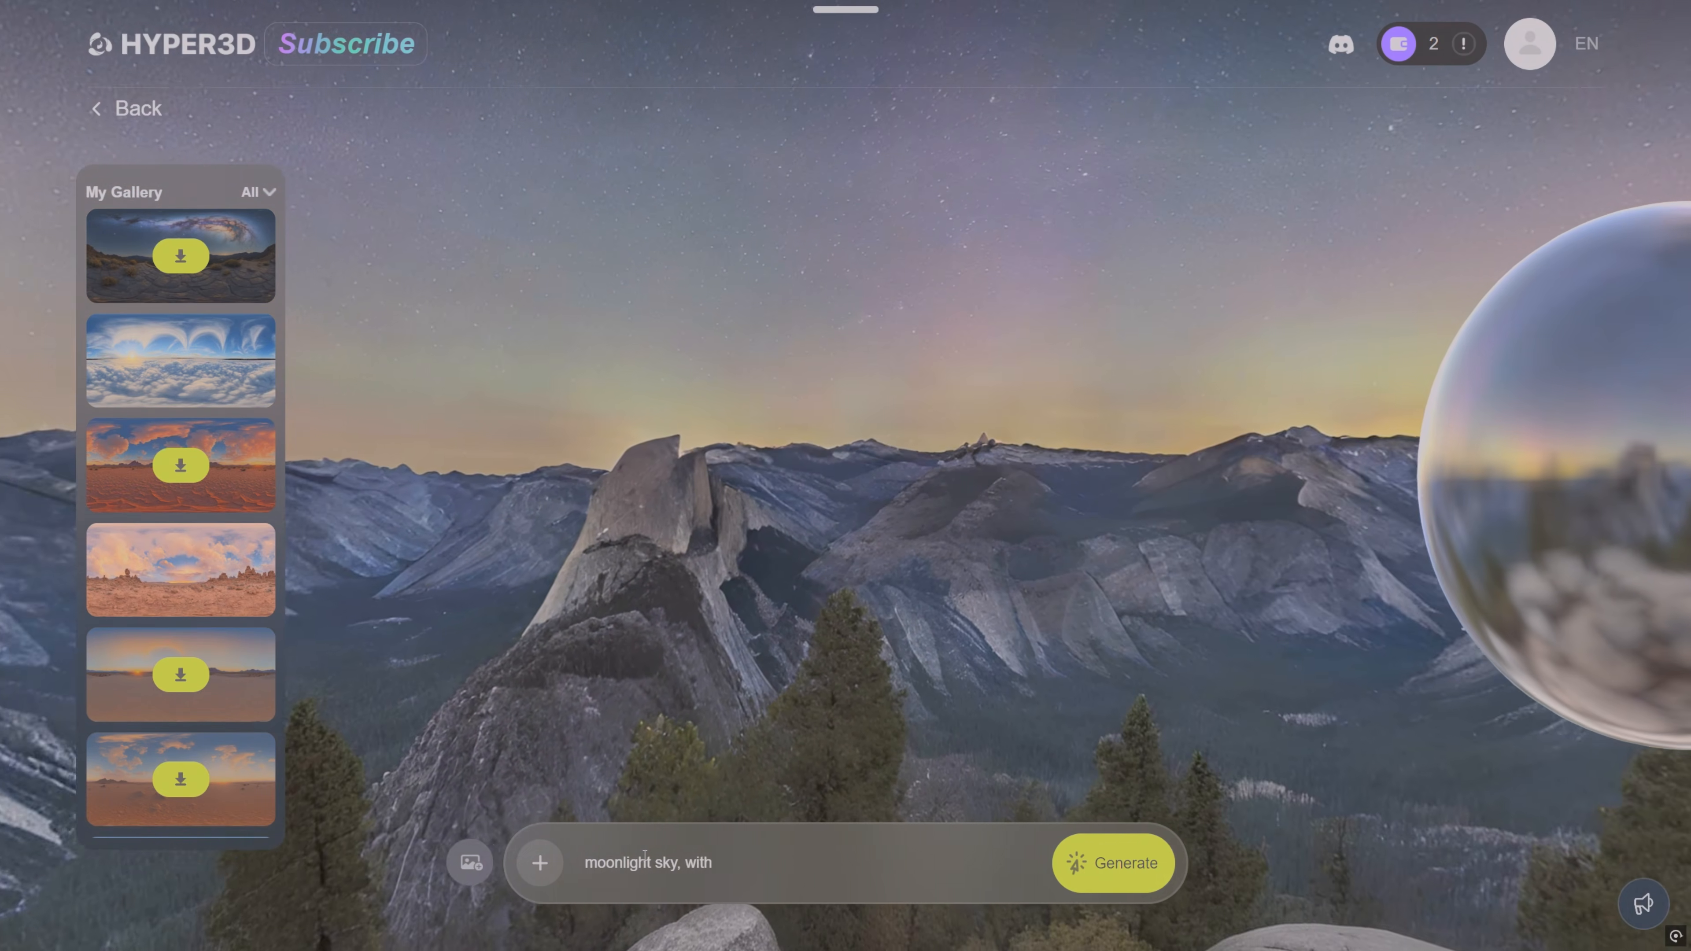
{"action": "key", "text": "BackSpace"}
{"action": "key", "text": "BackSpace"}
{"action": "key", "text": "BackSpace"}
{"action": "key", "text": "BackSpace"}
{"action": "type", "text": "d"}
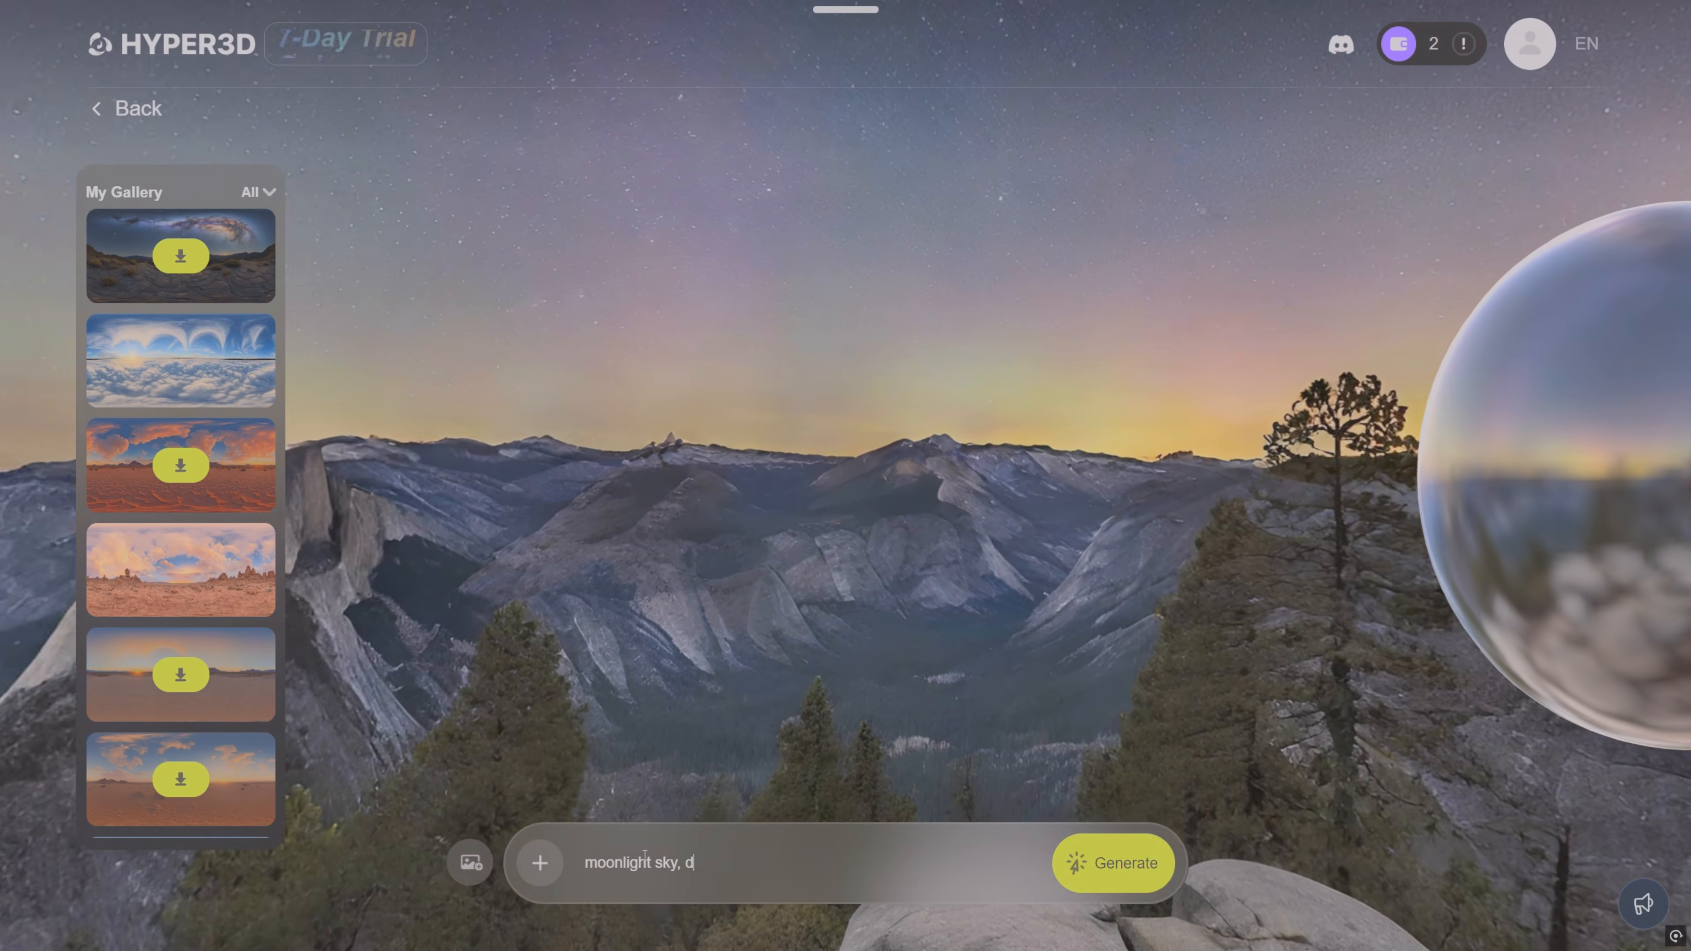
{"action": "type", "text": "ark and clear, with"}
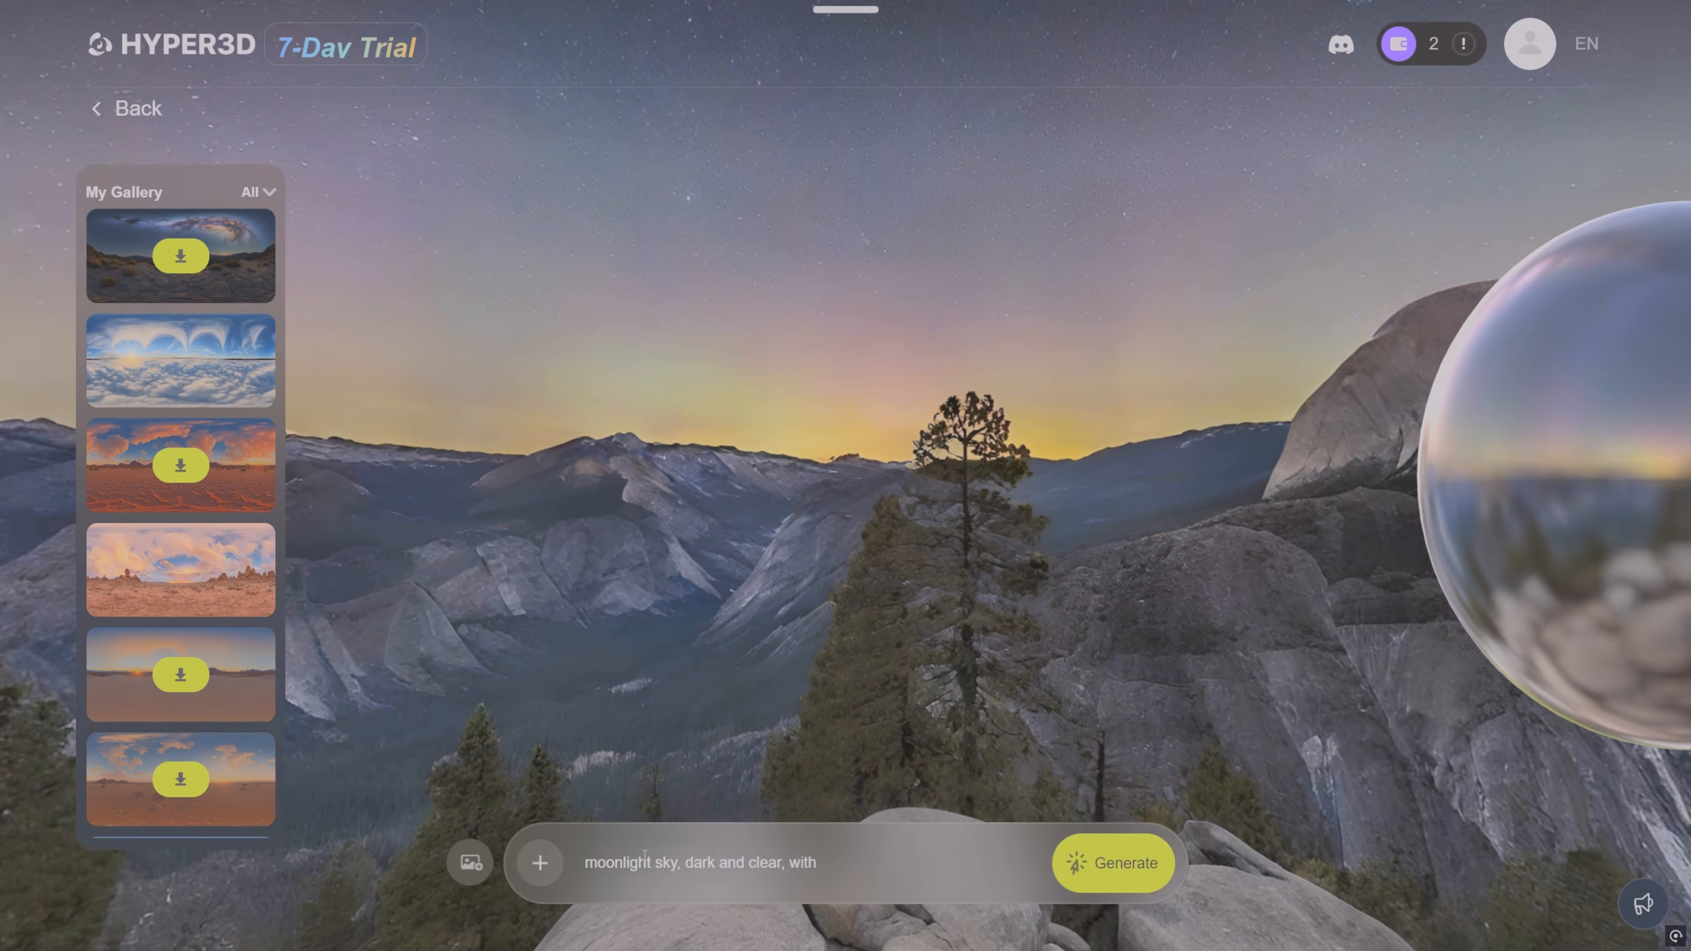
{"action": "type", "text": " stars scattered"}
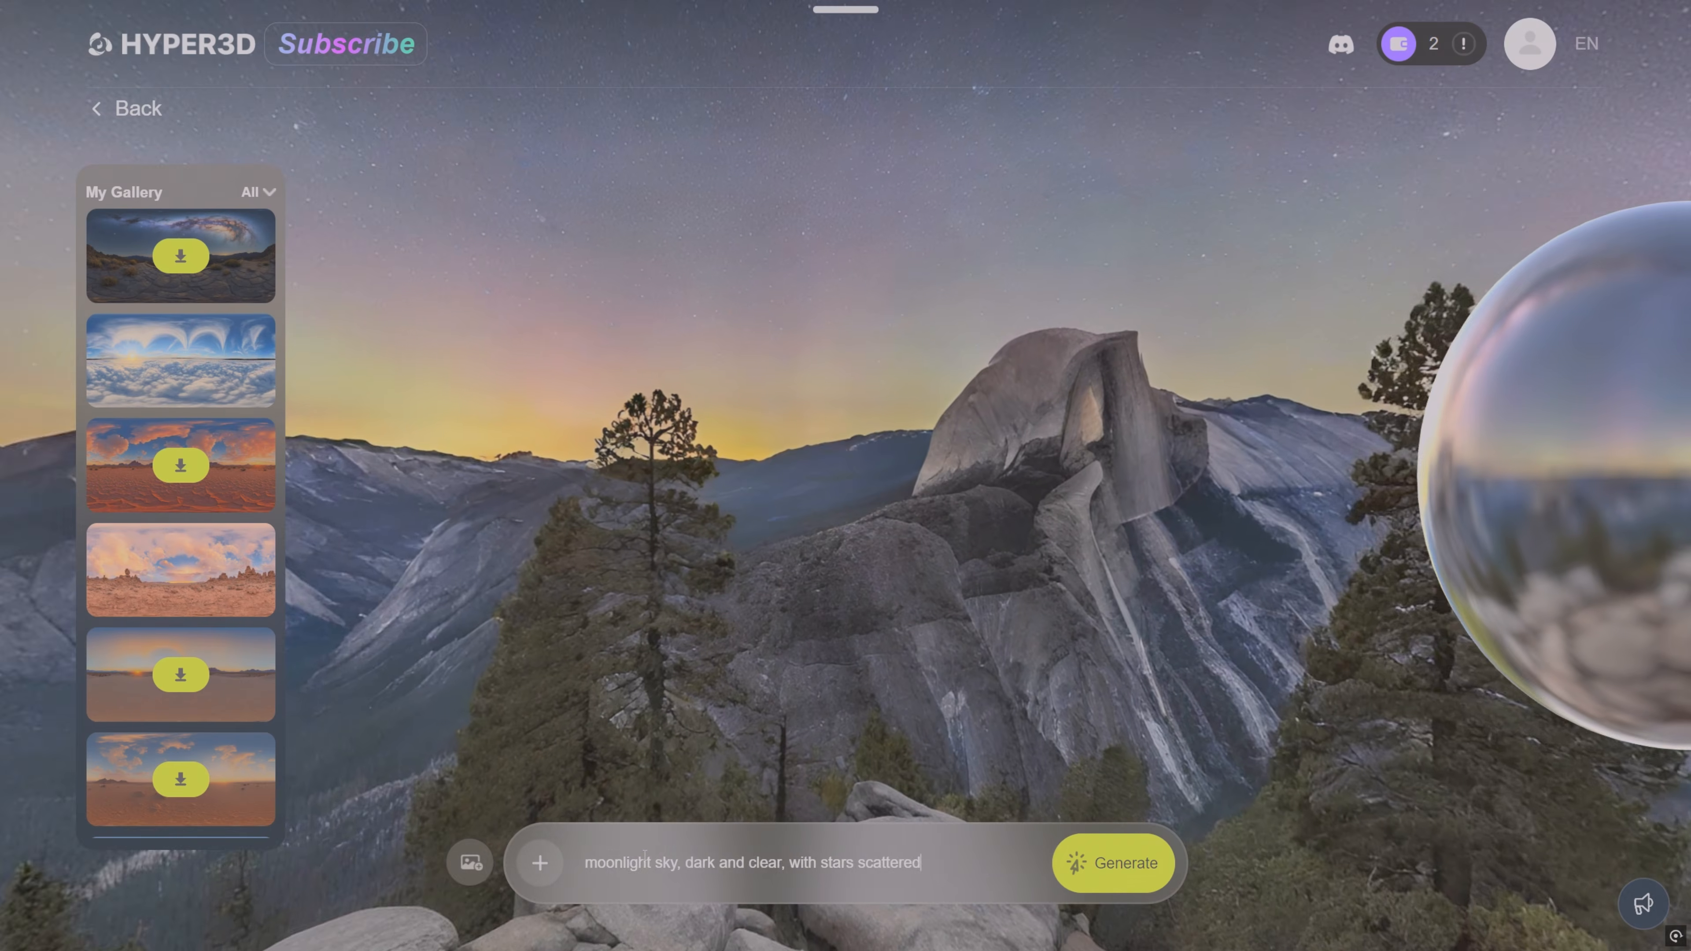
{"action": "type", "text": " throughout"}
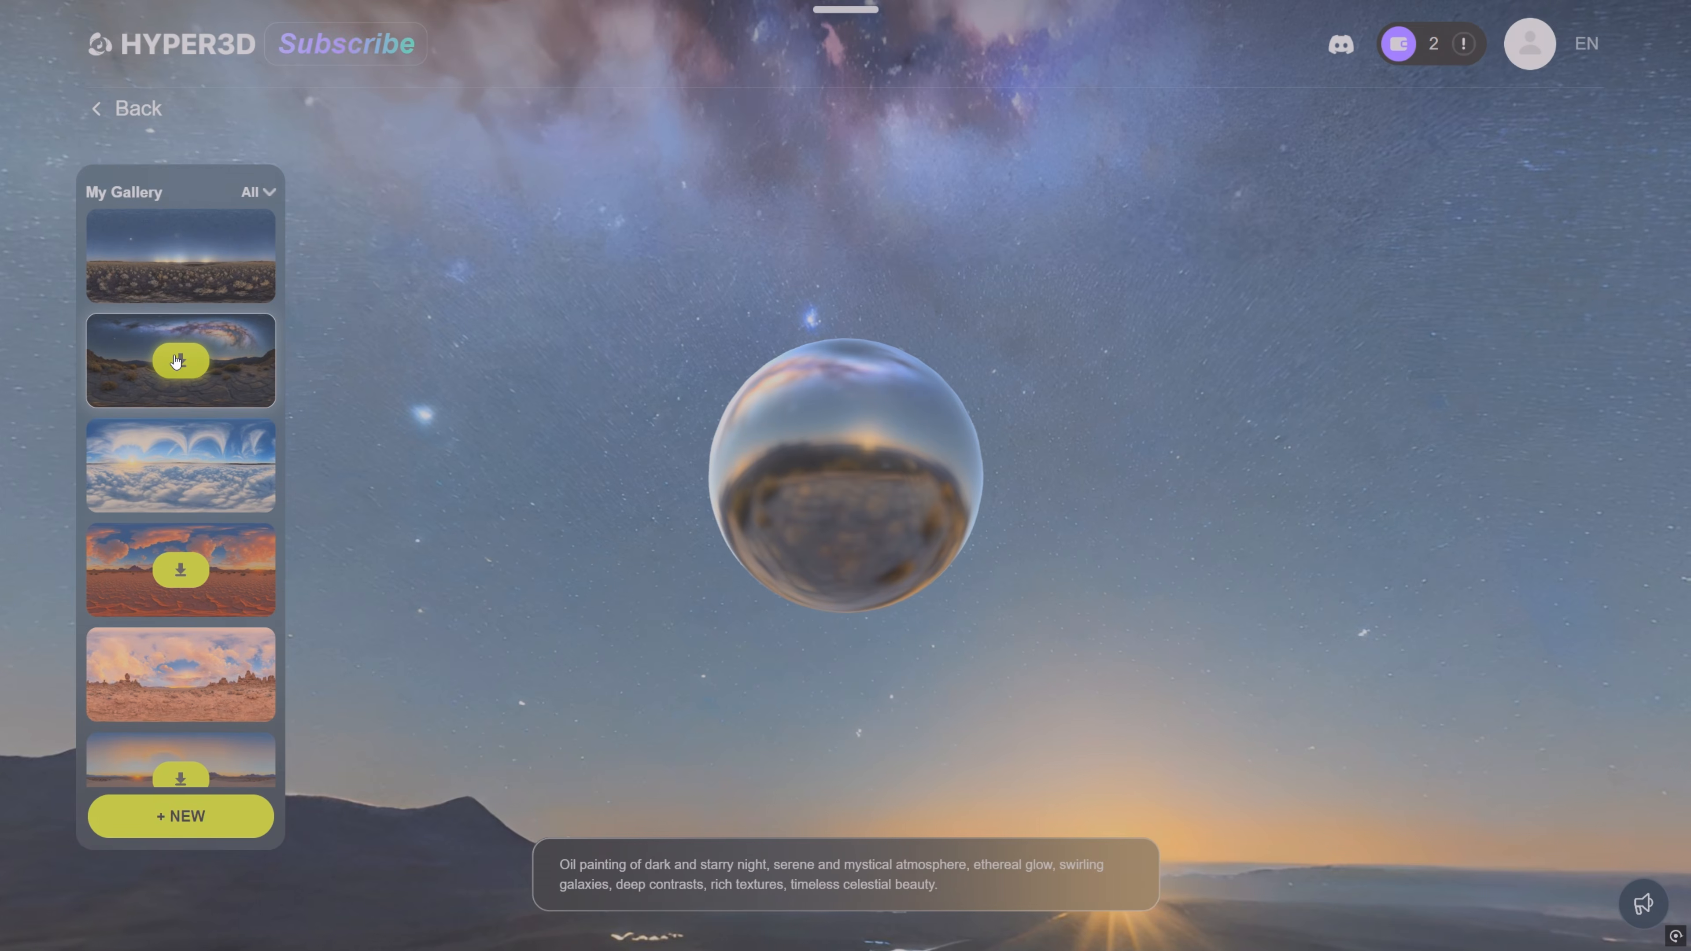
Step: Download the gallery's oil-painting starry night HDRI and import hdr.exr into the Unity project's Player folder
{"action": "left_click", "coordinate": [177, 361]}
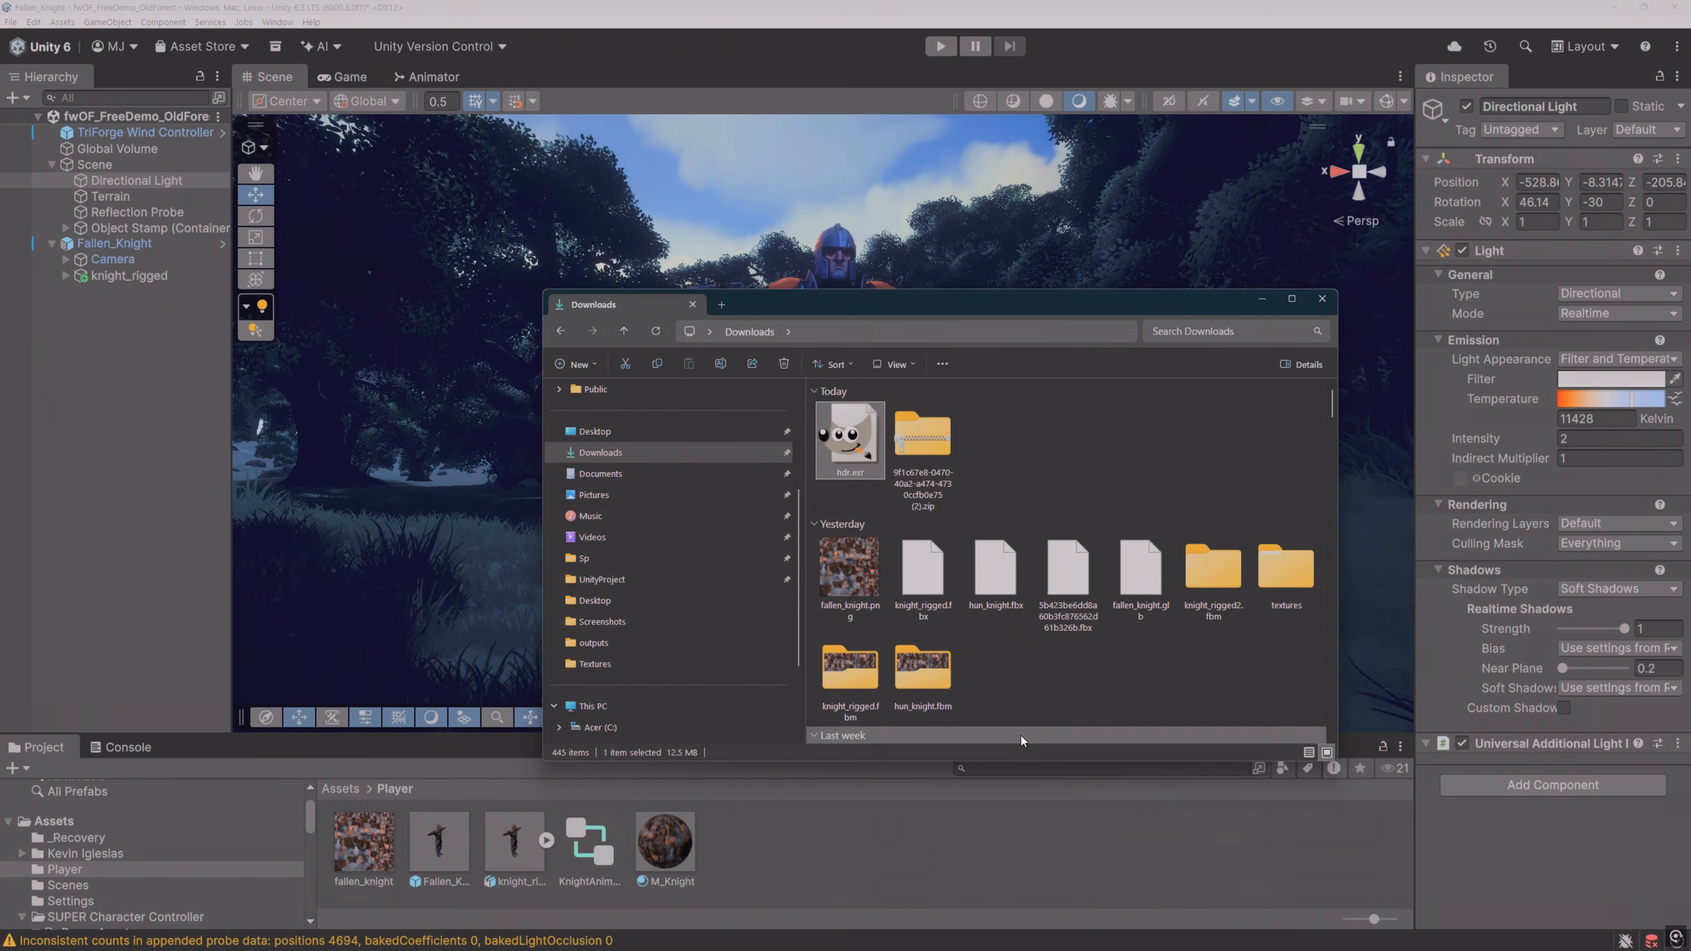
{"action": "left_click_drag", "start_coordinate": [850, 441], "coordinate": [759, 861]}
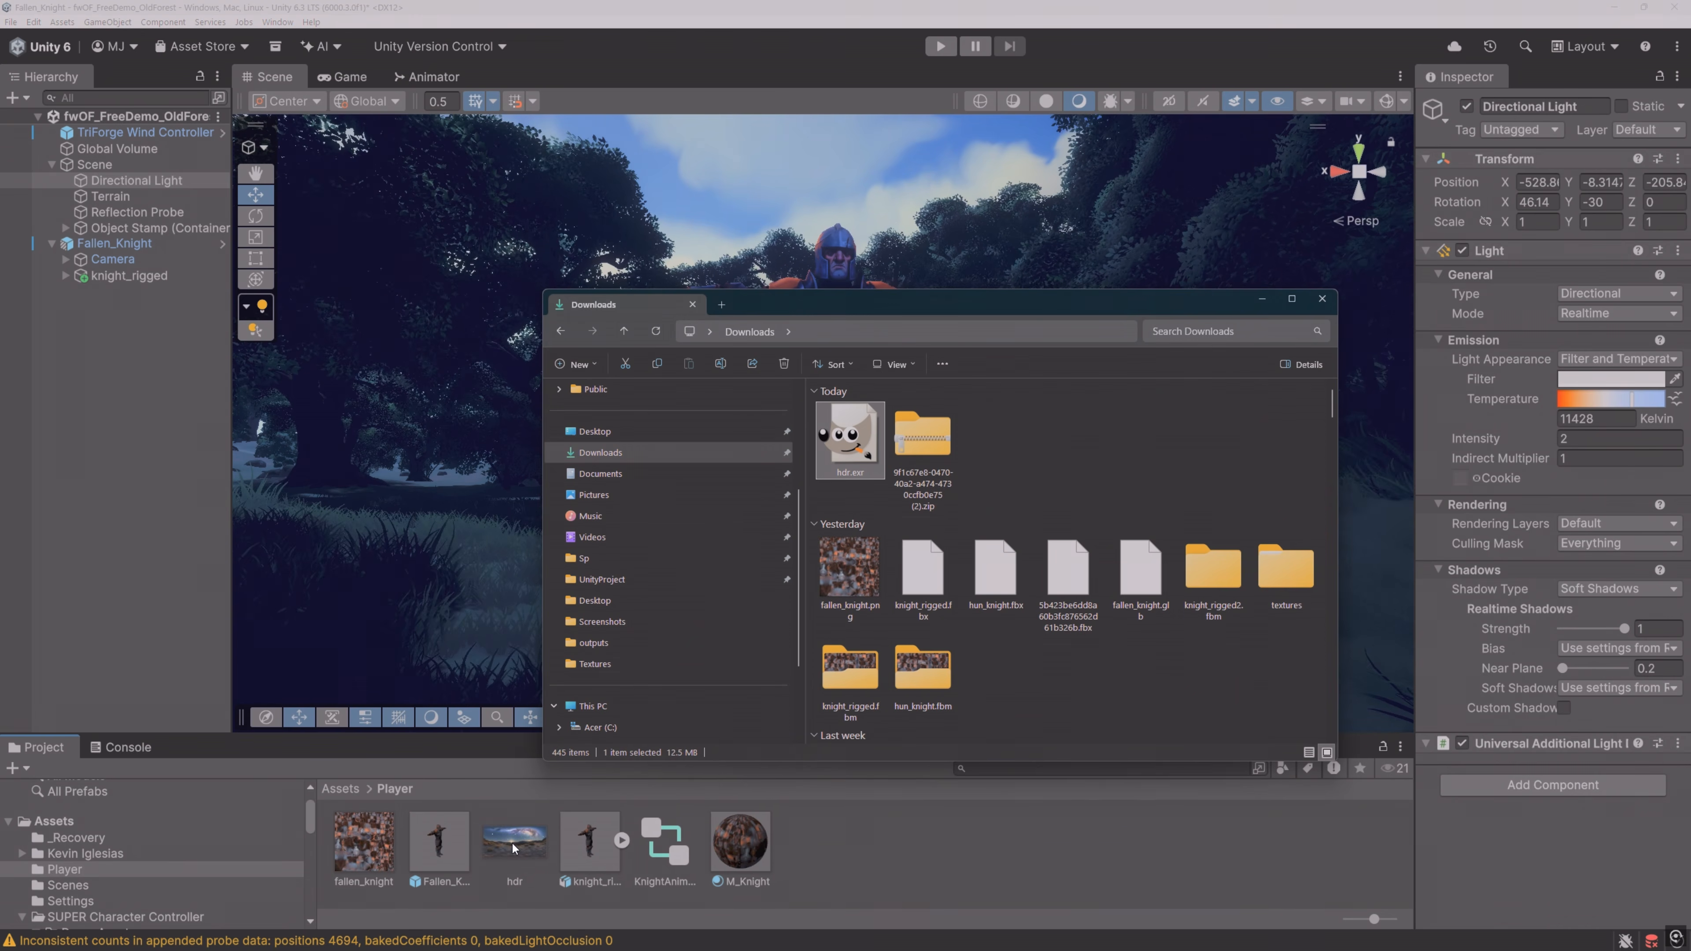
{"action": "left_click", "coordinate": [512, 844]}
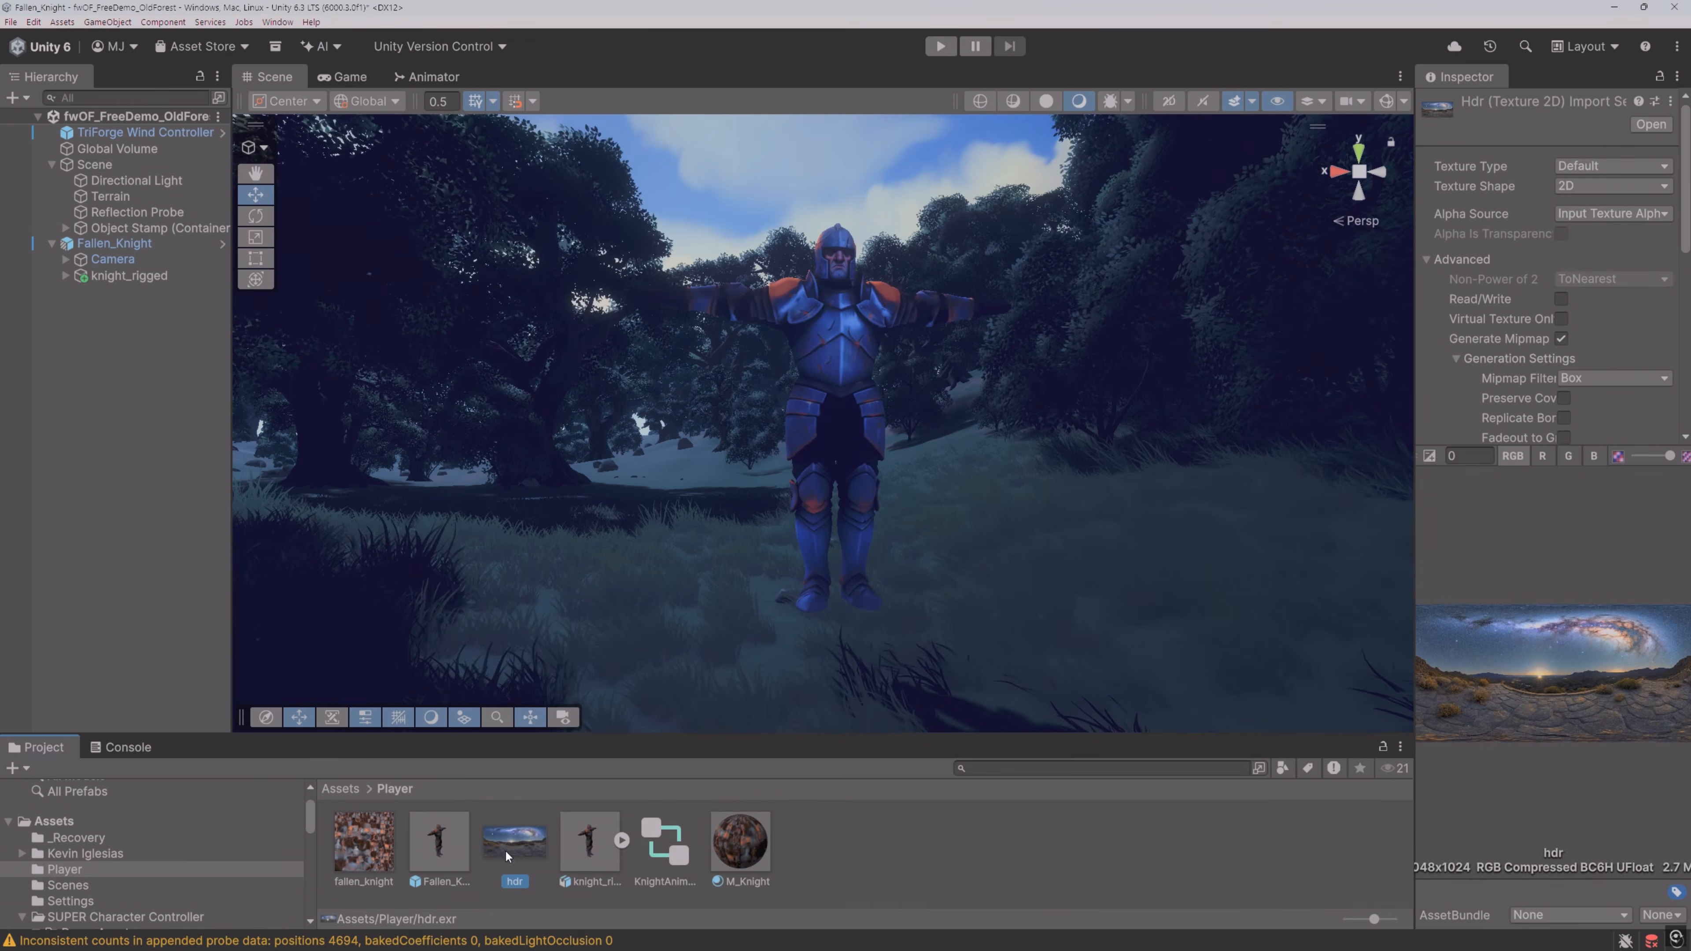
Step: Create a new material named Starry_Skybox in the Player folder
{"action": "right_click", "coordinate": [850, 837]}
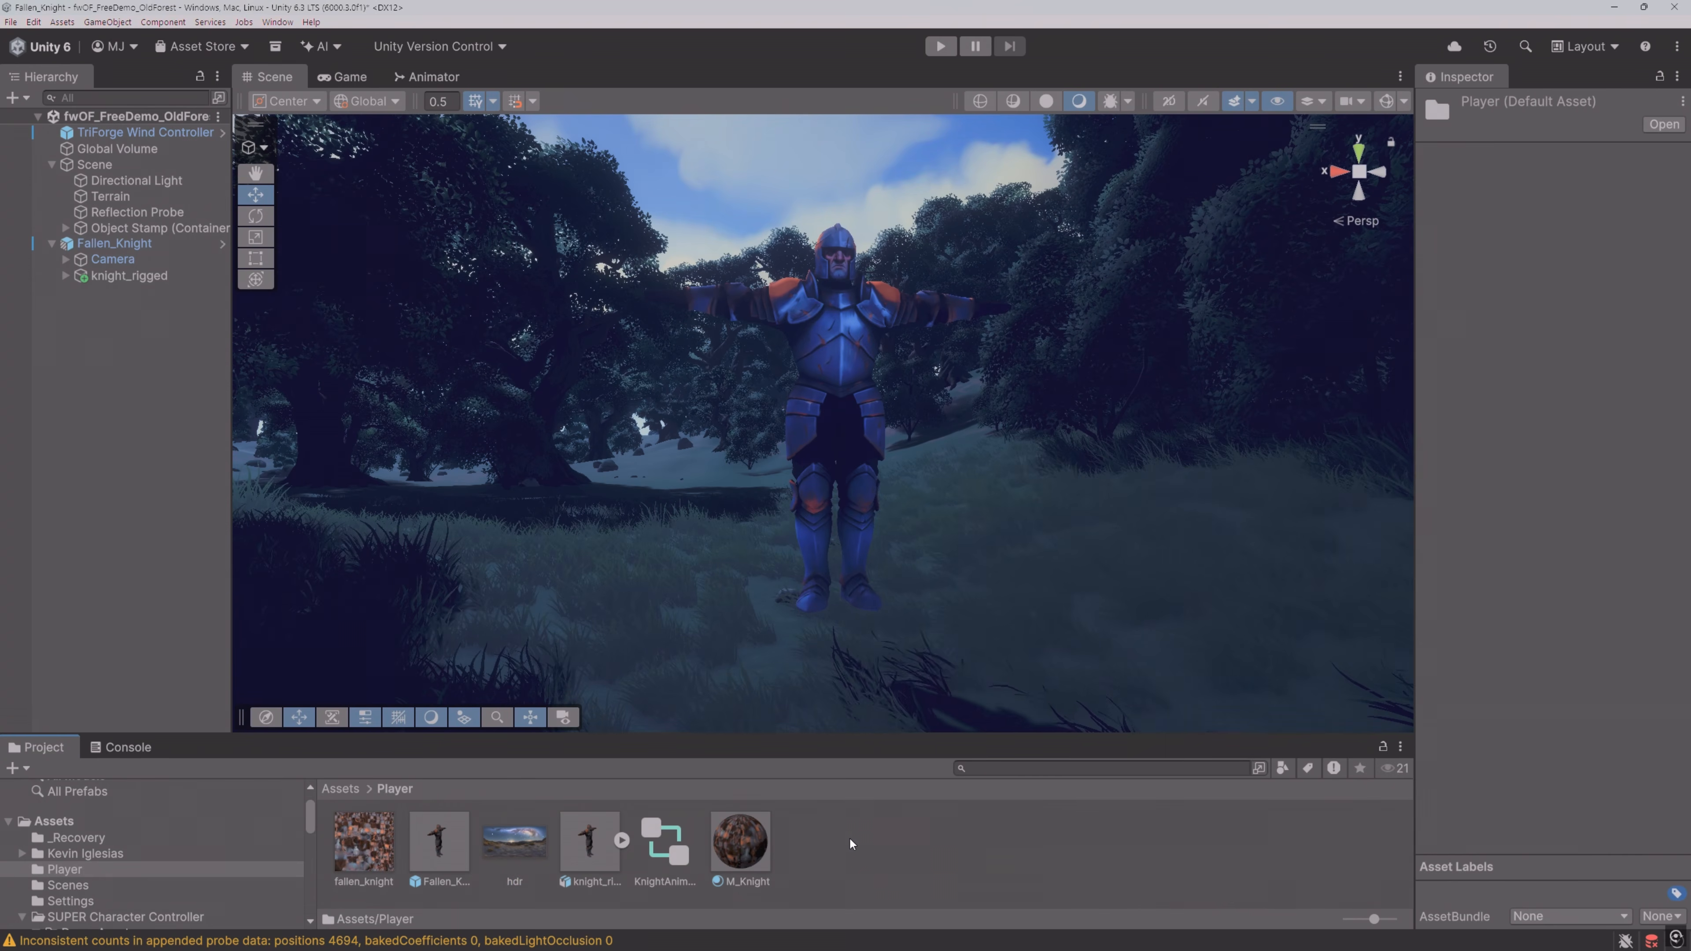
{"action": "mouse_move", "coordinate": [945, 468]}
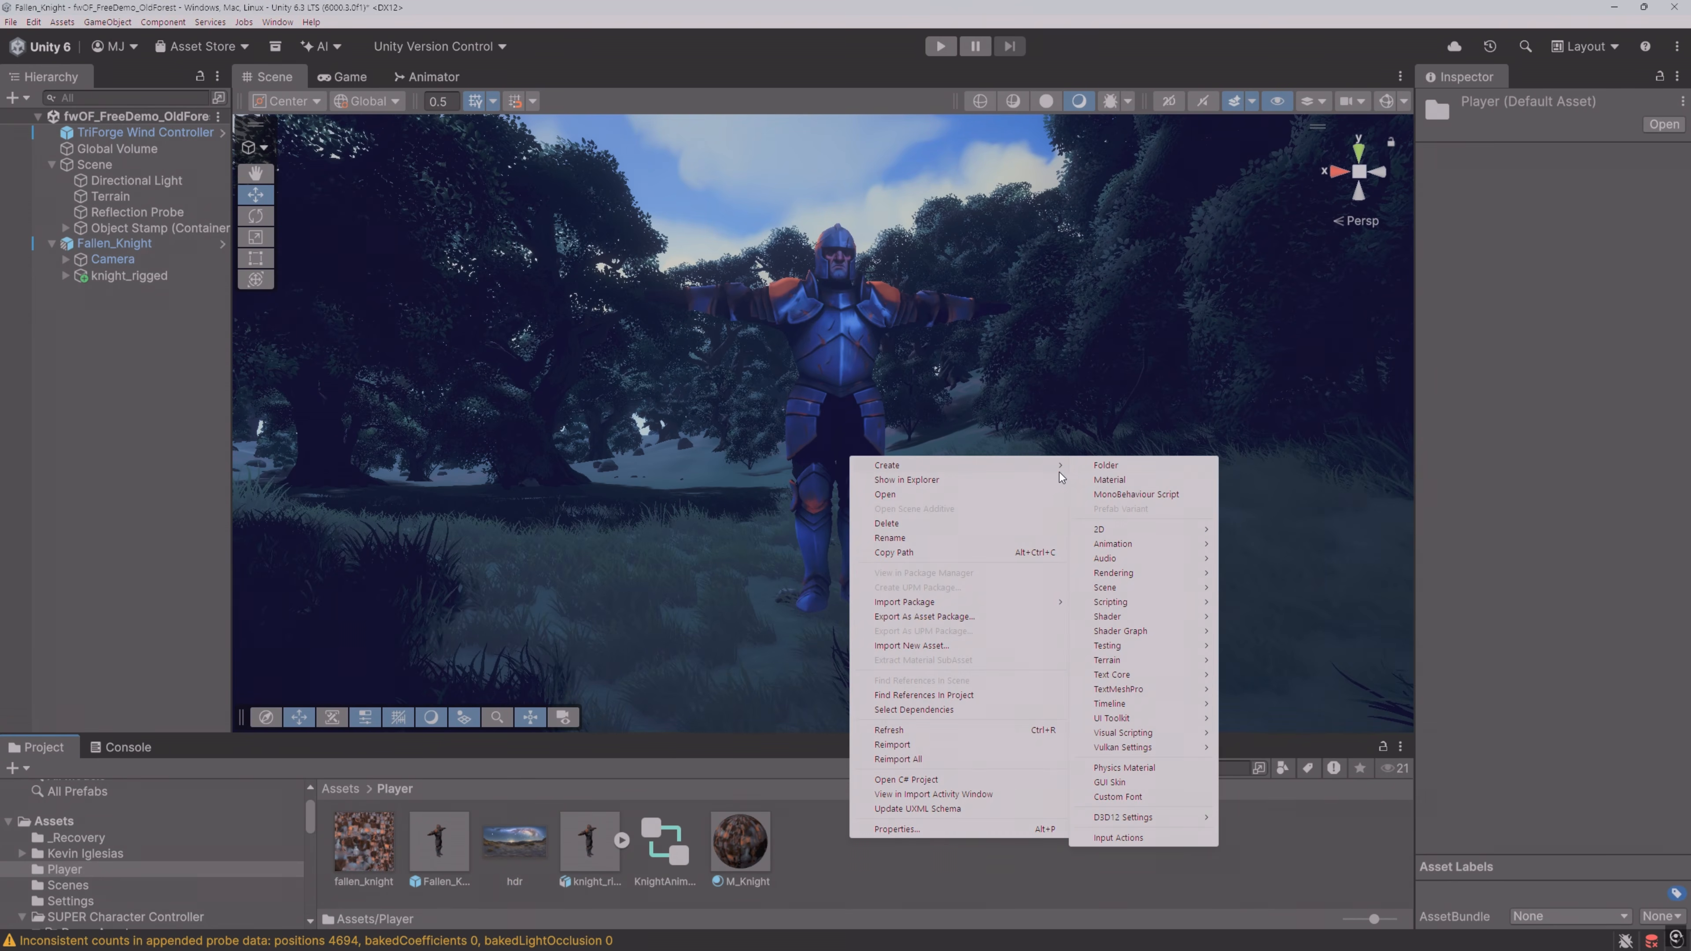
{"action": "left_click", "coordinate": [1134, 480]}
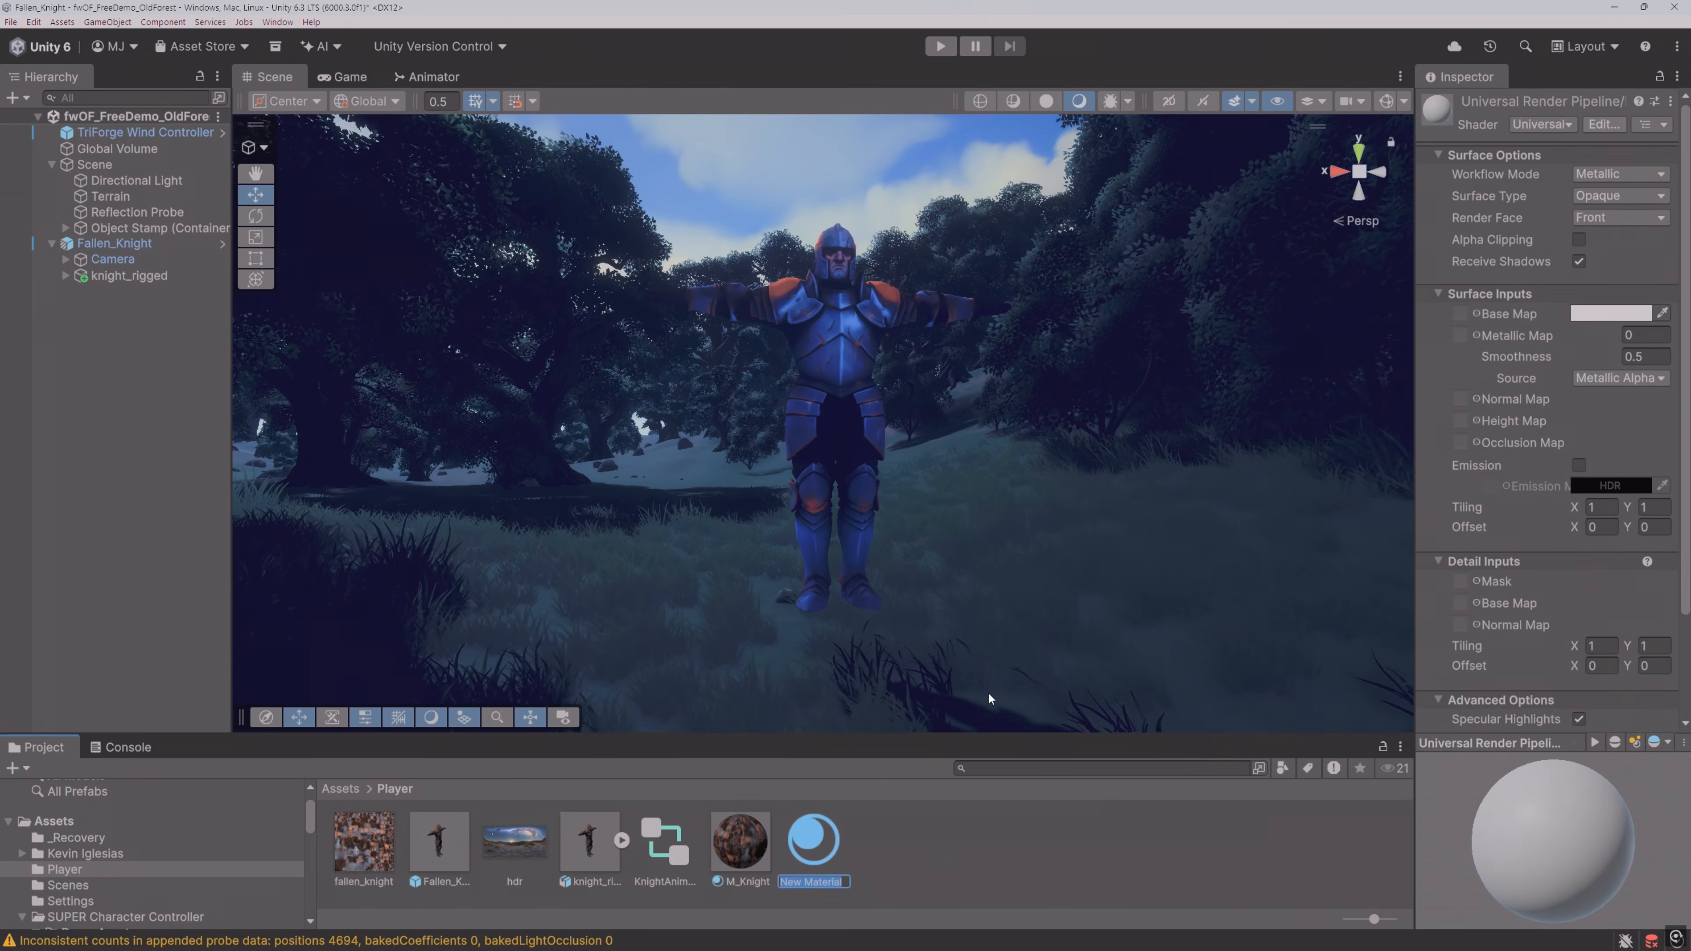
{"action": "type", "text": "Starry"}
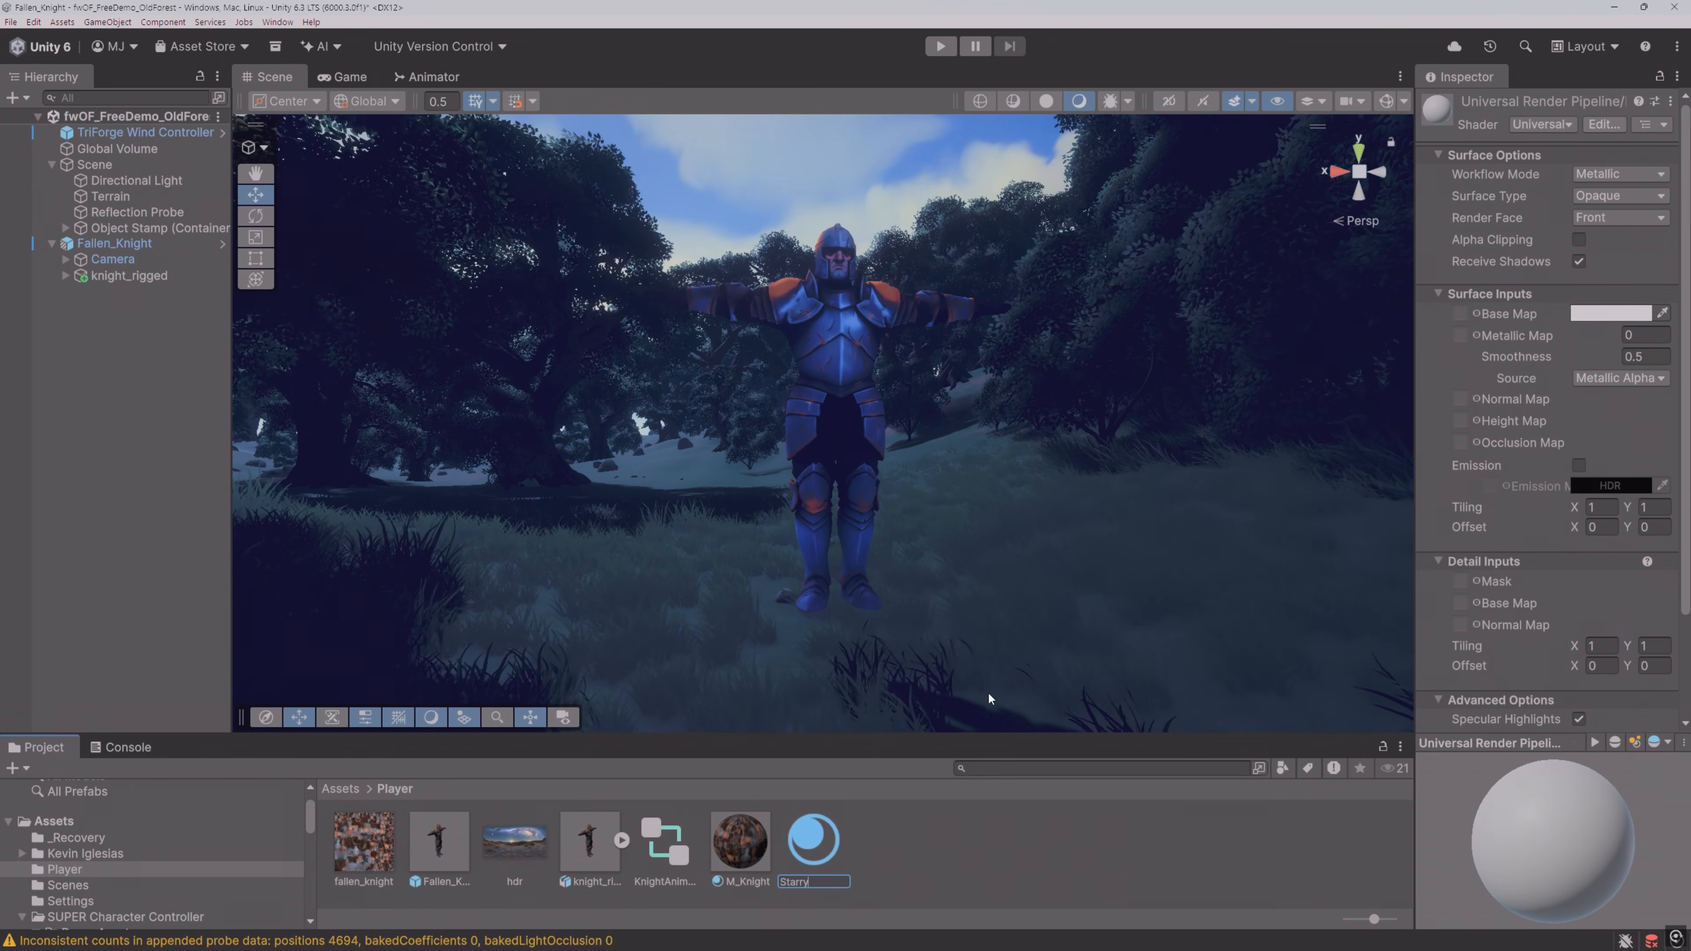
{"action": "type", "text": "_Skybox"}
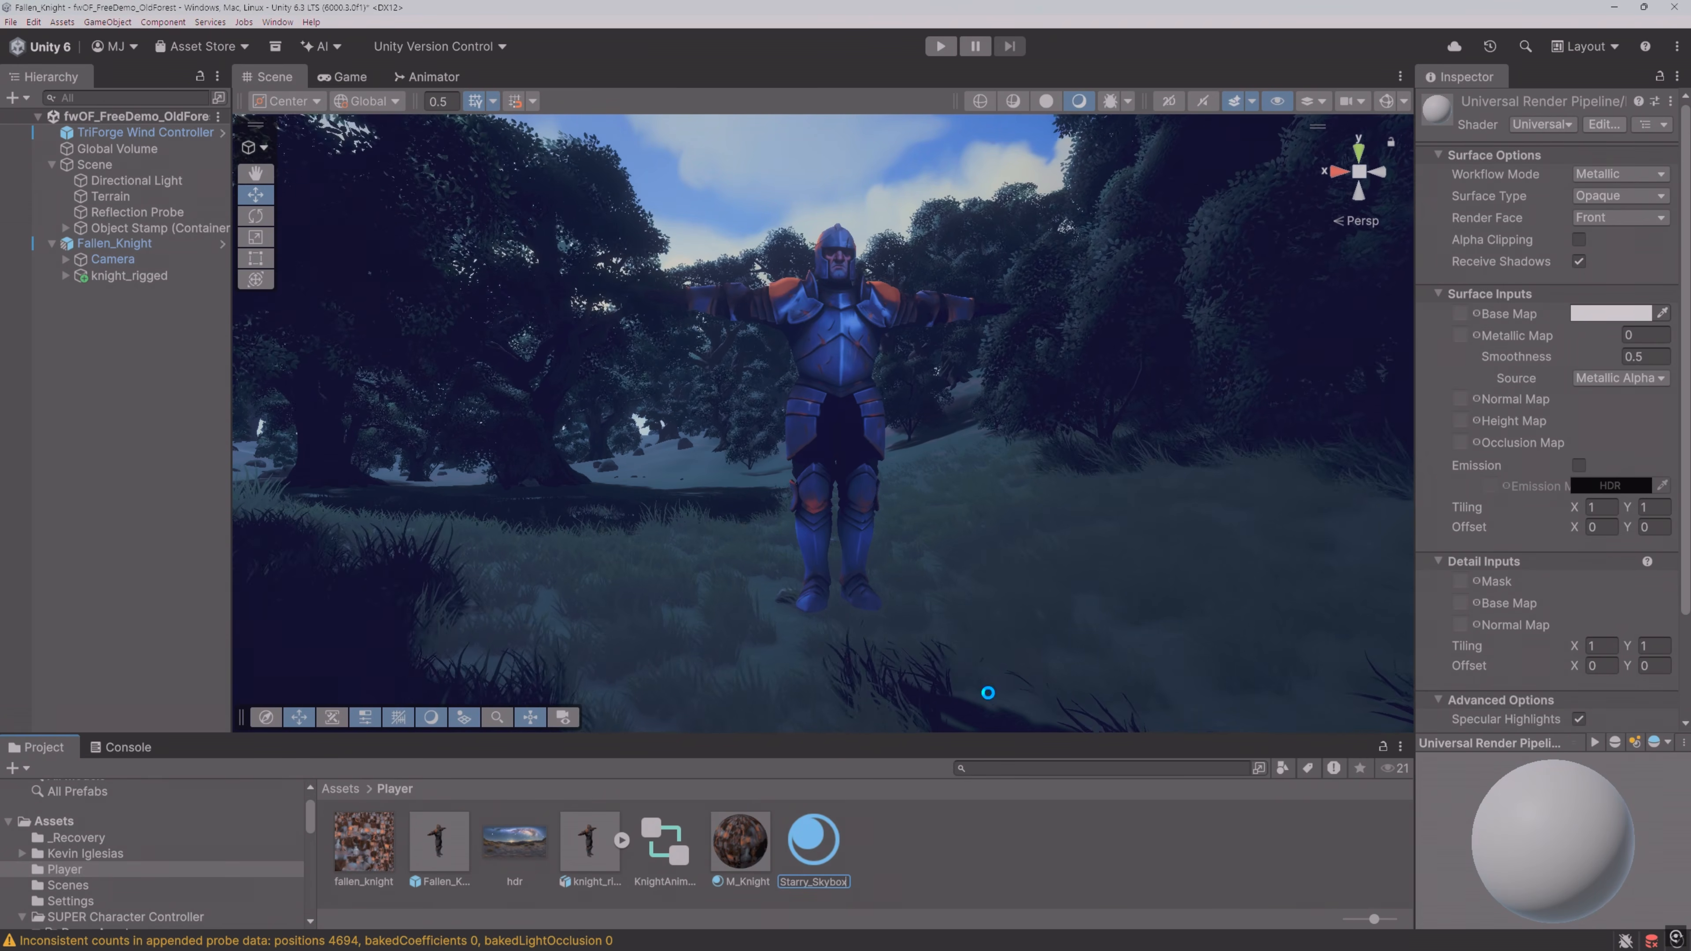
{"action": "key", "text": "Return"}
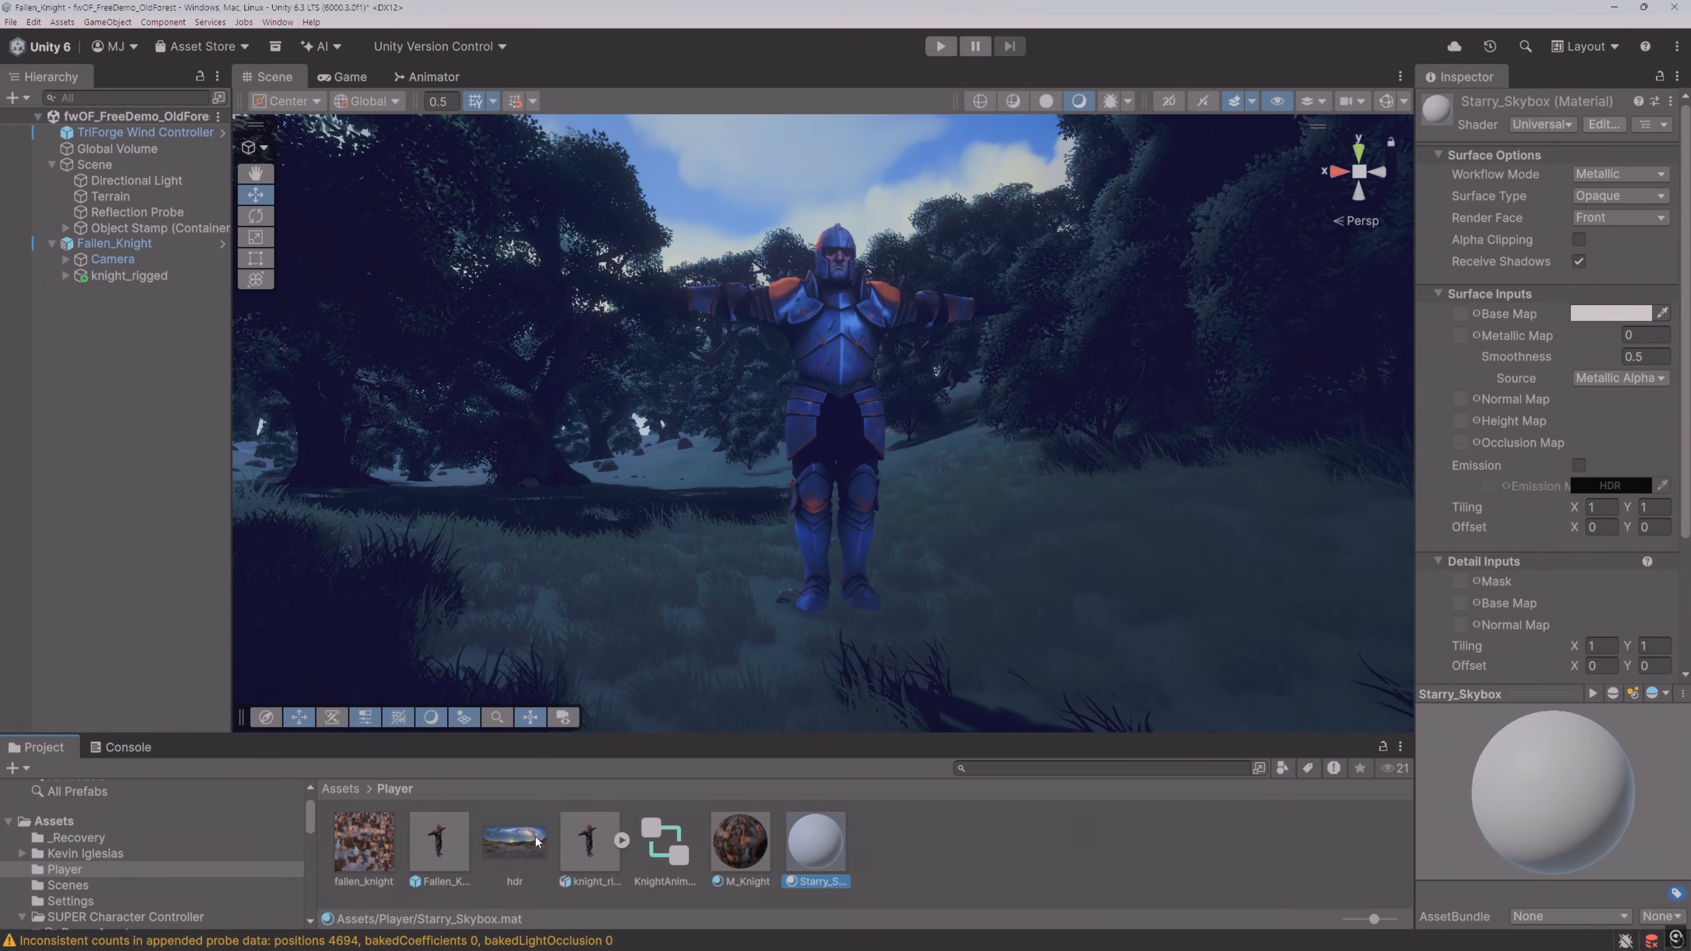
Step: Give Starry_Skybox the Skybox/Panoramic shader and assign the hdr texture as its Spherical (HDR) map
{"action": "left_click", "coordinate": [1543, 125]}
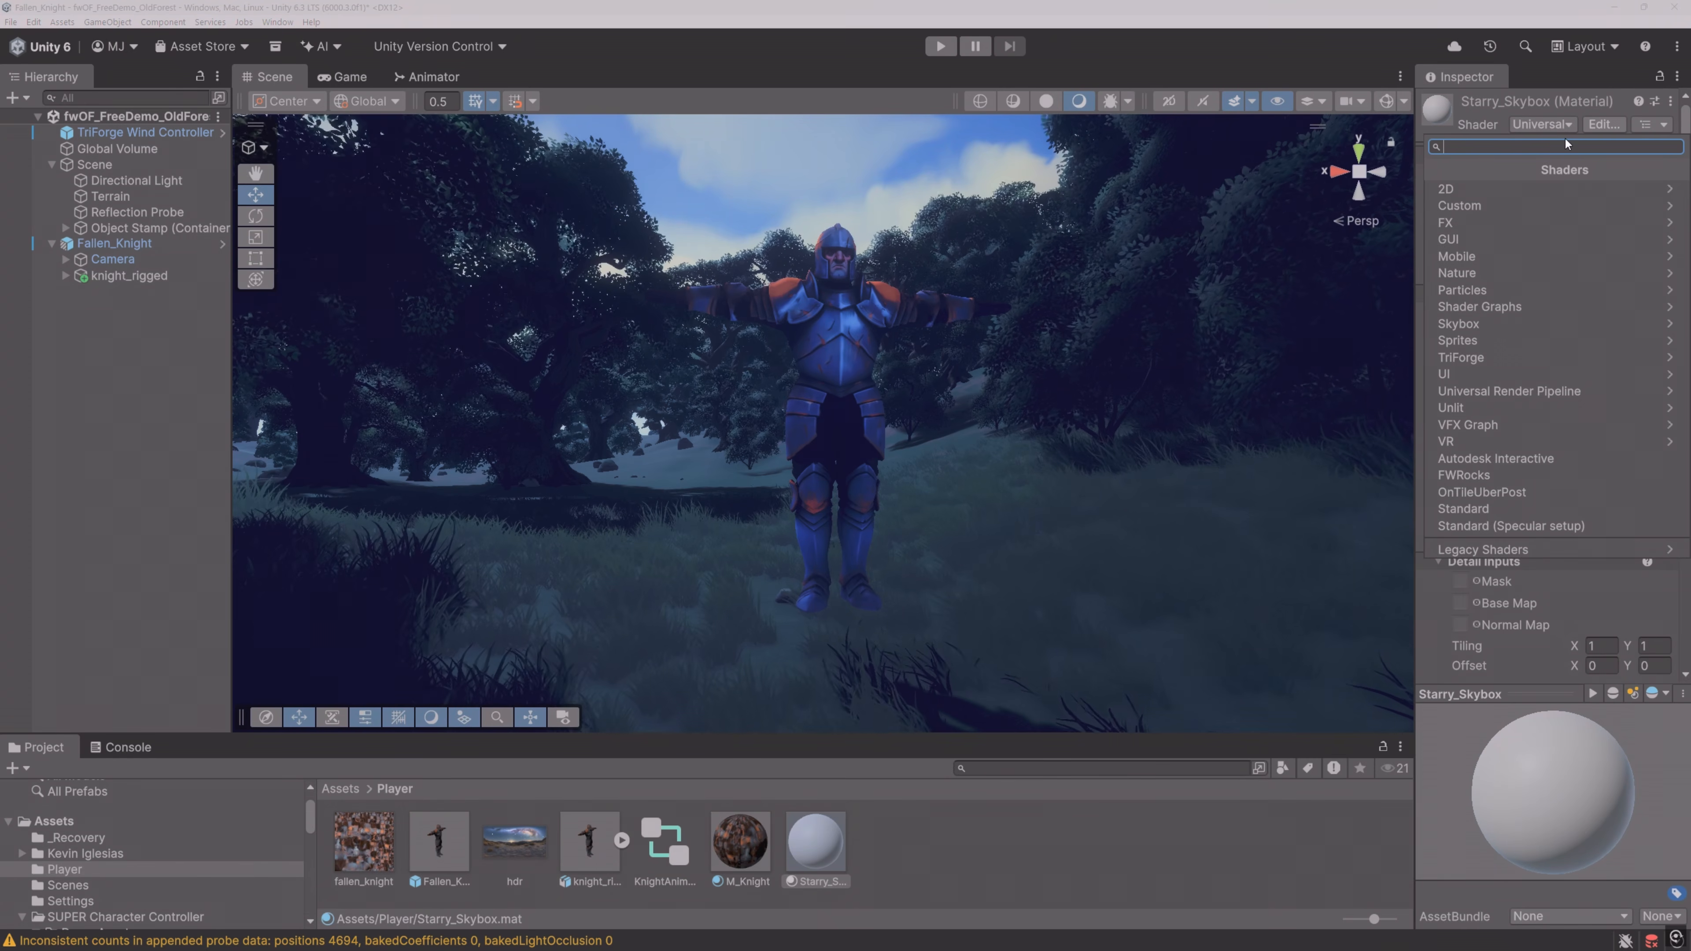
{"action": "type", "text": "skybox"}
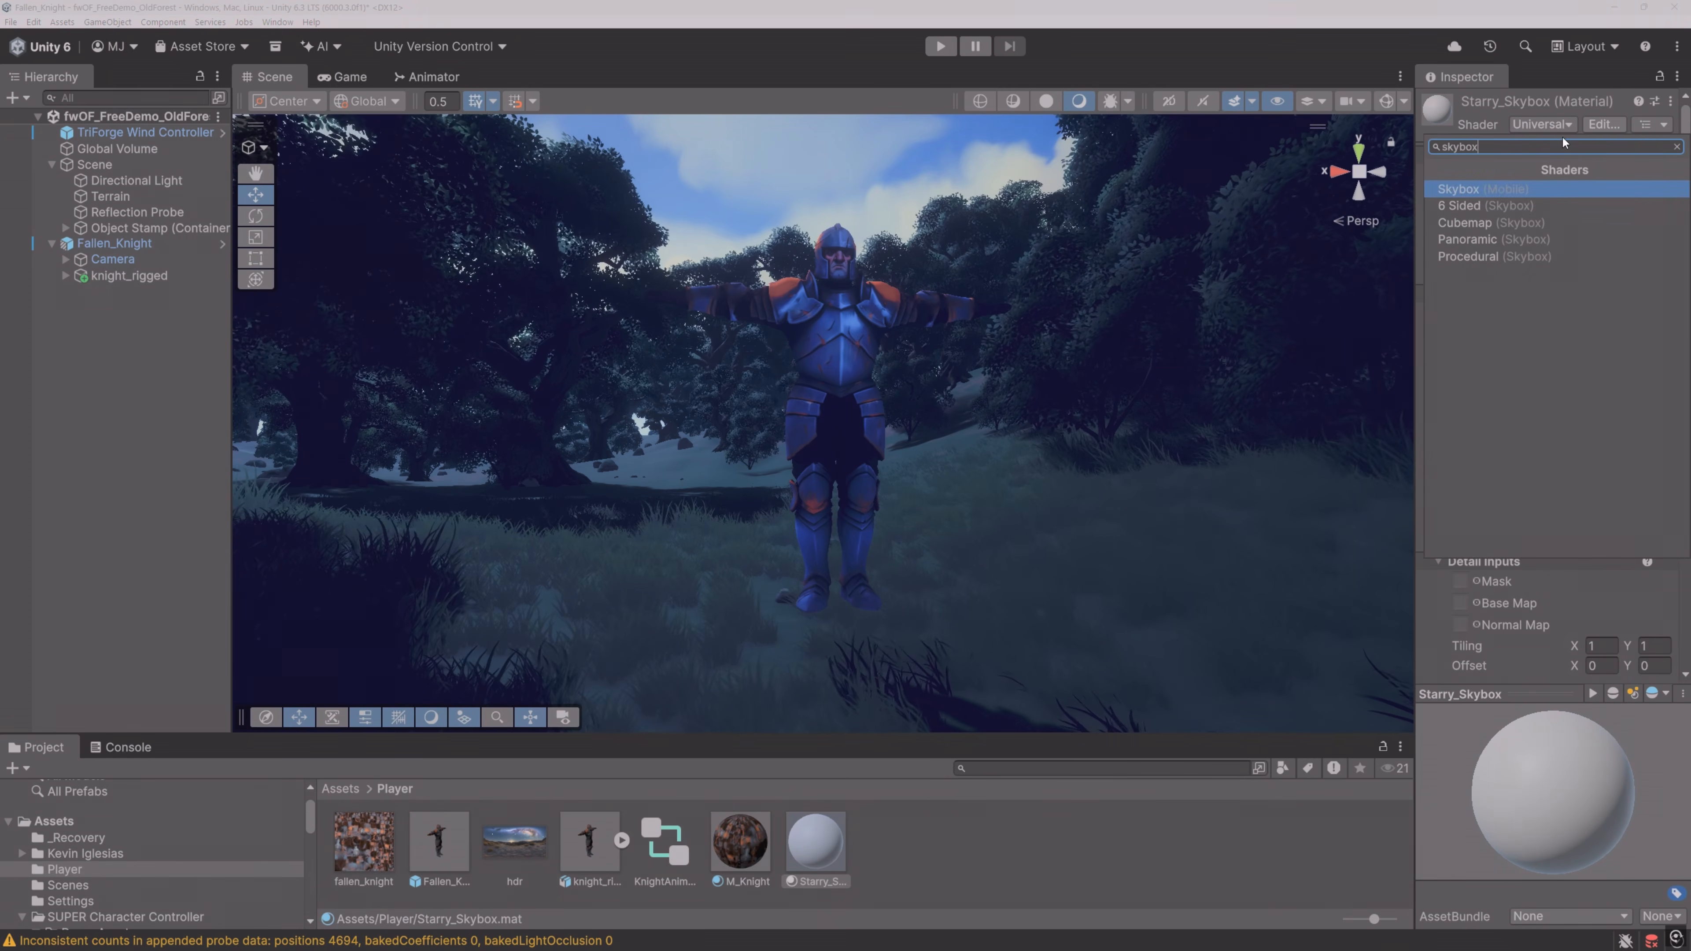
{"action": "left_click", "coordinate": [1470, 239]}
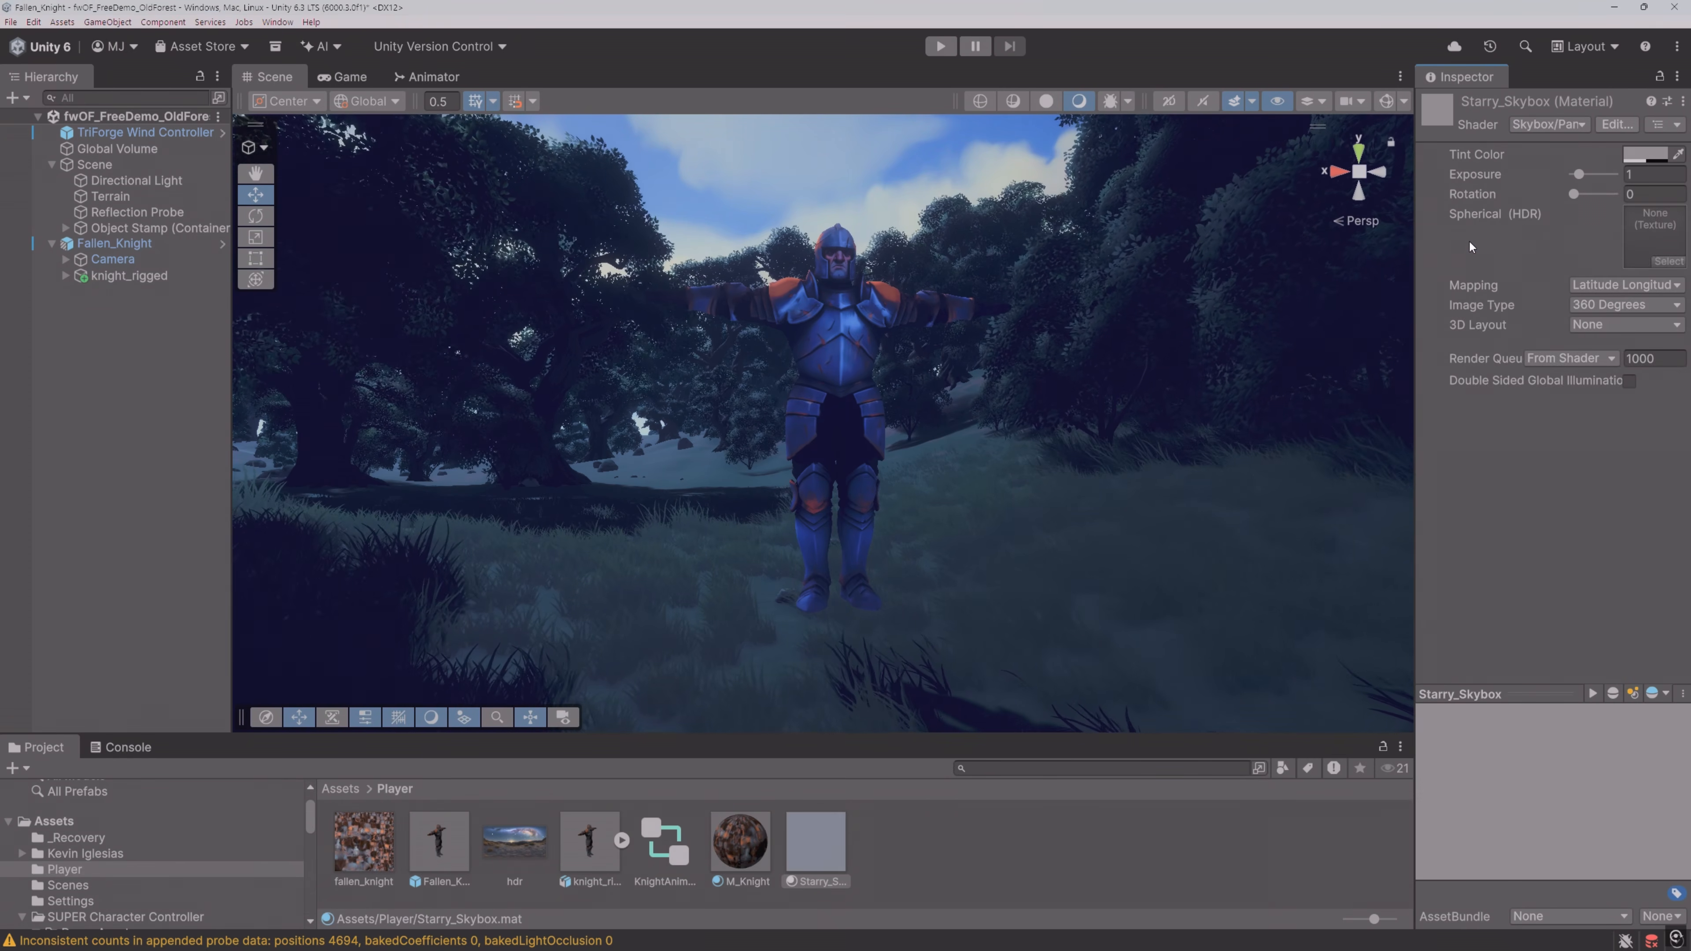
{"action": "left_click", "coordinate": [516, 841]}
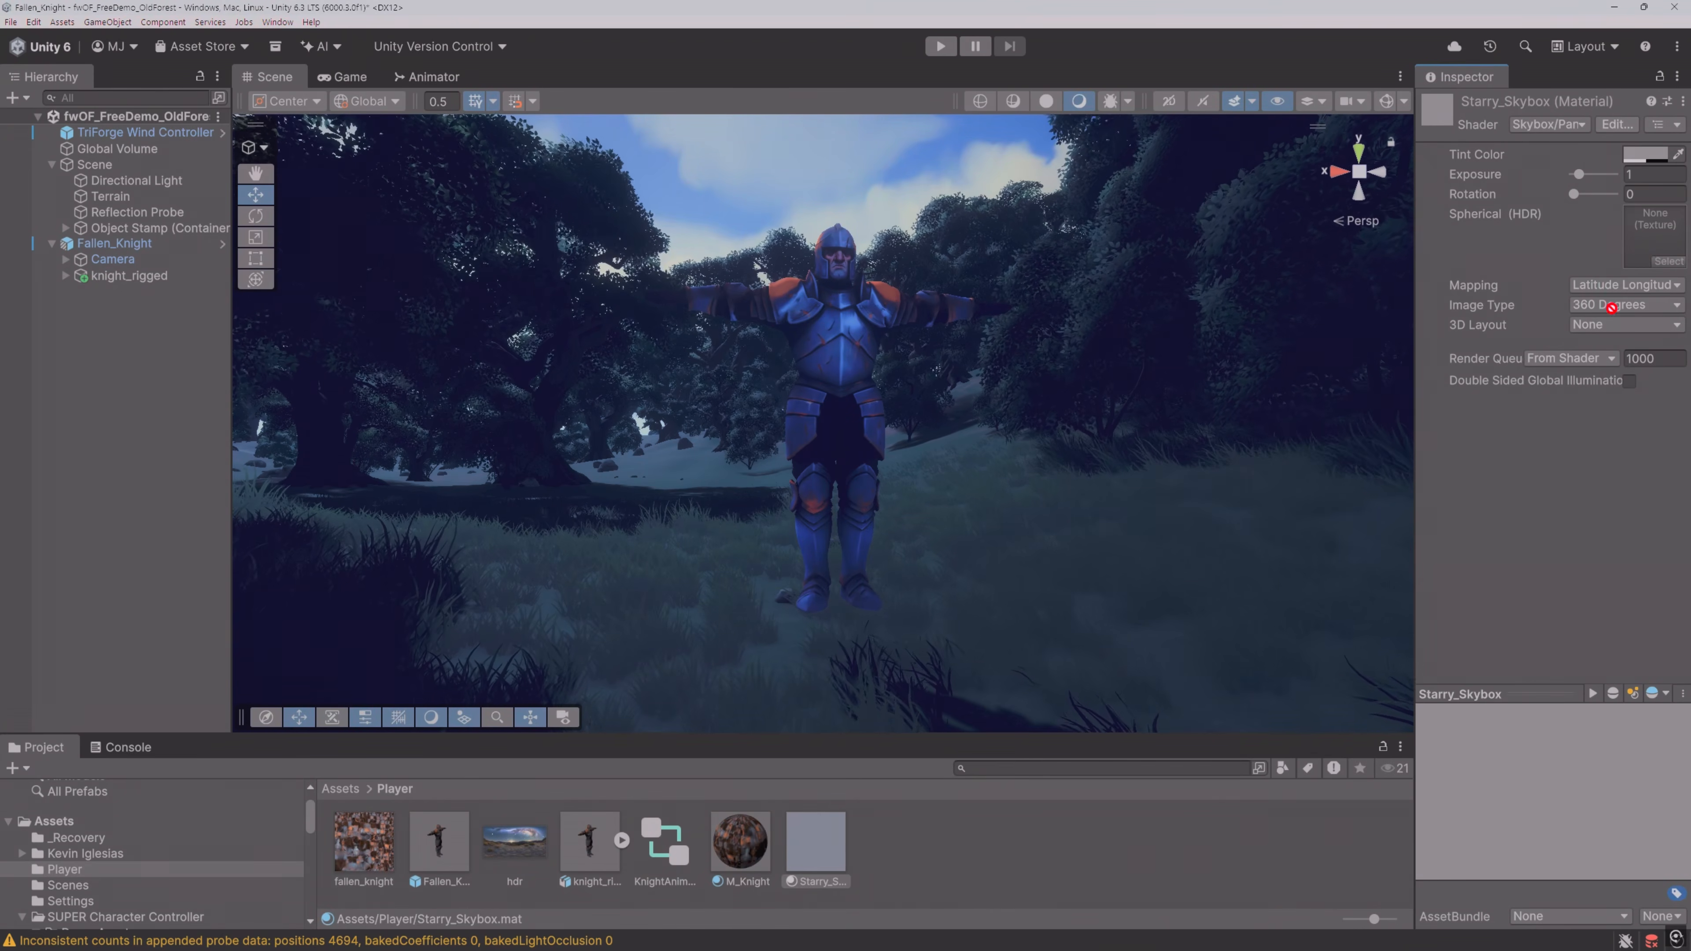
{"action": "left_click_drag", "start_coordinate": [1665, 238], "coordinate": [1661, 239]}
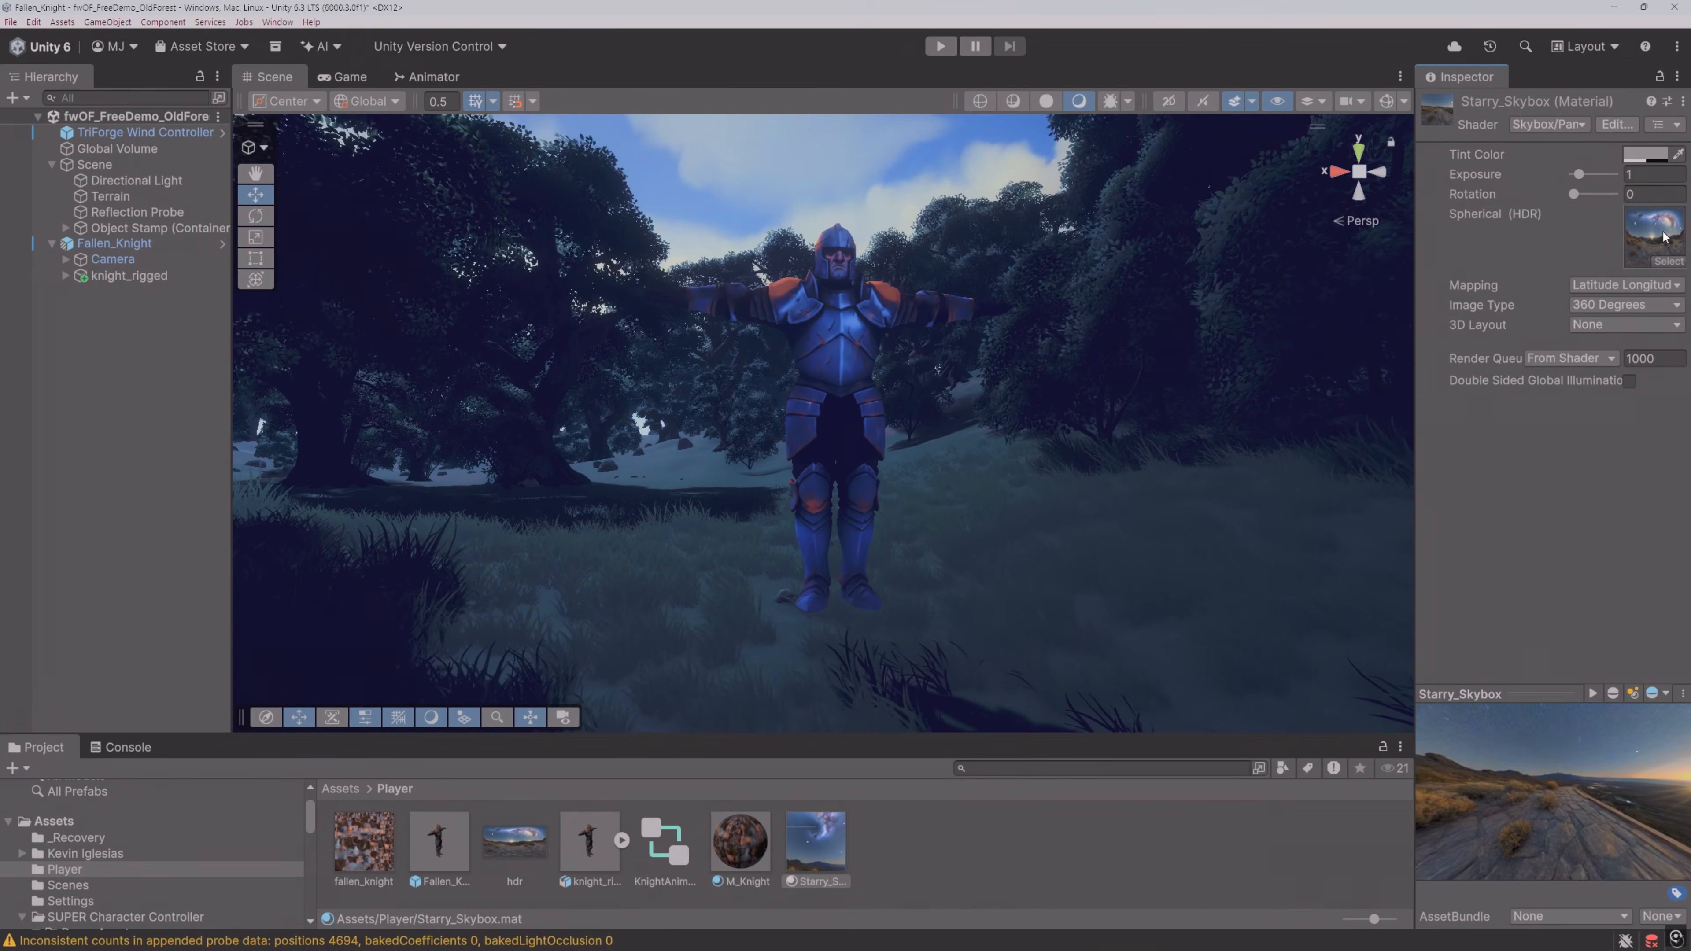
Step: Assign Starry_Skybox as the Skybox Material in the environment lighting settings and close the Lighting window
{"action": "left_click", "coordinate": [277, 22]}
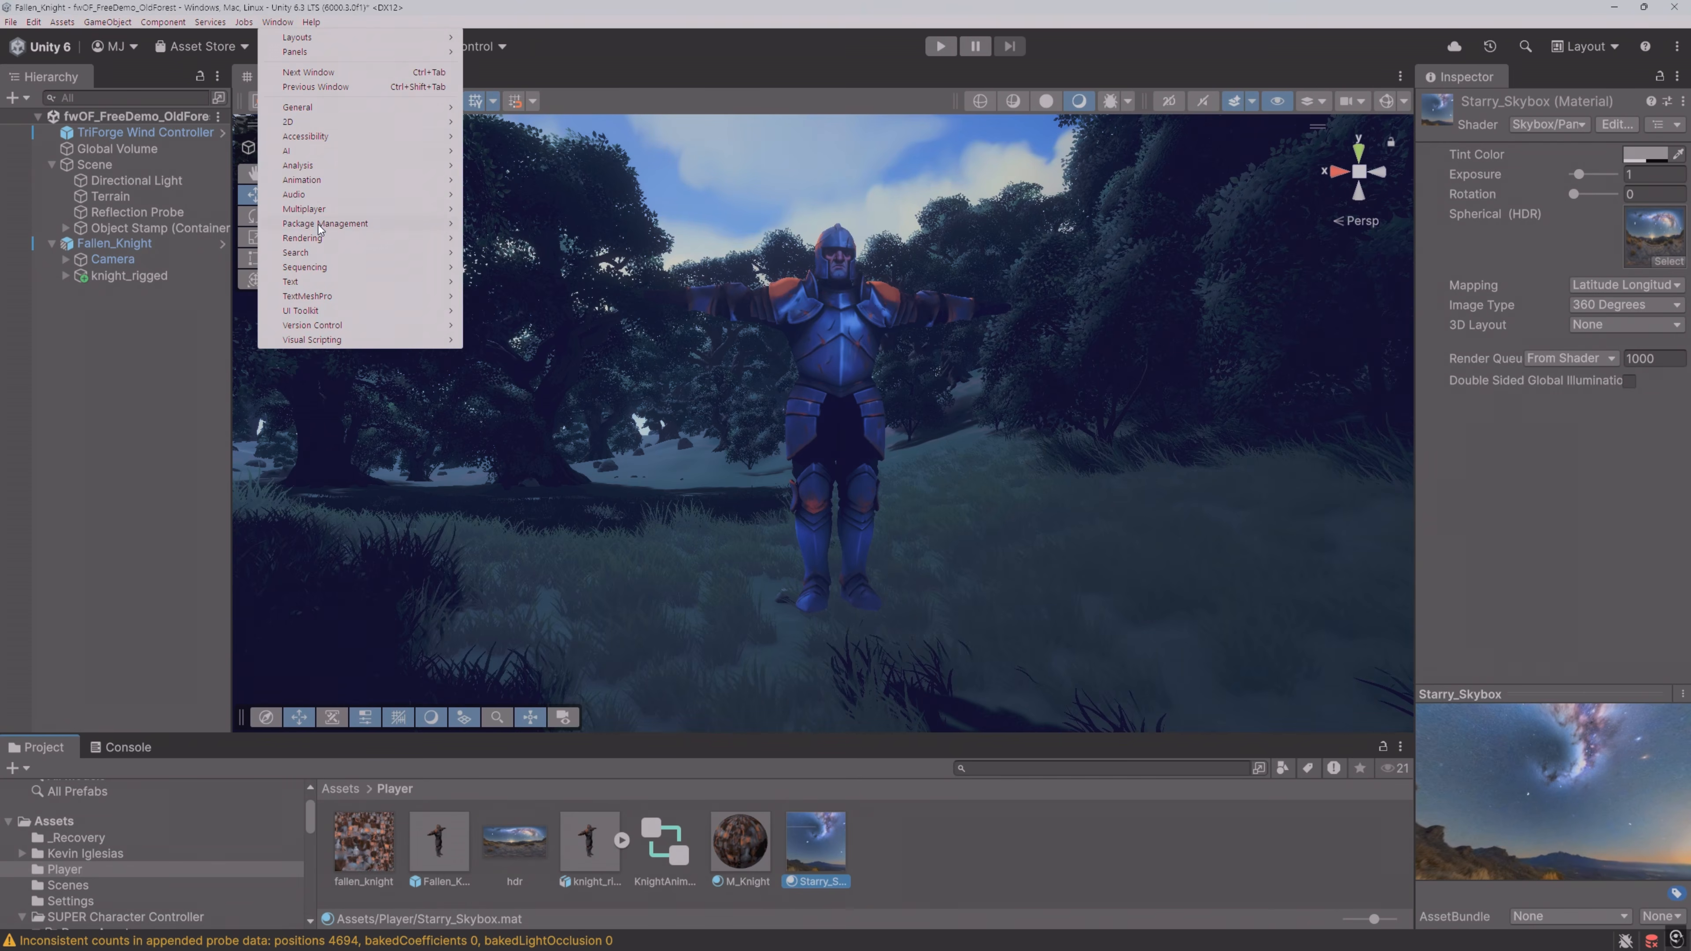
{"action": "left_click", "coordinate": [506, 239]}
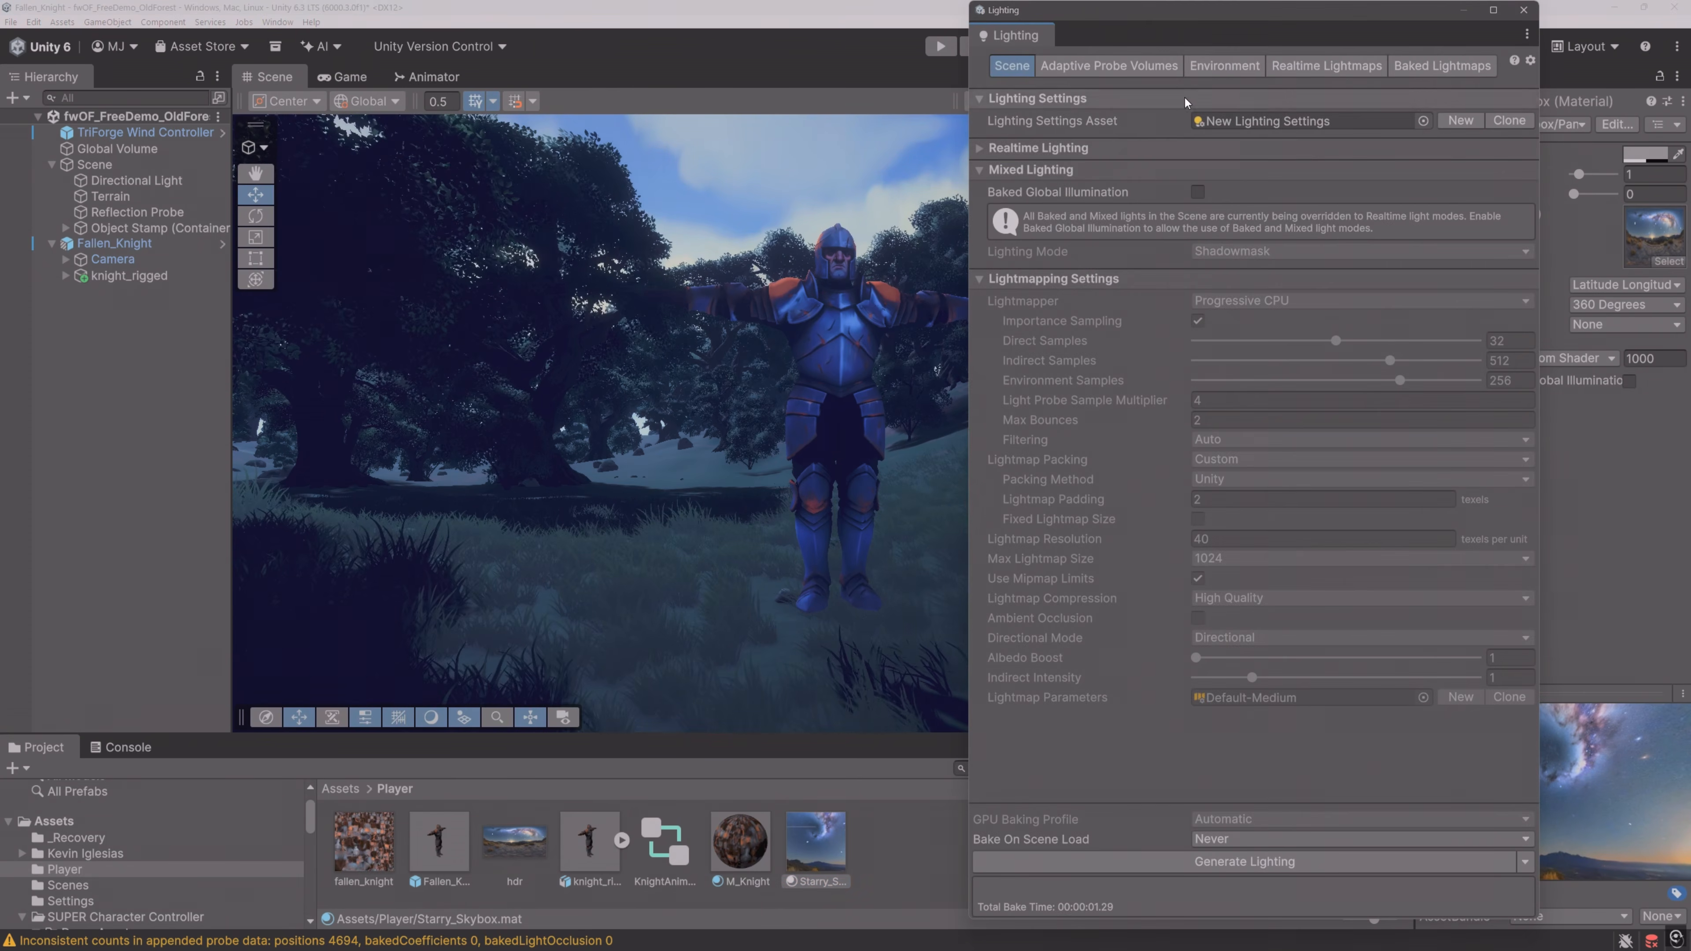
{"action": "left_click", "coordinate": [1224, 66]}
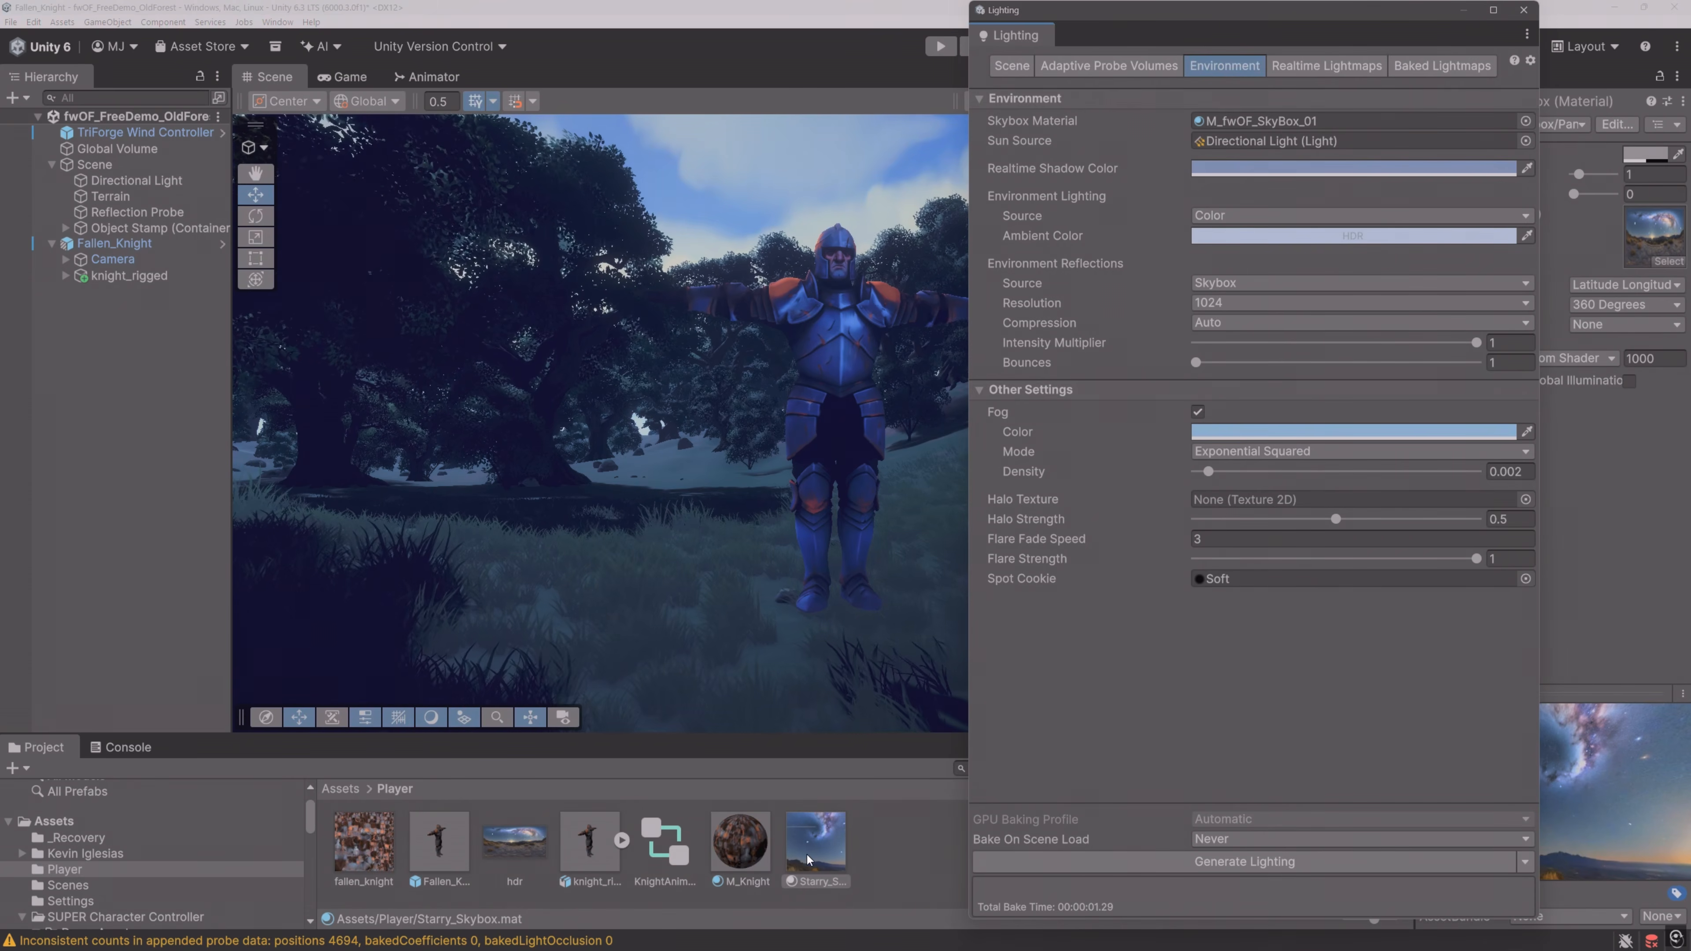
{"action": "left_click_drag", "start_coordinate": [807, 855], "coordinate": [1193, 202]}
{"action": "left_click_drag", "start_coordinate": [1232, 126], "coordinate": [1232, 127]}
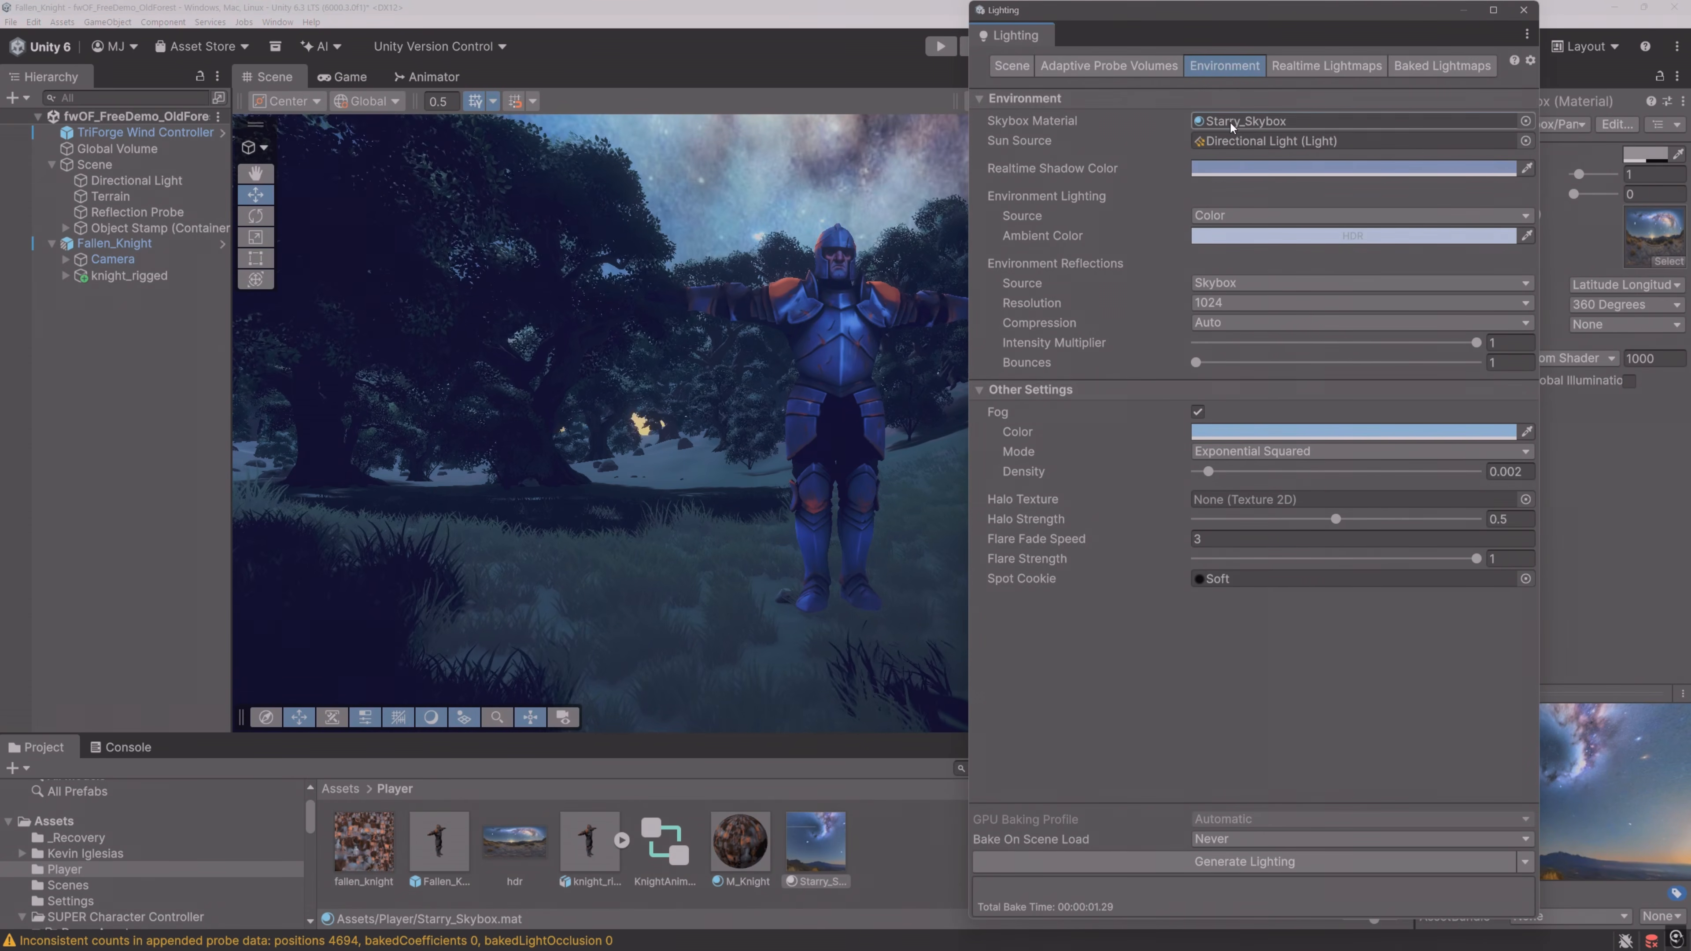
{"action": "left_click", "coordinate": [1523, 10]}
Step: Check the sky above the knight and lower Starry_Skybox's exposure to 0.5
{"action": "right_click_drag", "start_coordinate": [996, 484], "coordinate": [907, 371]}
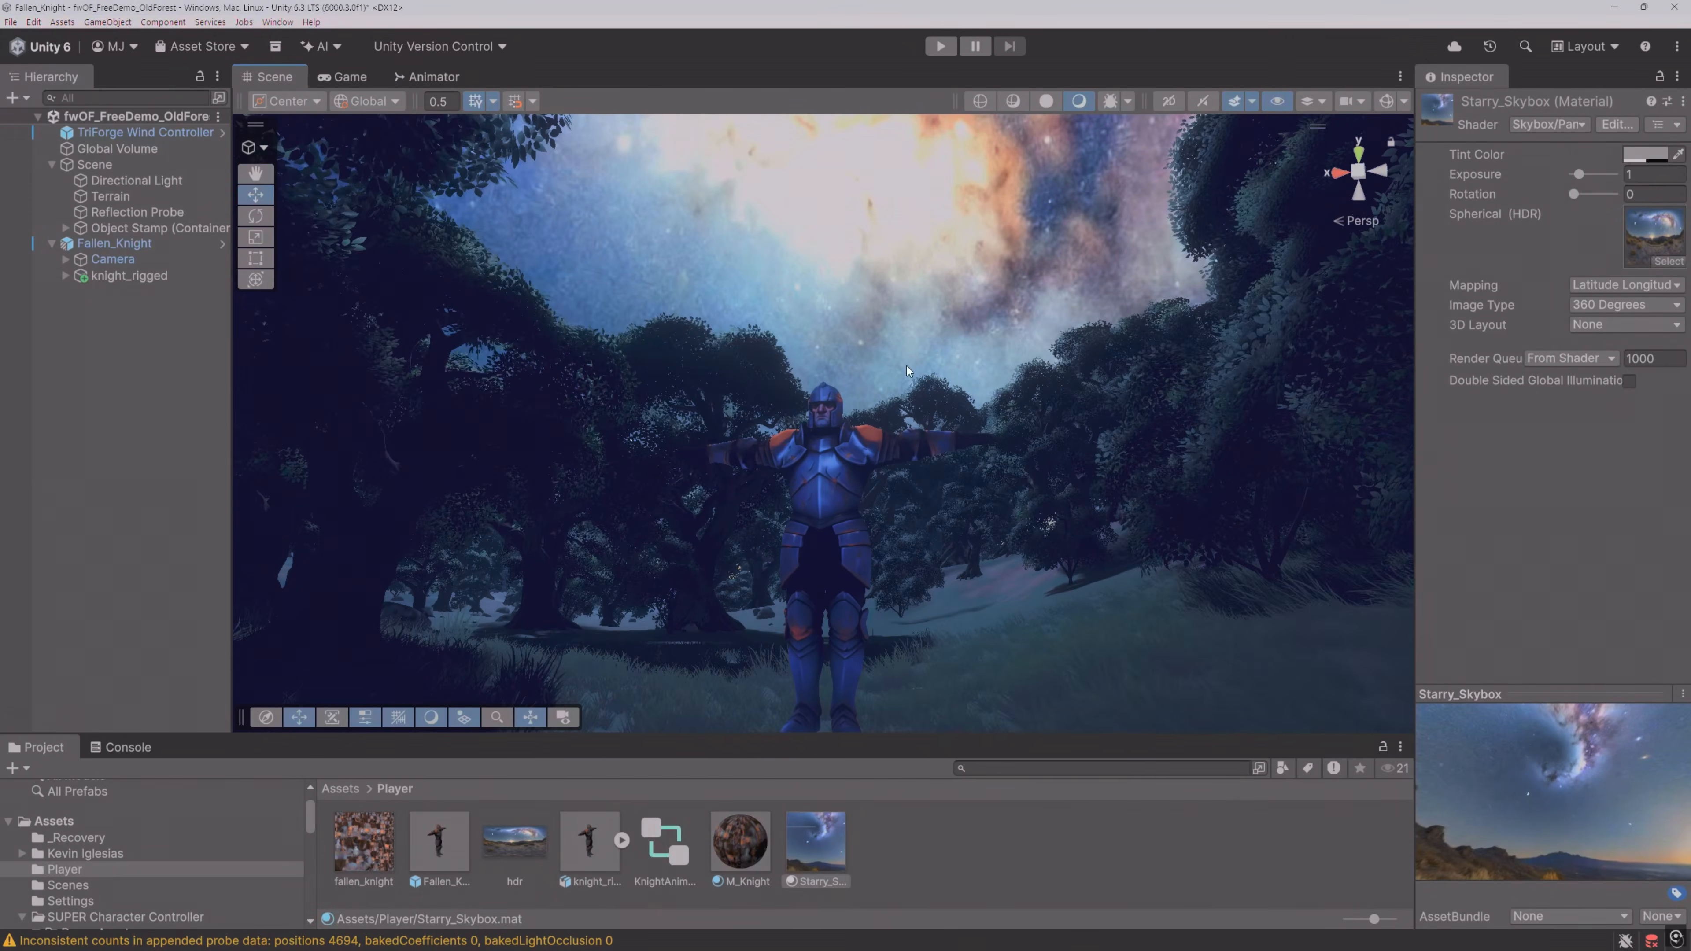
{"action": "right_click_drag", "start_coordinate": [1173, 264], "coordinate": [1172, 203]}
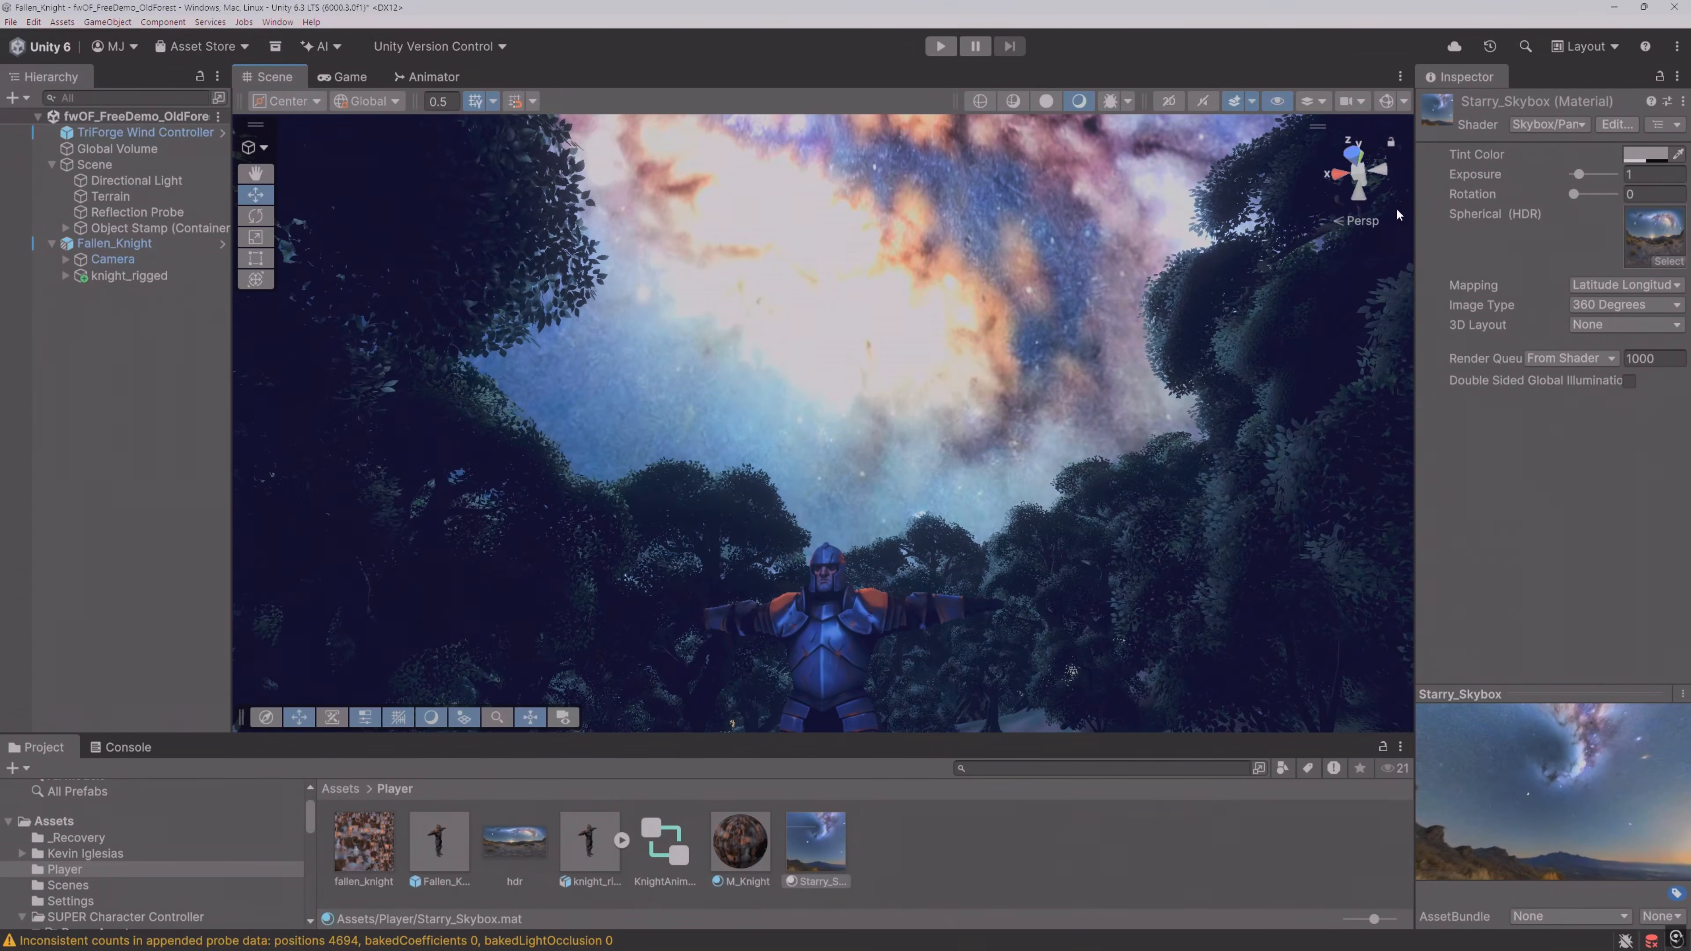
{"action": "left_click_drag", "start_coordinate": [1580, 178], "coordinate": [1577, 180]}
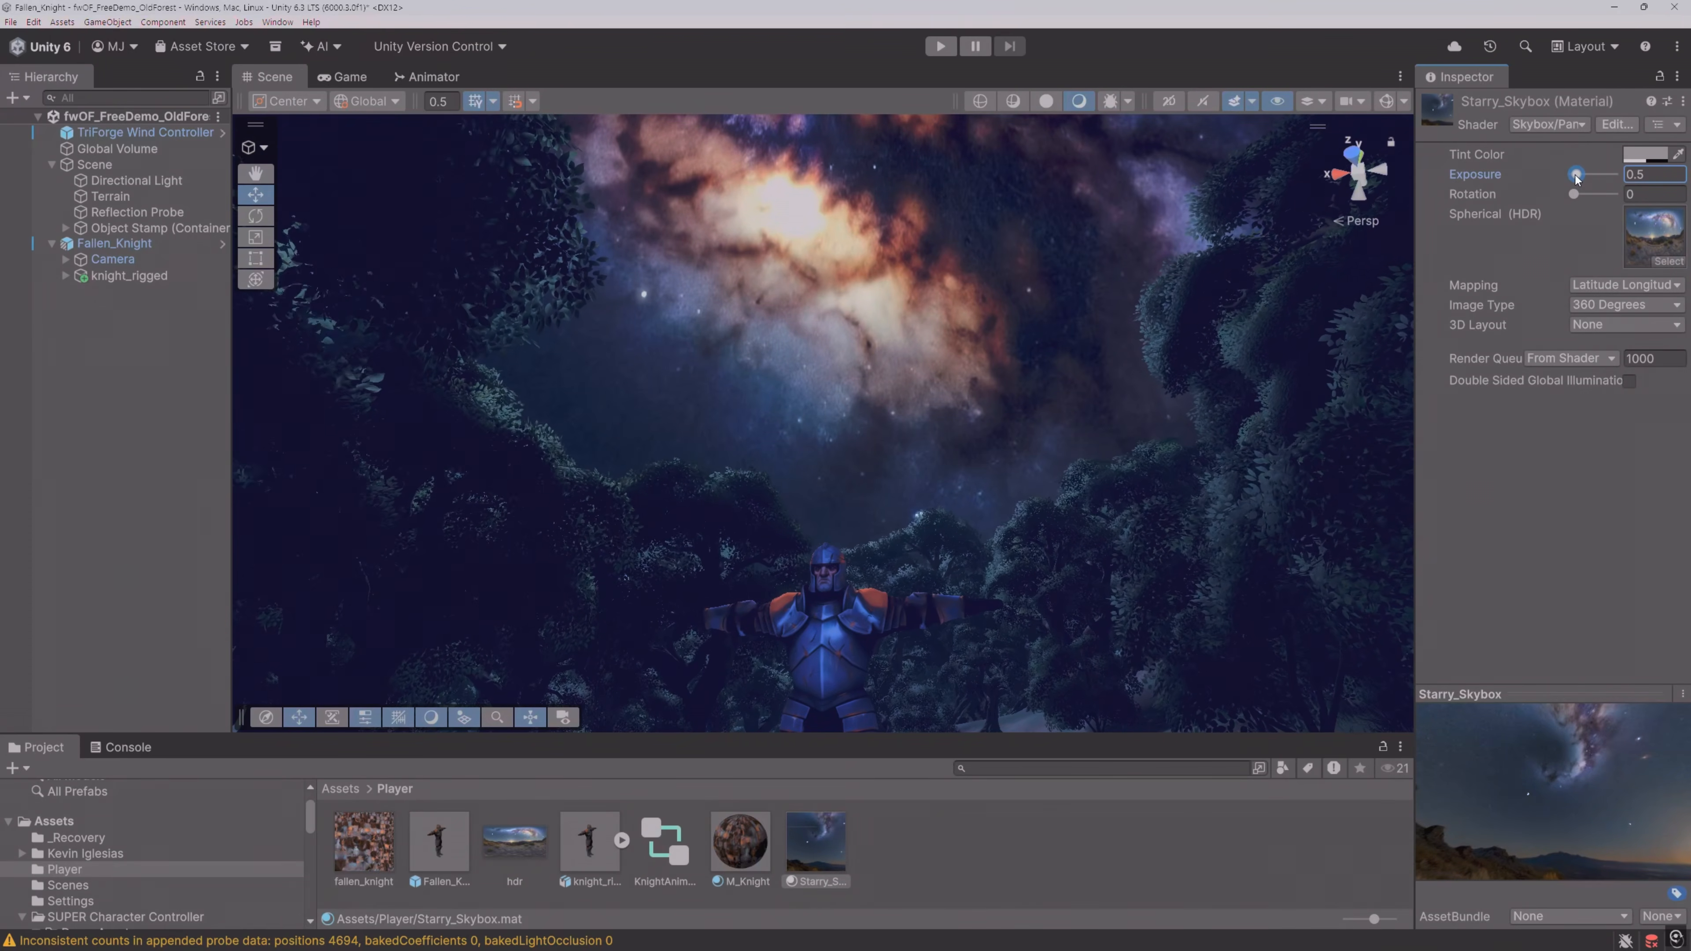
{"action": "left_click_drag", "start_coordinate": [1577, 180], "coordinate": [1577, 180]}
Step: Play-test the forest under the starry sky by walking and sprinting the knight through the grass, and stop the test
{"action": "key", "text": "ctrl+p"}
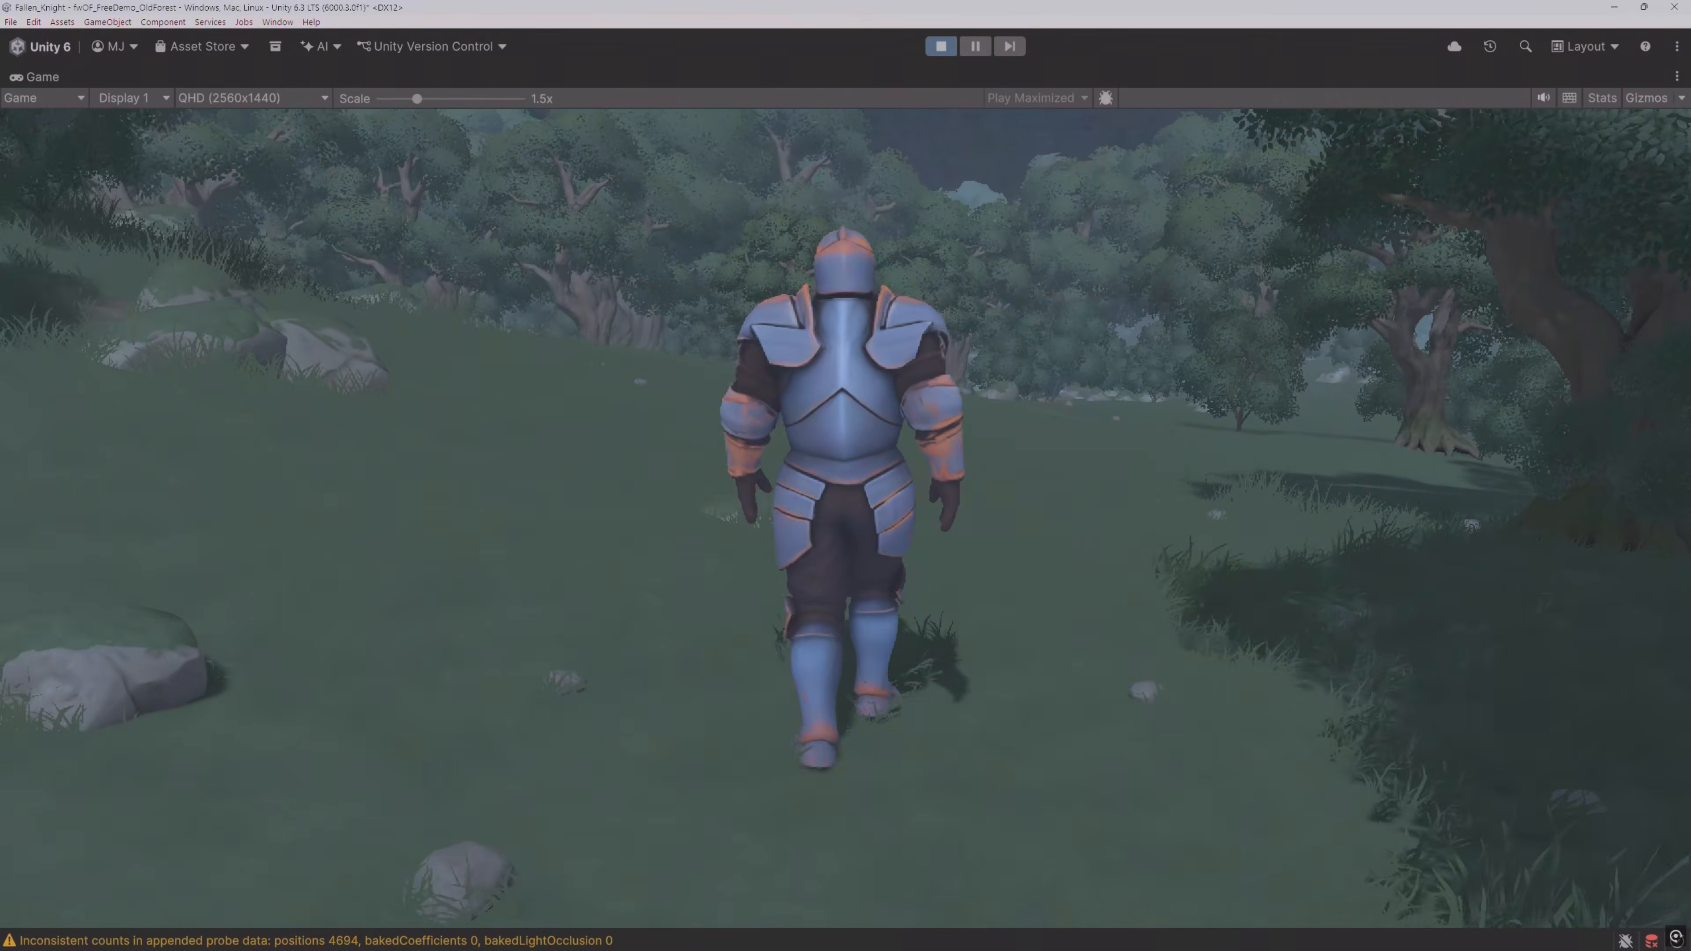
{"action": "key", "text": "shift"}
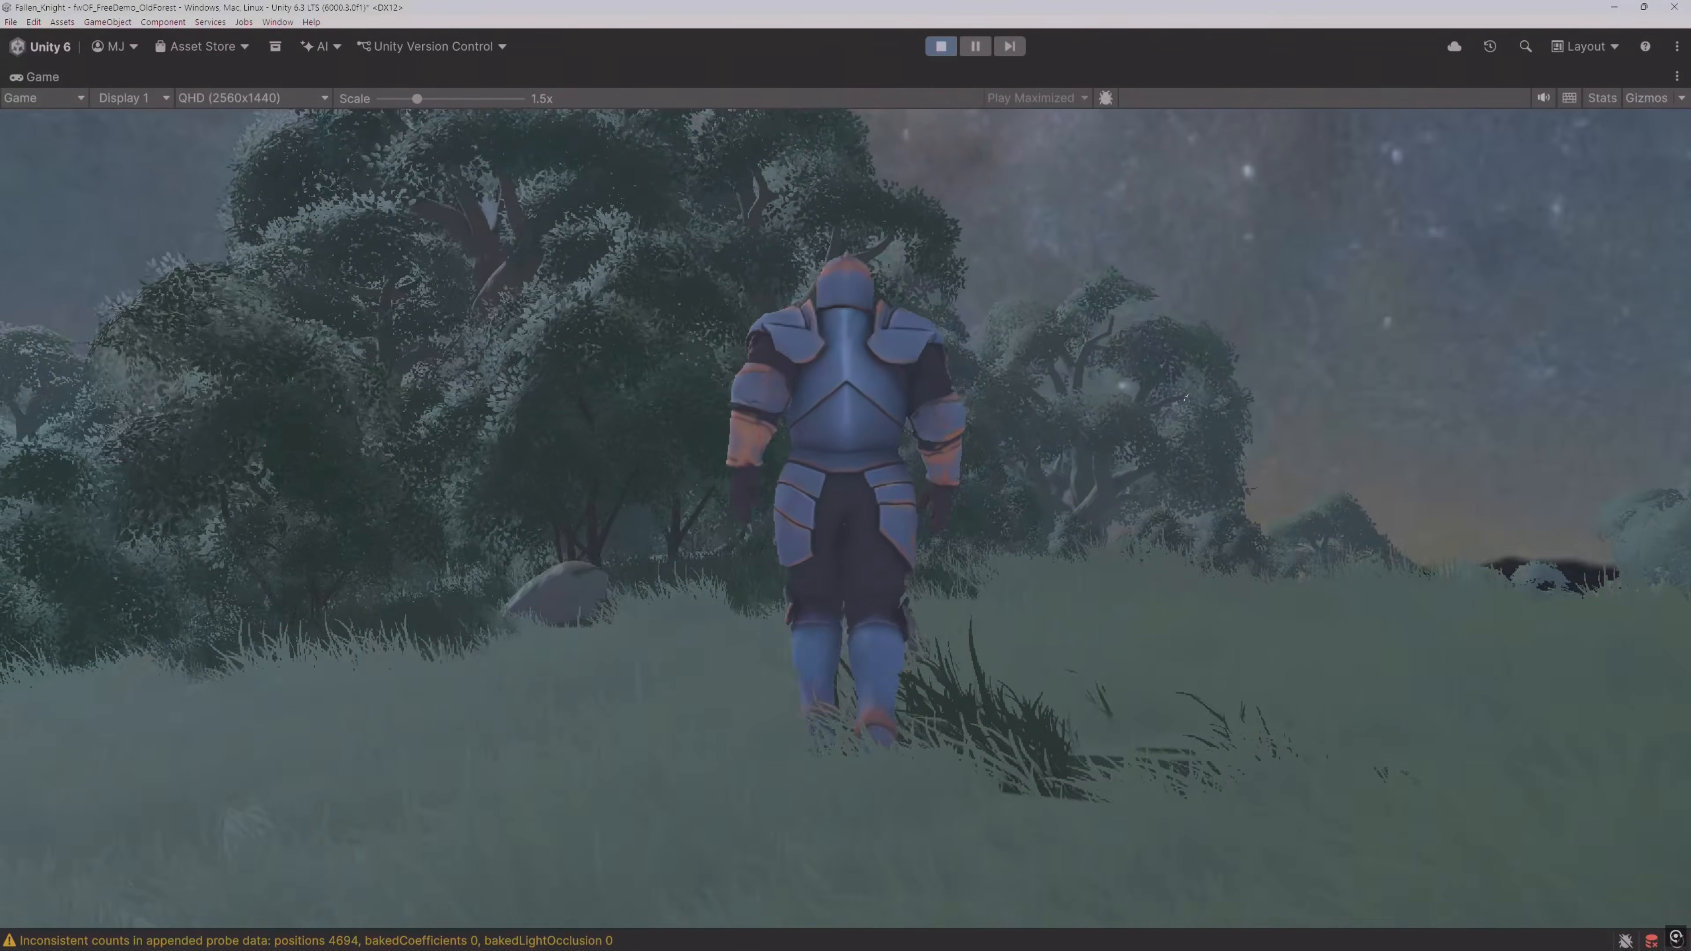
{"action": "key", "text": "d"}
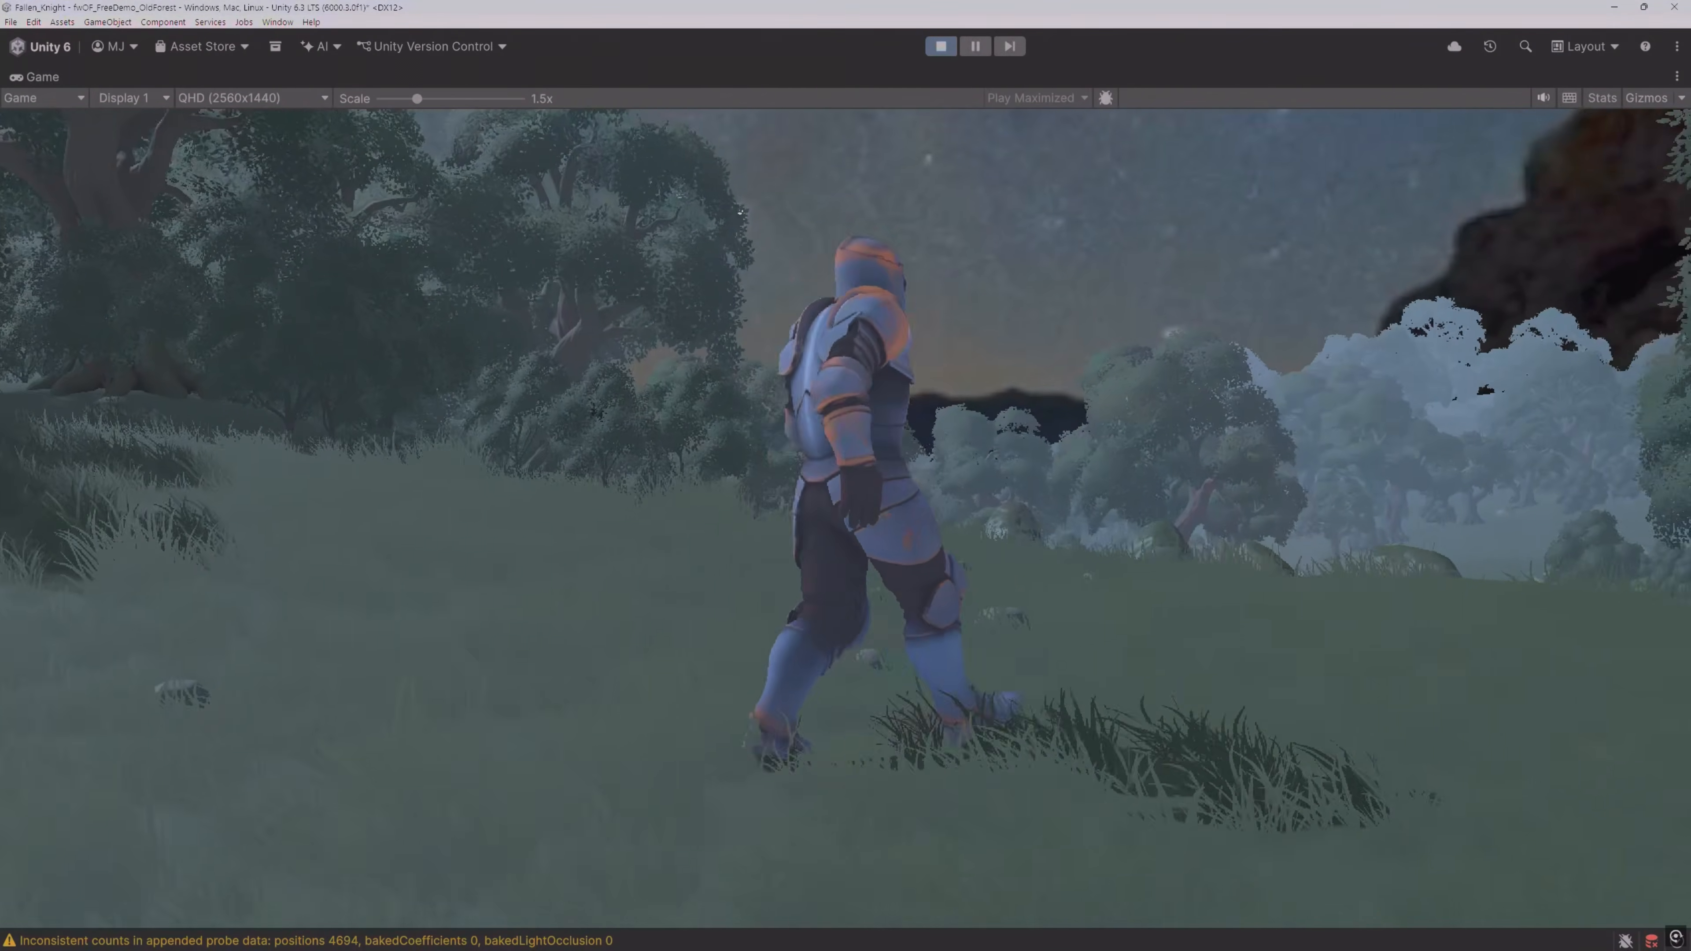
{"action": "key", "text": "ctrl+p"}
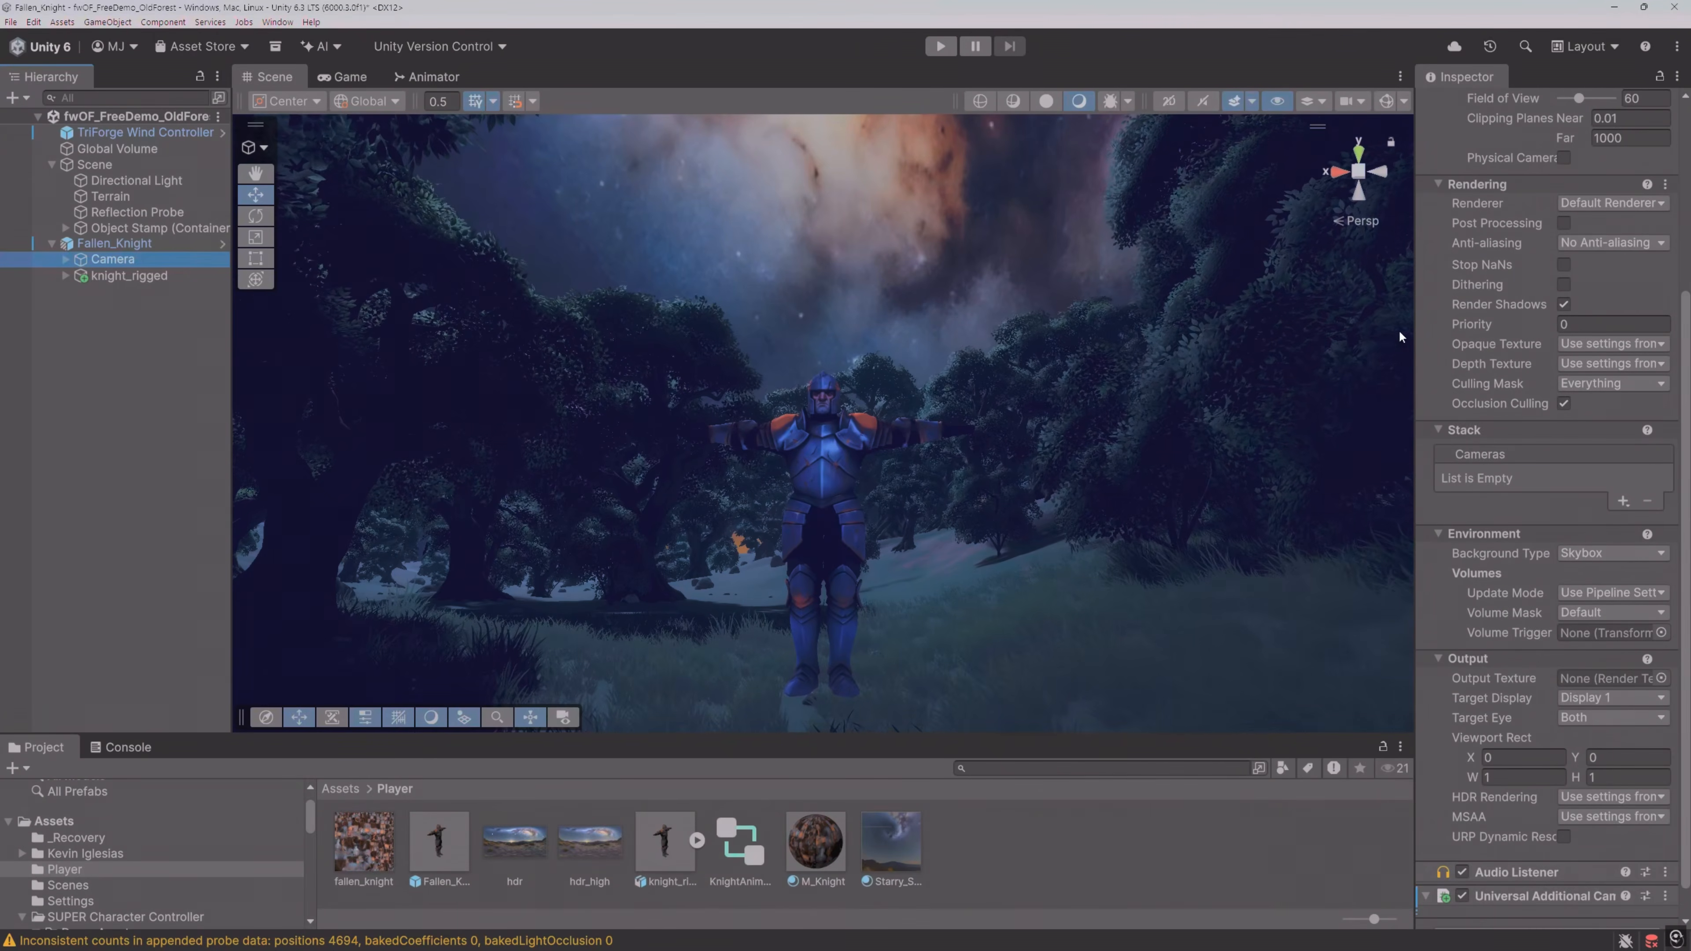
Step: Enable Post Processing on the knight's Camera and run the scene again
{"action": "left_click_drag", "start_coordinate": [1688, 421], "coordinate": [1687, 189]}
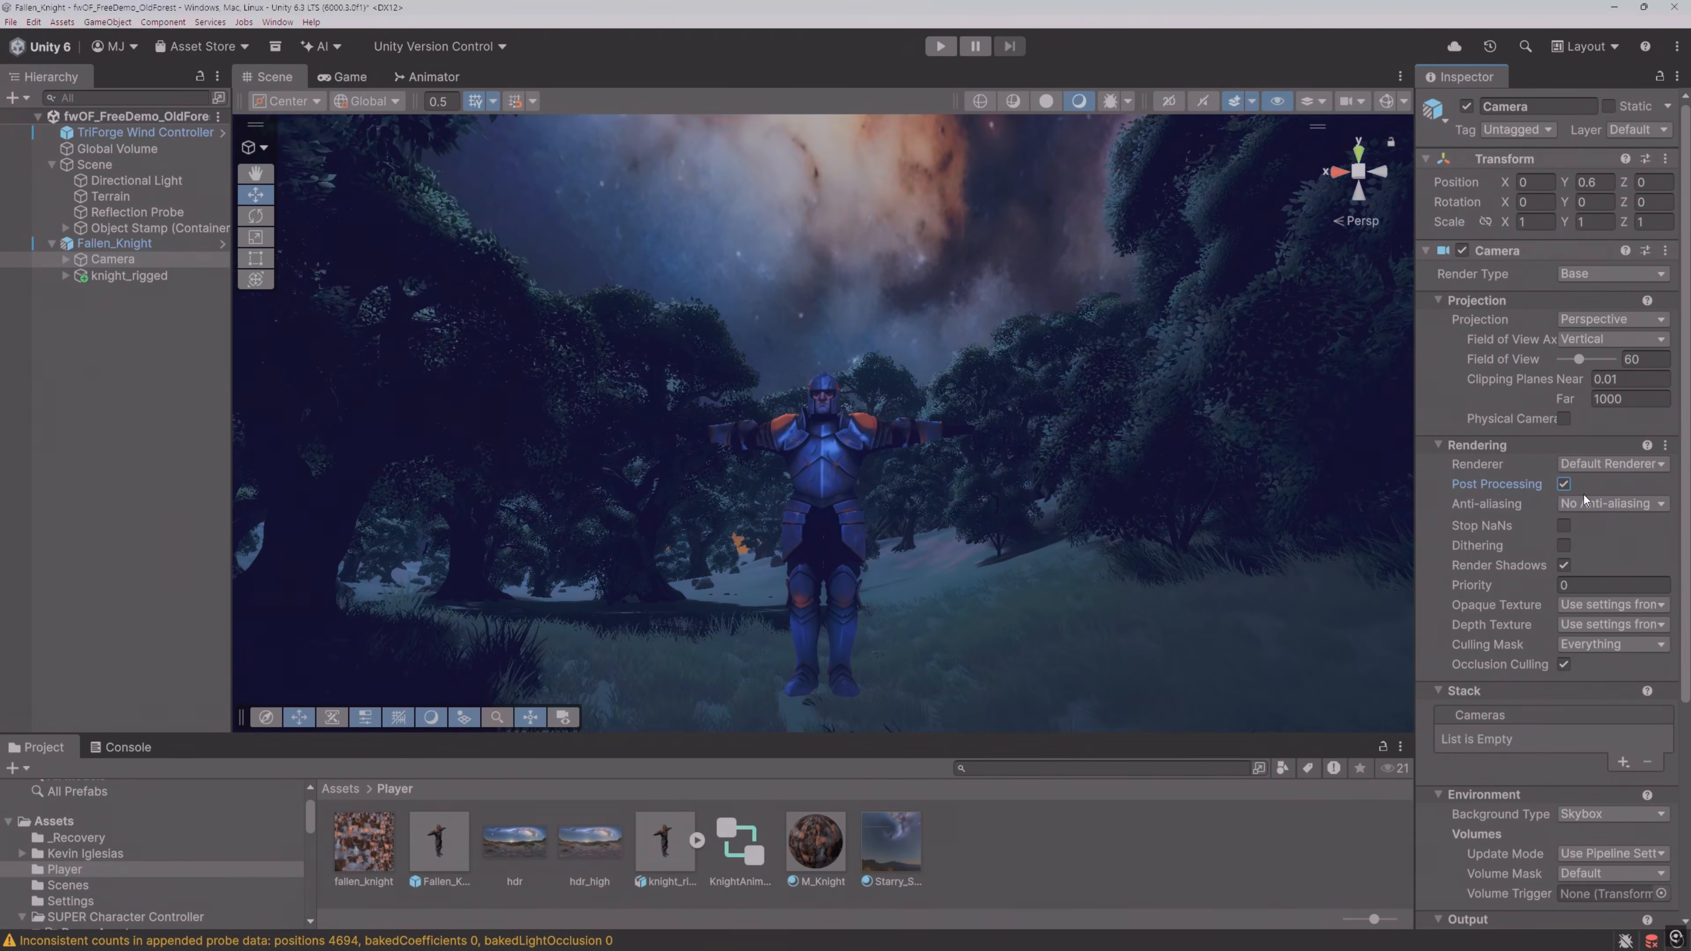
{"action": "left_click", "coordinate": [940, 46]}
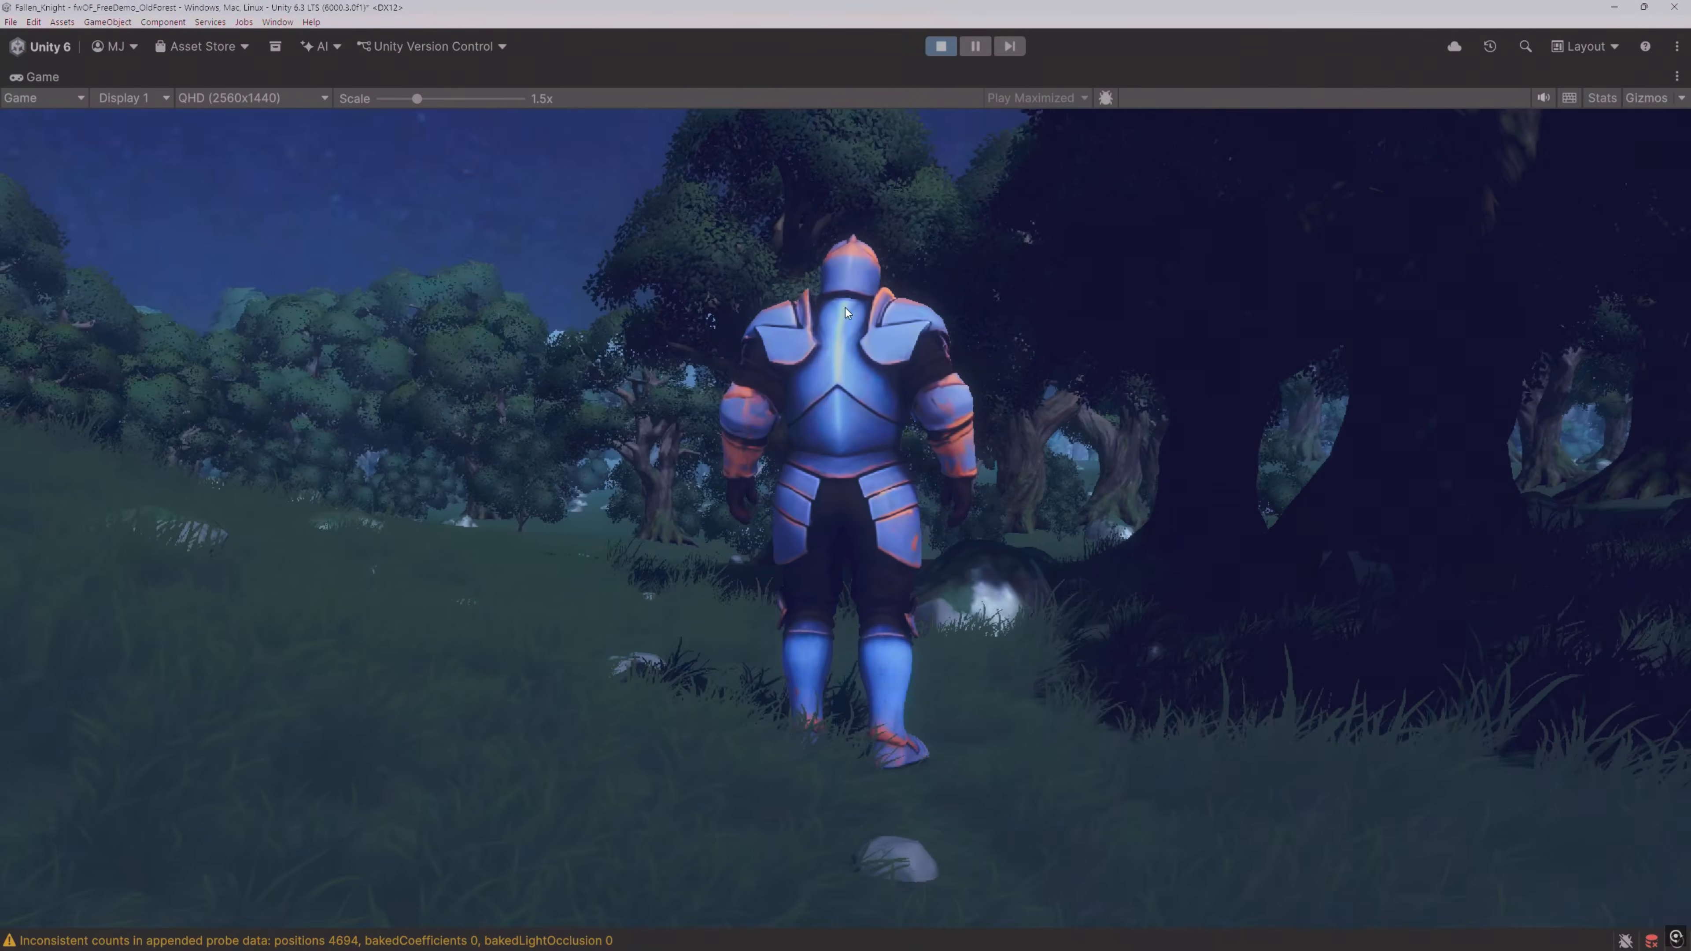